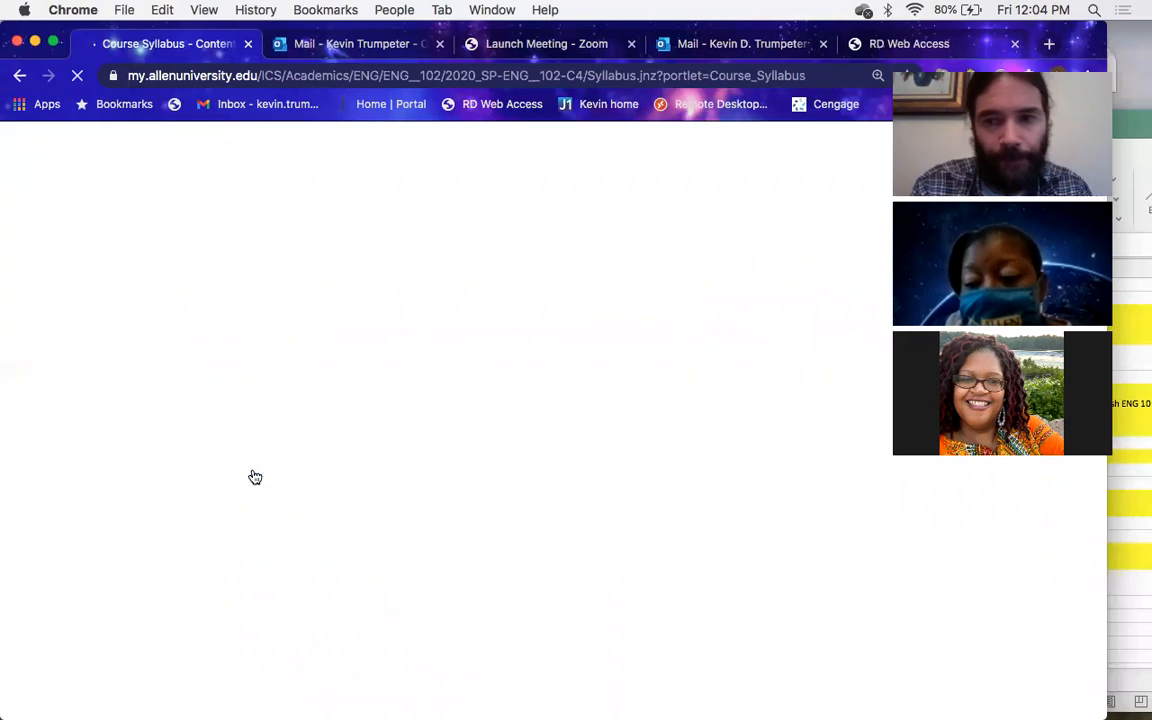
Step: Enter "Syllabus" as the header text of the new Course Syllabus element
{"action": "left_click", "coordinate": [412, 616]}
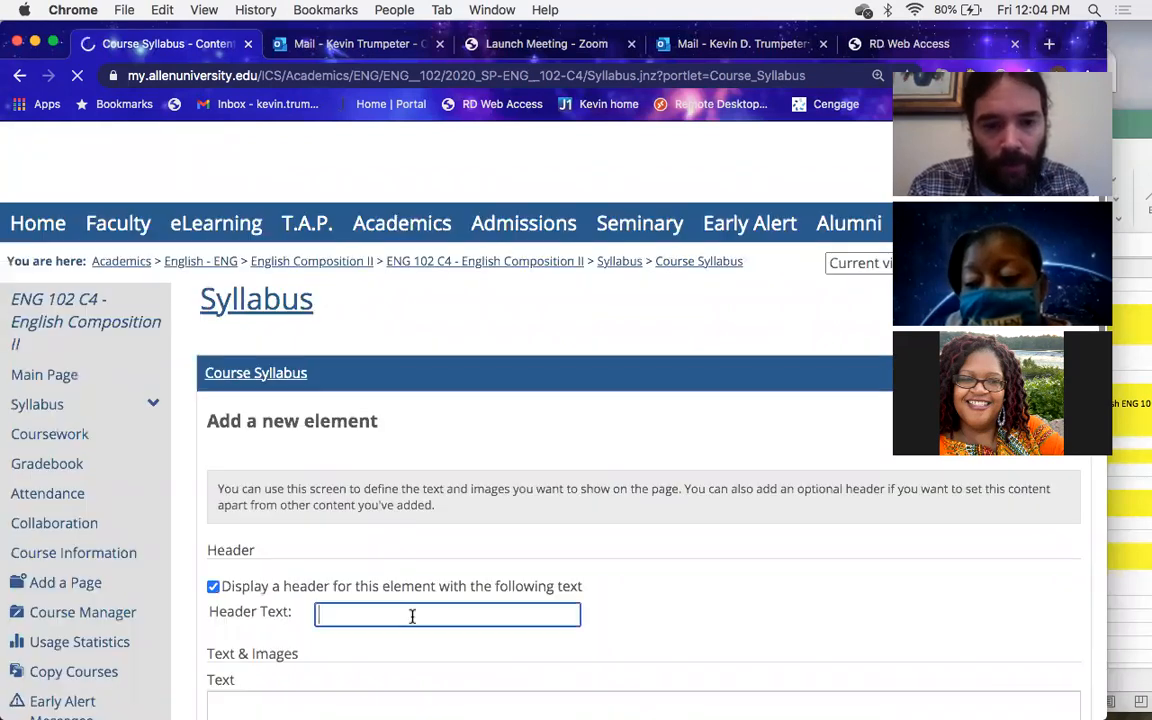
{"action": "type", "text": "Syllabus"}
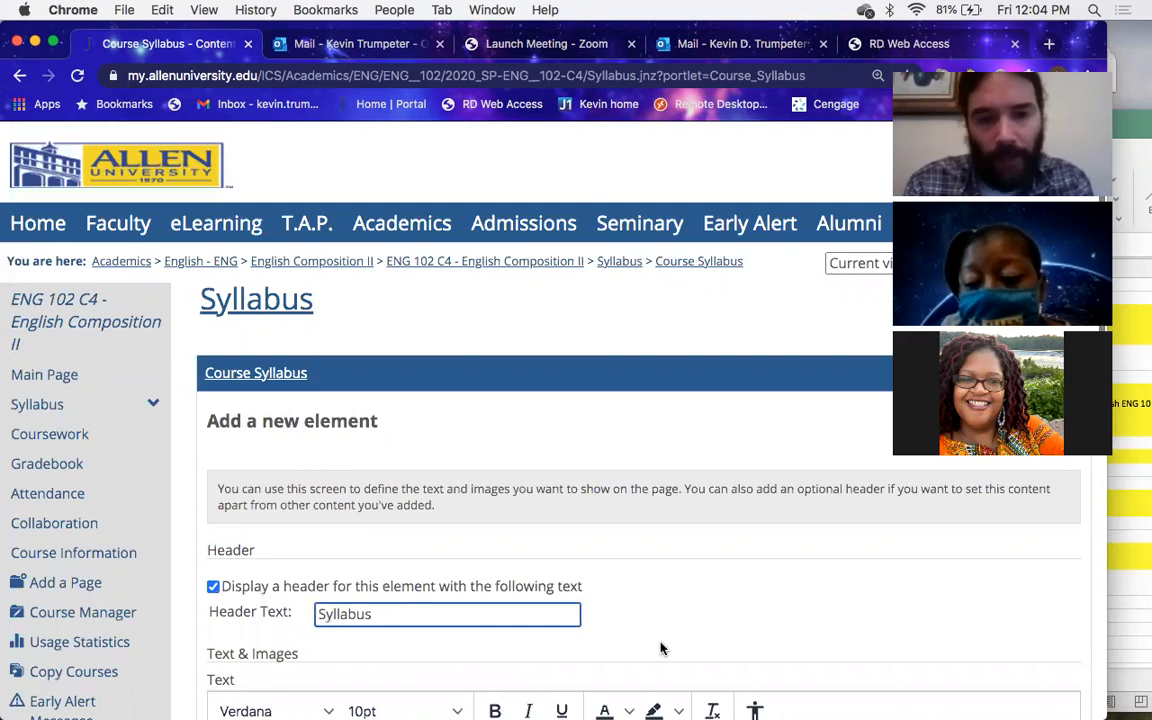
Step: Open the ENG 102 Syllabus_S21 document from the Syllabi folder on the desktop
{"action": "key", "text": "F11"}
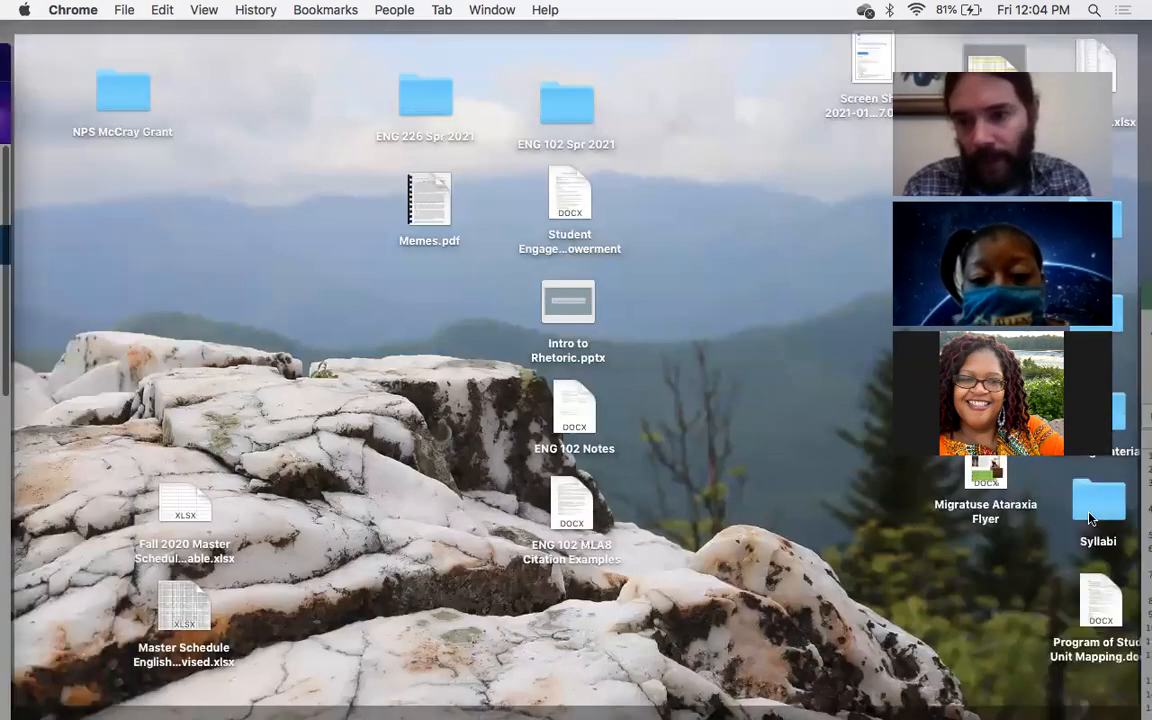
{"action": "left_click", "coordinate": [1090, 517]}
{"action": "double_click", "coordinate": [1090, 517]}
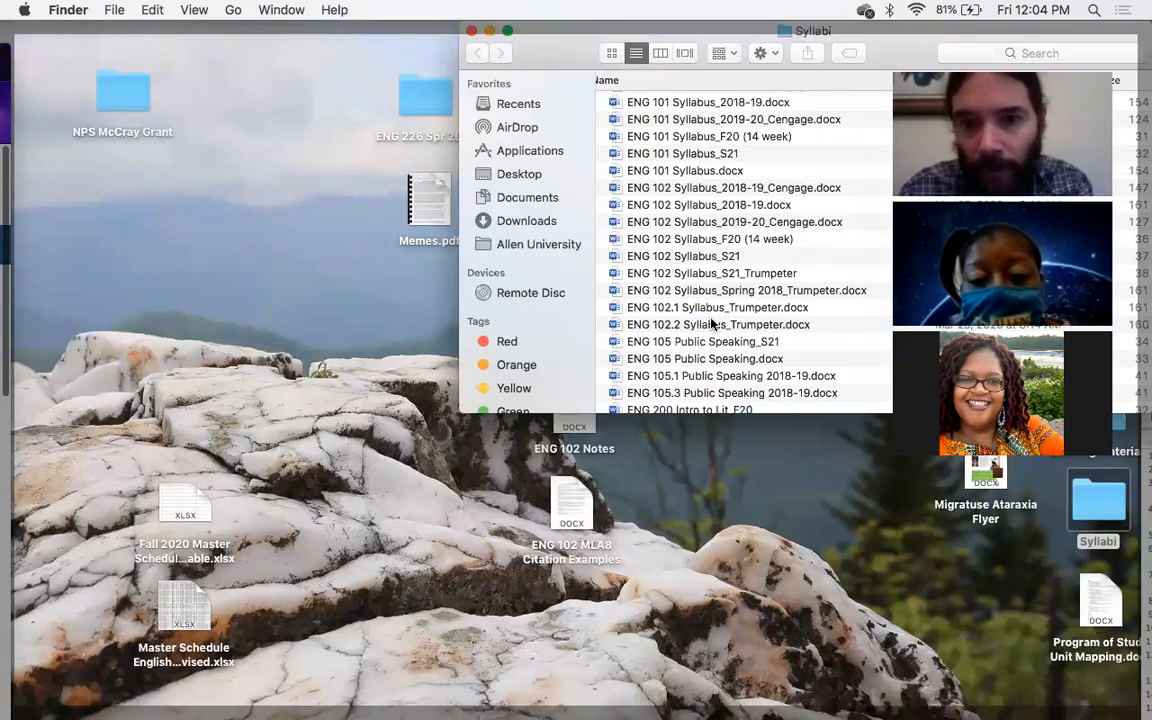
{"action": "scroll", "coordinate": [700, 300], "scroll_direction": "down", "scroll_amount": 1}
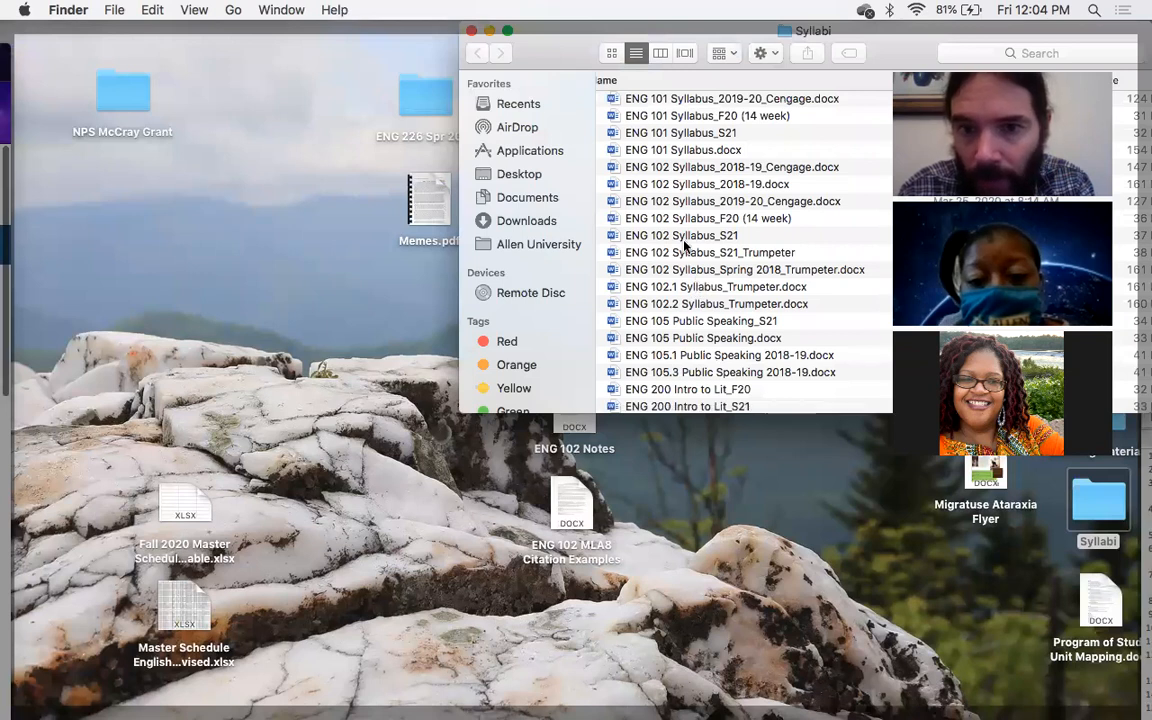
{"action": "left_click", "coordinate": [681, 240]}
{"action": "double_click", "coordinate": [681, 240]}
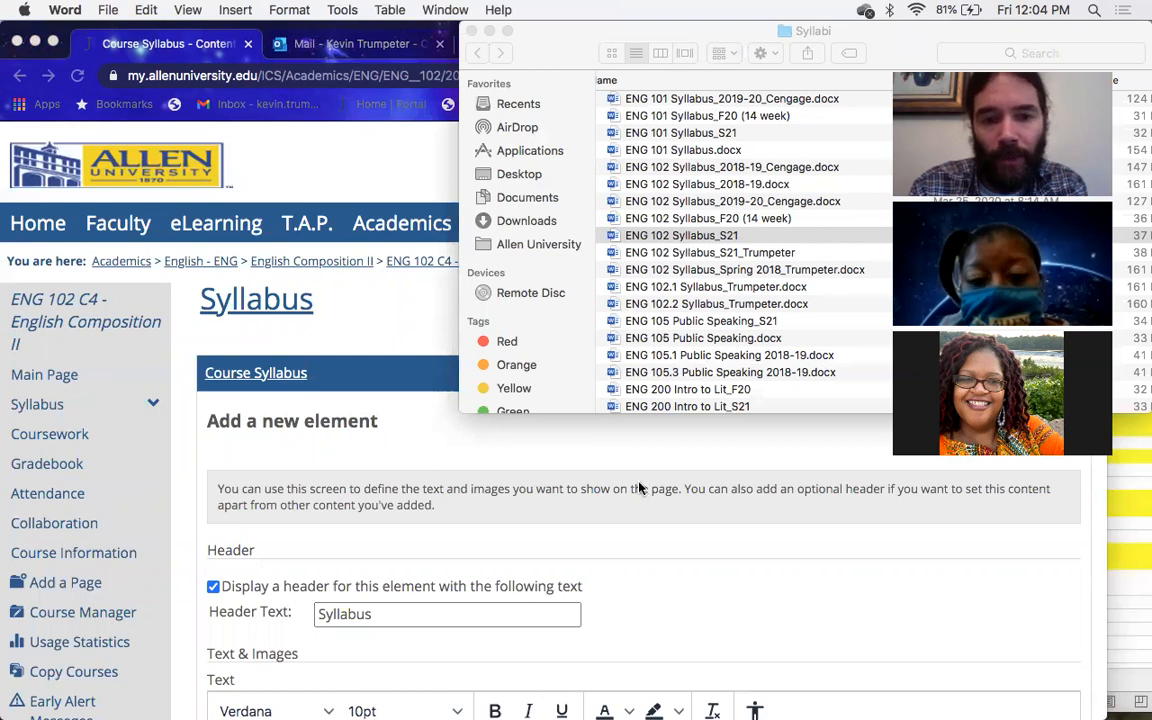
Step: Copy the entire ENG 102 syllabus document into the new element's Text box, keeping the formatting
{"action": "scroll", "coordinate": [640, 488], "scroll_direction": "down", "scroll_amount": 2}
{"action": "scroll", "coordinate": [640, 488], "scroll_direction": "down", "scroll_amount": 3}
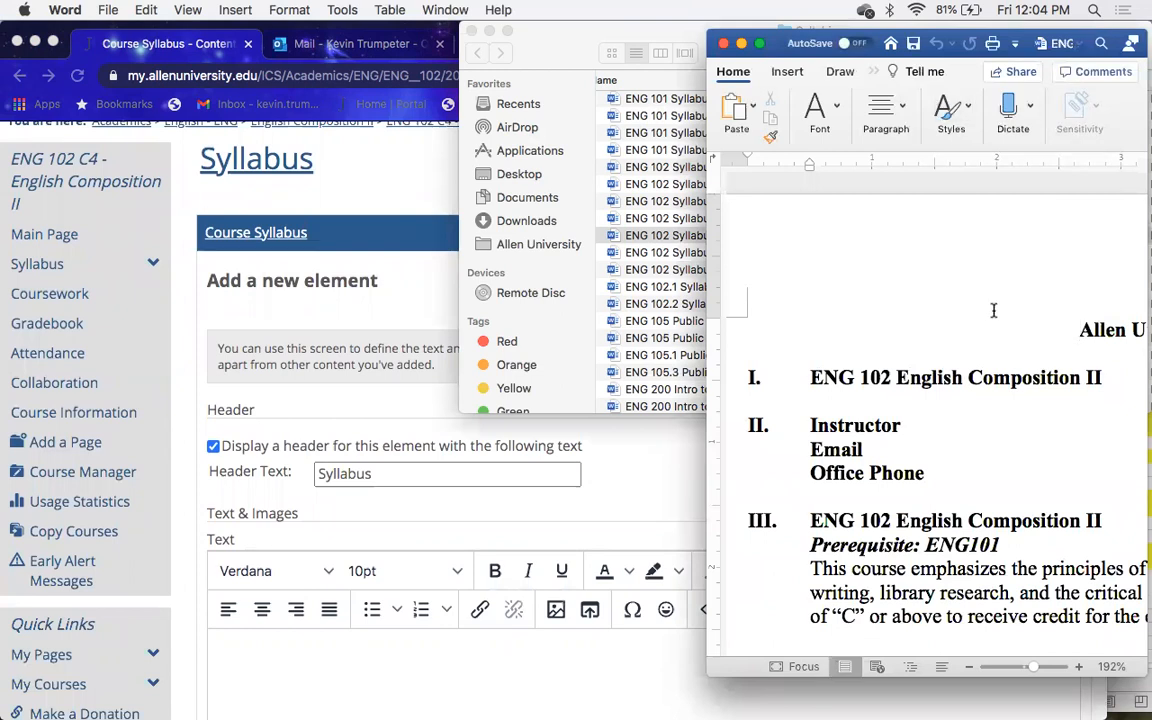
{"action": "key", "text": "super+a"}
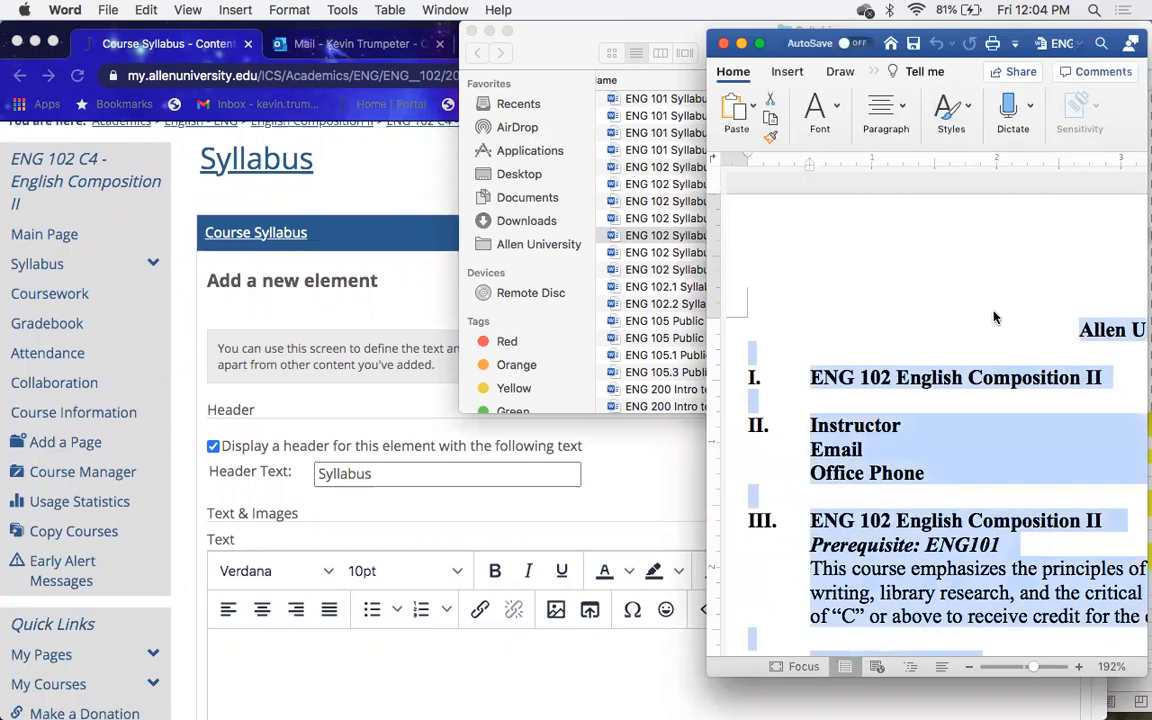
{"action": "scroll", "coordinate": [337, 514], "scroll_direction": "down", "scroll_amount": 3}
{"action": "left_click", "coordinate": [358, 441]}
{"action": "left_click", "coordinate": [361, 441]}
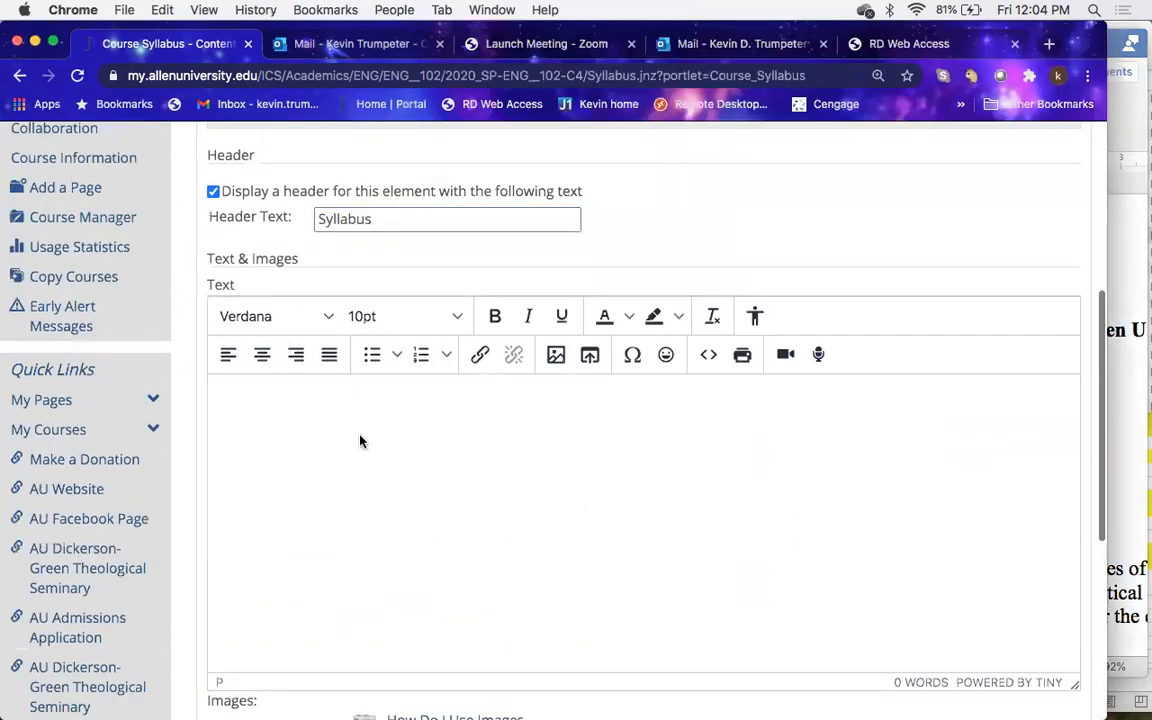
{"action": "key", "text": "super+v"}
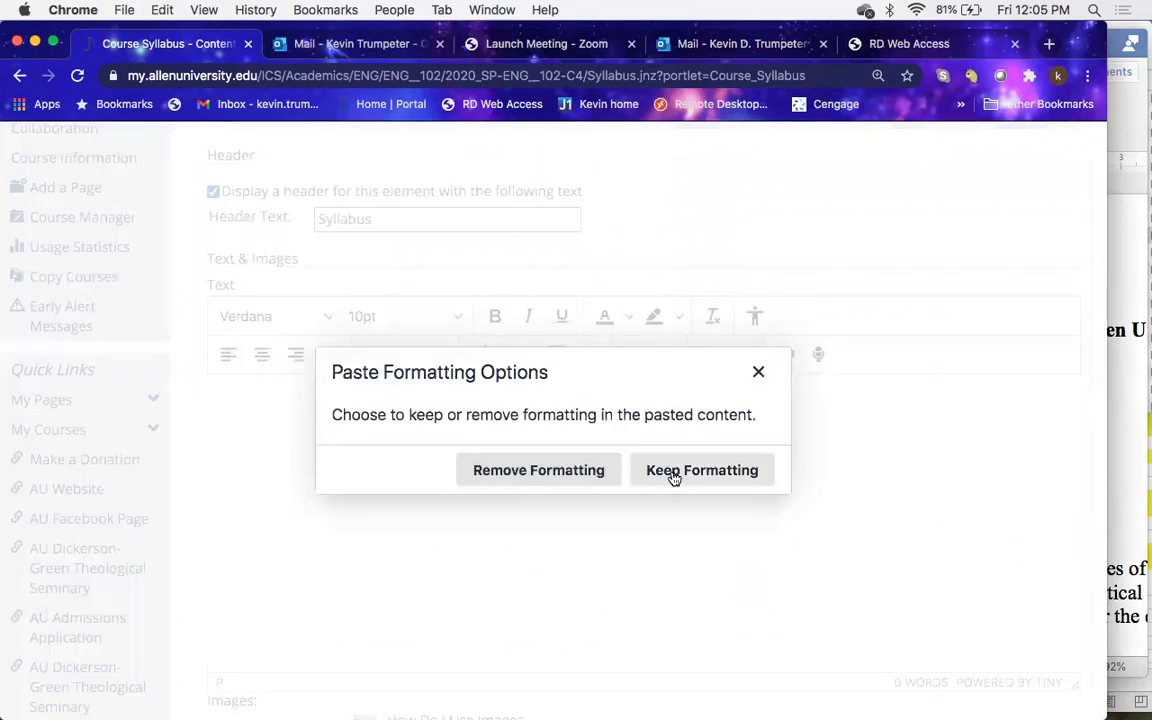
{"action": "left_click", "coordinate": [673, 477]}
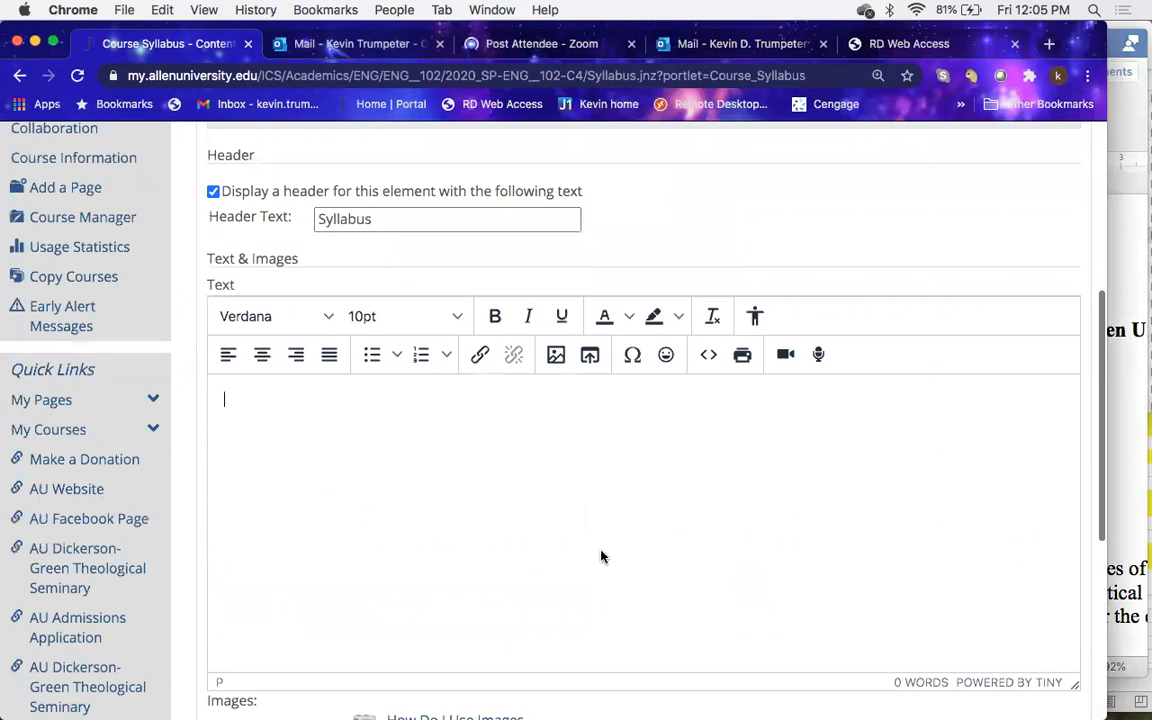
{"action": "scroll", "coordinate": [603, 553], "scroll_direction": "up", "scroll_amount": 3}
{"action": "key", "text": "super+v"}
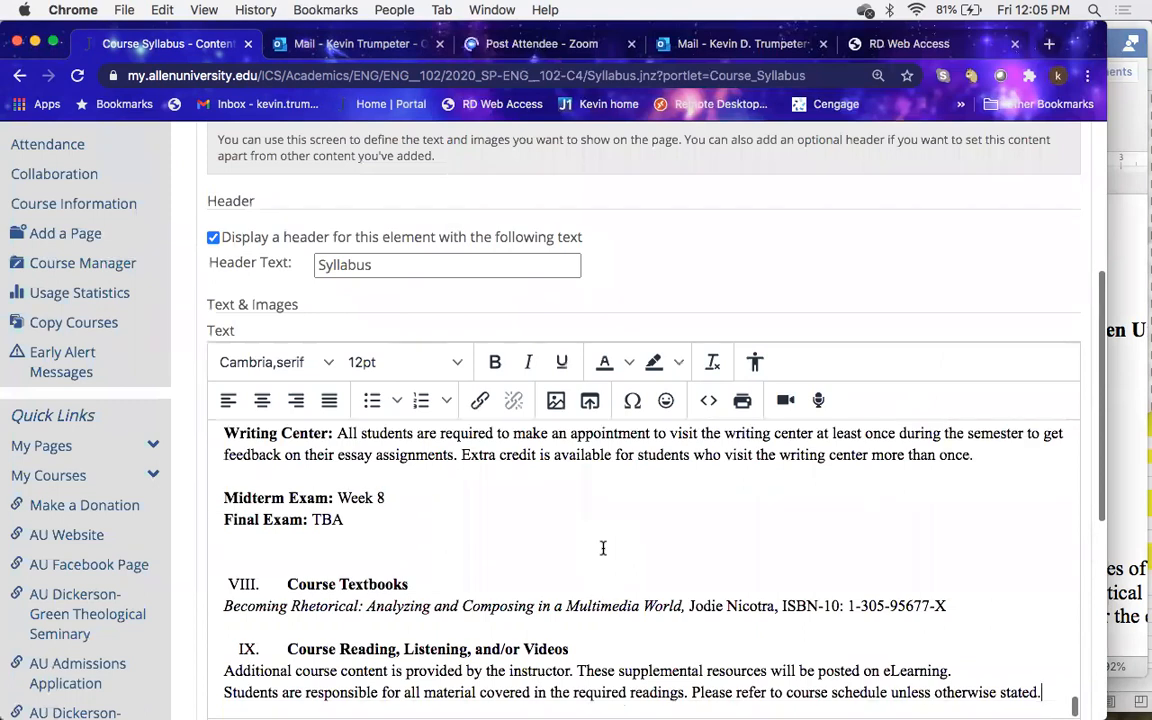
Step: Check the pasted grading requirements and weekly schedule, and save the new syllabus element
{"action": "scroll", "coordinate": [603, 548], "scroll_direction": "up", "scroll_amount": 3}
{"action": "scroll", "coordinate": [603, 548], "scroll_direction": "up", "scroll_amount": 3}
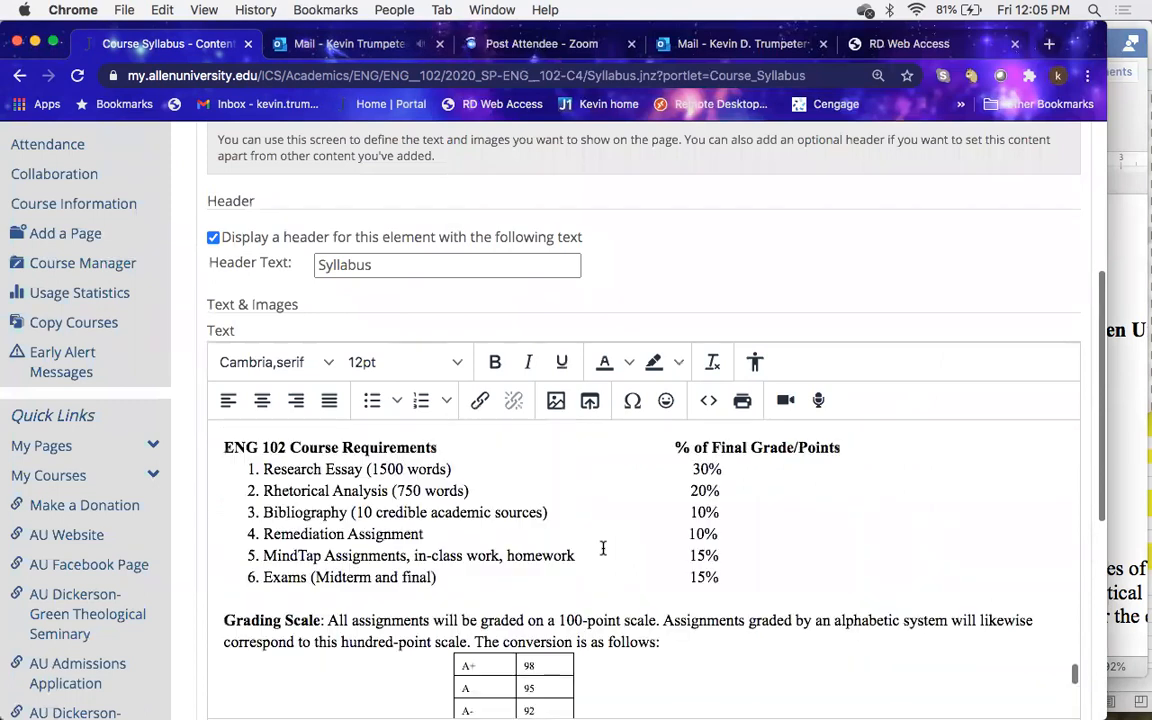
{"action": "scroll", "coordinate": [603, 548], "scroll_direction": "up", "scroll_amount": 2}
{"action": "scroll", "coordinate": [603, 548], "scroll_direction": "up", "scroll_amount": 5}
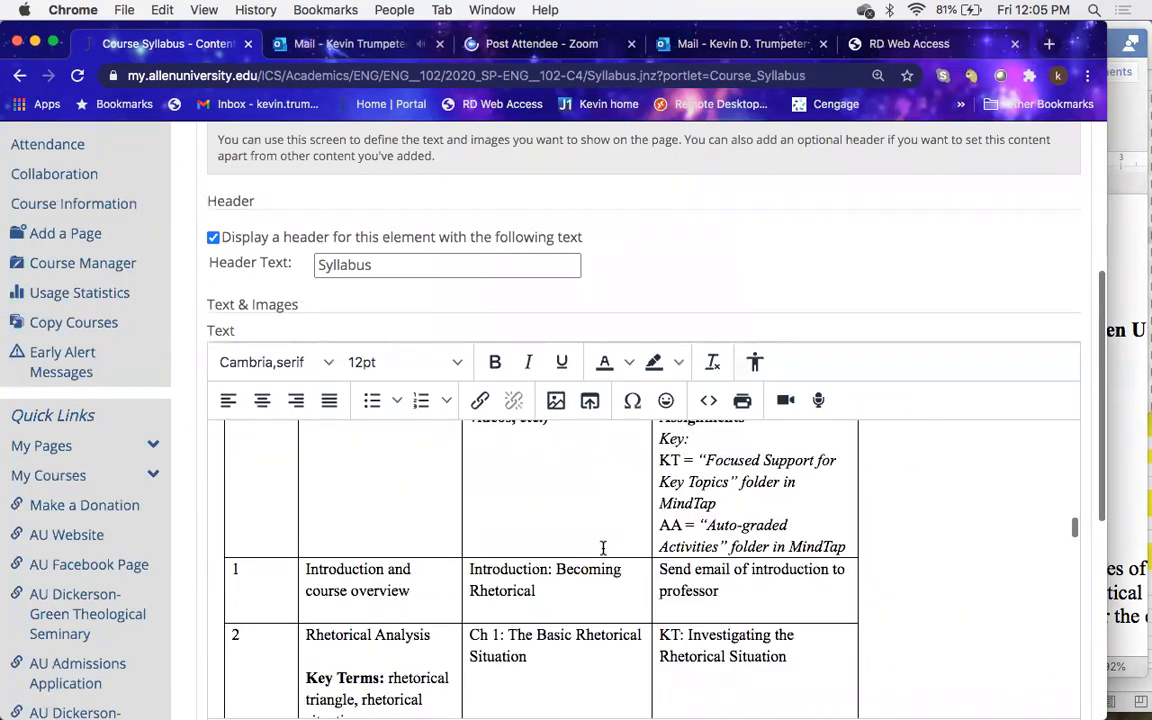
{"action": "scroll", "coordinate": [603, 548], "scroll_direction": "down", "scroll_amount": 5}
{"action": "scroll", "coordinate": [603, 548], "scroll_direction": "down", "scroll_amount": 10}
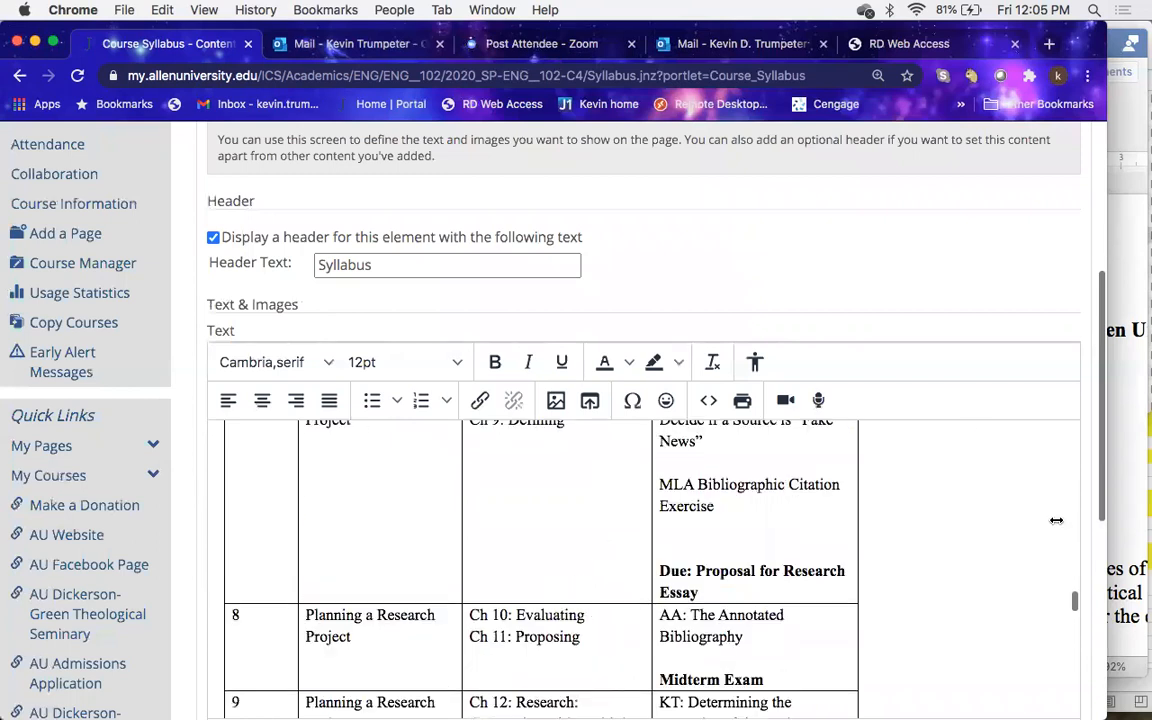
{"action": "scroll", "coordinate": [177, 507], "scroll_direction": "down", "scroll_amount": 2}
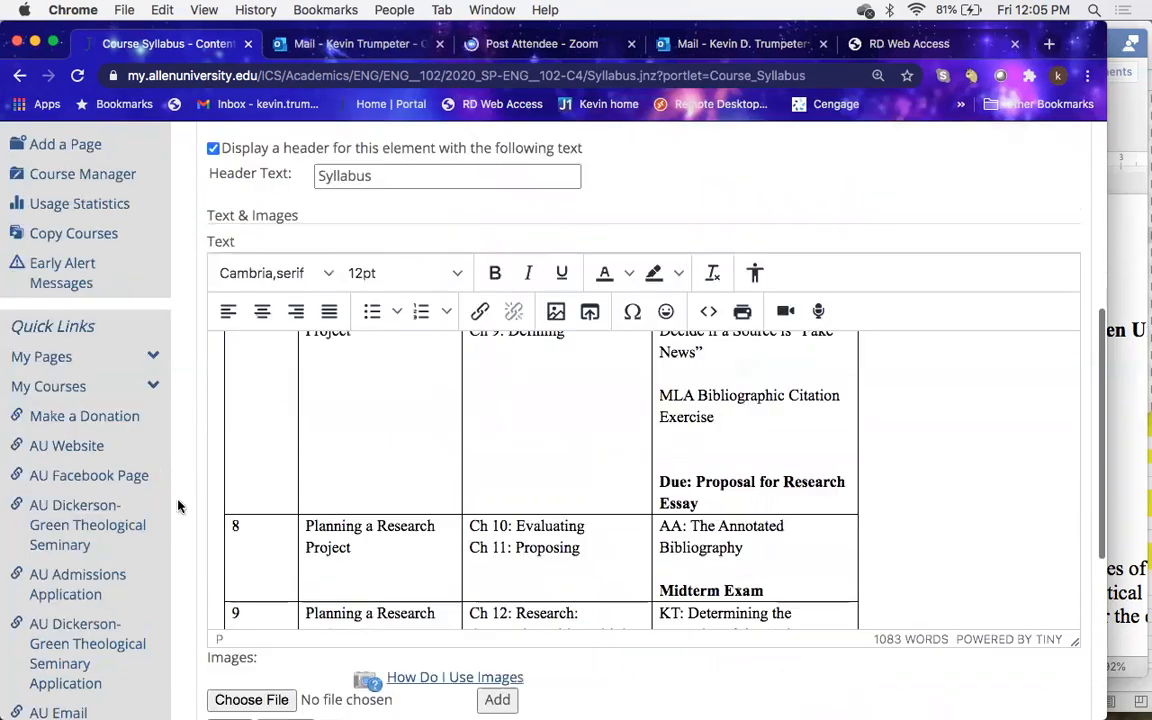
{"action": "scroll", "coordinate": [255, 331], "scroll_direction": "down", "scroll_amount": 5}
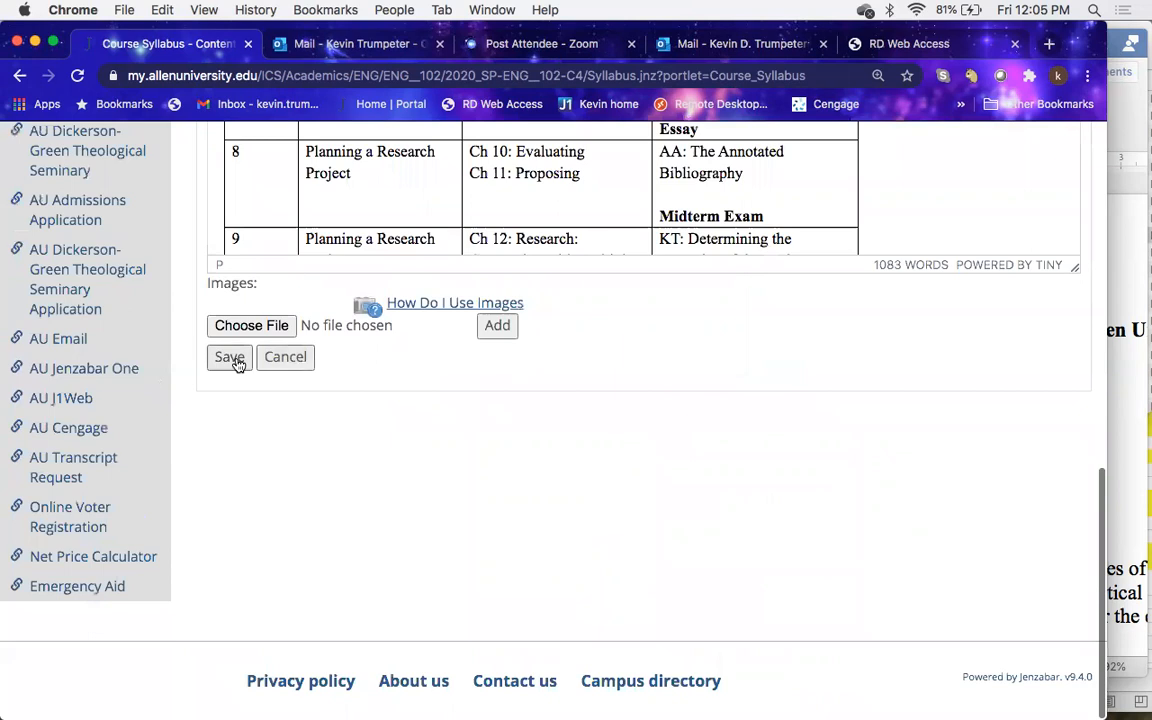
{"action": "left_click", "coordinate": [229, 358]}
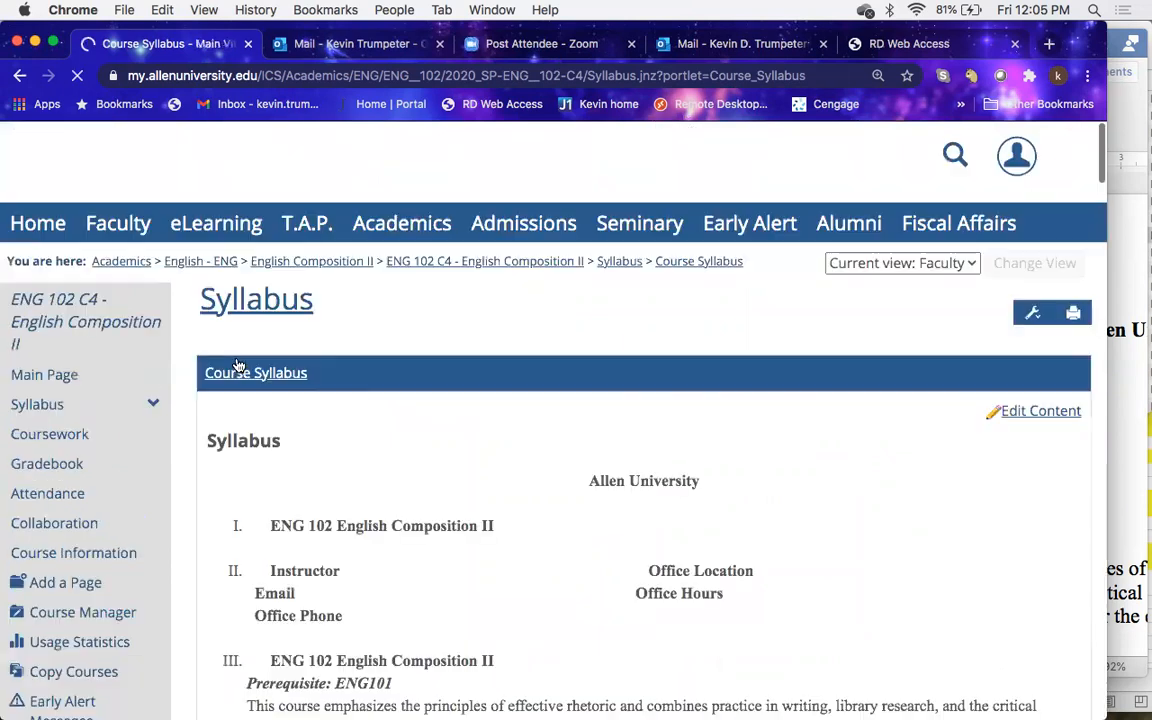
Step: Examine the saved syllabus, reopening the Course Syllabus page and reading from the course heading through the units and course schedule
{"action": "scroll", "coordinate": [571, 486], "scroll_direction": "down", "scroll_amount": 1}
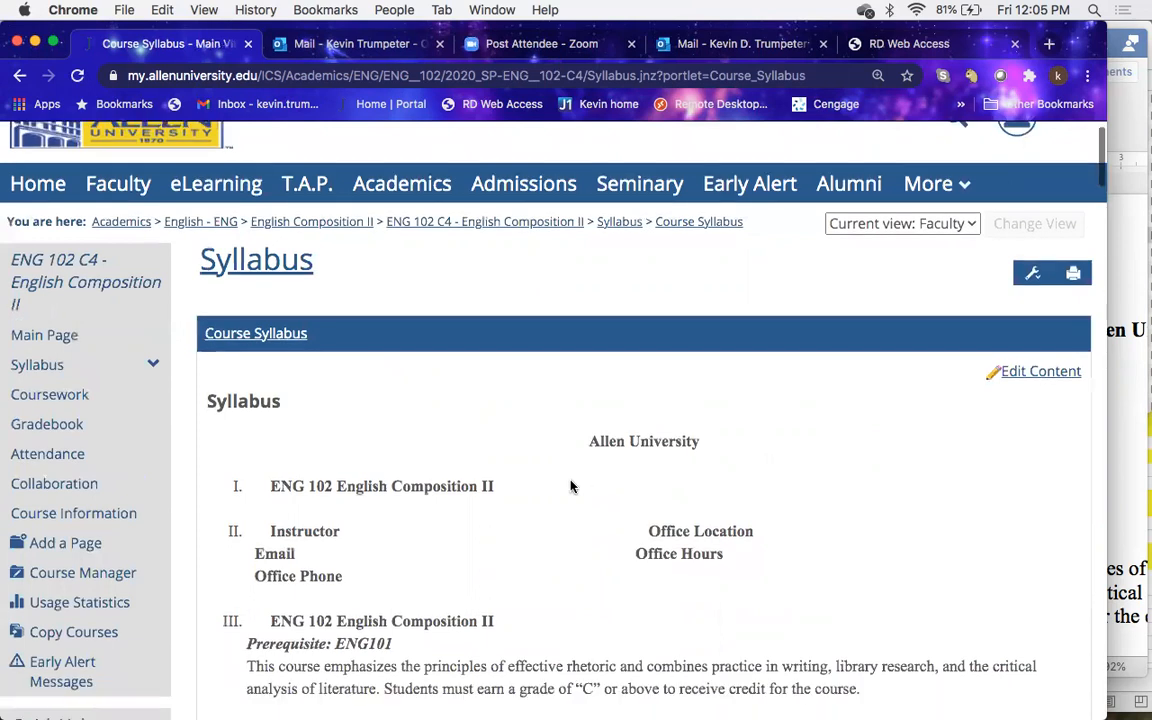
{"action": "scroll", "coordinate": [571, 486], "scroll_direction": "down", "scroll_amount": 3}
{"action": "scroll", "coordinate": [571, 486], "scroll_direction": "down", "scroll_amount": 1}
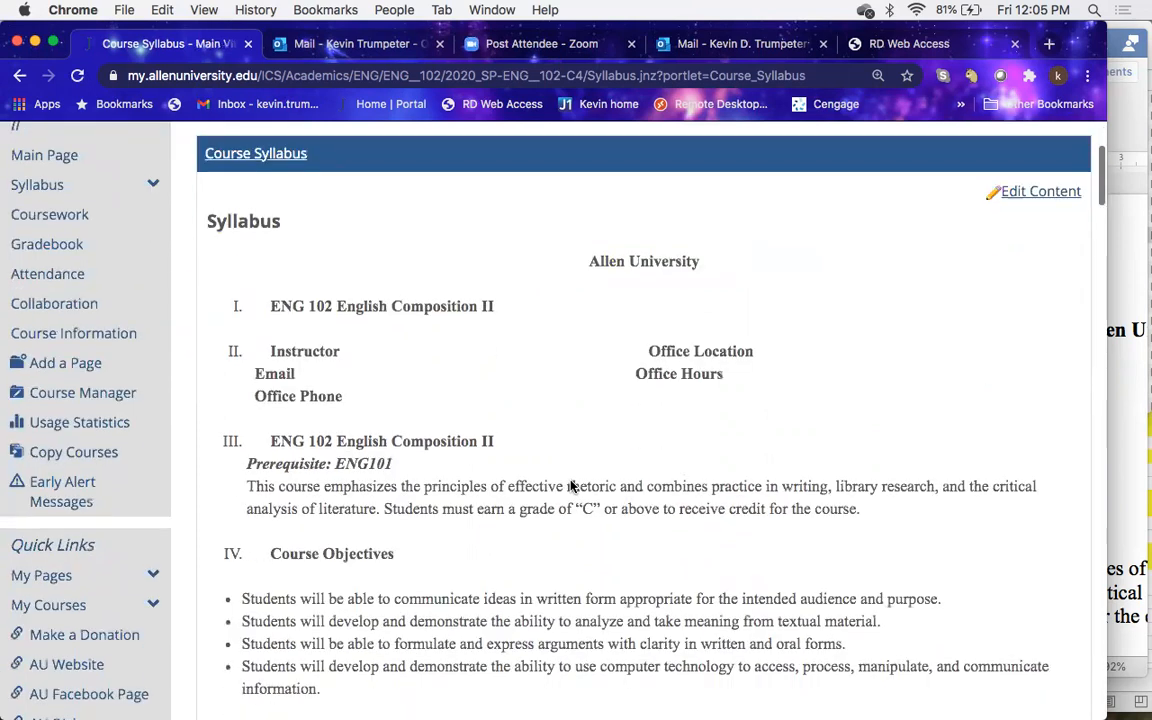
{"action": "scroll", "coordinate": [60, 260], "scroll_direction": "up", "scroll_amount": 2}
{"action": "left_click", "coordinate": [55, 257]}
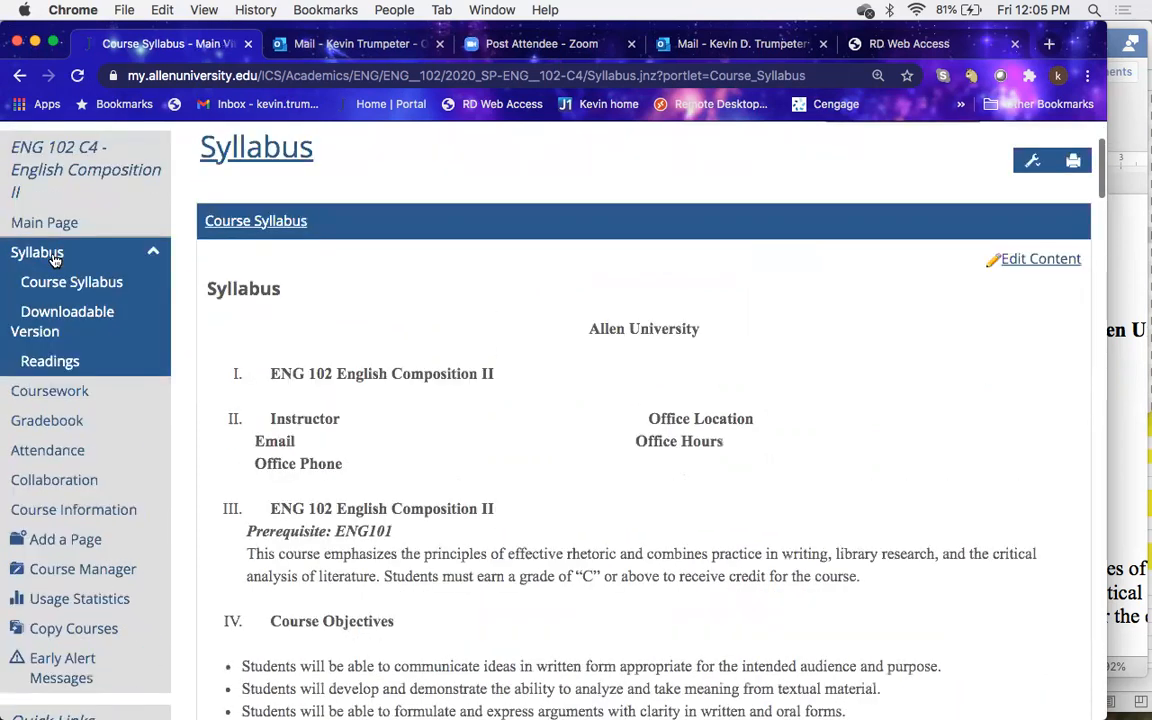
{"action": "left_click", "coordinate": [57, 295]}
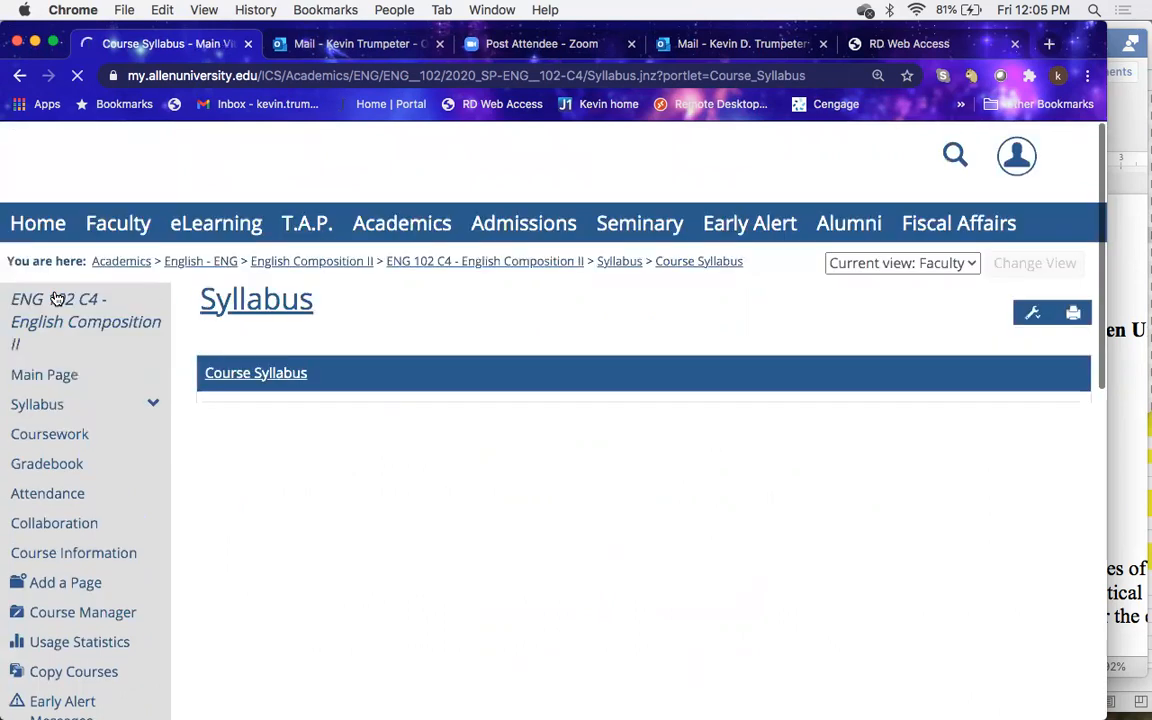
{"action": "scroll", "coordinate": [551, 525], "scroll_direction": "down", "scroll_amount": 4}
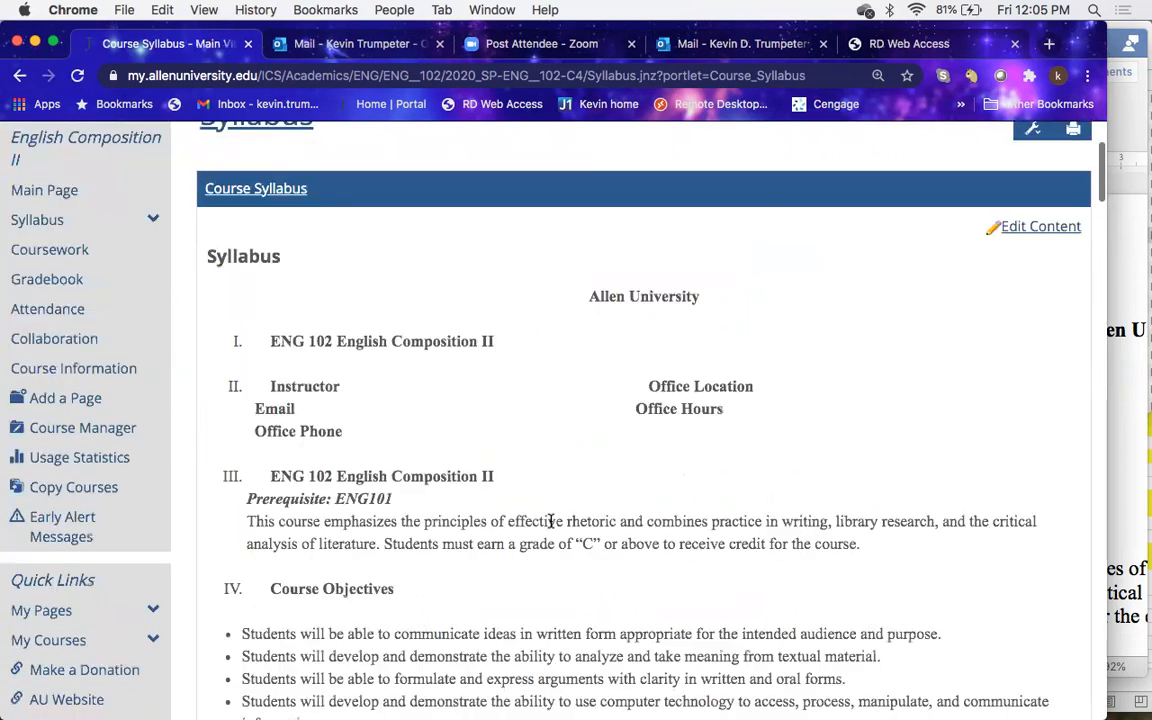
{"action": "scroll", "coordinate": [550, 524], "scroll_direction": "down", "scroll_amount": 15}
{"action": "scroll", "coordinate": [551, 525], "scroll_direction": "down", "scroll_amount": 10}
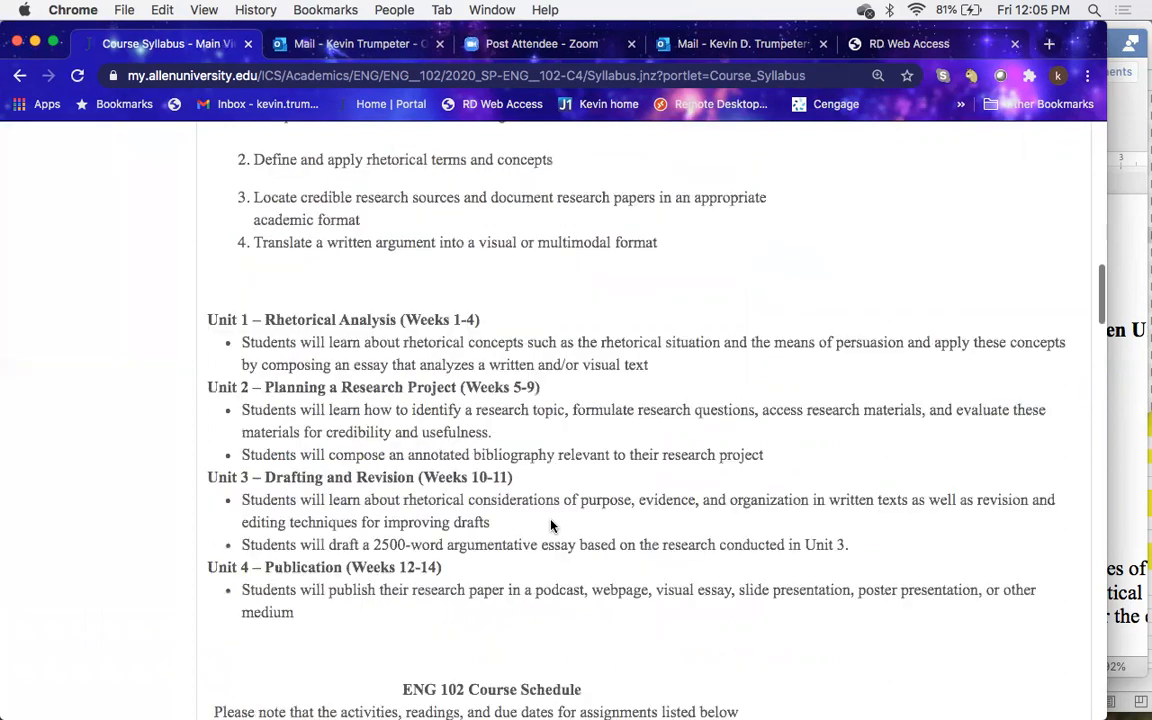
{"action": "scroll", "coordinate": [551, 525], "scroll_direction": "down", "scroll_amount": 15}
{"action": "scroll", "coordinate": [551, 525], "scroll_direction": "up", "scroll_amount": 20}
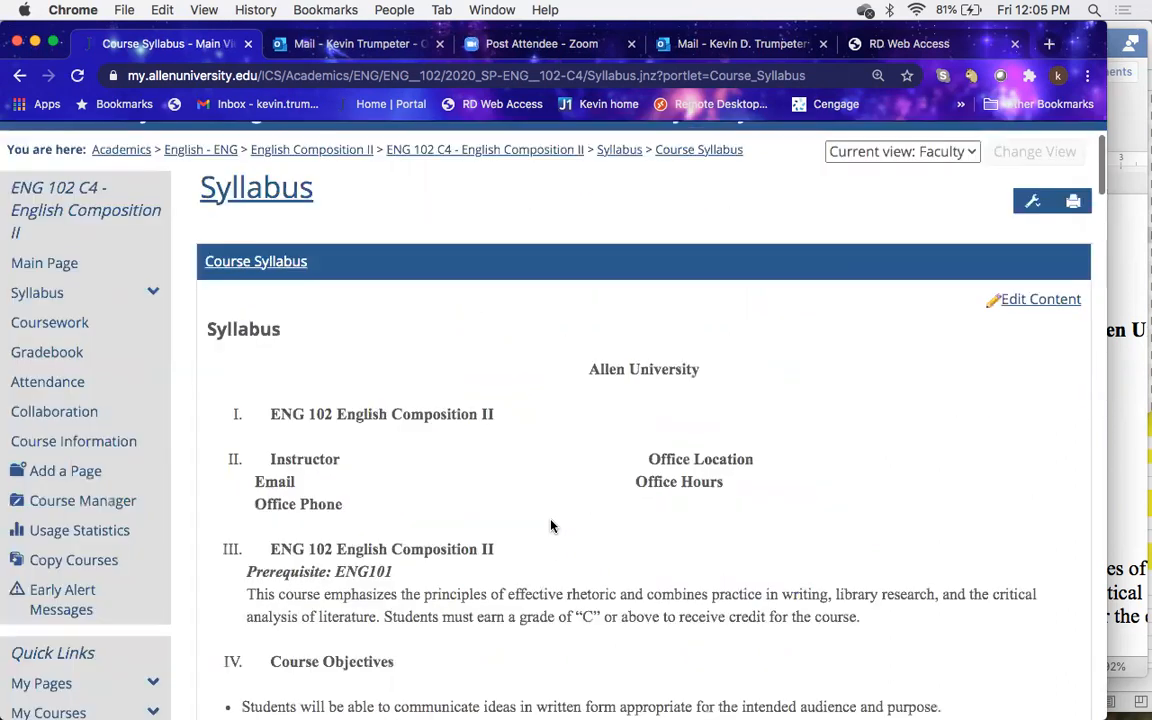
{"action": "scroll", "coordinate": [551, 525], "scroll_direction": "up", "scroll_amount": 2}
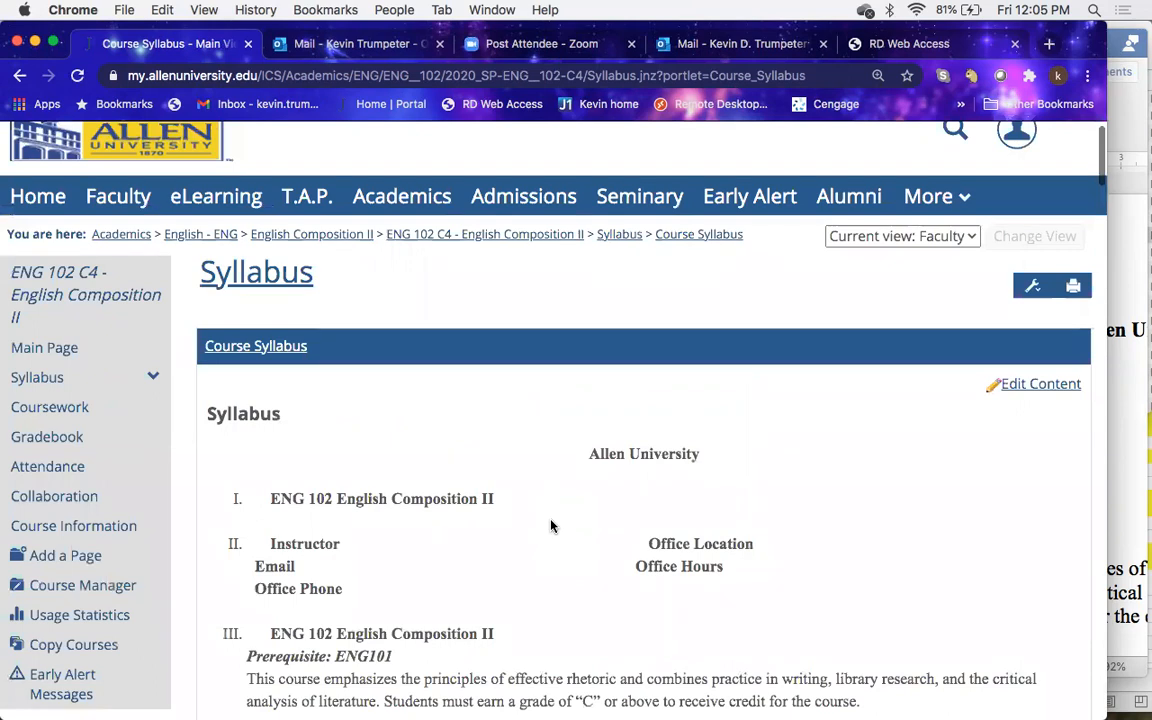
Step: Go to the eLearning course list and open the ENG 102 (C6) course
{"action": "left_click", "coordinate": [221, 197]}
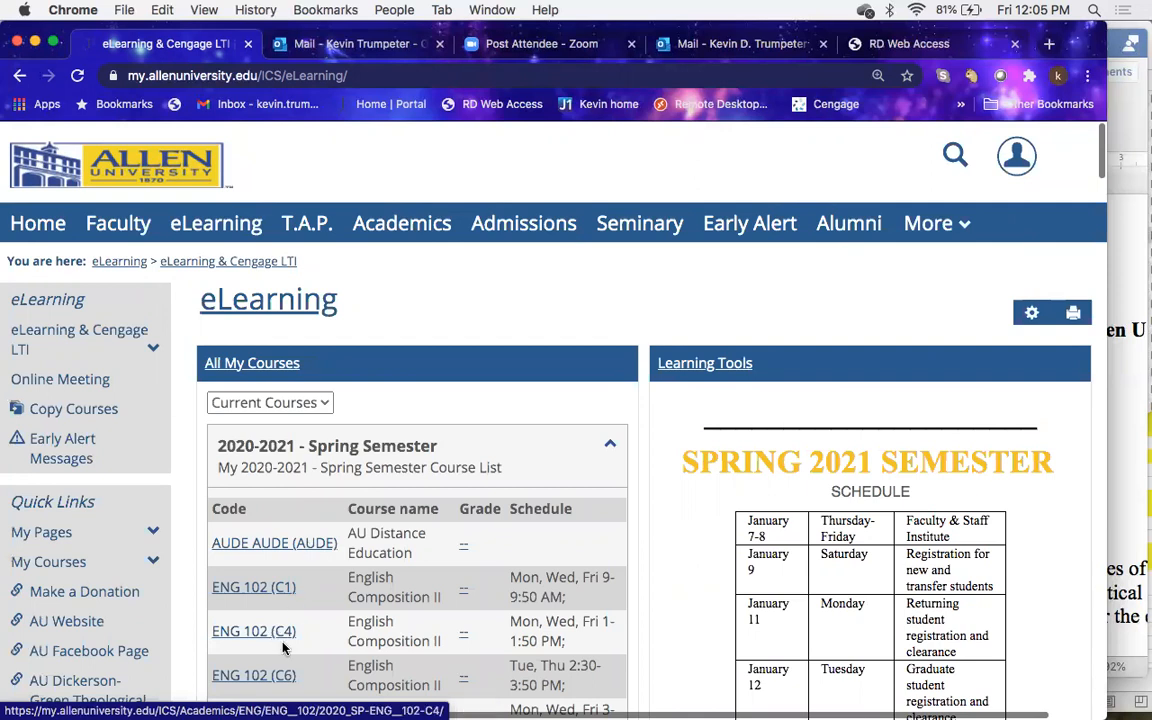
{"action": "scroll", "coordinate": [283, 648], "scroll_direction": "down", "scroll_amount": 3}
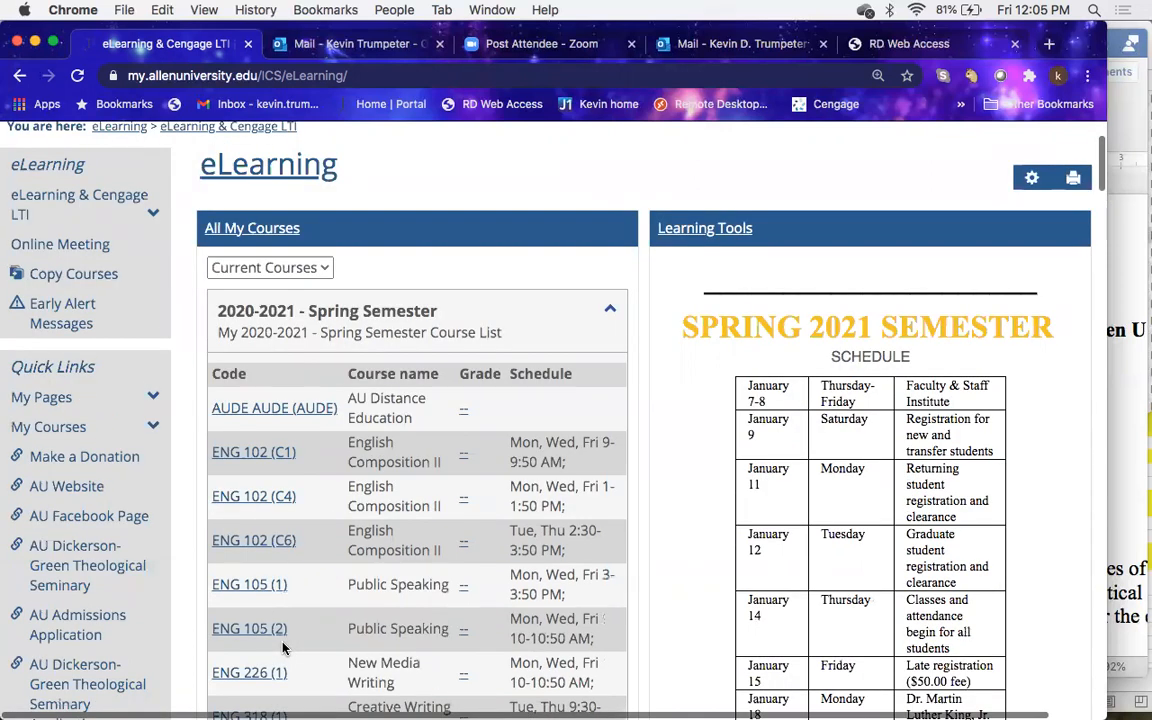
{"action": "left_click", "coordinate": [265, 549]}
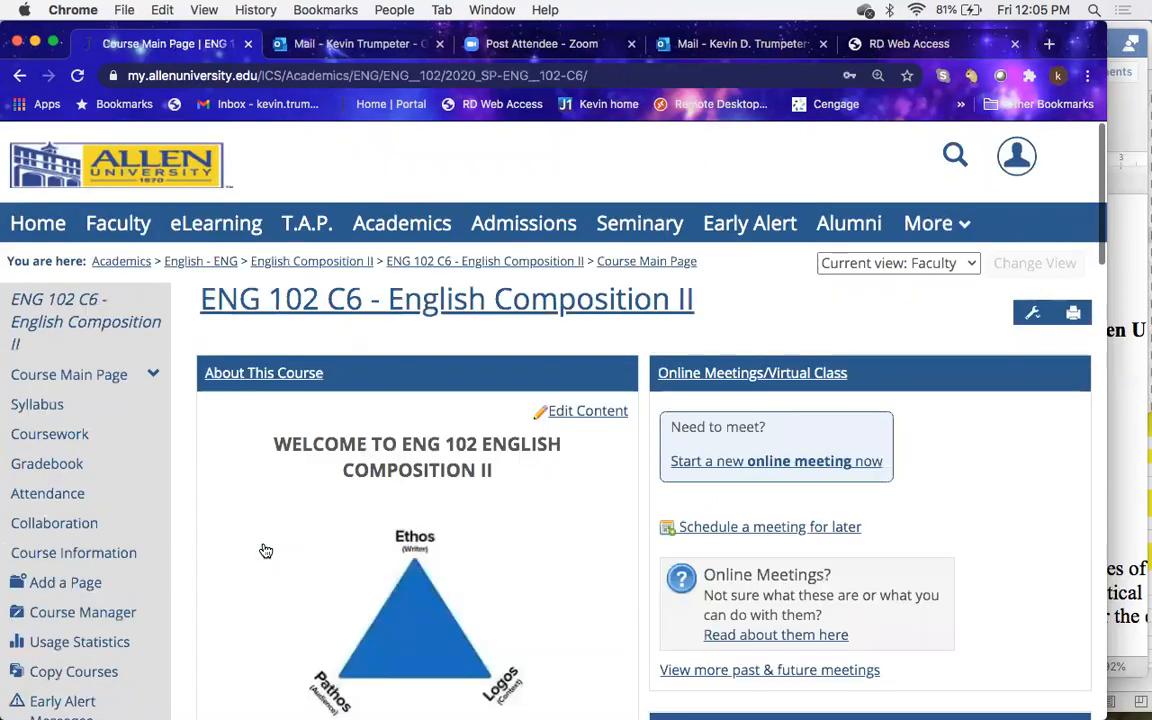
Step: View the Coursework page of ENG 102 C6, with its assignment options and Week 1 unit
{"action": "scroll", "coordinate": [266, 551], "scroll_direction": "down", "scroll_amount": 2}
{"action": "scroll", "coordinate": [264, 550], "scroll_direction": "down", "scroll_amount": 1}
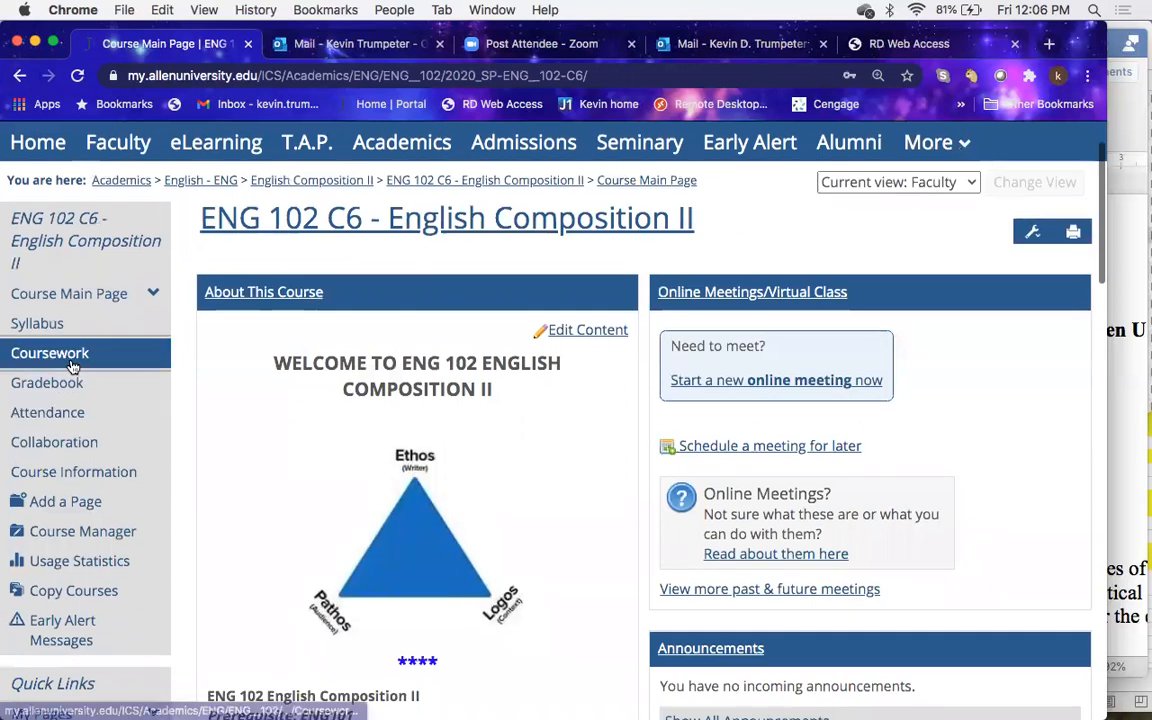
{"action": "left_click", "coordinate": [73, 365]}
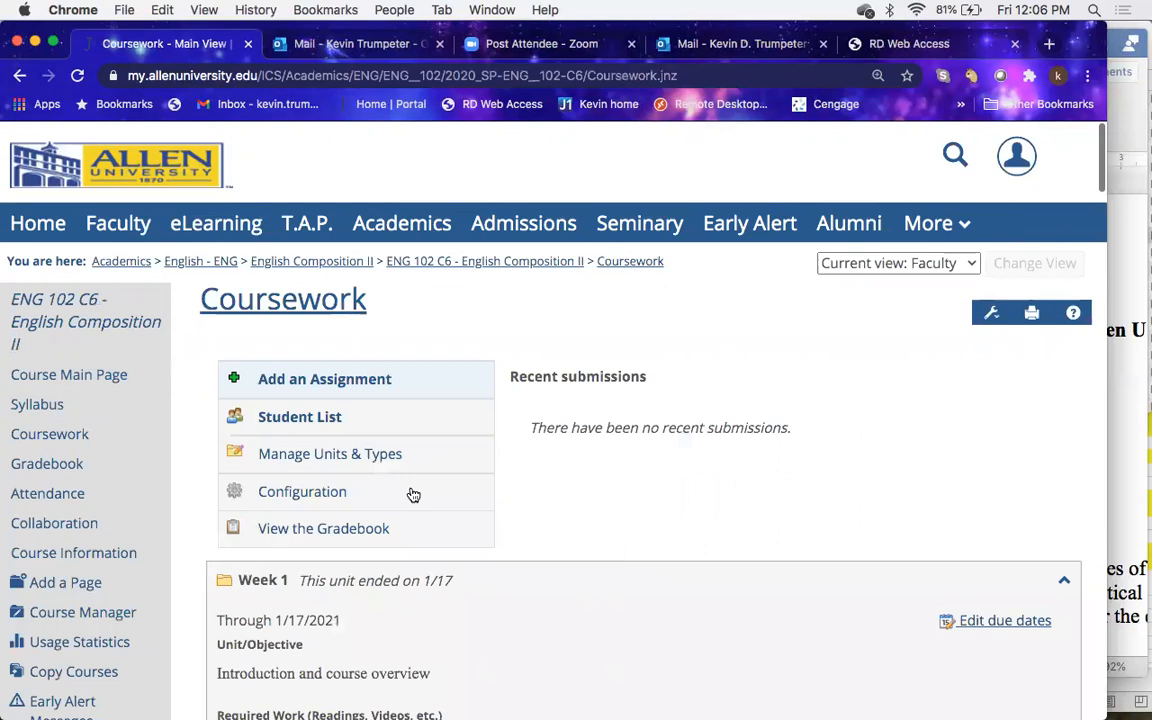
{"action": "scroll", "coordinate": [413, 495], "scroll_direction": "down", "scroll_amount": 3}
{"action": "scroll", "coordinate": [413, 495], "scroll_direction": "up", "scroll_amount": 2}
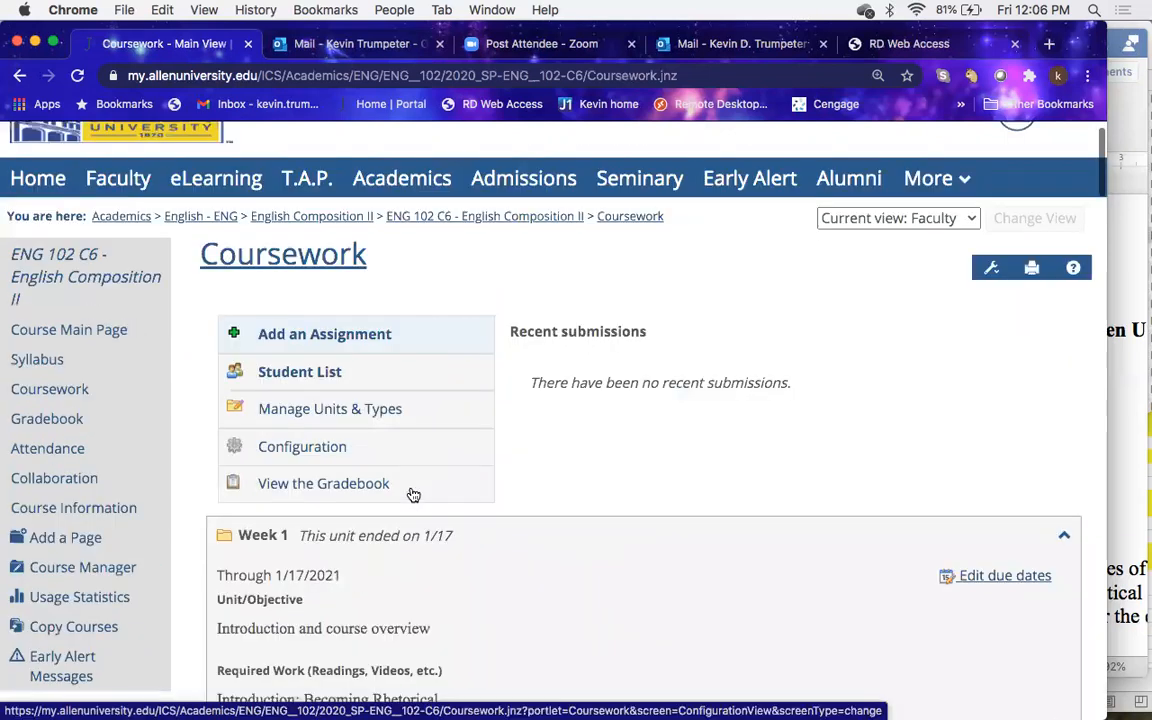
{"action": "scroll", "coordinate": [413, 495], "scroll_direction": "down", "scroll_amount": 1}
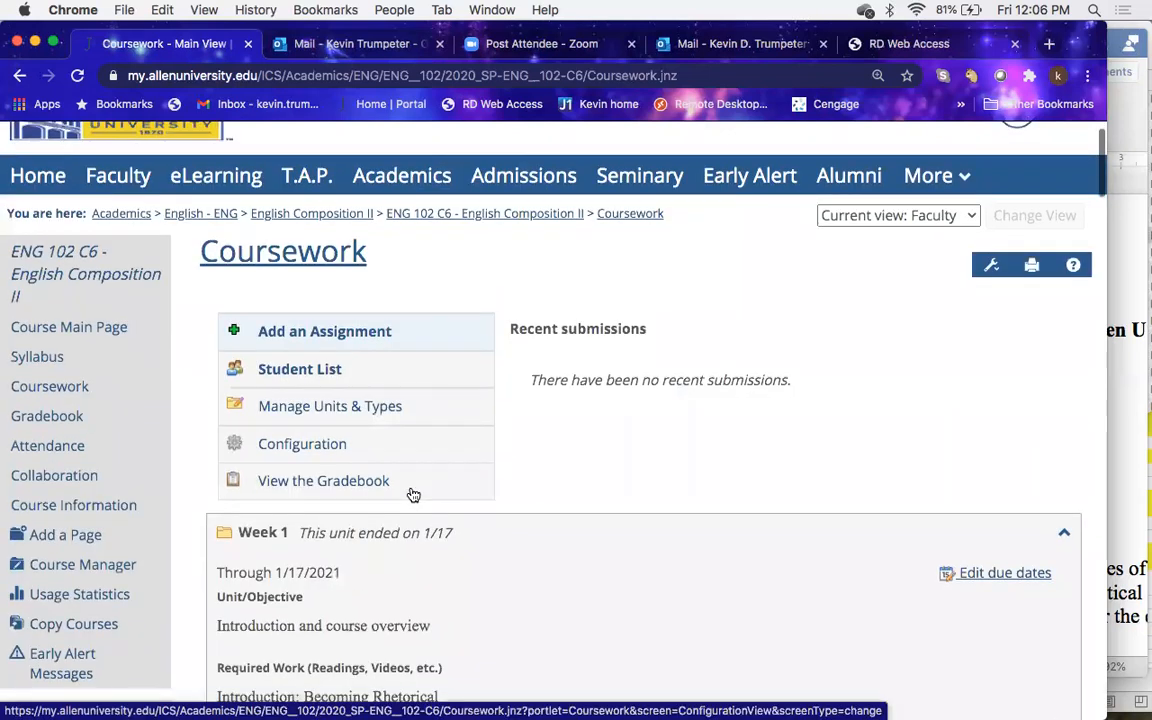
Step: Go to the eLearning course list and open the ENG 102 (C4) course
{"action": "left_click", "coordinate": [236, 181]}
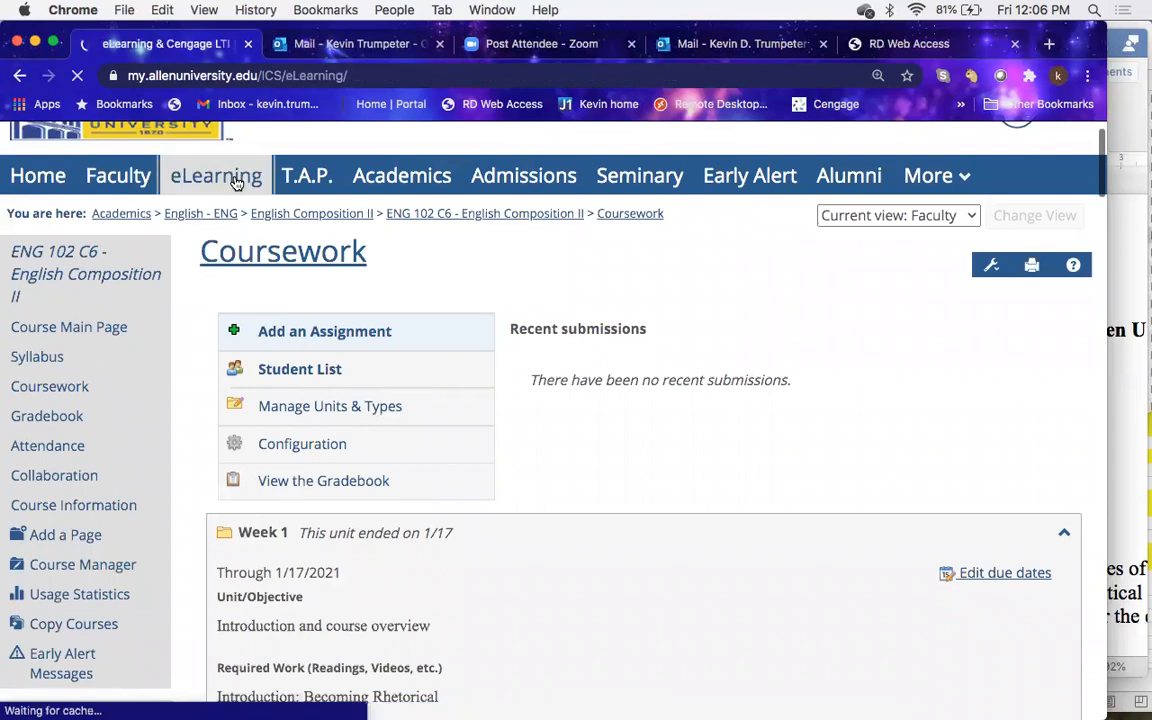
{"action": "scroll", "coordinate": [314, 562], "scroll_direction": "down", "scroll_amount": 3}
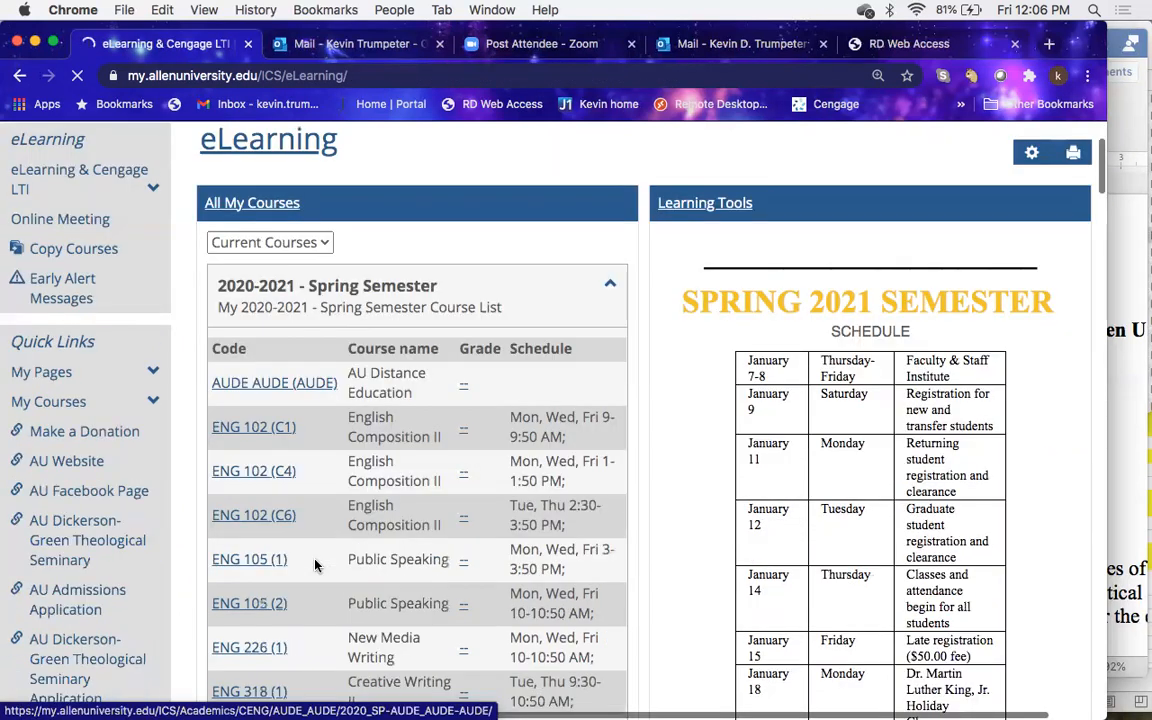
{"action": "left_click", "coordinate": [261, 475]}
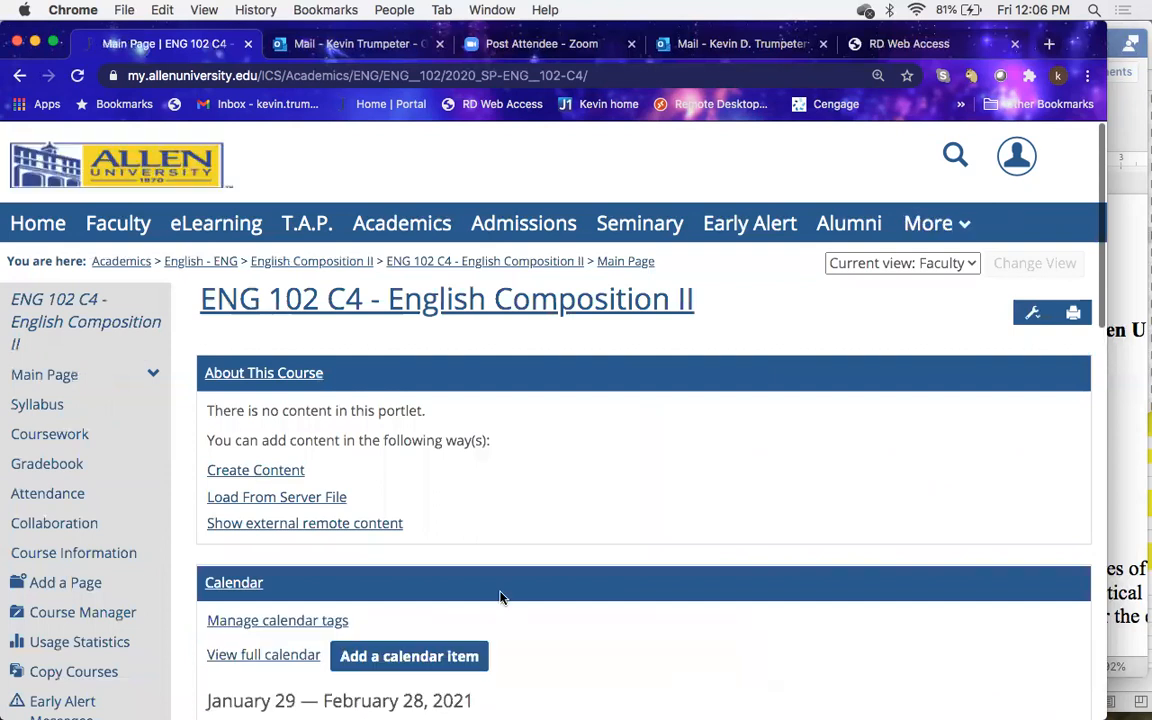
Step: Open the Coursework page of ENG 102 C4 and look over its assignment options and Unit 1
{"action": "scroll", "coordinate": [500, 598], "scroll_direction": "down", "scroll_amount": 2}
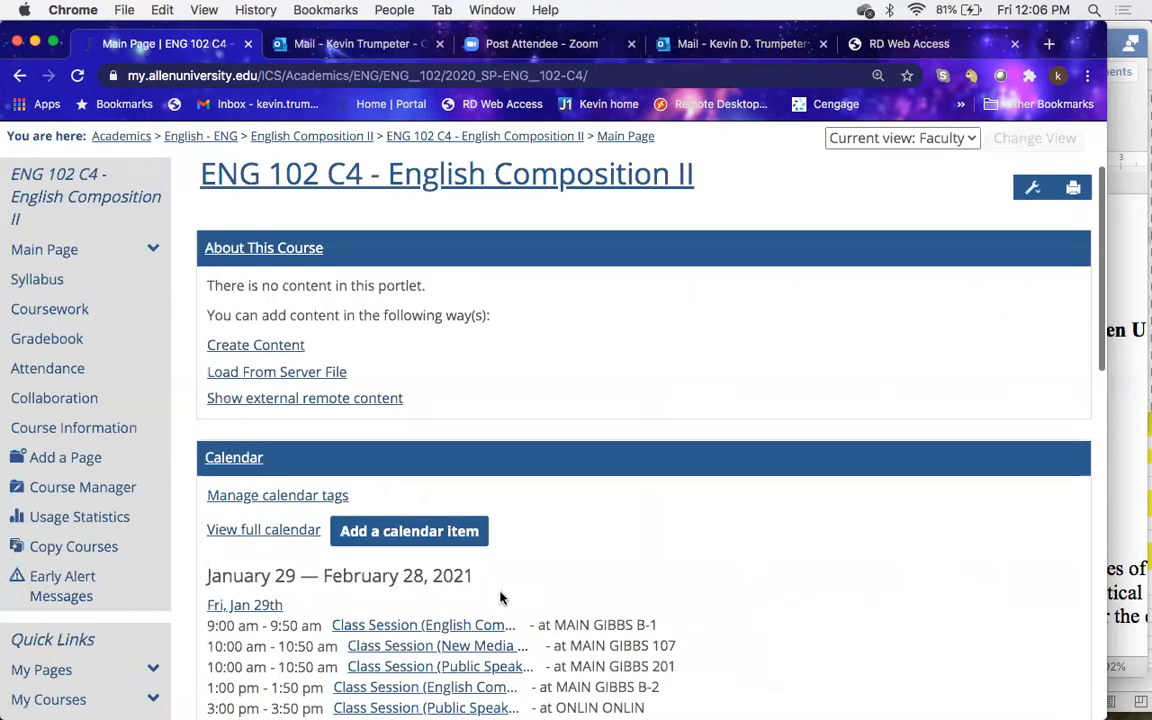
{"action": "left_click", "coordinate": [78, 313]}
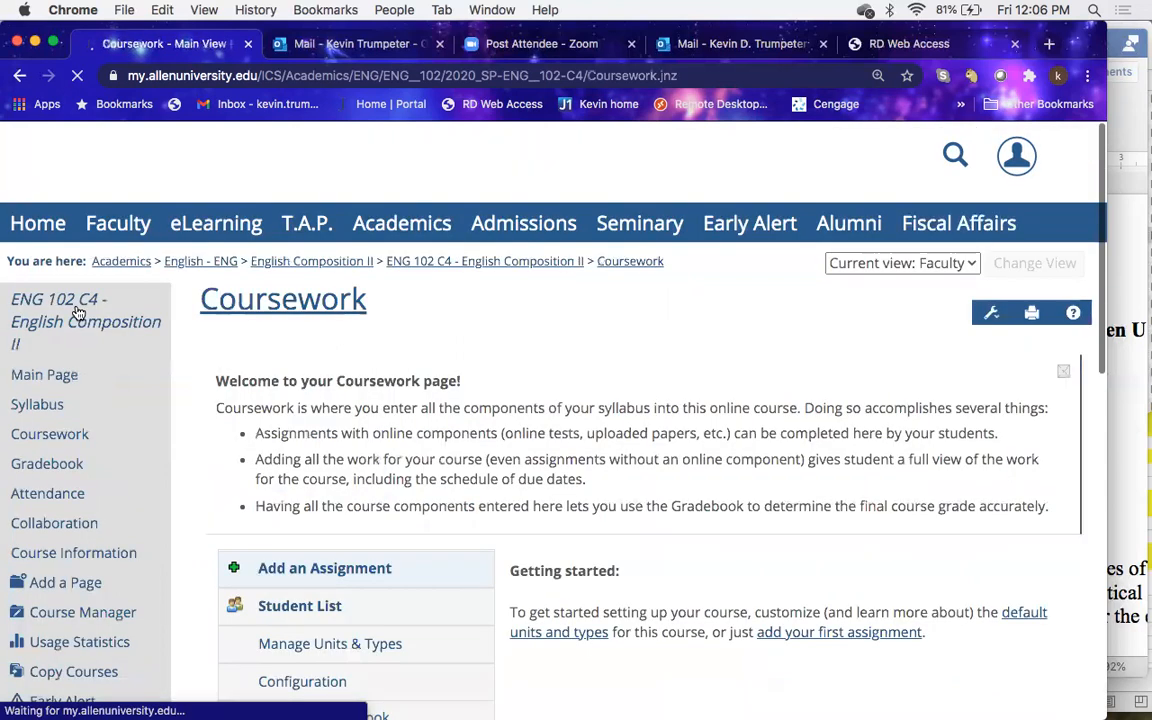
{"action": "scroll", "coordinate": [520, 365], "scroll_direction": "down", "scroll_amount": 3}
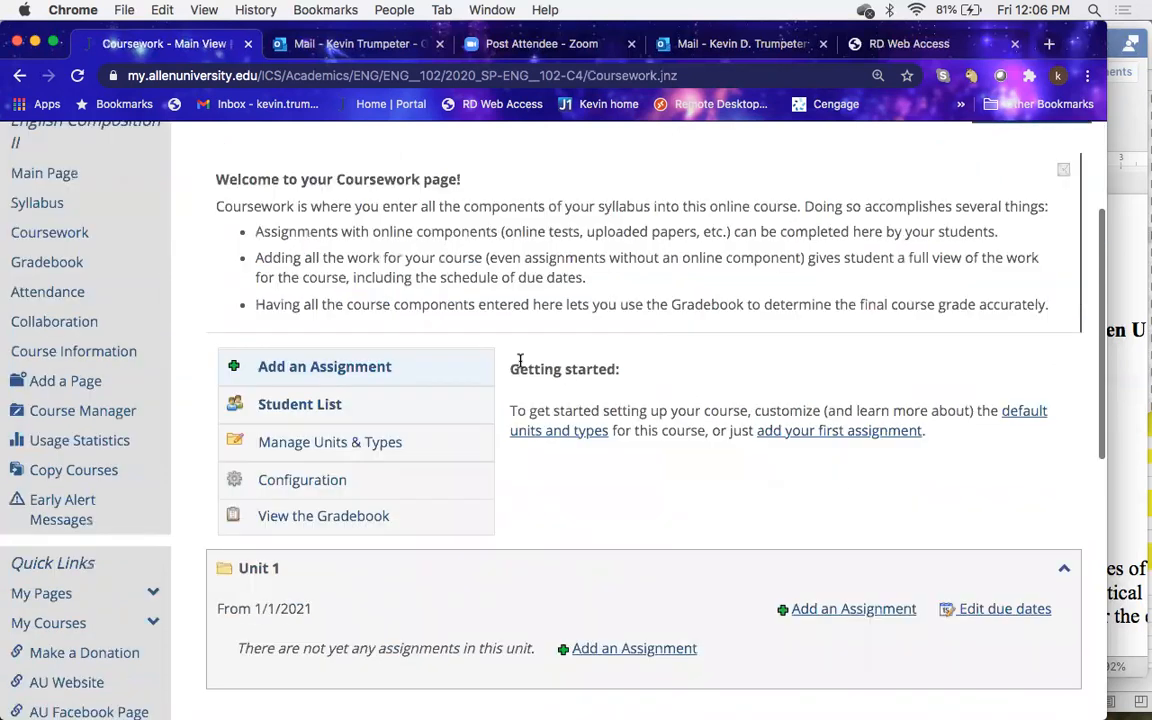
{"action": "scroll", "coordinate": [520, 362], "scroll_direction": "down", "scroll_amount": 2}
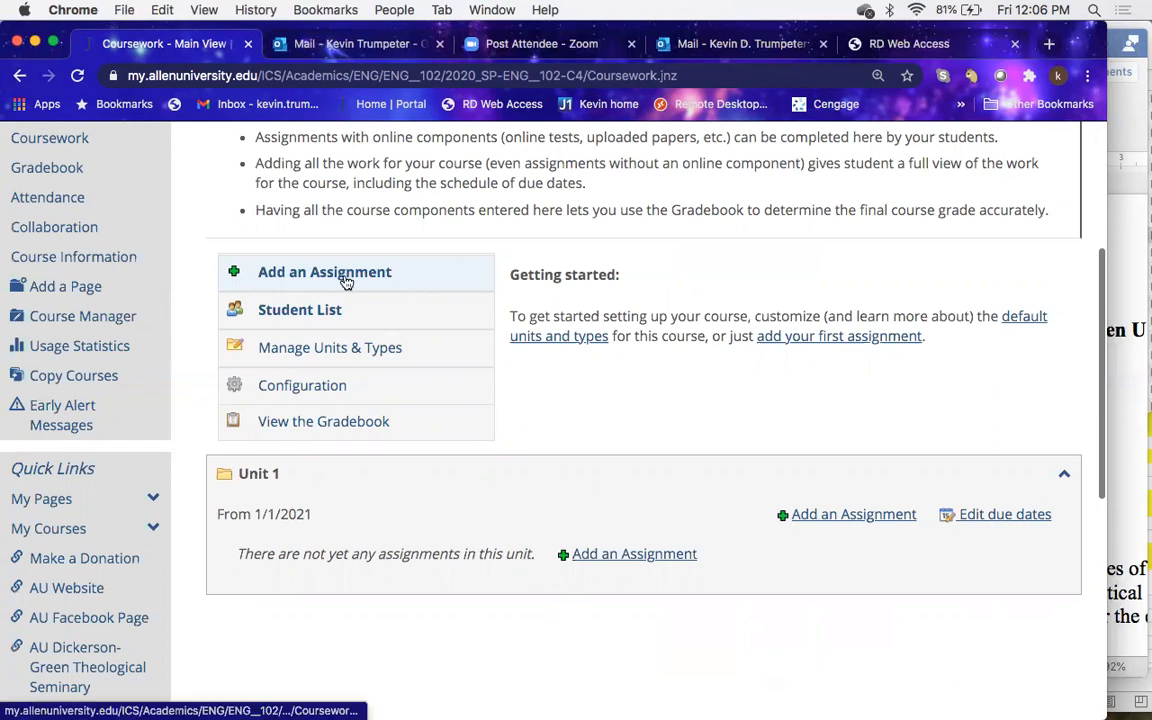
Step: Start a new assignment in Unit 1 using the Online Test format and name it Sample Test
{"action": "left_click", "coordinate": [829, 516]}
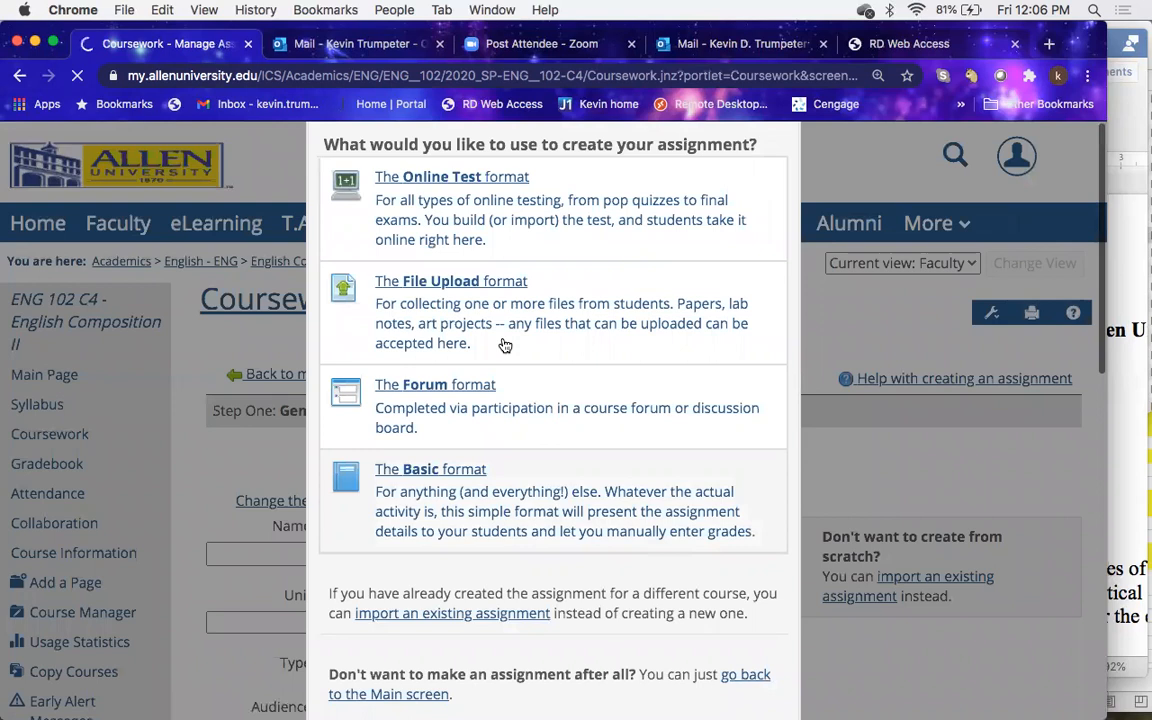
{"action": "left_click", "coordinate": [490, 180]}
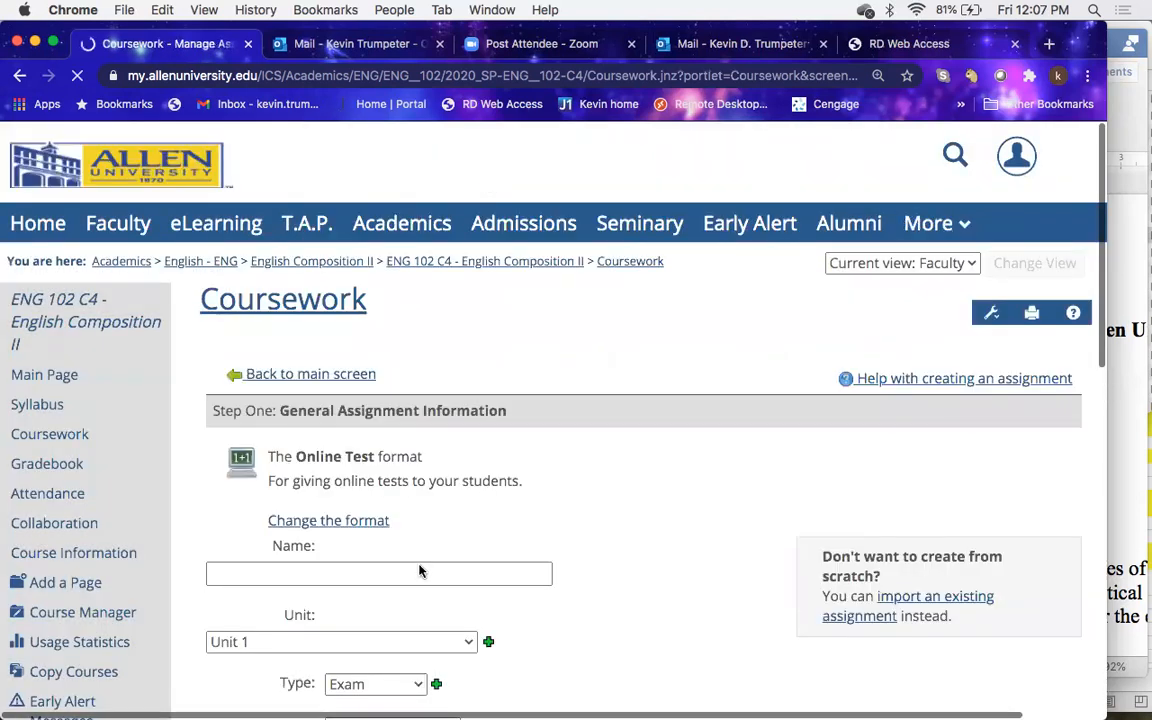
{"action": "left_click", "coordinate": [410, 579]}
{"action": "type", "text": "Sample Te"}
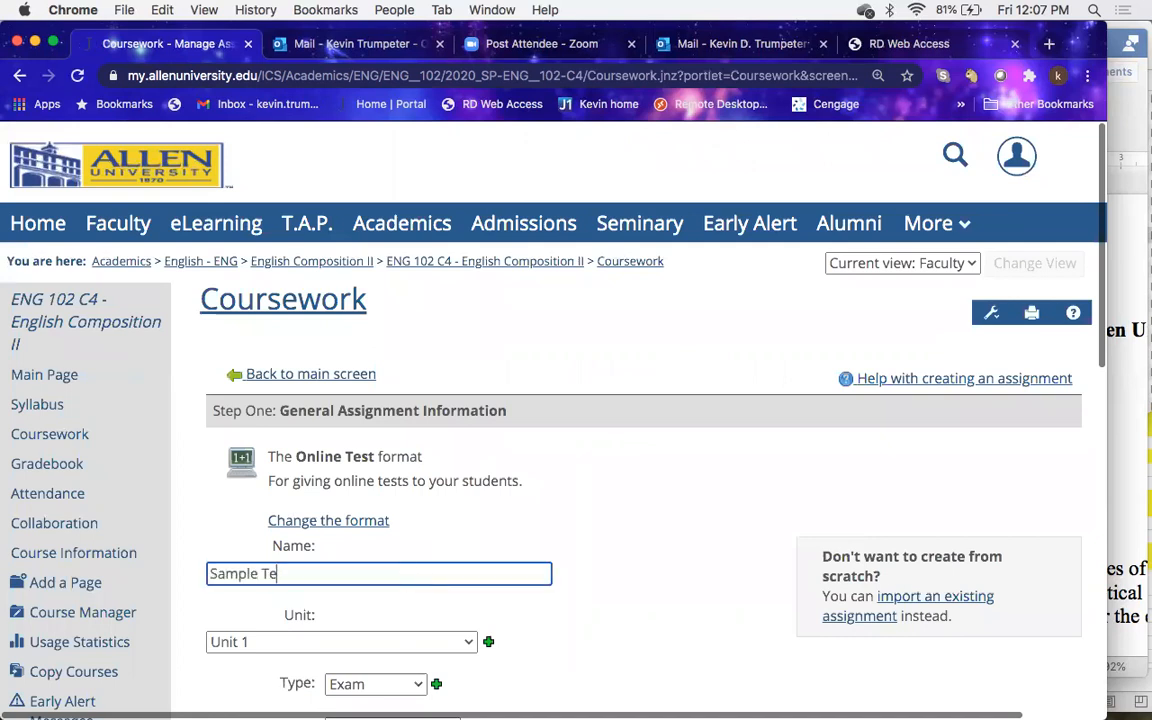
{"action": "type", "text": "st"}
Step: Look through the unit and type choices offered for the Sample Test assignment
{"action": "scroll", "coordinate": [576, 420], "scroll_direction": "down", "scroll_amount": 3}
{"action": "scroll", "coordinate": [331, 450], "scroll_direction": "down", "scroll_amount": 1}
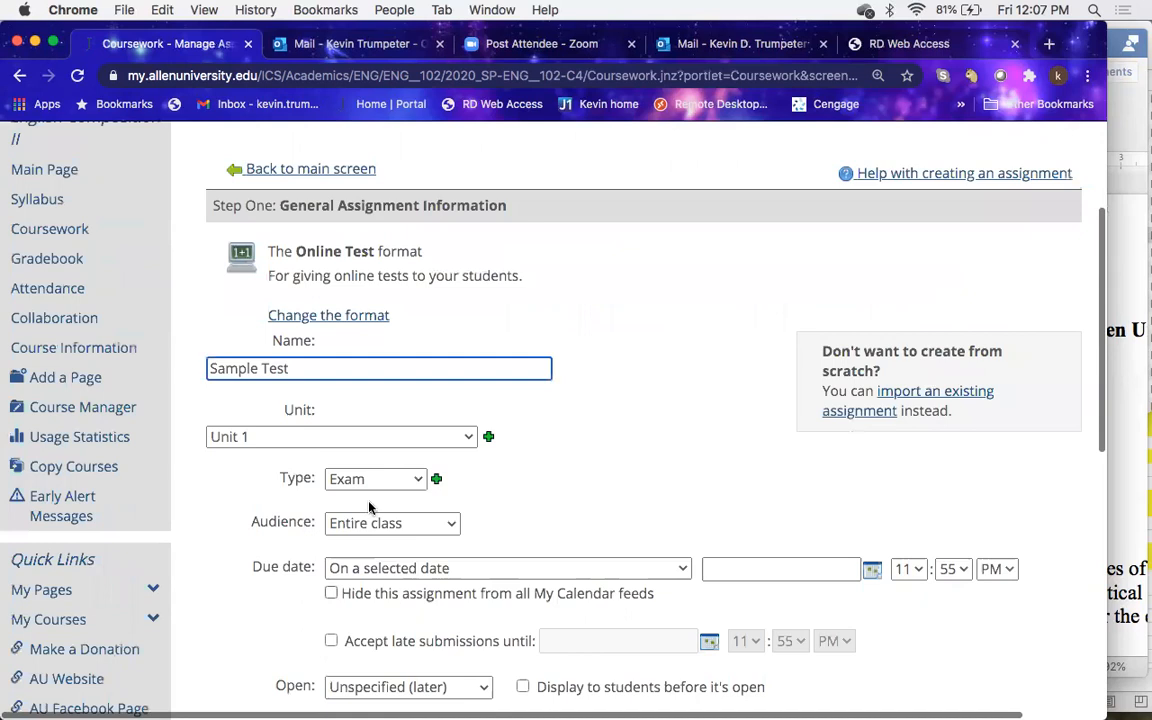
{"action": "left_click", "coordinate": [467, 438]}
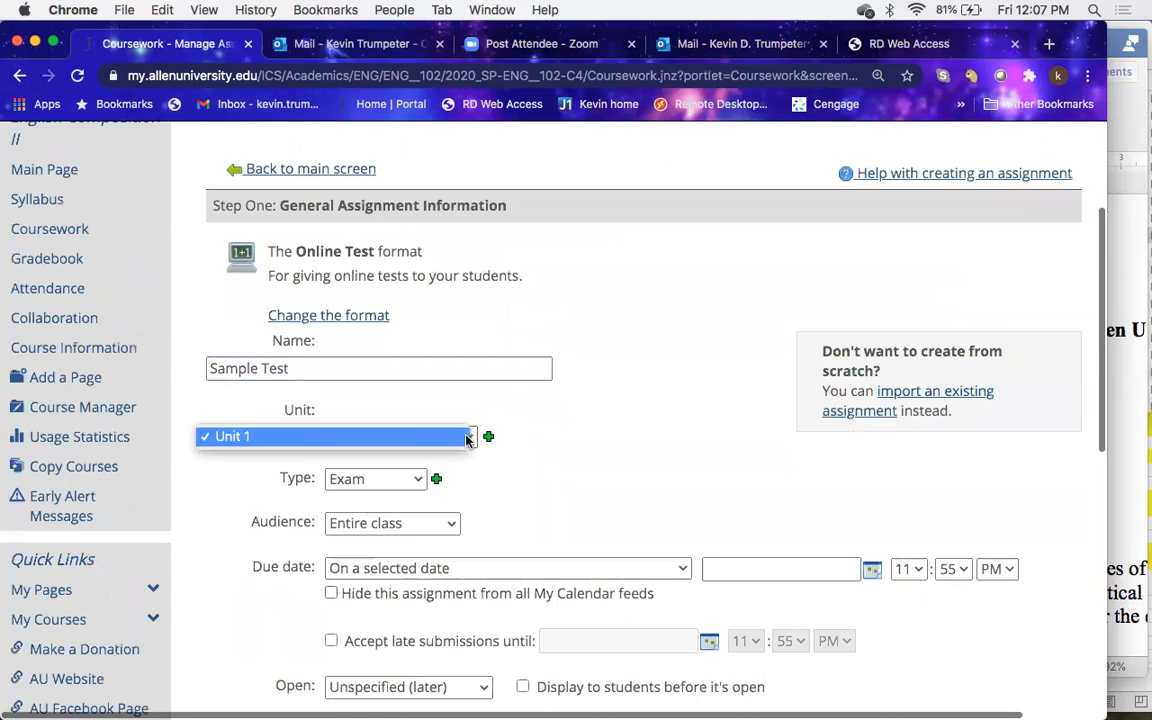
{"action": "left_click", "coordinate": [466, 438]}
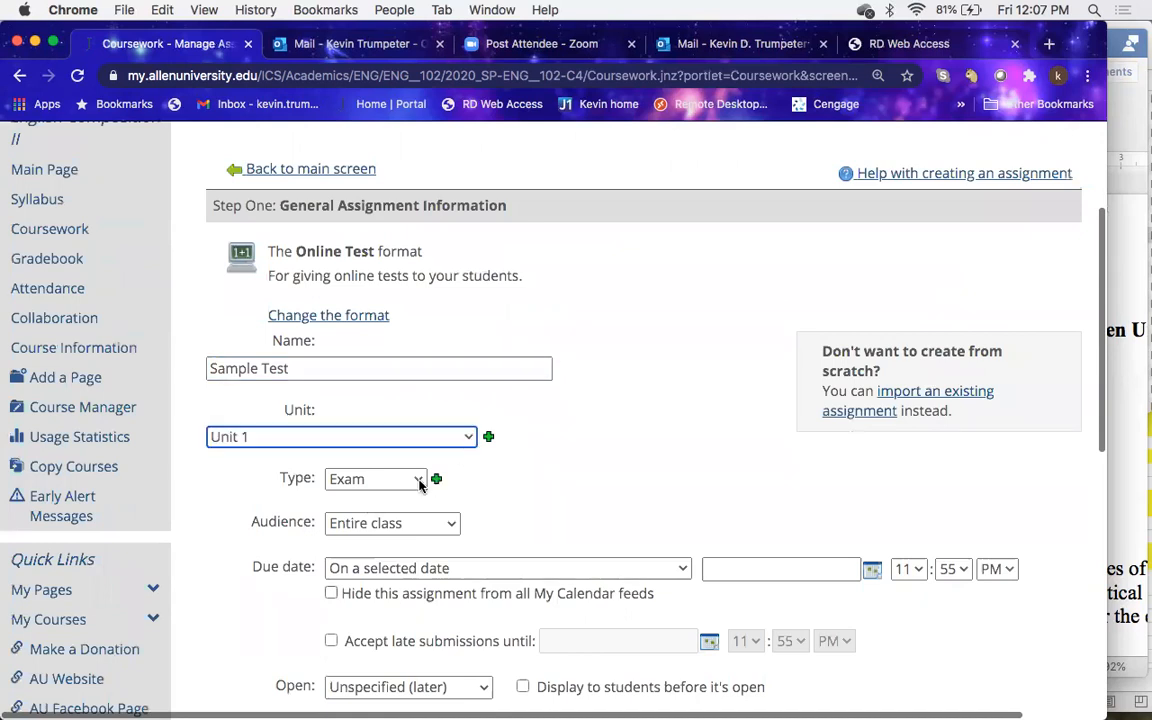
{"action": "left_click", "coordinate": [418, 481]}
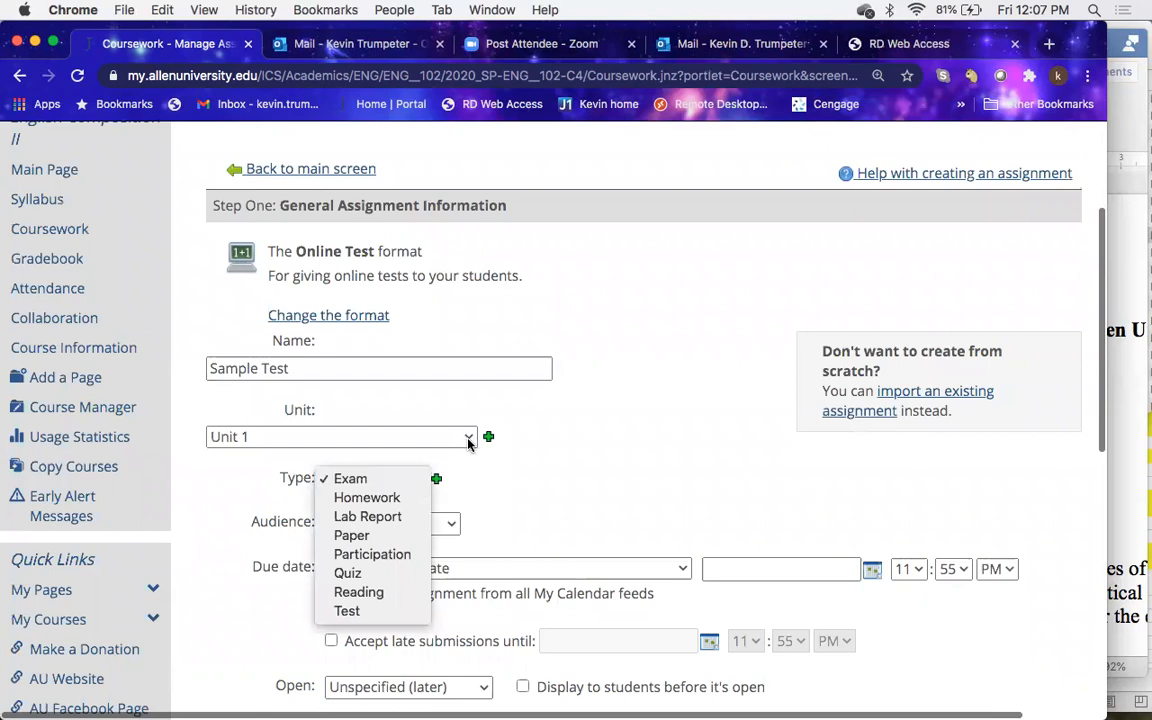
{"action": "left_click", "coordinate": [480, 440]}
Step: View the forms for adding a unit and adding a type, closing each without adding anything
{"action": "left_click", "coordinate": [488, 438]}
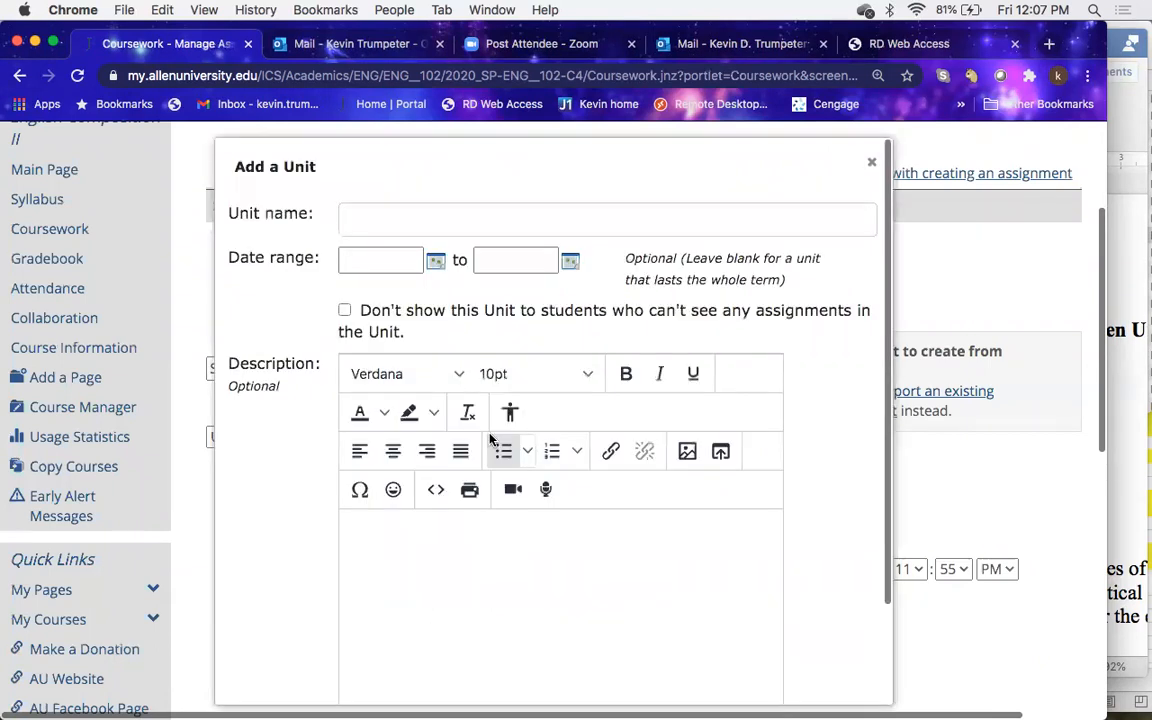
{"action": "left_click", "coordinate": [871, 167]}
{"action": "left_click", "coordinate": [435, 479]}
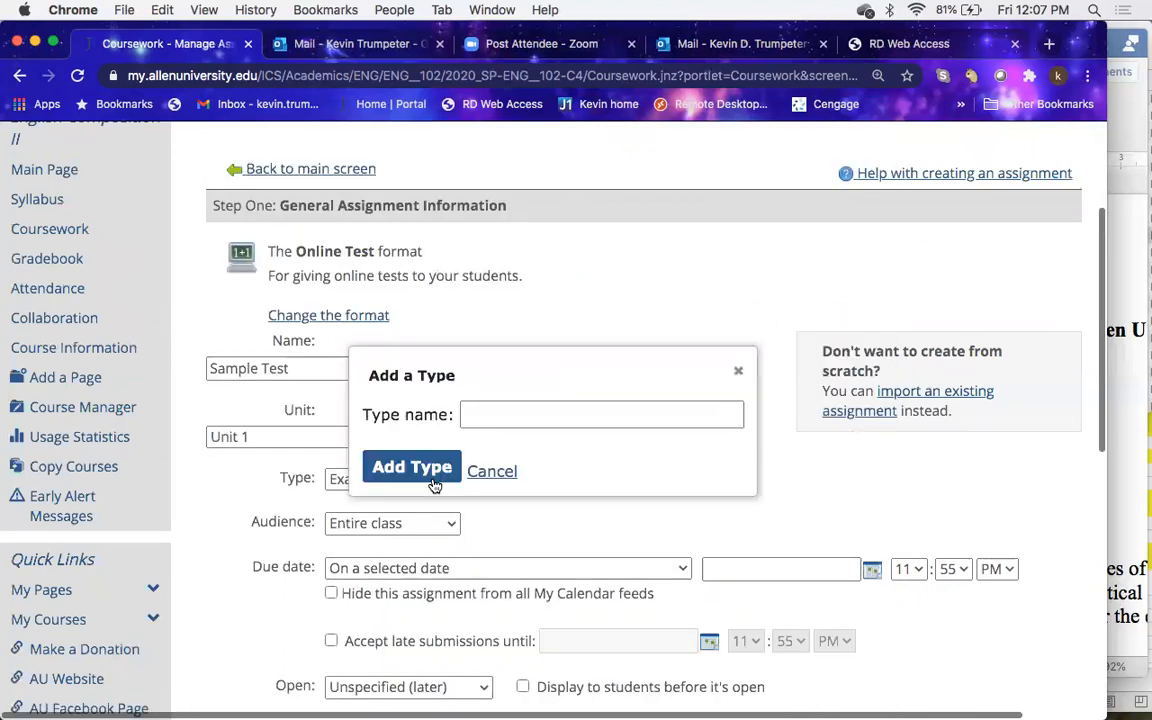
{"action": "left_click", "coordinate": [736, 373]}
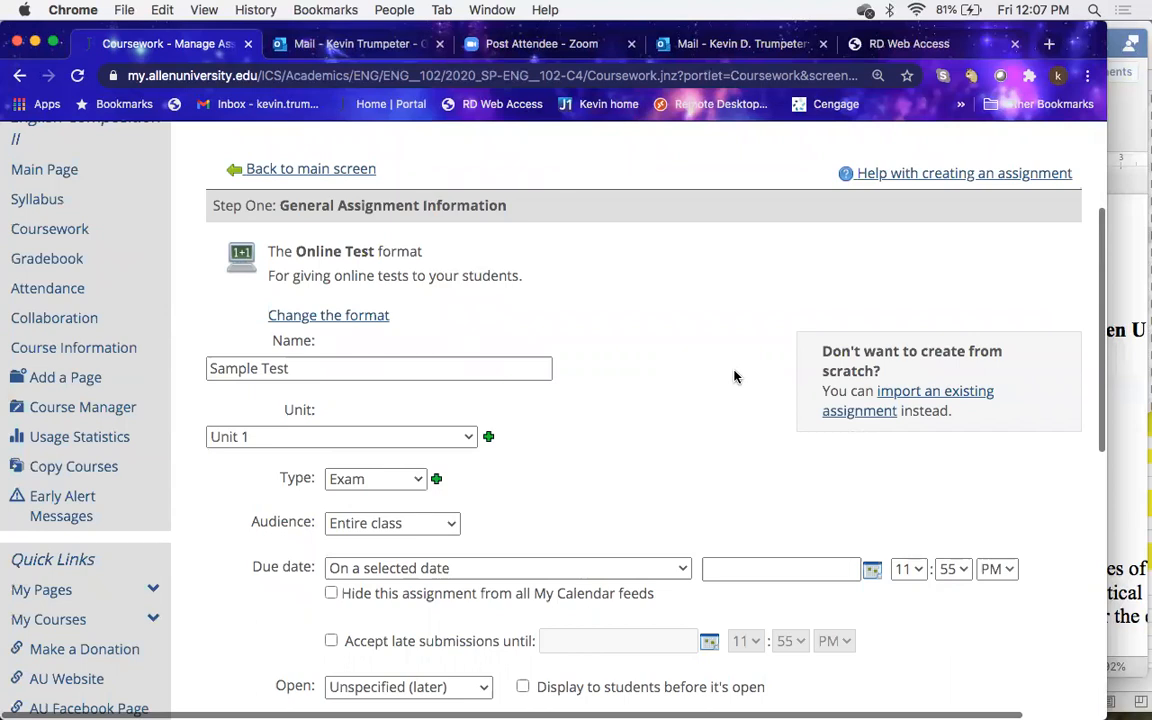
Step: Switch to the syllabus in Word, read its ENG 102 Course Requirements section, and minimize the document
{"action": "key", "text": "super+Tab"}
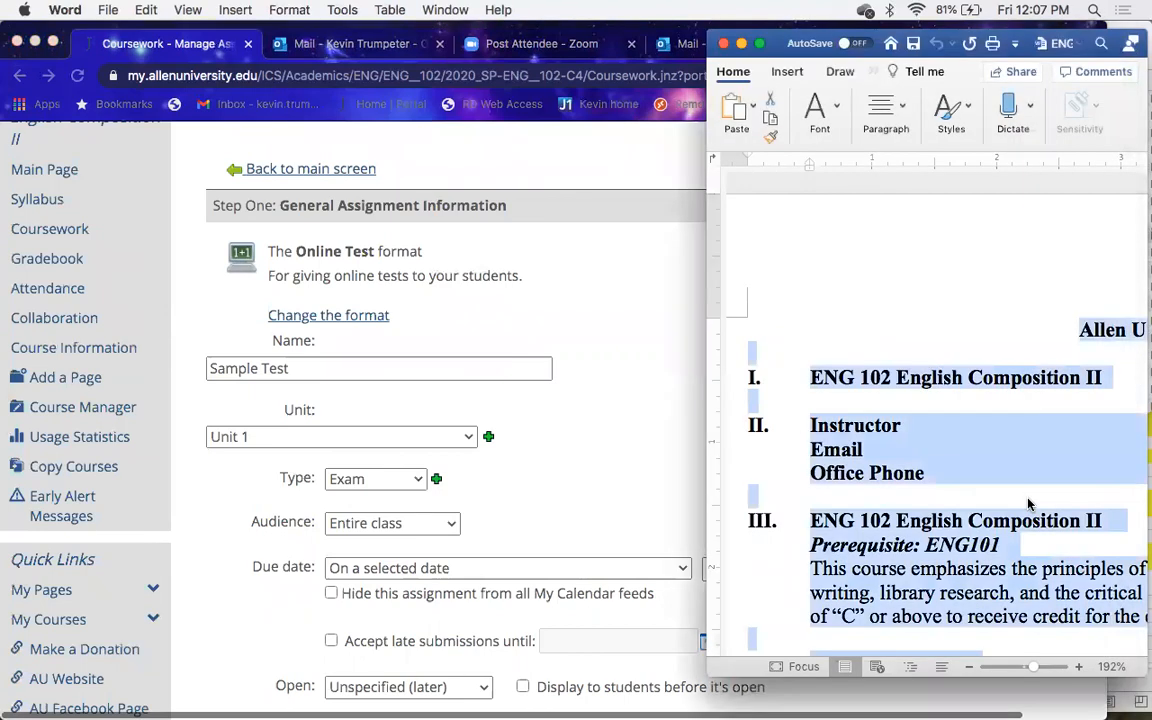
{"action": "scroll", "coordinate": [1028, 503], "scroll_direction": "down", "scroll_amount": 20}
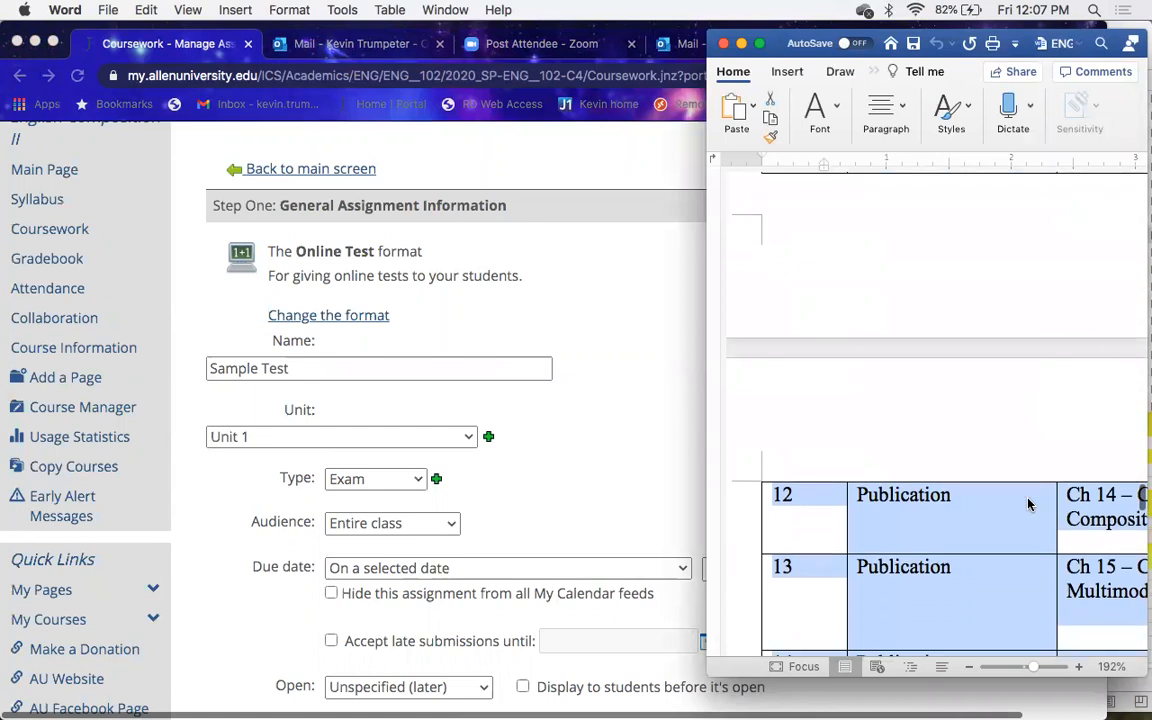
{"action": "scroll", "coordinate": [1028, 503], "scroll_direction": "down", "scroll_amount": 10}
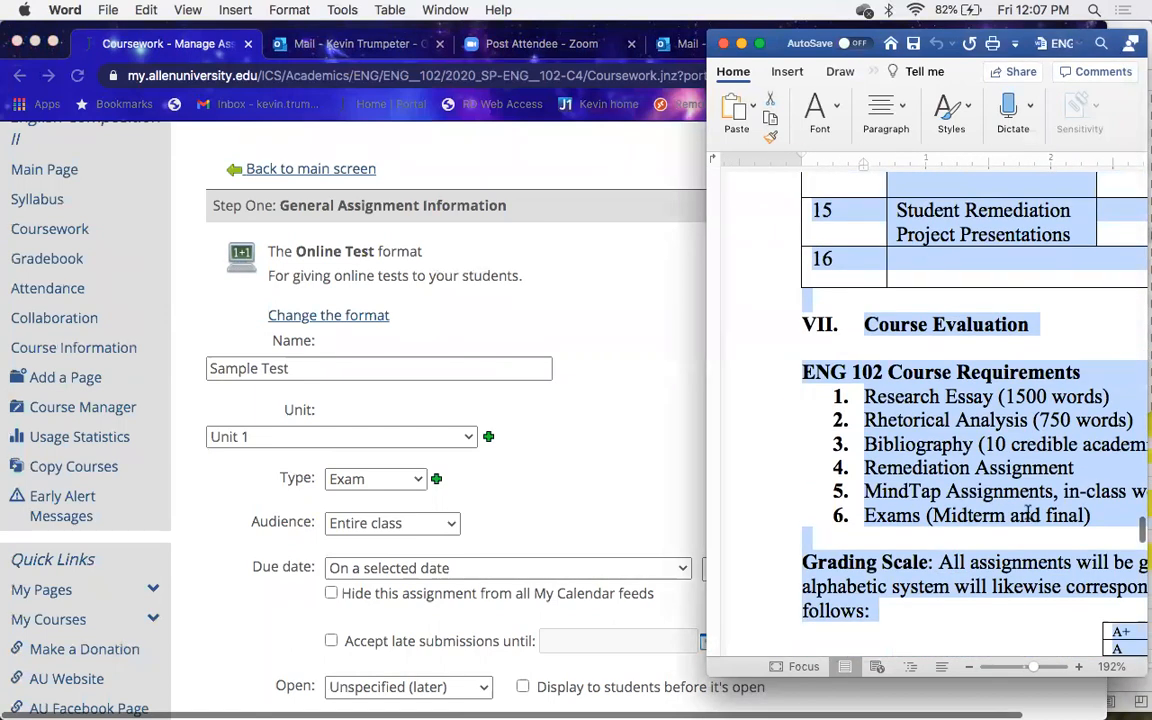
{"action": "left_click", "coordinate": [1028, 514]}
{"action": "scroll", "coordinate": [1035, 515], "scroll_direction": "right", "scroll_amount": 3}
{"action": "scroll", "coordinate": [1035, 515], "scroll_direction": "up", "scroll_amount": 1}
{"action": "scroll", "coordinate": [1037, 514], "scroll_direction": "up", "scroll_amount": 1}
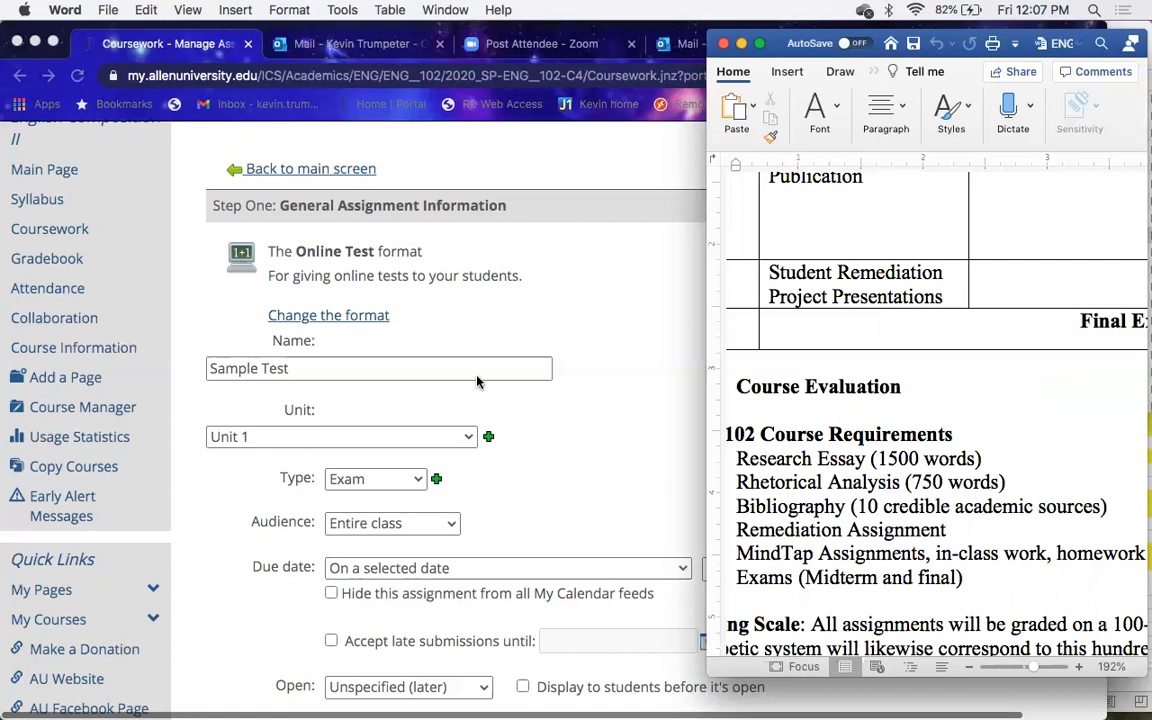
{"action": "left_click", "coordinate": [741, 44]}
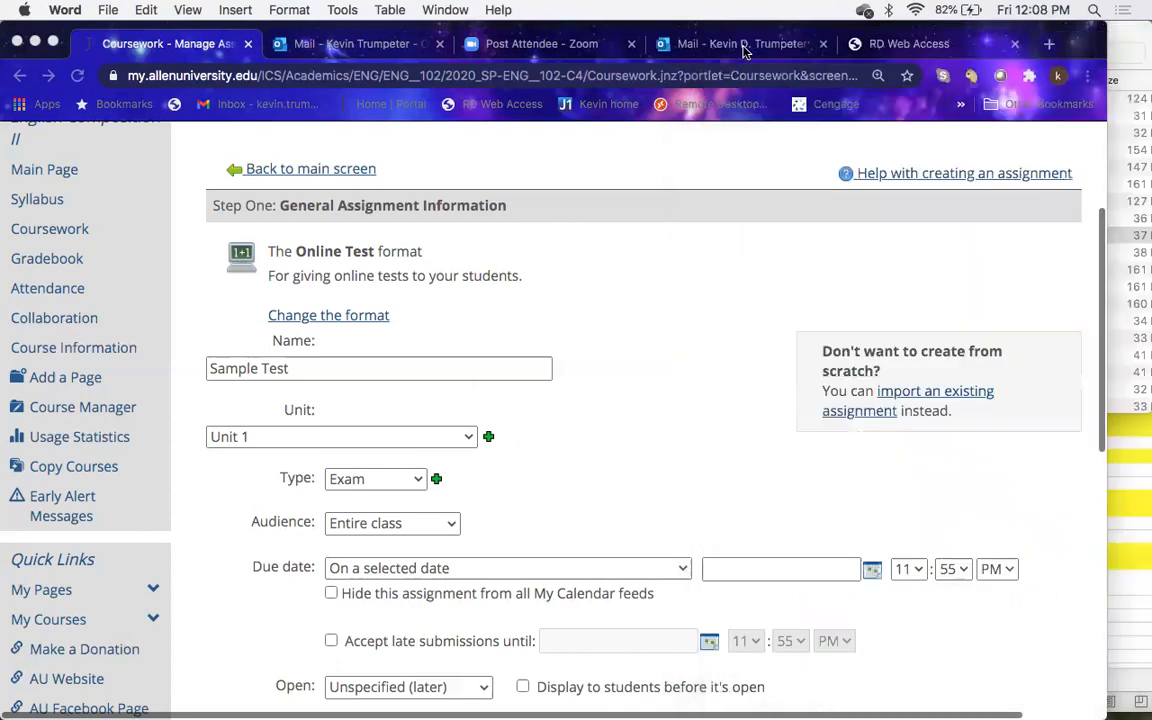
Step: Review the general settings of the Sample Test assignment, including its audience, due date and grading options
{"action": "scroll", "coordinate": [610, 456], "scroll_direction": "down", "scroll_amount": 5}
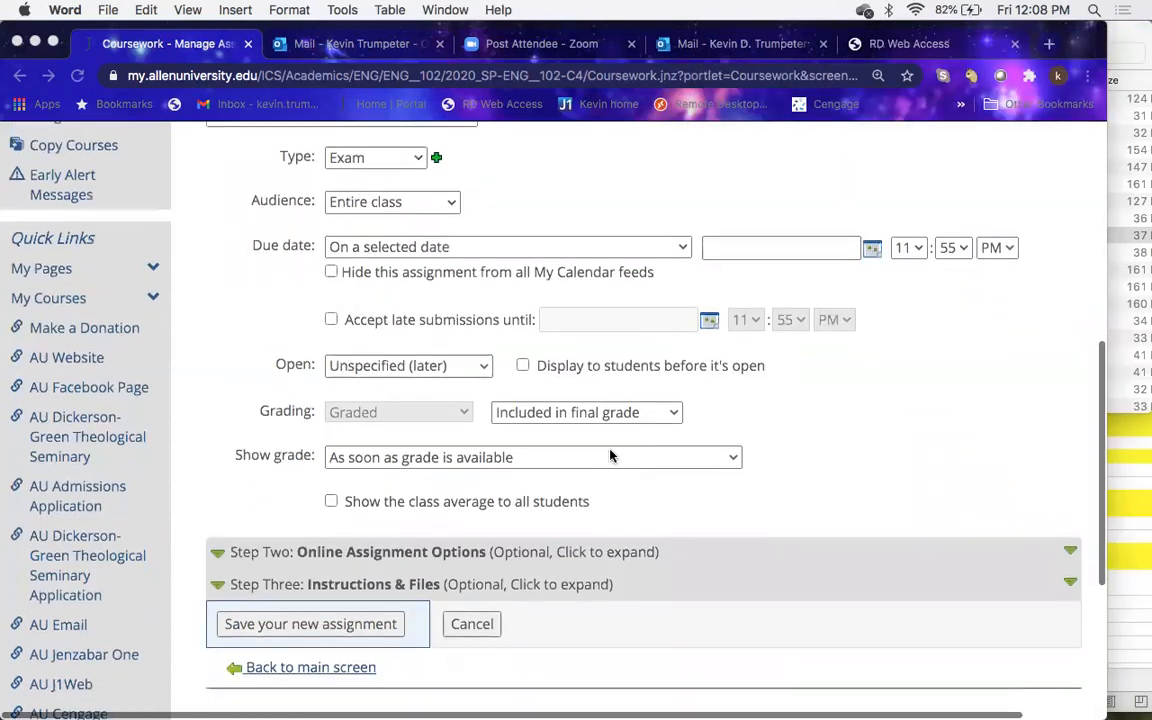
{"action": "scroll", "coordinate": [610, 456], "scroll_direction": "up", "scroll_amount": 3}
{"action": "scroll", "coordinate": [610, 456], "scroll_direction": "down", "scroll_amount": 1}
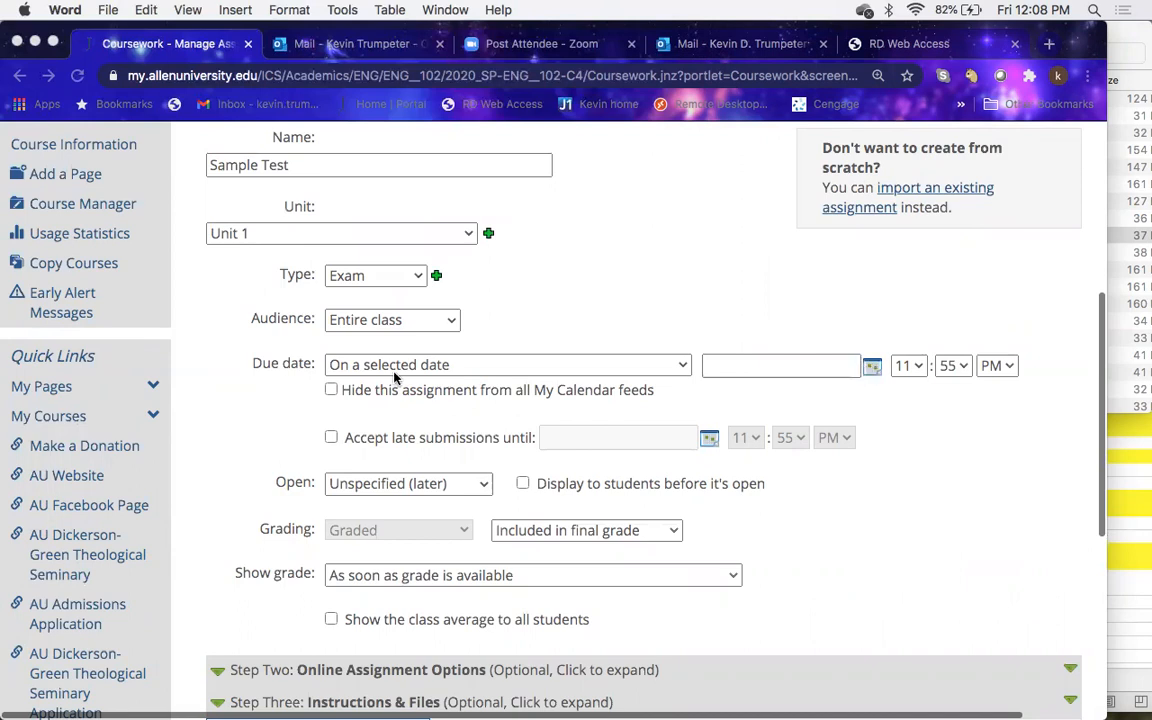
{"action": "left_click", "coordinate": [452, 321]}
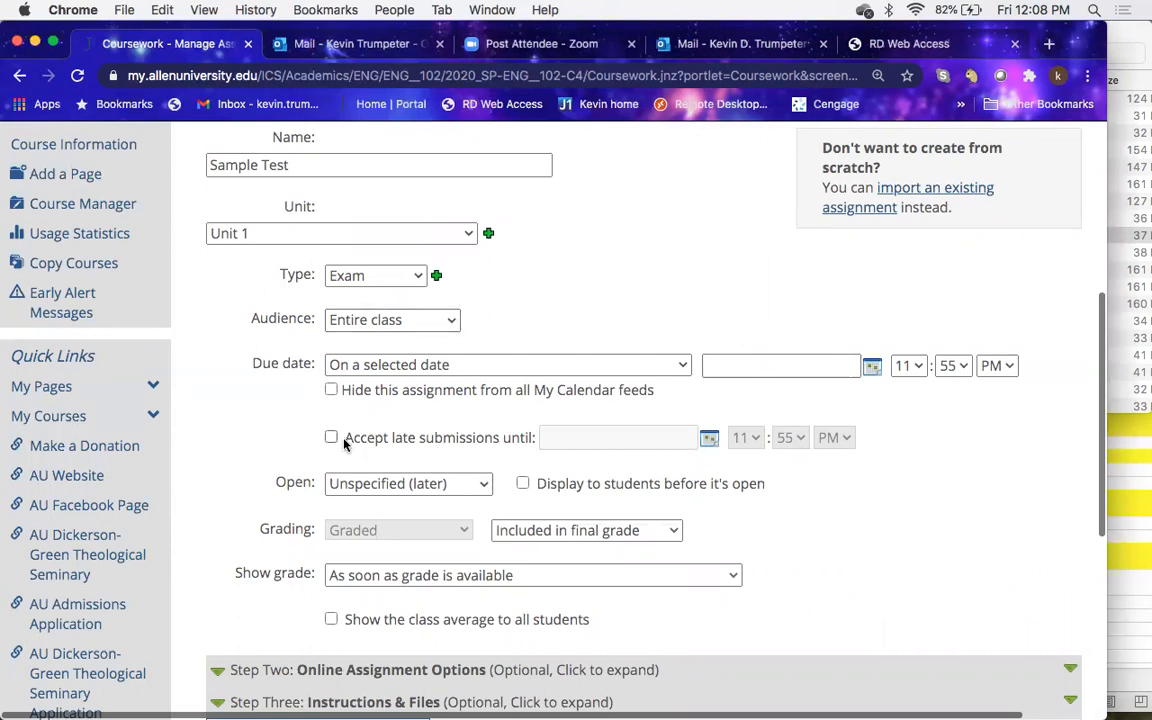
Step: Set the Sample Test assignment to open Immediately (now) and recheck the general settings
{"action": "scroll", "coordinate": [355, 453], "scroll_direction": "down", "scroll_amount": 2}
{"action": "left_click", "coordinate": [482, 415]}
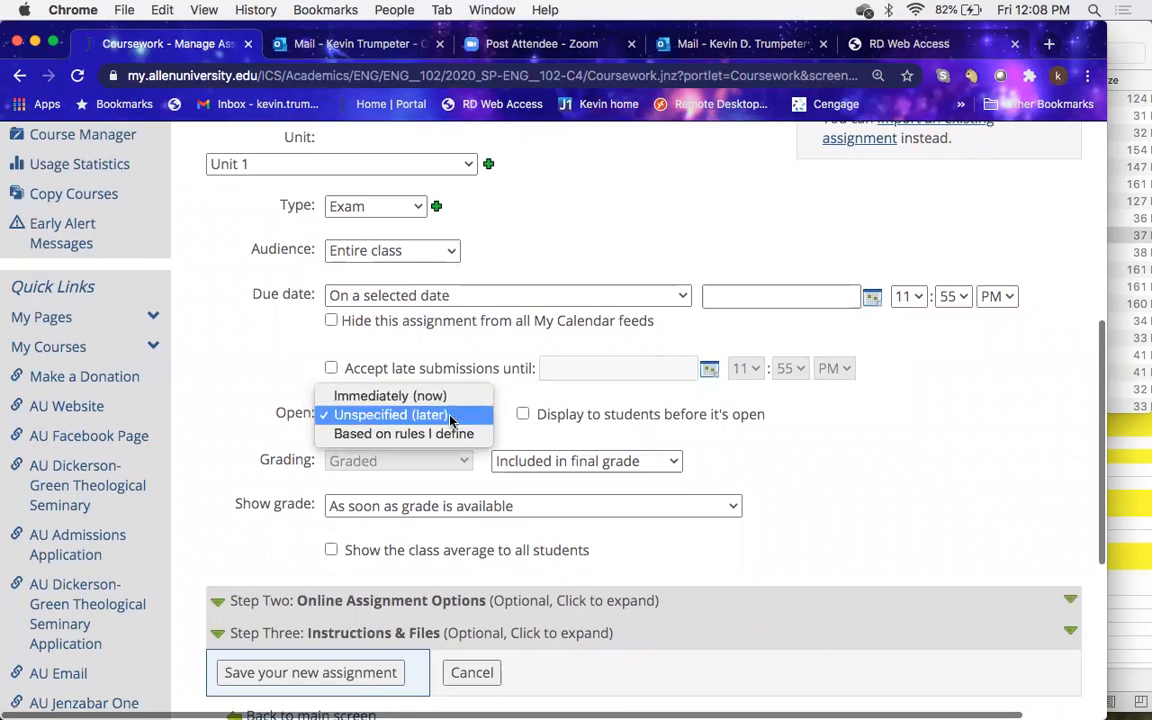
{"action": "left_click", "coordinate": [450, 397]}
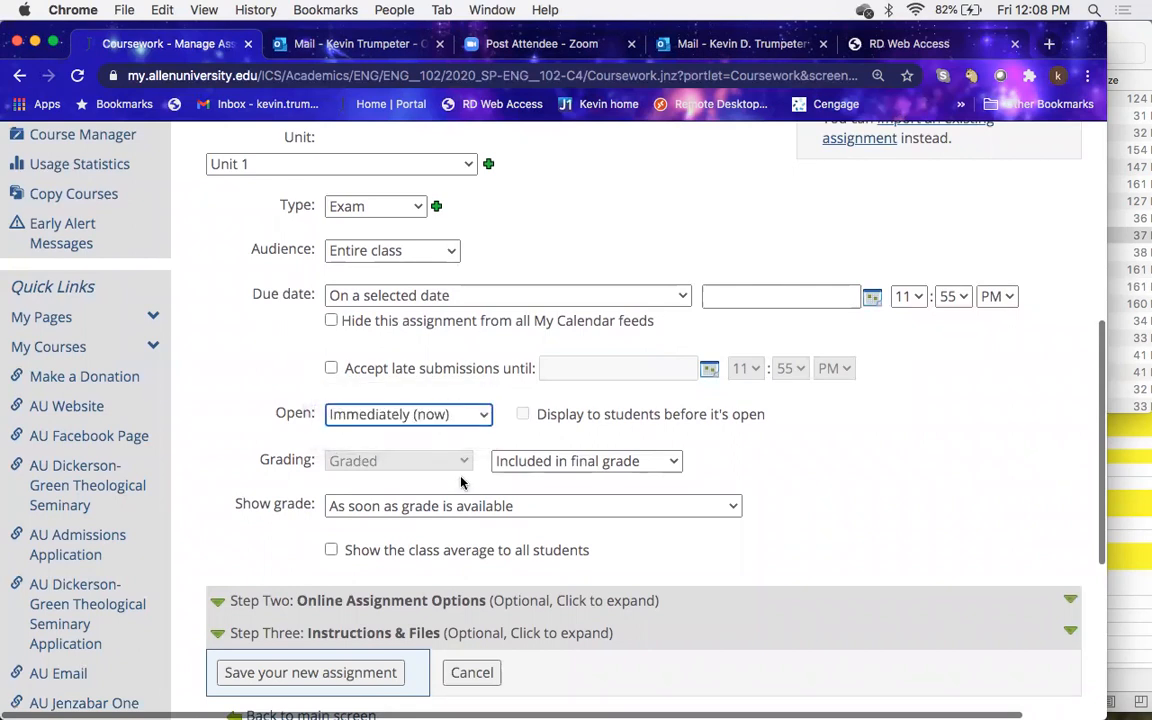
{"action": "scroll", "coordinate": [461, 483], "scroll_direction": "down", "scroll_amount": 1}
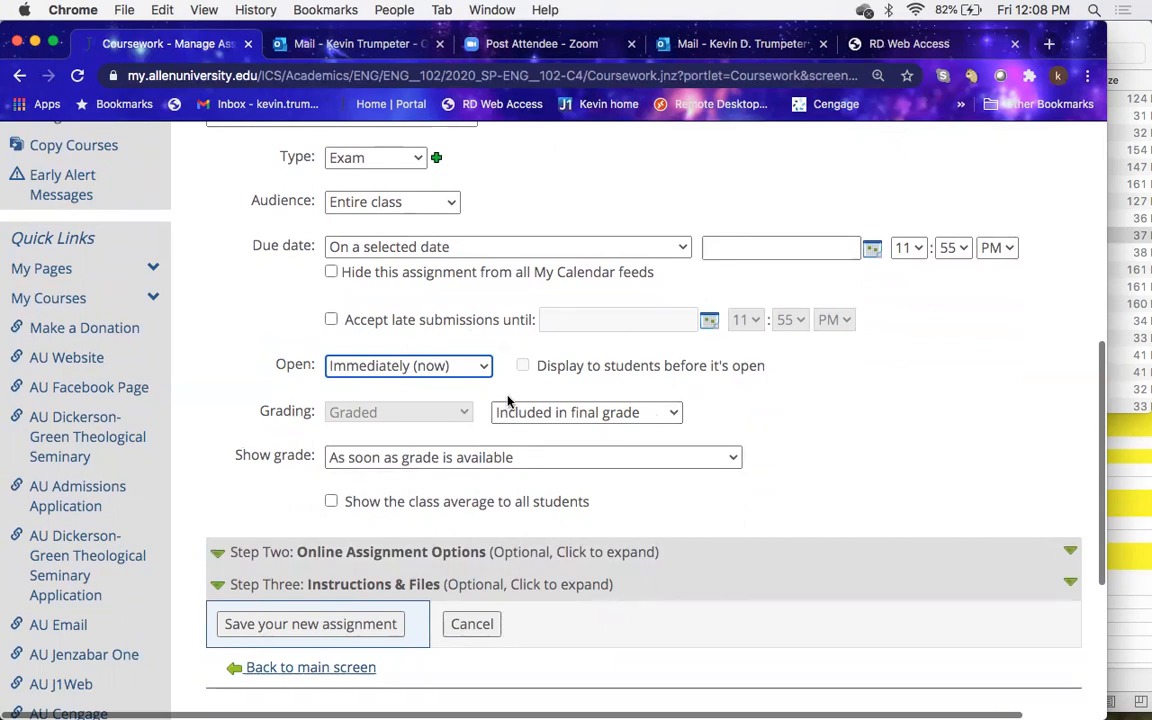
{"action": "scroll", "coordinate": [592, 297], "scroll_direction": "up", "scroll_amount": 1}
{"action": "scroll", "coordinate": [592, 297], "scroll_direction": "up", "scroll_amount": 1}
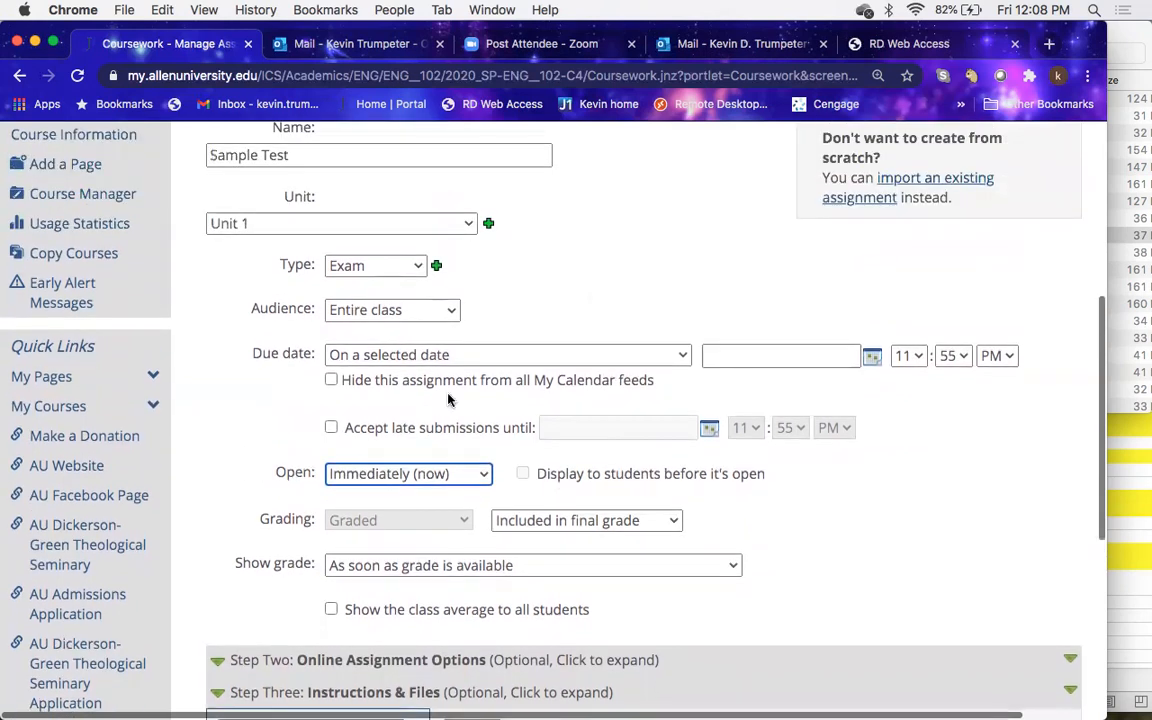
Step: Expand the Online Assignment Options and review the test review, auto-grade, time limit, pagination, lock-out, extra credit and security settings
{"action": "scroll", "coordinate": [638, 584], "scroll_direction": "down", "scroll_amount": 3}
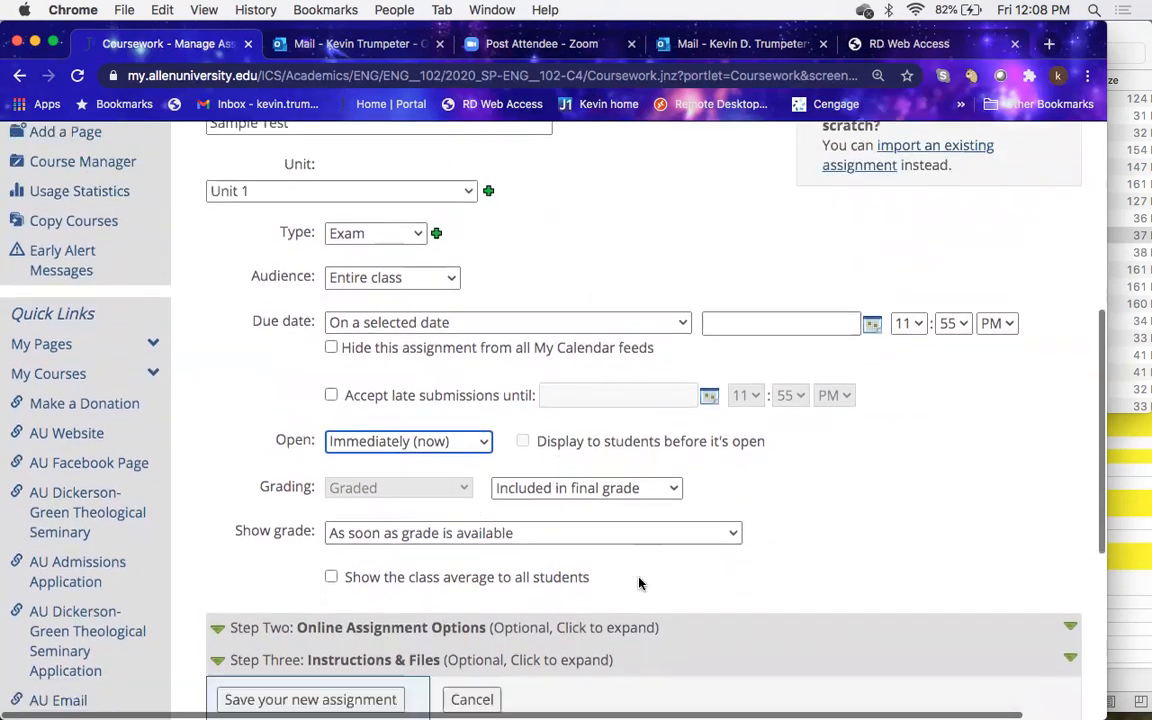
{"action": "left_click", "coordinate": [641, 507]}
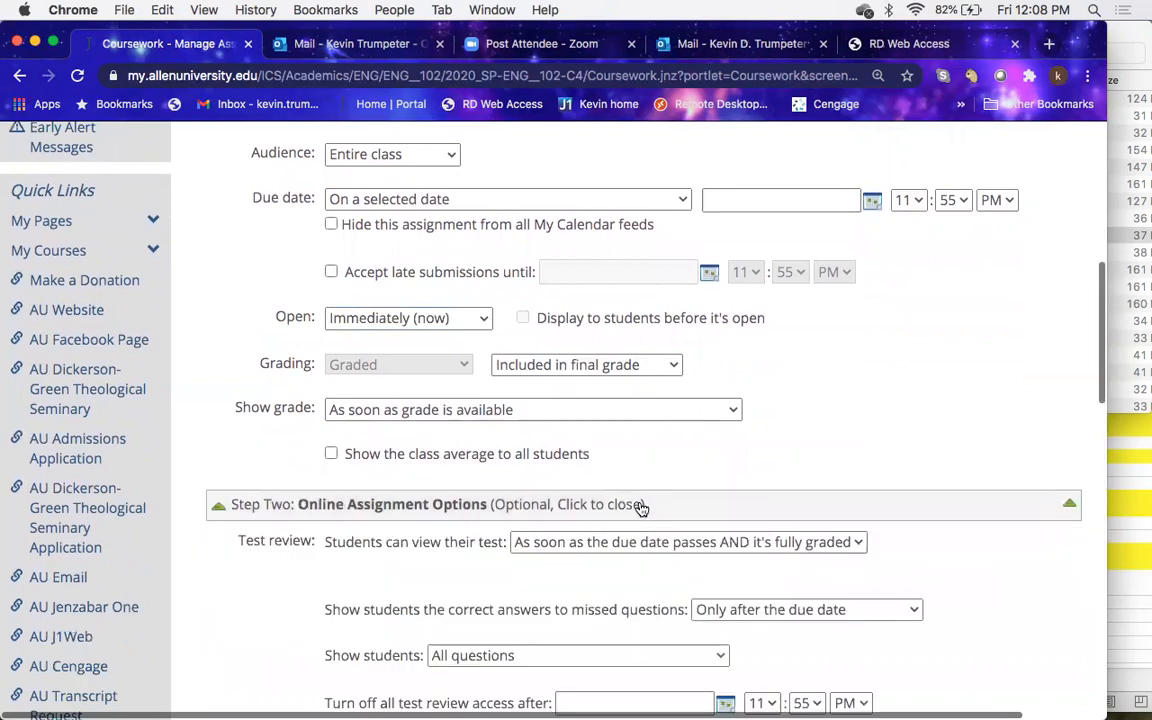
{"action": "scroll", "coordinate": [640, 507], "scroll_direction": "down", "scroll_amount": 4}
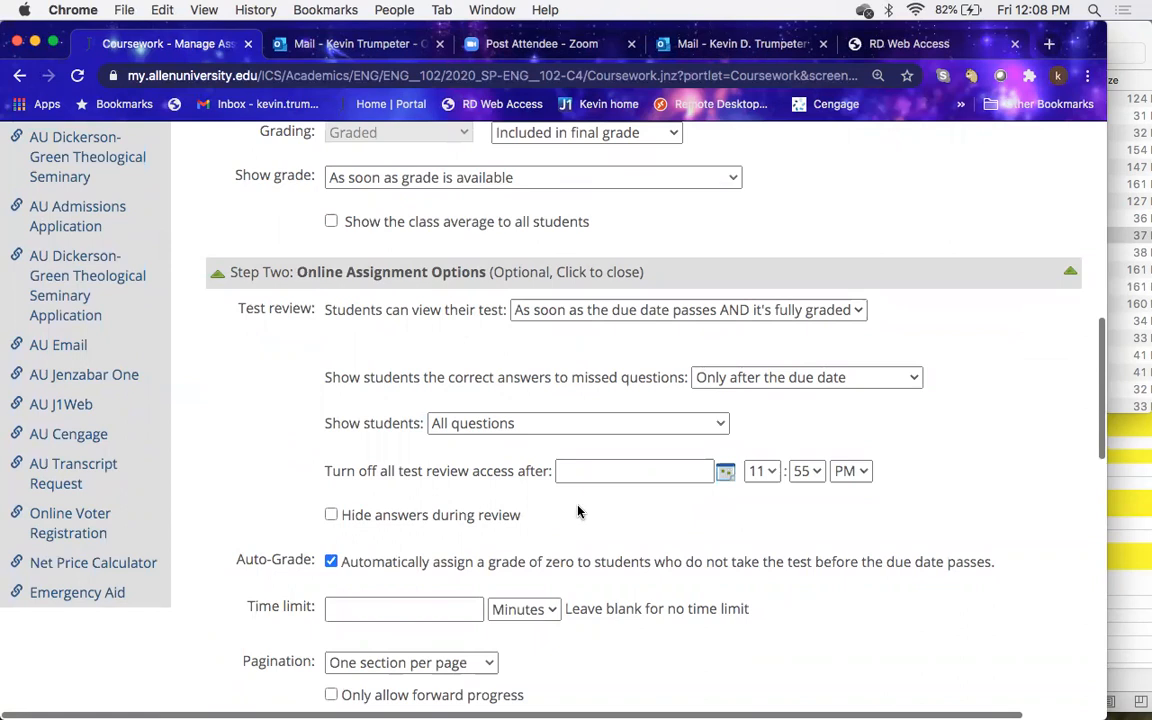
{"action": "scroll", "coordinate": [540, 535], "scroll_direction": "down", "scroll_amount": 1}
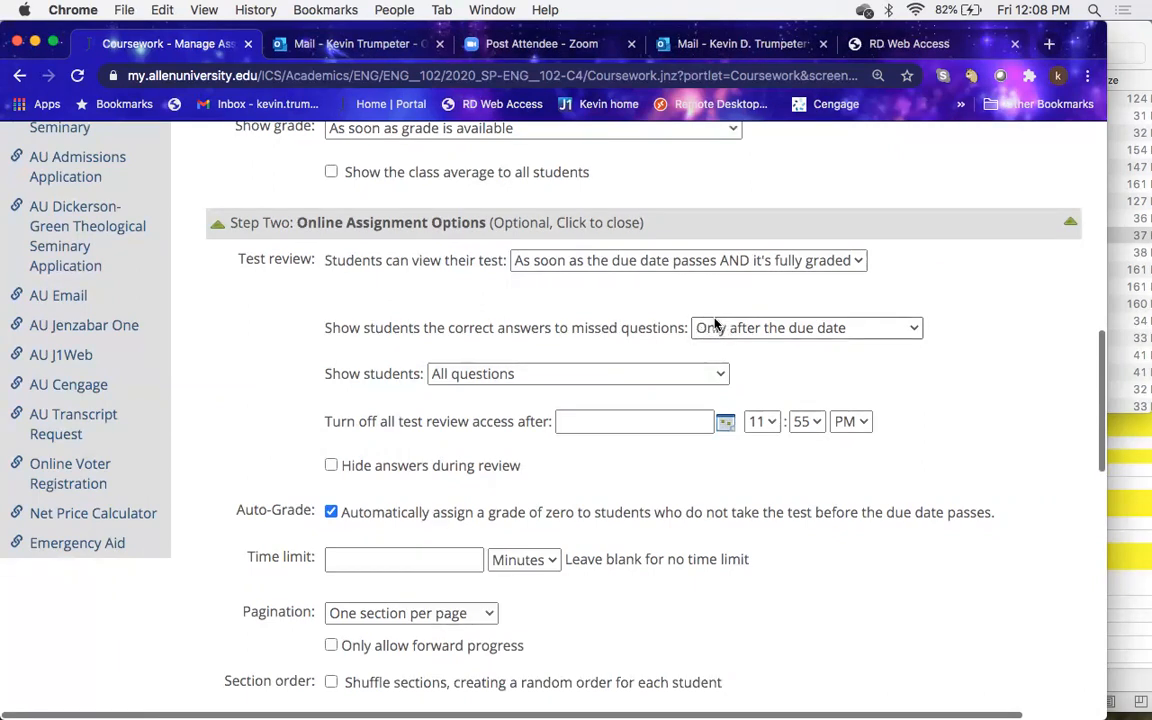
{"action": "scroll", "coordinate": [635, 502], "scroll_direction": "down", "scroll_amount": 4}
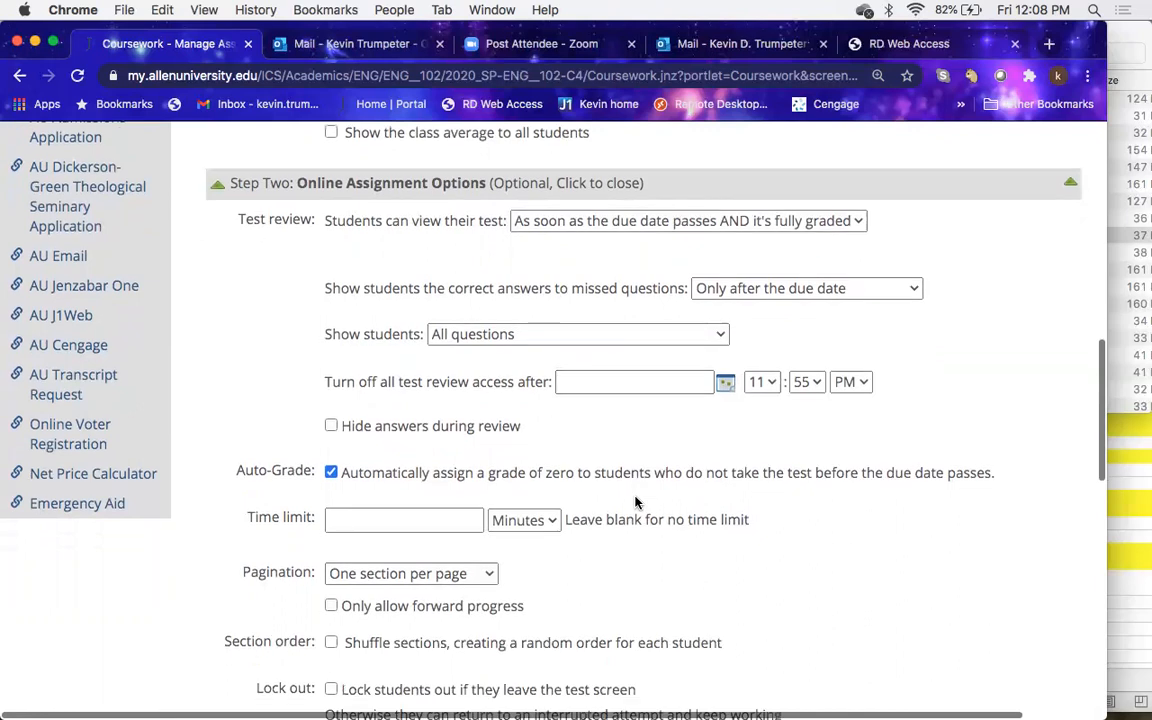
{"action": "scroll", "coordinate": [474, 518], "scroll_direction": "down", "scroll_amount": 1}
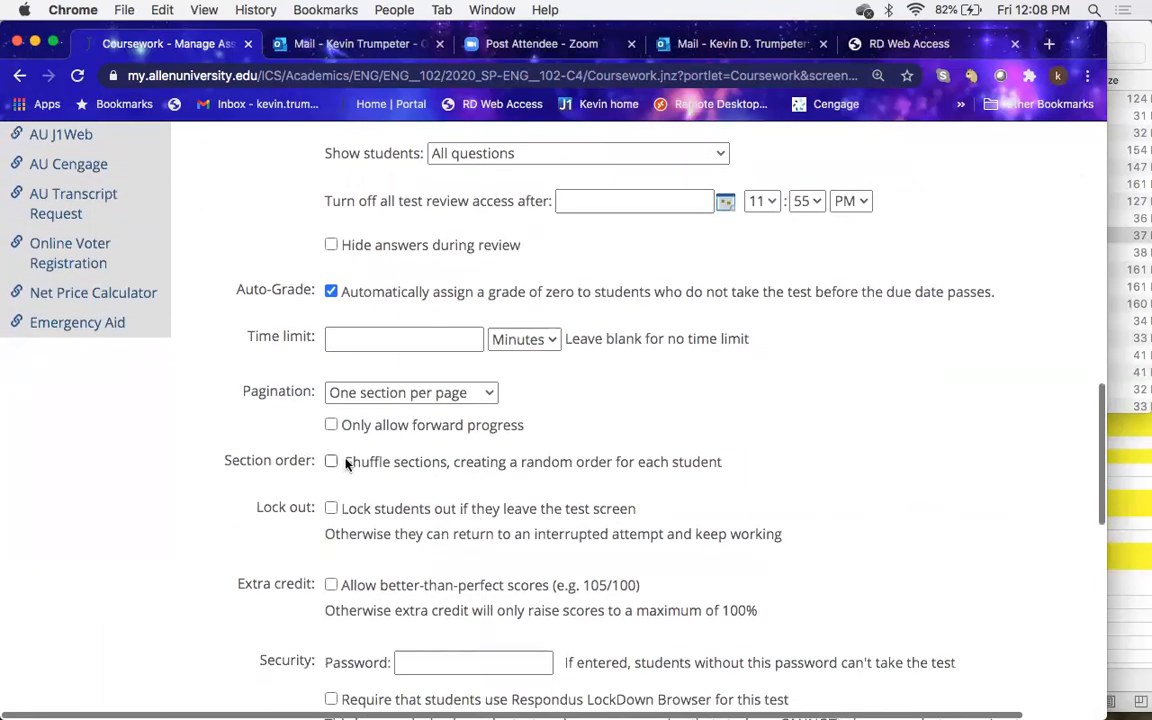
{"action": "scroll", "coordinate": [368, 531], "scroll_direction": "down", "scroll_amount": 2}
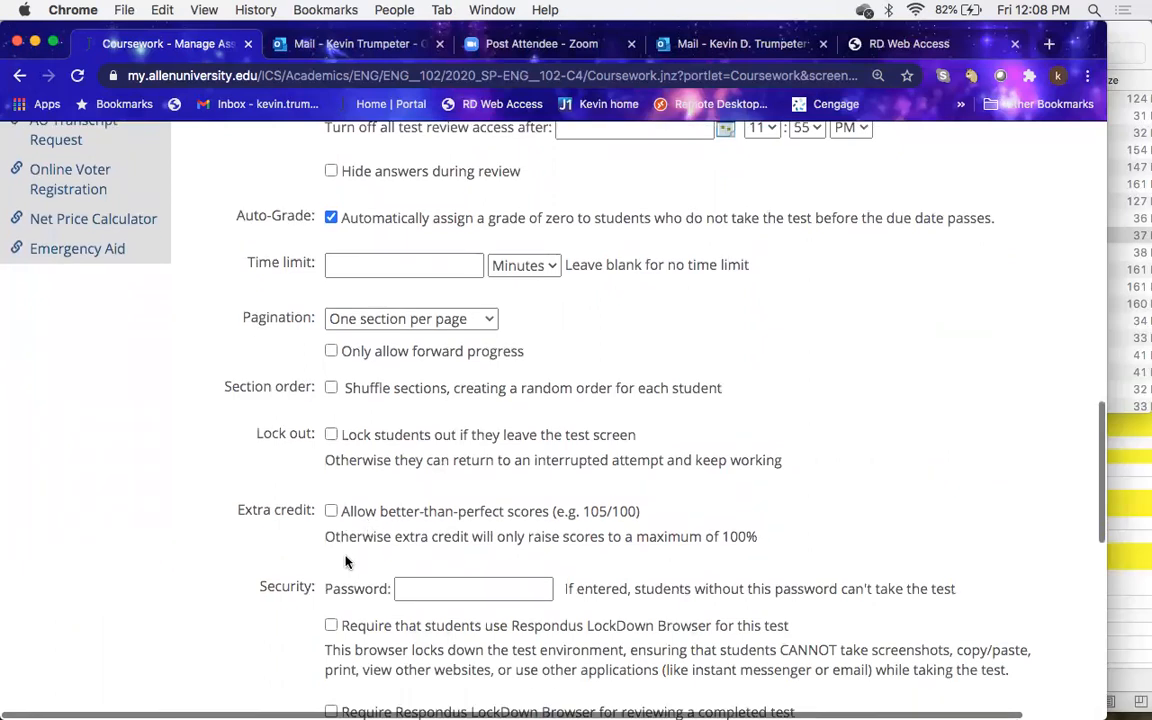
{"action": "scroll", "coordinate": [345, 563], "scroll_direction": "up", "scroll_amount": 5}
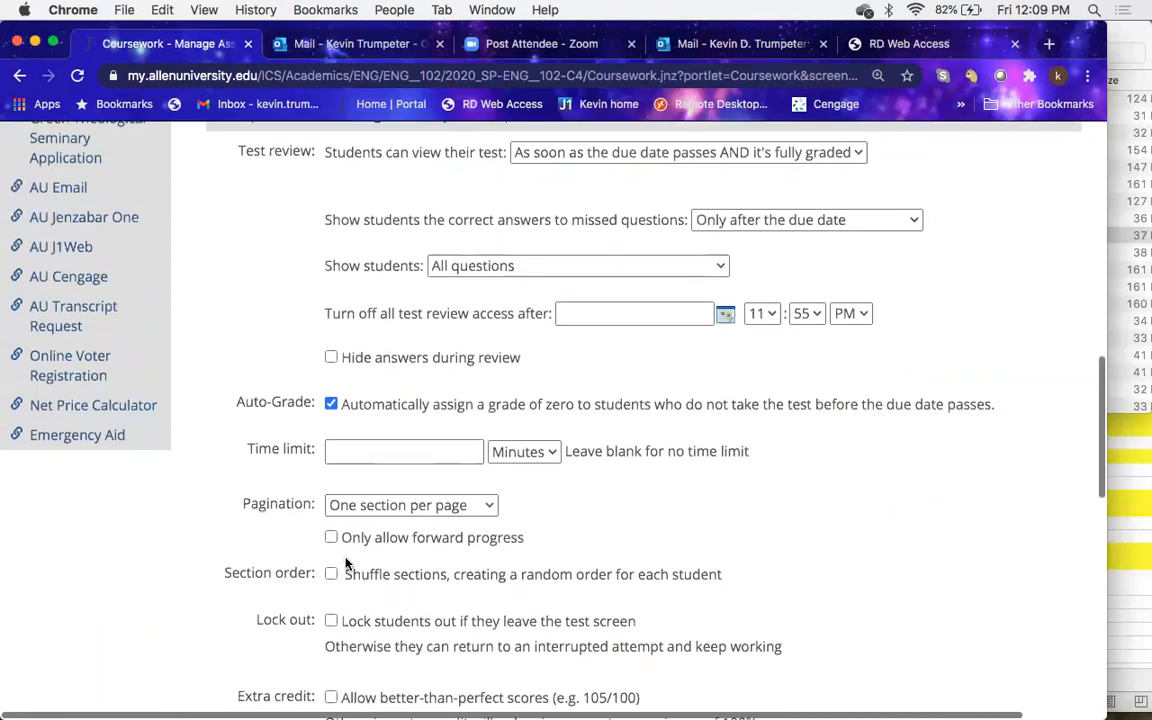
{"action": "scroll", "coordinate": [345, 563], "scroll_direction": "down", "scroll_amount": 9}
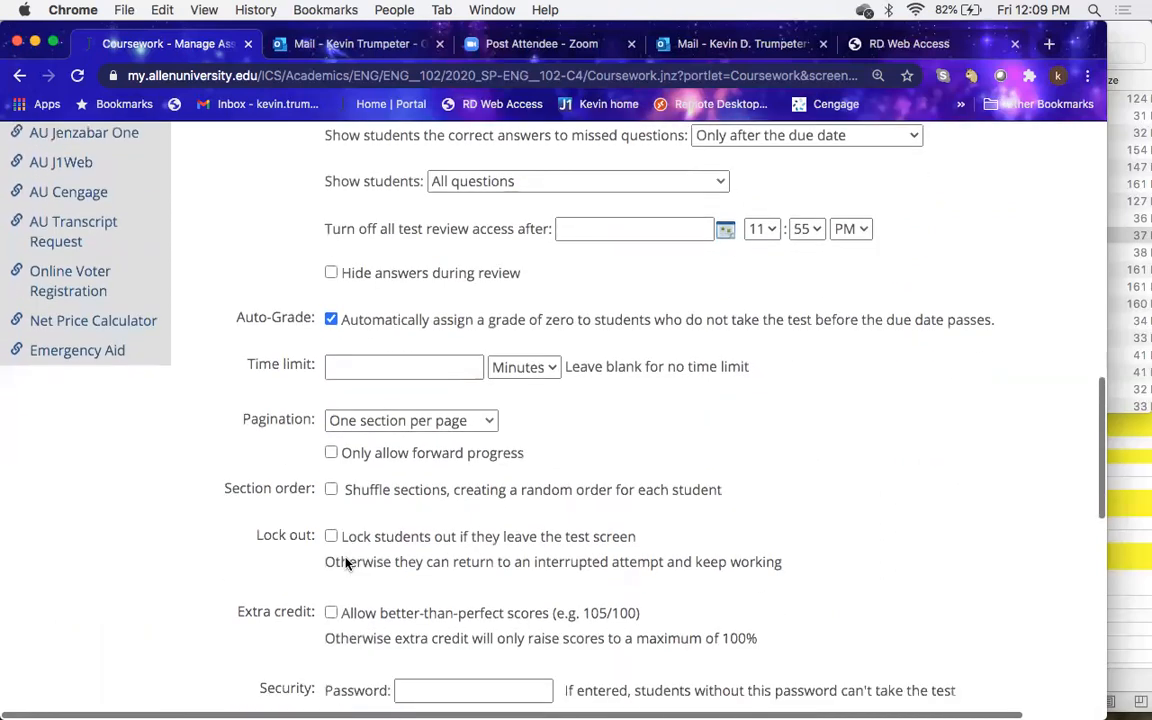
{"action": "scroll", "coordinate": [345, 563], "scroll_direction": "down", "scroll_amount": 3}
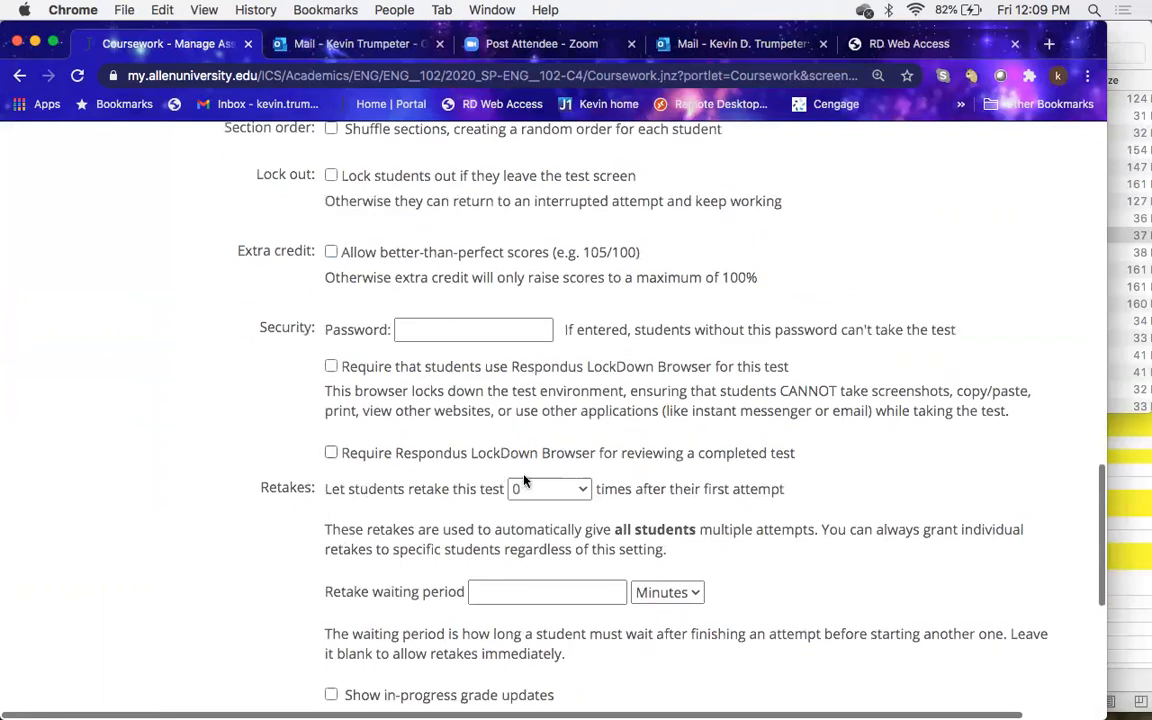
Step: Check the available numbers of retakes without changing the setting, and read the waiting period and final grade options
{"action": "left_click", "coordinate": [581, 491]}
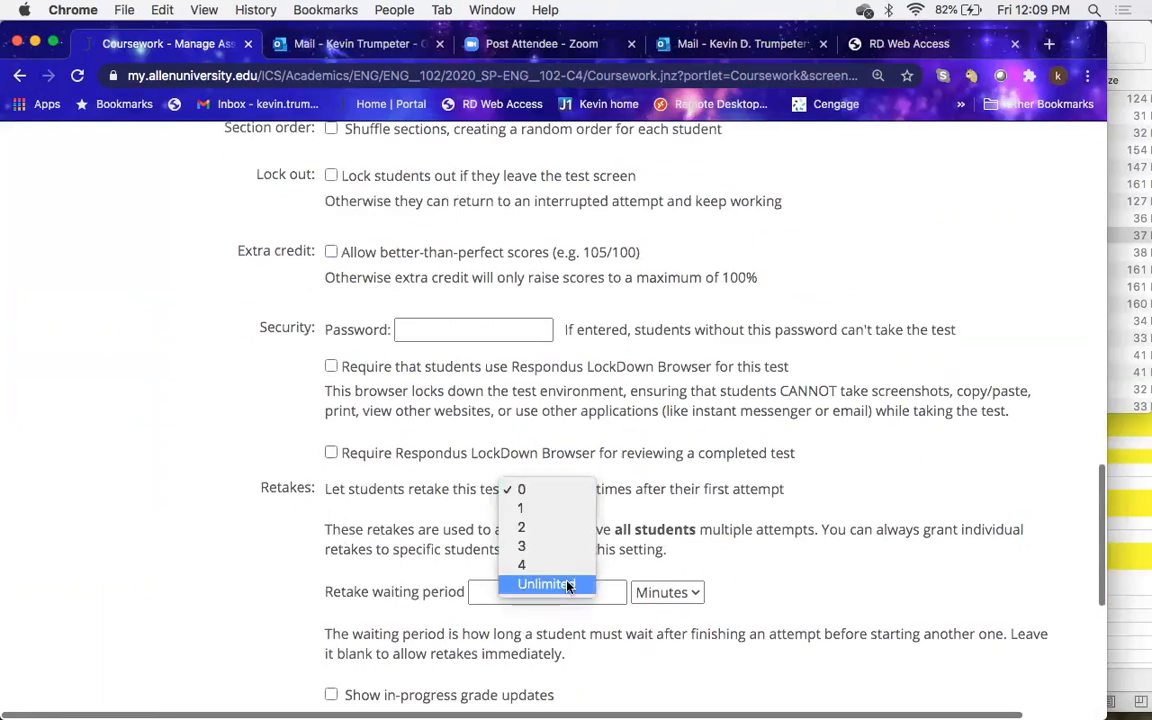
{"action": "left_click", "coordinate": [825, 483]}
{"action": "scroll", "coordinate": [826, 485], "scroll_direction": "down", "scroll_amount": 4}
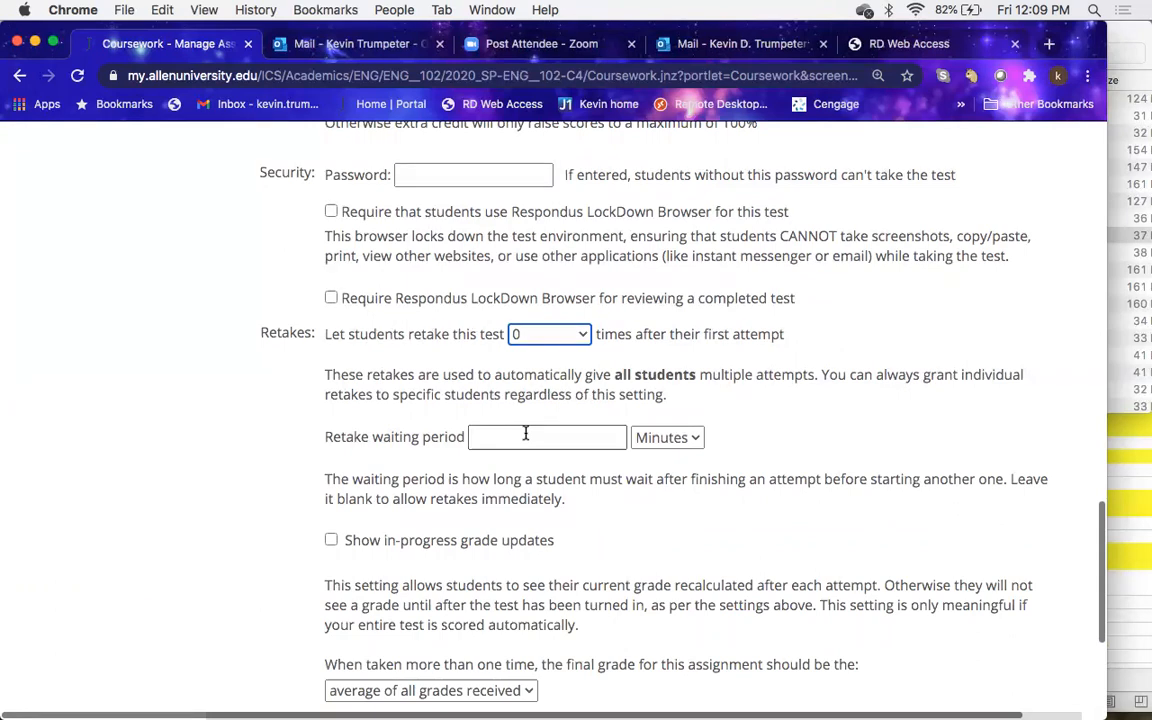
{"action": "scroll", "coordinate": [525, 433], "scroll_direction": "down", "scroll_amount": 5}
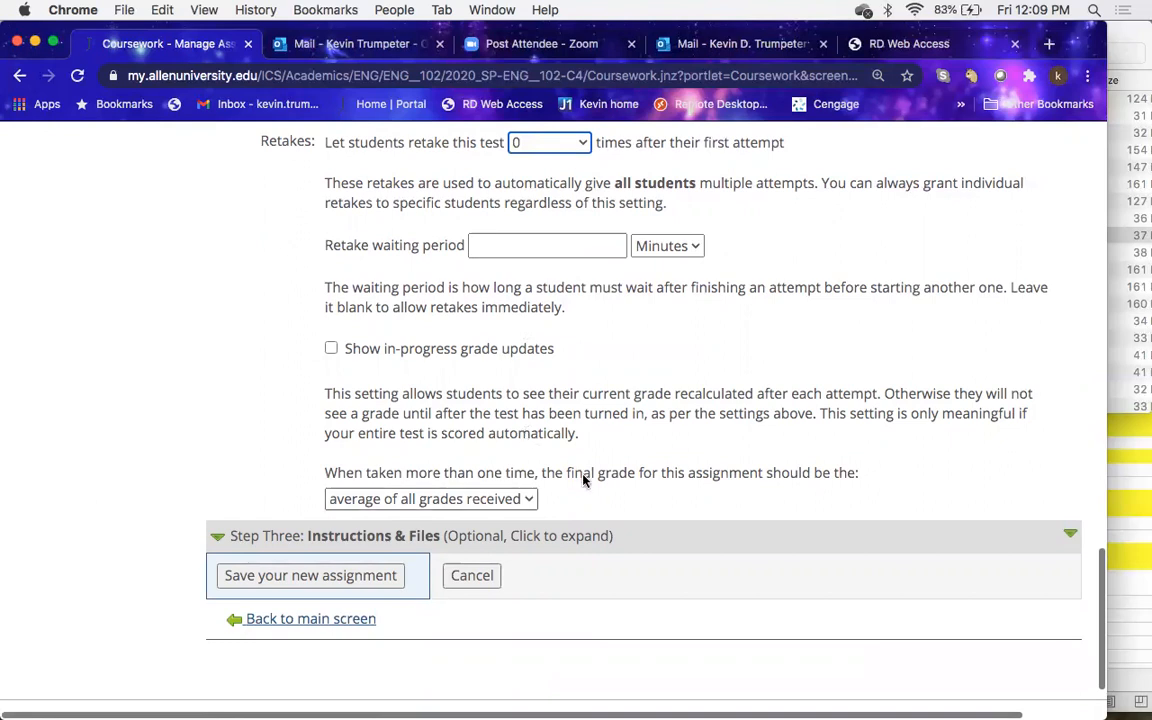
{"action": "scroll", "coordinate": [583, 480], "scroll_direction": "down", "scroll_amount": 2}
Step: Expand Instructions & Files, look over the Description and Instructions fields, and try to save the new assignment
{"action": "left_click", "coordinate": [577, 505]}
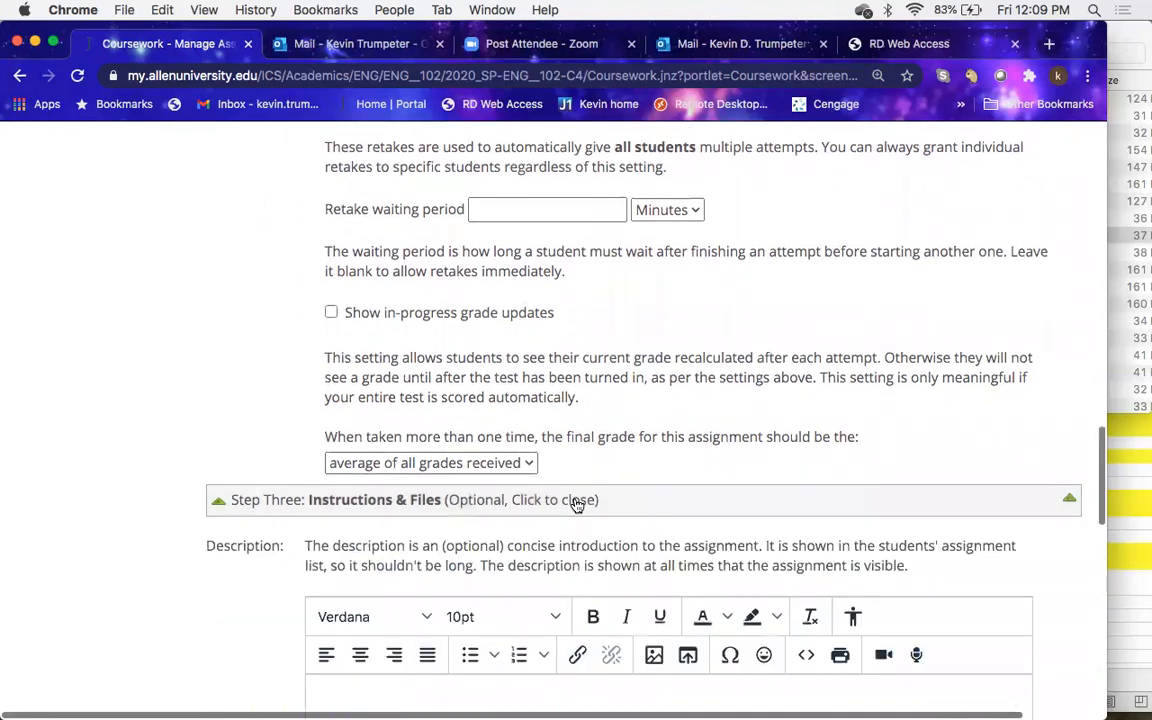
{"action": "scroll", "coordinate": [555, 620], "scroll_direction": "down", "scroll_amount": 10}
{"action": "scroll", "coordinate": [558, 618], "scroll_direction": "down", "scroll_amount": 5}
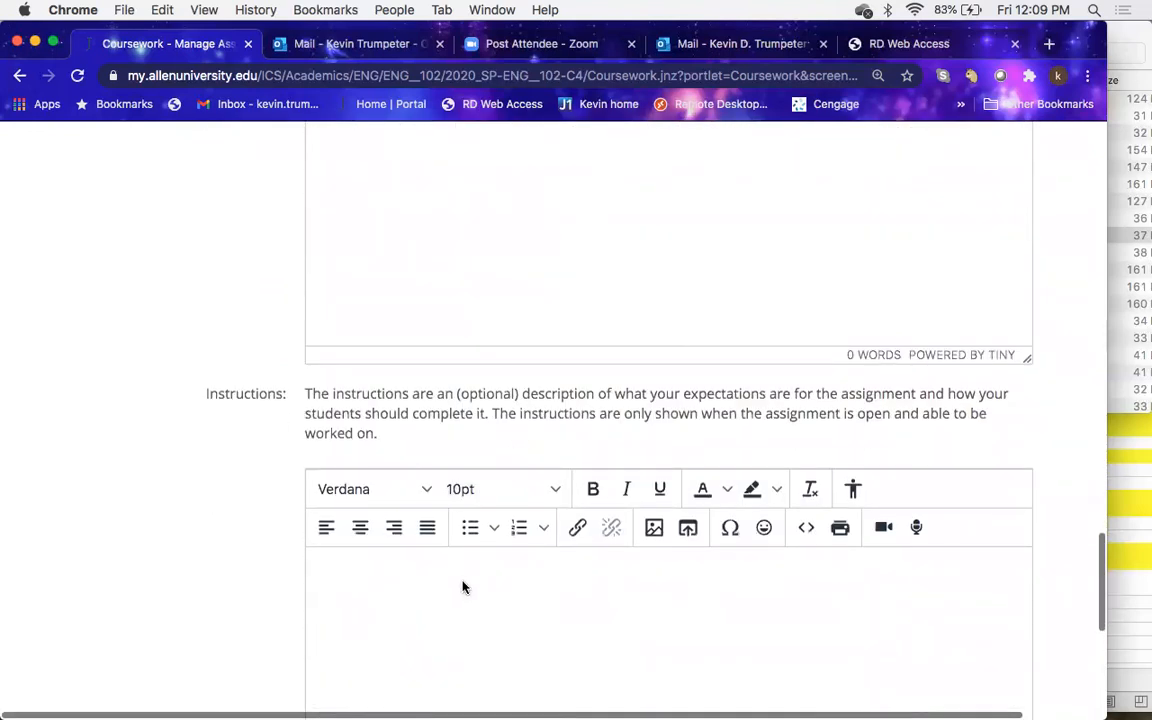
{"action": "scroll", "coordinate": [462, 587], "scroll_direction": "down", "scroll_amount": 10}
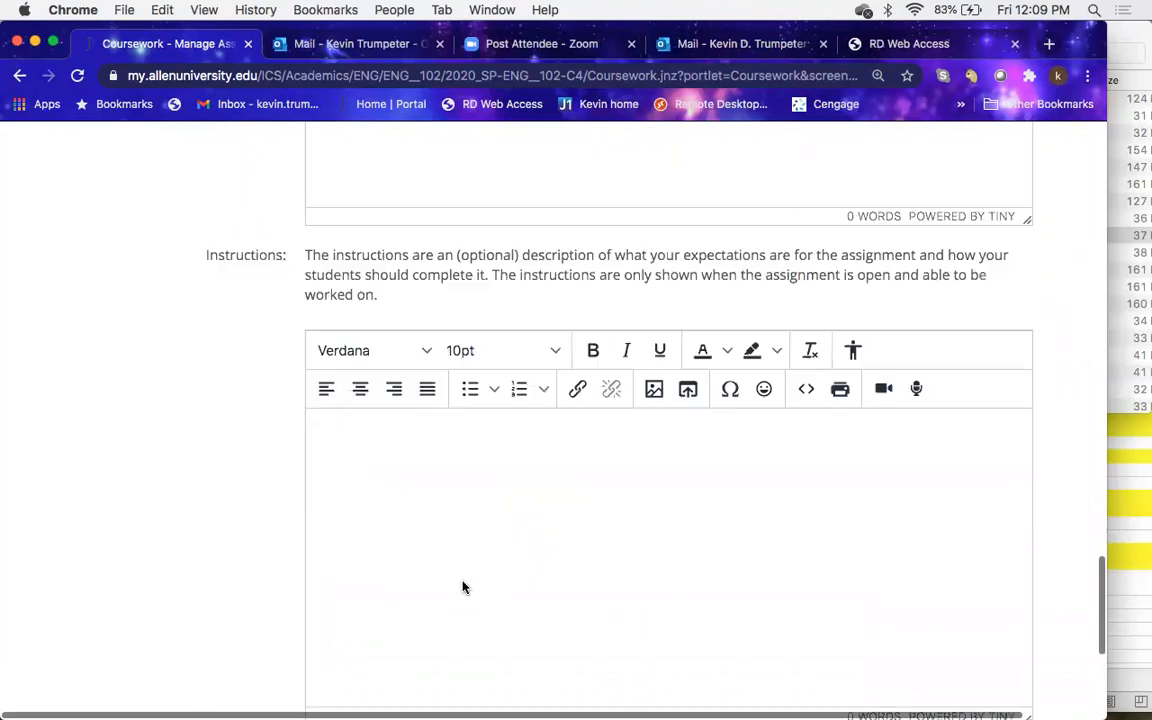
{"action": "left_click", "coordinate": [328, 517]}
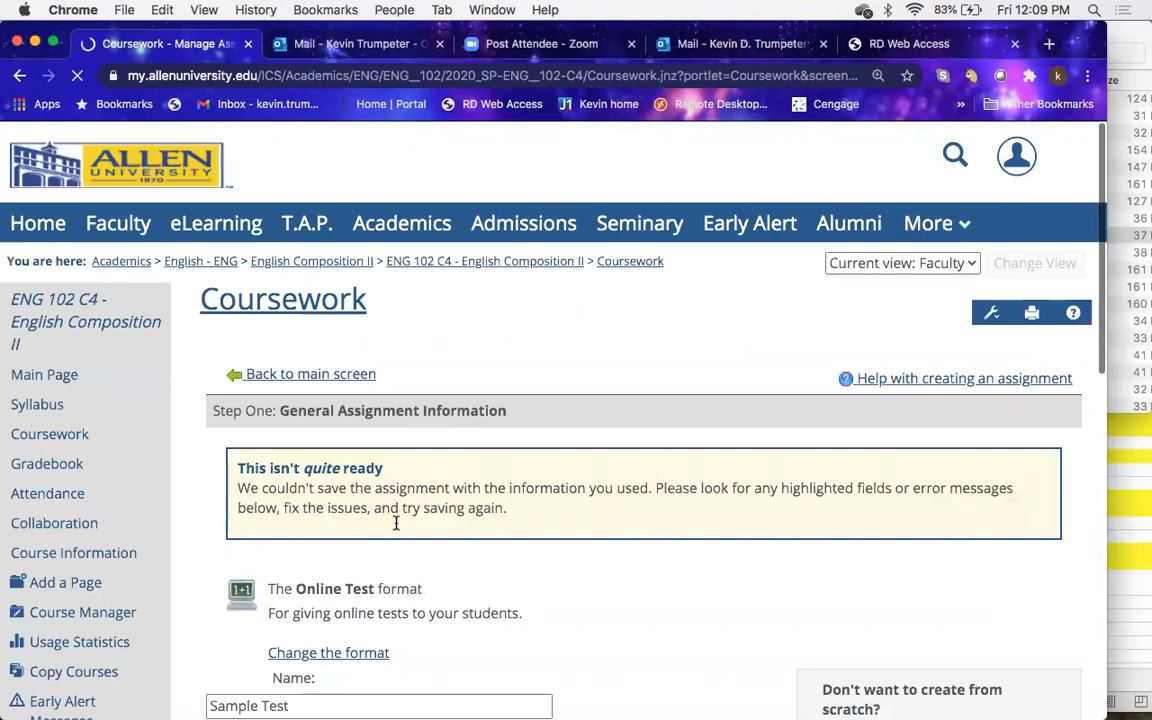
Step: Set the Sample Test due date to 1/31/2021 and save the new assignment
{"action": "scroll", "coordinate": [396, 525], "scroll_direction": "down", "scroll_amount": 5}
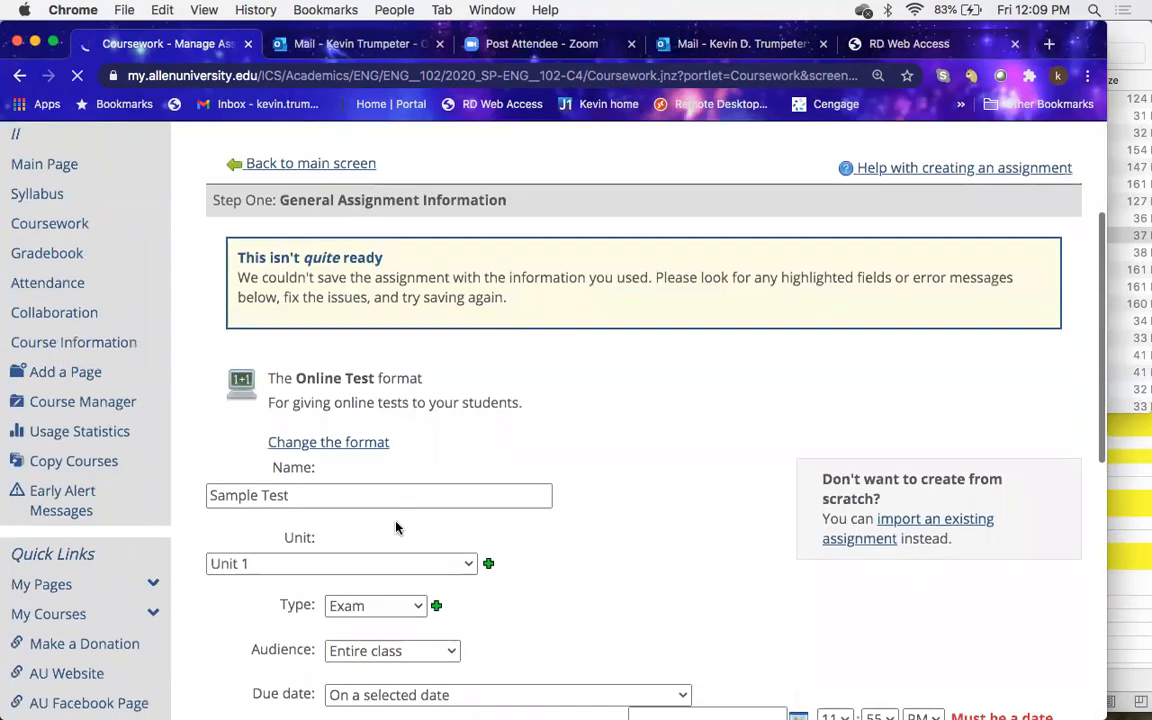
{"action": "scroll", "coordinate": [396, 527], "scroll_direction": "down", "scroll_amount": 5}
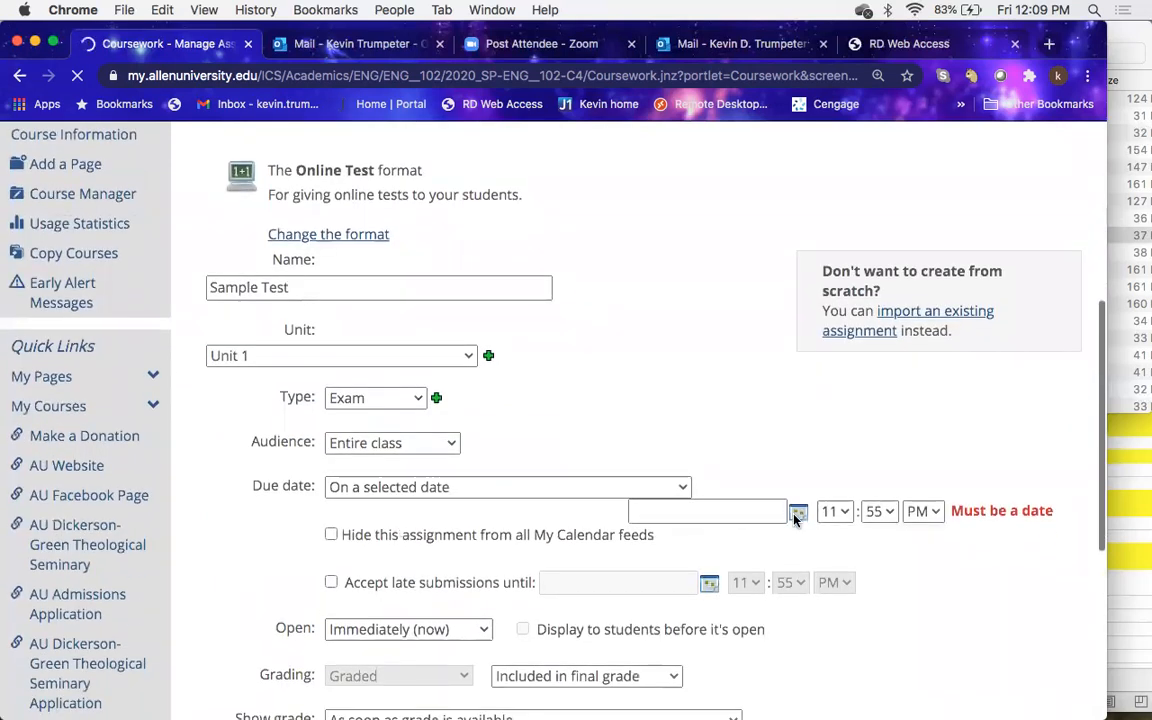
{"action": "scroll", "coordinate": [795, 516], "scroll_direction": "down", "scroll_amount": 10}
{"action": "scroll", "coordinate": [790, 515], "scroll_direction": "up", "scroll_amount": 5}
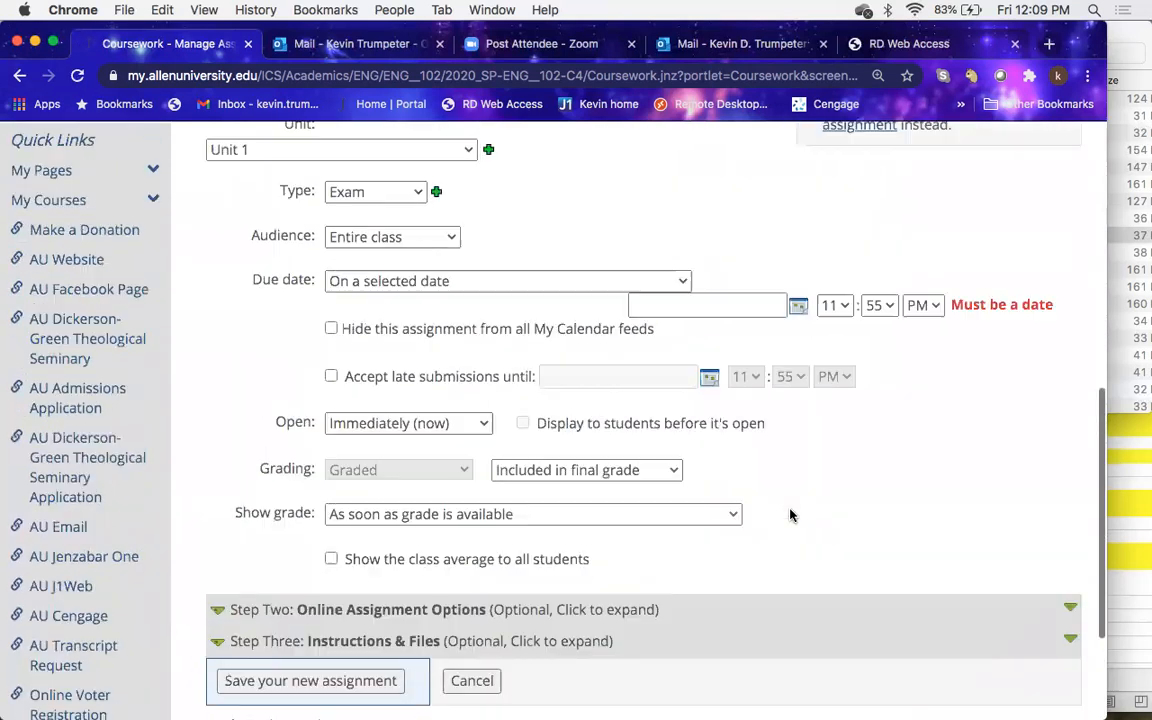
{"action": "left_click", "coordinate": [798, 313]}
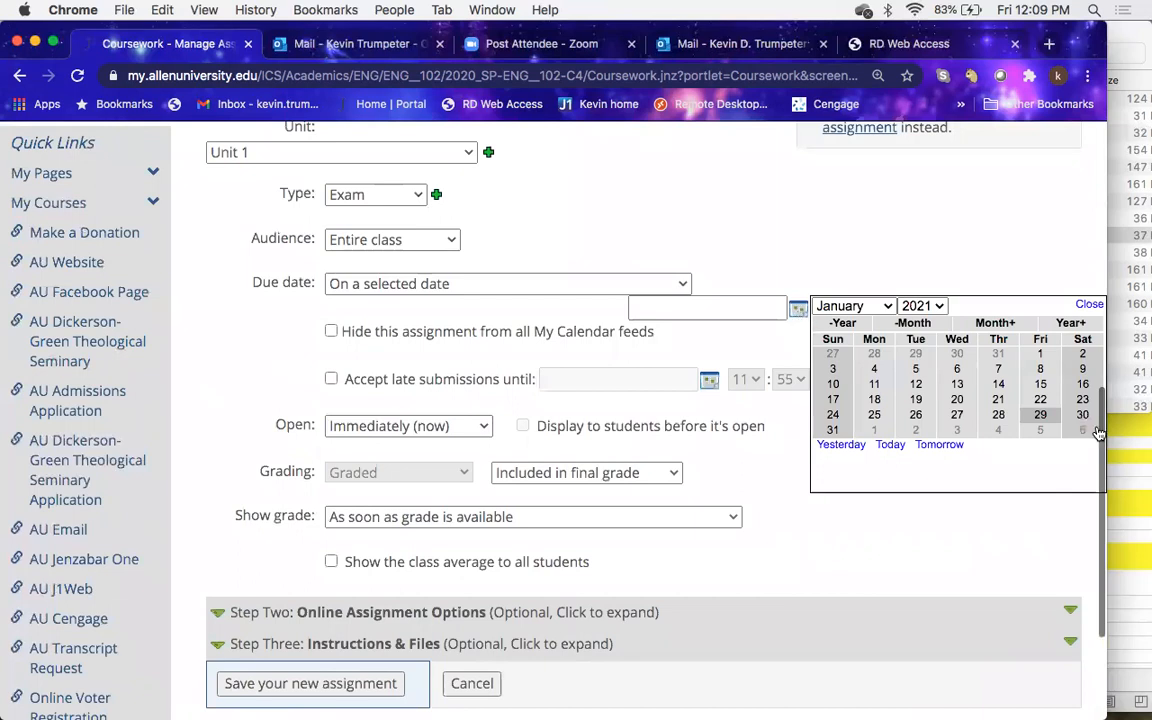
{"action": "left_click", "coordinate": [832, 430]}
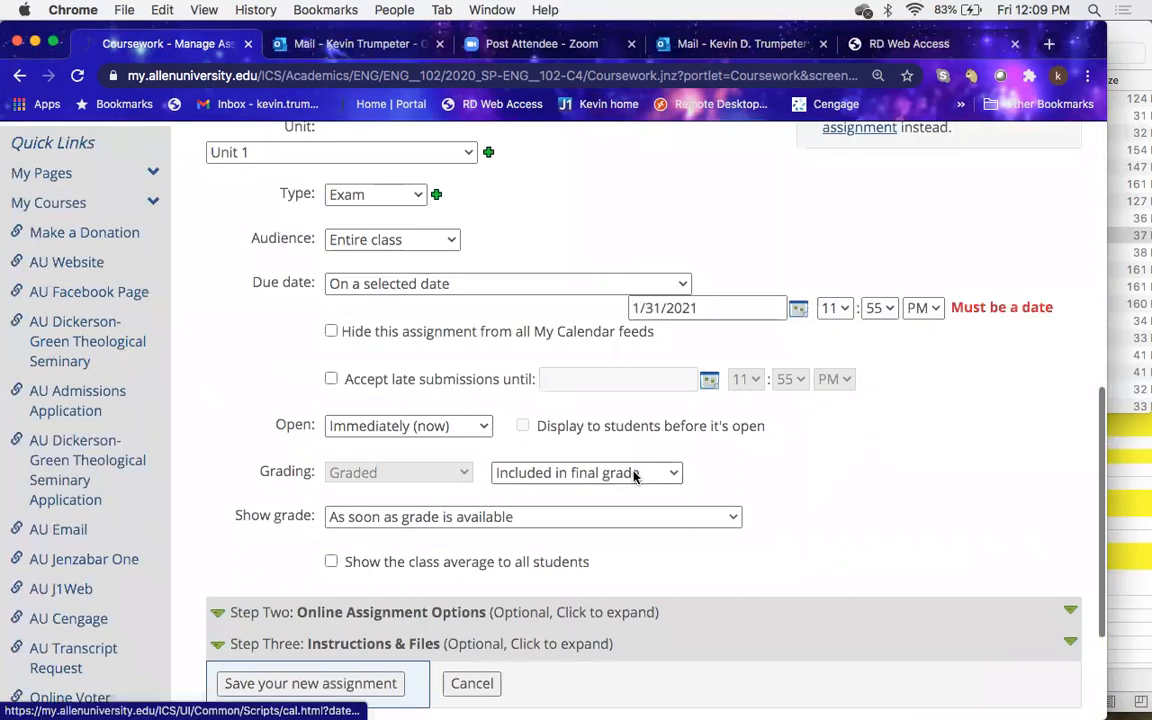
{"action": "scroll", "coordinate": [700, 460], "scroll_direction": "down", "scroll_amount": 5}
{"action": "left_click", "coordinate": [347, 492]}
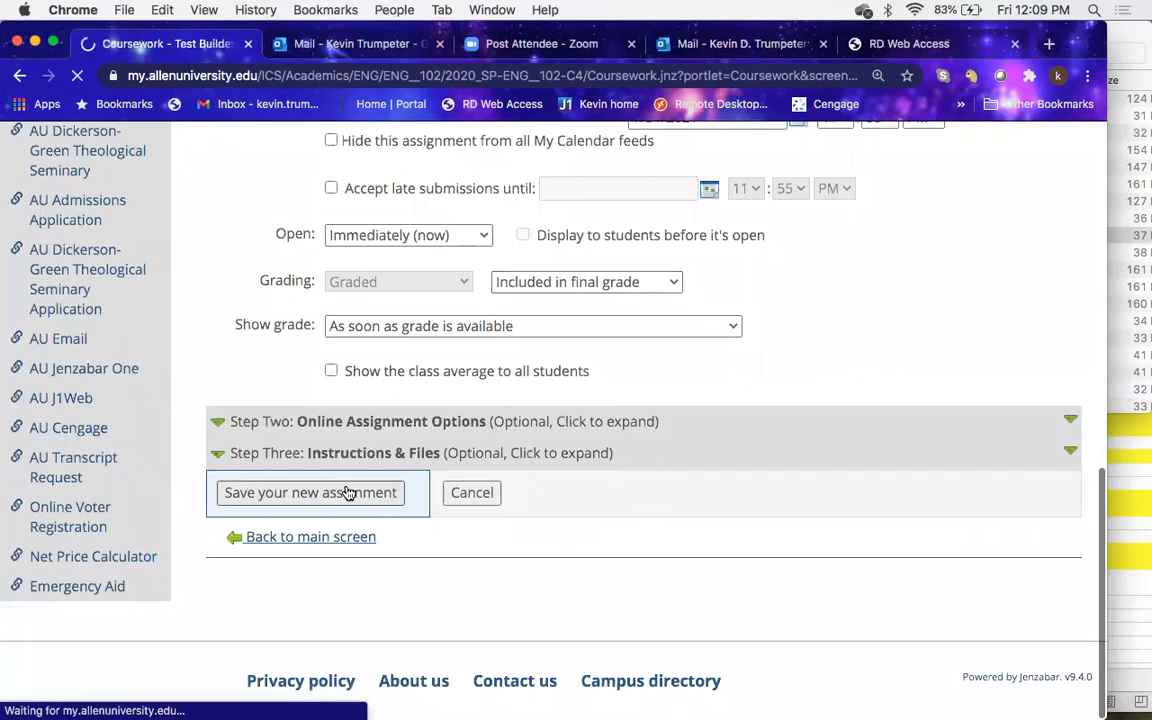
Step: Add a question to Section 1 of the Sample Test and label it Q1
{"action": "scroll", "coordinate": [348, 492], "scroll_direction": "down", "scroll_amount": 2}
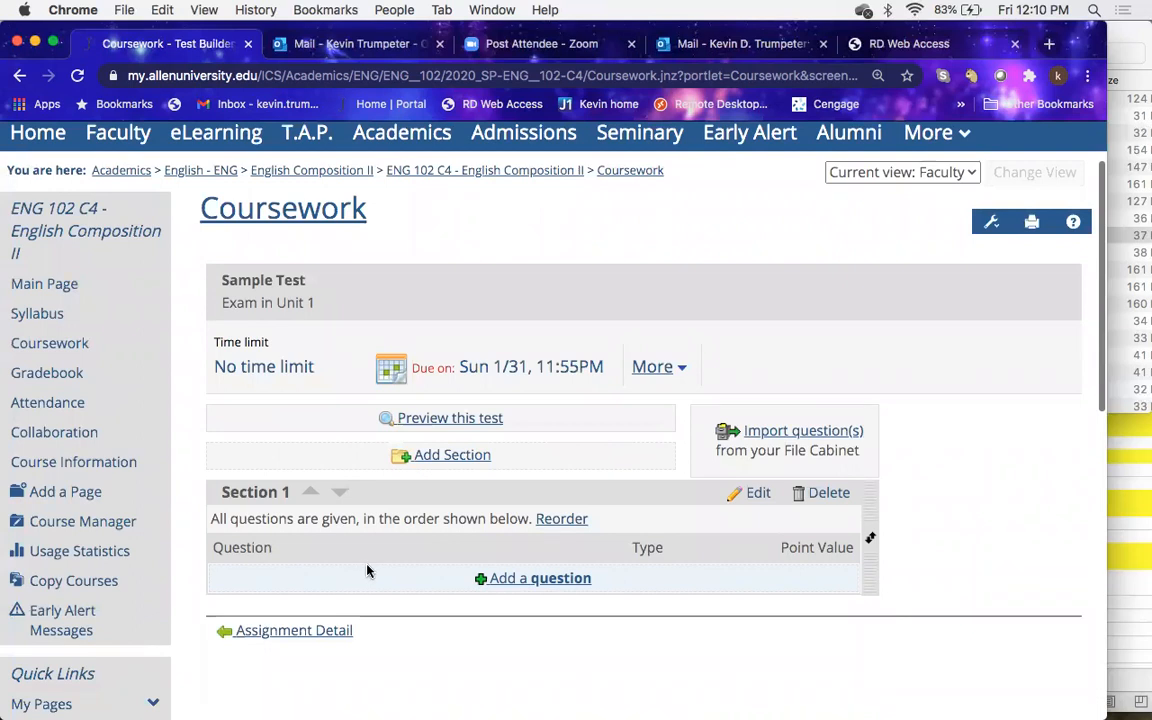
{"action": "scroll", "coordinate": [367, 571], "scroll_direction": "down", "scroll_amount": 2}
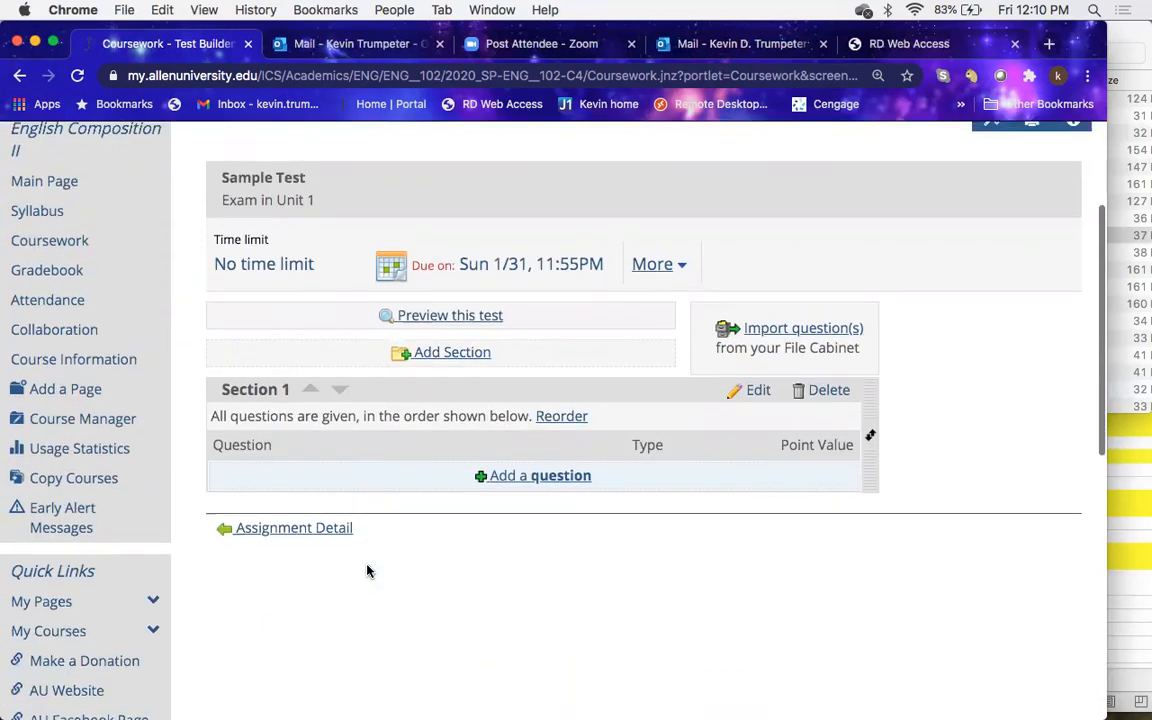
{"action": "left_click", "coordinate": [546, 480]}
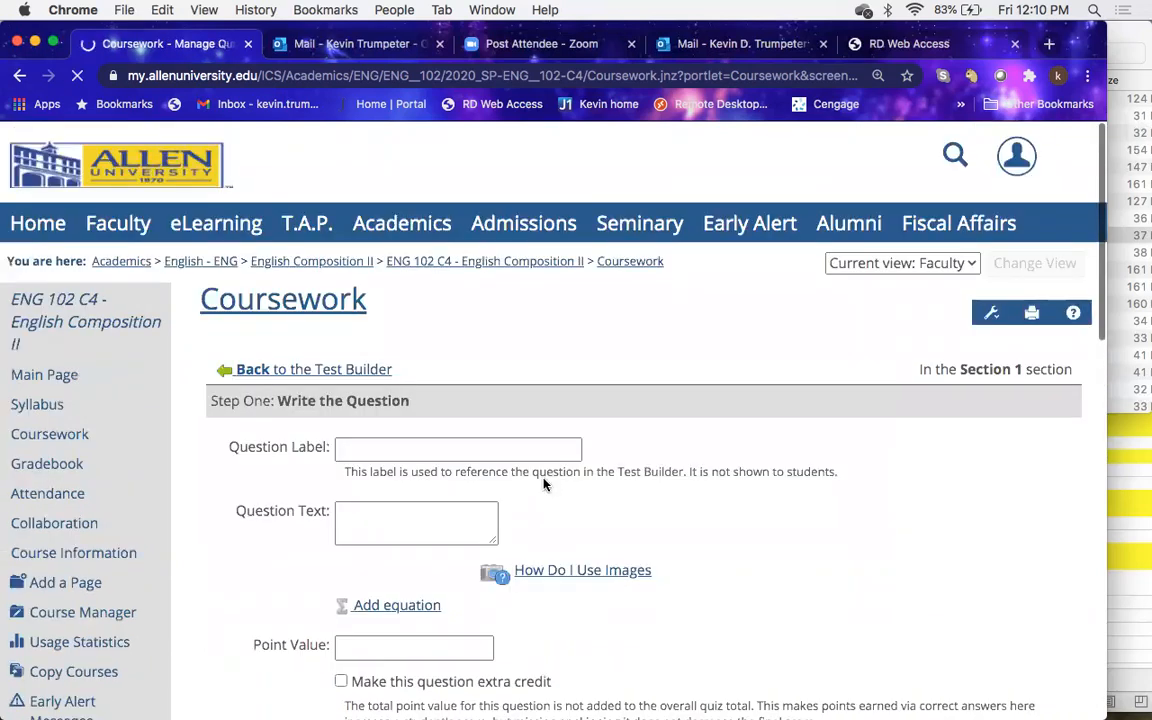
{"action": "scroll", "coordinate": [587, 537], "scroll_direction": "down", "scroll_amount": 1}
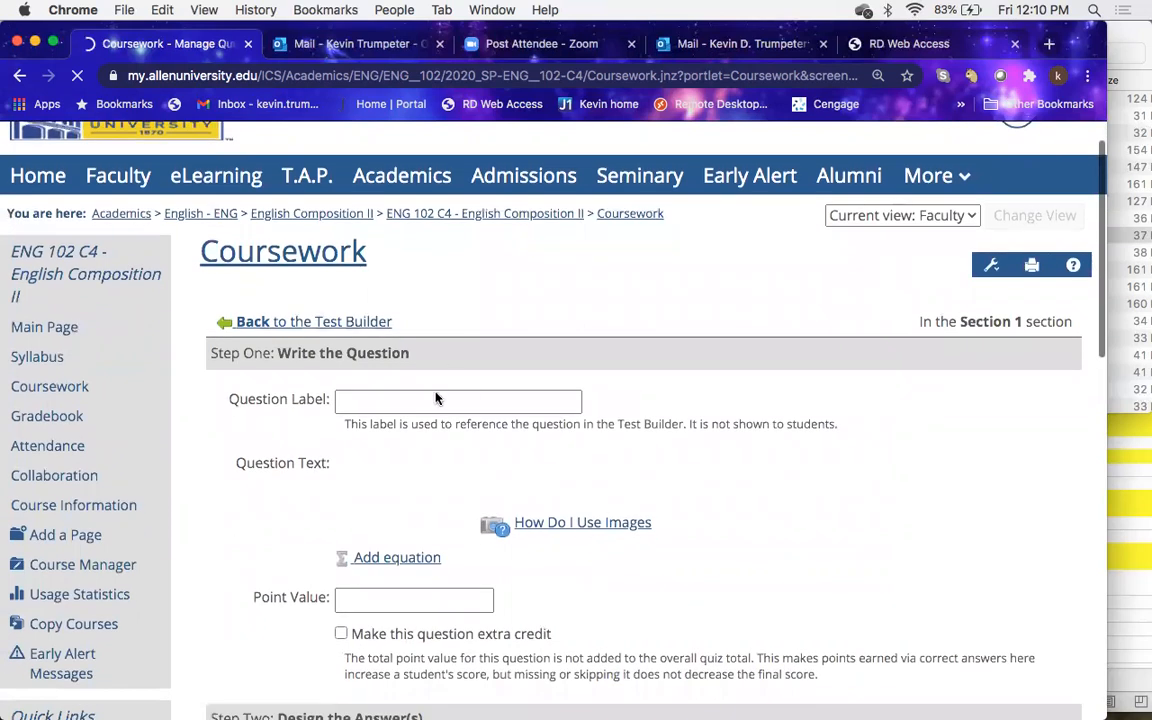
{"action": "left_click", "coordinate": [380, 405]}
{"action": "type", "text": "Q1"}
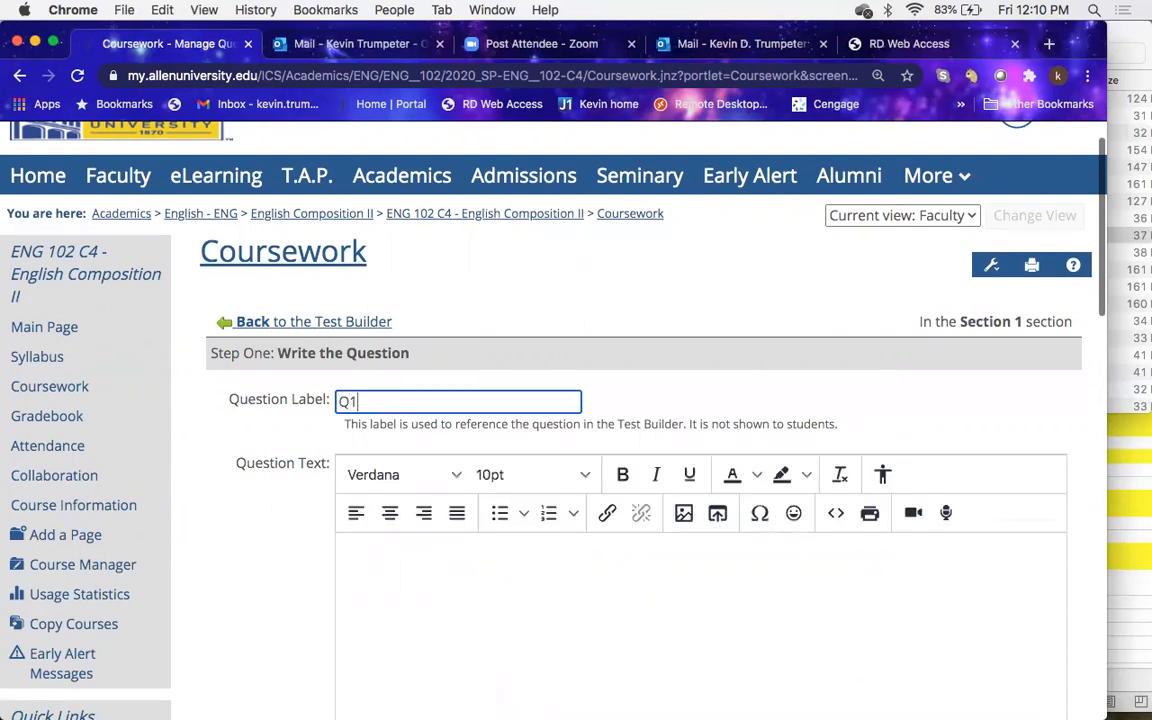
Step: Enter "What are the means of persuasion?" as the question text for Q1
{"action": "scroll", "coordinate": [357, 391], "scroll_direction": "down", "scroll_amount": 4}
{"action": "left_click", "coordinate": [377, 357]}
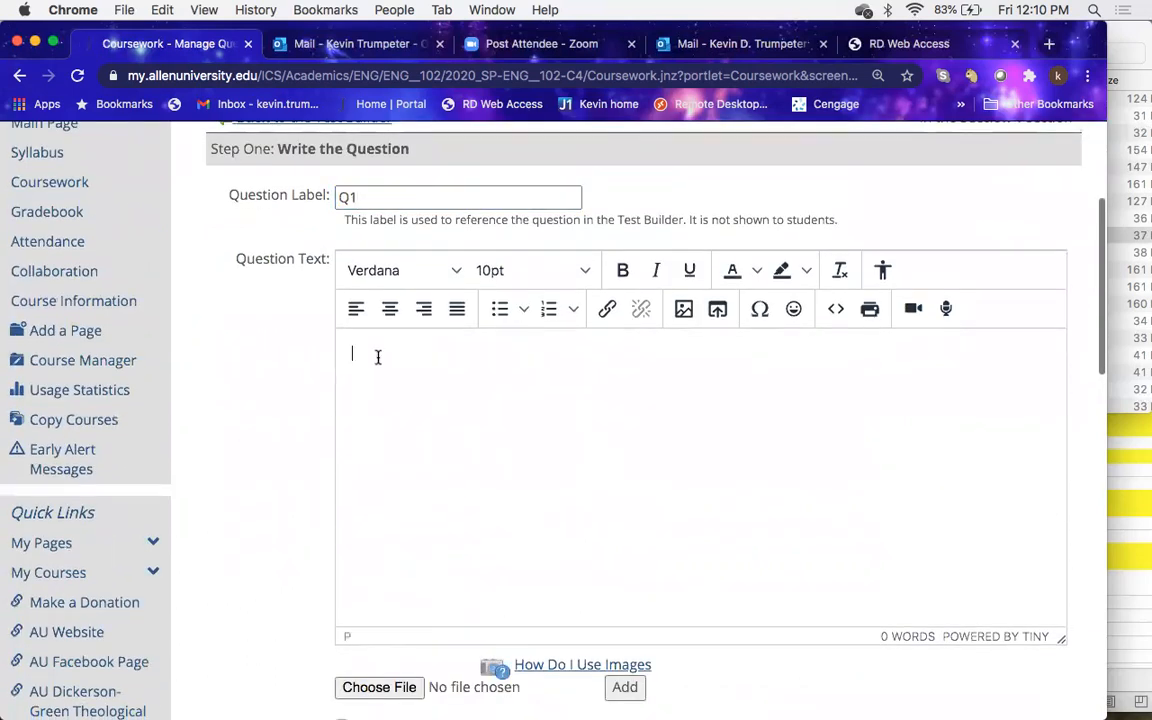
{"action": "type", "text": "What are the means of persuasion"}
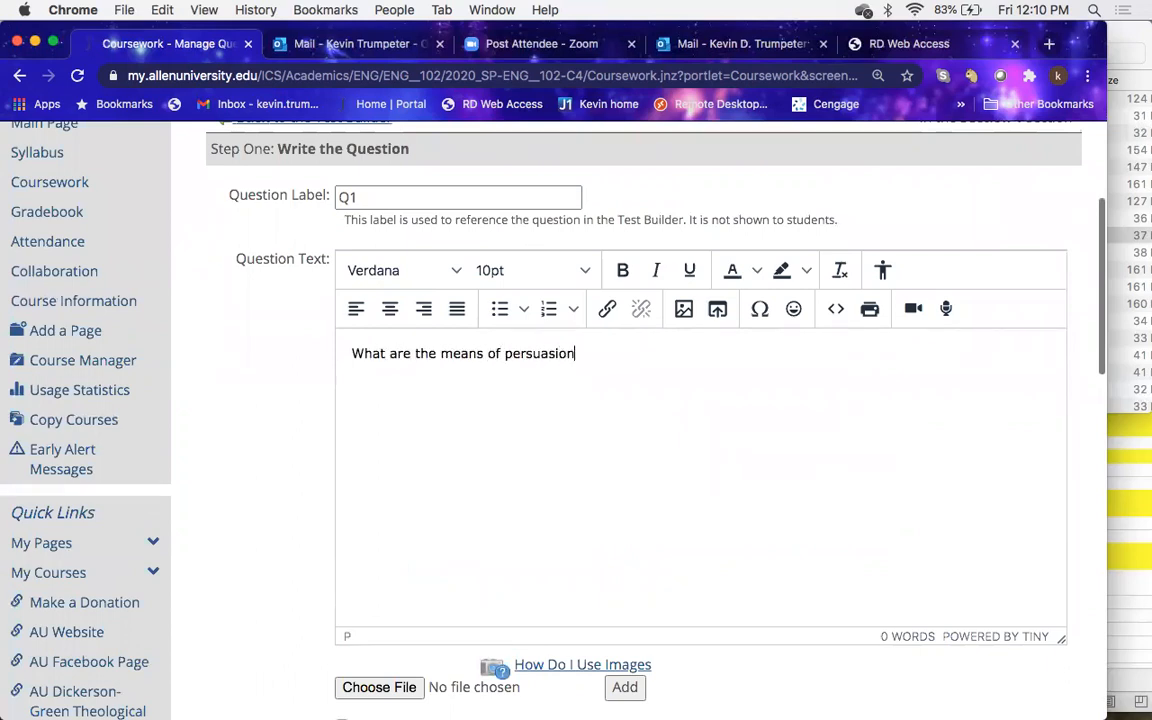
{"action": "type", "text": "."}
{"action": "key", "text": "BackSpace"}
{"action": "type", "text": "?"}
Step: Set the point value of Q1 to 1 and look over the question's answer options and text
{"action": "scroll", "coordinate": [386, 421], "scroll_direction": "down", "scroll_amount": 5}
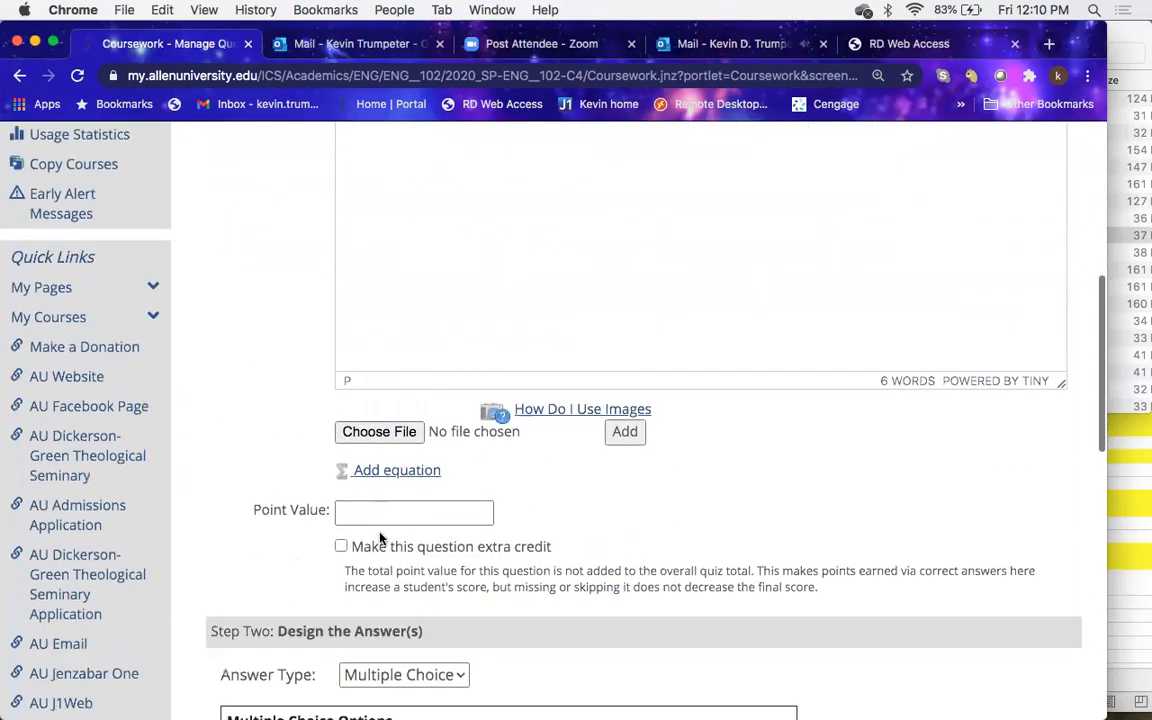
{"action": "left_click", "coordinate": [378, 513]}
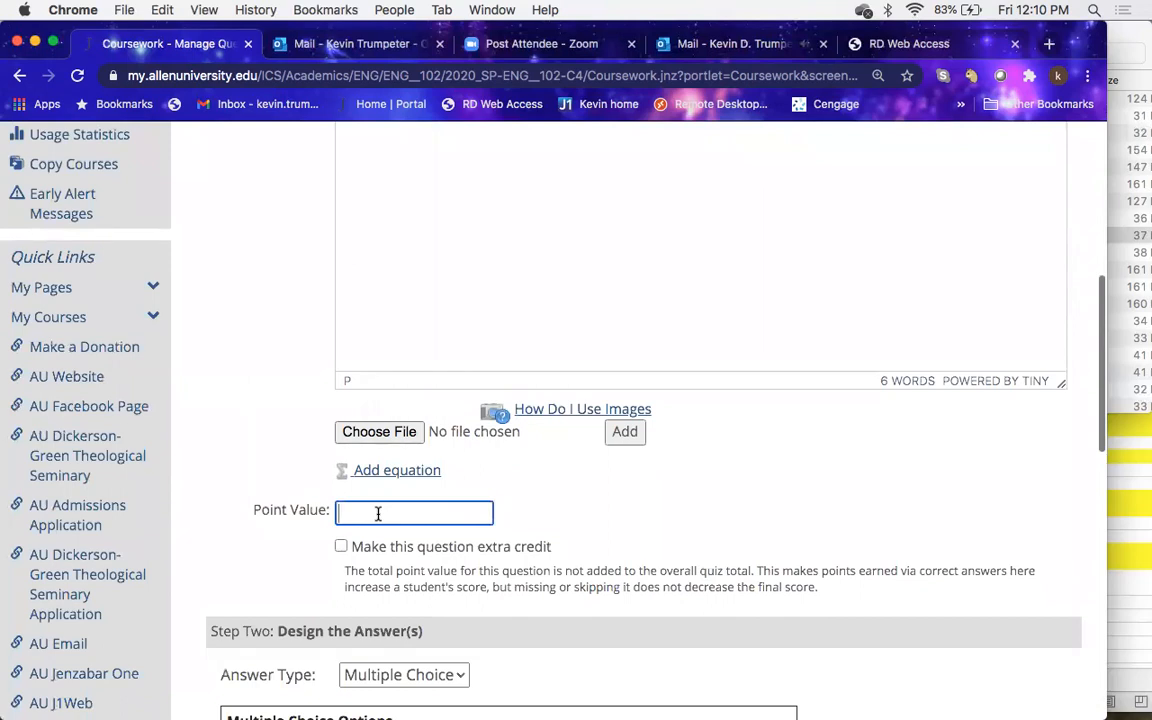
{"action": "type", "text": "1"}
{"action": "scroll", "coordinate": [357, 571], "scroll_direction": "down", "scroll_amount": 1}
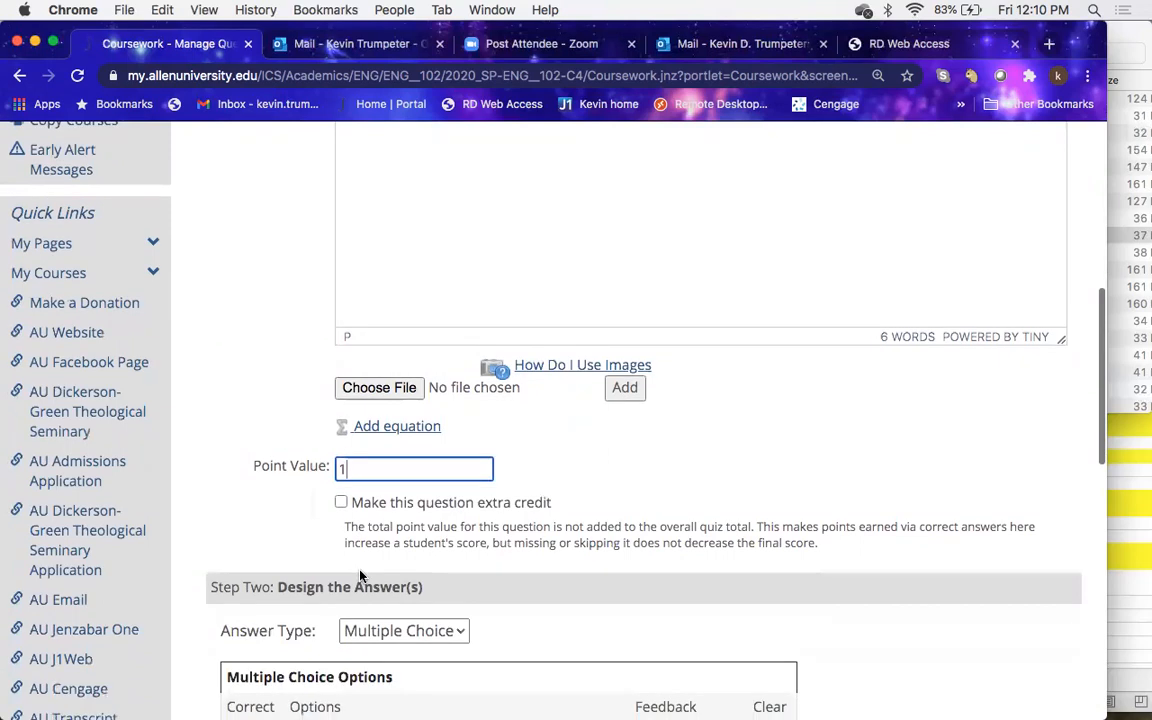
{"action": "scroll", "coordinate": [452, 511], "scroll_direction": "down", "scroll_amount": 5}
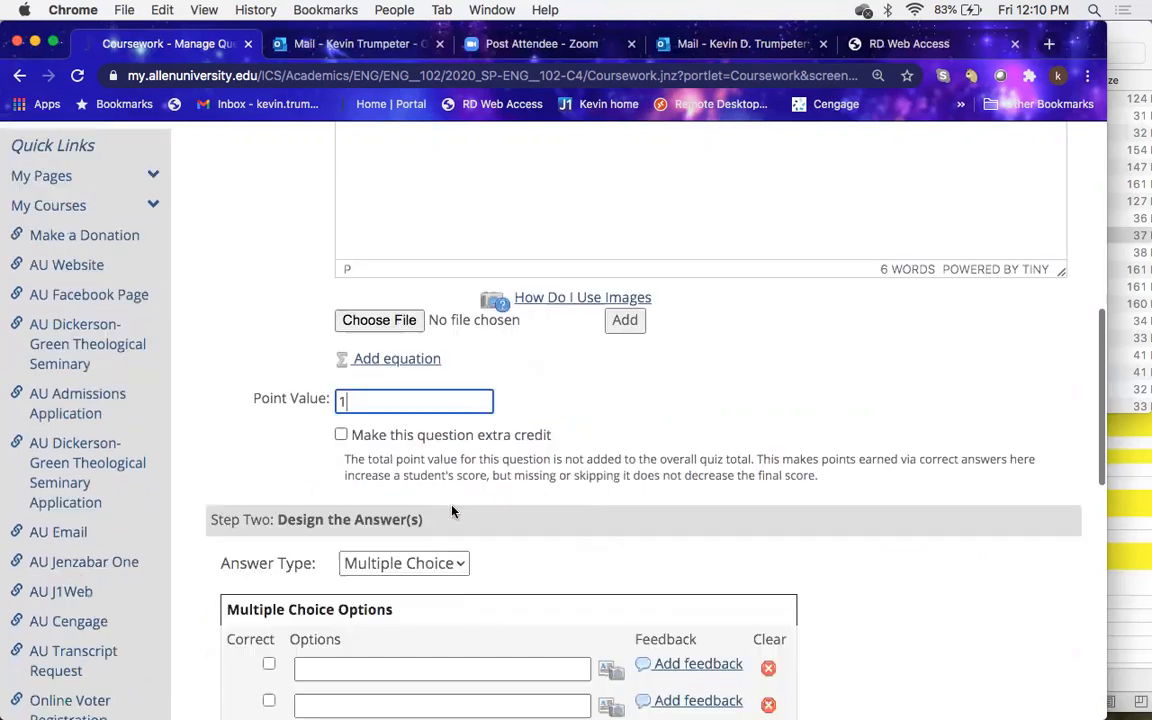
{"action": "scroll", "coordinate": [452, 511], "scroll_direction": "up", "scroll_amount": 11}
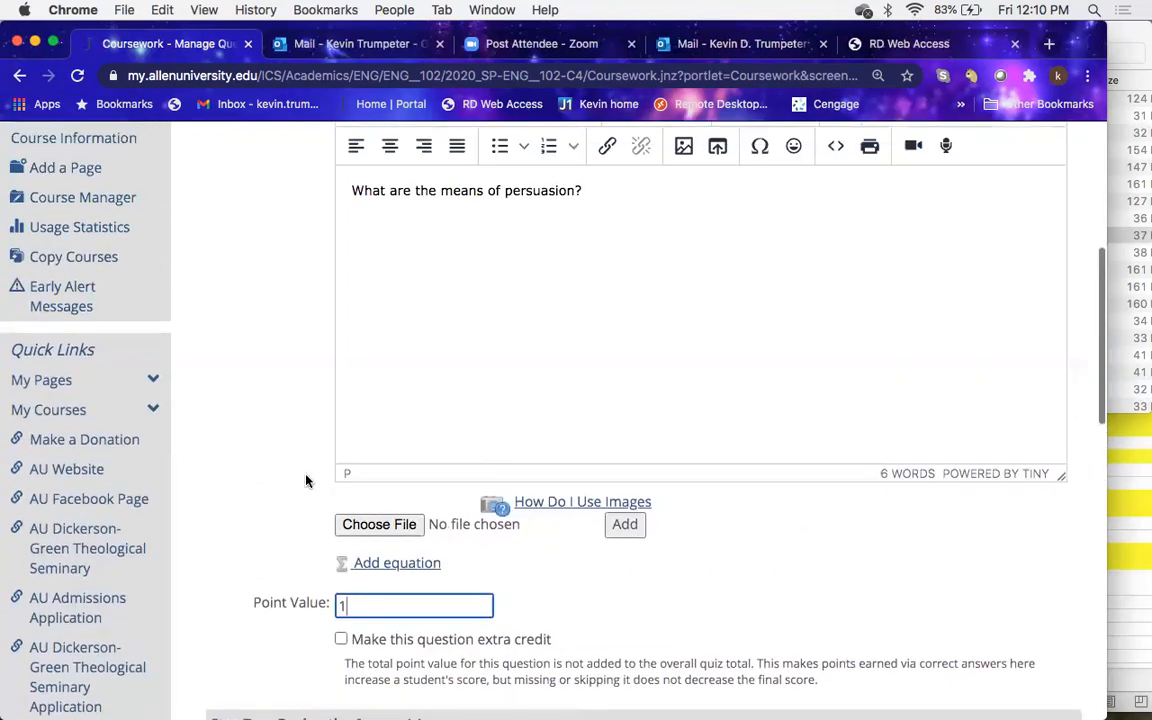
Step: Look over the Q1 form and the available answer types, keeping Multiple Choice as the answer type
{"action": "scroll", "coordinate": [428, 350], "scroll_direction": "up", "scroll_amount": 3}
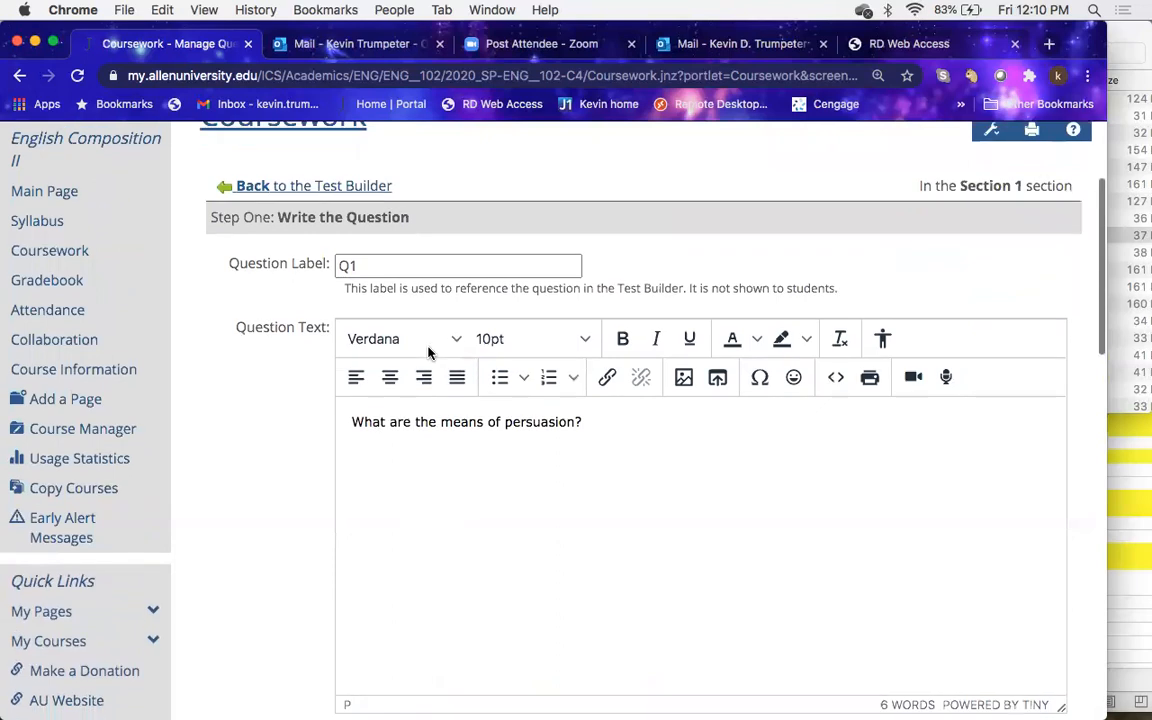
{"action": "scroll", "coordinate": [428, 352], "scroll_direction": "down", "scroll_amount": 14}
{"action": "scroll", "coordinate": [428, 355], "scroll_direction": "down", "scroll_amount": 1}
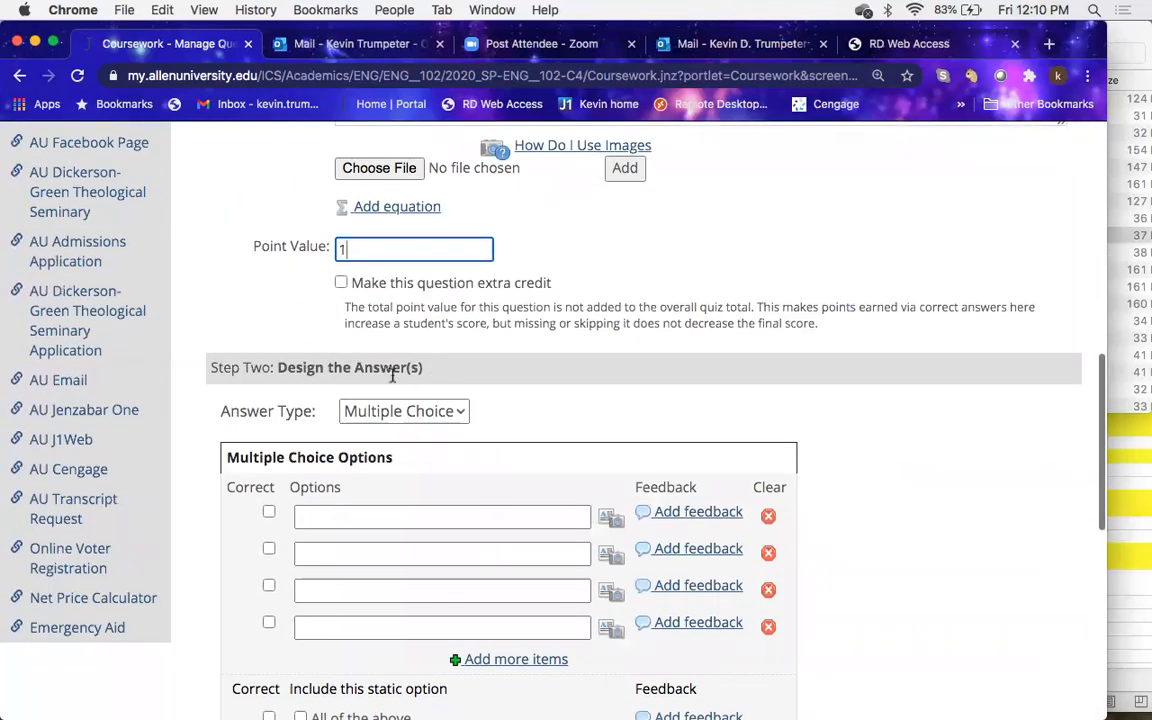
{"action": "scroll", "coordinate": [540, 388], "scroll_direction": "down", "scroll_amount": 2}
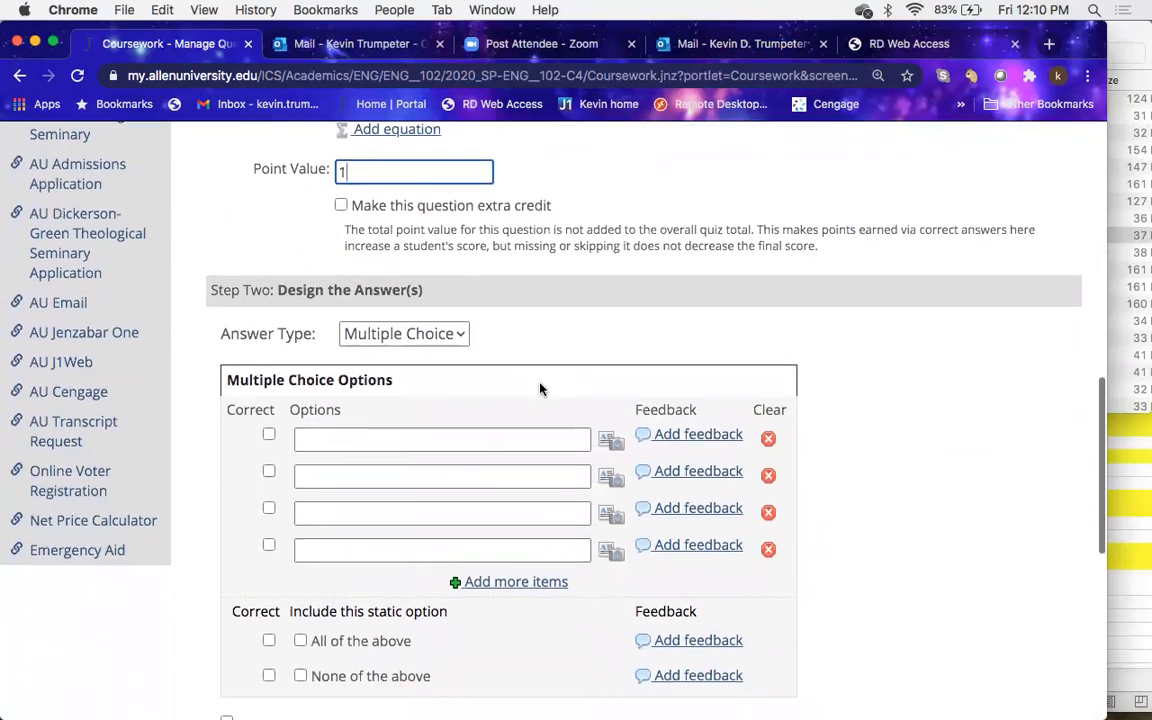
{"action": "scroll", "coordinate": [540, 388], "scroll_direction": "down", "scroll_amount": 2}
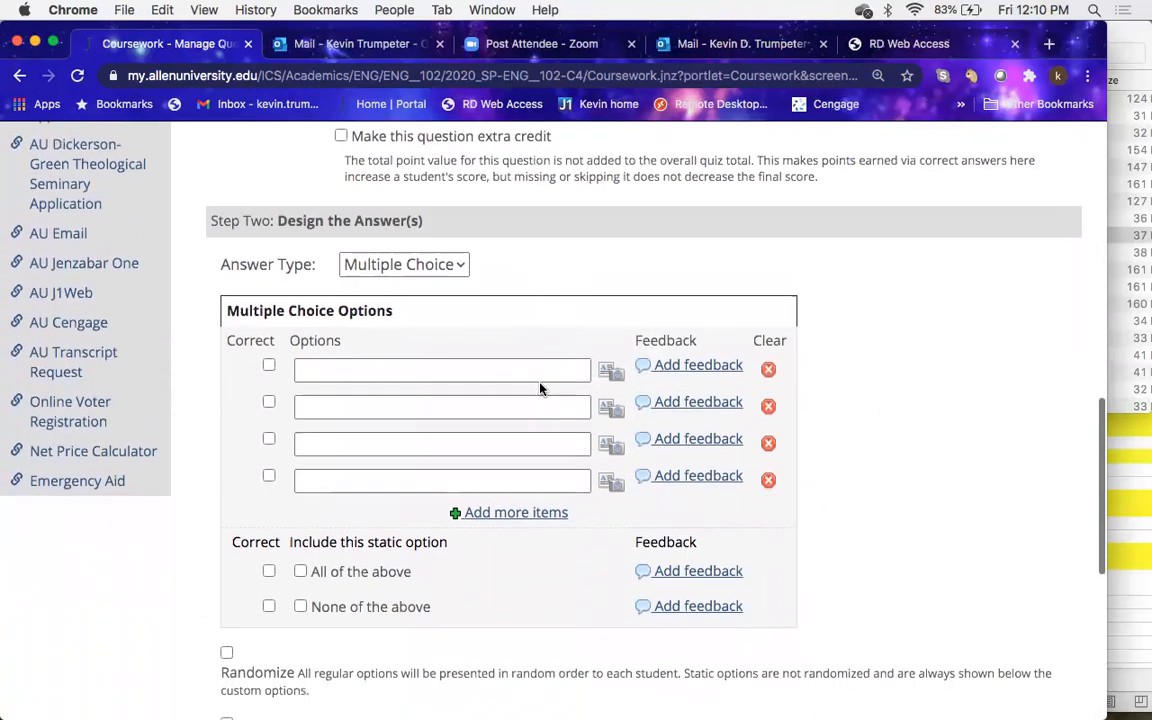
{"action": "left_click", "coordinate": [462, 267]}
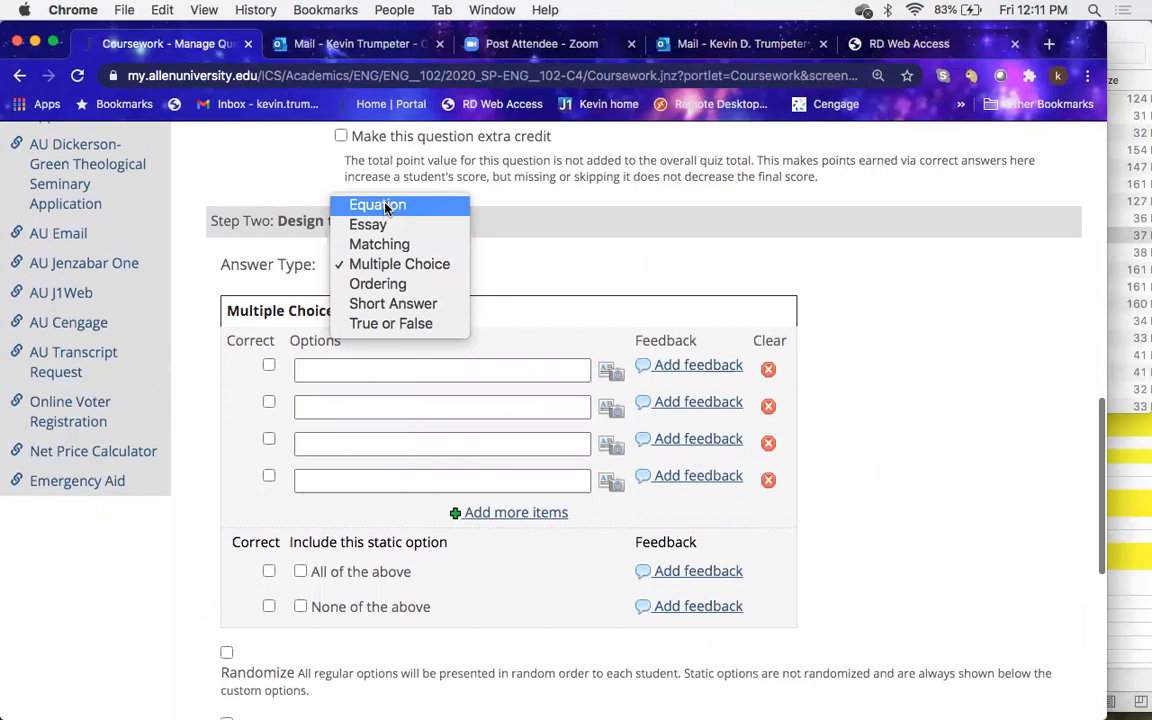
{"action": "left_click", "coordinate": [390, 265]}
{"action": "left_click", "coordinate": [455, 265]}
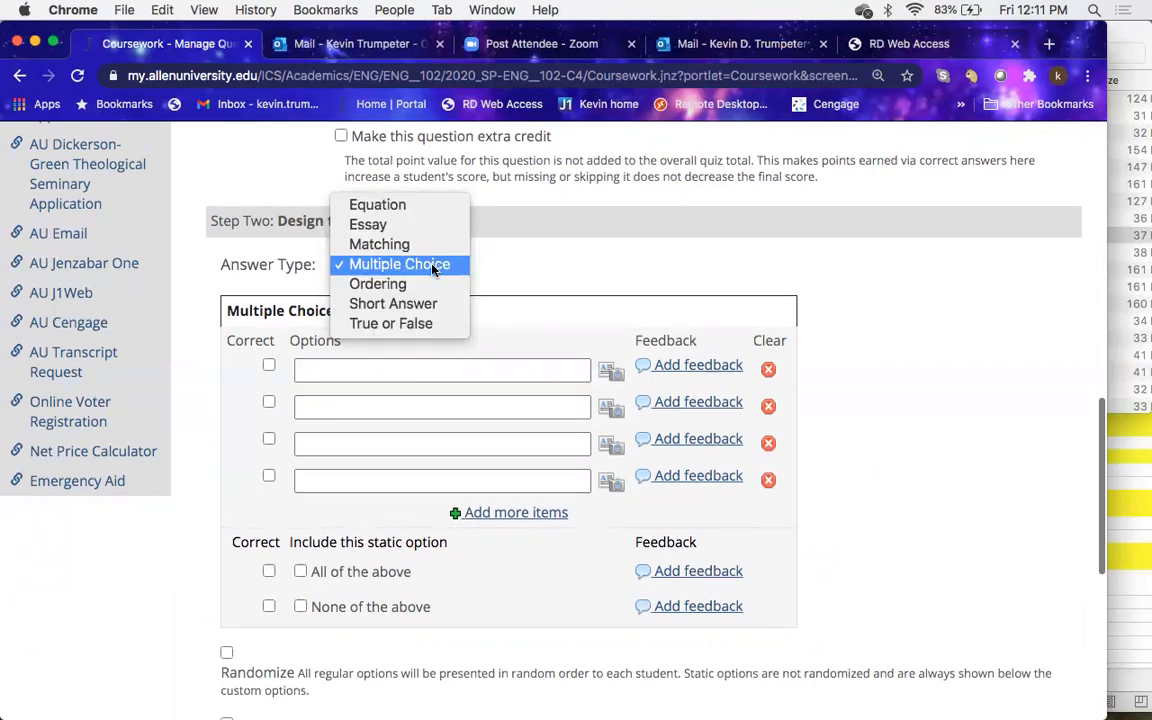
{"action": "left_click", "coordinate": [437, 265]}
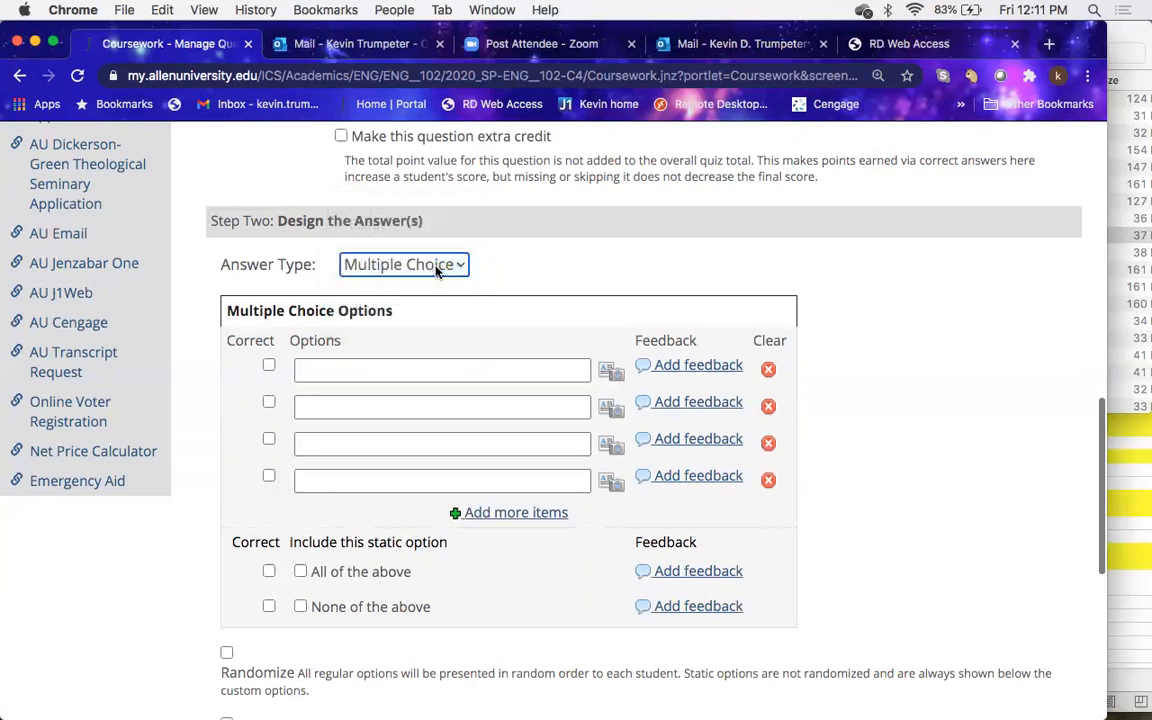
Step: Enter logos, pathos, ethos and kronos as the first four multiple choice options for Q1
{"action": "left_click", "coordinate": [437, 374]}
{"action": "type", "text": "logos"}
{"action": "left_click", "coordinate": [393, 406]}
{"action": "type", "text": "pathos"}
{"action": "left_click", "coordinate": [368, 444]}
{"action": "type", "text": "ethos"}
{"action": "left_click", "coordinate": [343, 481]}
{"action": "type", "text": "kronos"}
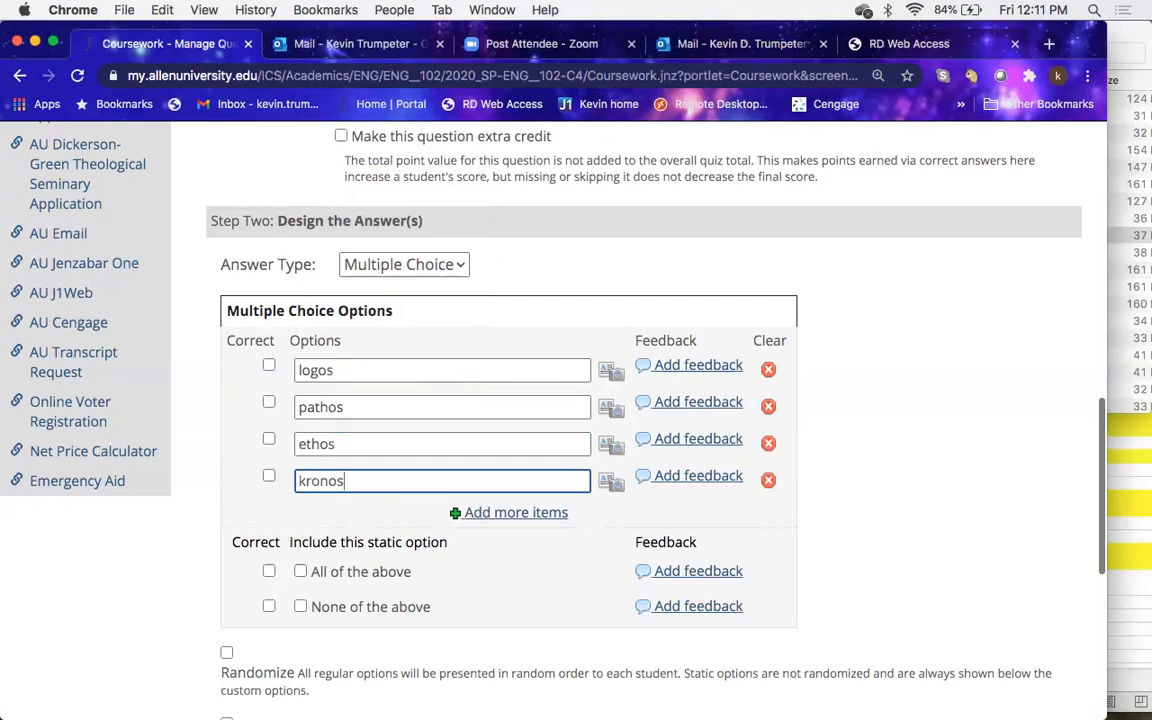
Step: Add more option rows to Q1 and enter thanos as the fifth option
{"action": "left_click", "coordinate": [497, 516]}
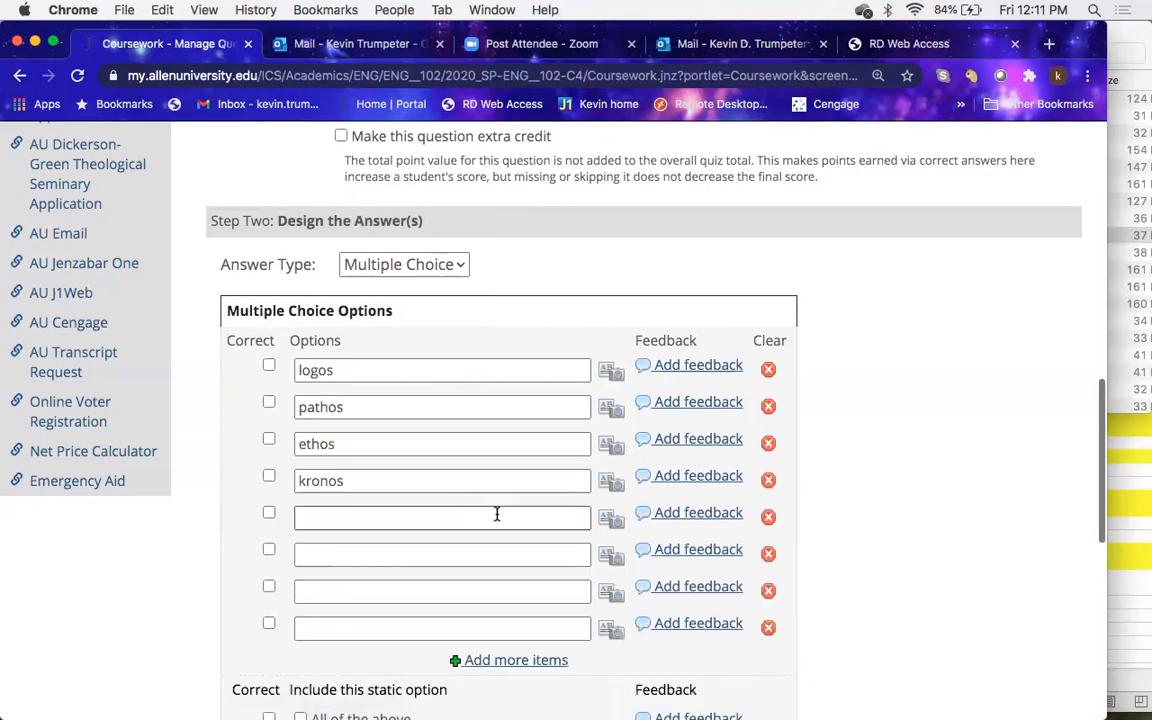
{"action": "left_click", "coordinate": [497, 514]}
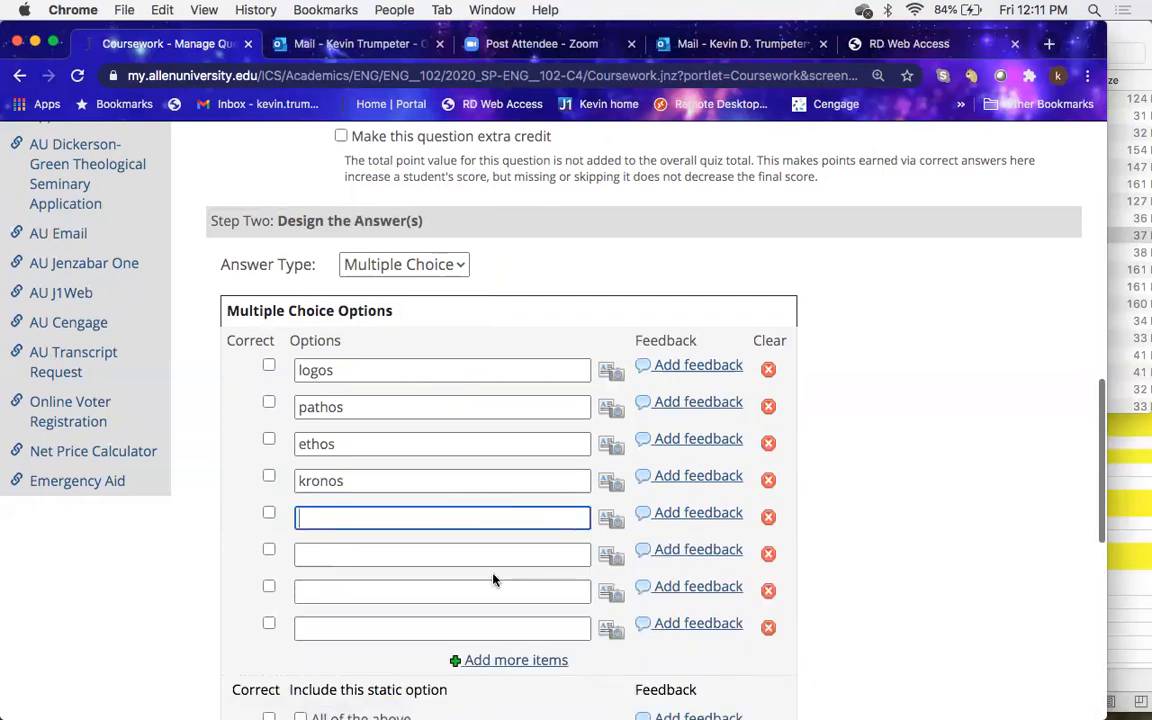
{"action": "scroll", "coordinate": [496, 578], "scroll_direction": "down", "scroll_amount": 2}
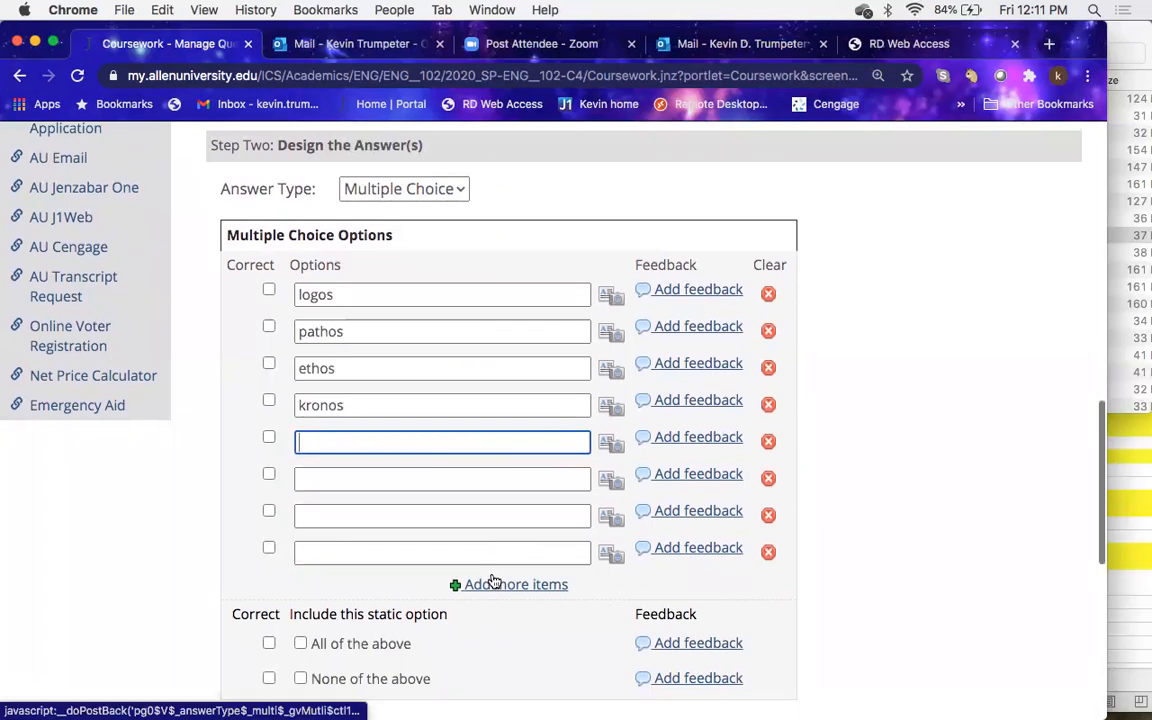
{"action": "type", "text": "thanos"}
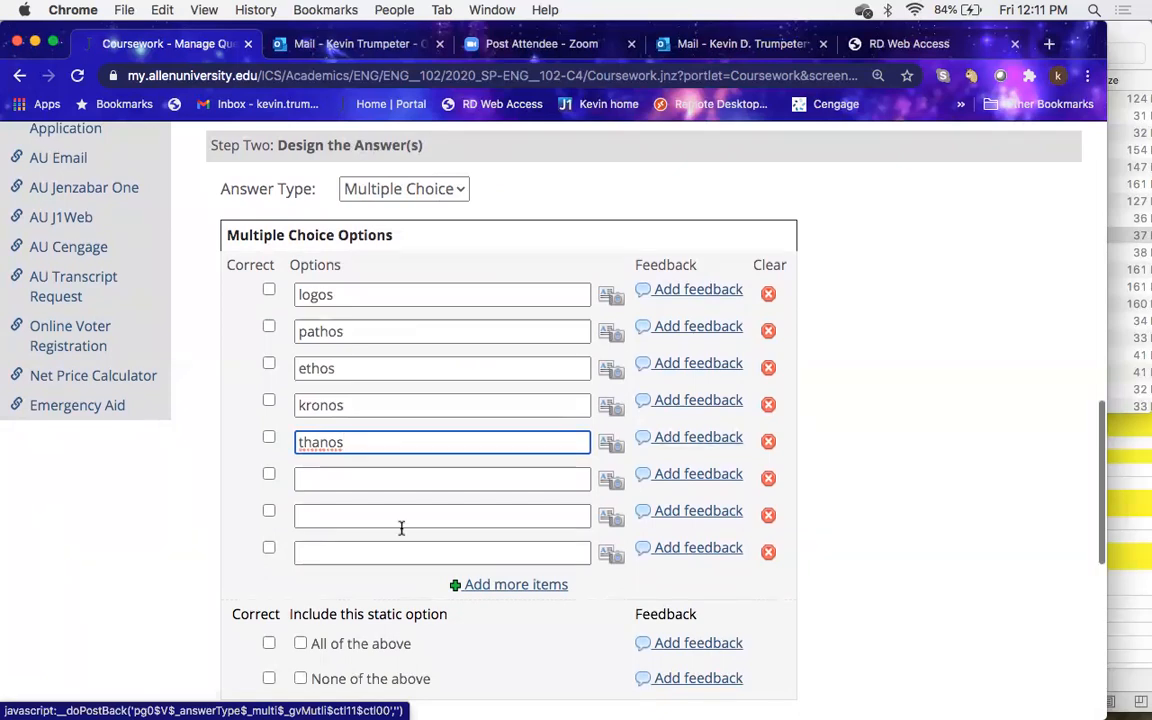
Step: Mark logos, pathos and ethos as correct options, and check them against the question text
{"action": "left_click", "coordinate": [268, 291]}
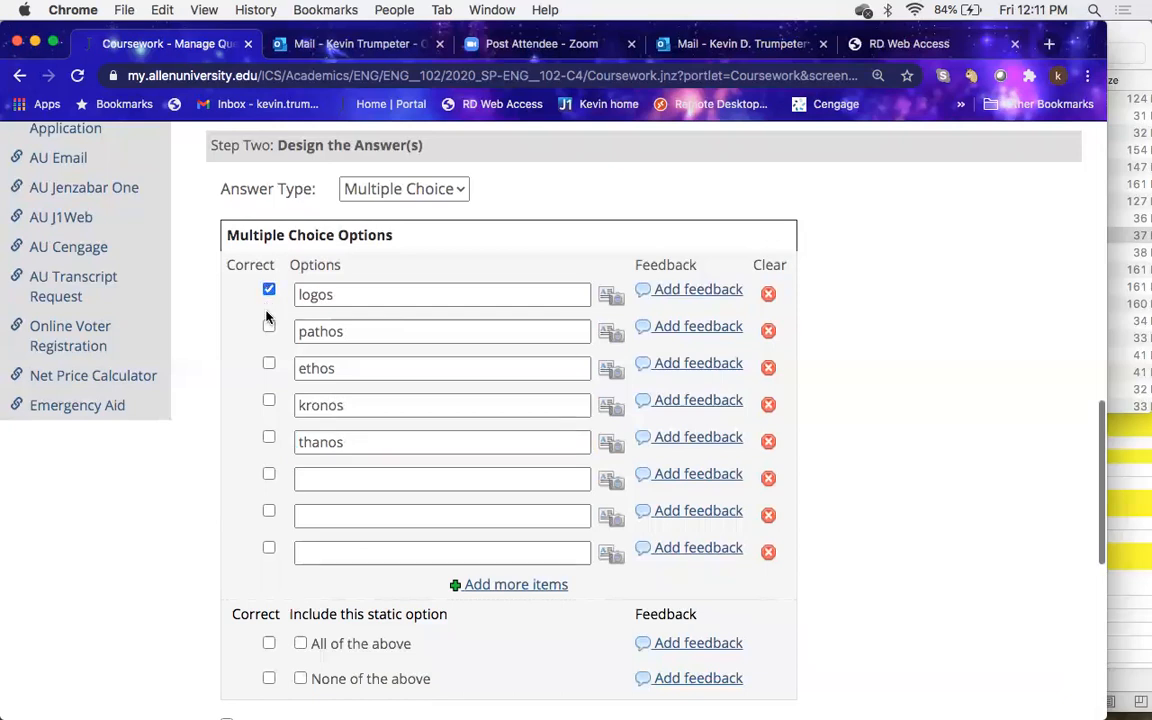
{"action": "left_click", "coordinate": [268, 327]}
{"action": "left_click", "coordinate": [268, 364]}
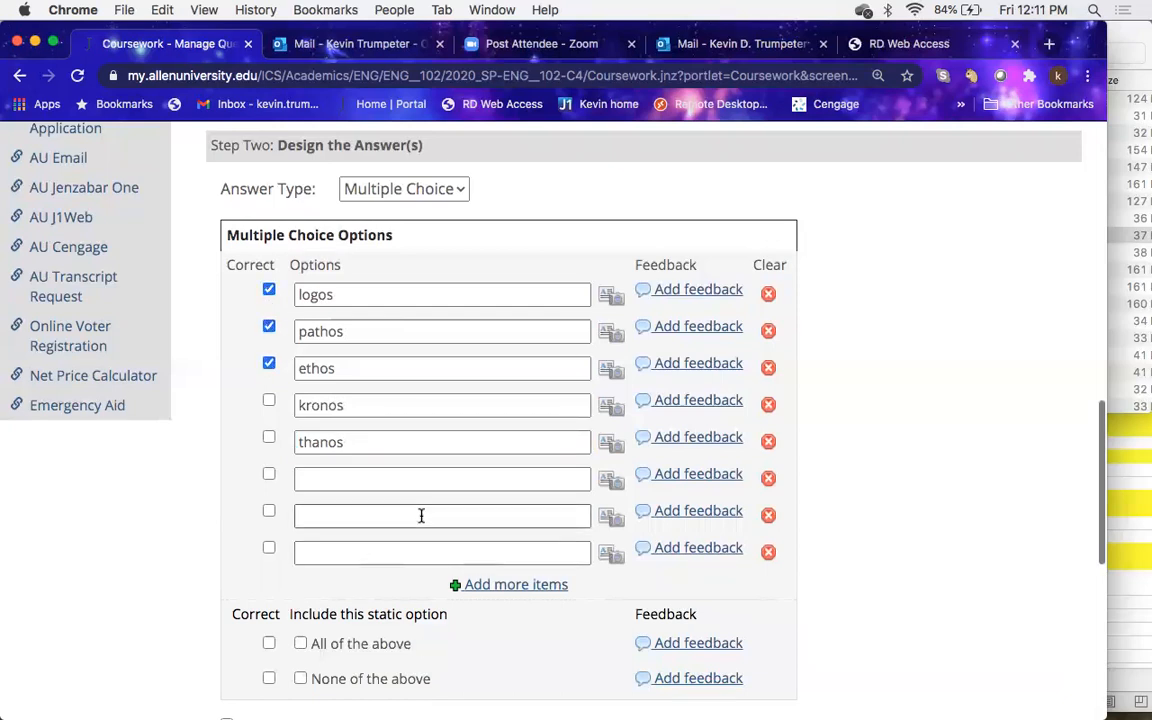
{"action": "scroll", "coordinate": [421, 515], "scroll_direction": "up", "scroll_amount": 10}
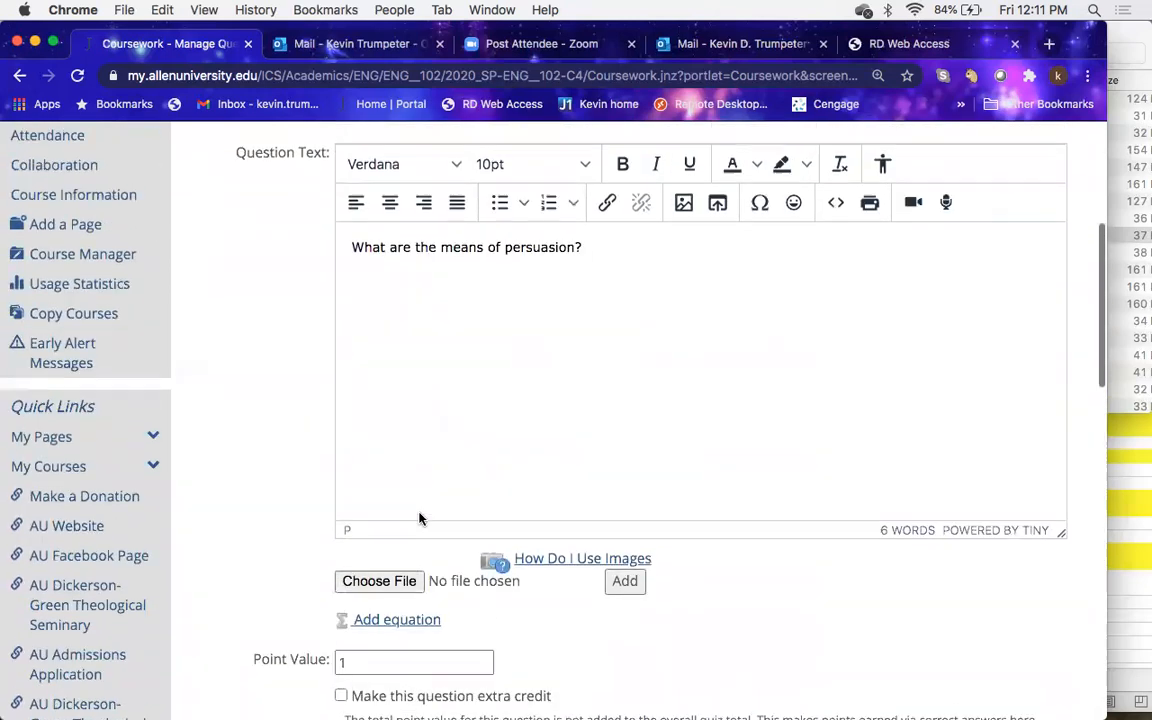
{"action": "scroll", "coordinate": [419, 518], "scroll_direction": "down", "scroll_amount": 10}
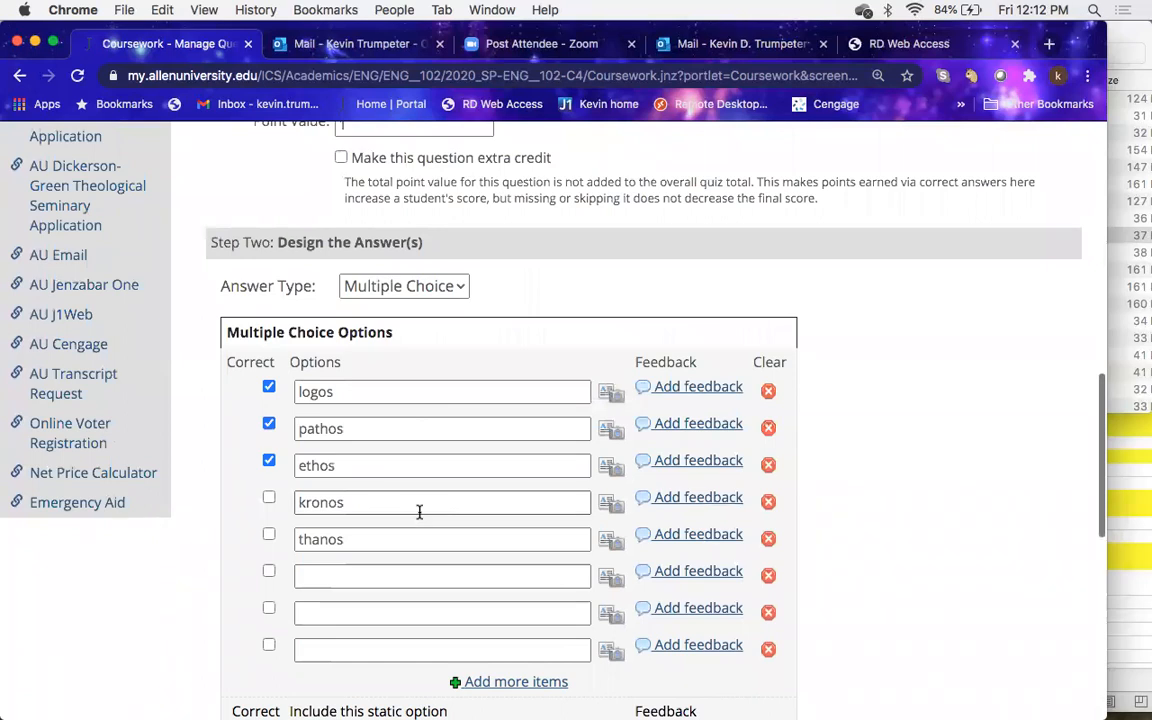
{"action": "scroll", "coordinate": [419, 512], "scroll_direction": "down", "scroll_amount": 2}
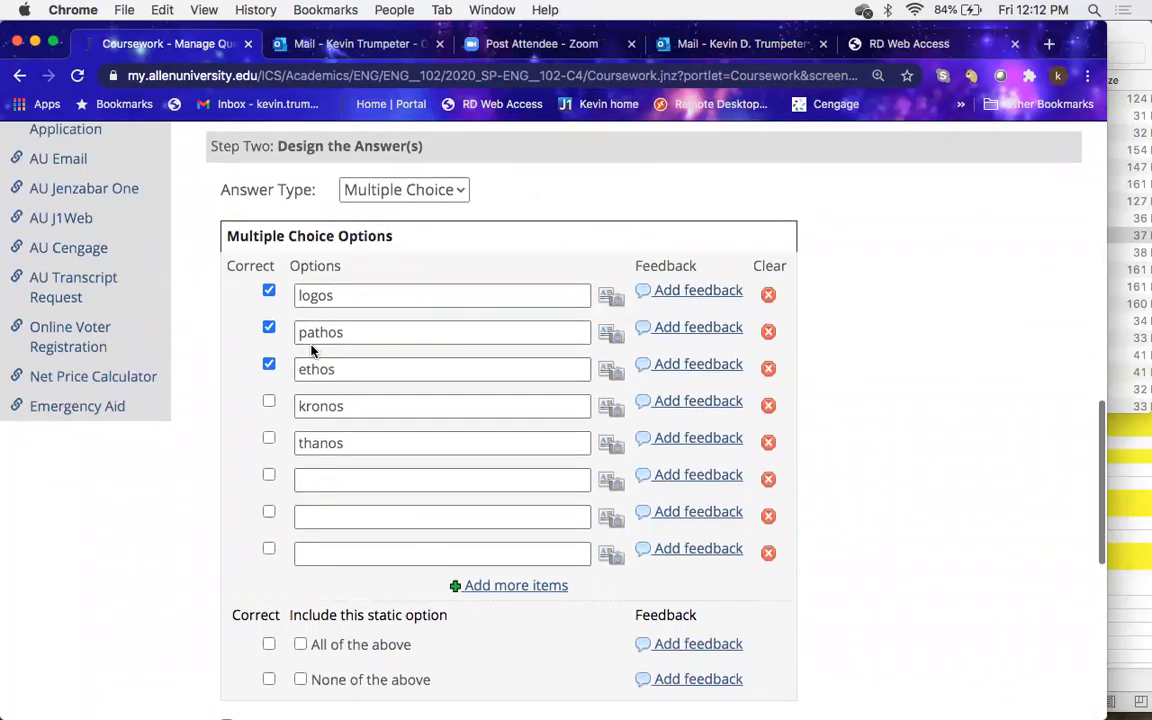
Step: Try logos as the only correct option by unmarking ethos and pathos, and restore both marks
{"action": "left_click", "coordinate": [269, 364]}
{"action": "left_click", "coordinate": [269, 328]}
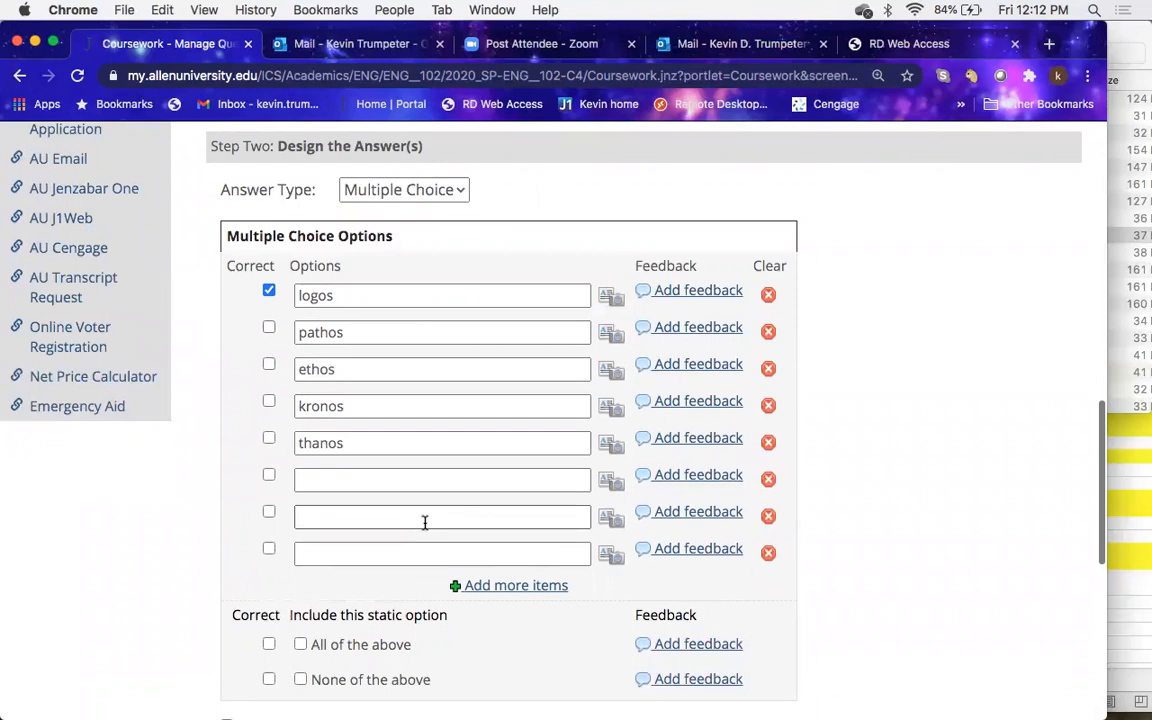
{"action": "left_click", "coordinate": [269, 364]}
{"action": "left_click", "coordinate": [269, 328]}
Step: Turn on Randomize so that Q1's regular options are presented in random order
{"action": "scroll", "coordinate": [383, 519], "scroll_direction": "down", "scroll_amount": 3}
{"action": "scroll", "coordinate": [383, 519], "scroll_direction": "up", "scroll_amount": 1}
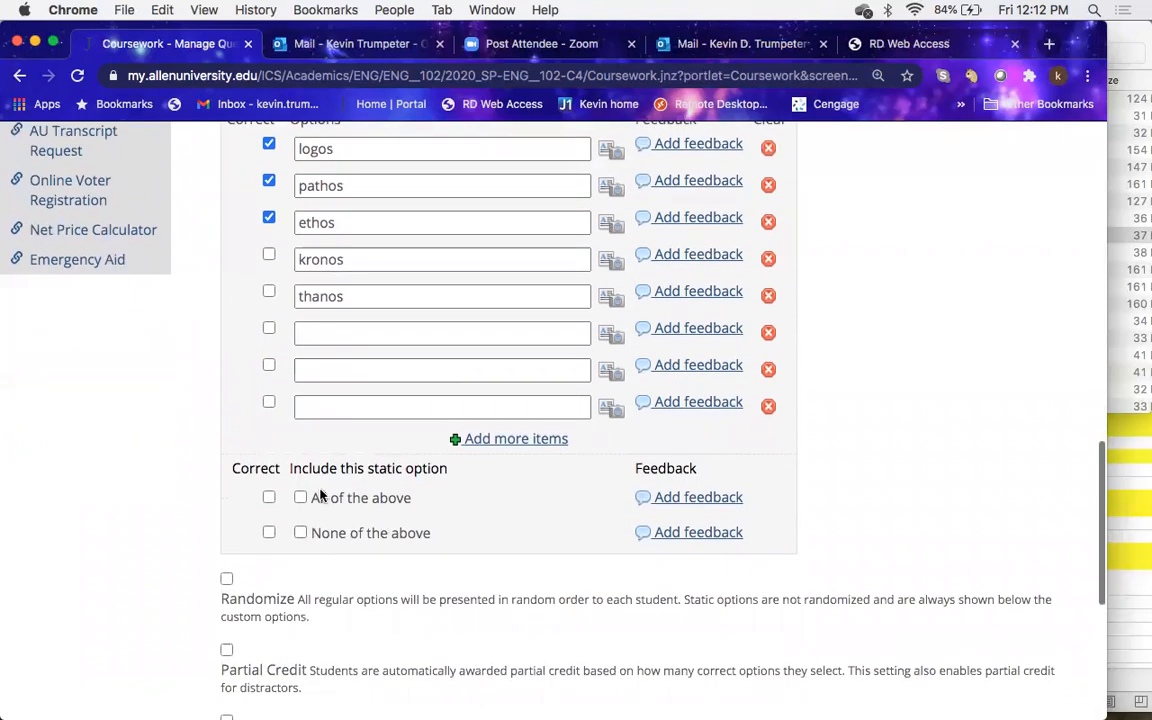
{"action": "scroll", "coordinate": [337, 556], "scroll_direction": "down", "scroll_amount": 1}
{"action": "scroll", "coordinate": [337, 556], "scroll_direction": "down", "scroll_amount": 2}
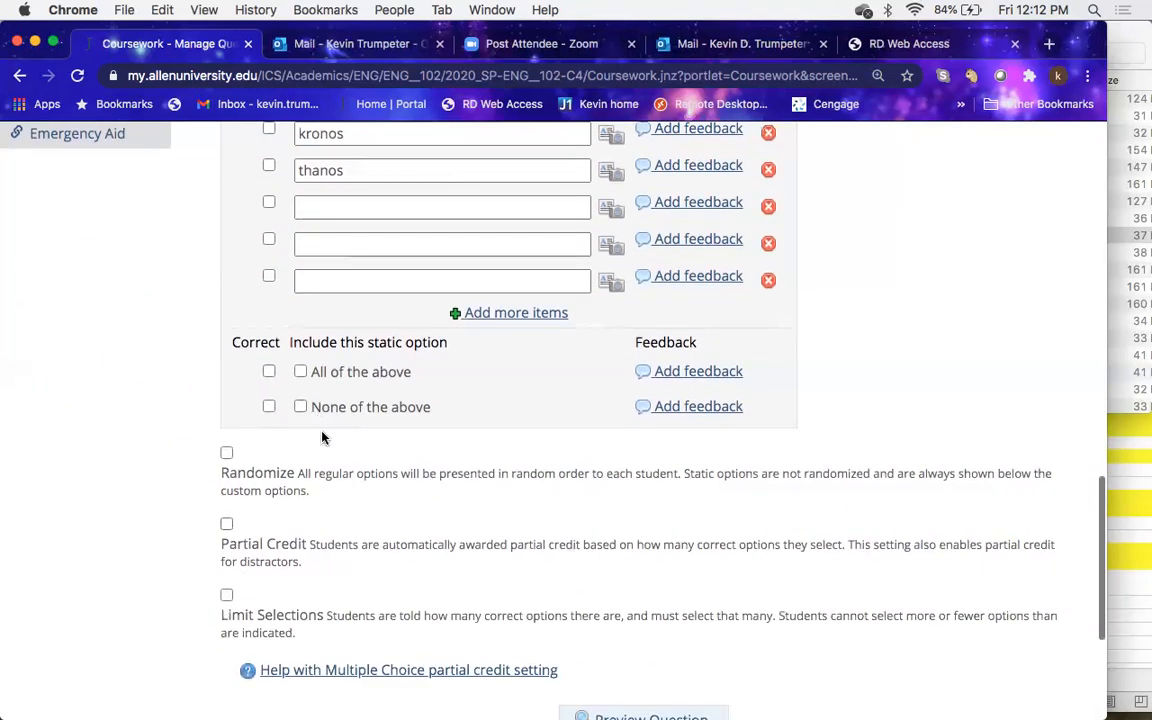
{"action": "scroll", "coordinate": [321, 435], "scroll_direction": "down", "scroll_amount": 2}
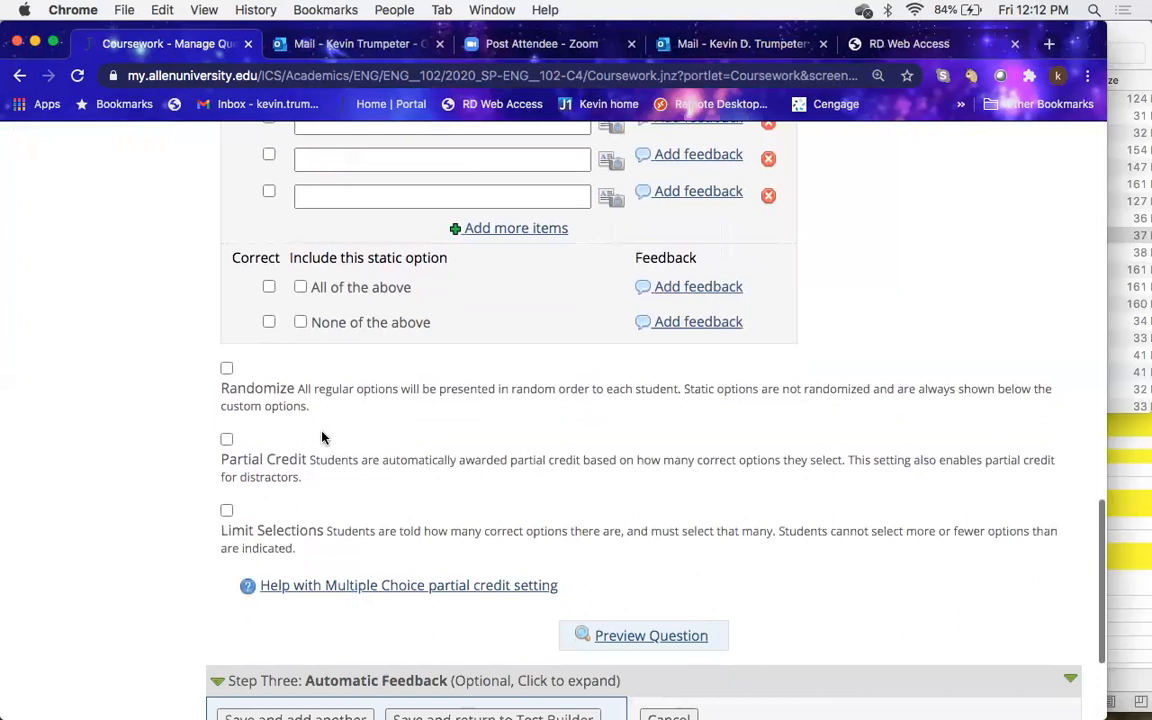
{"action": "left_click", "coordinate": [226, 369]}
{"action": "scroll", "coordinate": [203, 384], "scroll_direction": "down", "scroll_amount": 1}
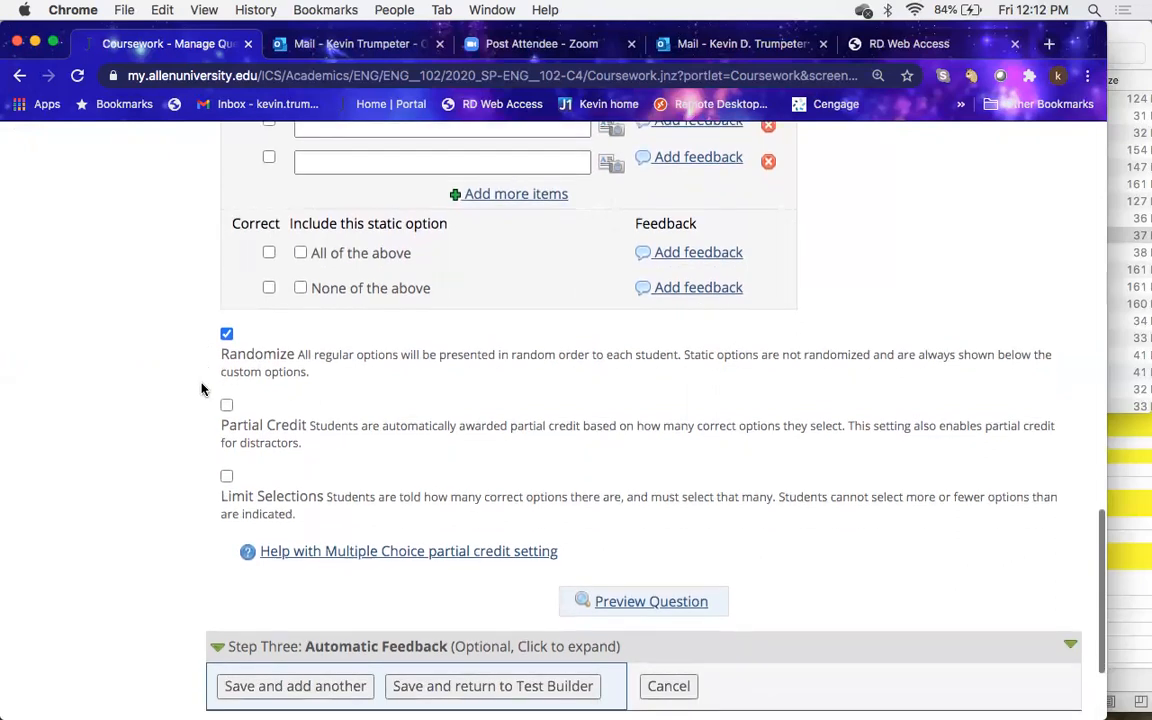
Step: Enable Partial Credit for Q1 and look over the credit settings of each answer option
{"action": "scroll", "coordinate": [201, 389], "scroll_direction": "up", "scroll_amount": 5}
{"action": "scroll", "coordinate": [201, 391], "scroll_direction": "down", "scroll_amount": 4}
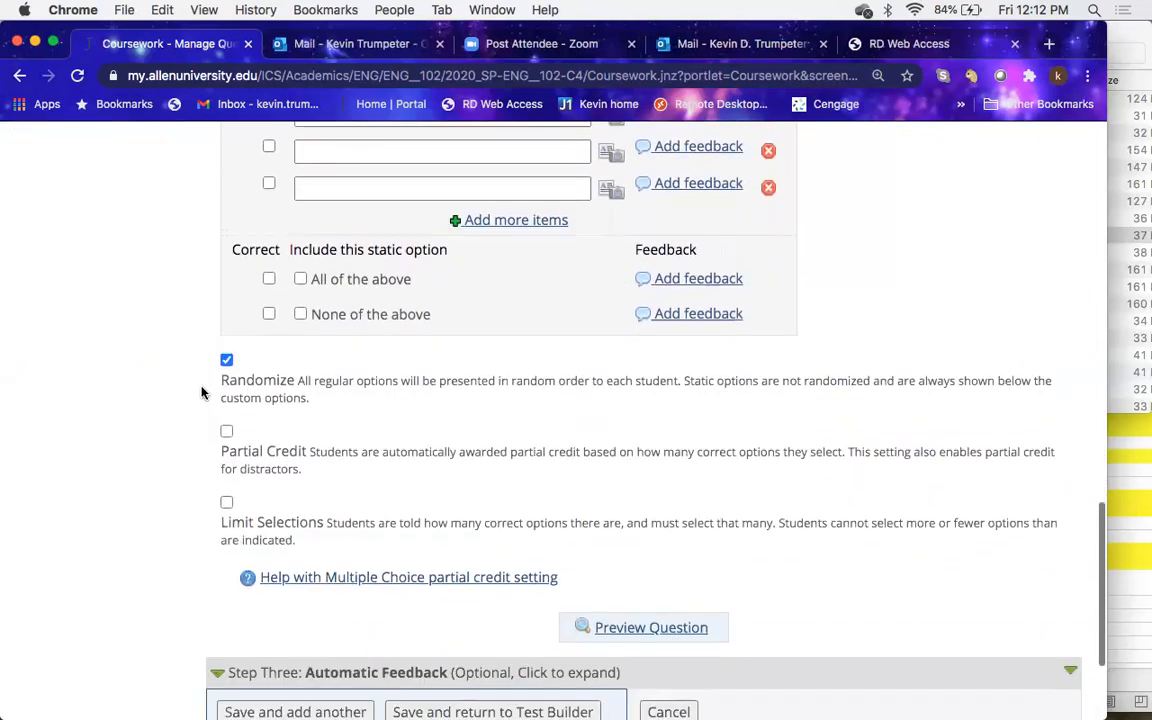
{"action": "left_click", "coordinate": [226, 432]}
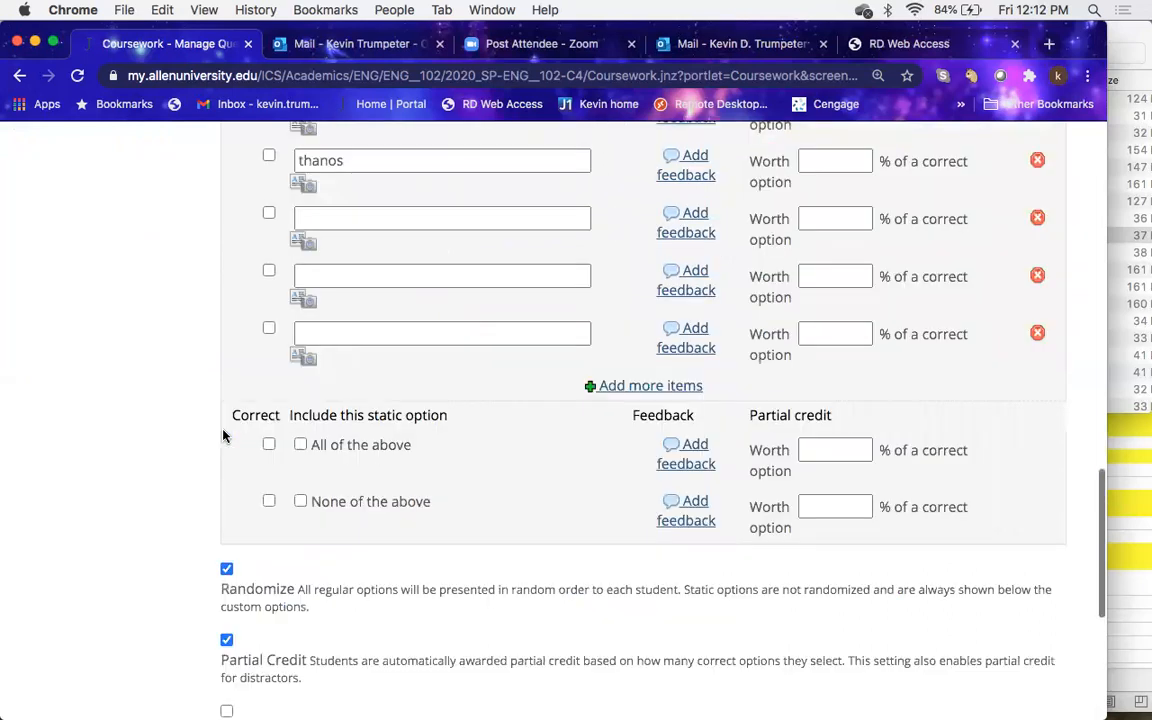
{"action": "scroll", "coordinate": [224, 435], "scroll_direction": "up", "scroll_amount": 5}
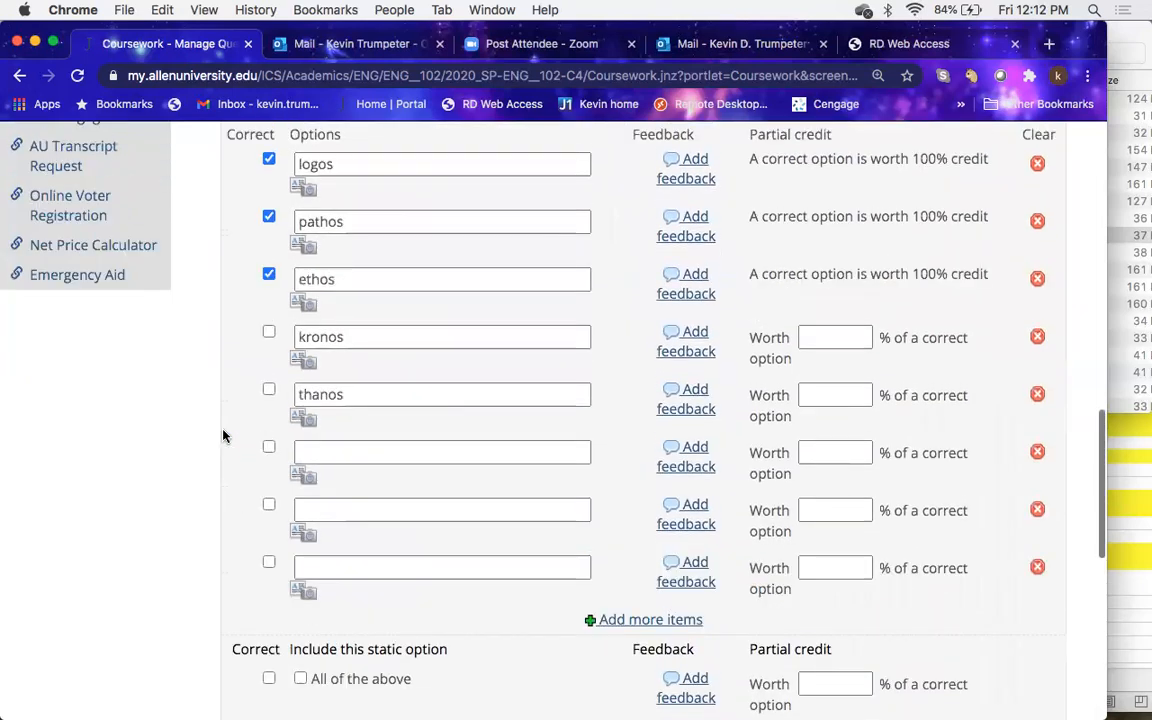
{"action": "scroll", "coordinate": [224, 435], "scroll_direction": "up", "scroll_amount": 2}
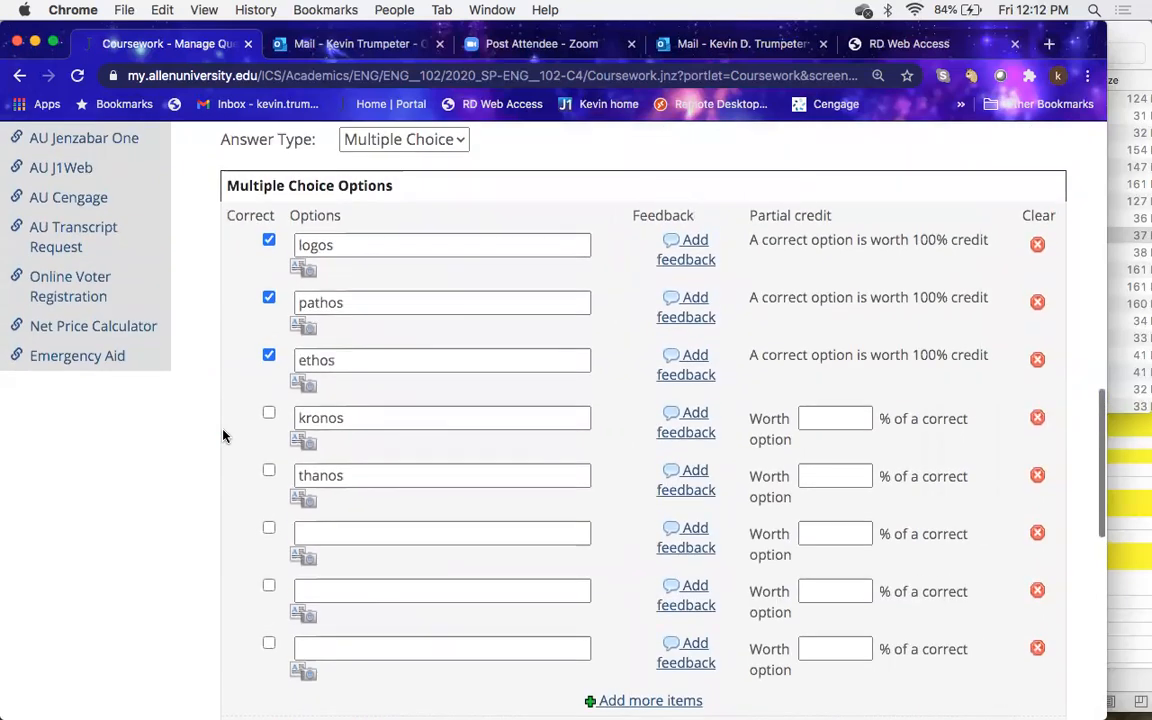
{"action": "scroll", "coordinate": [224, 435], "scroll_direction": "down", "scroll_amount": 2}
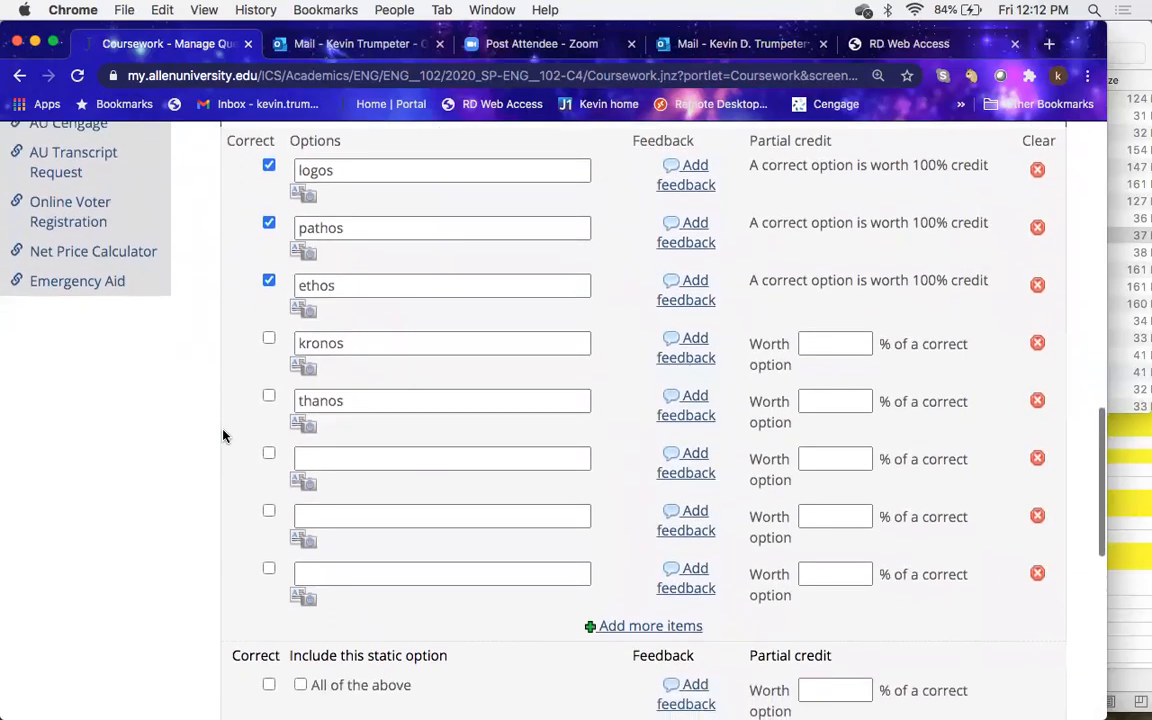
{"action": "scroll", "coordinate": [224, 435], "scroll_direction": "down", "scroll_amount": 1}
Step: Set the partial credit of the kronos and thanos options to 0%
{"action": "left_click", "coordinate": [826, 307]}
{"action": "type", "text": "0"}
{"action": "left_click", "coordinate": [848, 364]}
{"action": "type", "text": "0"}
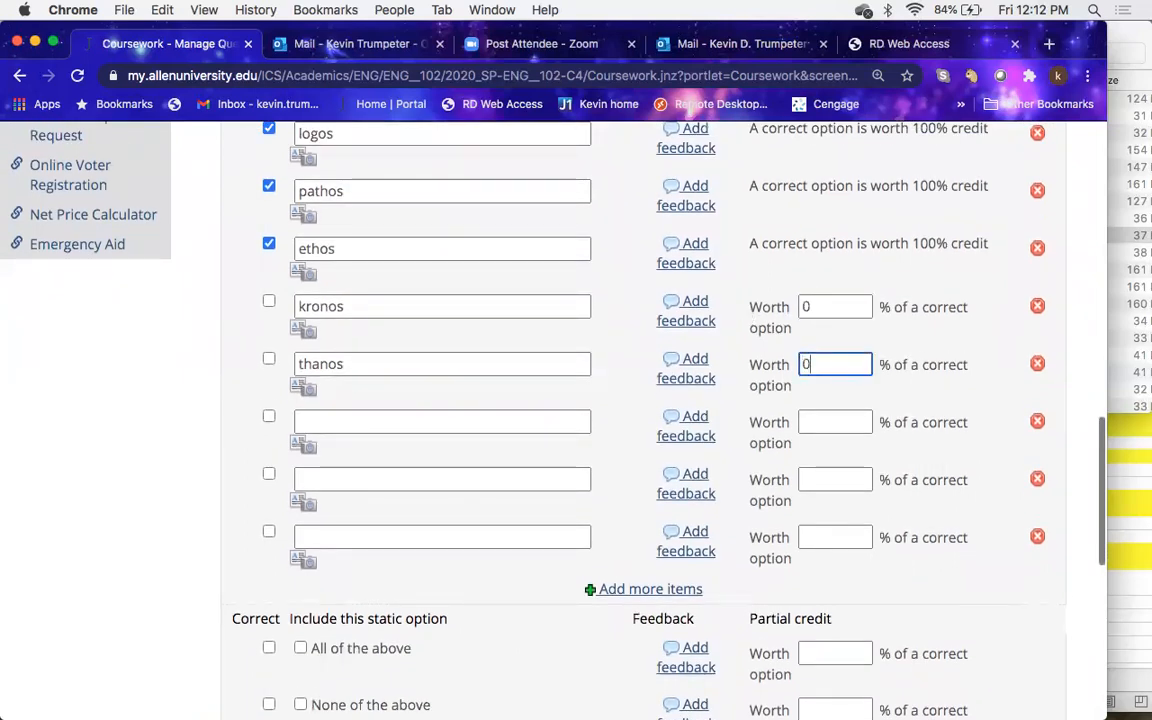
{"action": "right_click", "coordinate": [171, 497]}
{"action": "left_click", "coordinate": [141, 504]}
Step: Review Q1's option and credit settings, and turn off Partial Credit
{"action": "scroll", "coordinate": [139, 502], "scroll_direction": "down", "scroll_amount": 1}
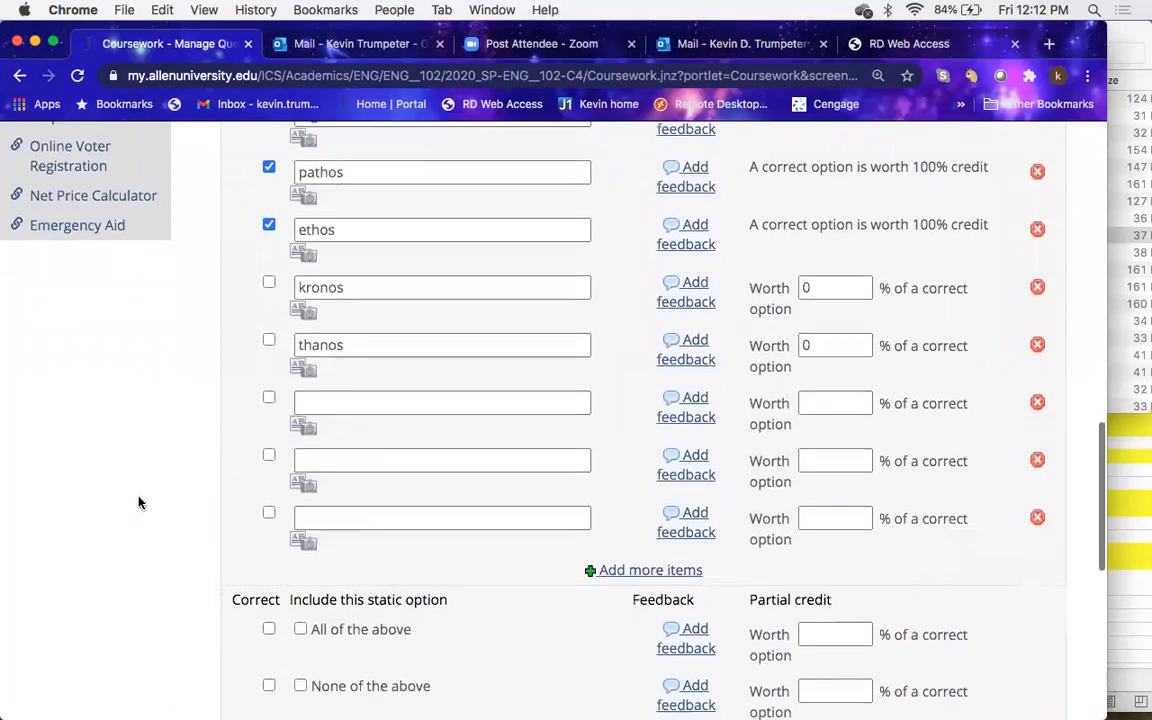
{"action": "scroll", "coordinate": [139, 502], "scroll_direction": "down", "scroll_amount": 3}
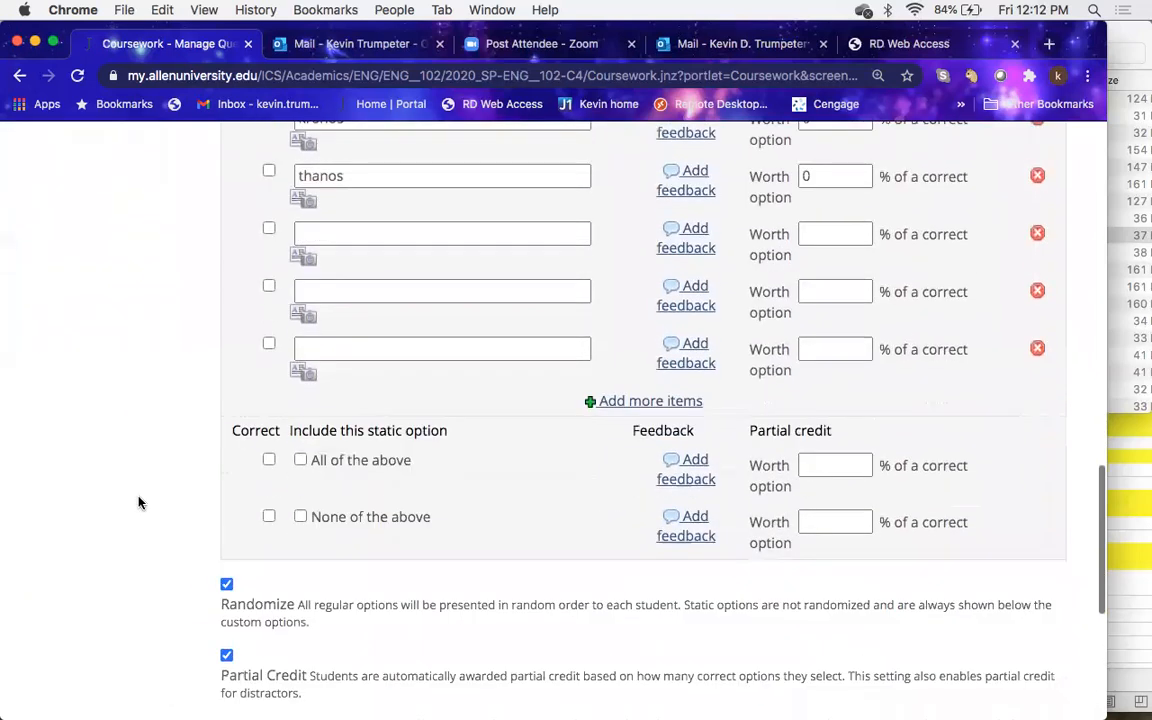
{"action": "scroll", "coordinate": [139, 502], "scroll_direction": "down", "scroll_amount": 2}
{"action": "scroll", "coordinate": [139, 502], "scroll_direction": "down", "scroll_amount": 2}
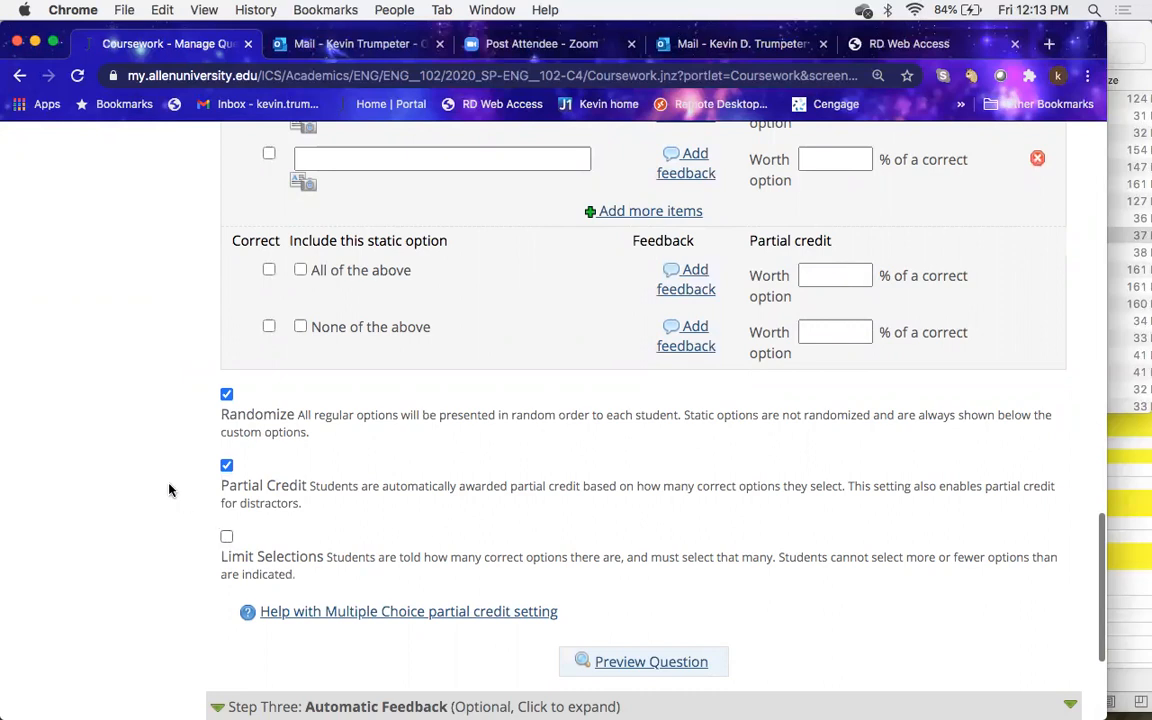
{"action": "scroll", "coordinate": [170, 489], "scroll_direction": "up", "scroll_amount": 10}
{"action": "scroll", "coordinate": [170, 489], "scroll_direction": "down", "scroll_amount": 2}
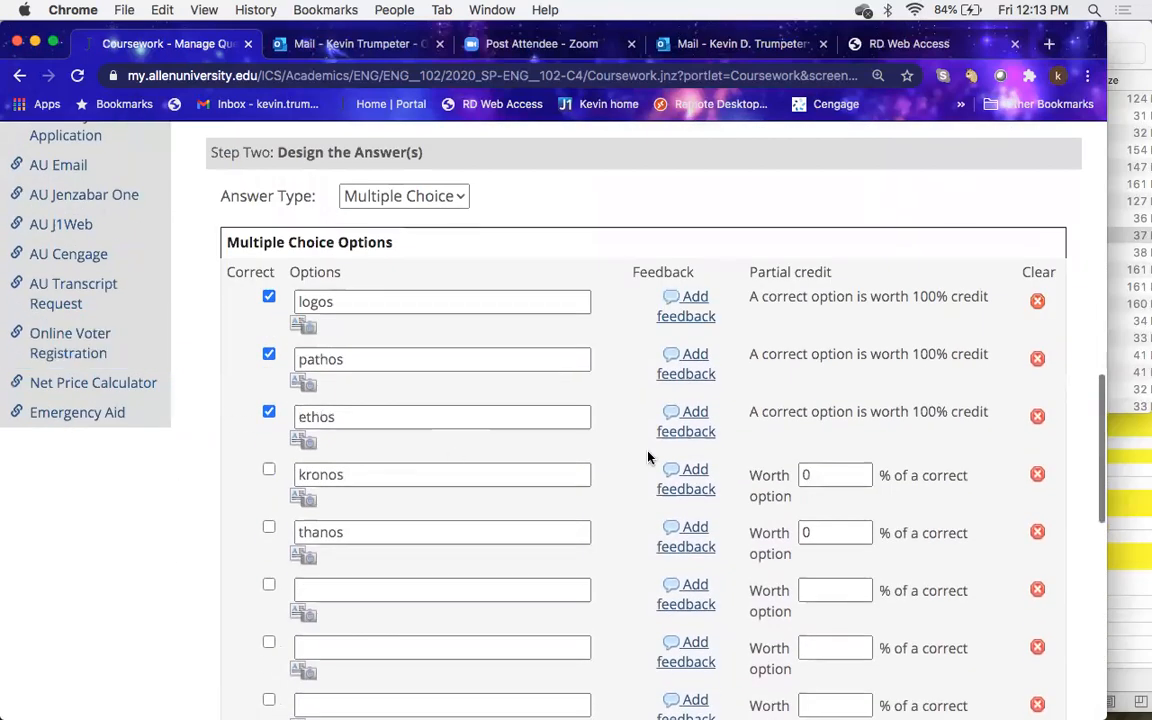
{"action": "scroll", "coordinate": [538, 558], "scroll_direction": "down", "scroll_amount": 1}
{"action": "scroll", "coordinate": [538, 558], "scroll_direction": "down", "scroll_amount": 5}
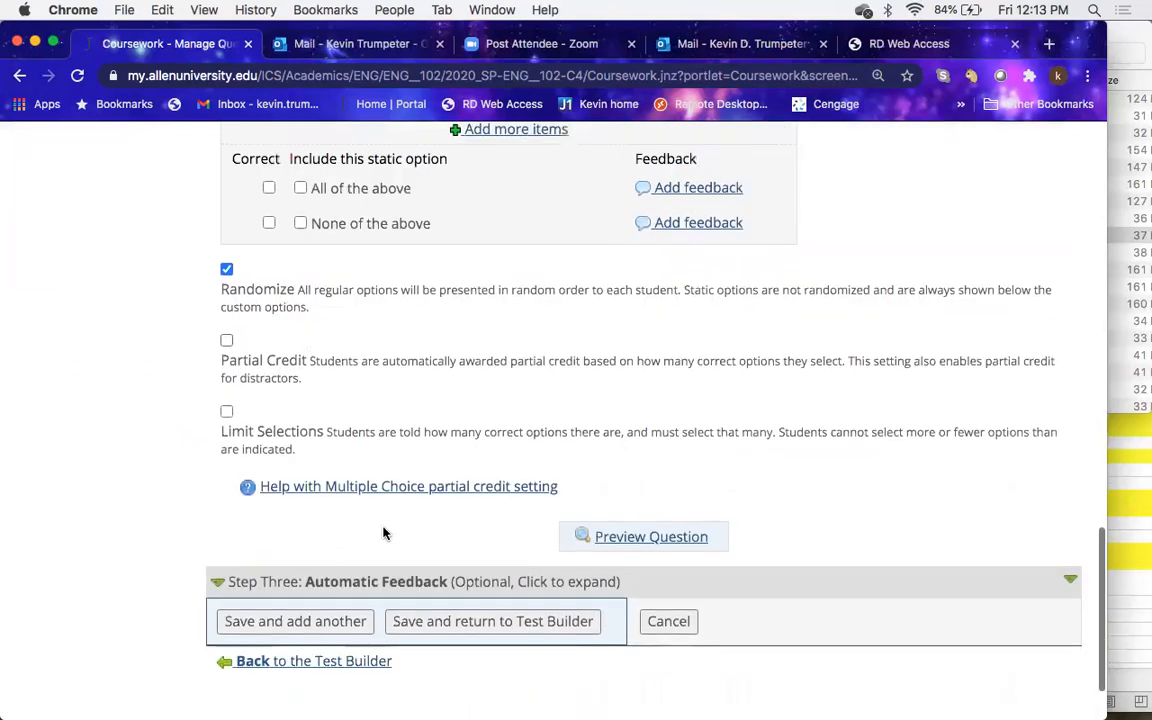
Step: Unmark ethos and pathos so that logos is the only correct option for Q1
{"action": "scroll", "coordinate": [383, 533], "scroll_direction": "up", "scroll_amount": 1}
{"action": "scroll", "coordinate": [383, 533], "scroll_direction": "up", "scroll_amount": 5}
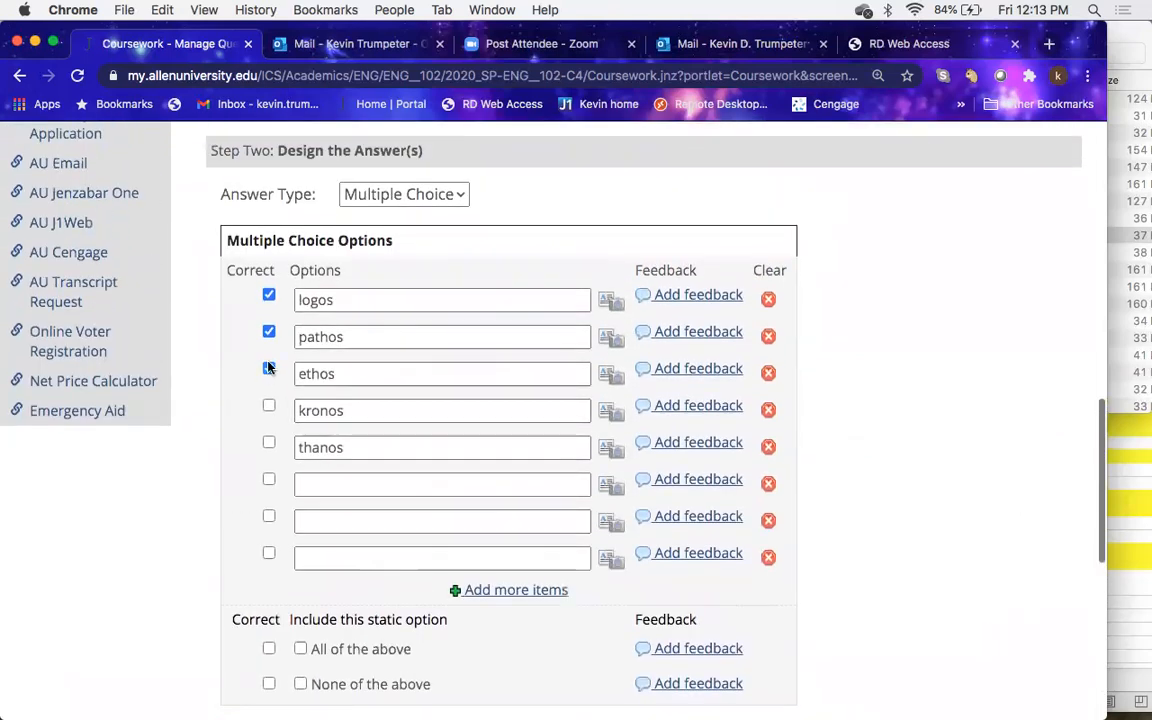
{"action": "left_click", "coordinate": [268, 333]}
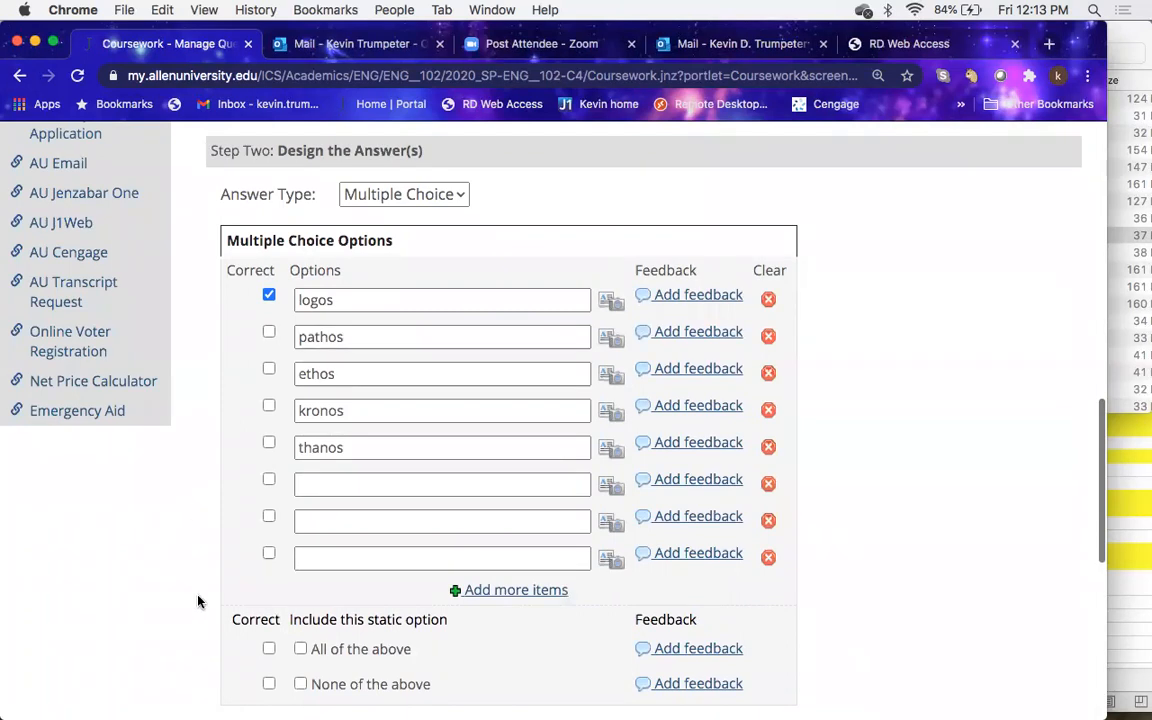
Step: Enable Limit Selections for Q1 so students must select exactly the number of correct options
{"action": "scroll", "coordinate": [198, 601], "scroll_direction": "down", "scroll_amount": 5}
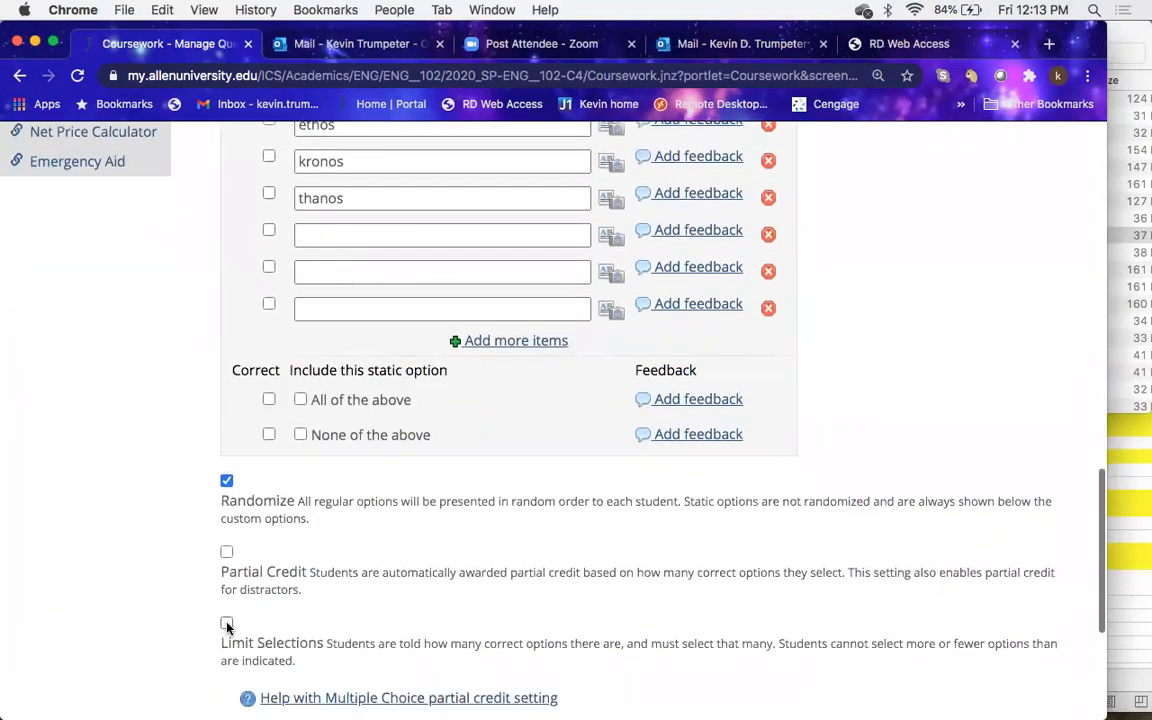
{"action": "left_click", "coordinate": [227, 624]}
{"action": "scroll", "coordinate": [169, 576], "scroll_direction": "down", "scroll_amount": 2}
{"action": "scroll", "coordinate": [169, 576], "scroll_direction": "up", "scroll_amount": 5}
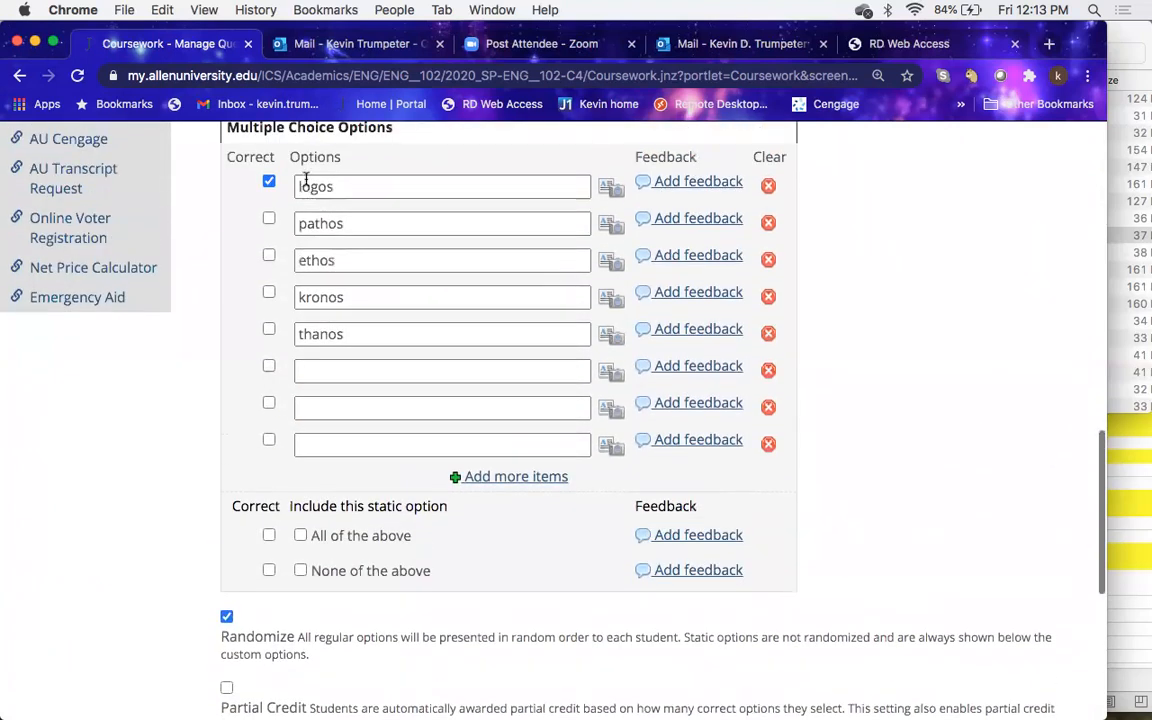
{"action": "scroll", "coordinate": [178, 535], "scroll_direction": "down", "scroll_amount": 1}
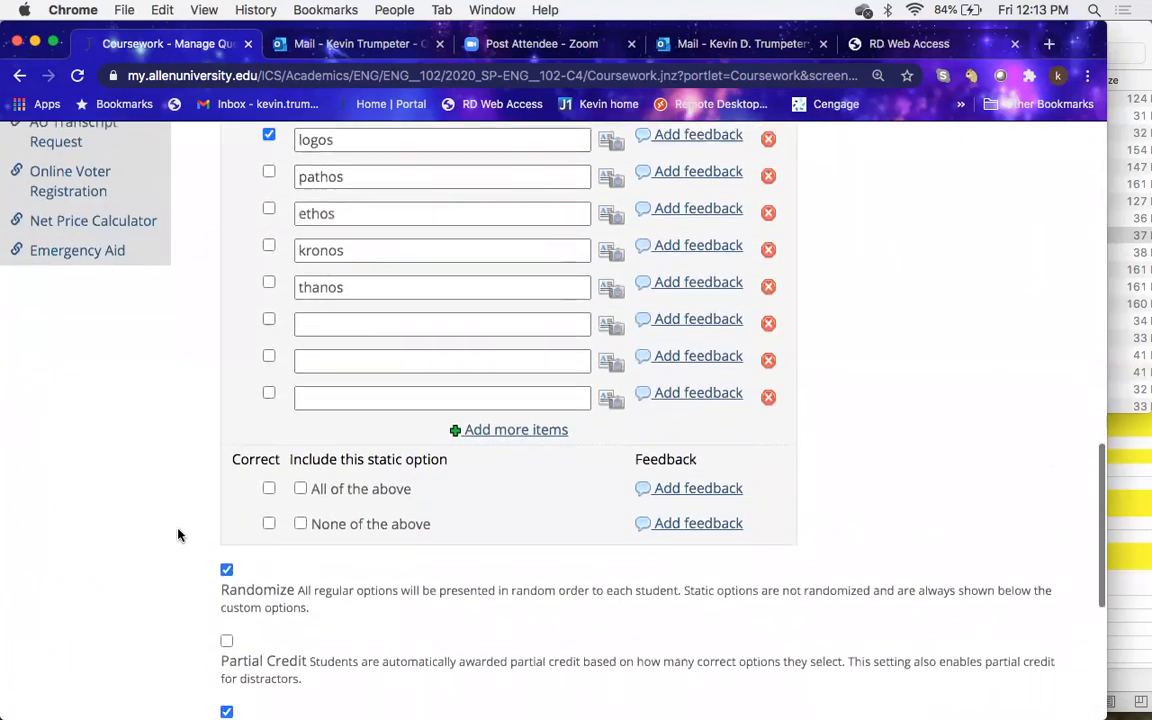
{"action": "scroll", "coordinate": [178, 535], "scroll_direction": "down", "scroll_amount": 2}
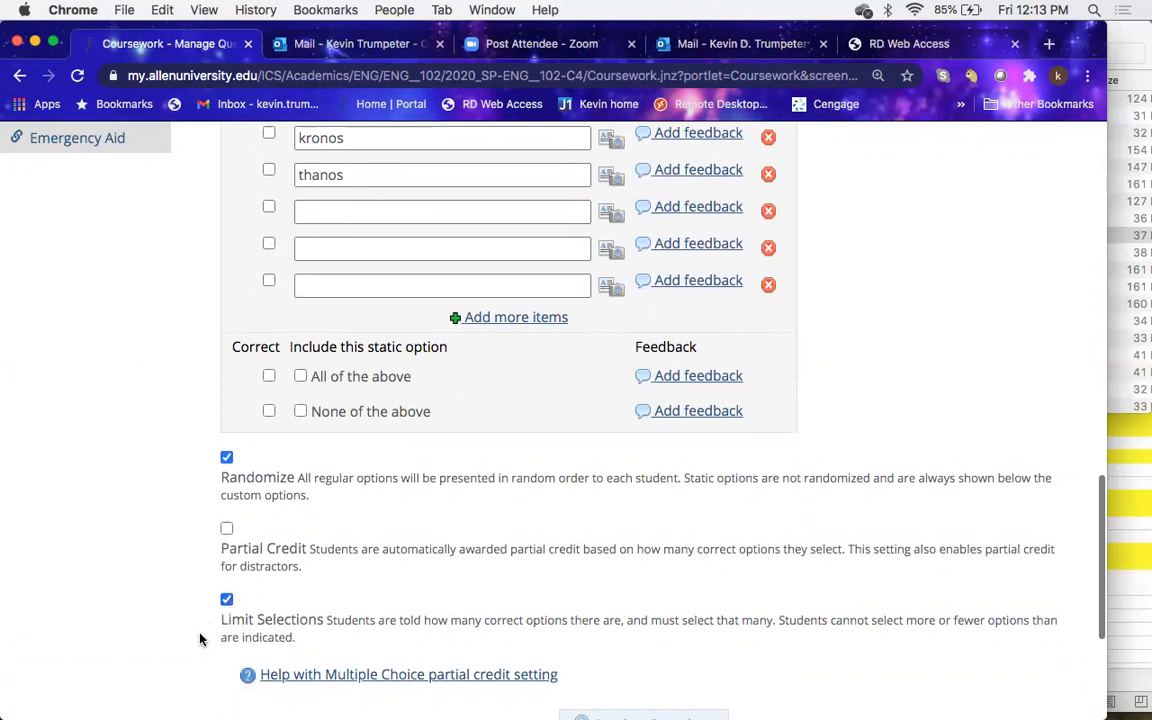
Step: Expand the Automatic Feedback section of Q1 and look over its feedback fields
{"action": "scroll", "coordinate": [200, 638], "scroll_direction": "down", "scroll_amount": 5}
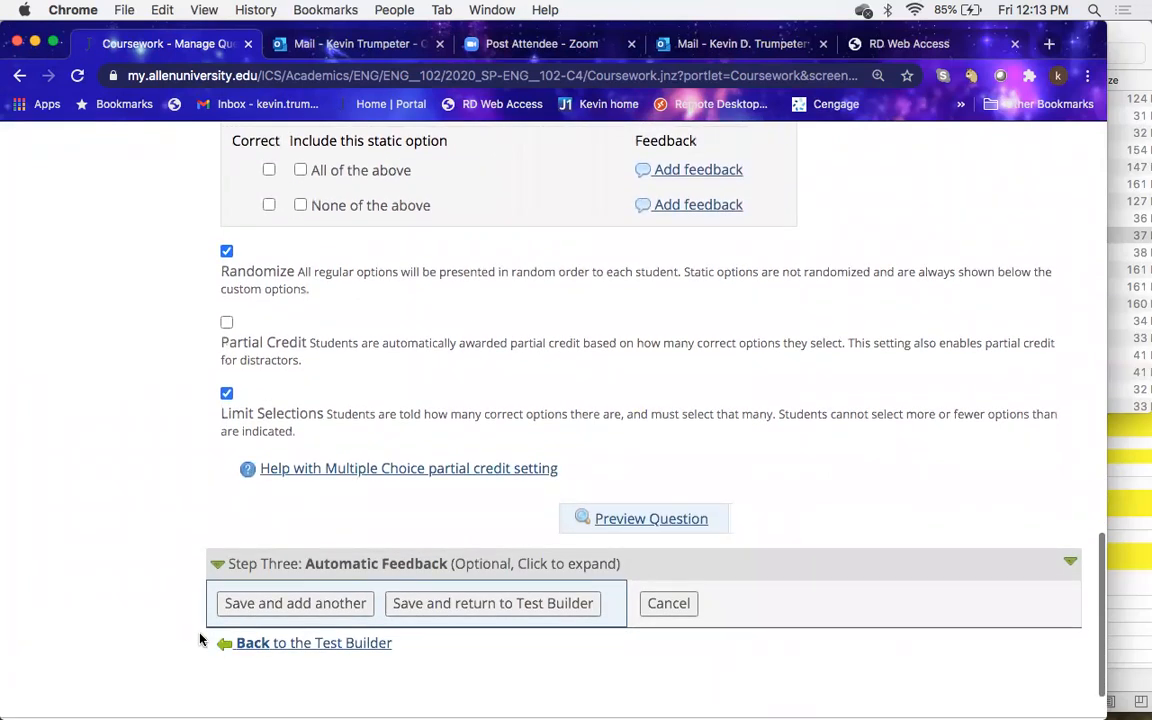
{"action": "left_click", "coordinate": [247, 566]}
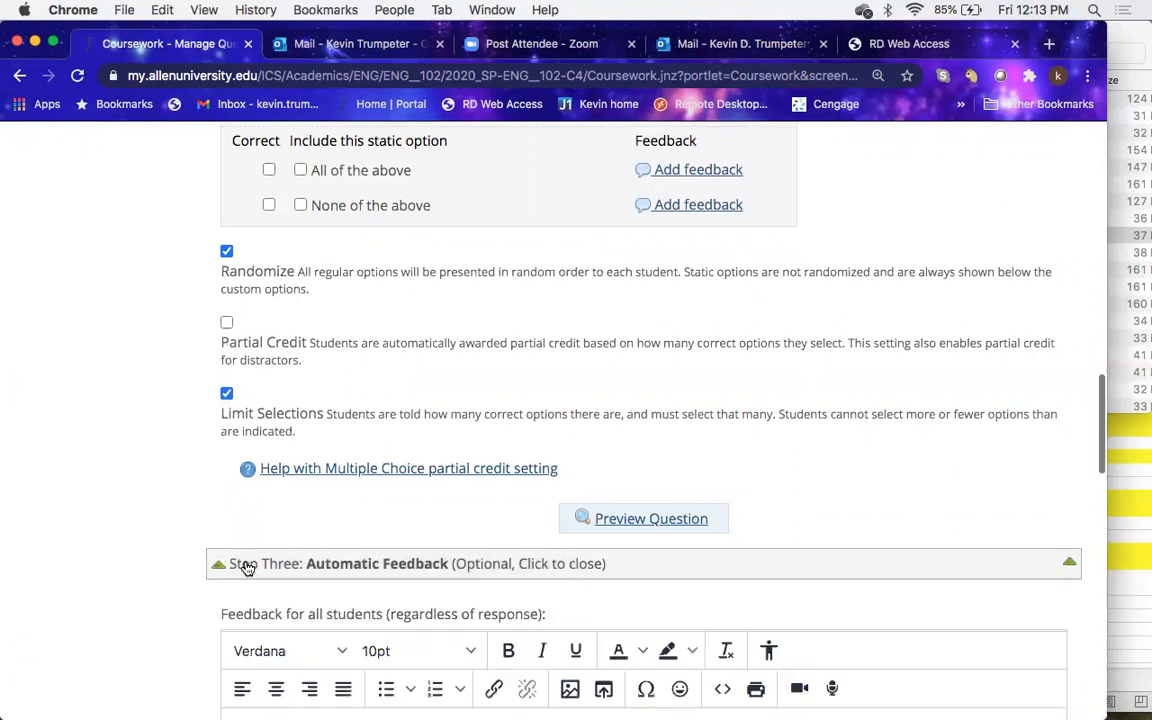
{"action": "scroll", "coordinate": [247, 566], "scroll_direction": "down", "scroll_amount": 3}
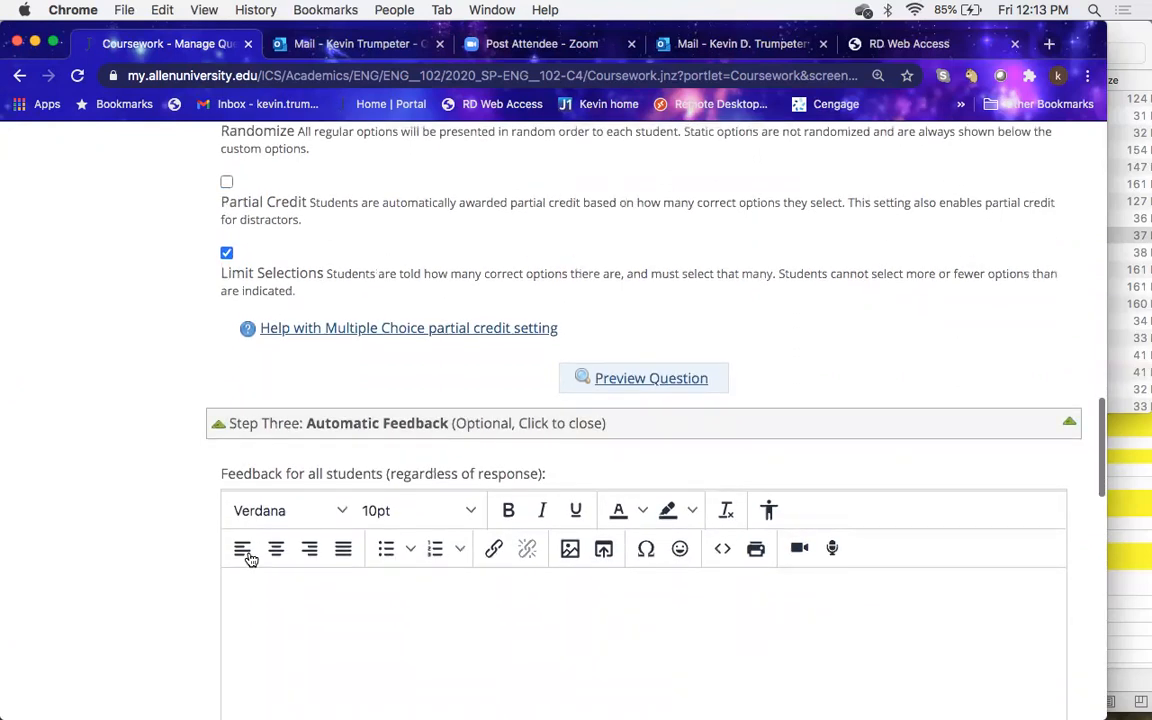
{"action": "scroll", "coordinate": [250, 560], "scroll_direction": "down", "scroll_amount": 2}
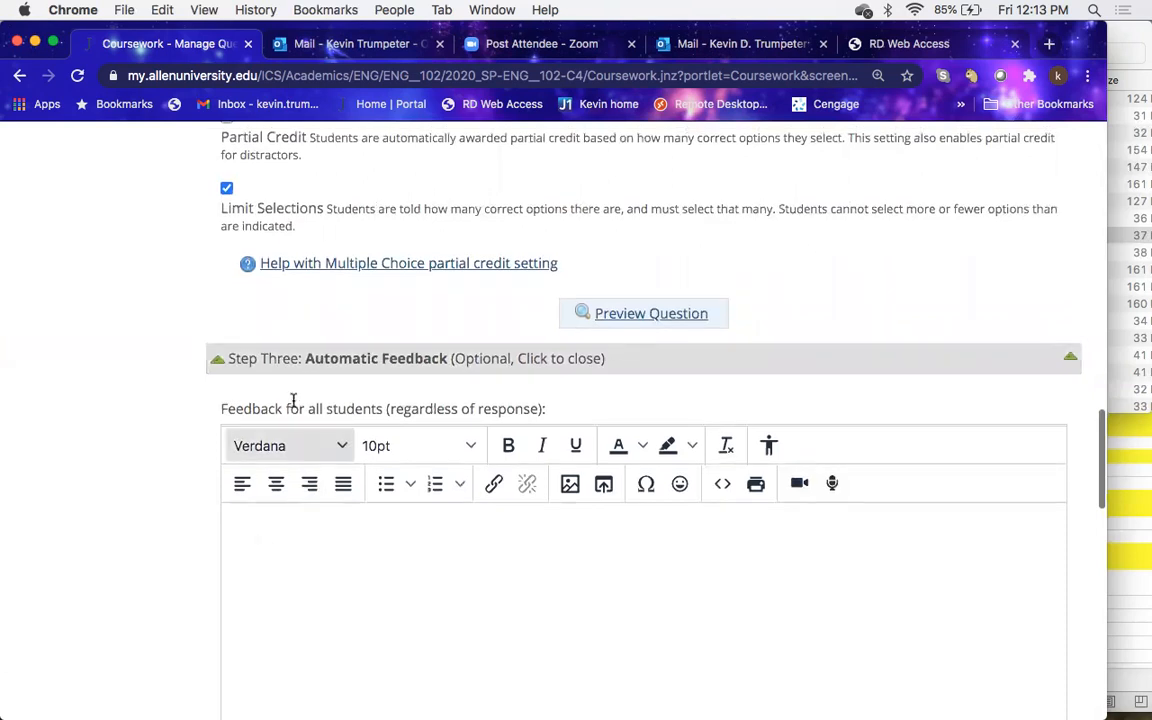
{"action": "scroll", "coordinate": [460, 436], "scroll_direction": "down", "scroll_amount": 5}
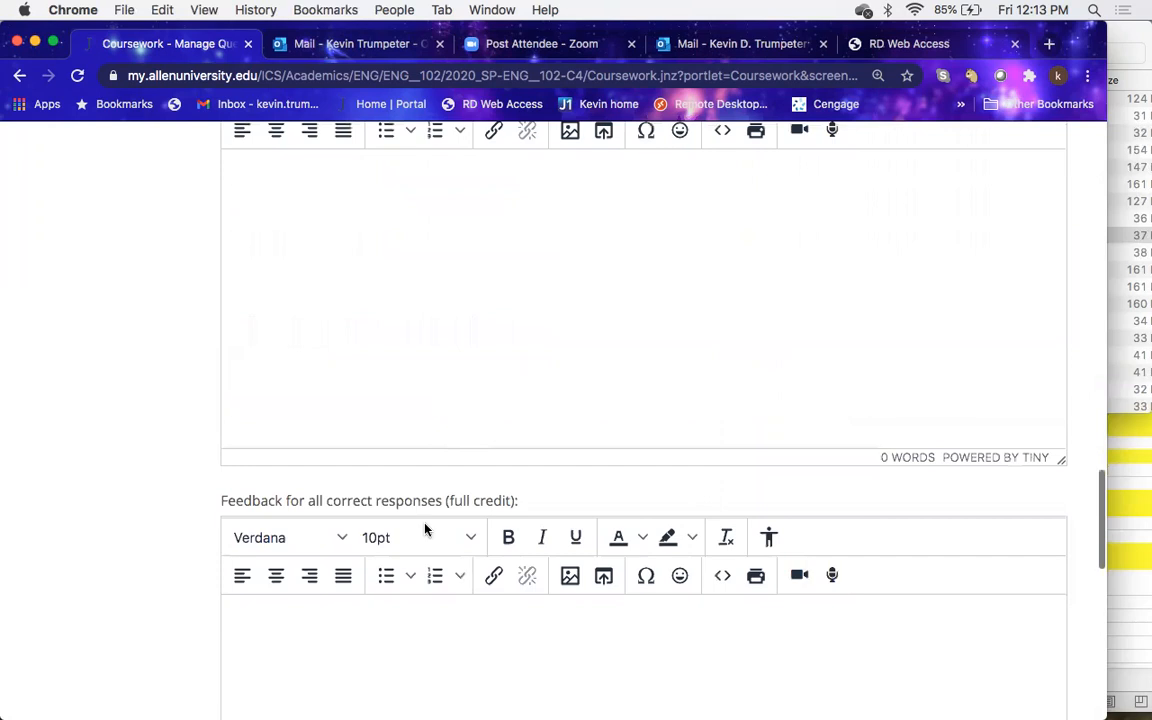
{"action": "scroll", "coordinate": [405, 654], "scroll_direction": "down", "scroll_amount": 6}
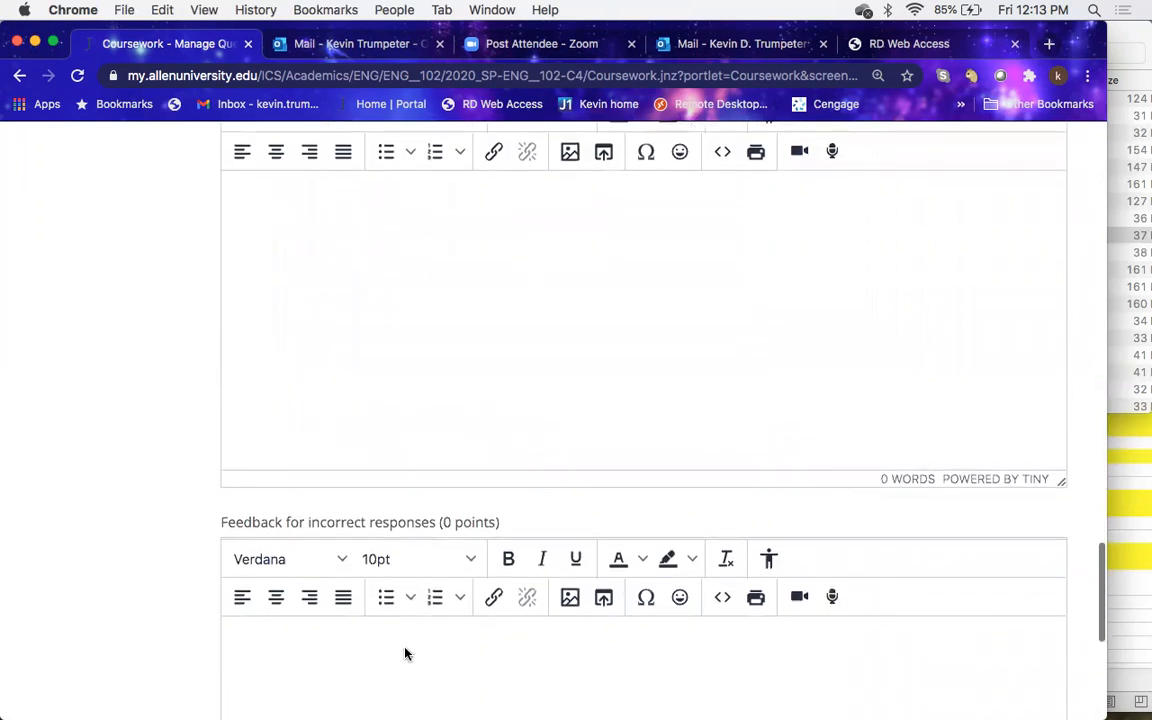
Step: Enter "Good job!" as Q1's feedback for all correct responses with full credit
{"action": "scroll", "coordinate": [405, 649], "scroll_direction": "up", "scroll_amount": 3}
{"action": "left_click", "coordinate": [414, 410]}
{"action": "type", "text": "Good "}
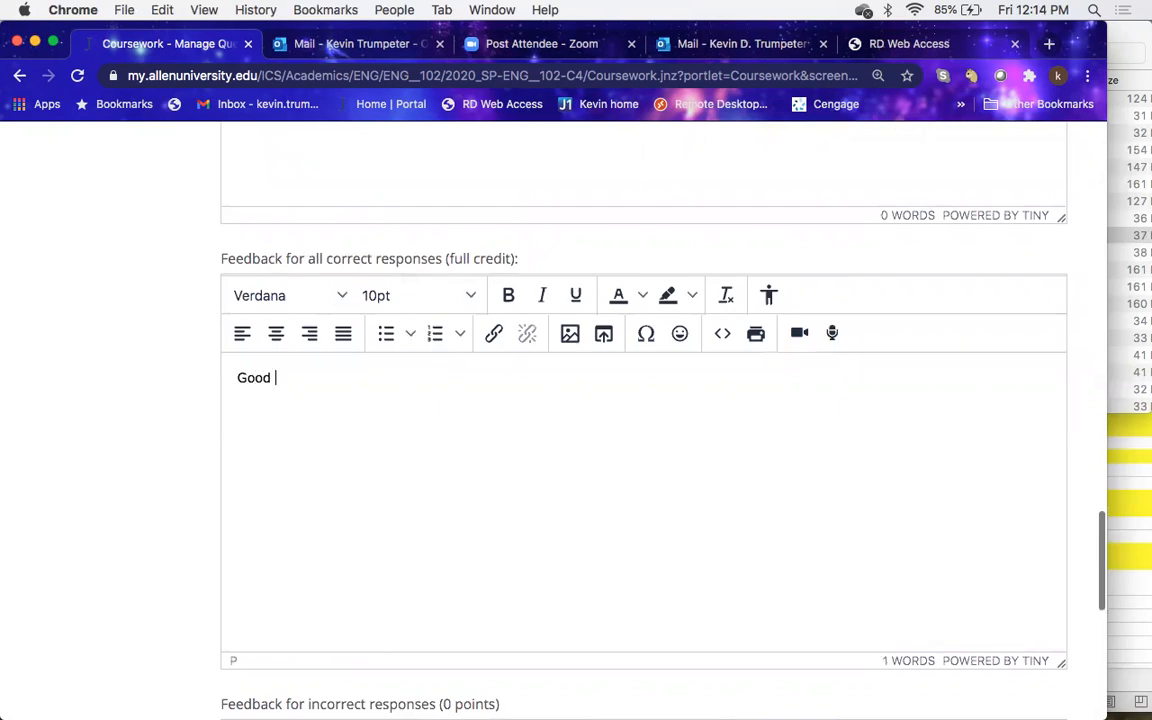
{"action": "type", "text": "job!"}
Step: Review Q1's correct answer option against the automatic feedback fields for all, correct and incorrect responses
{"action": "scroll", "coordinate": [644, 400], "scroll_direction": "up", "scroll_amount": 4}
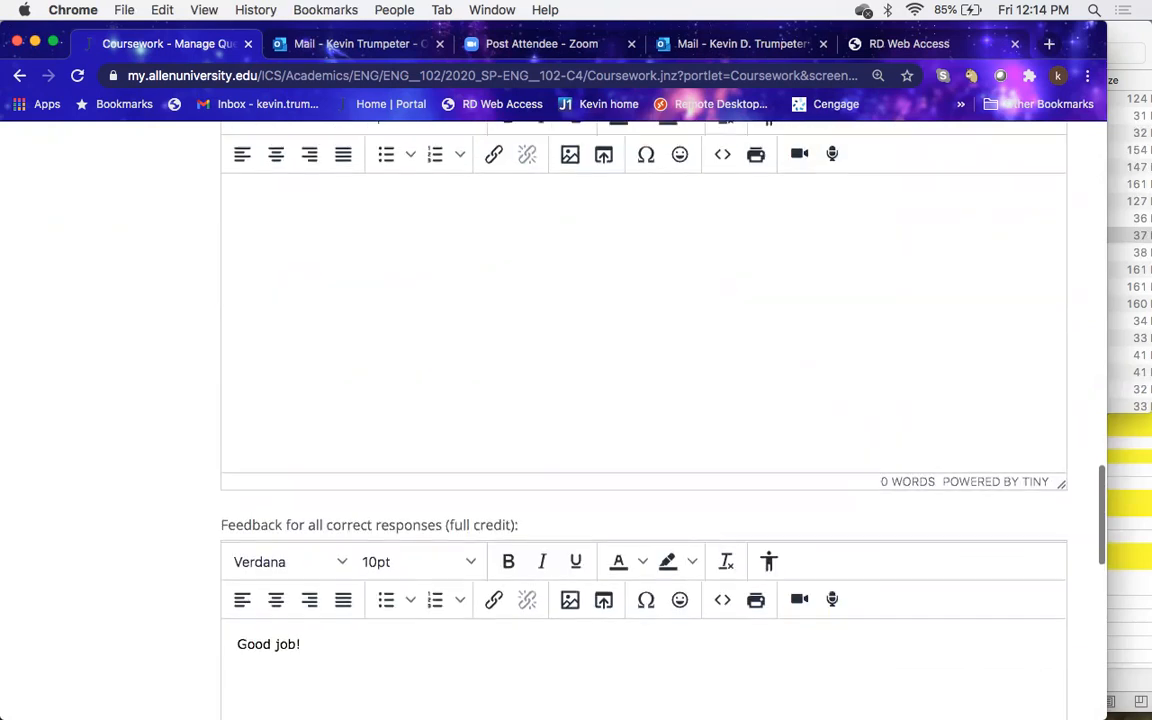
{"action": "scroll", "coordinate": [644, 400], "scroll_direction": "down", "scroll_amount": 3}
{"action": "scroll", "coordinate": [322, 517], "scroll_direction": "down", "scroll_amount": 5}
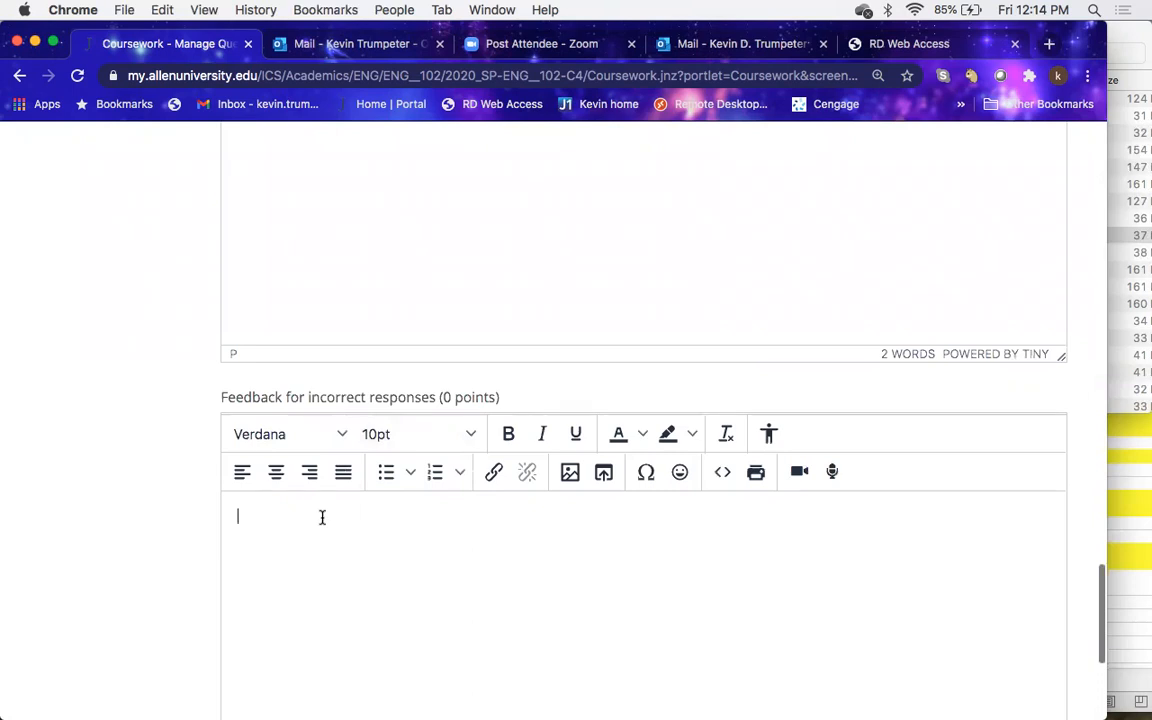
{"action": "scroll", "coordinate": [322, 517], "scroll_direction": "up", "scroll_amount": 10}
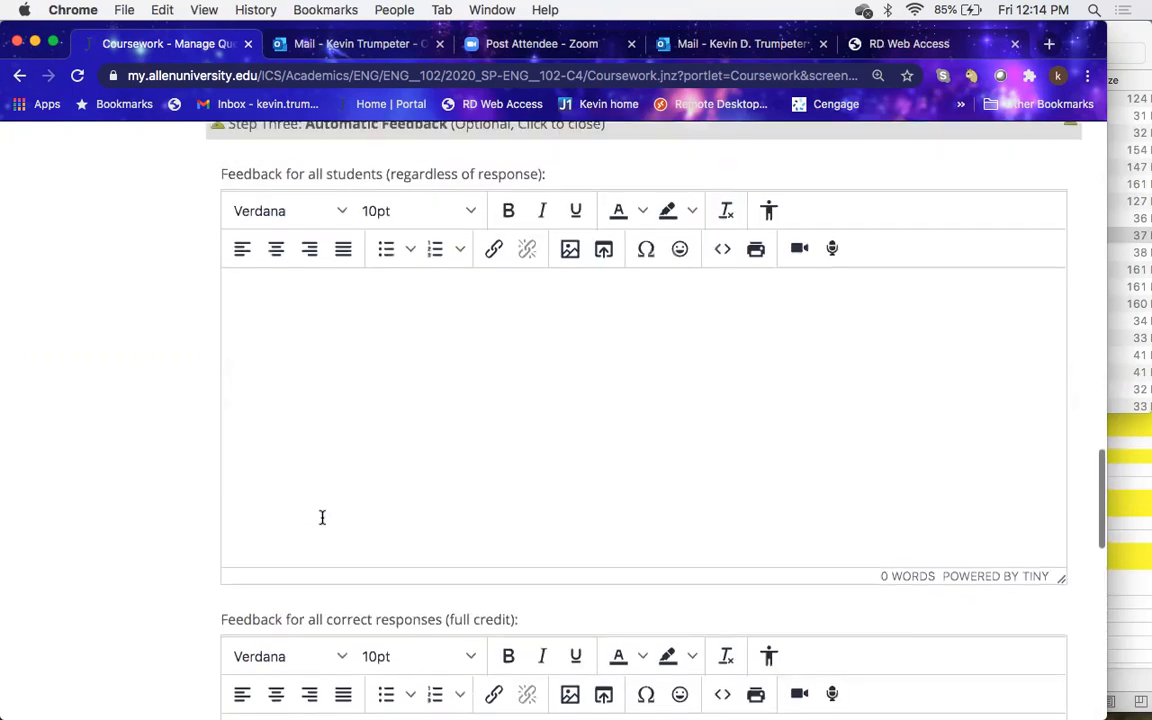
{"action": "scroll", "coordinate": [322, 522], "scroll_direction": "up", "scroll_amount": 8}
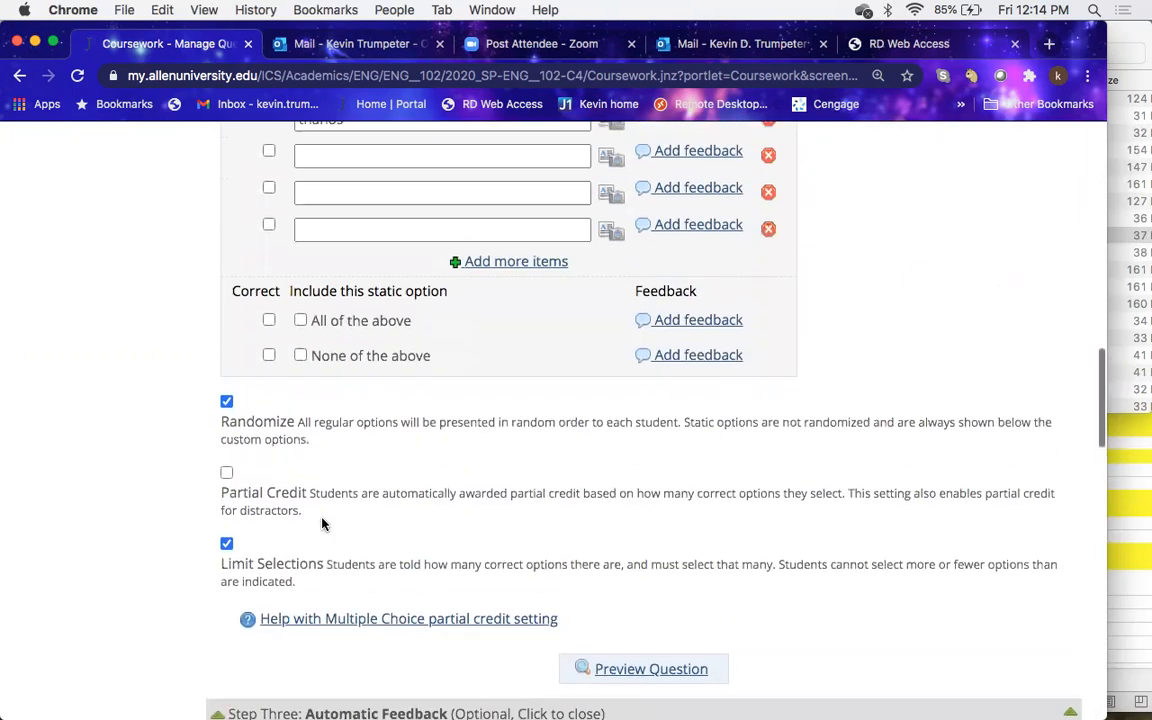
{"action": "scroll", "coordinate": [322, 522], "scroll_direction": "up", "scroll_amount": 1}
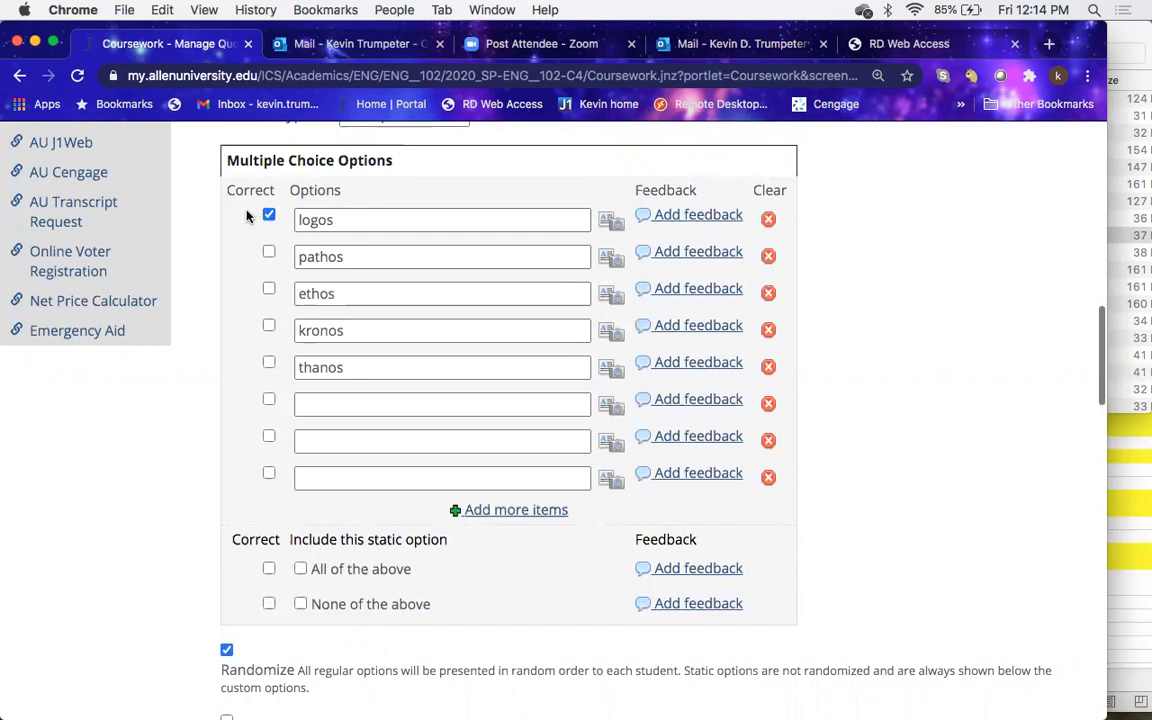
{"action": "scroll", "coordinate": [270, 400], "scroll_direction": "down", "scroll_amount": 5}
{"action": "scroll", "coordinate": [290, 560], "scroll_direction": "down", "scroll_amount": 9}
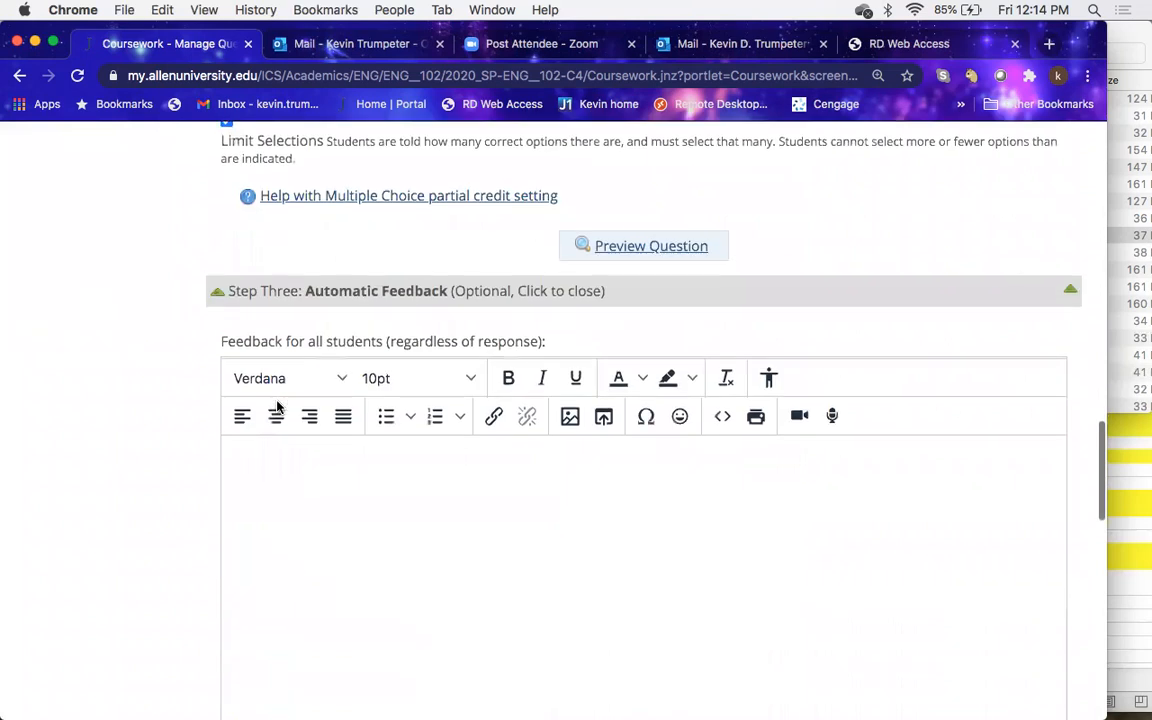
{"action": "scroll", "coordinate": [295, 563], "scroll_direction": "down", "scroll_amount": 4}
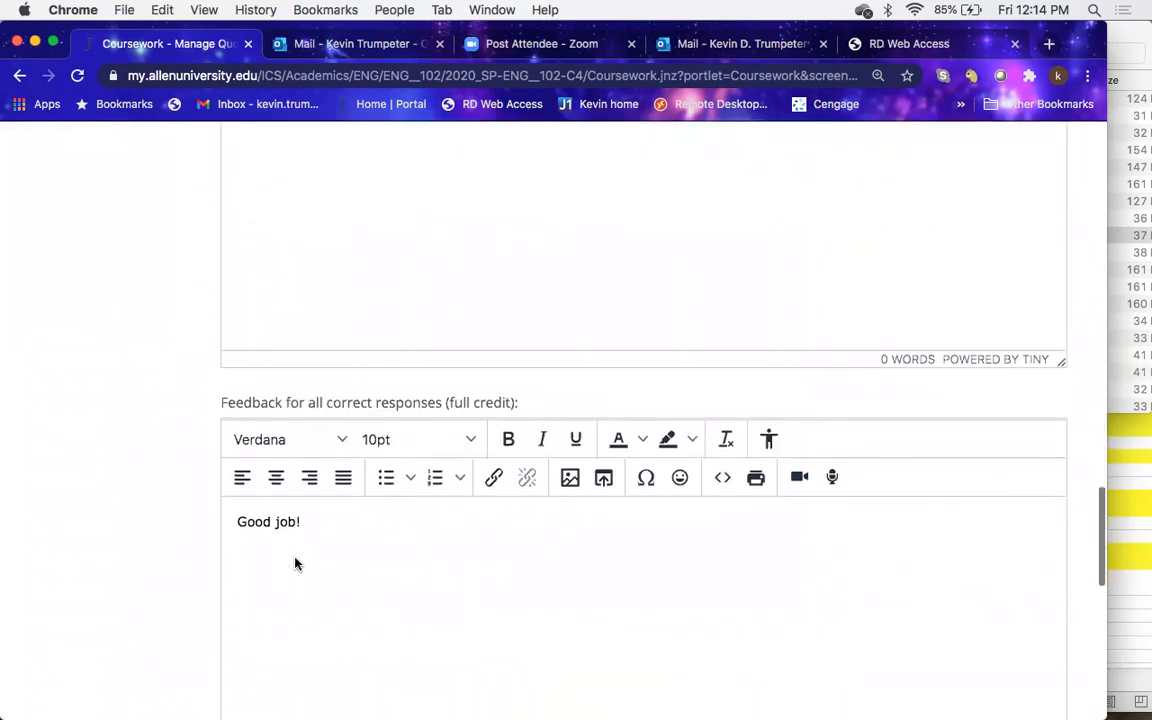
Step: Delete the "Good job!" text from Q1's feedback for all correct responses
{"action": "scroll", "coordinate": [295, 563], "scroll_direction": "down", "scroll_amount": 1}
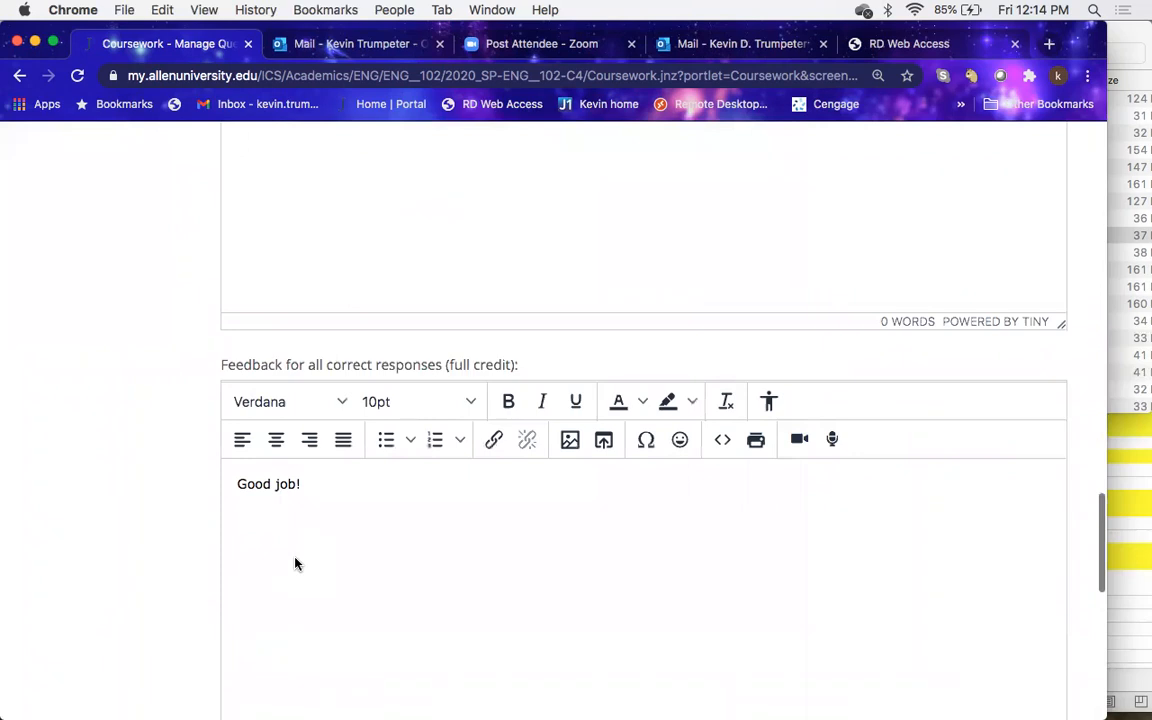
{"action": "scroll", "coordinate": [295, 563], "scroll_direction": "up", "scroll_amount": 1}
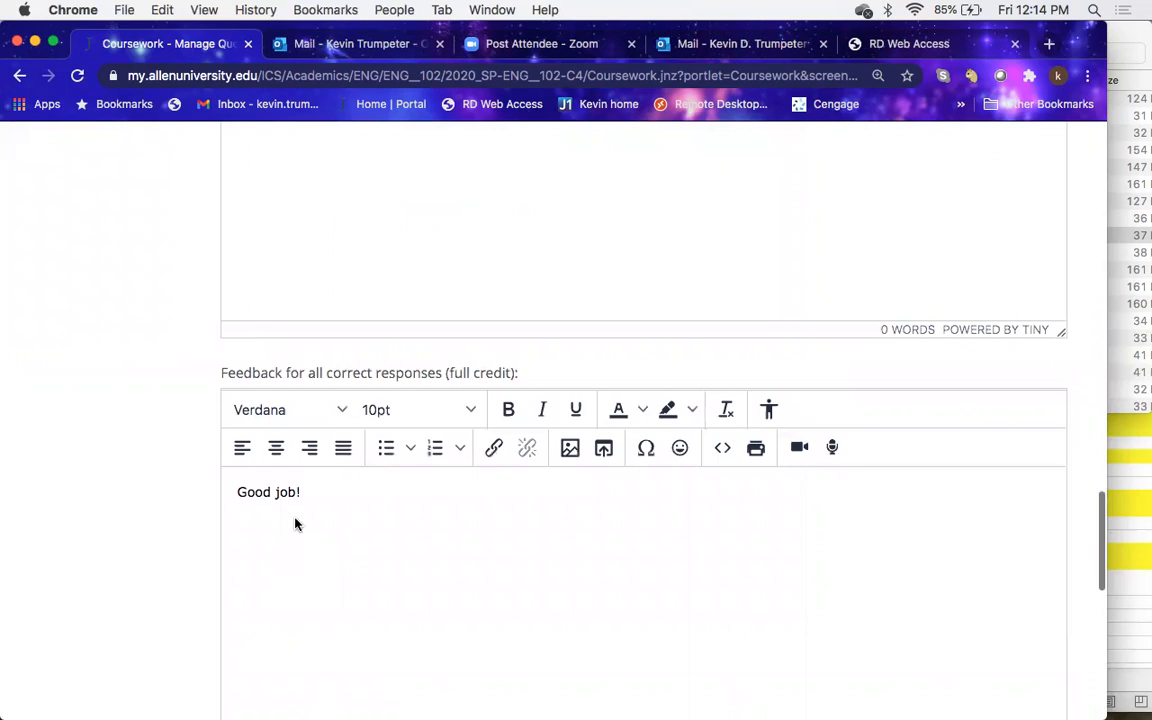
{"action": "left_click_drag", "start_coordinate": [308, 489], "coordinate": [221, 496]}
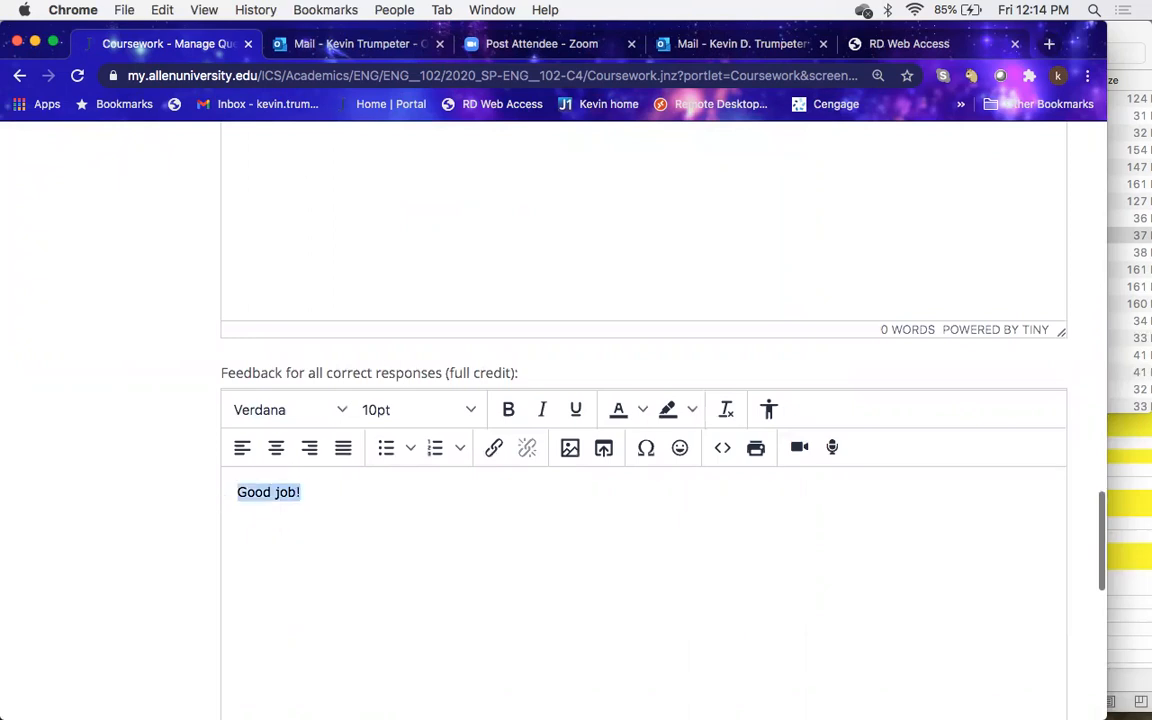
{"action": "key", "text": "BackSpace"}
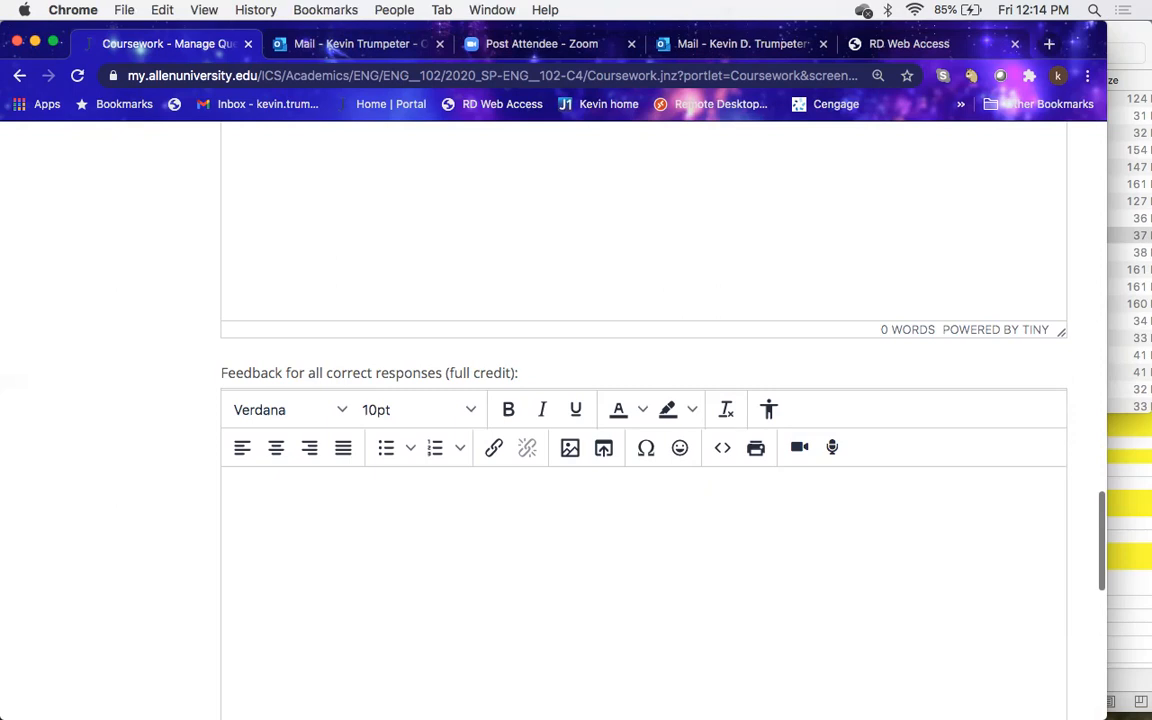
Step: Save Q1 with its incorrect-response feedback left blank, and start adding another question
{"action": "scroll", "coordinate": [216, 499], "scroll_direction": "down", "scroll_amount": 5}
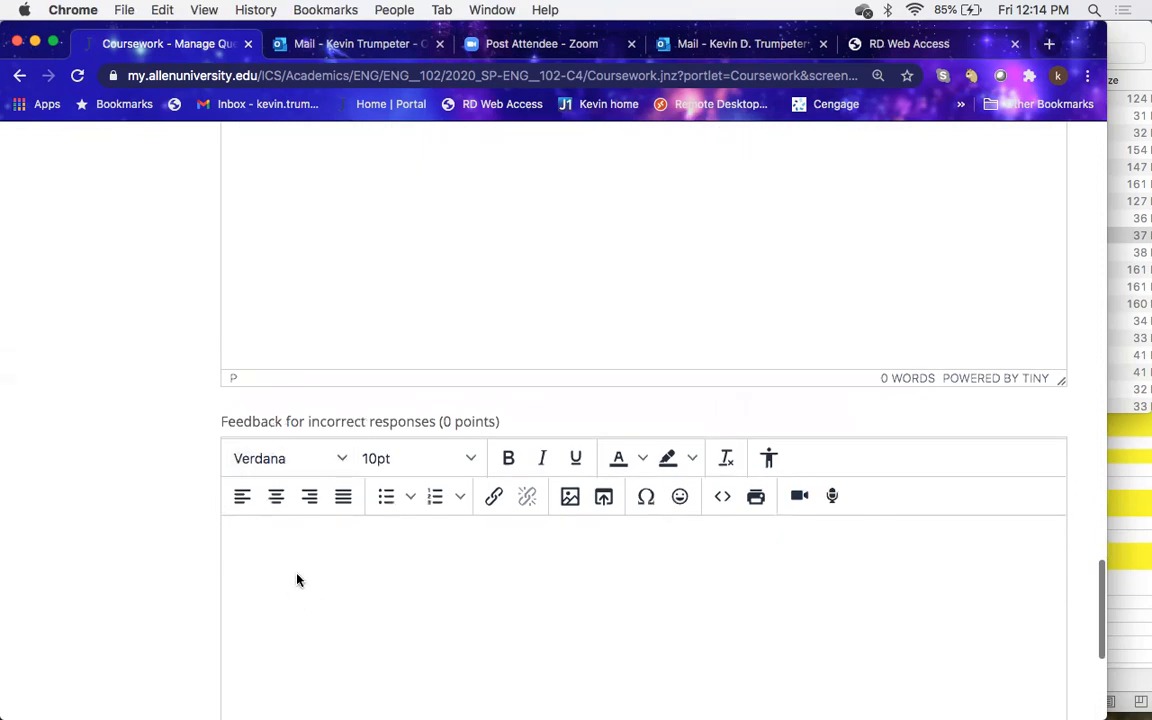
{"action": "scroll", "coordinate": [297, 580], "scroll_direction": "down", "scroll_amount": 4}
{"action": "scroll", "coordinate": [297, 580], "scroll_direction": "down", "scroll_amount": 1}
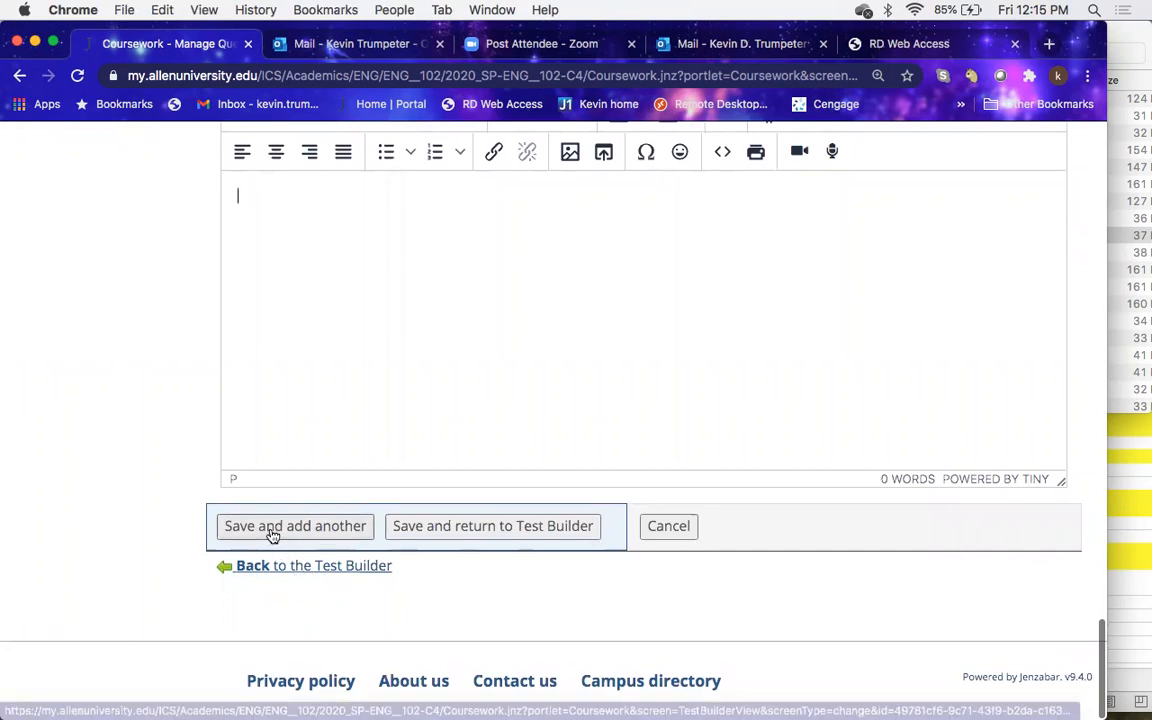
{"action": "left_click", "coordinate": [330, 530]}
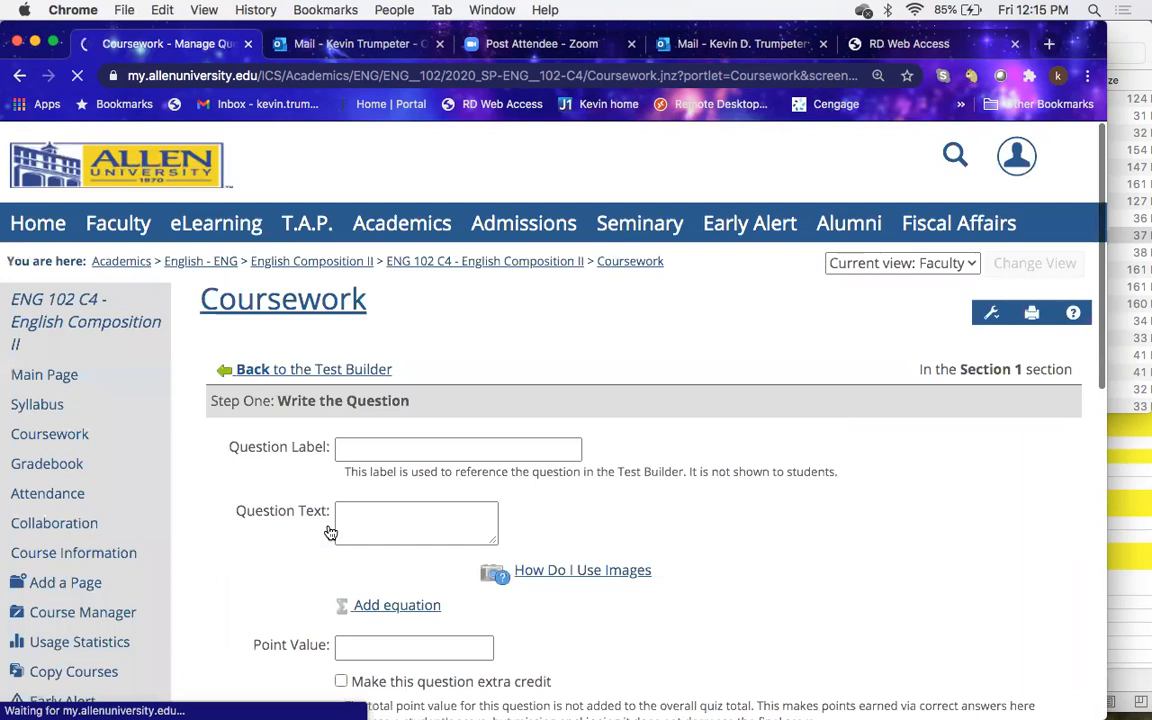
Step: Label the new question Q2 and enter its text "What is the most important mean of persuasion in your opinion."
{"action": "left_click", "coordinate": [427, 447]}
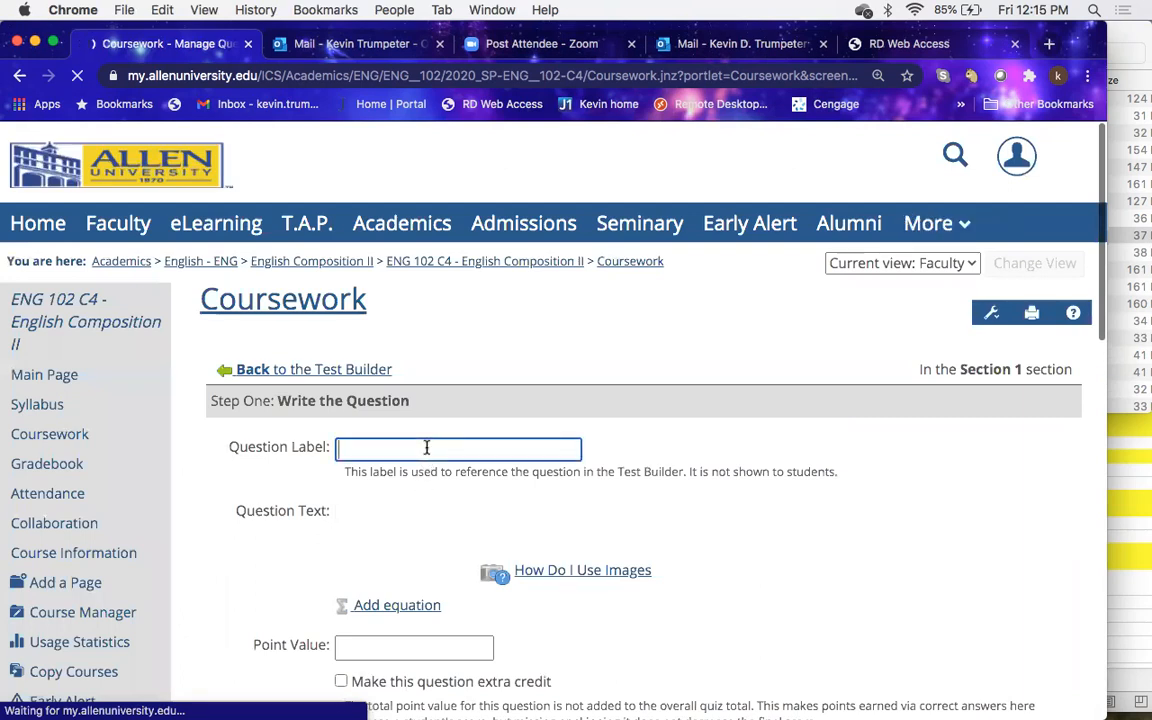
{"action": "type", "text": "Q@"}
{"action": "key", "text": "BackSpace"}
{"action": "type", "text": "2"}
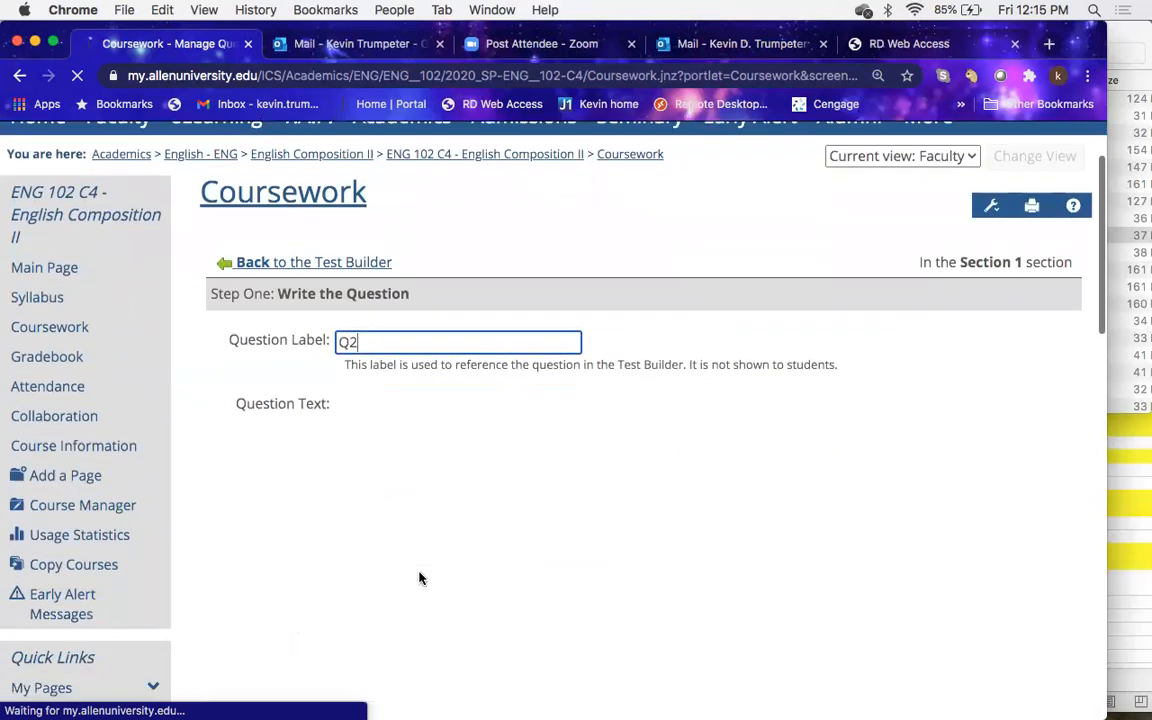
{"action": "left_click", "coordinate": [474, 383]}
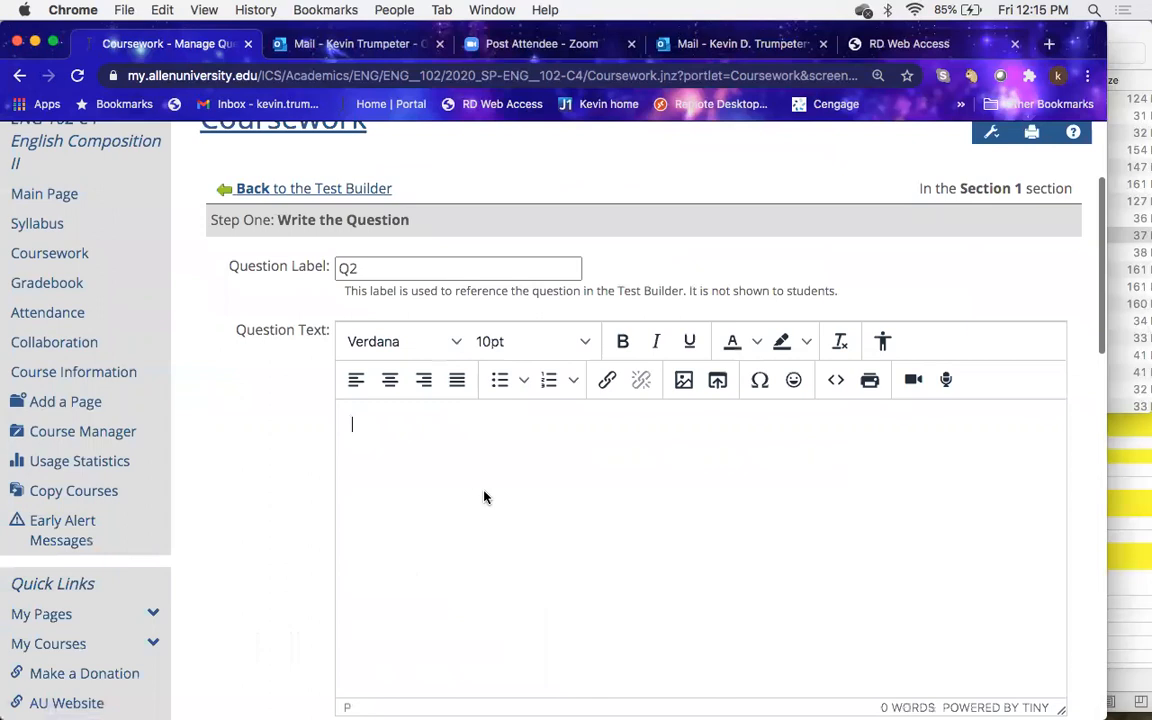
{"action": "scroll", "coordinate": [500, 543], "scroll_direction": "down", "scroll_amount": 2}
{"action": "type", "text": "Wha"}
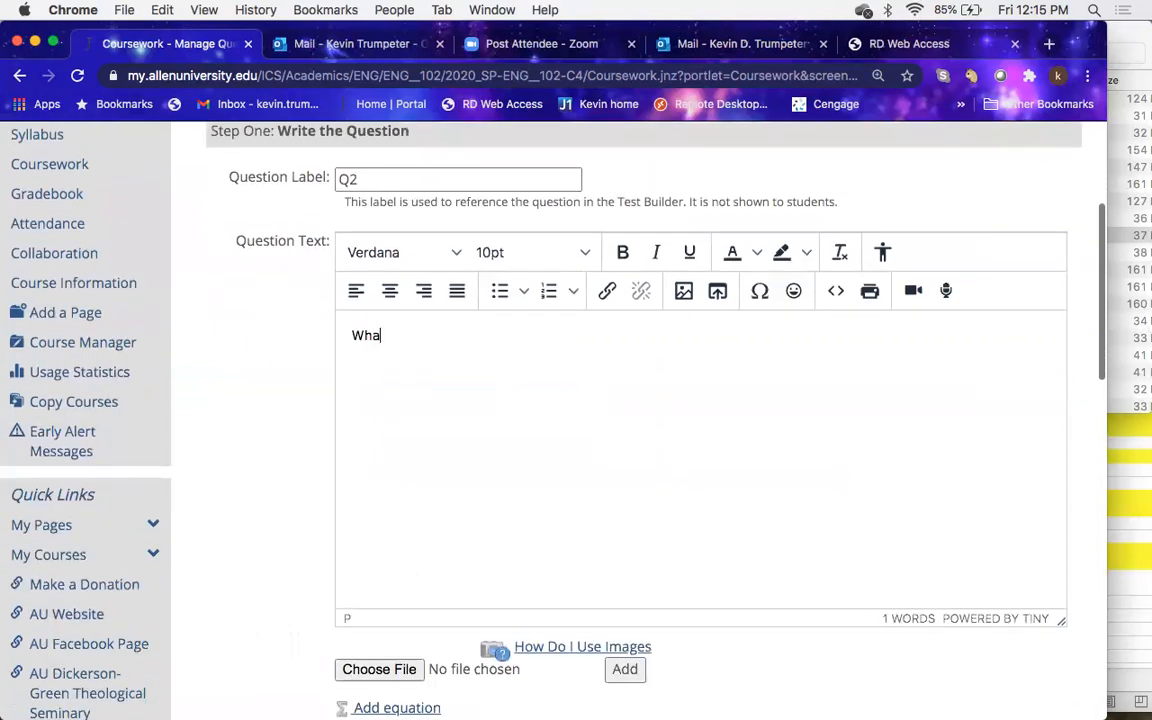
{"action": "type", "text": "t is the most important mean of persuasion in your opinion."}
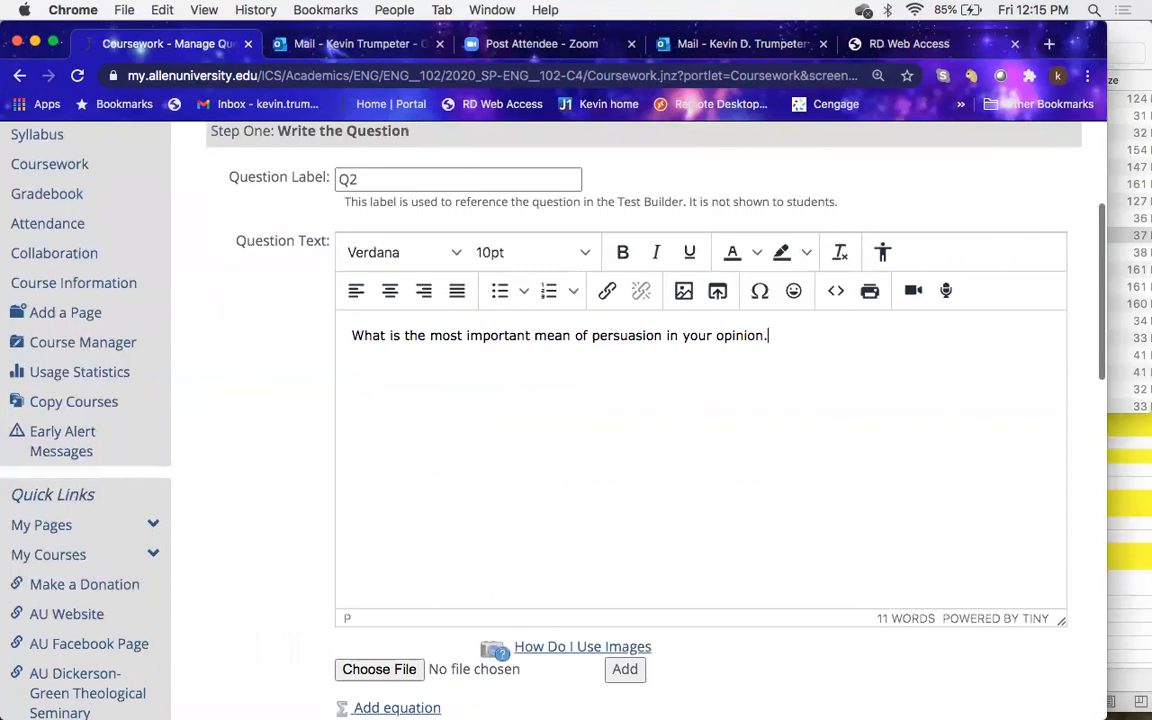
Step: Set Q2's point value to 5 and its answer type to Essay
{"action": "scroll", "coordinate": [380, 499], "scroll_direction": "down", "scroll_amount": 3}
{"action": "left_click", "coordinate": [408, 448]}
{"action": "type", "text": "5"}
{"action": "scroll", "coordinate": [408, 449], "scroll_direction": "down", "scroll_amount": 2}
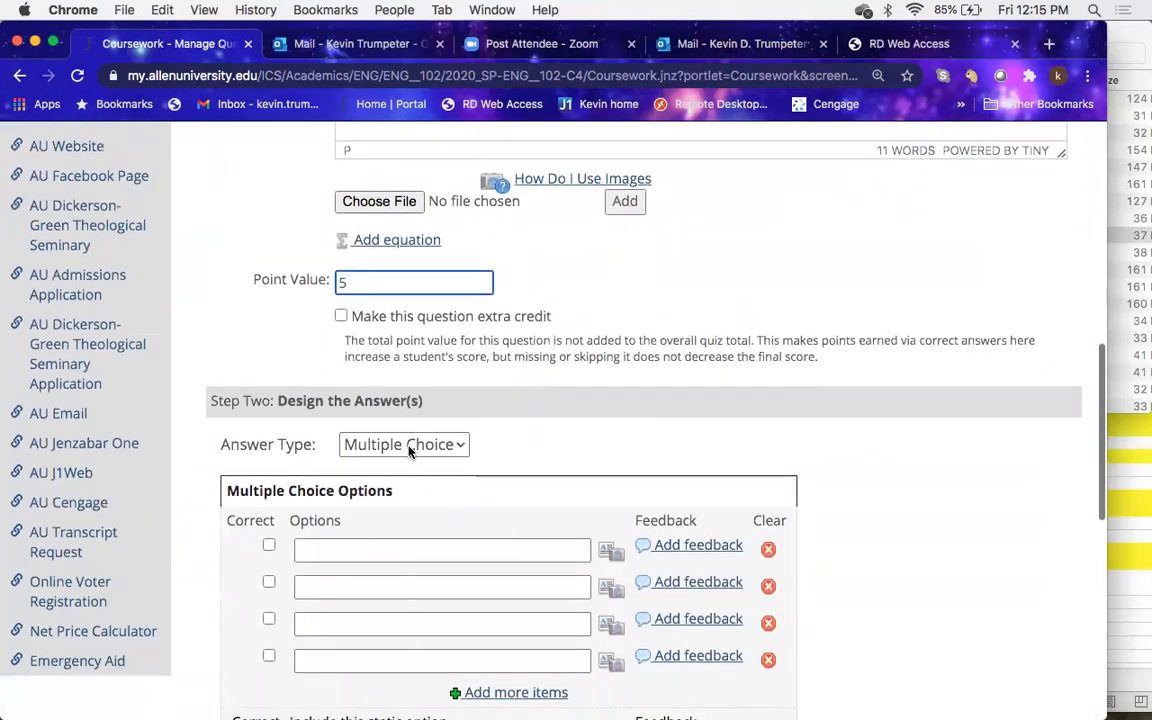
{"action": "left_click", "coordinate": [420, 447]}
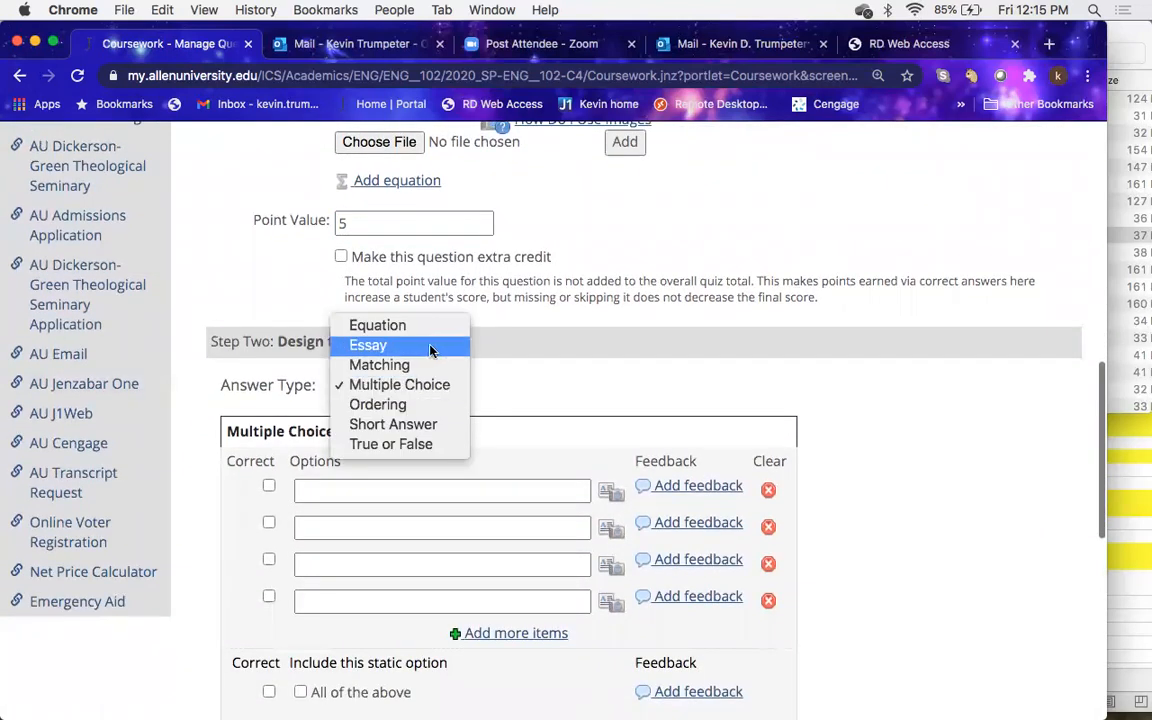
{"action": "left_click", "coordinate": [430, 347]}
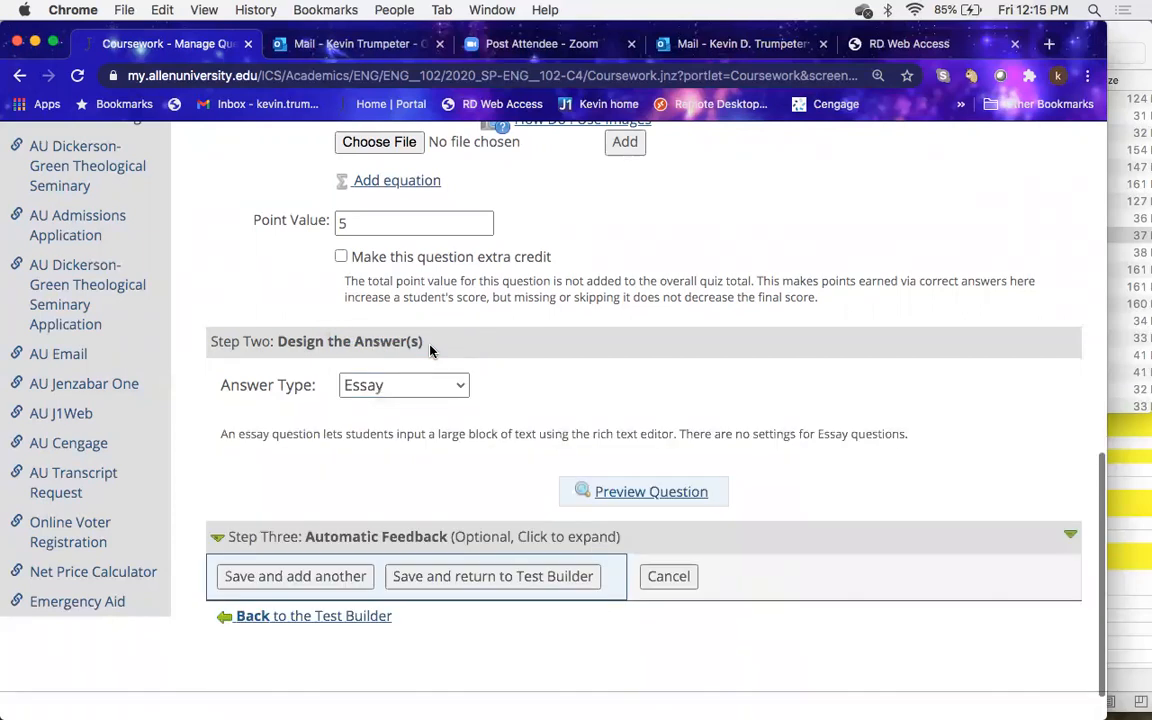
{"action": "scroll", "coordinate": [430, 344], "scroll_direction": "up", "scroll_amount": 5}
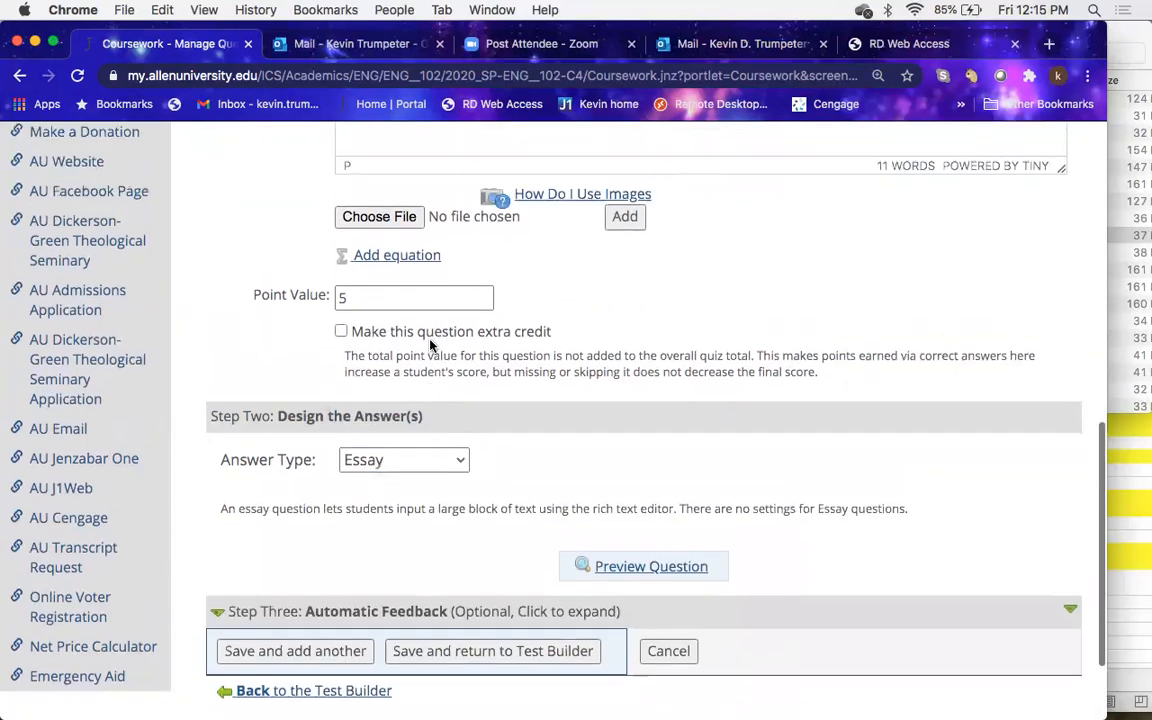
{"action": "scroll", "coordinate": [430, 344], "scroll_direction": "down", "scroll_amount": 3}
{"action": "scroll", "coordinate": [430, 344], "scroll_direction": "down", "scroll_amount": 3}
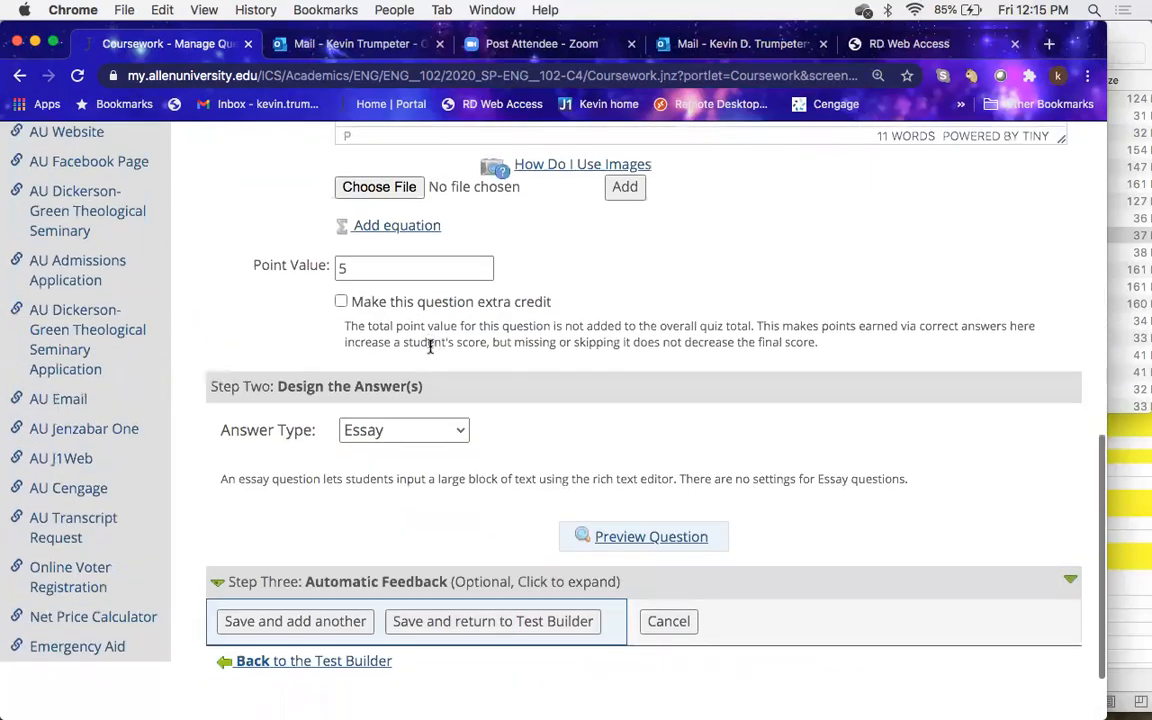
Step: Save essay question Q2 with its automatic feedback left blank and return to the Test Builder
{"action": "scroll", "coordinate": [430, 567], "scroll_direction": "down", "scroll_amount": 2}
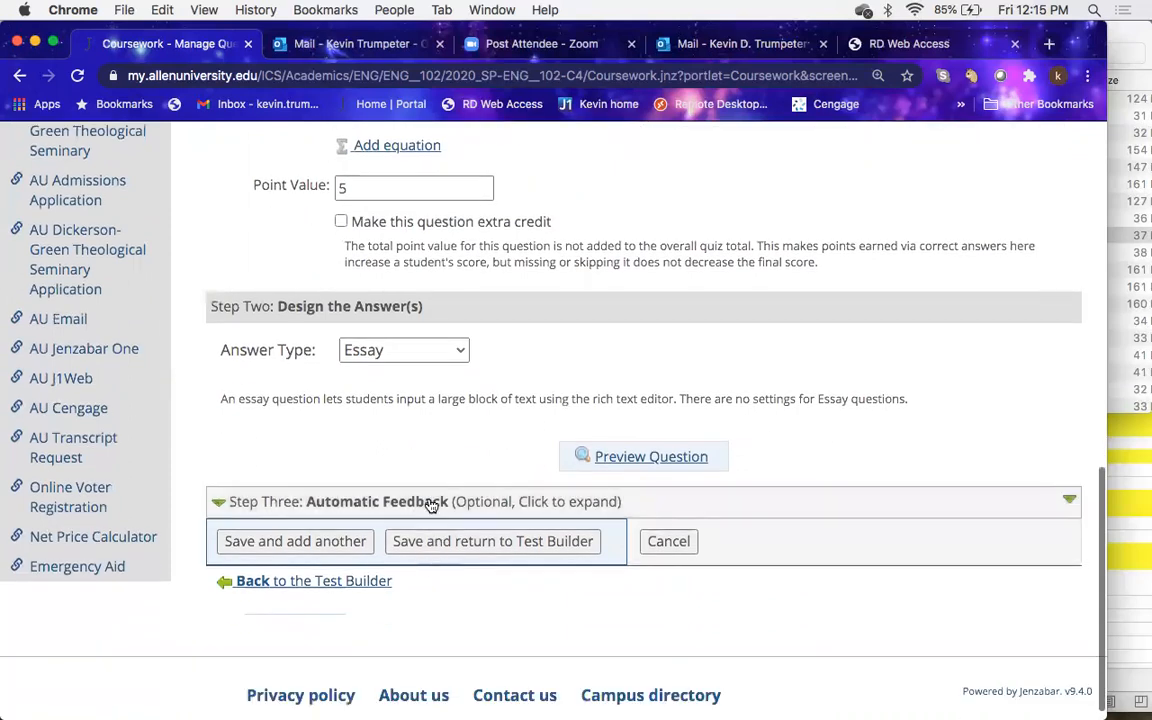
{"action": "left_click", "coordinate": [440, 501]}
{"action": "scroll", "coordinate": [427, 636], "scroll_direction": "down", "scroll_amount": 3}
{"action": "scroll", "coordinate": [425, 639], "scroll_direction": "down", "scroll_amount": 5}
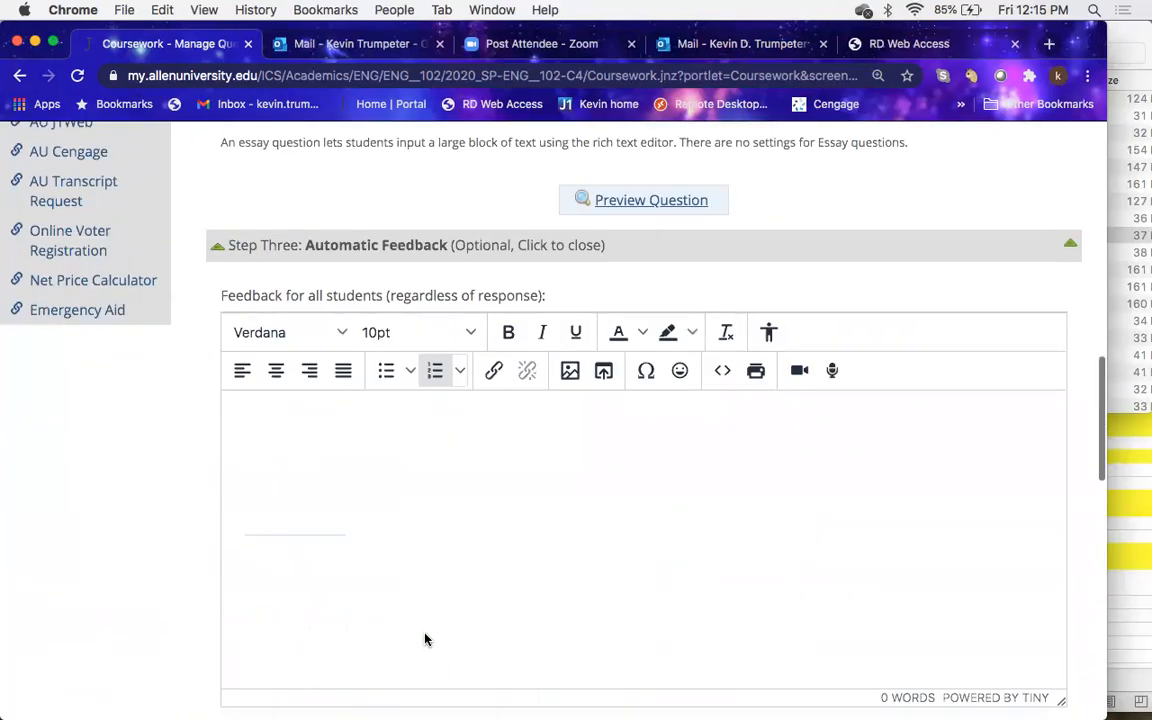
{"action": "scroll", "coordinate": [425, 639], "scroll_direction": "down", "scroll_amount": 8}
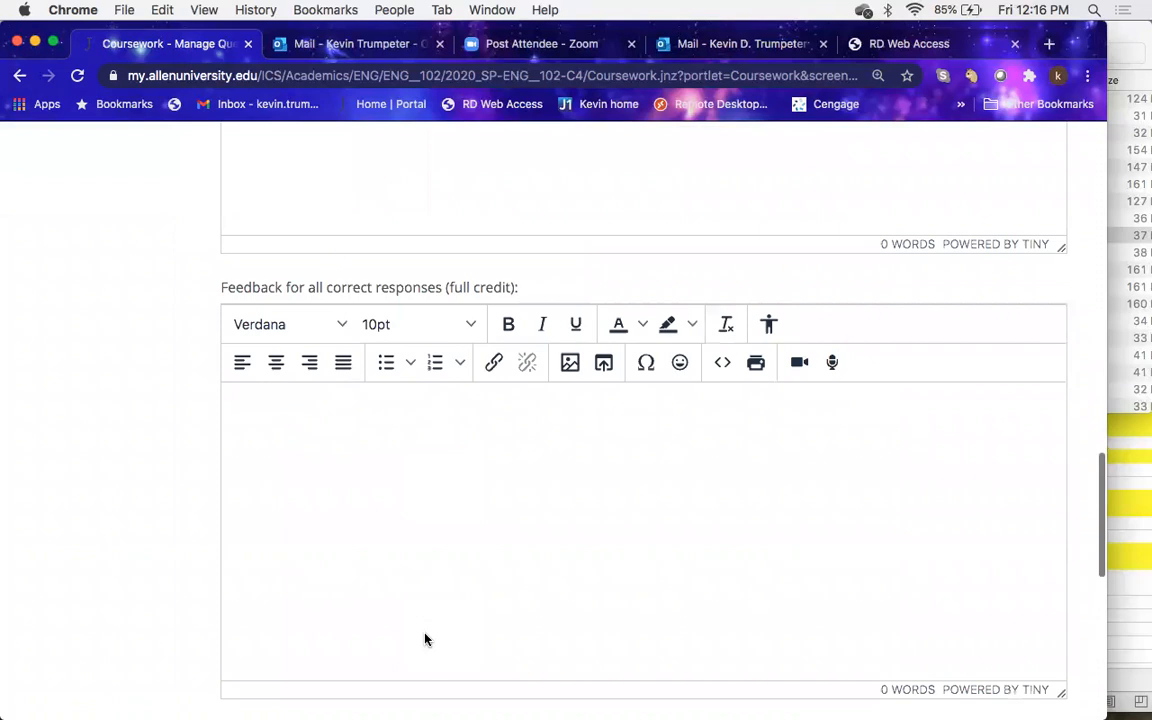
{"action": "scroll", "coordinate": [425, 638], "scroll_direction": "down", "scroll_amount": 2}
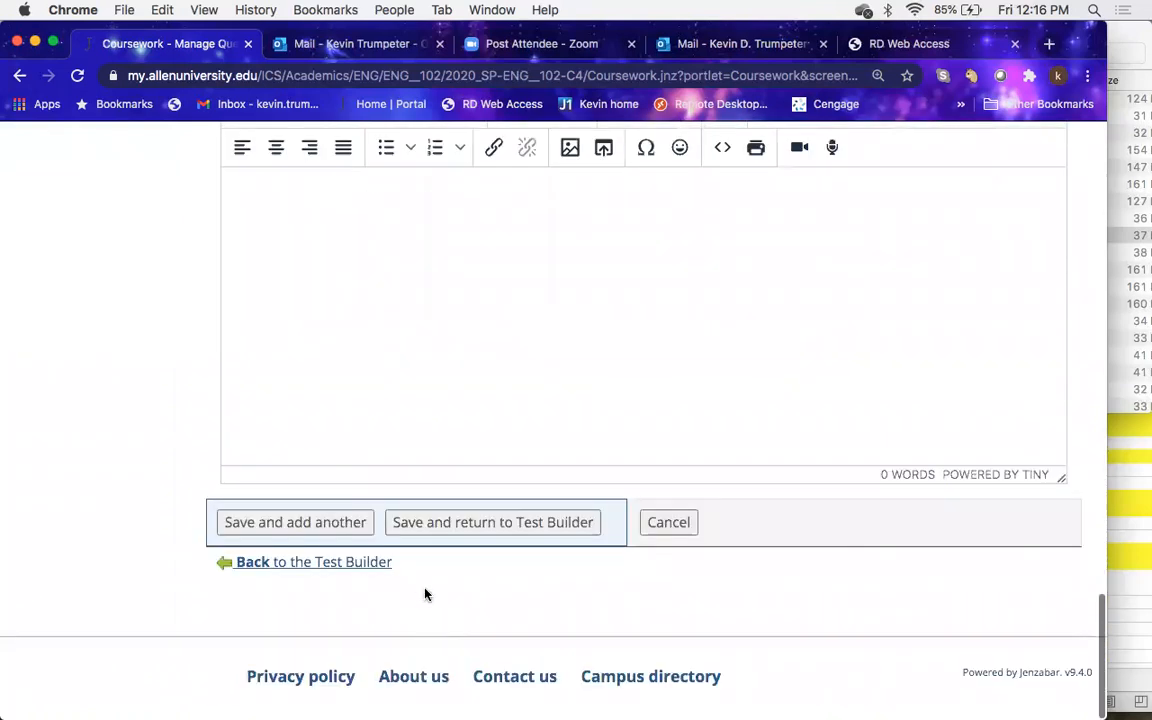
{"action": "left_click", "coordinate": [321, 535]}
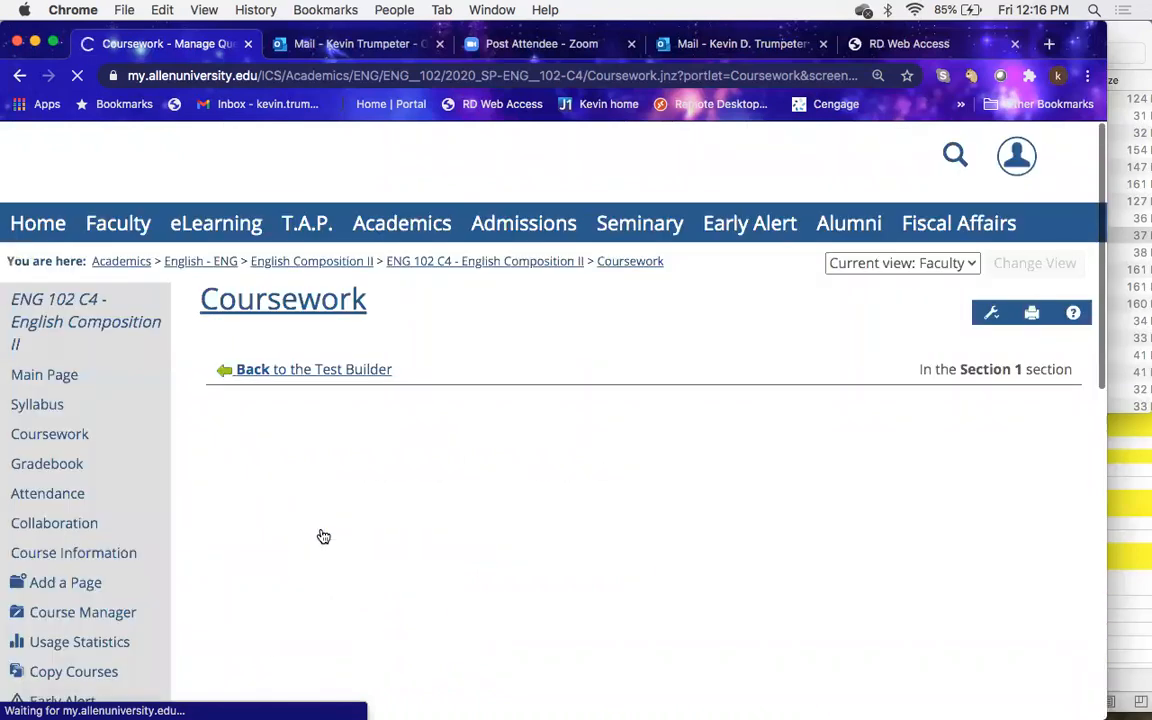
{"action": "left_click", "coordinate": [333, 371]}
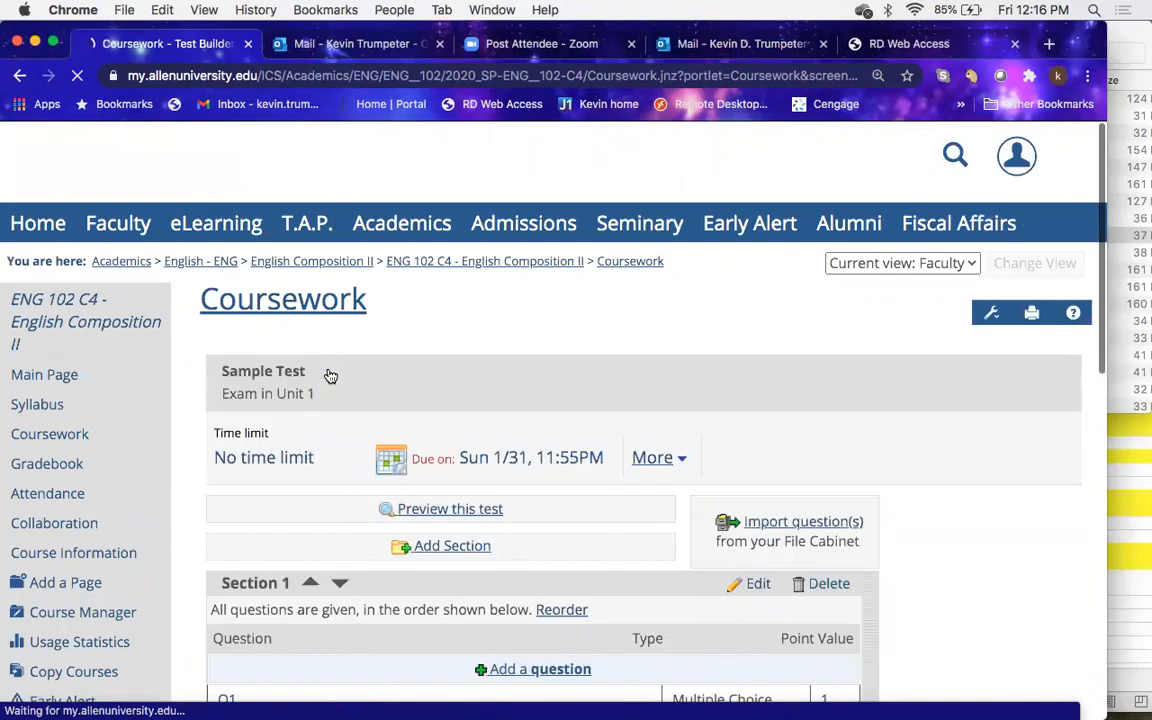
Step: Preview the Sample Test, try different answer choices for the first question, and leave logos selected
{"action": "scroll", "coordinate": [682, 405], "scroll_direction": "down", "scroll_amount": 1}
{"action": "scroll", "coordinate": [682, 405], "scroll_direction": "down", "scroll_amount": 3}
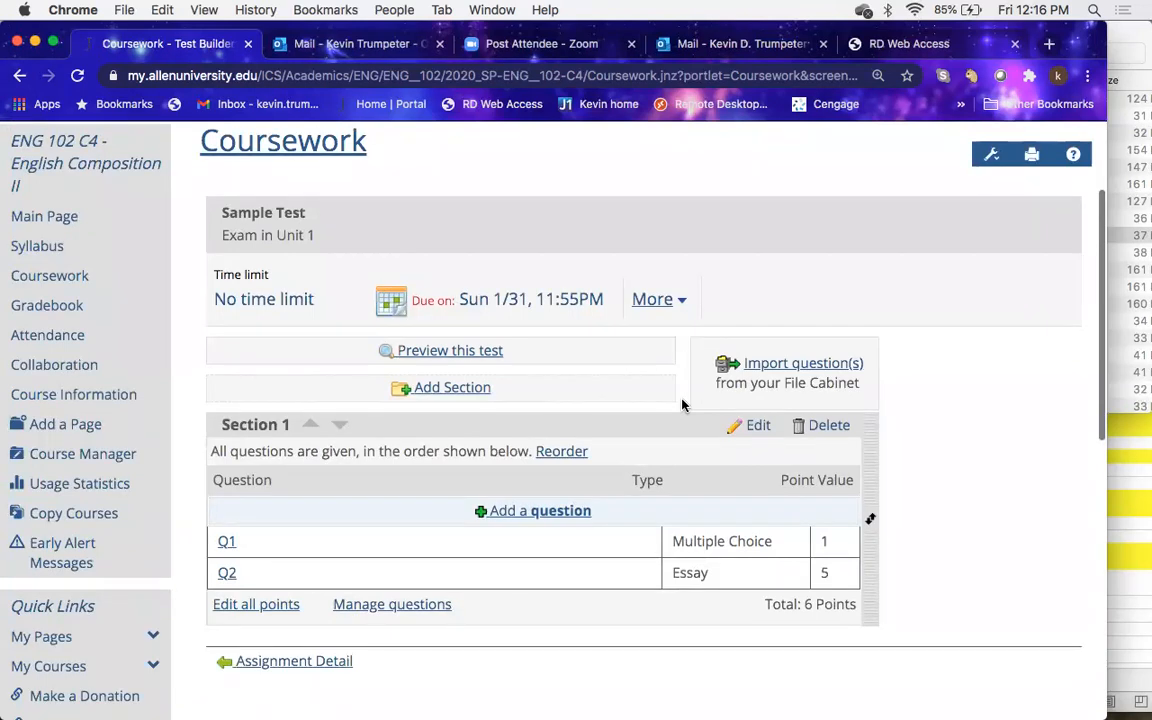
{"action": "left_click", "coordinate": [457, 354]}
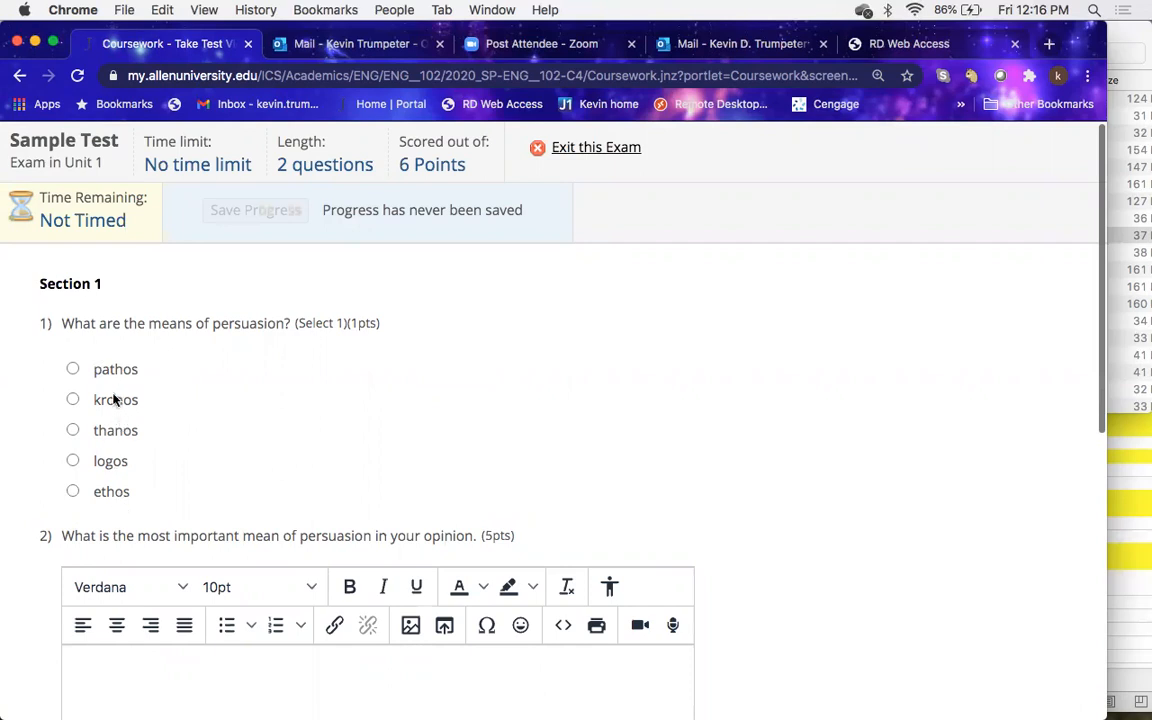
{"action": "left_click", "coordinate": [73, 461]}
{"action": "scroll", "coordinate": [208, 517], "scroll_direction": "down", "scroll_amount": 4}
{"action": "scroll", "coordinate": [208, 517], "scroll_direction": "up", "scroll_amount": 4}
{"action": "left_click", "coordinate": [72, 430]}
{"action": "left_click", "coordinate": [73, 461]}
{"action": "left_click", "coordinate": [72, 399]}
{"action": "left_click", "coordinate": [72, 461]}
Step: Answer the previewed essay question with "Logos because logic is cool."
{"action": "scroll", "coordinate": [239, 465], "scroll_direction": "down", "scroll_amount": 3}
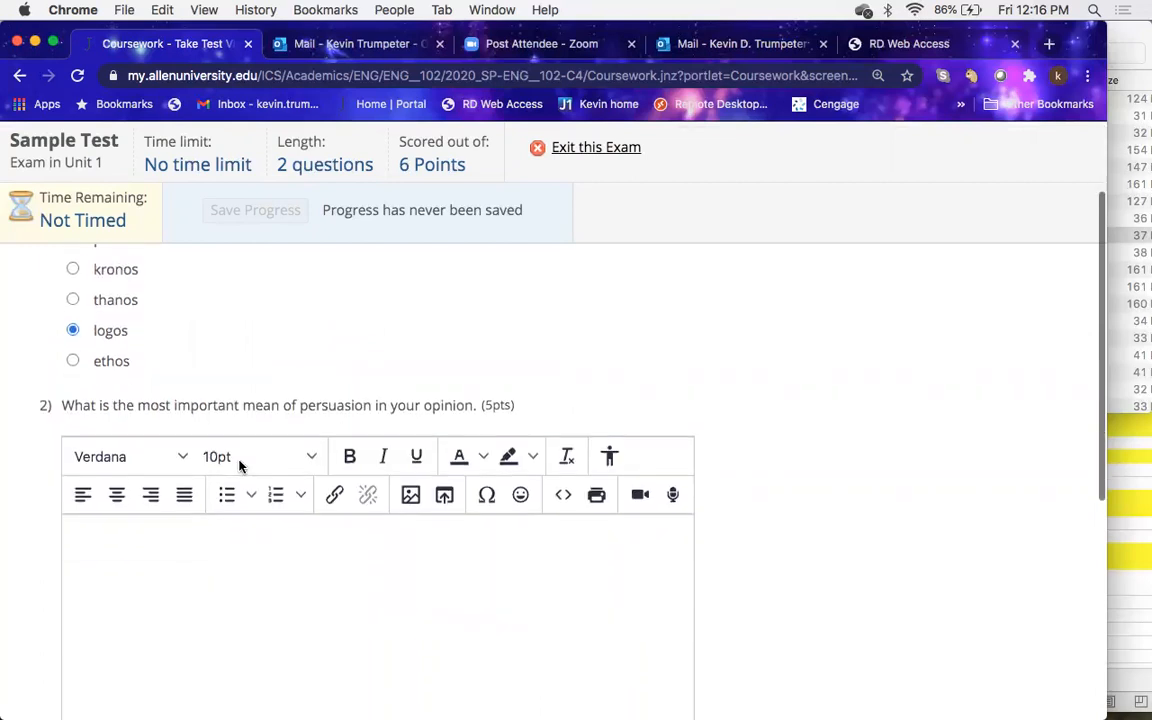
{"action": "scroll", "coordinate": [239, 465], "scroll_direction": "down", "scroll_amount": 2}
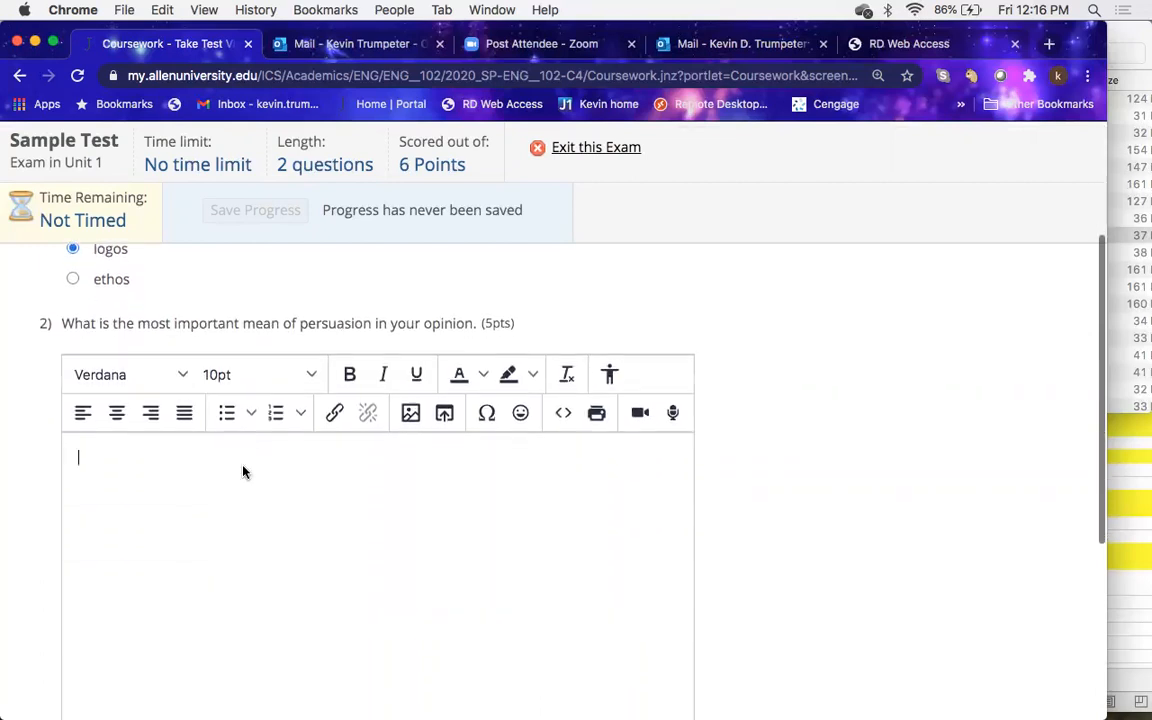
{"action": "type", "text": "Logos because lo"}
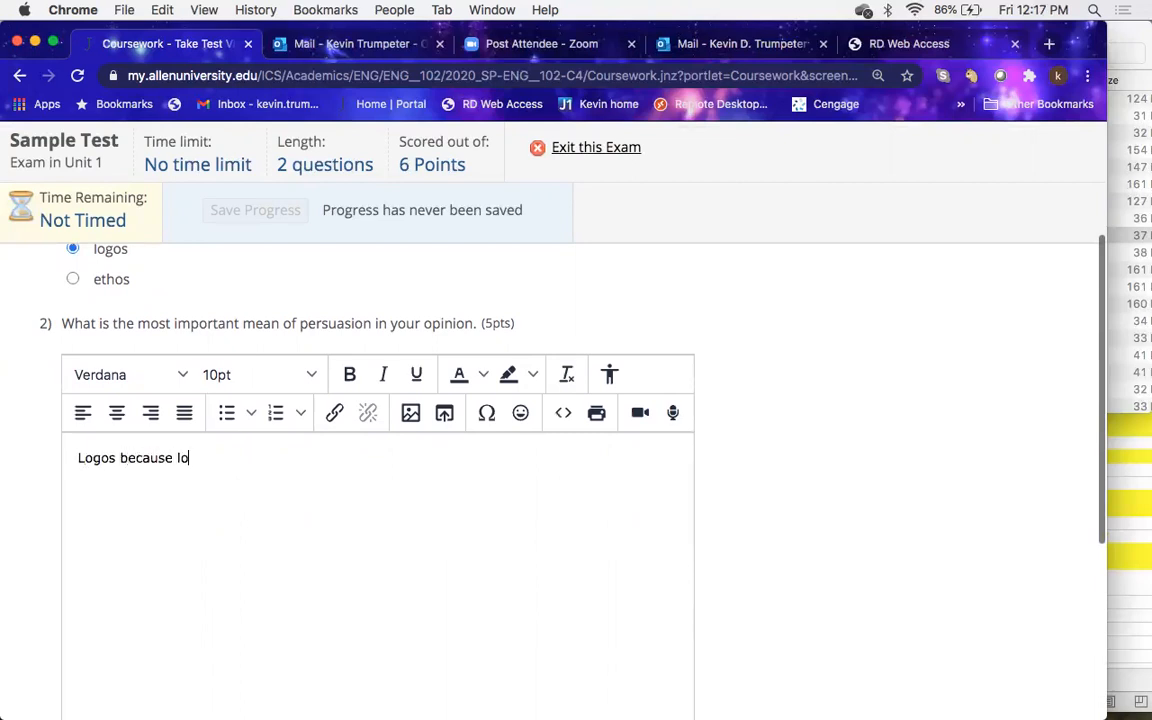
{"action": "type", "text": "gic is cool."}
Step: Look over the end of the previewed exam and exit it without submitting
{"action": "scroll", "coordinate": [576, 450], "scroll_direction": "down", "scroll_amount": 2}
{"action": "scroll", "coordinate": [576, 450], "scroll_direction": "down", "scroll_amount": 4}
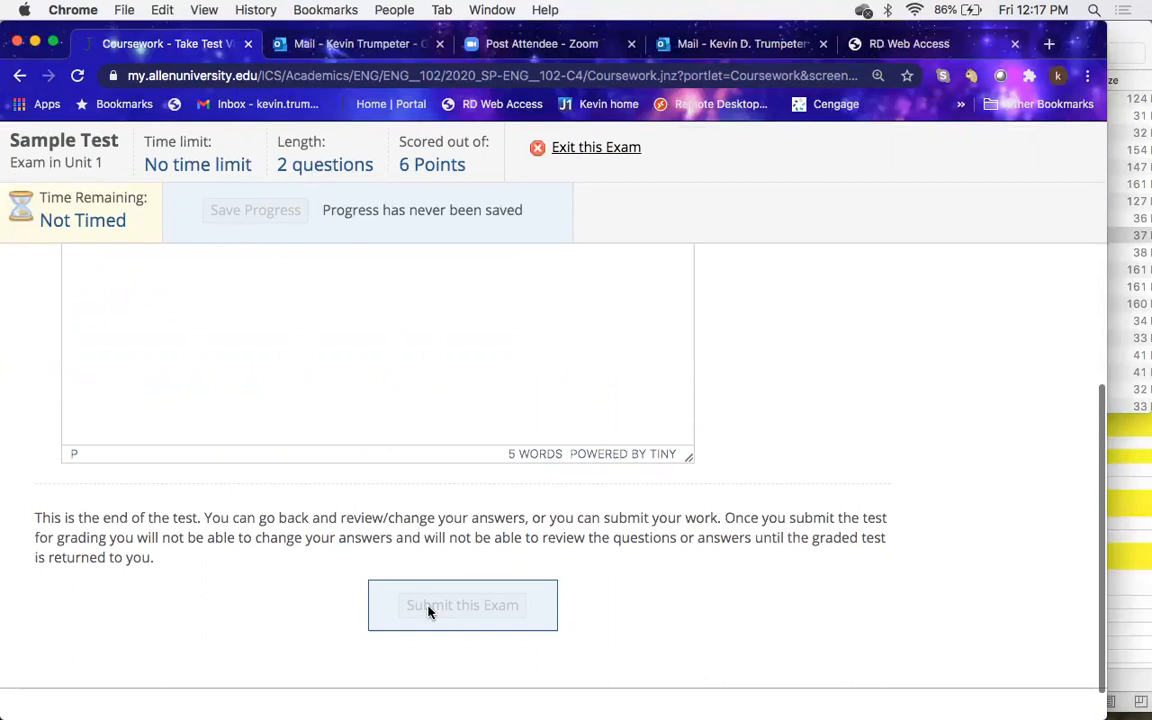
{"action": "scroll", "coordinate": [428, 612], "scroll_direction": "up", "scroll_amount": 10}
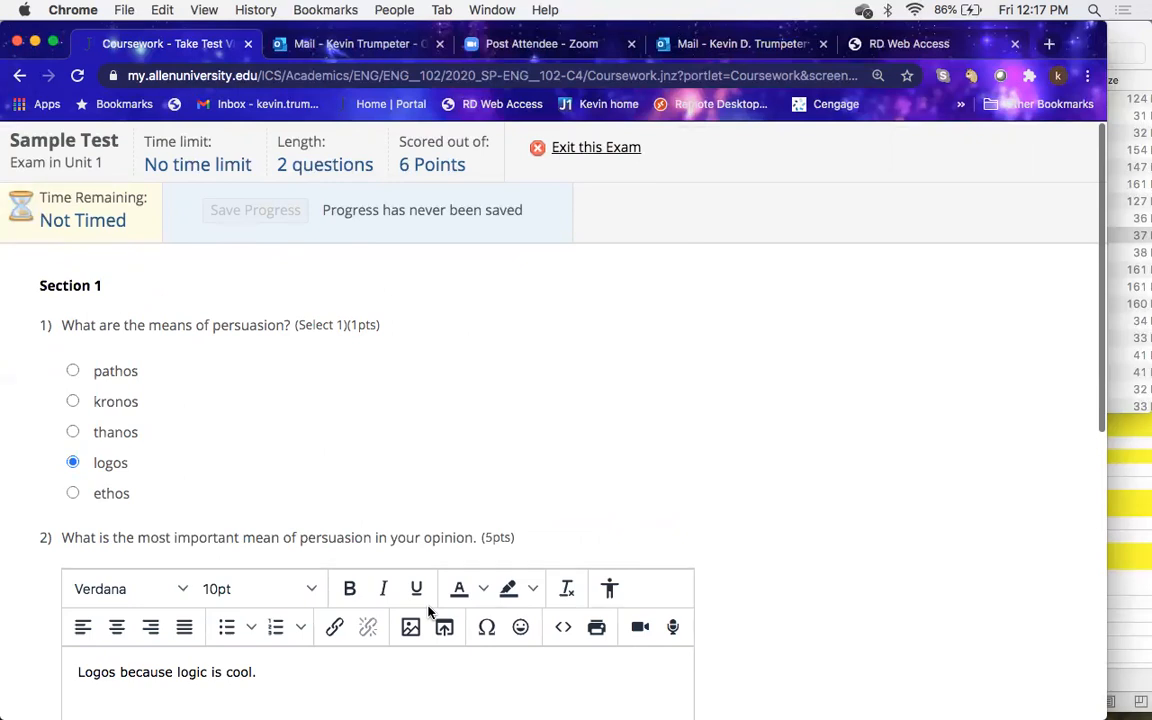
{"action": "left_click", "coordinate": [571, 158]}
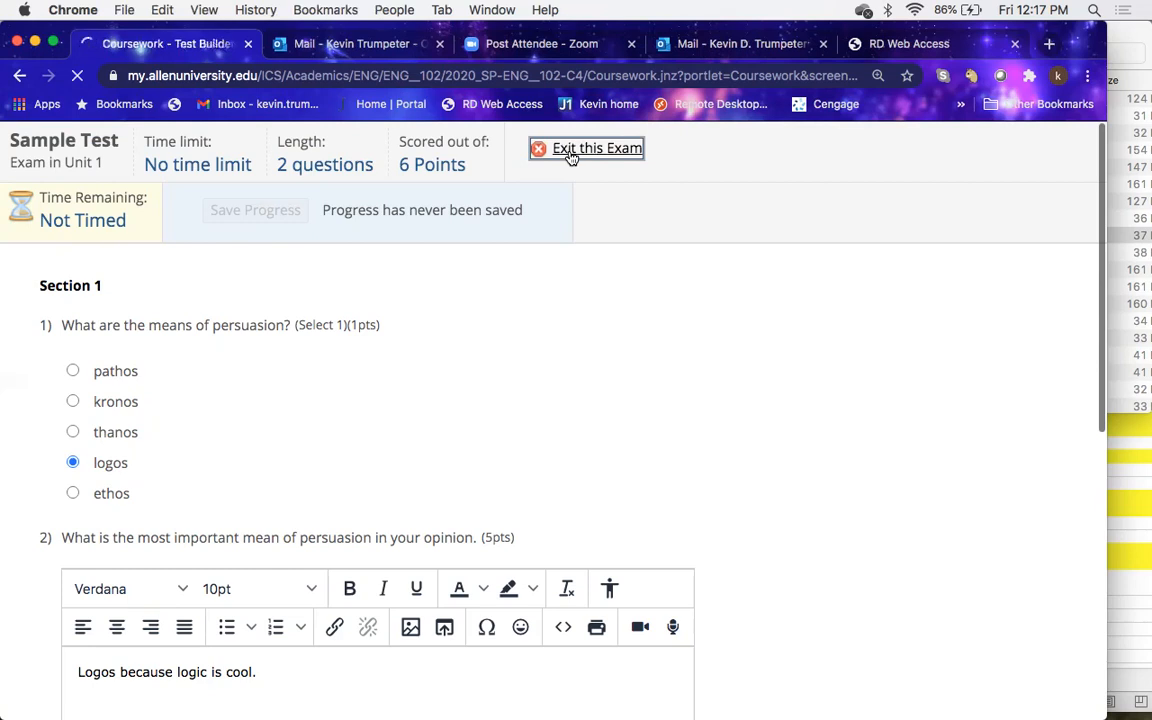
Step: Reorder Section 1 by moving Q2 above Q1, and restore Q1 to first place
{"action": "scroll", "coordinate": [627, 432], "scroll_direction": "down", "scroll_amount": 5}
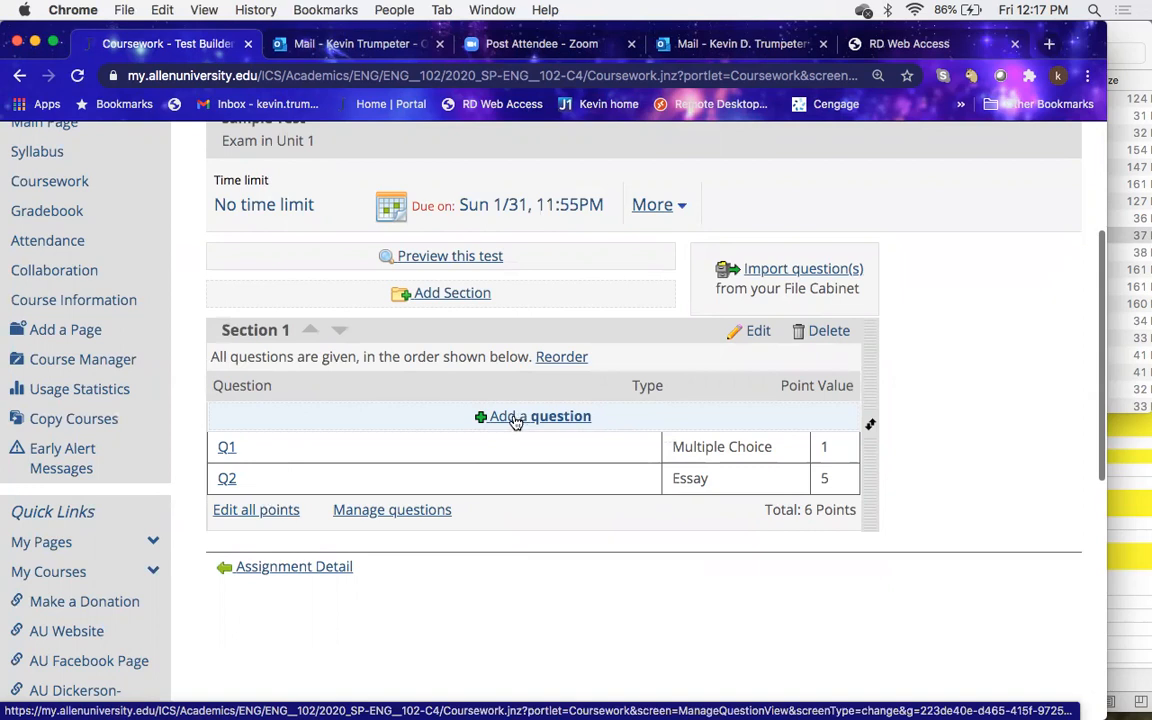
{"action": "left_click", "coordinate": [568, 357]}
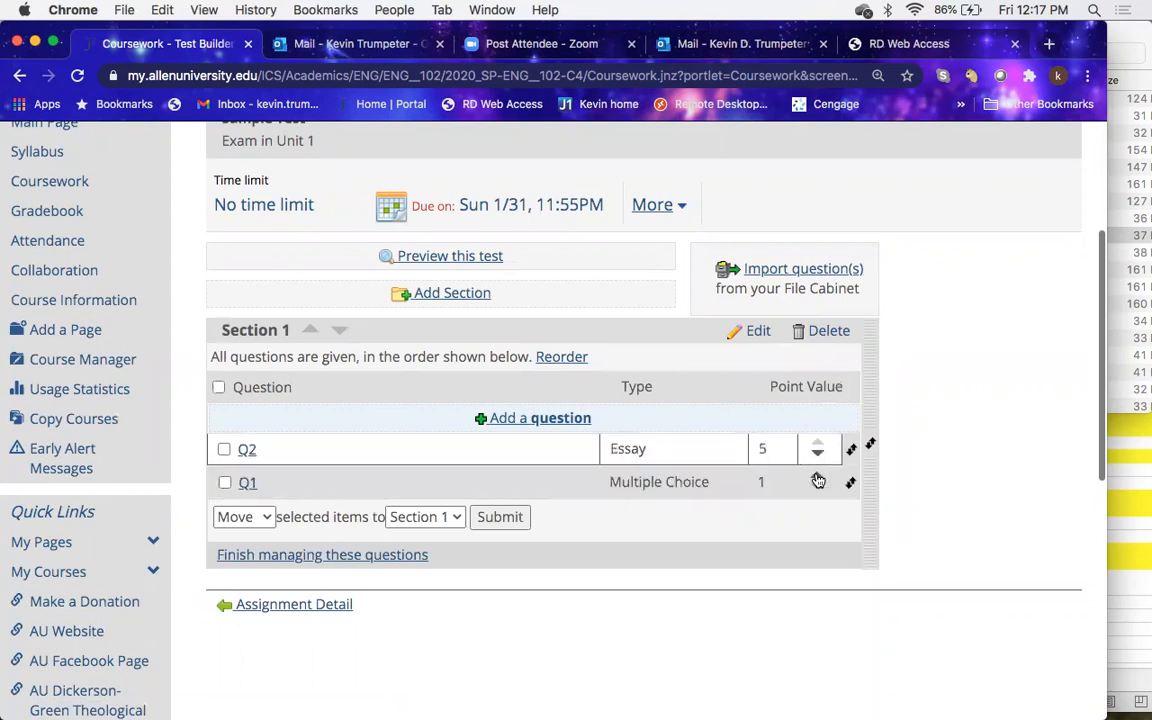
{"action": "left_click", "coordinate": [817, 451]}
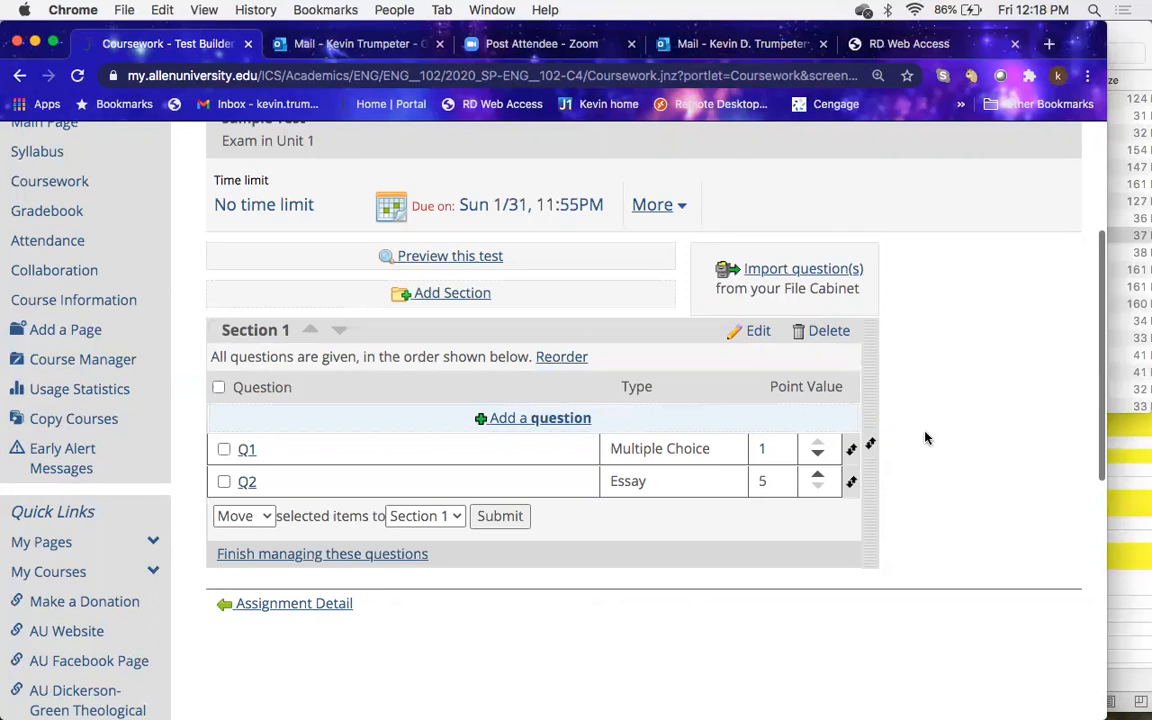
Step: Add a new section to the Sample Test and name it "Multiple Choice"
{"action": "left_click", "coordinate": [465, 297]}
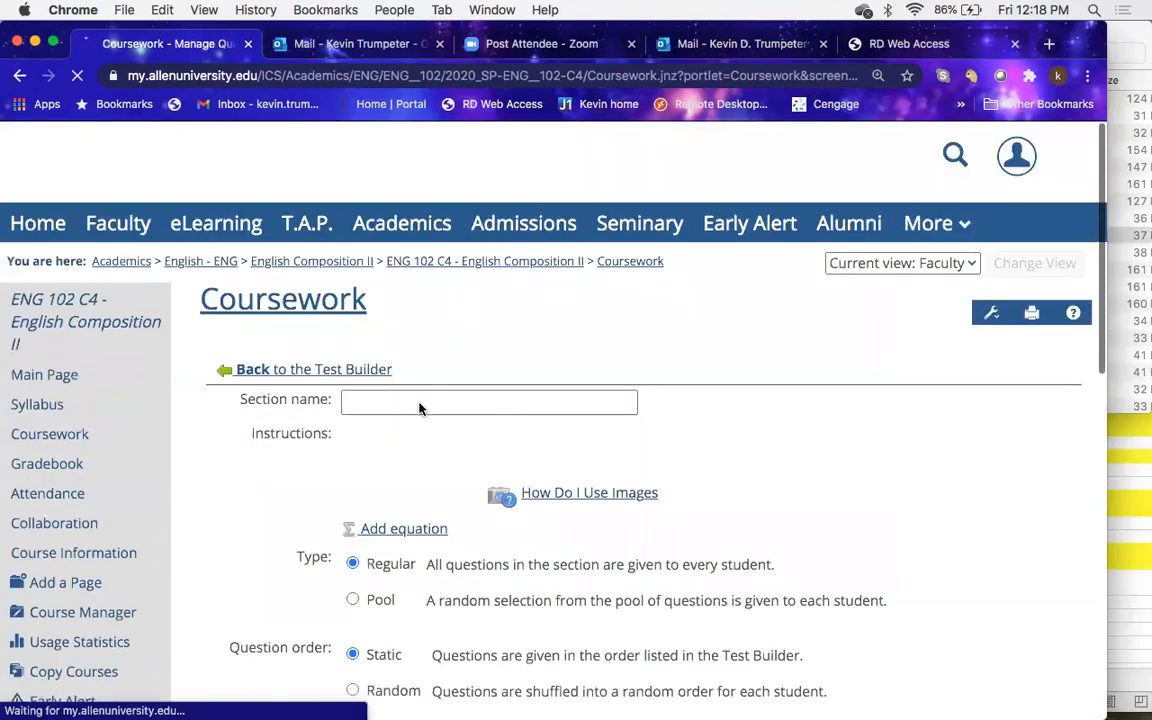
{"action": "left_click", "coordinate": [419, 403]}
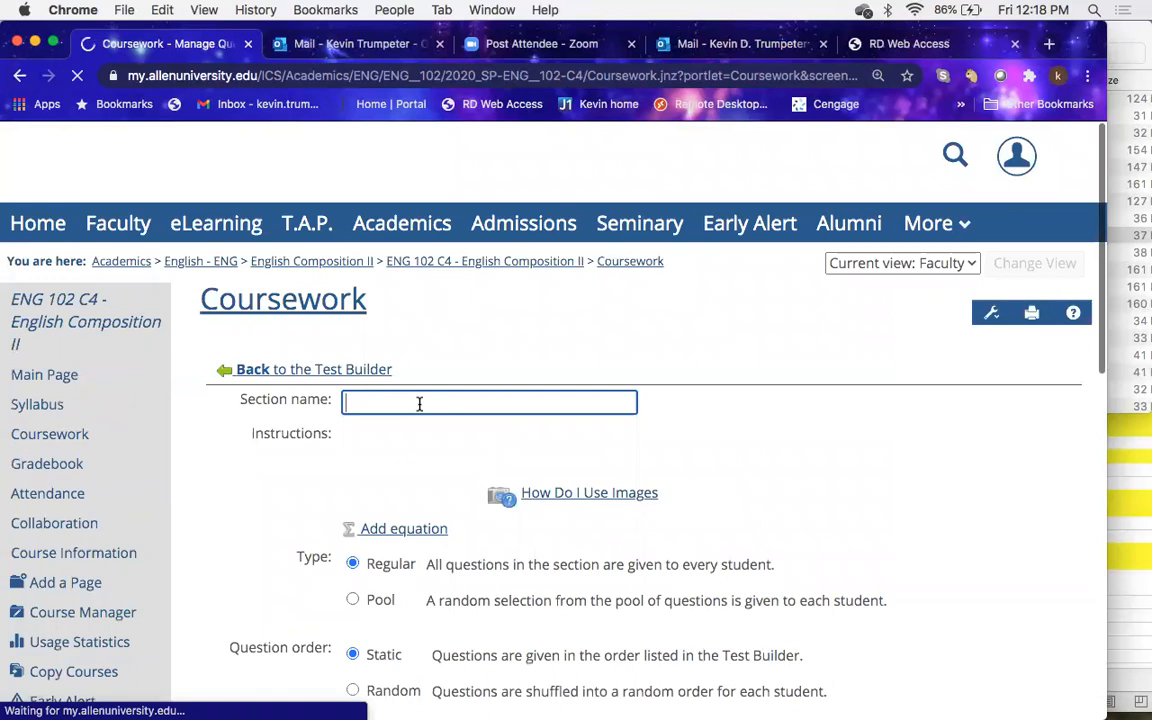
{"action": "type", "text": "Mult"}
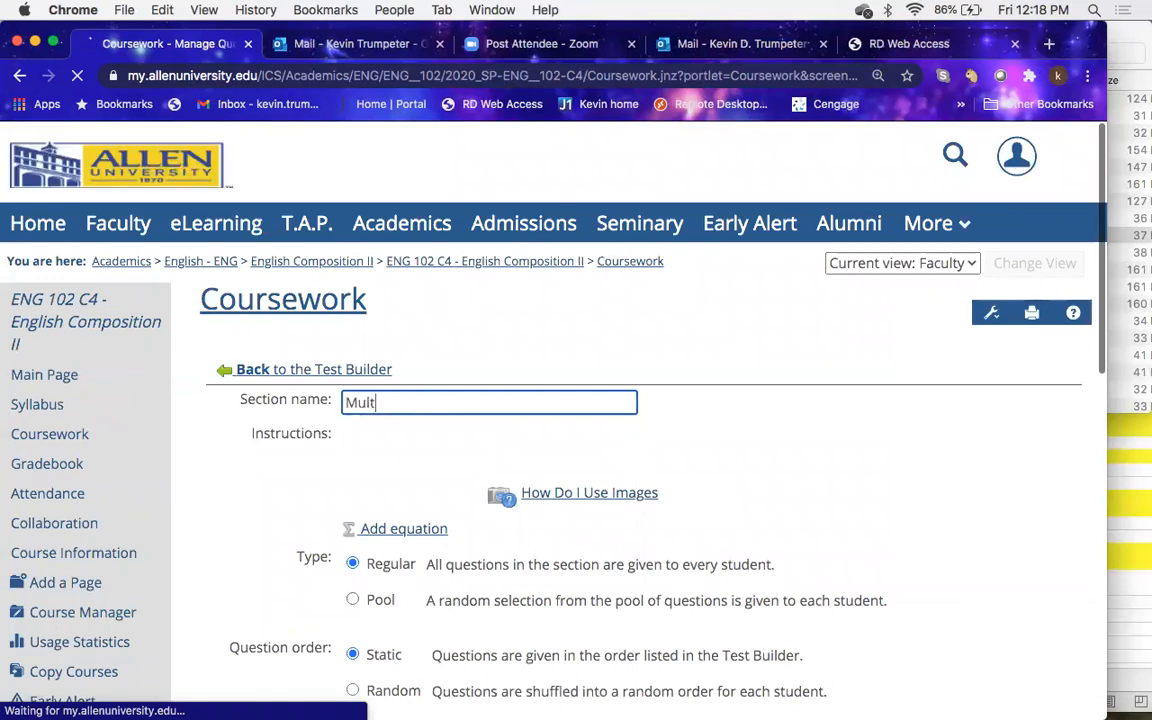
{"action": "type", "text": "iple Cho"}
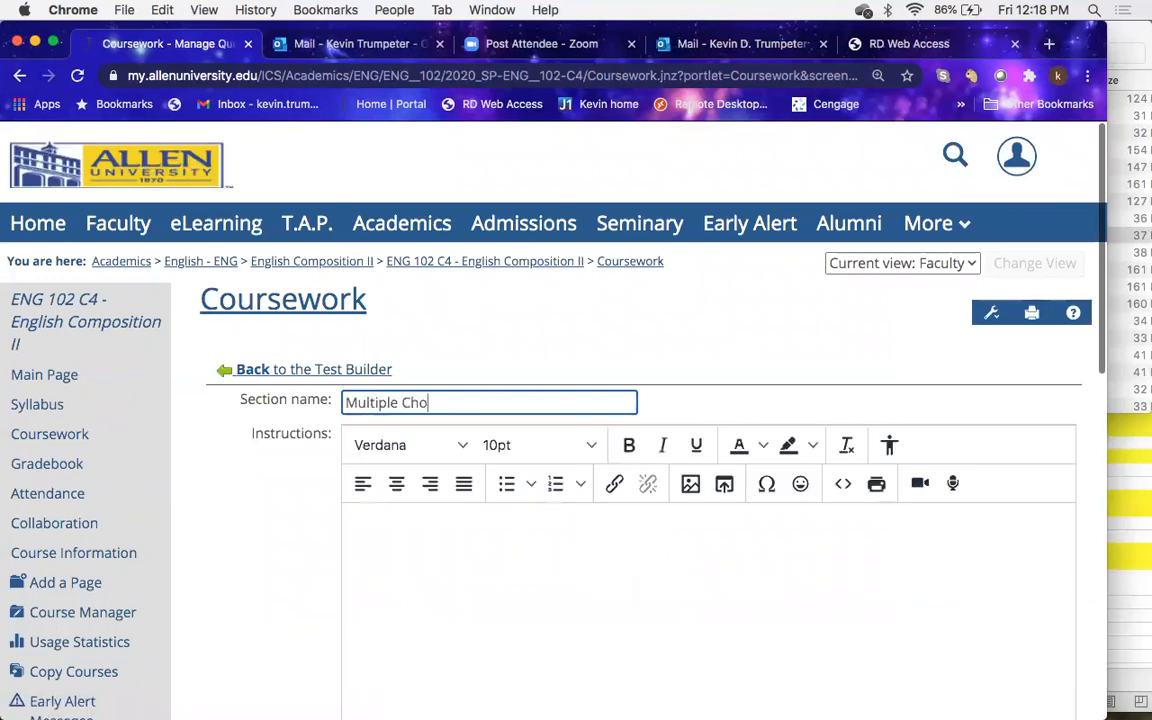
{"action": "type", "text": "ice"}
Step: Enter the section instructions "Choose the best answer for the each of the following."
{"action": "left_click", "coordinate": [429, 560]}
{"action": "type", "text": "Choose the be"}
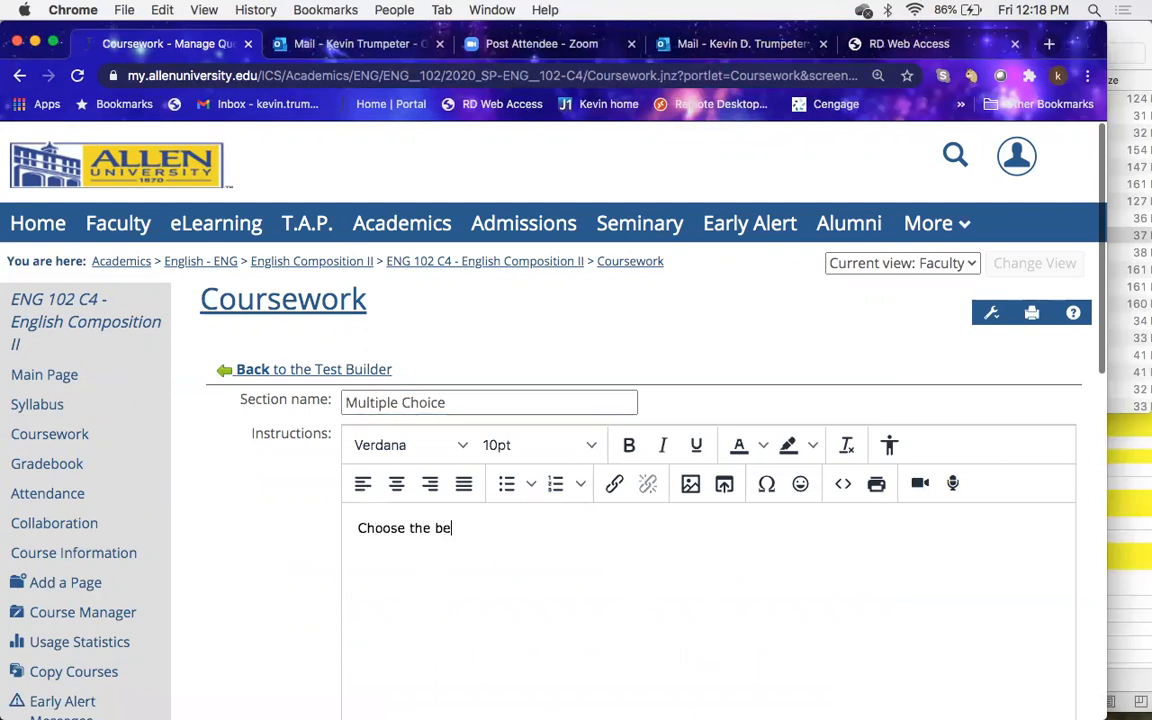
{"action": "type", "text": "steanswer for the "}
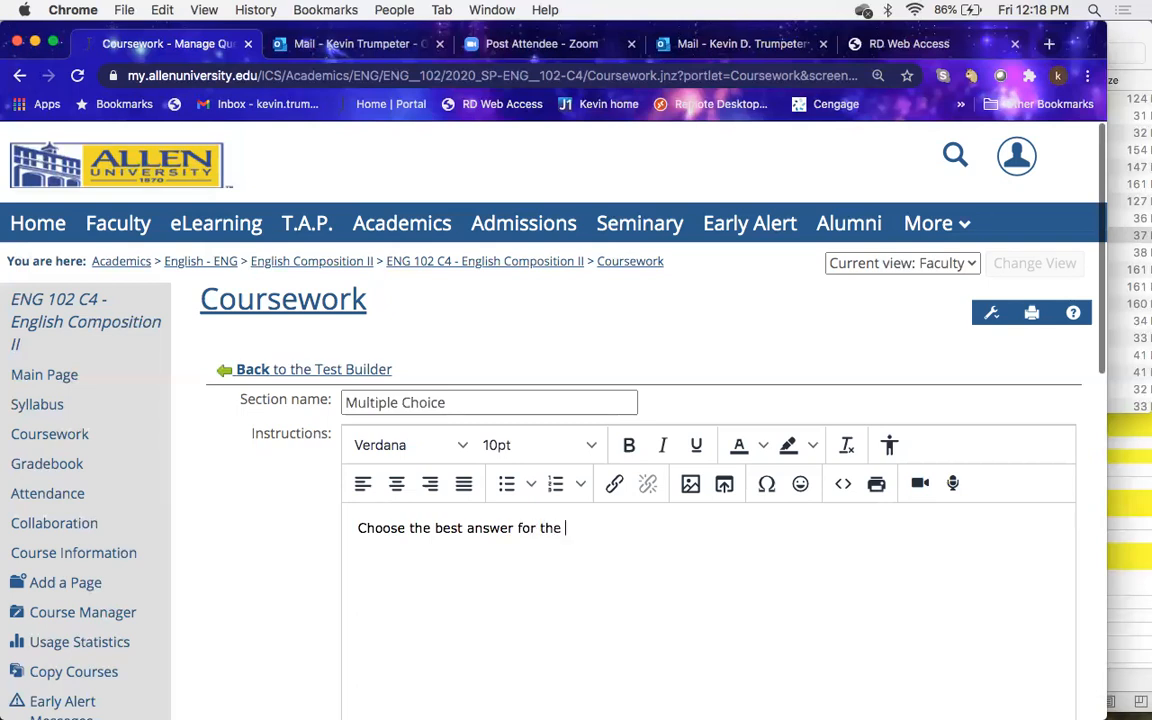
{"action": "type", "text": "each of the following."}
Step: Save the Multiple Choice section with Regular type, Static question order and a blank time limit
{"action": "scroll", "coordinate": [430, 560], "scroll_direction": "down", "scroll_amount": 5}
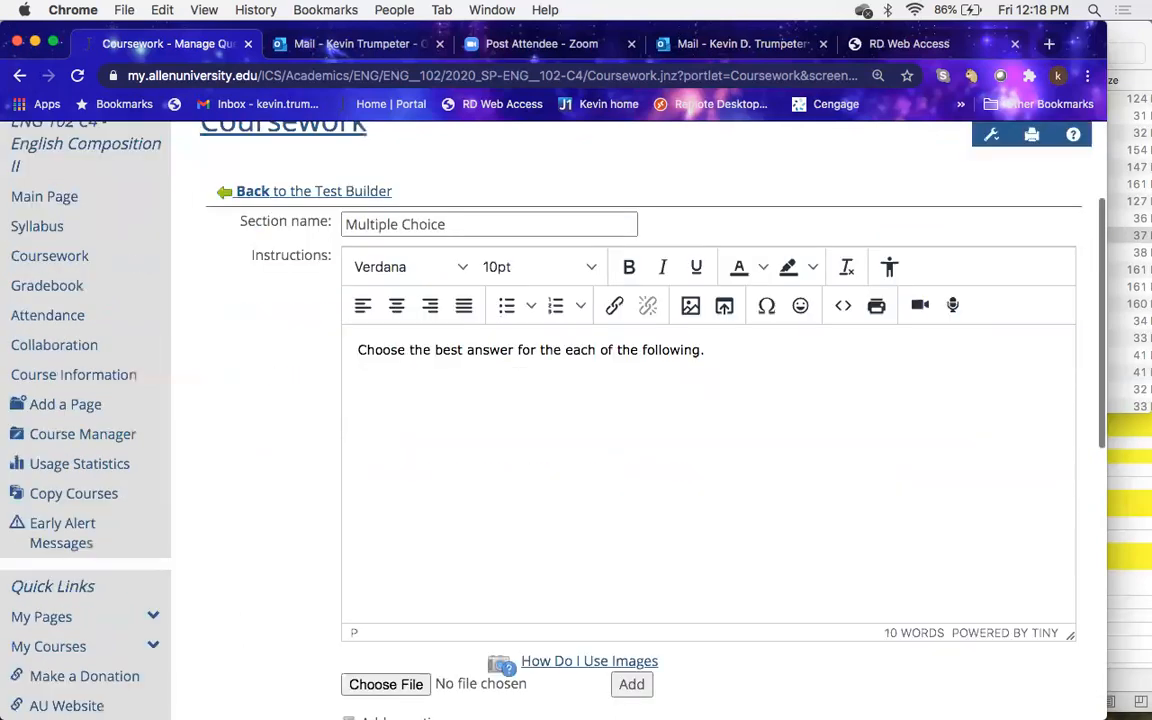
{"action": "scroll", "coordinate": [430, 560], "scroll_direction": "down", "scroll_amount": 1}
{"action": "scroll", "coordinate": [428, 560], "scroll_direction": "down", "scroll_amount": 3}
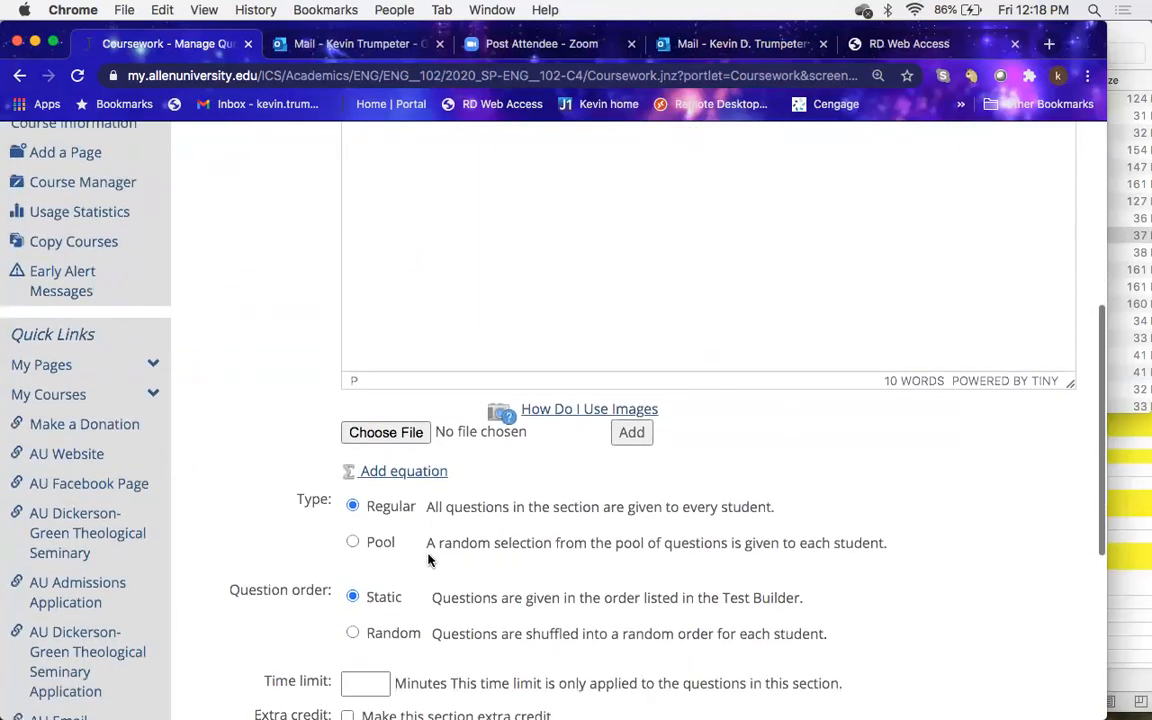
{"action": "scroll", "coordinate": [428, 560], "scroll_direction": "down", "scroll_amount": 1}
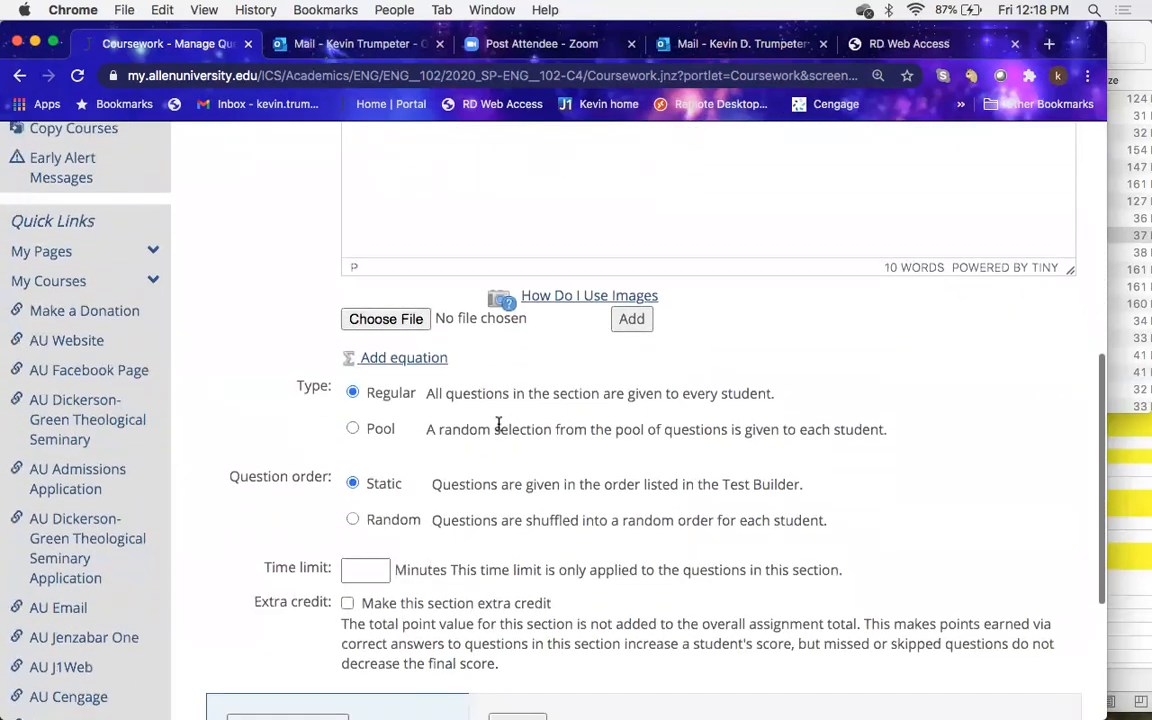
{"action": "scroll", "coordinate": [474, 461], "scroll_direction": "down", "scroll_amount": 1}
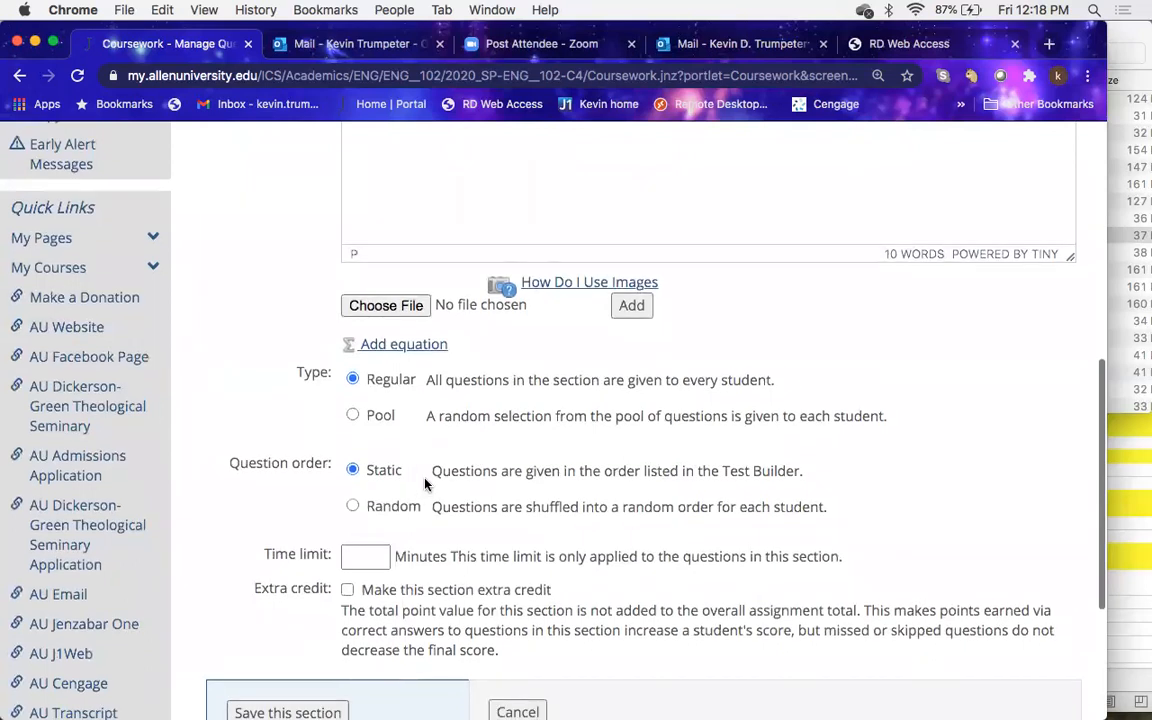
{"action": "scroll", "coordinate": [425, 483], "scroll_direction": "down", "scroll_amount": 2}
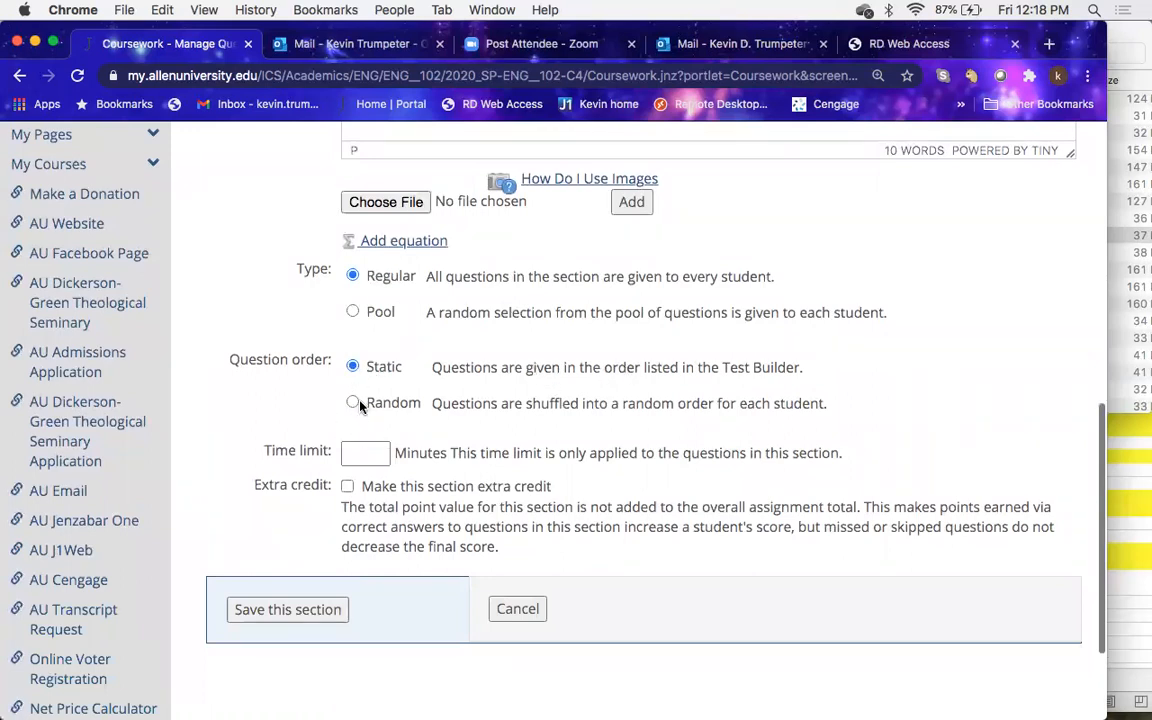
{"action": "left_click", "coordinate": [351, 451]}
{"action": "left_click", "coordinate": [312, 609]}
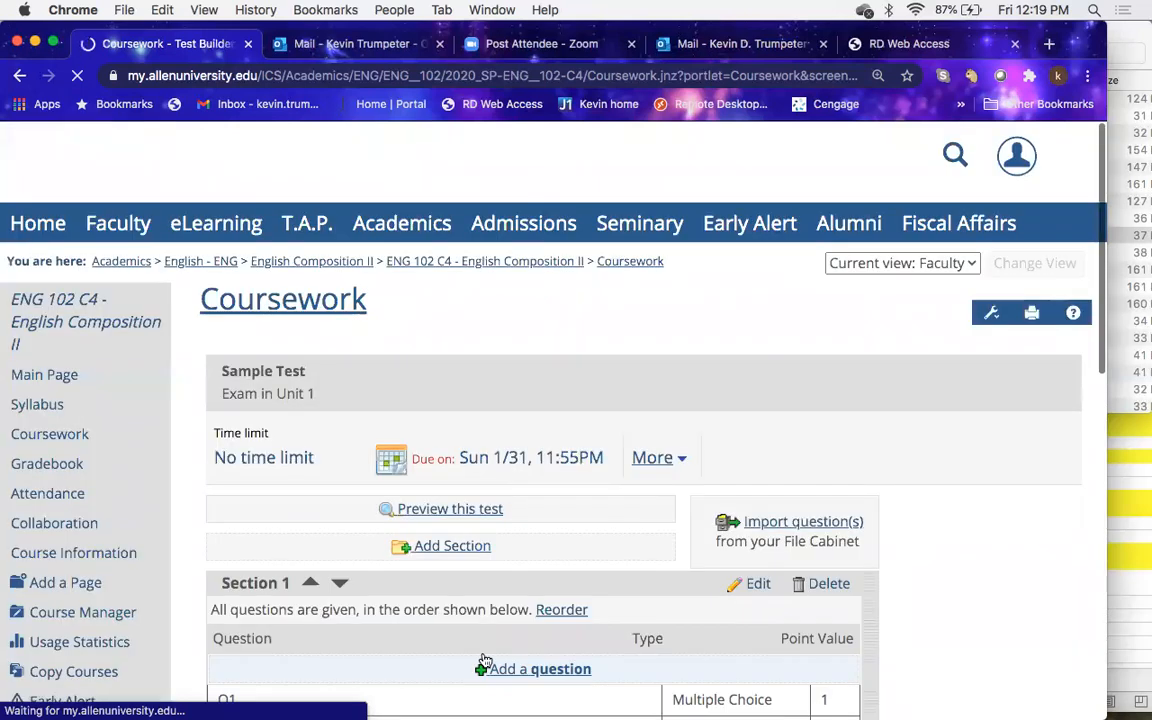
Step: Move Q2 above Q1 in Section 1 and try to move the top question directly into the Multiple Choice section
{"action": "scroll", "coordinate": [489, 441], "scroll_direction": "down", "scroll_amount": 5}
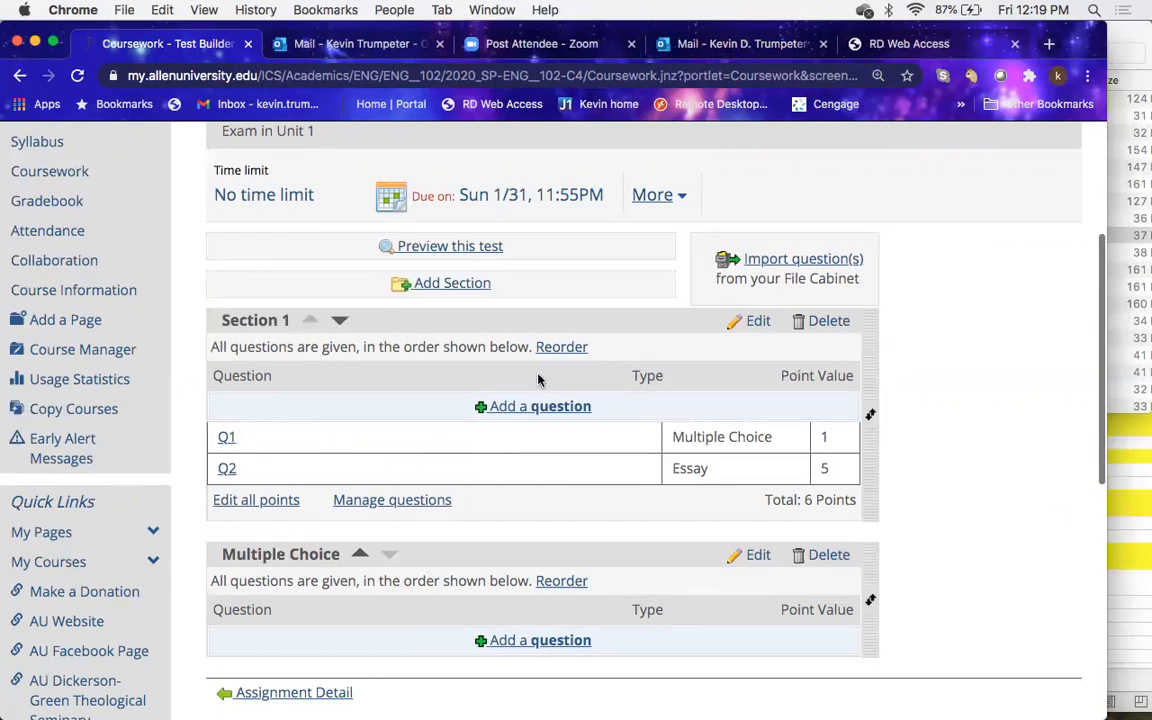
{"action": "left_click", "coordinate": [562, 348]}
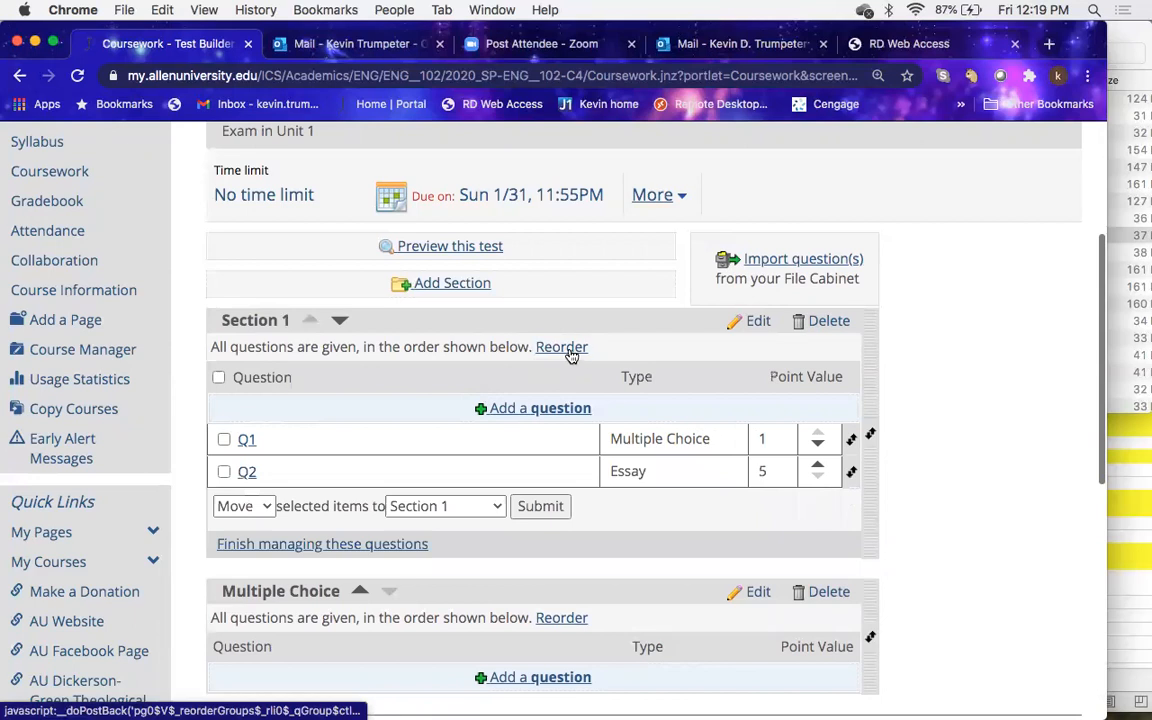
{"action": "left_click", "coordinate": [818, 447]}
{"action": "left_click_drag", "start_coordinate": [853, 440], "coordinate": [849, 640]}
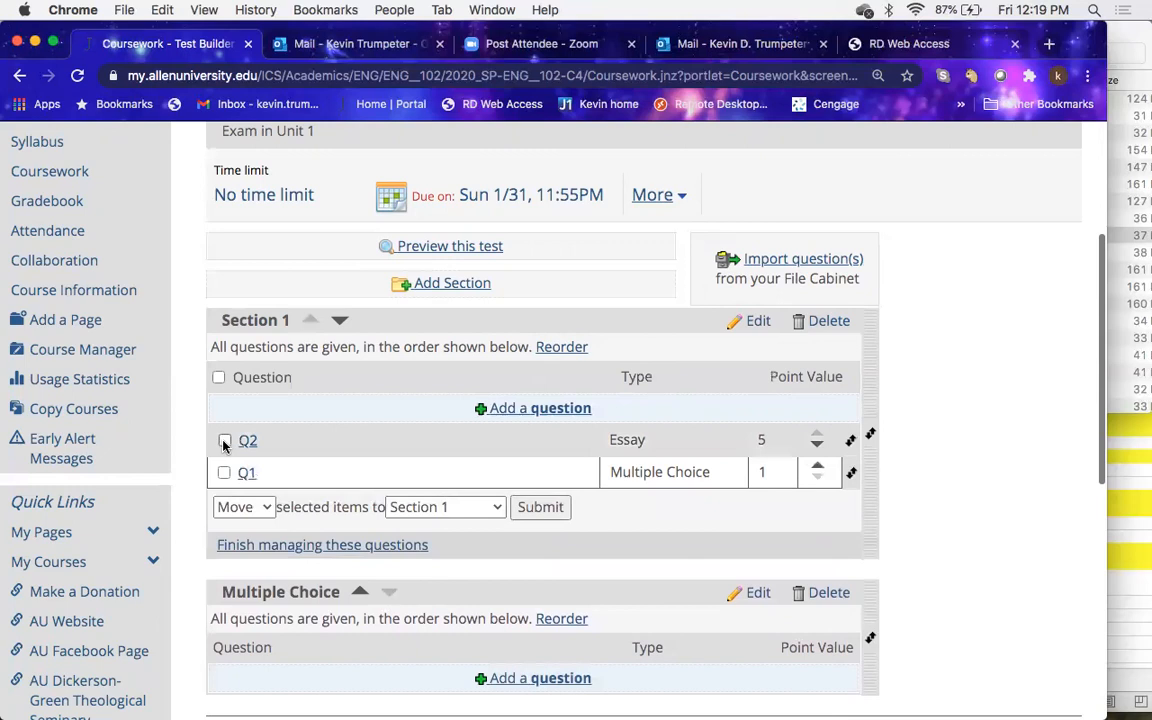
Step: Try to move question Q1 from Section 1 to the Multiple Choice section
{"action": "scroll", "coordinate": [310, 461], "scroll_direction": "down", "scroll_amount": 1}
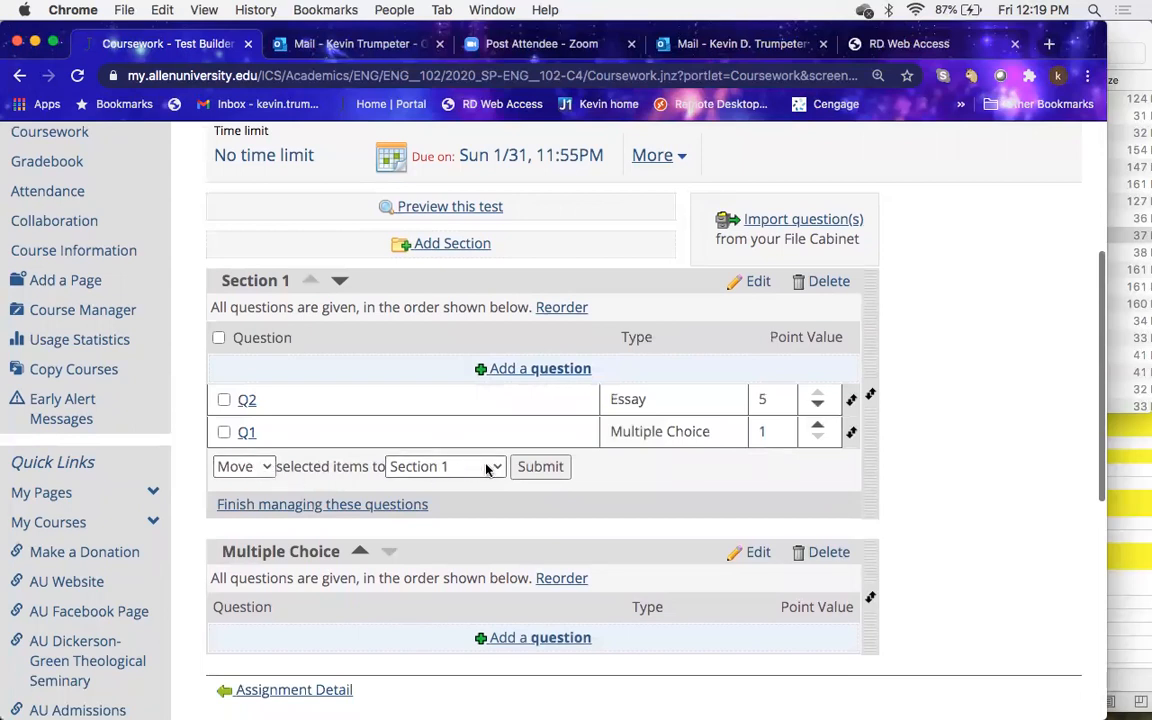
{"action": "left_click", "coordinate": [225, 433]}
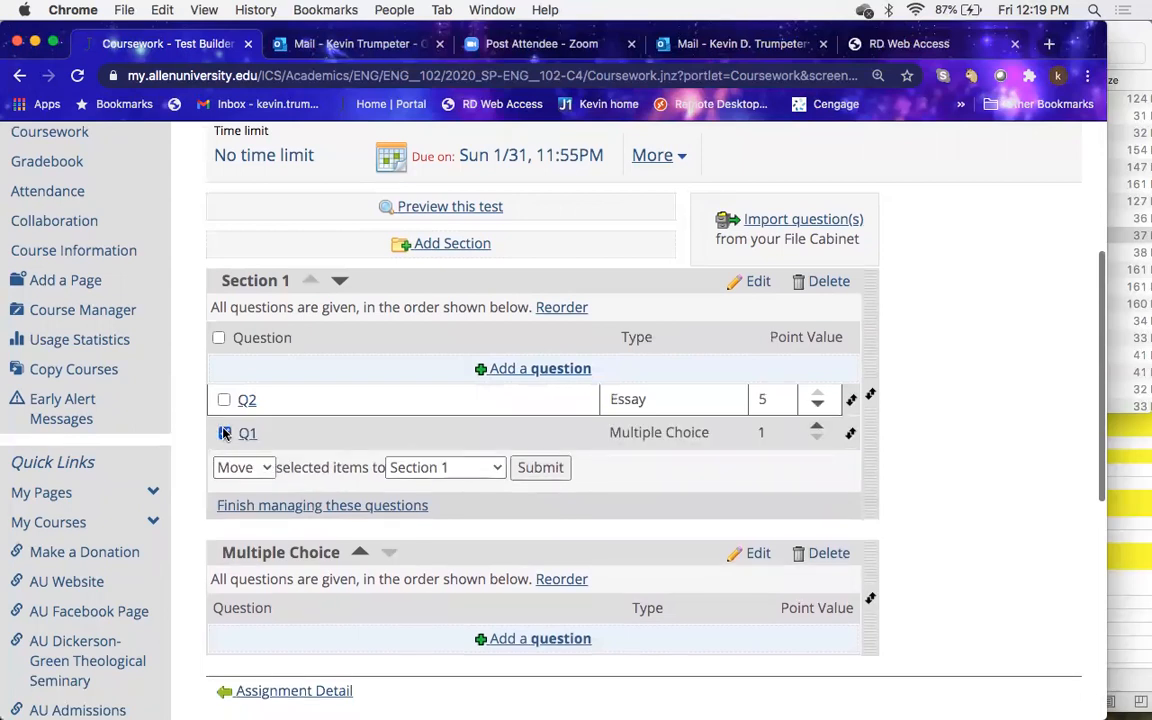
{"action": "left_click", "coordinate": [488, 467]}
{"action": "left_click", "coordinate": [493, 485]}
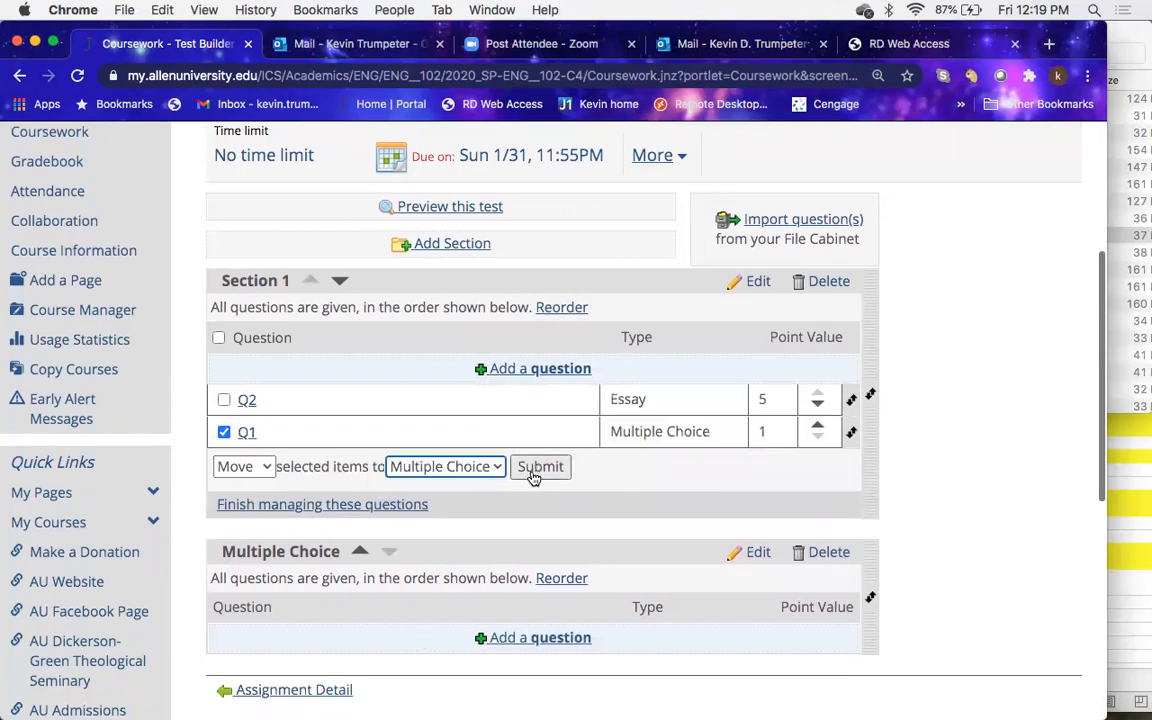
{"action": "left_click", "coordinate": [534, 477]}
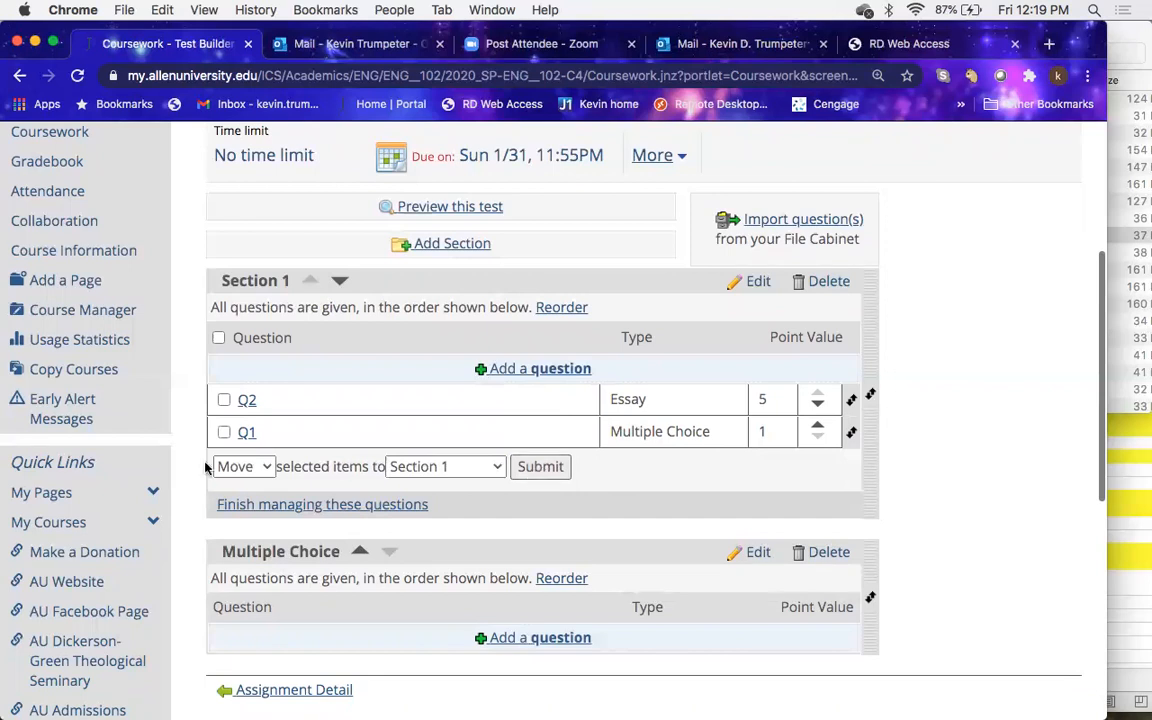
Step: Select Q1 in Section 1 again and move it to the Multiple Choice section
{"action": "scroll", "coordinate": [267, 537], "scroll_direction": "down", "scroll_amount": 1}
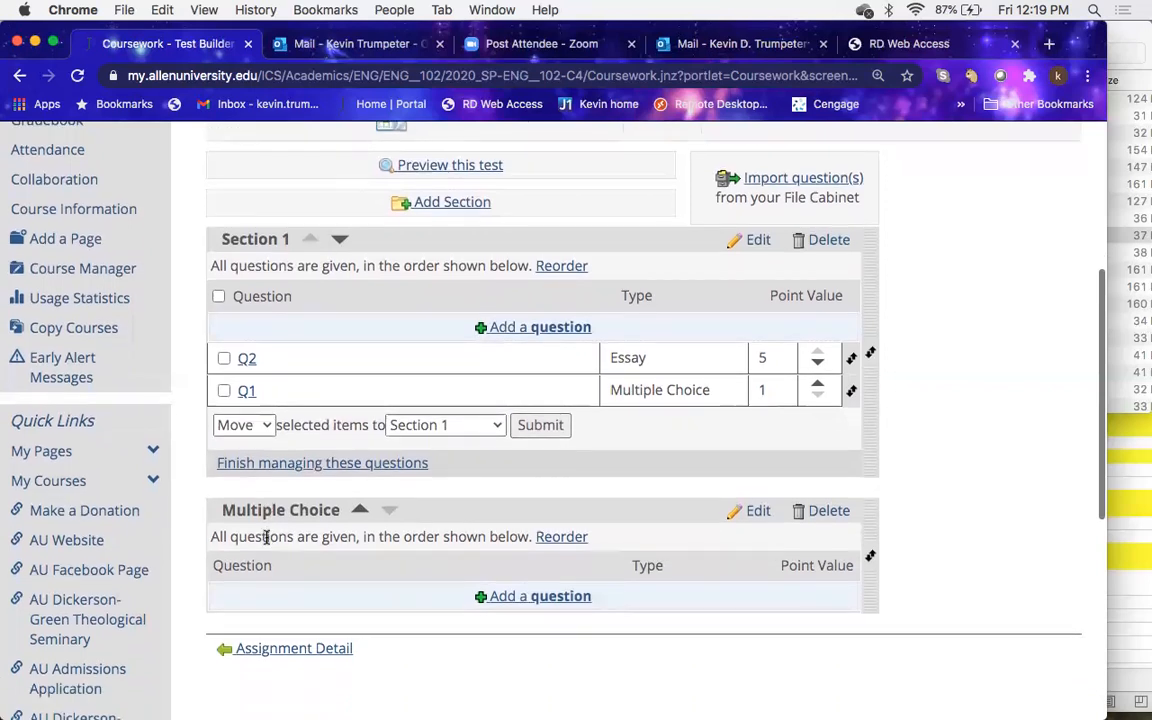
{"action": "left_click", "coordinate": [224, 392]}
{"action": "left_click", "coordinate": [268, 429]}
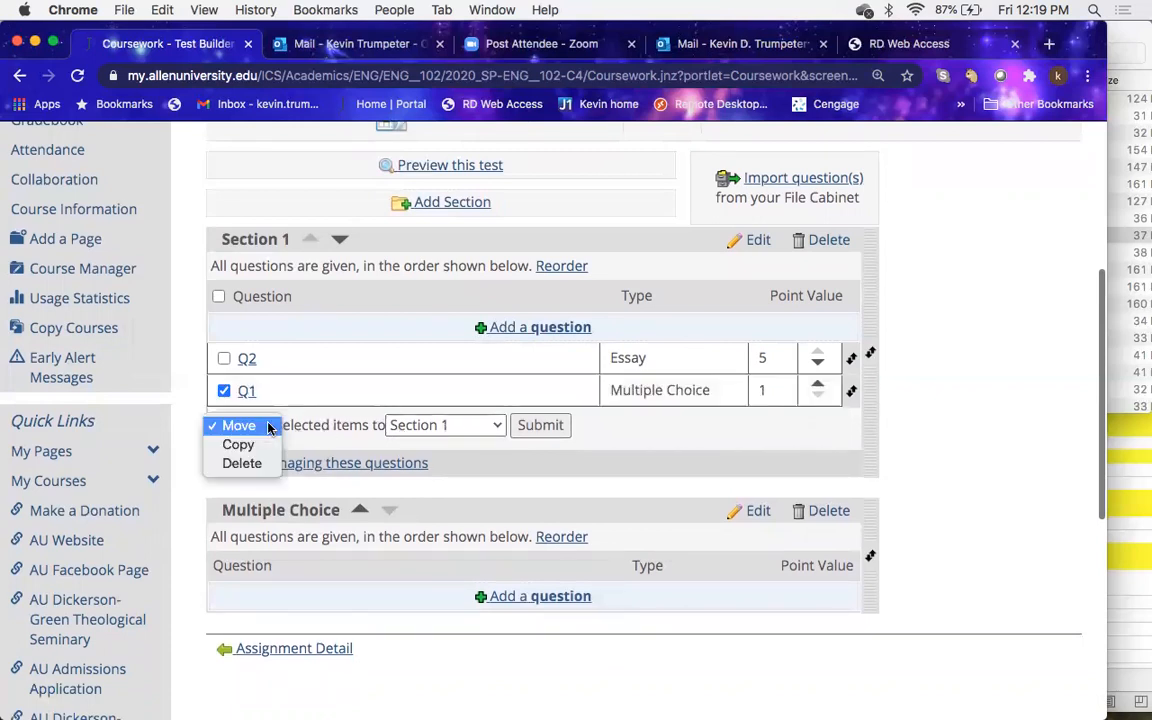
{"action": "left_click", "coordinate": [268, 428]}
{"action": "left_click", "coordinate": [489, 427]}
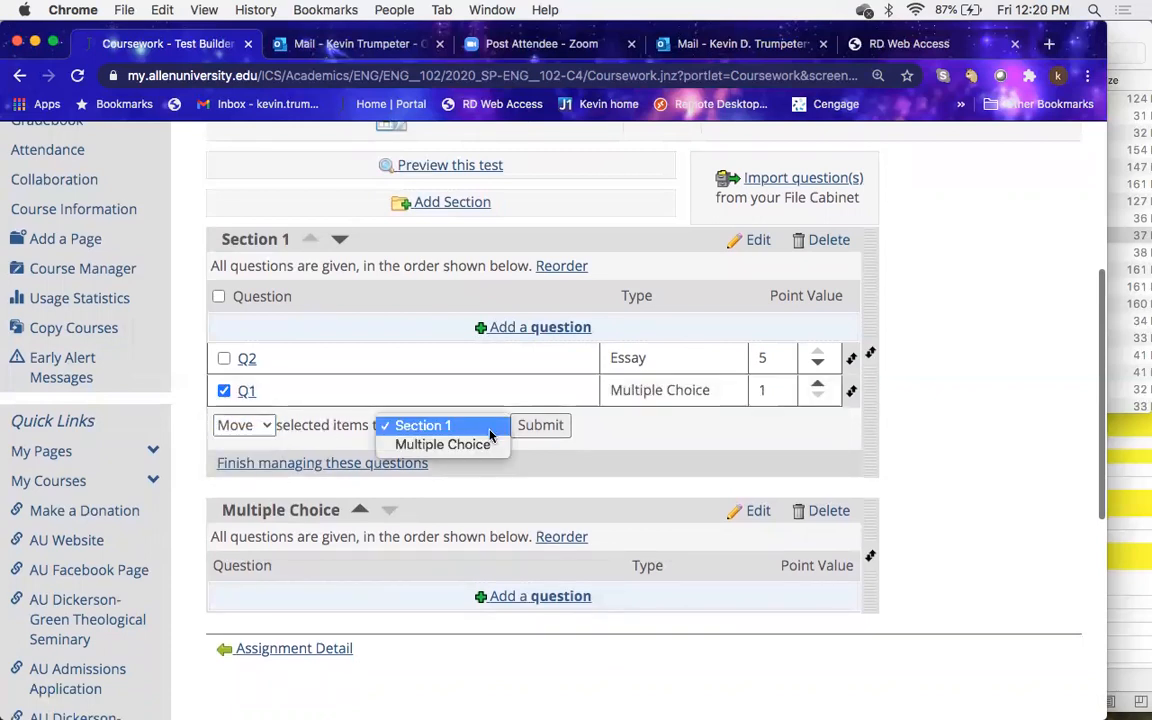
{"action": "left_click", "coordinate": [482, 445]}
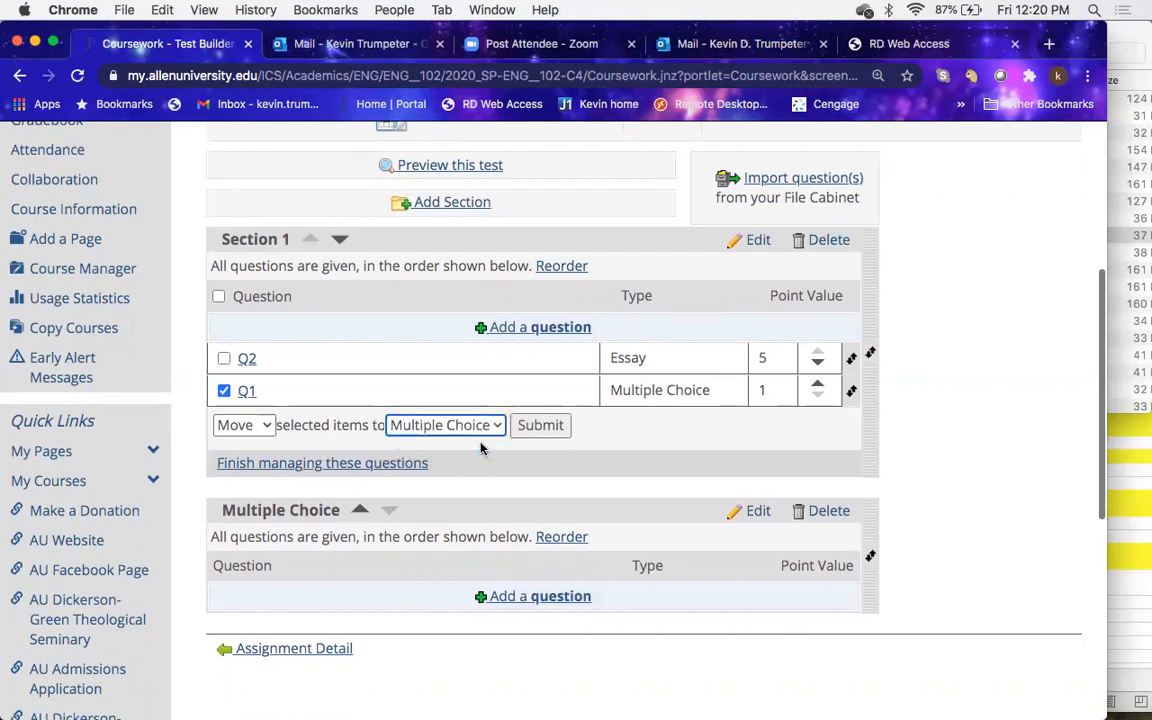
{"action": "left_click", "coordinate": [557, 428]}
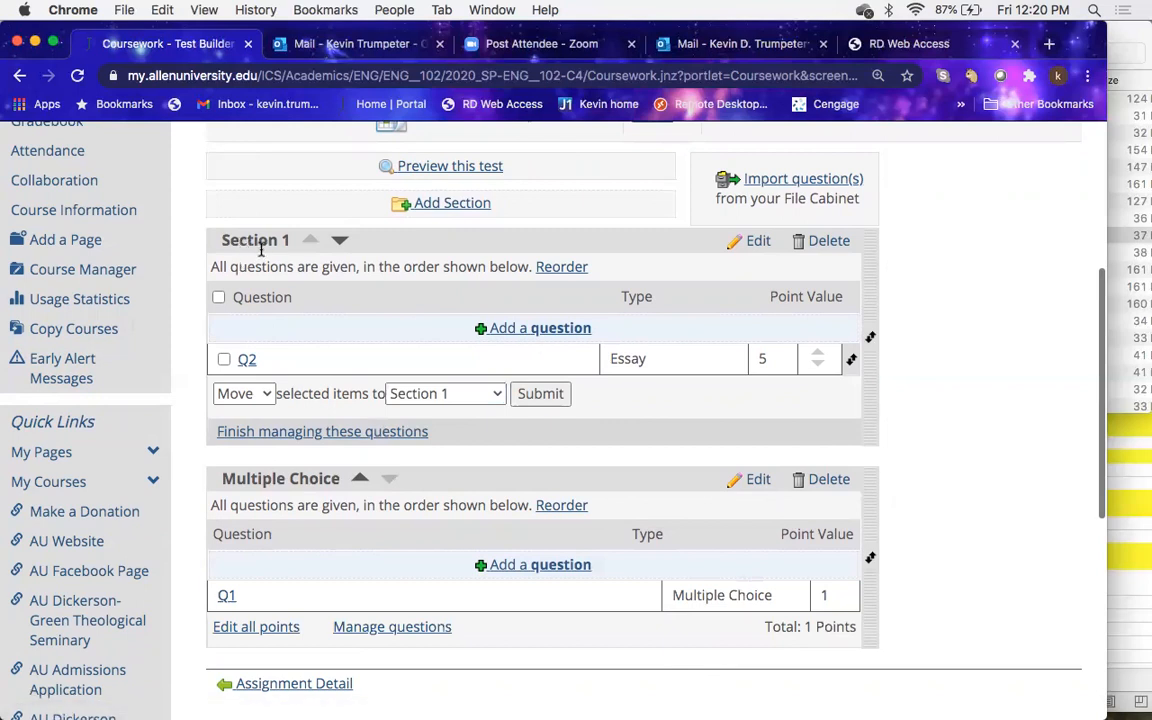
Step: Rename Section 1 of the Sample Test as "Short Answer" and save the section
{"action": "left_click", "coordinate": [755, 242]}
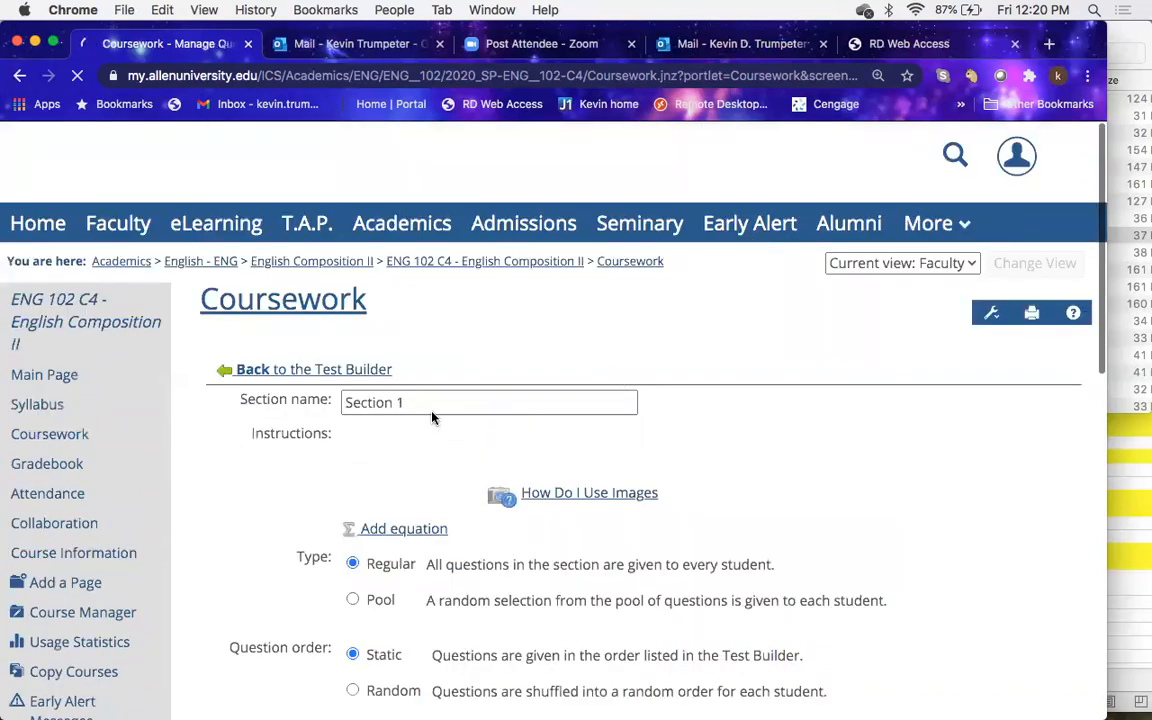
{"action": "mouse_move", "coordinate": [347, 402]}
{"action": "left_mouse_down"}
{"action": "mouse_move", "coordinate": [426, 402]}
{"action": "mouse_move", "coordinate": [330, 402]}
{"action": "left_mouse_up"}
{"action": "left_click", "coordinate": [425, 402]}
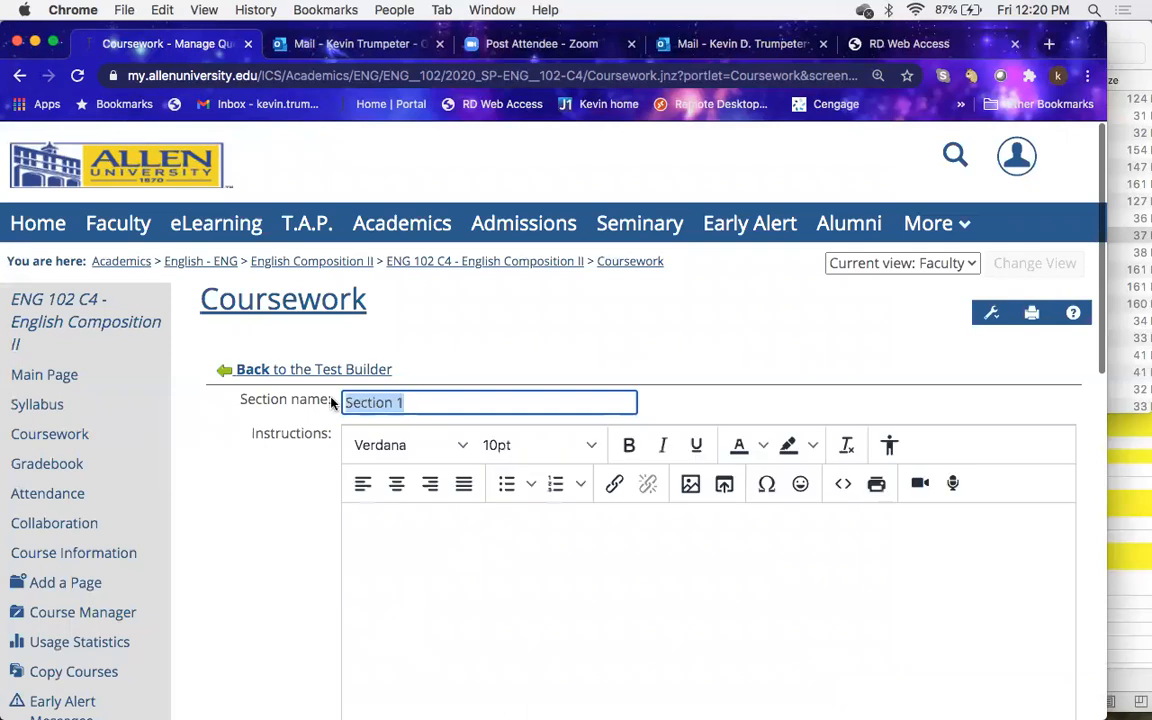
{"action": "type", "text": "Short Answer"}
{"action": "scroll", "coordinate": [576, 400], "scroll_direction": "down", "scroll_amount": 5}
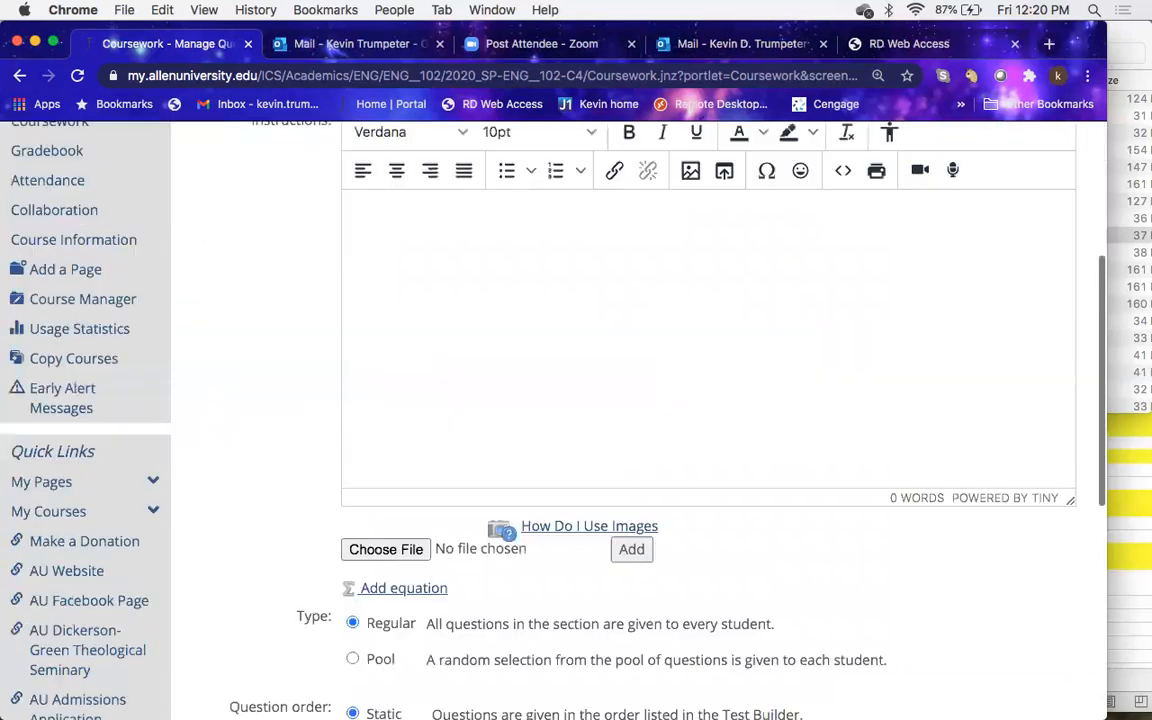
{"action": "scroll", "coordinate": [576, 400], "scroll_direction": "down", "scroll_amount": 1}
{"action": "scroll", "coordinate": [128, 528], "scroll_direction": "down", "scroll_amount": 6}
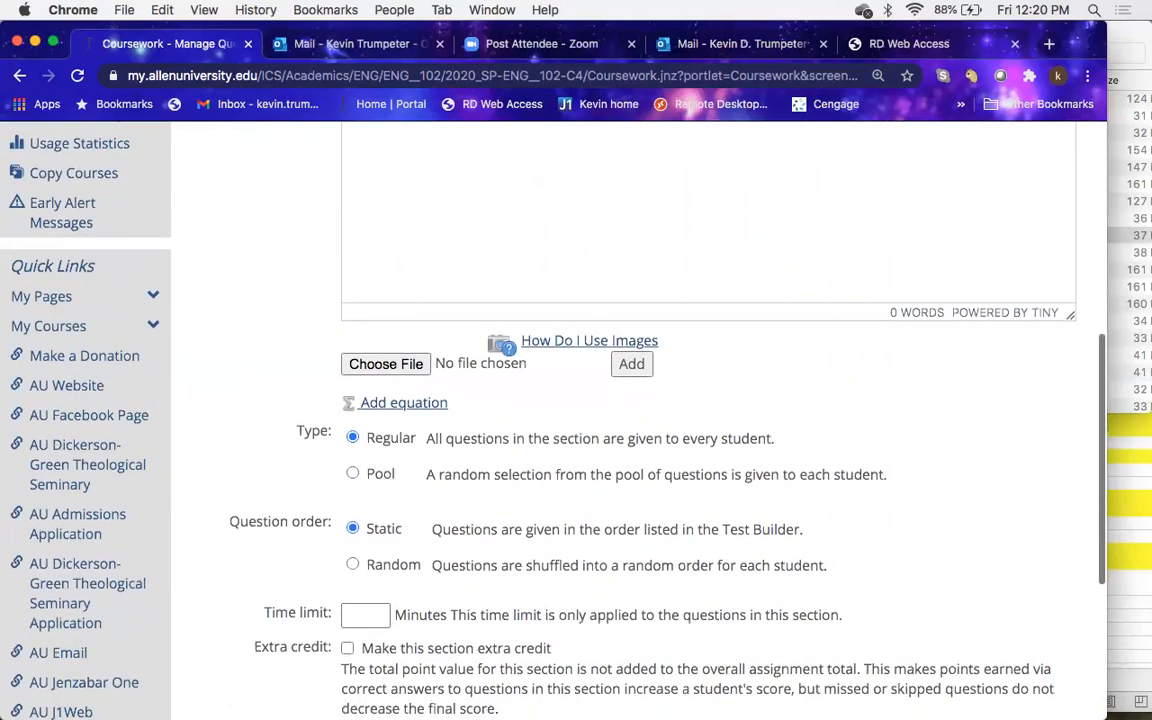
{"action": "left_click", "coordinate": [244, 568]}
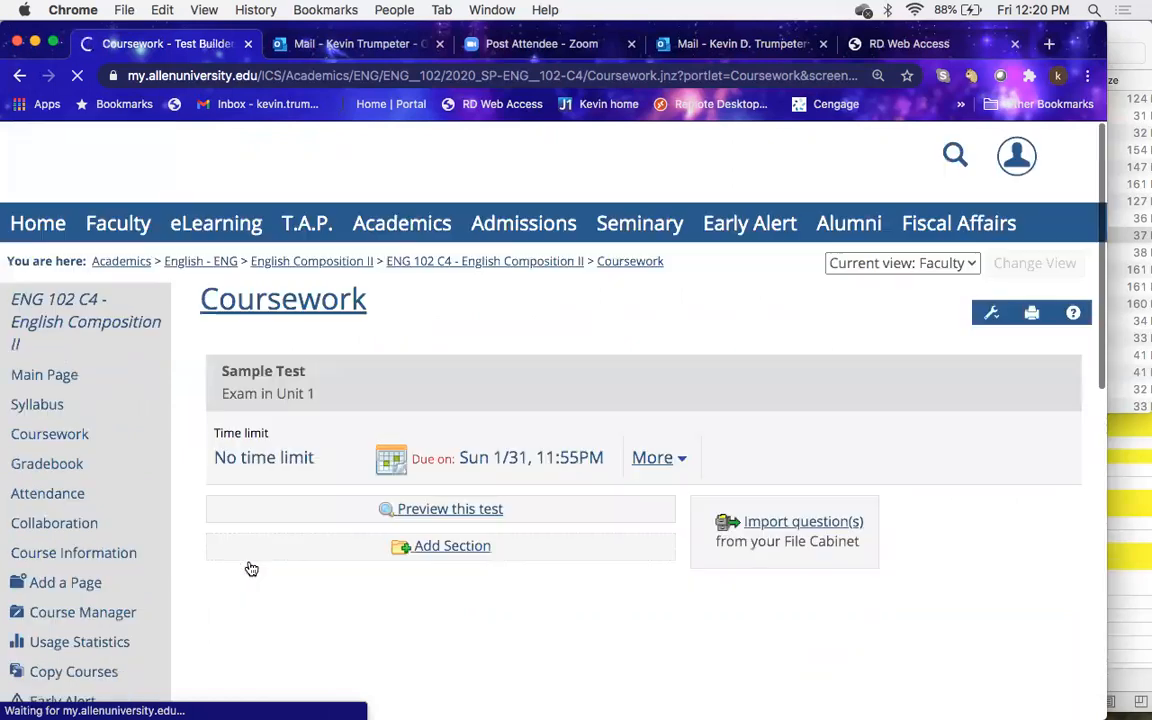
Step: Preview the Sample Test, look through both exam pages, and exit the exam preview
{"action": "scroll", "coordinate": [400, 608], "scroll_direction": "down", "scroll_amount": 6}
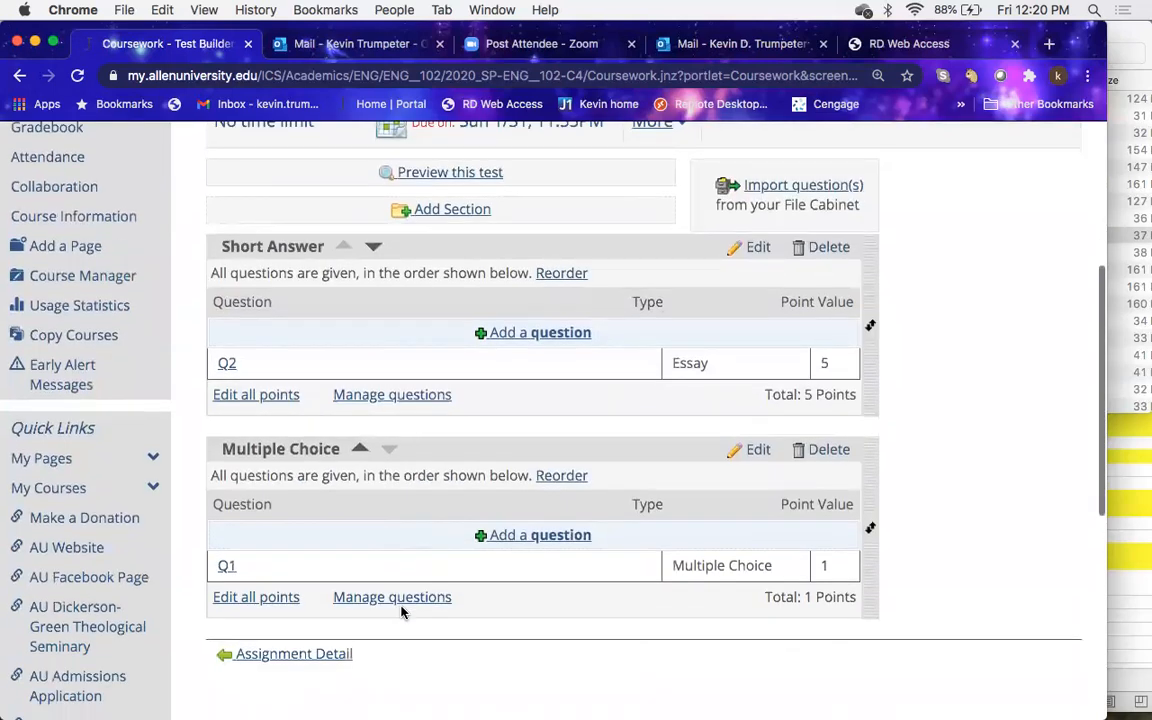
{"action": "scroll", "coordinate": [400, 612], "scroll_direction": "up", "scroll_amount": 6}
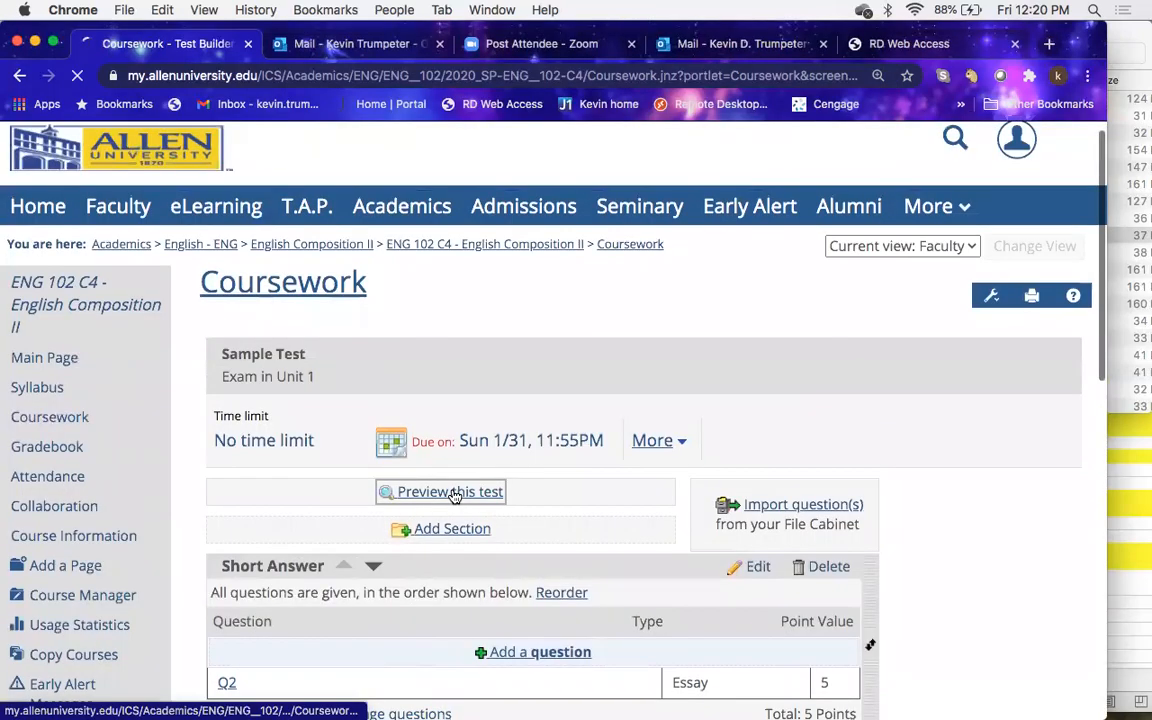
{"action": "left_click", "coordinate": [453, 493]}
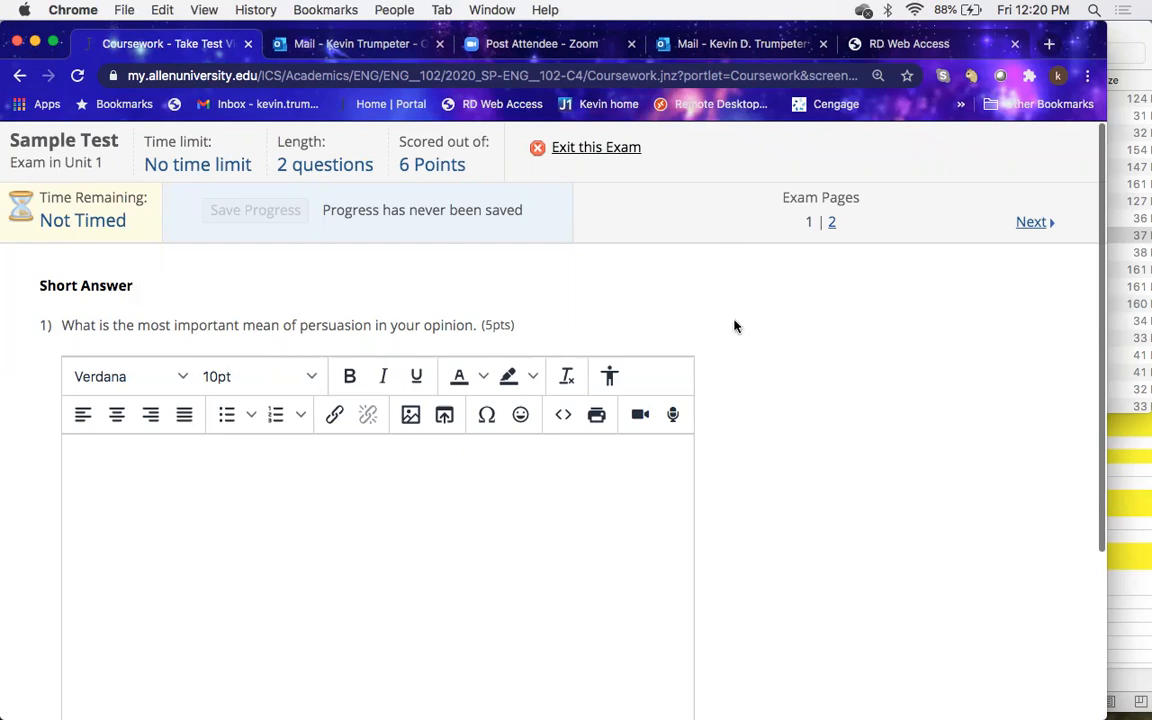
{"action": "scroll", "coordinate": [735, 327], "scroll_direction": "down", "scroll_amount": 1}
{"action": "scroll", "coordinate": [735, 327], "scroll_direction": "down", "scroll_amount": 4}
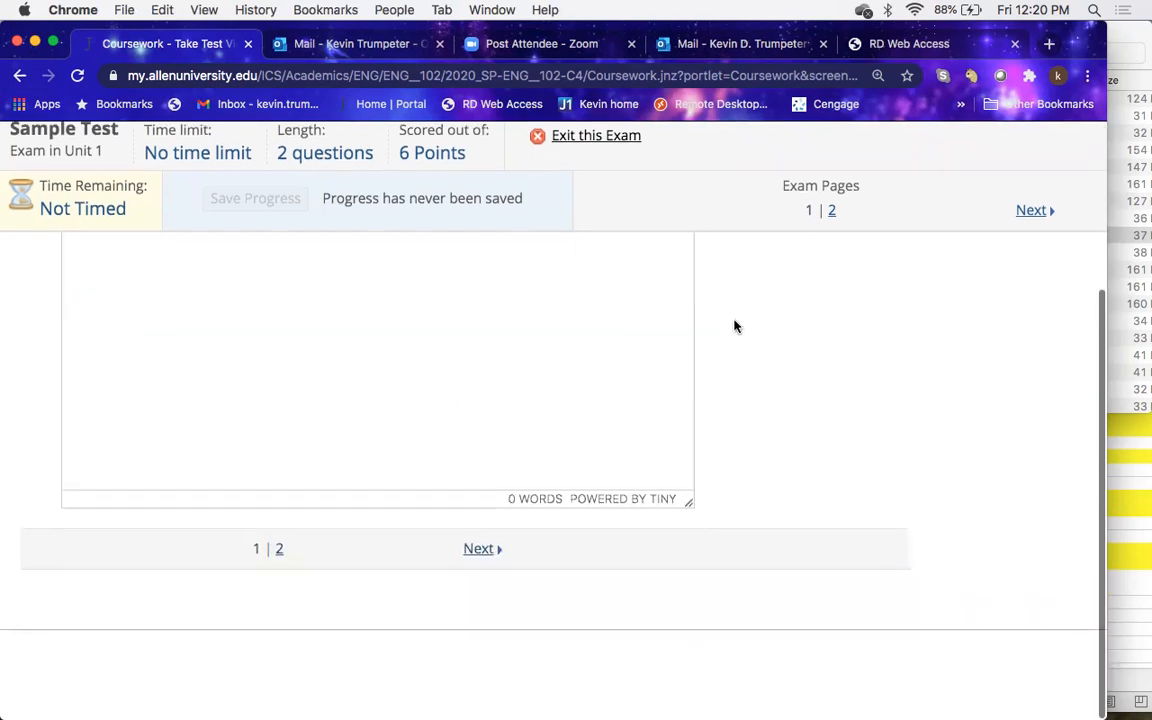
{"action": "left_click", "coordinate": [487, 563]}
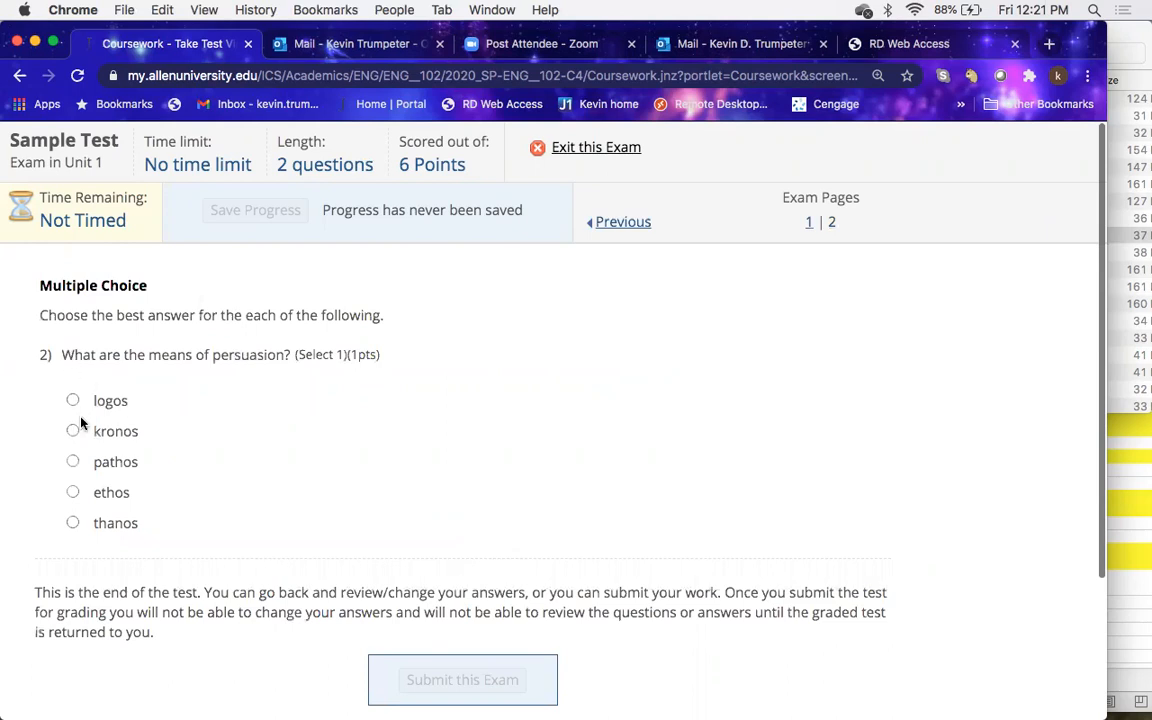
{"action": "scroll", "coordinate": [260, 481], "scroll_direction": "down", "scroll_amount": 3}
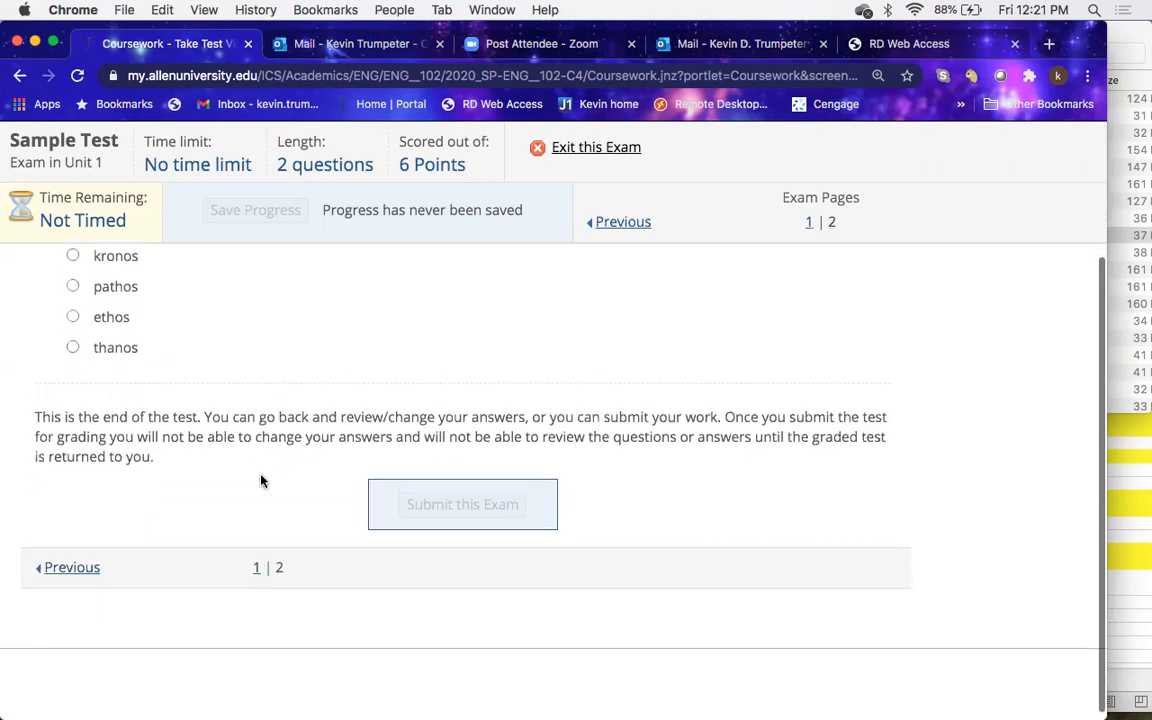
{"action": "scroll", "coordinate": [260, 481], "scroll_direction": "up", "scroll_amount": 3}
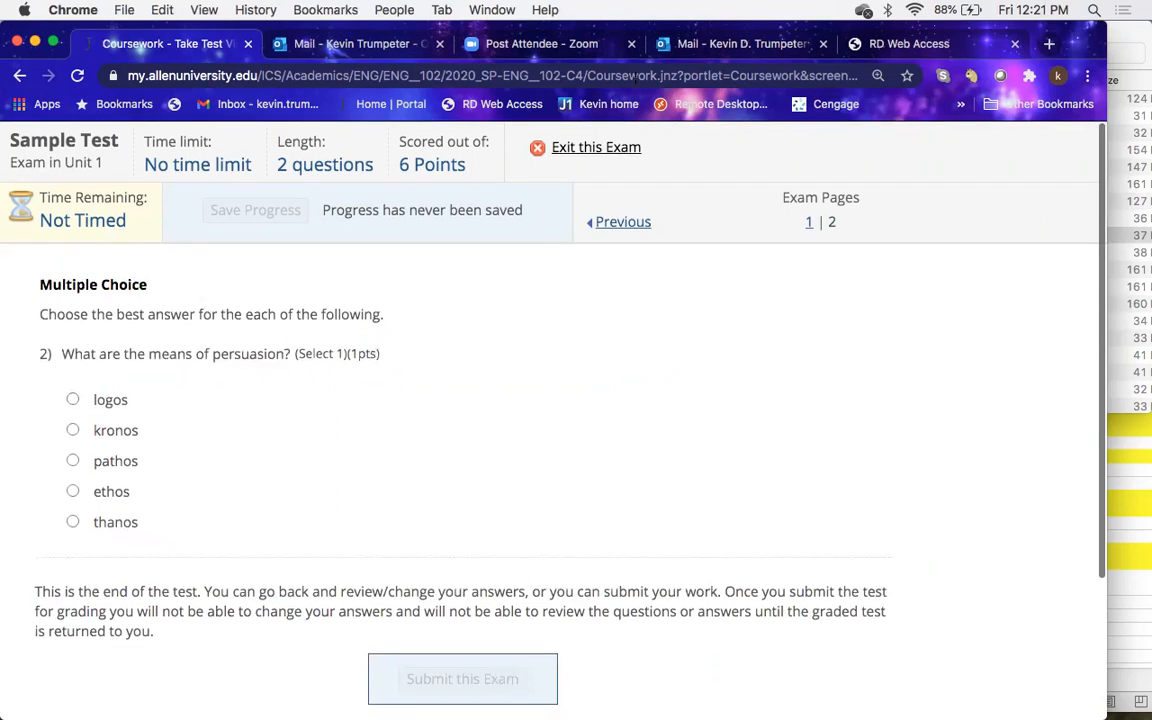
{"action": "left_click", "coordinate": [597, 148]}
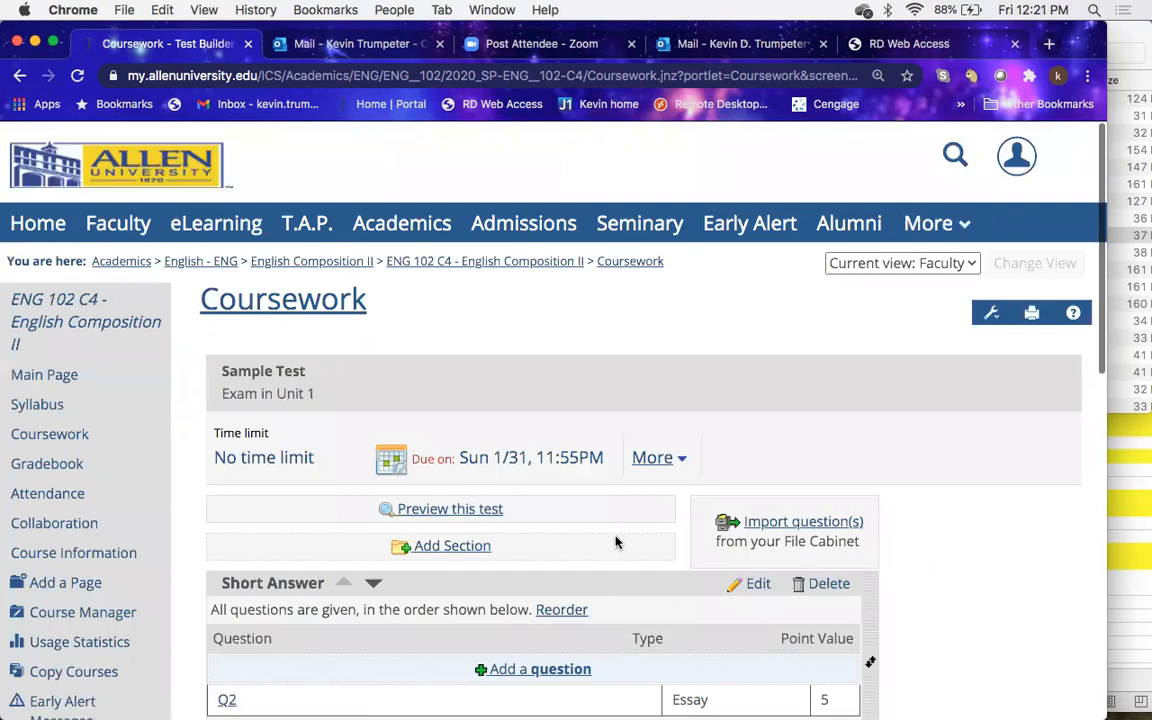
Step: View the Sample Test's additional assignment details and look over its question sections
{"action": "scroll", "coordinate": [616, 542], "scroll_direction": "down", "scroll_amount": 1}
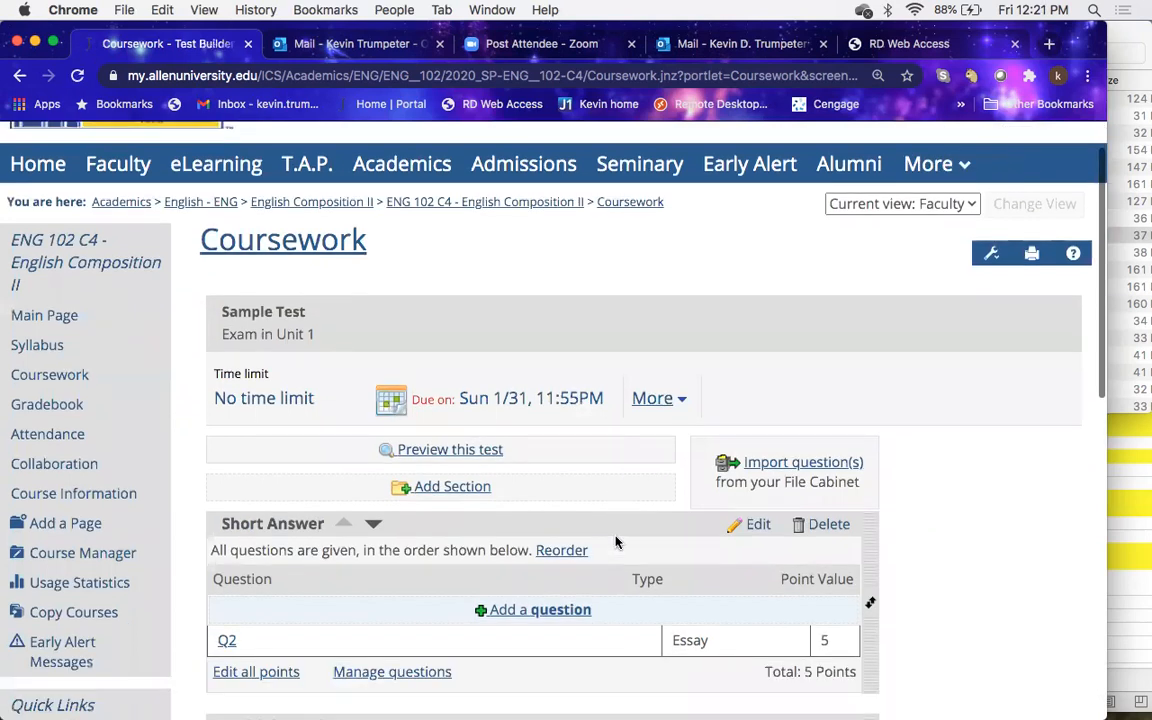
{"action": "left_click", "coordinate": [676, 399]}
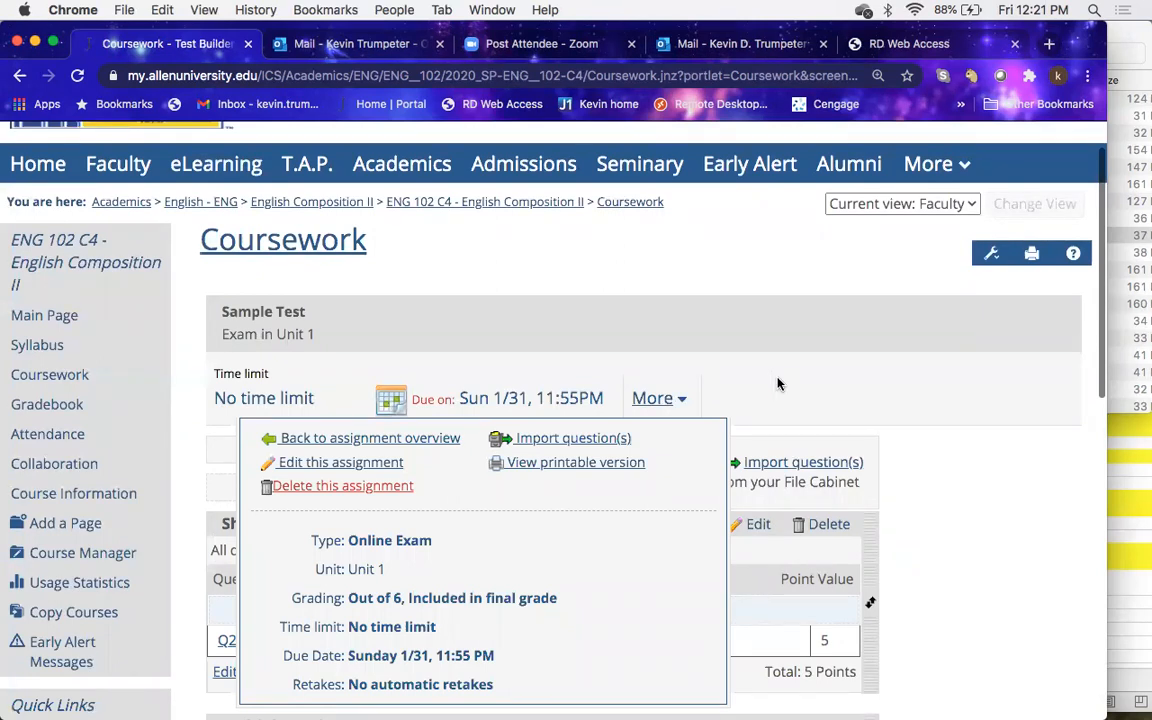
{"action": "left_click", "coordinate": [658, 318]}
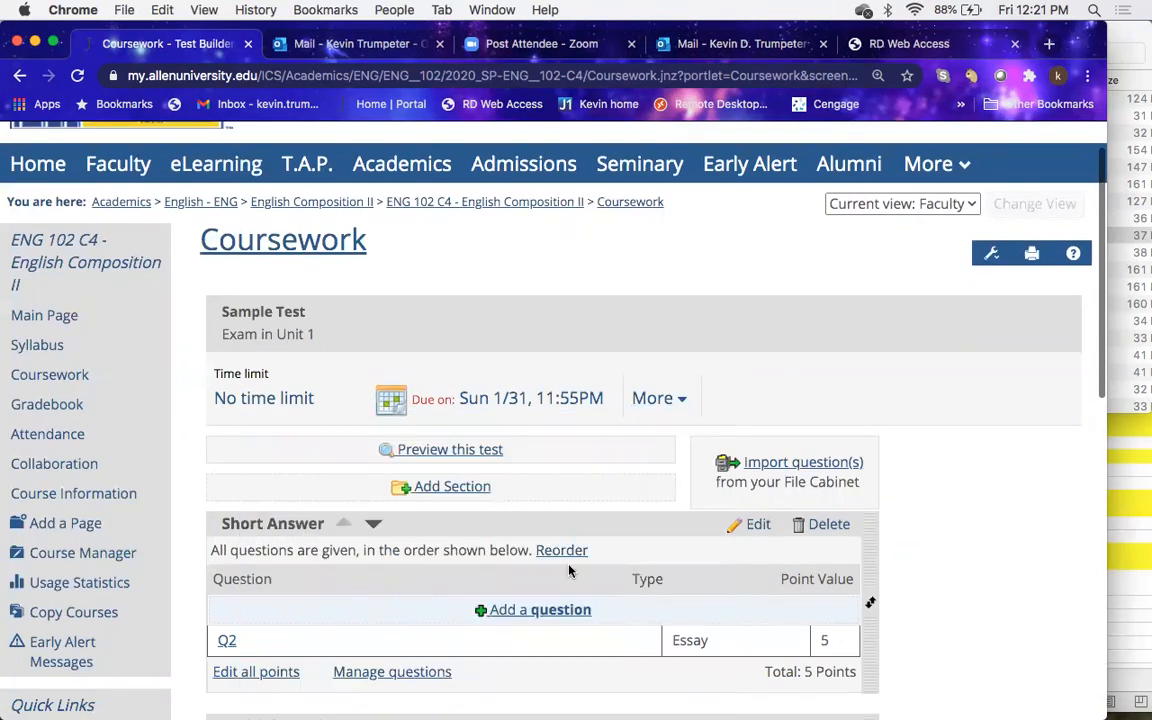
{"action": "scroll", "coordinate": [569, 570], "scroll_direction": "down", "scroll_amount": 7}
{"action": "scroll", "coordinate": [569, 570], "scroll_direction": "up", "scroll_amount": 7}
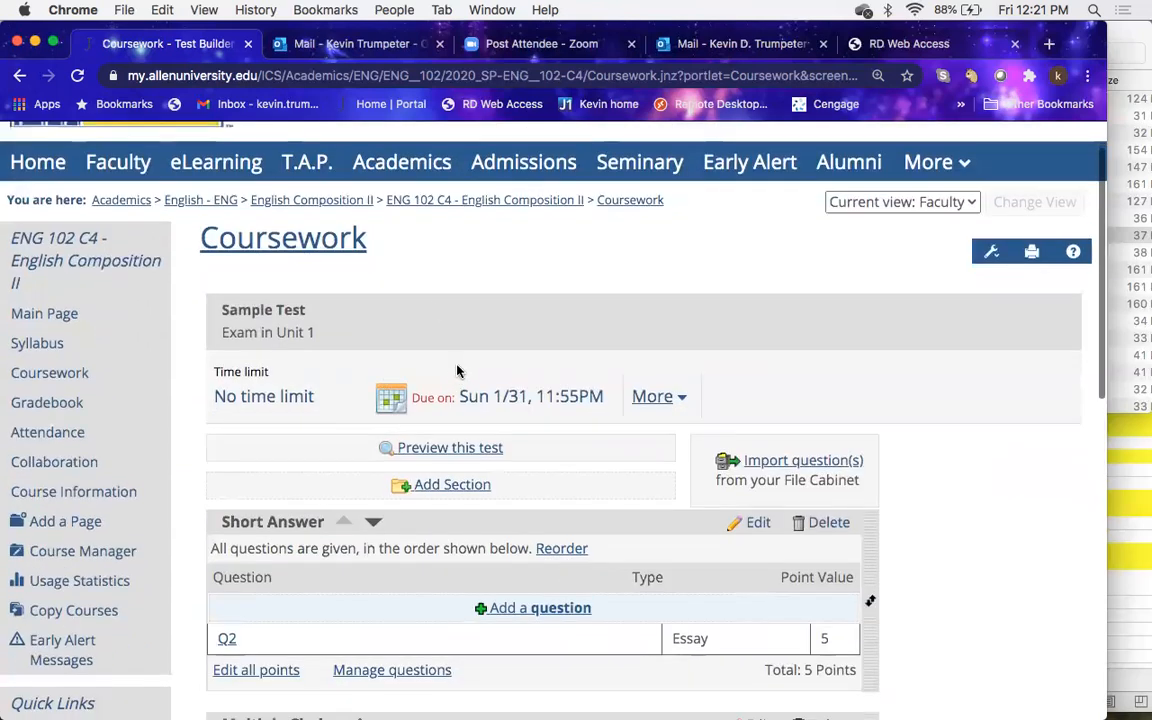
Step: Open the Sample Test's assignment settings from the Coursework main view, review them, and return without changes
{"action": "left_click", "coordinate": [70, 378]}
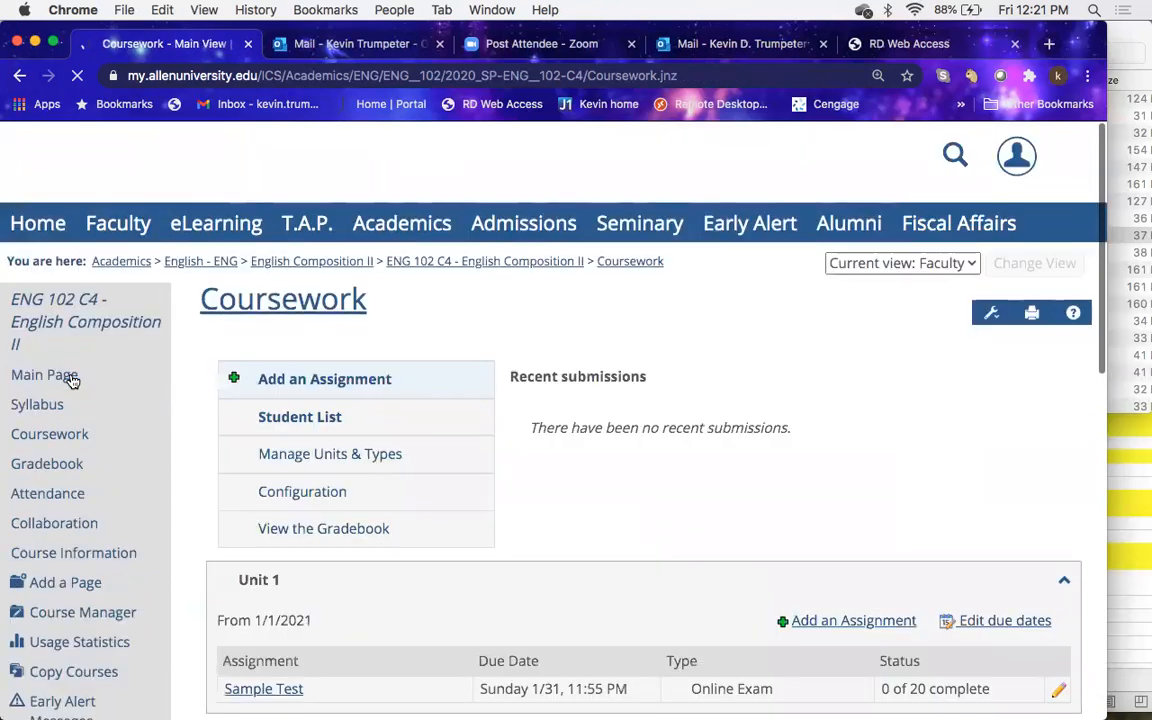
{"action": "scroll", "coordinate": [522, 391], "scroll_direction": "down", "scroll_amount": 3}
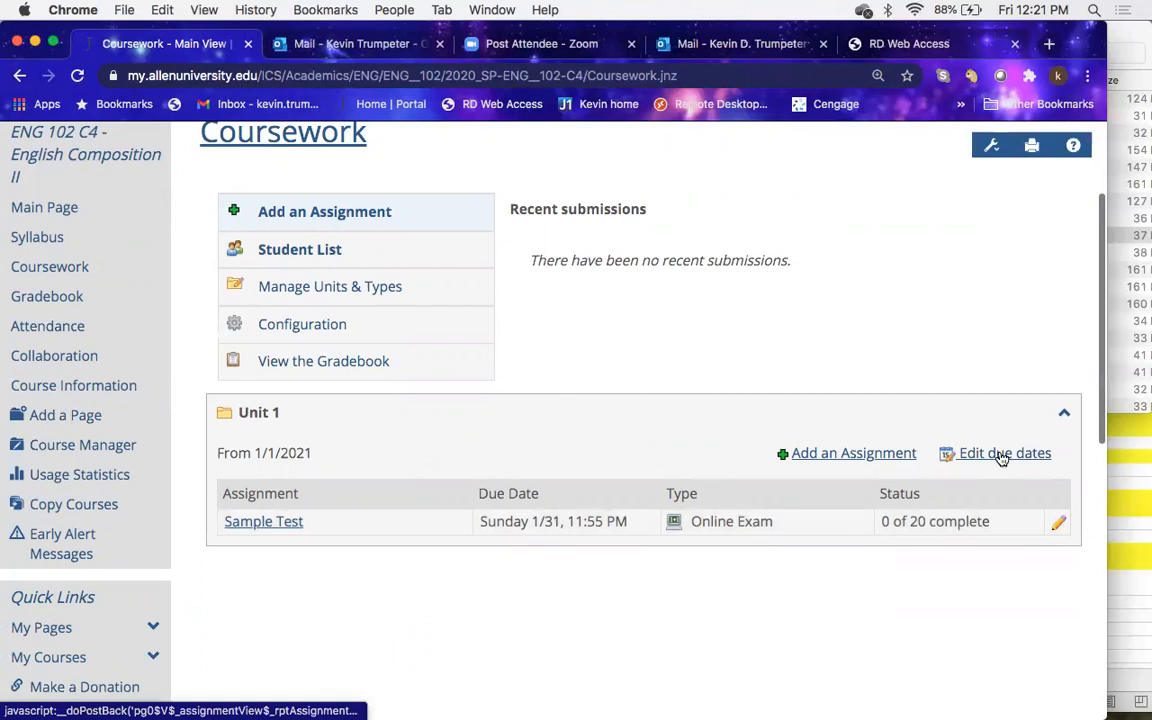
{"action": "left_click", "coordinate": [1058, 525]}
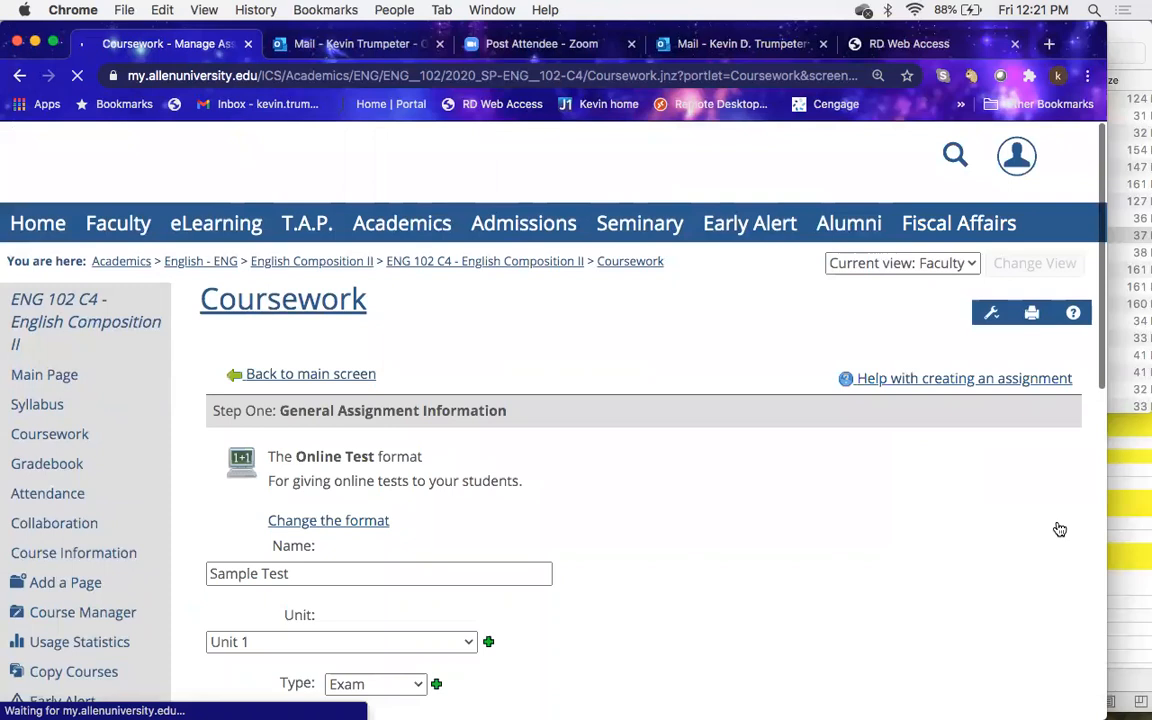
{"action": "scroll", "coordinate": [679, 668], "scroll_direction": "down", "scroll_amount": 5}
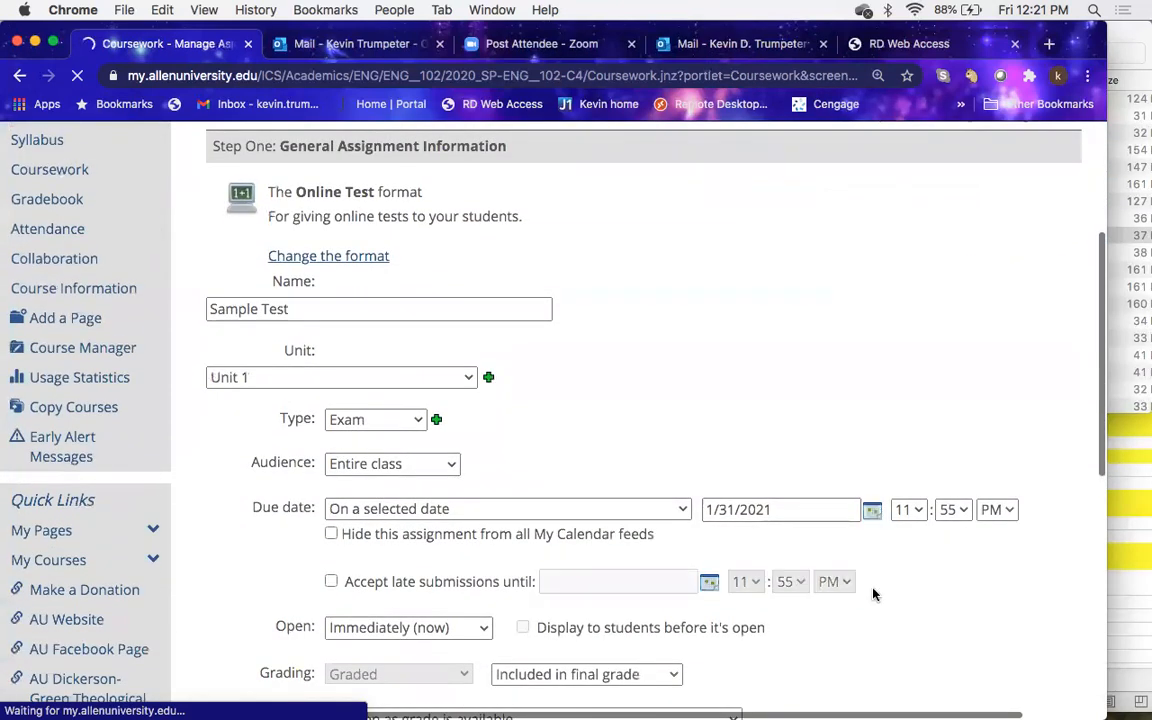
{"action": "scroll", "coordinate": [873, 594], "scroll_direction": "down", "scroll_amount": 5}
{"action": "scroll", "coordinate": [873, 594], "scroll_direction": "up", "scroll_amount": 5}
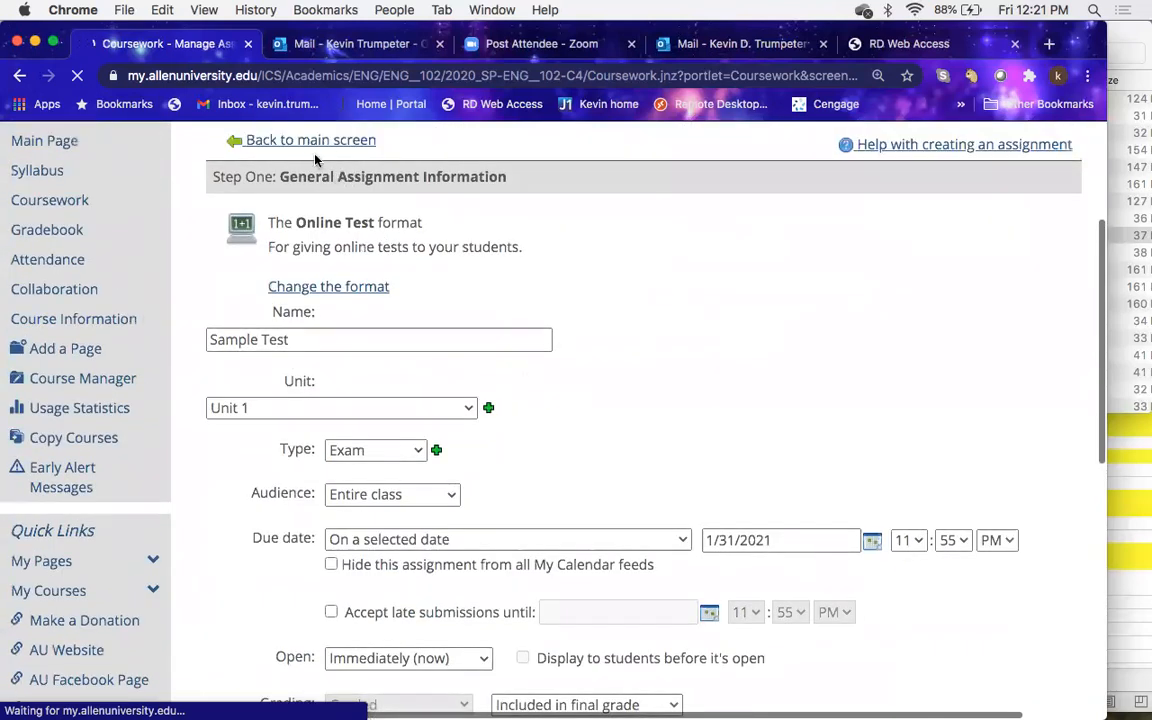
{"action": "left_click", "coordinate": [311, 141]}
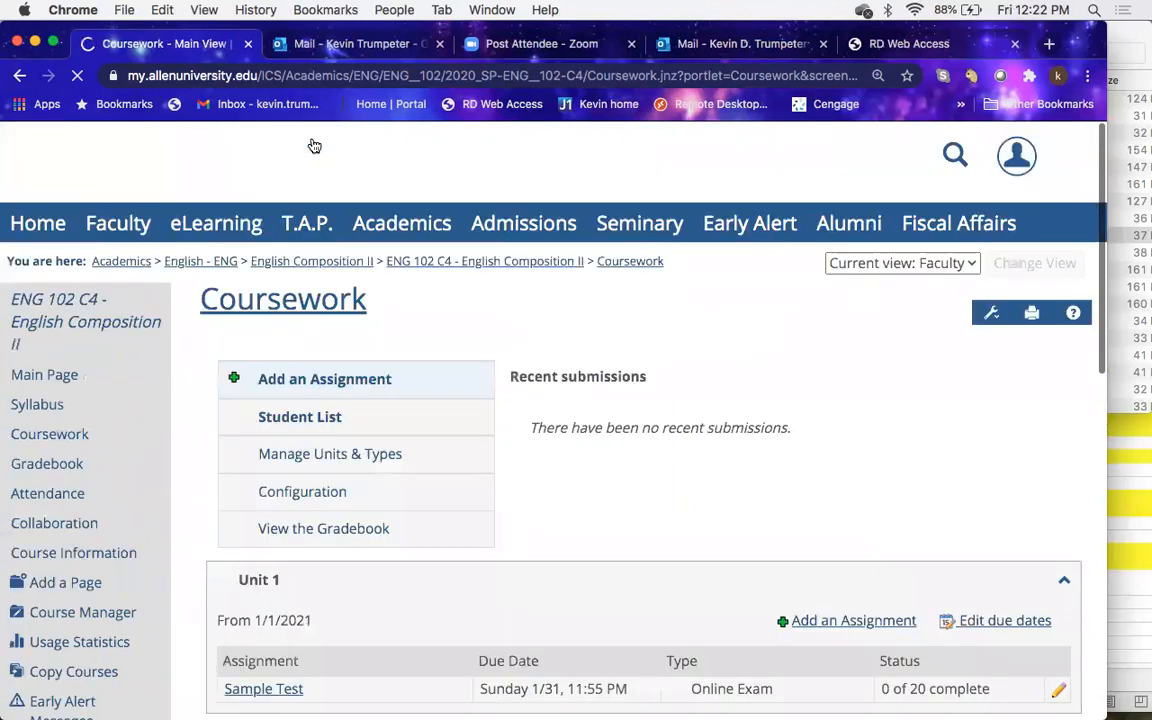
Step: Open the Sample Test's assignment page from Unit 1 and go to its Test Builder
{"action": "scroll", "coordinate": [357, 417], "scroll_direction": "down", "scroll_amount": 3}
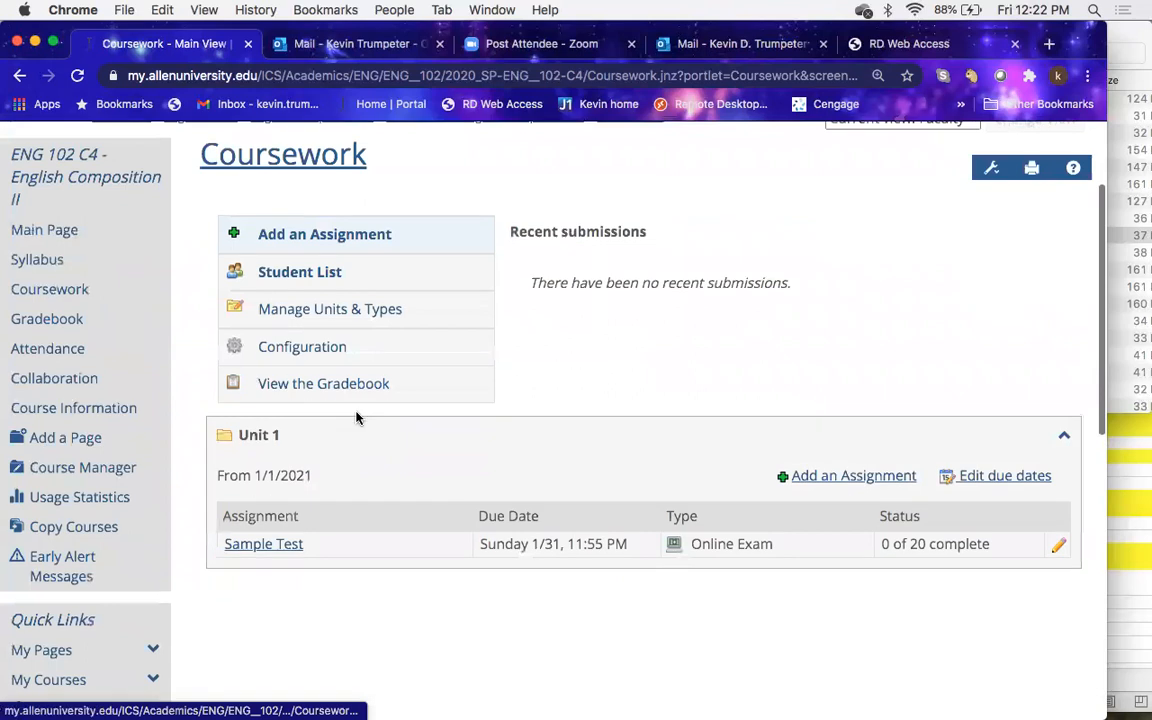
{"action": "left_click", "coordinate": [257, 546]}
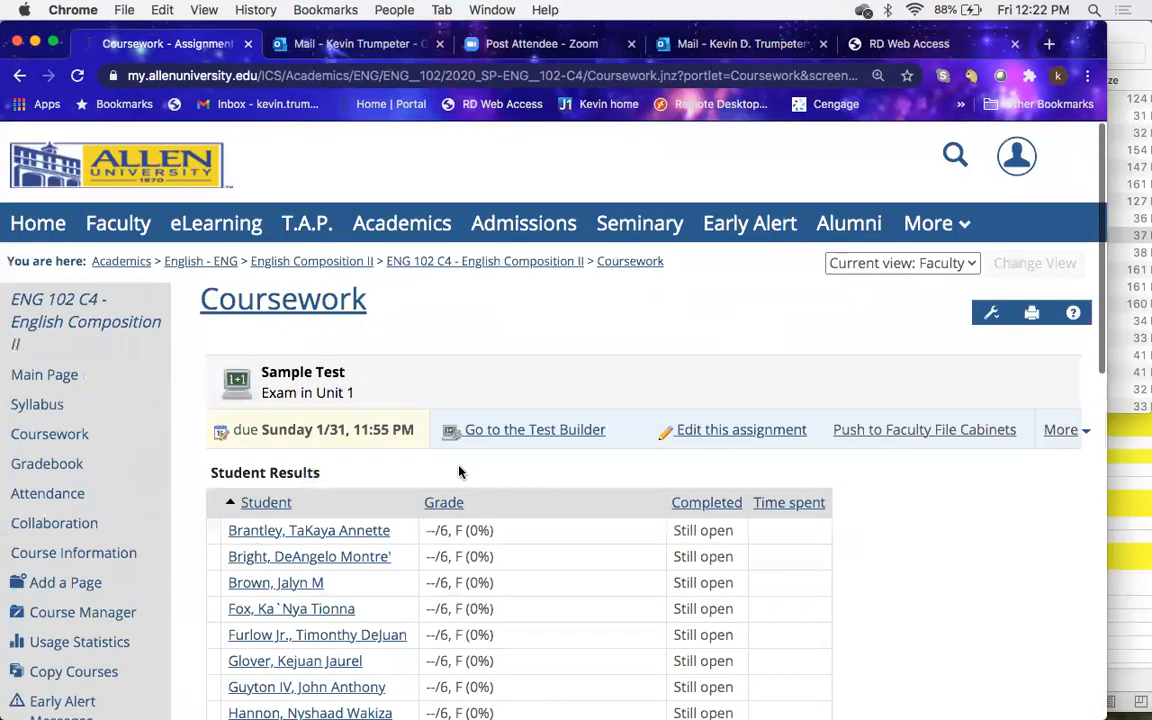
{"action": "left_click", "coordinate": [512, 437]}
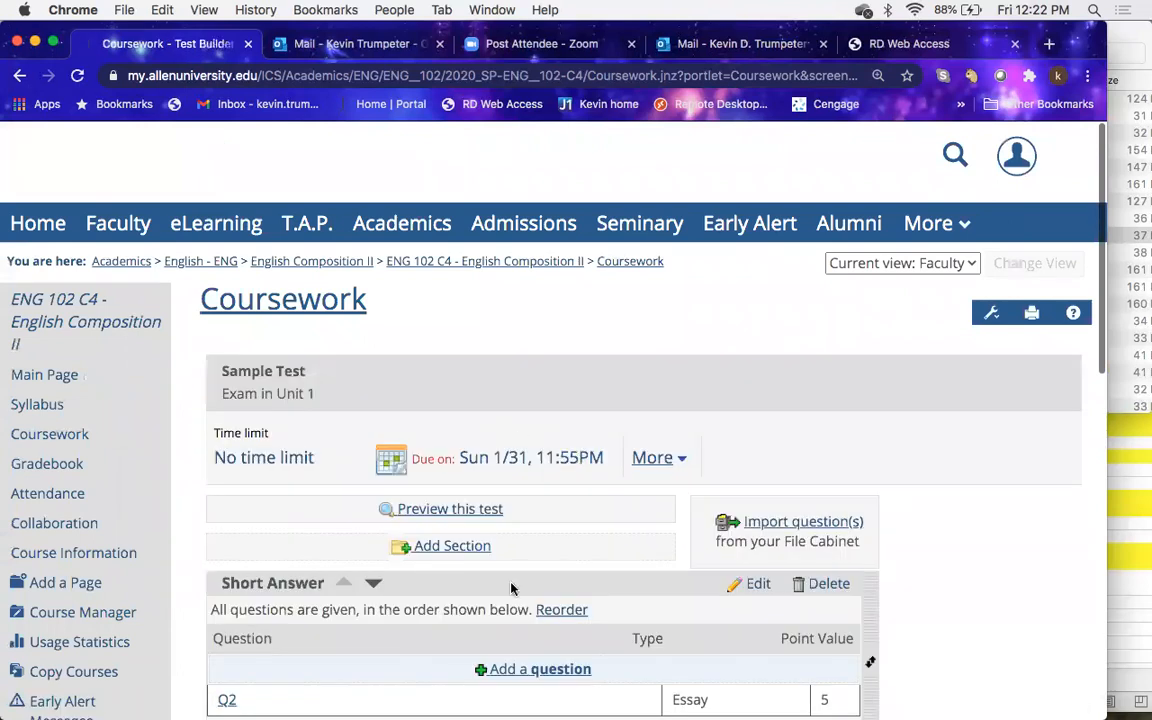
Step: Reopen the Sample Test from the course's Coursework page and go to its Test Builder
{"action": "scroll", "coordinate": [511, 588], "scroll_direction": "down", "scroll_amount": 5}
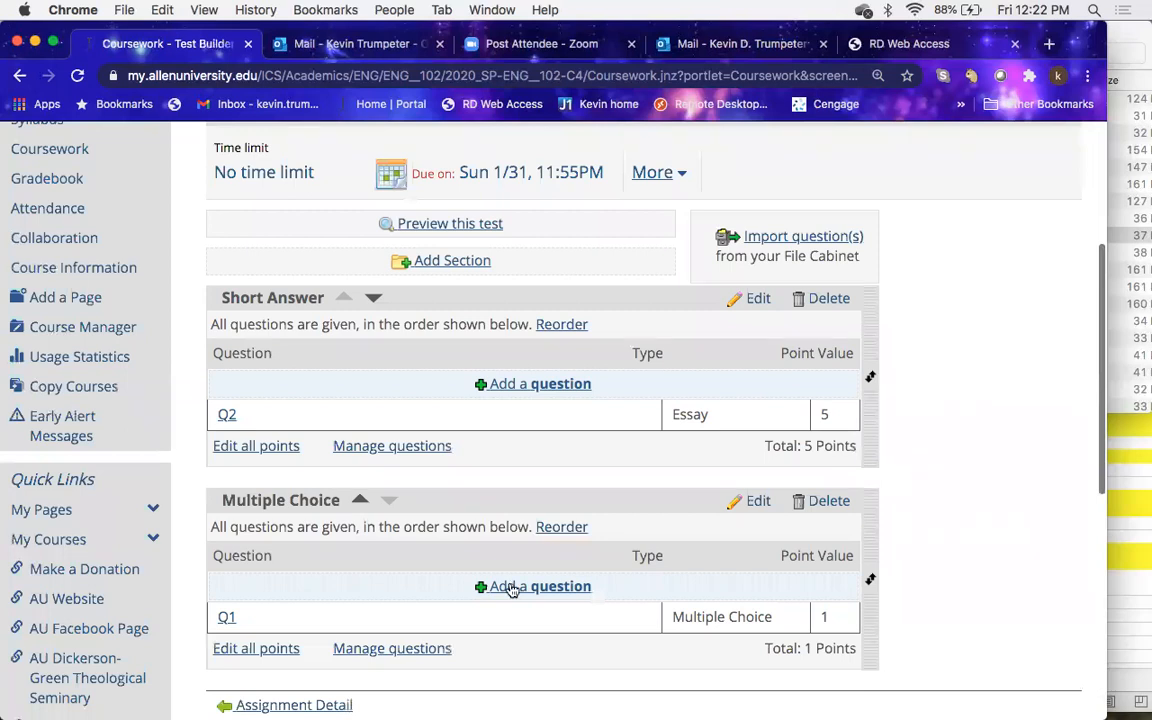
{"action": "scroll", "coordinate": [511, 590], "scroll_direction": "down", "scroll_amount": 2}
{"action": "scroll", "coordinate": [511, 590], "scroll_direction": "up", "scroll_amount": 2}
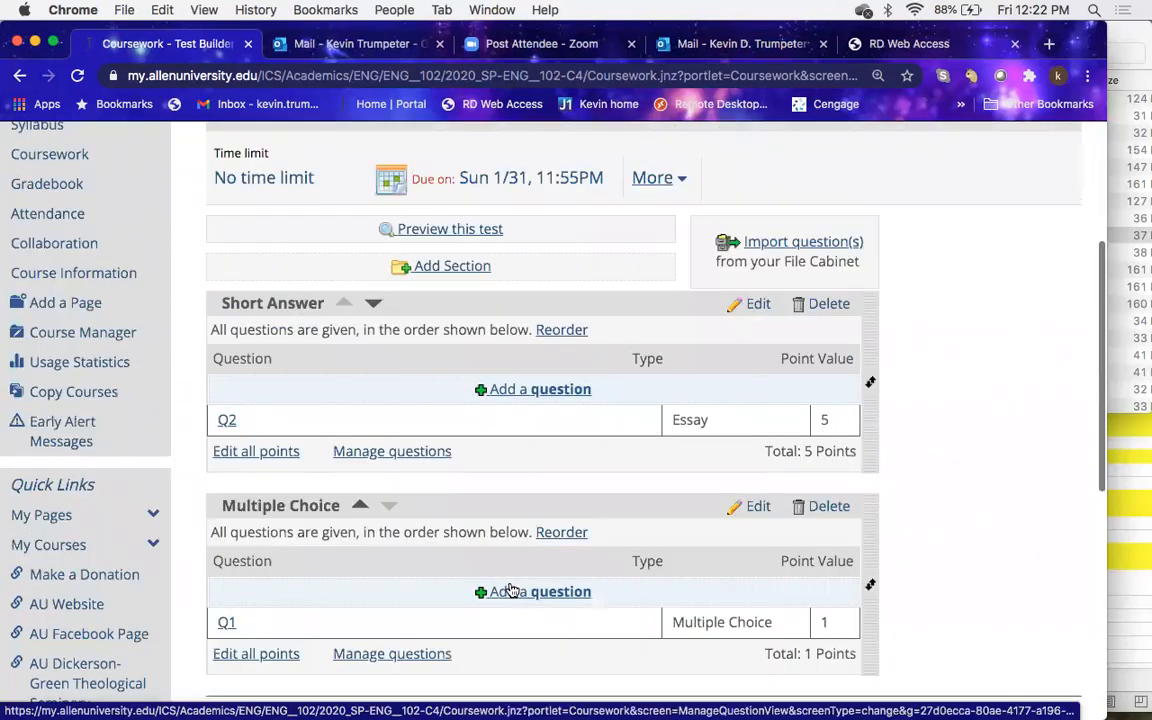
{"action": "scroll", "coordinate": [511, 590], "scroll_direction": "up", "scroll_amount": 2}
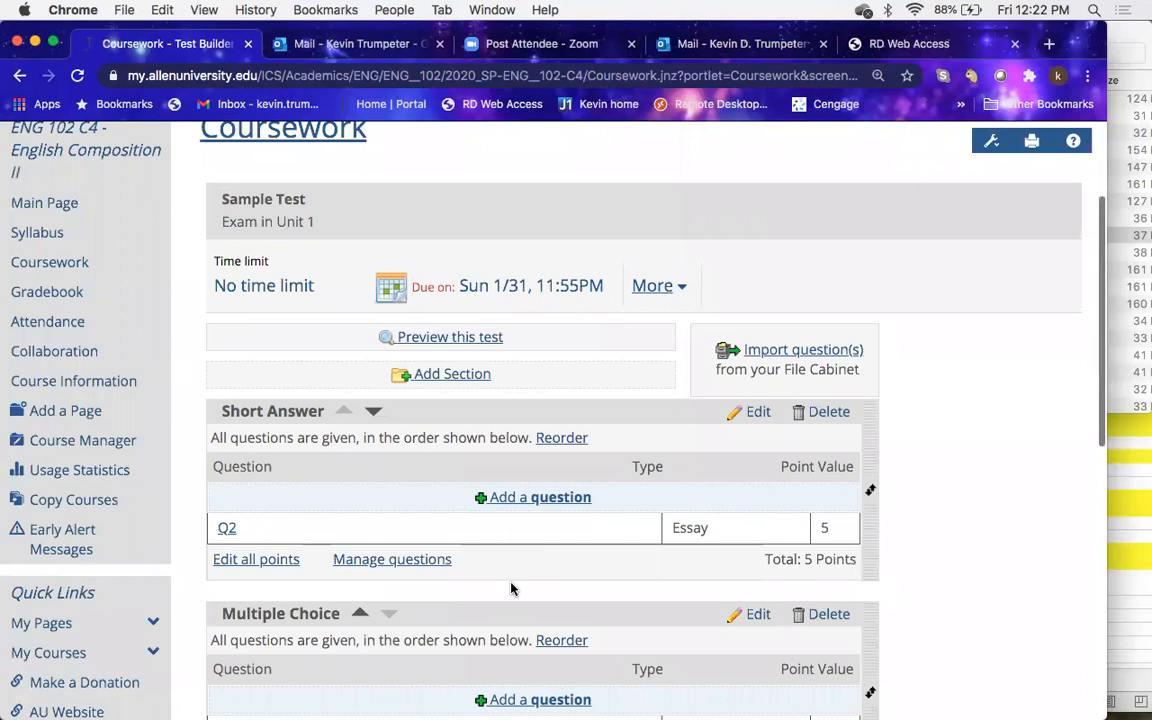
{"action": "scroll", "coordinate": [414, 526], "scroll_direction": "up", "scroll_amount": 2}
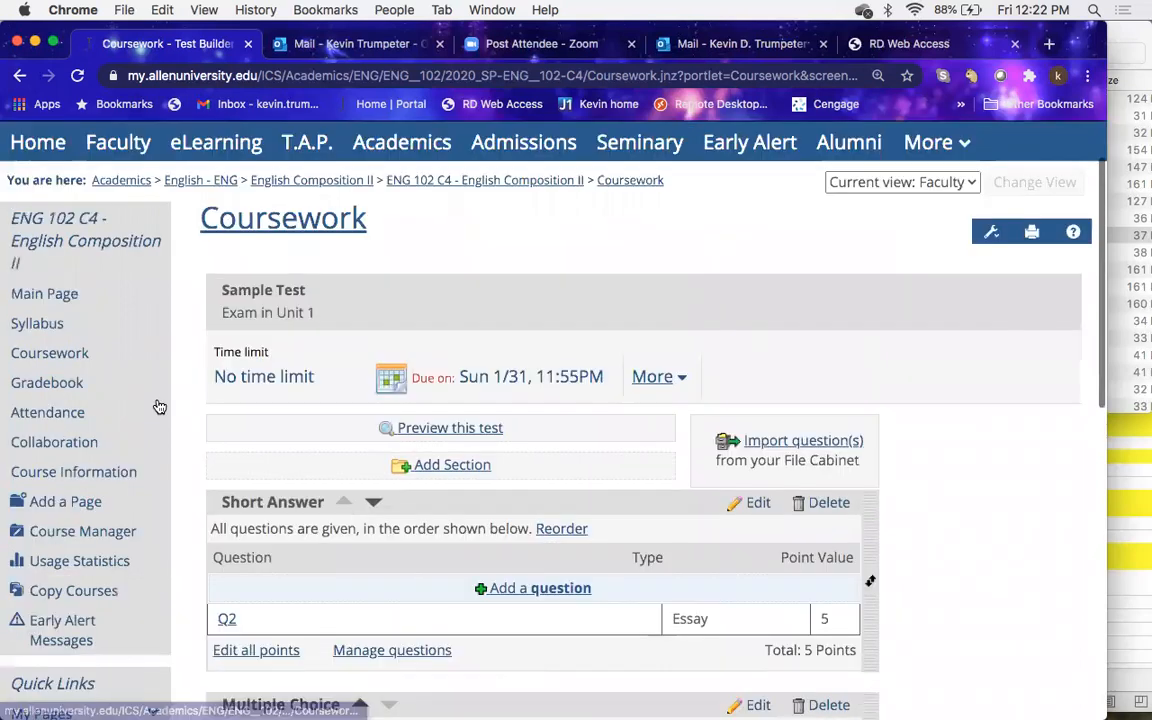
{"action": "left_click", "coordinate": [60, 350]}
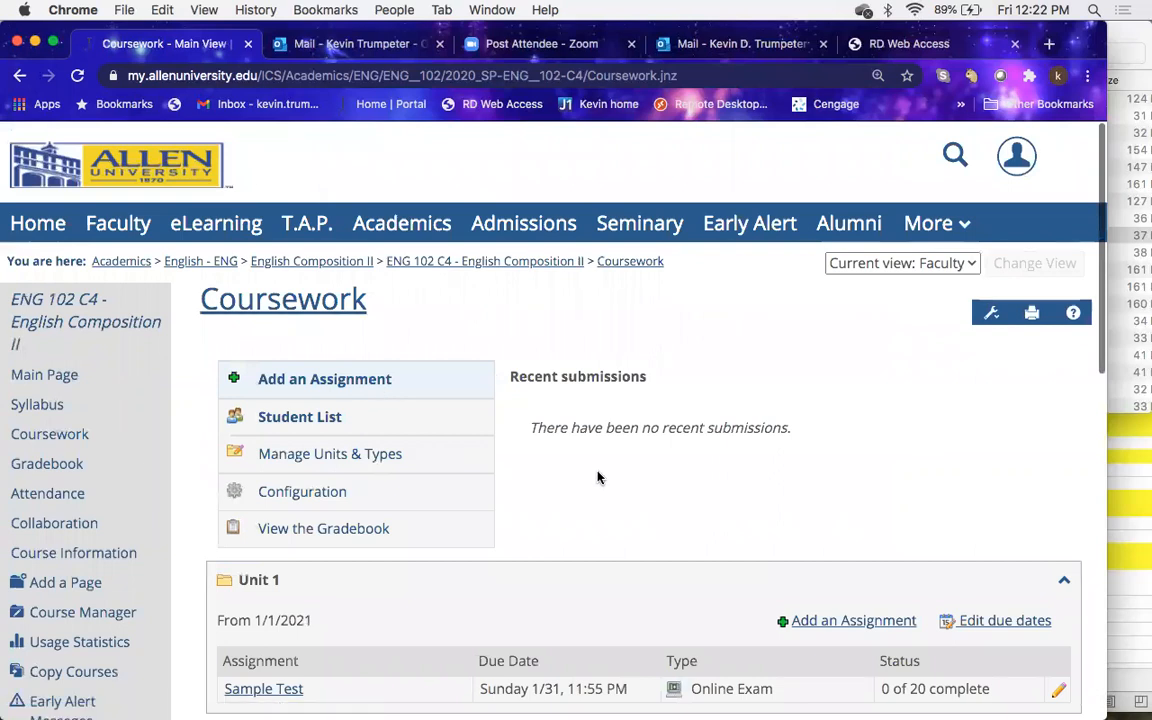
{"action": "scroll", "coordinate": [597, 477], "scroll_direction": "down", "scroll_amount": 3}
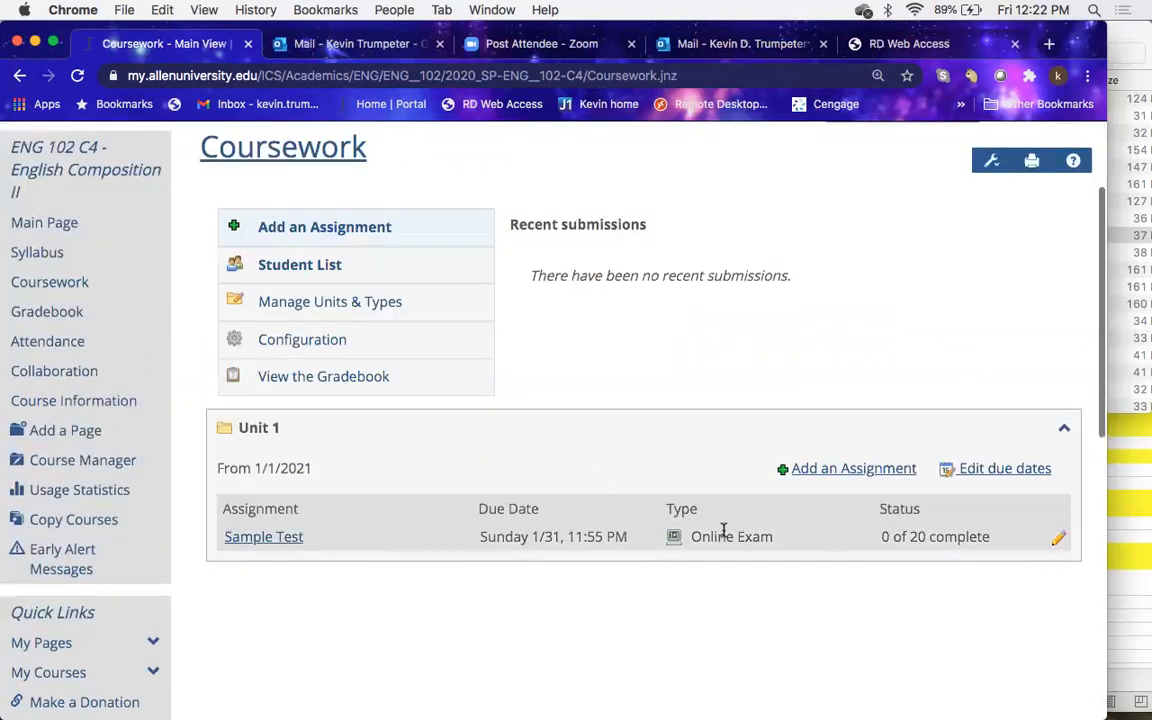
{"action": "left_click", "coordinate": [268, 538]}
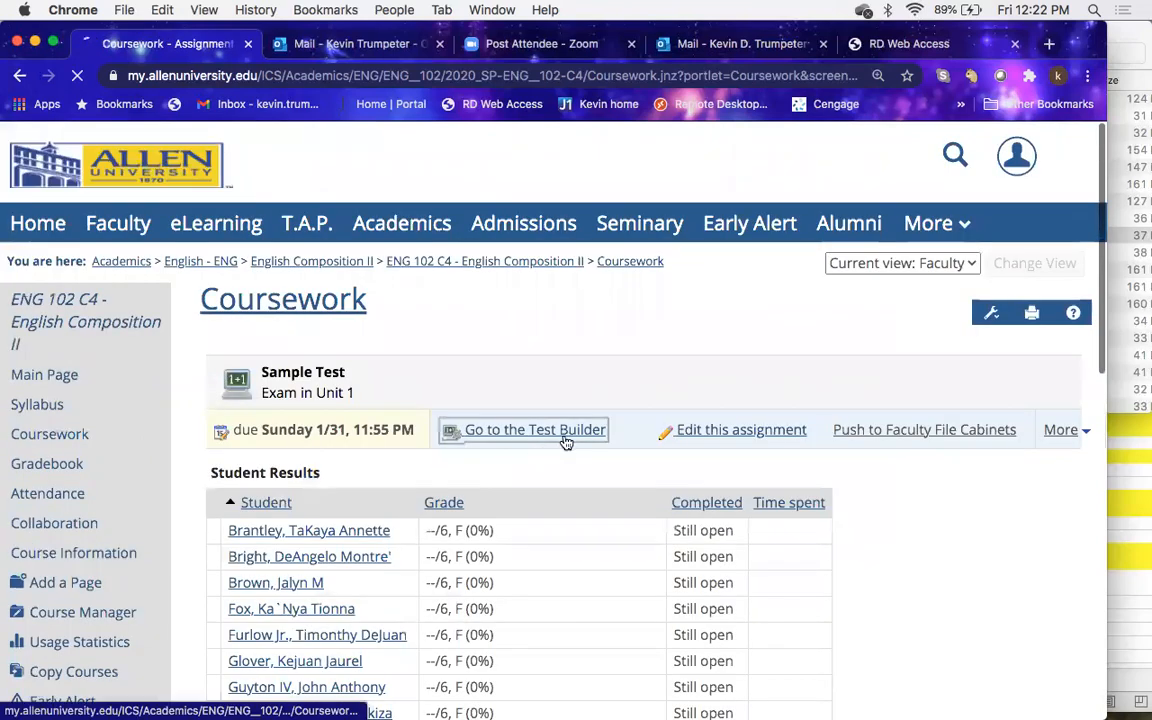
{"action": "left_click", "coordinate": [566, 441]}
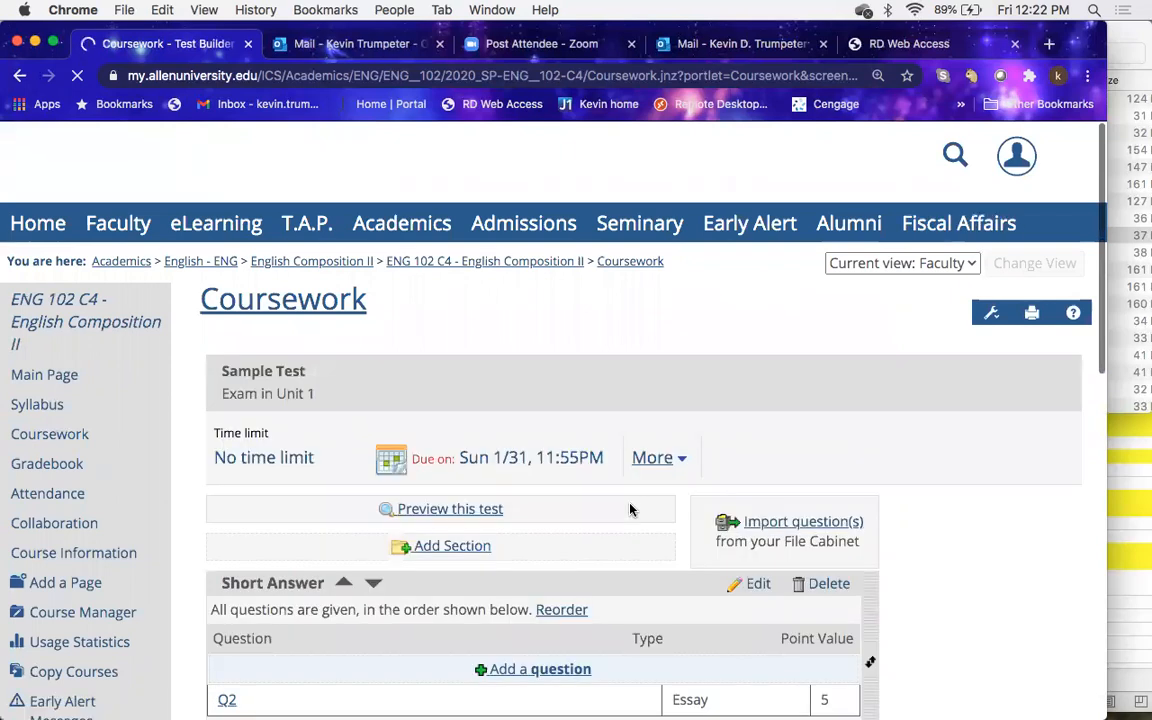
Step: Open the Short Answer section's settings, review its instructions, type, question order and time limit options, and leave without saving
{"action": "scroll", "coordinate": [630, 510], "scroll_direction": "down", "scroll_amount": 3}
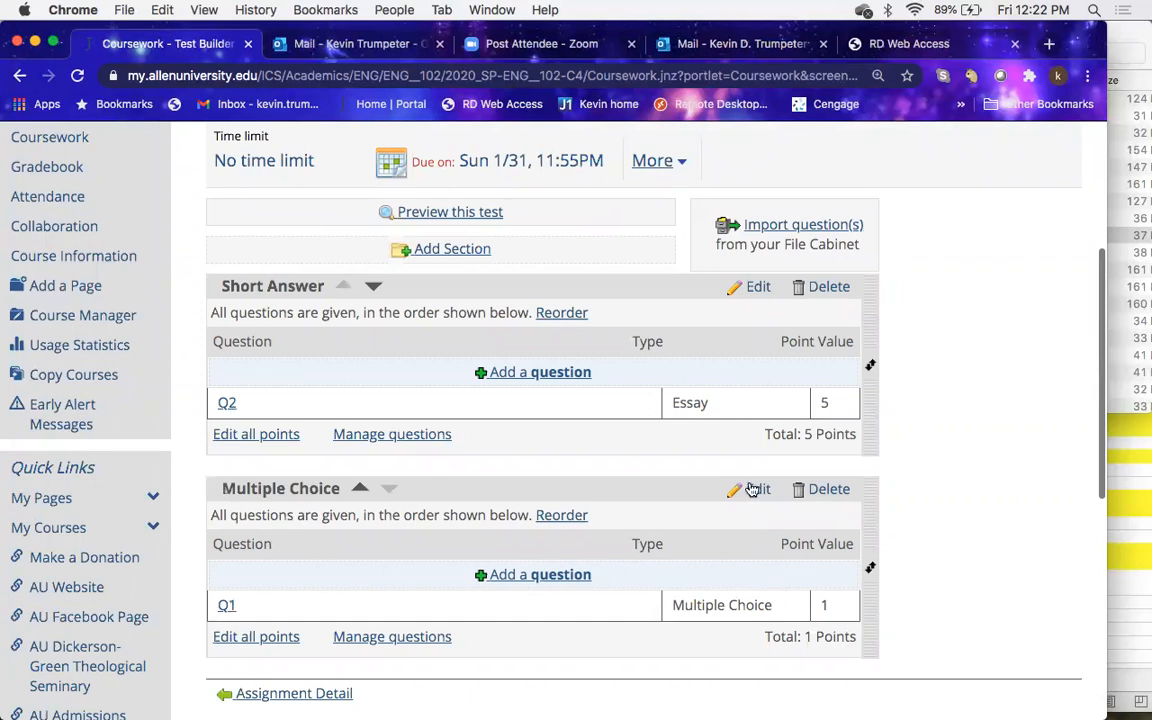
{"action": "left_click", "coordinate": [757, 290]}
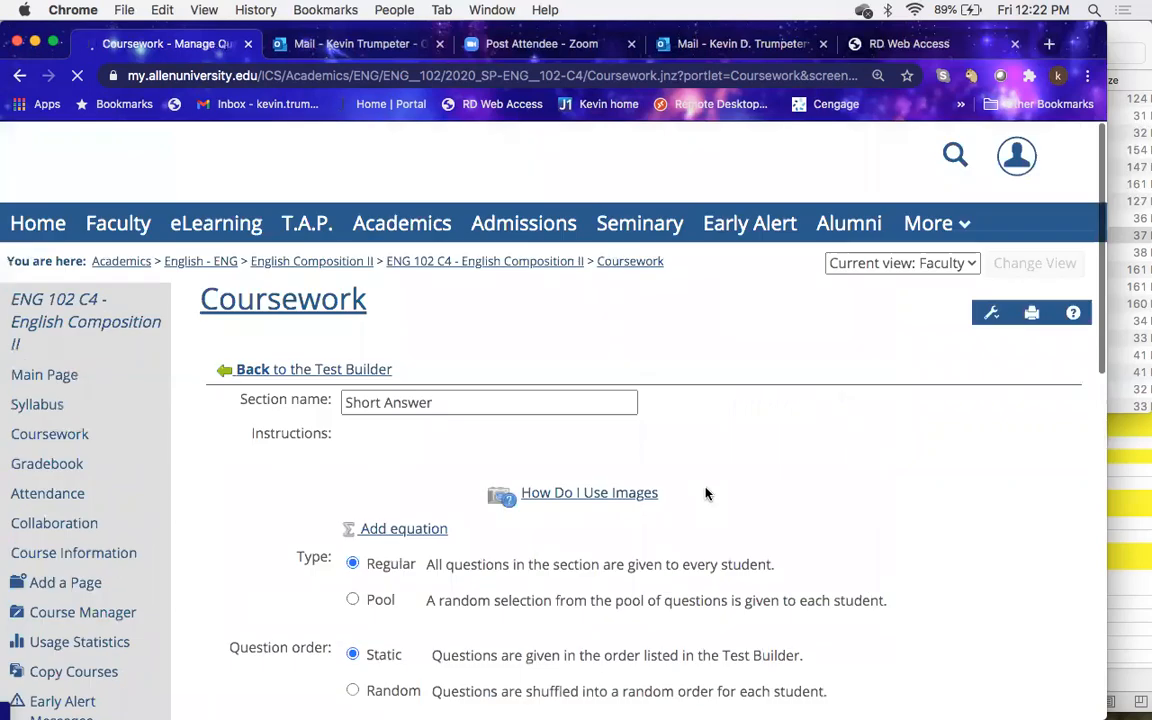
{"action": "scroll", "coordinate": [706, 493], "scroll_direction": "down", "scroll_amount": 1}
{"action": "scroll", "coordinate": [706, 493], "scroll_direction": "down", "scroll_amount": 4}
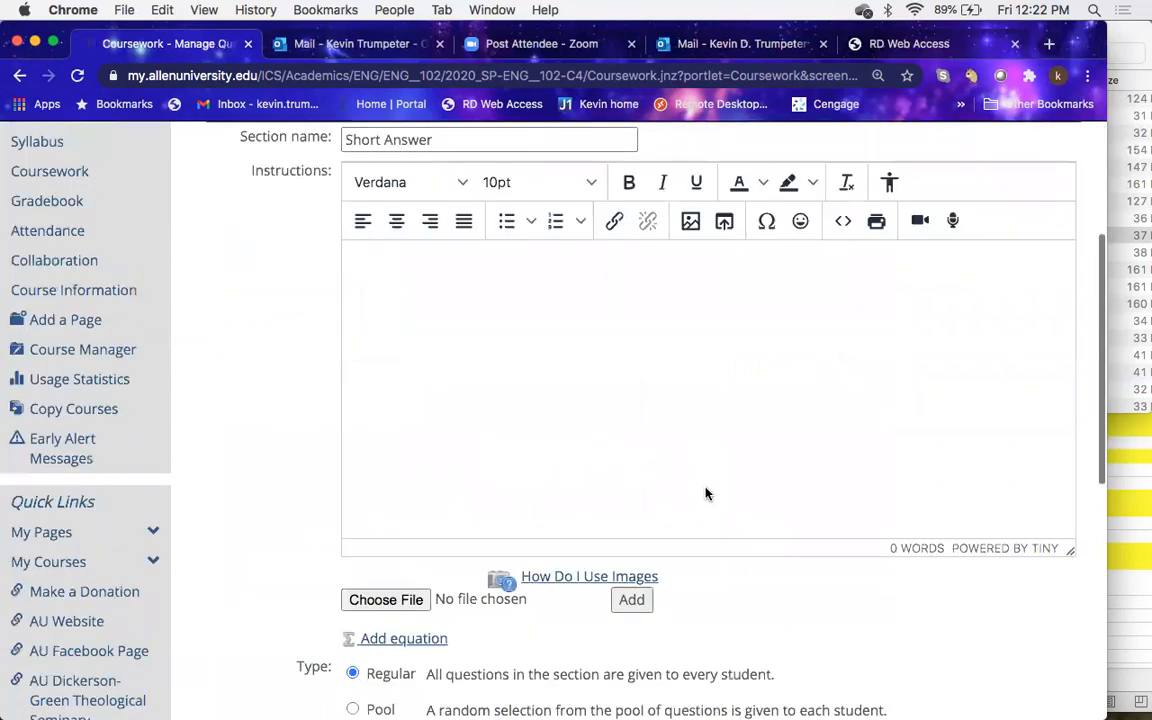
{"action": "scroll", "coordinate": [706, 493], "scroll_direction": "down", "scroll_amount": 9}
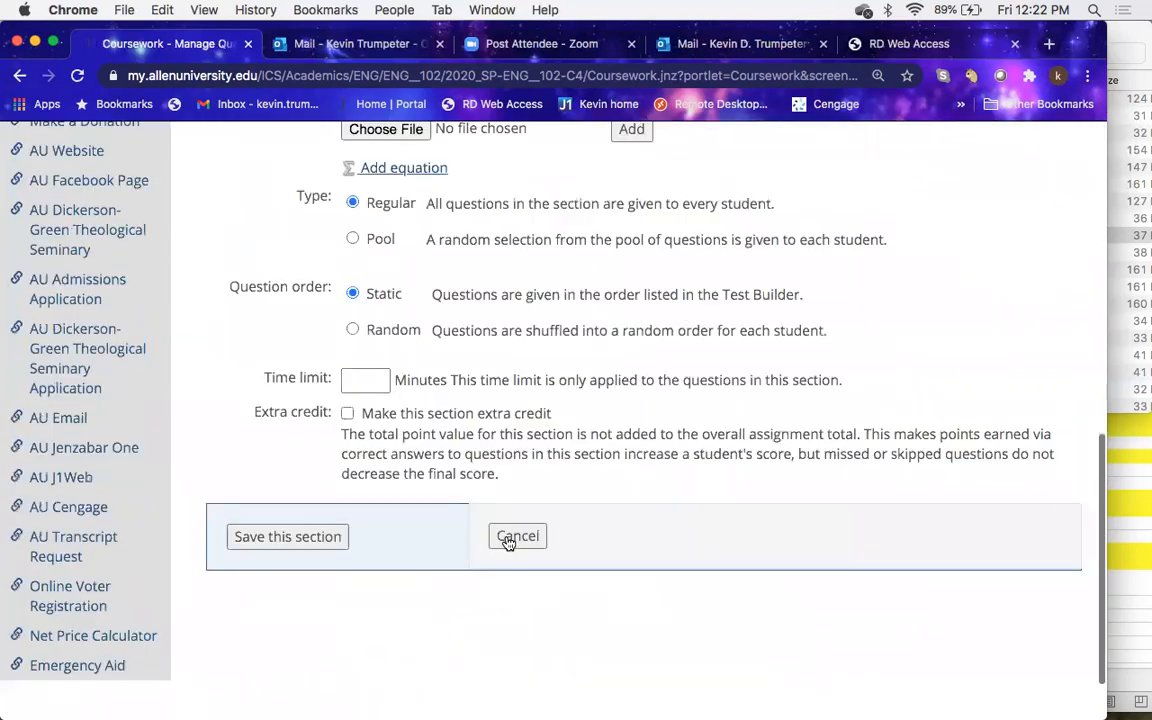
{"action": "left_click", "coordinate": [512, 537]}
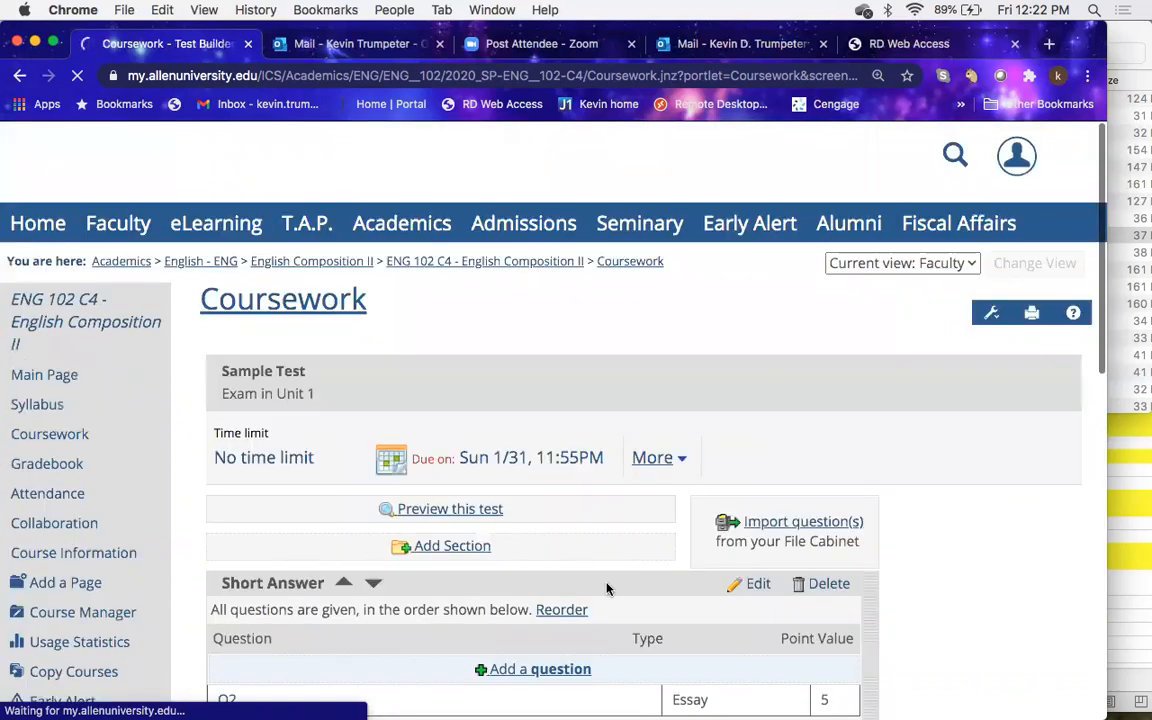
Step: Open question Q2 in the Short Answer section, review its text, point value and answer settings, and return to the Test Builder
{"action": "scroll", "coordinate": [607, 586], "scroll_direction": "down", "scroll_amount": 3}
{"action": "scroll", "coordinate": [238, 431], "scroll_direction": "down", "scroll_amount": 1}
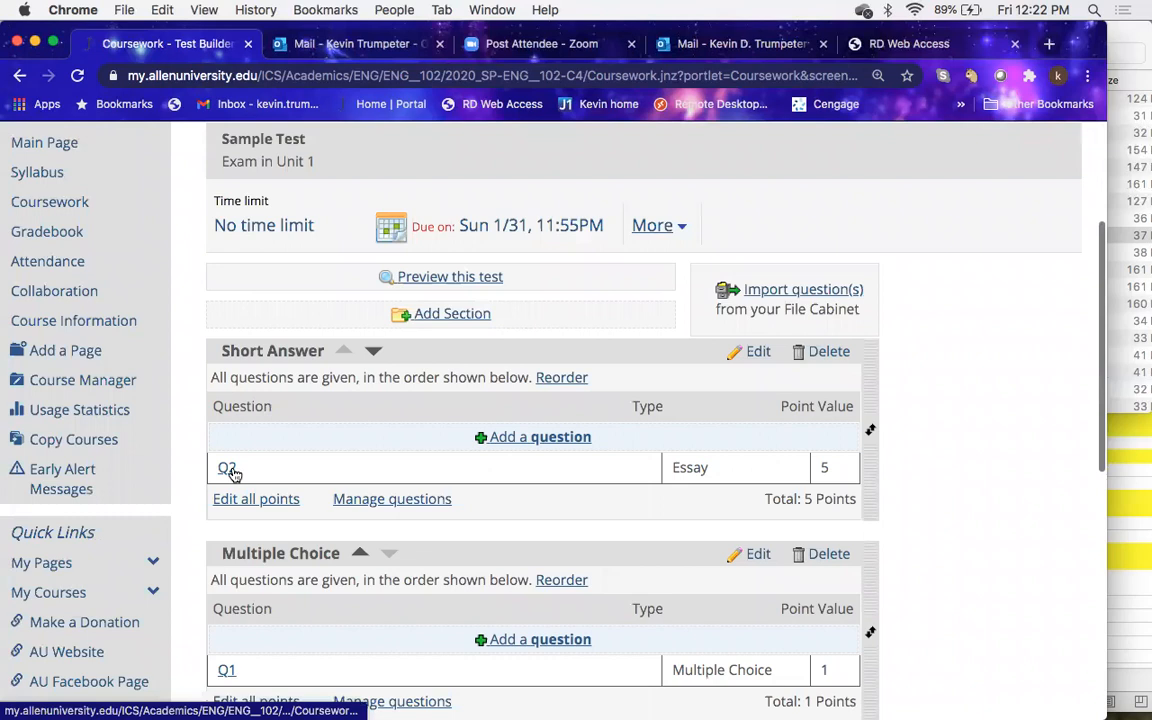
{"action": "left_click", "coordinate": [228, 469]}
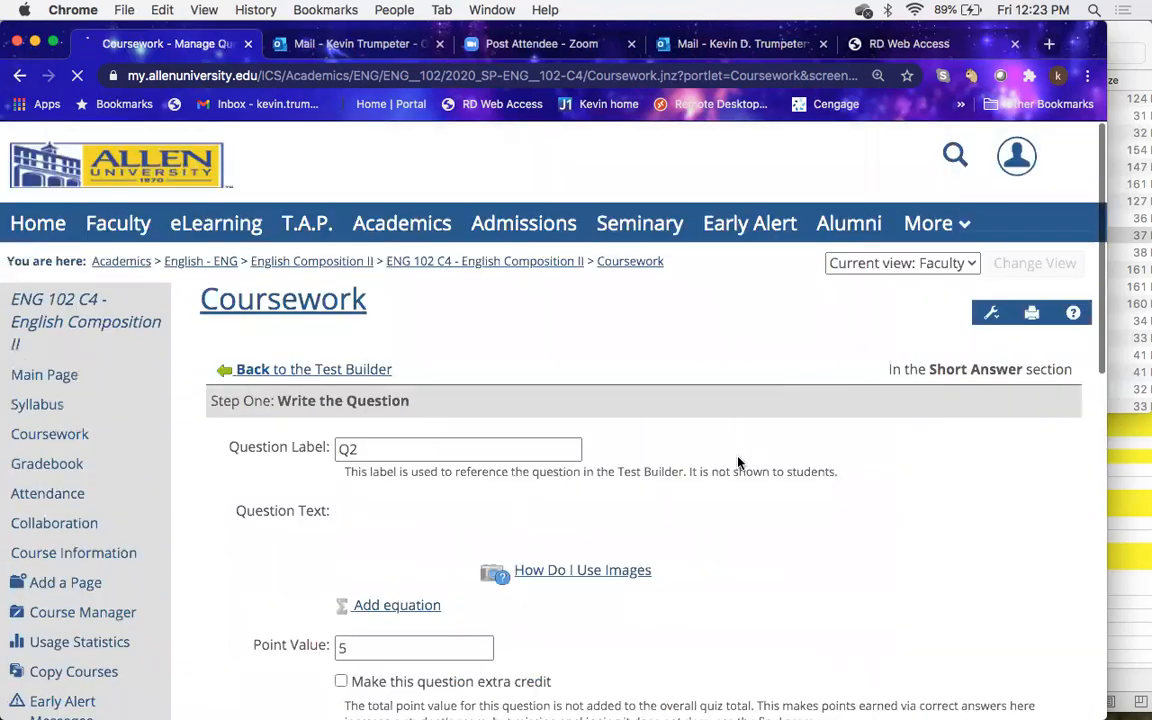
{"action": "scroll", "coordinate": [738, 462], "scroll_direction": "down", "scroll_amount": 2}
{"action": "scroll", "coordinate": [738, 462], "scroll_direction": "down", "scroll_amount": 4}
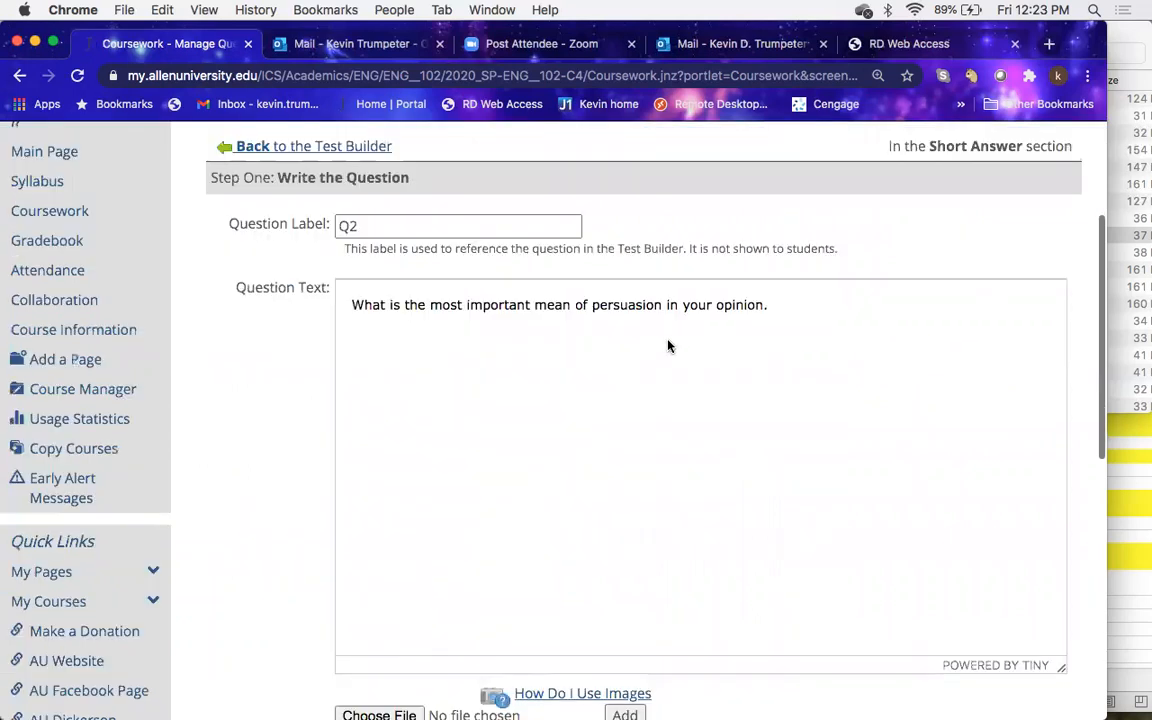
{"action": "scroll", "coordinate": [716, 478], "scroll_direction": "down", "scroll_amount": 8}
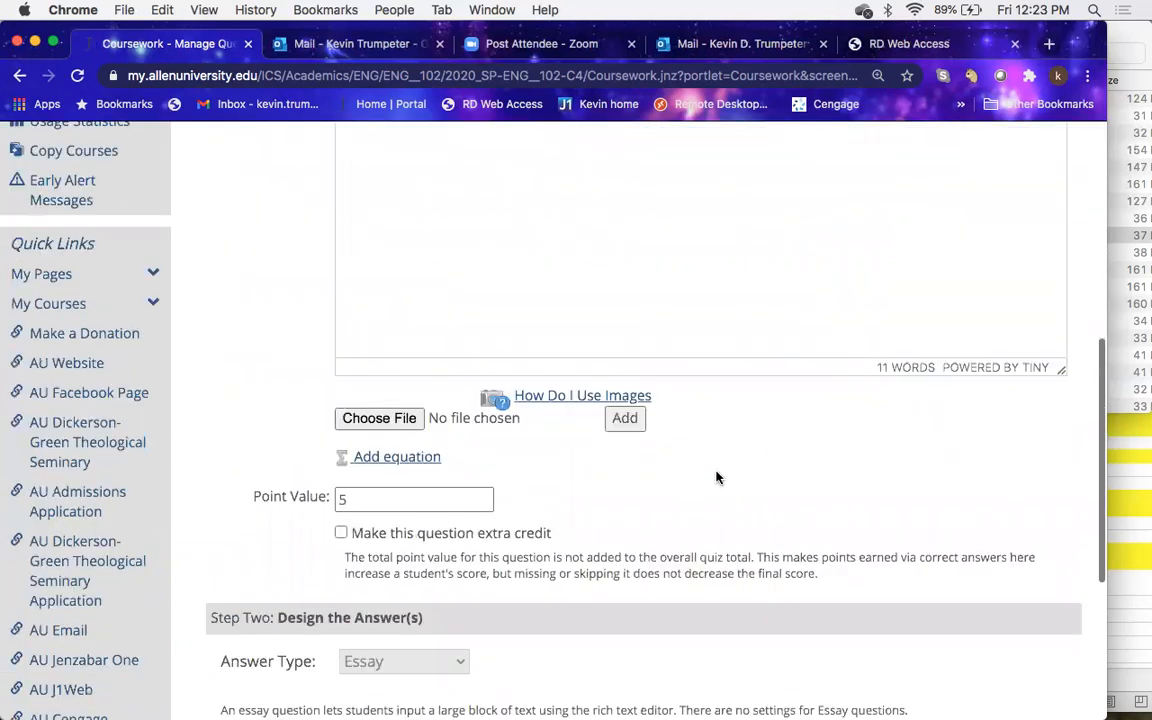
{"action": "scroll", "coordinate": [716, 478], "scroll_direction": "down", "scroll_amount": 3}
{"action": "scroll", "coordinate": [716, 478], "scroll_direction": "down", "scroll_amount": 6}
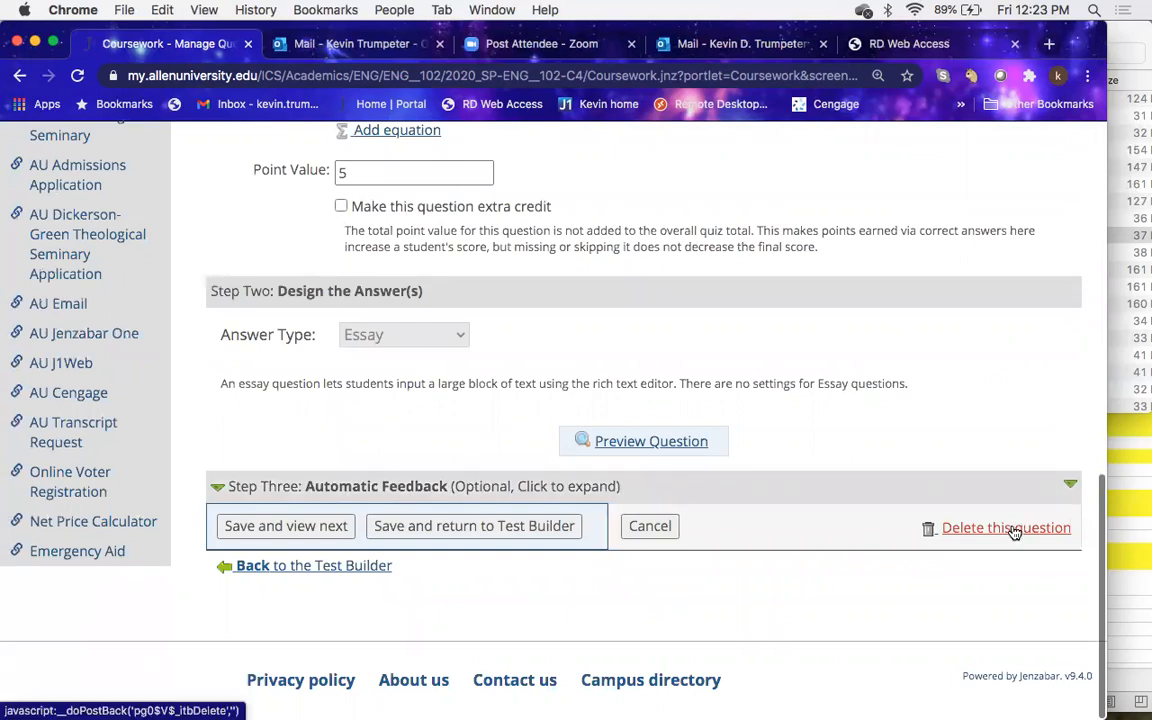
{"action": "left_click", "coordinate": [361, 567]}
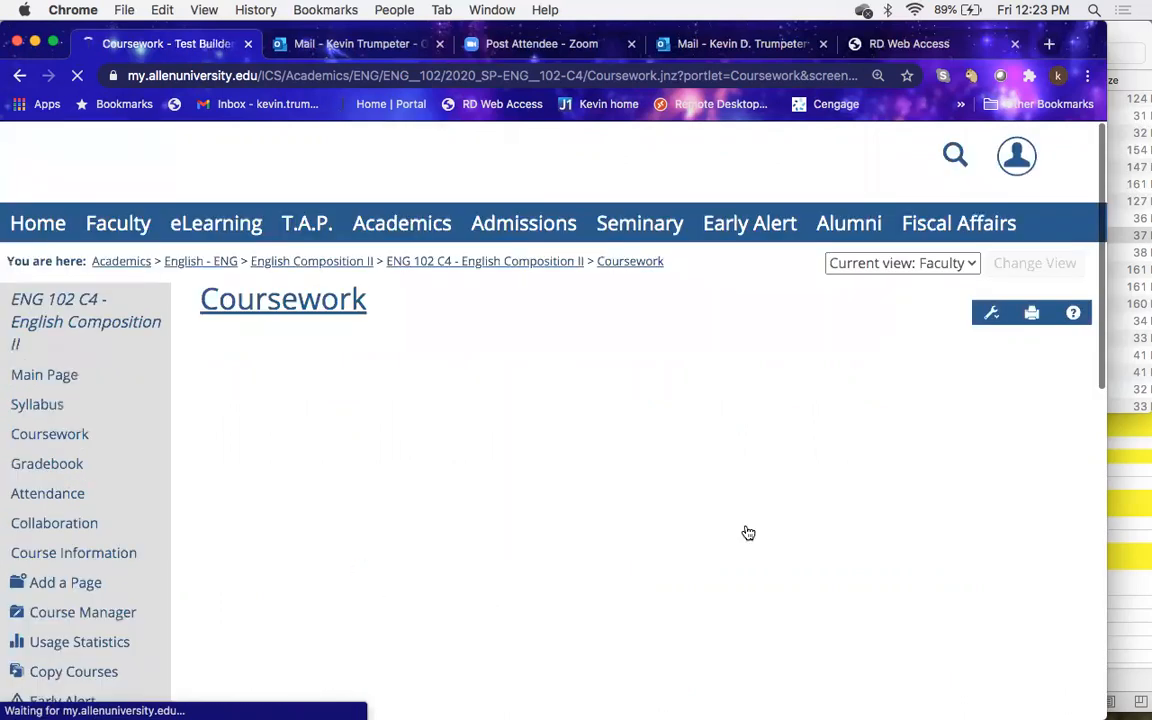
Step: Examine the Short Answer and Multiple Choice sections of the Sample Test and their questions
{"action": "scroll", "coordinate": [710, 655], "scroll_direction": "down", "scroll_amount": 3}
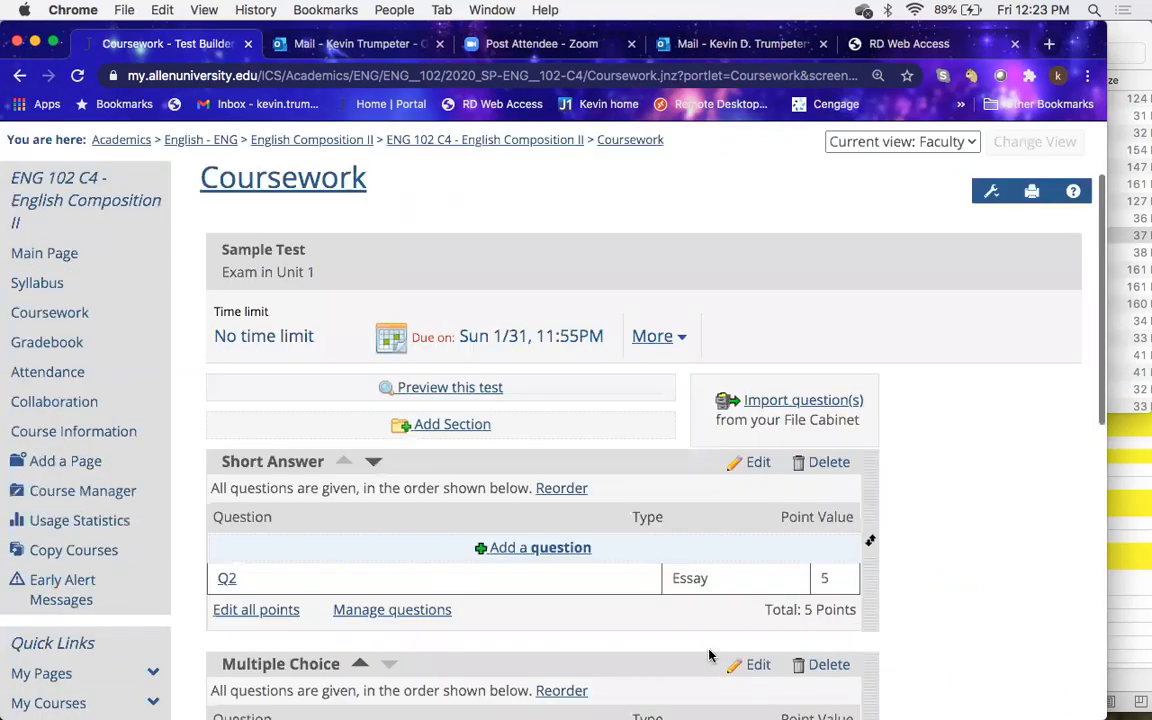
{"action": "scroll", "coordinate": [710, 655], "scroll_direction": "down", "scroll_amount": 1}
{"action": "scroll", "coordinate": [710, 655], "scroll_direction": "down", "scroll_amount": 3}
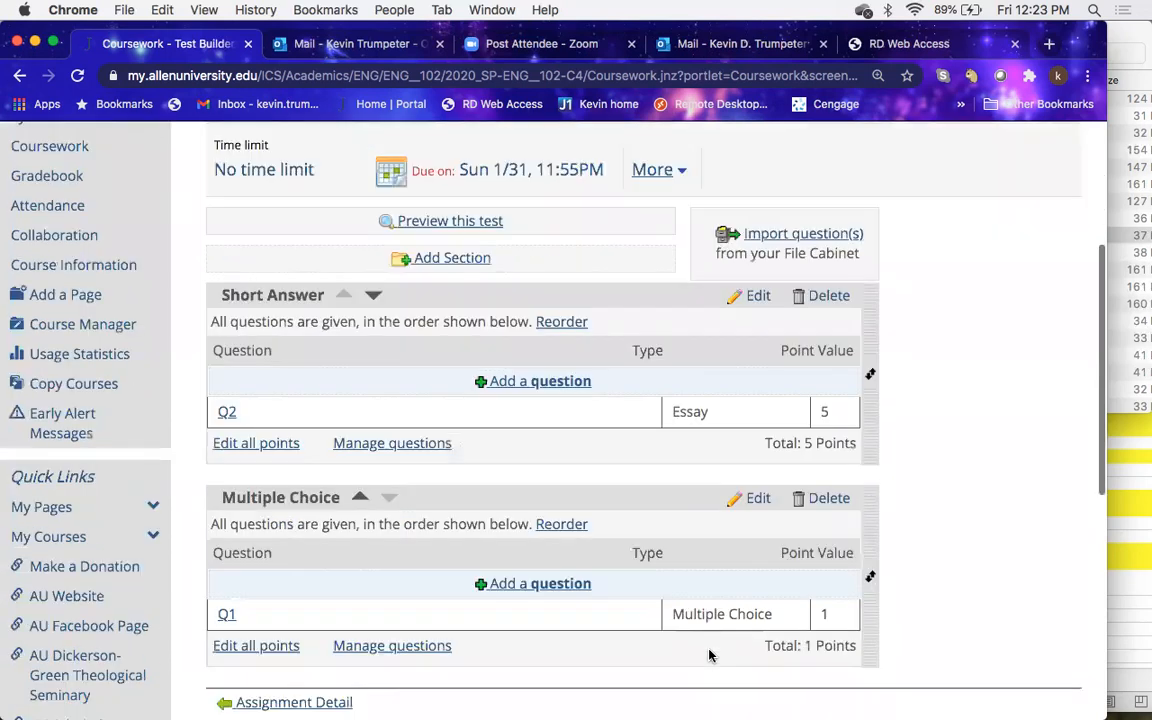
{"action": "scroll", "coordinate": [710, 655], "scroll_direction": "up", "scroll_amount": 2}
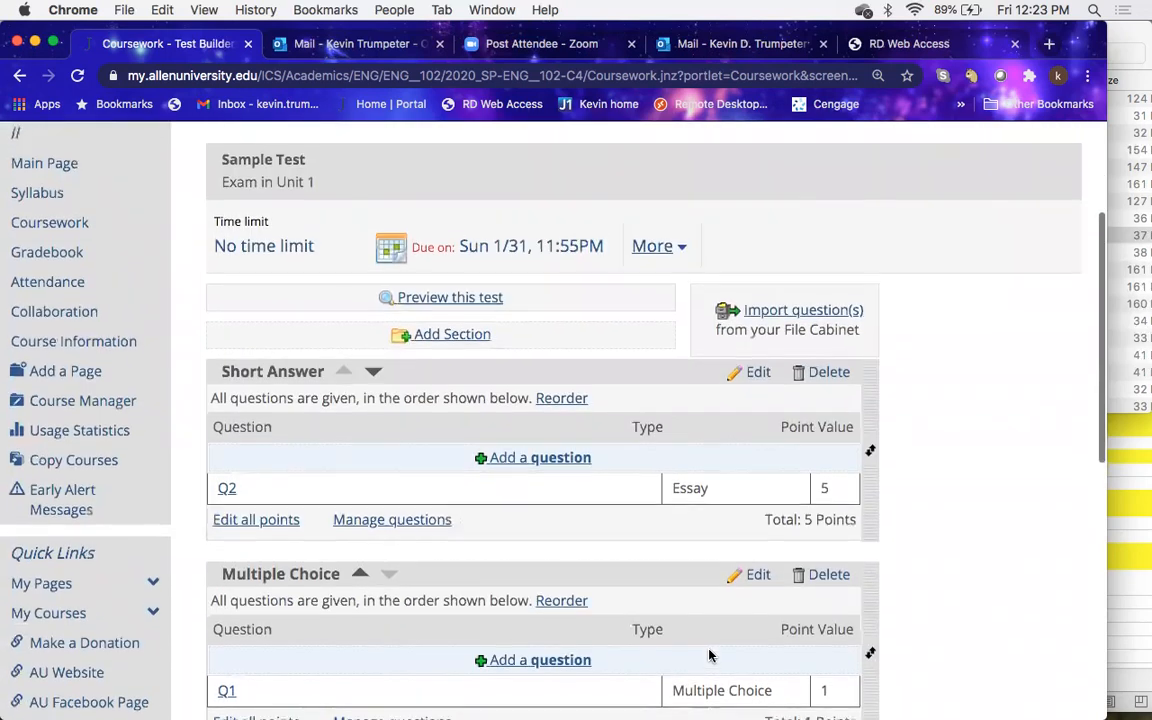
{"action": "scroll", "coordinate": [710, 655], "scroll_direction": "down", "scroll_amount": 6}
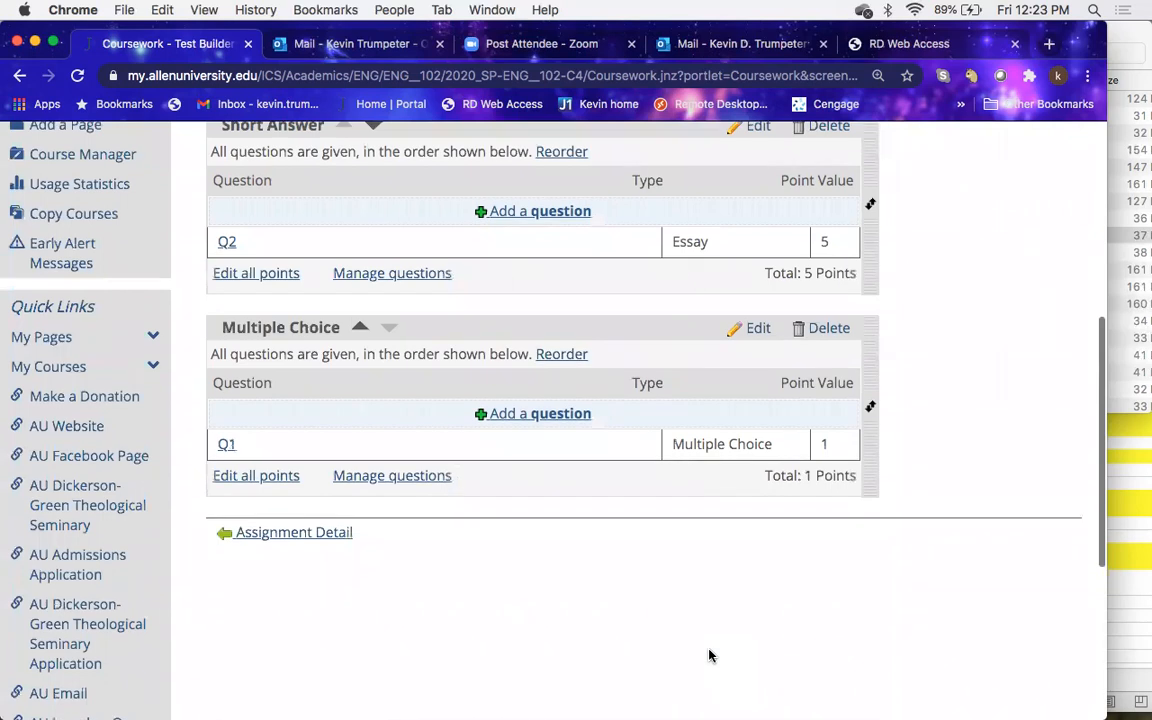
{"action": "scroll", "coordinate": [710, 655], "scroll_direction": "up", "scroll_amount": 10}
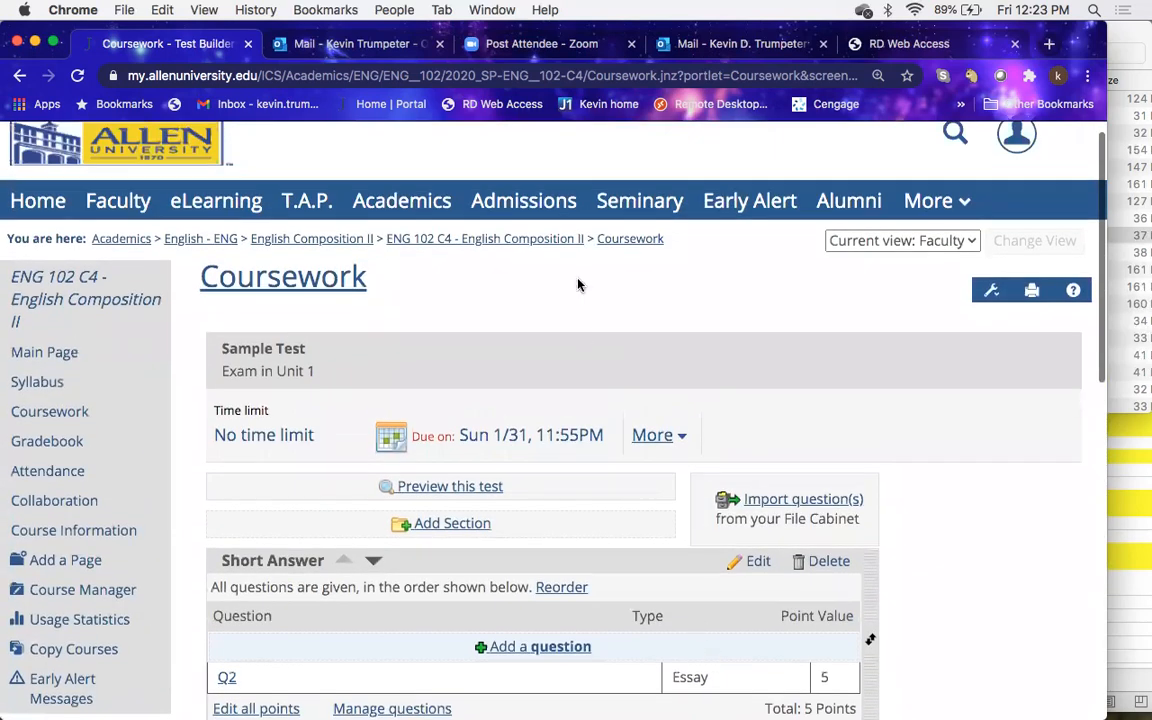
{"action": "scroll", "coordinate": [577, 285], "scroll_direction": "up", "scroll_amount": 2}
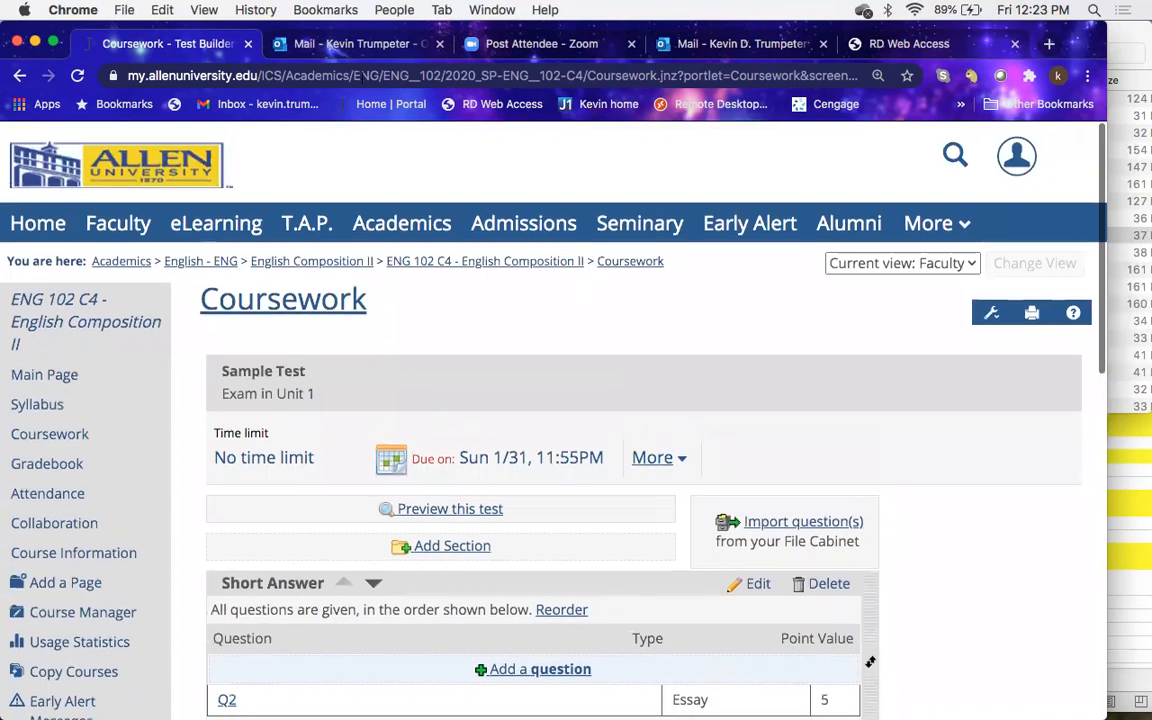
Step: Check the list of required faculty skills in the eLearning Training e-mail in Outlook and return to the course site
{"action": "left_click", "coordinate": [334, 46]}
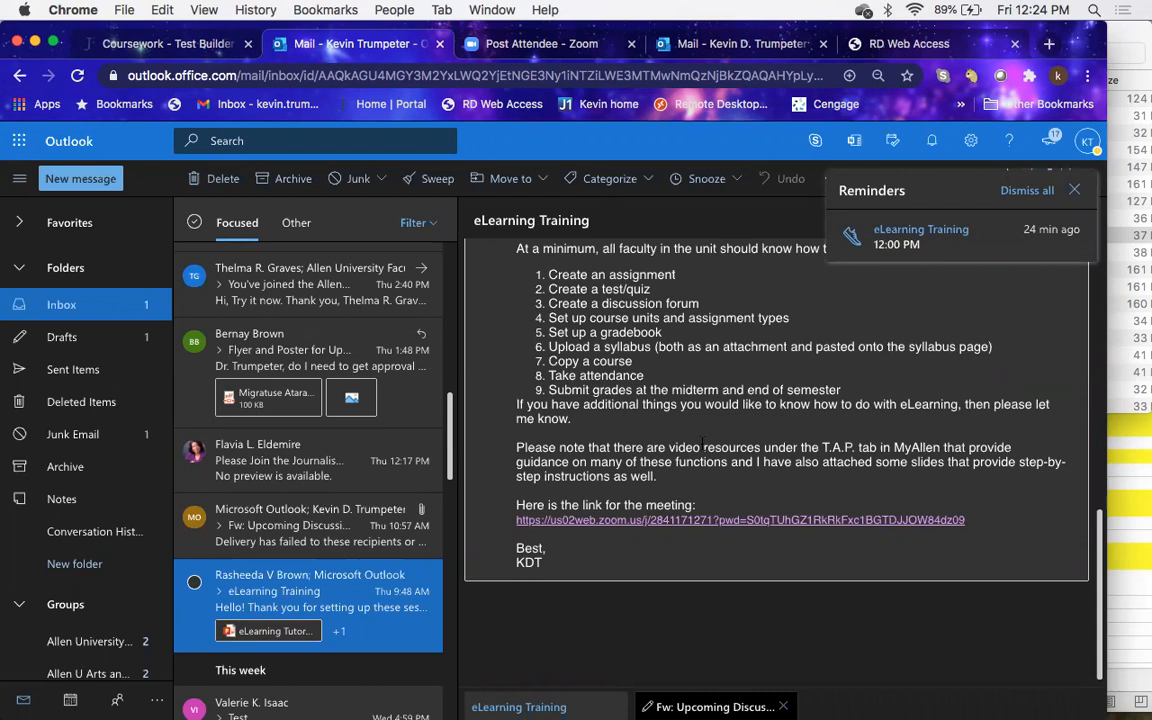
{"action": "left_click", "coordinate": [152, 46]}
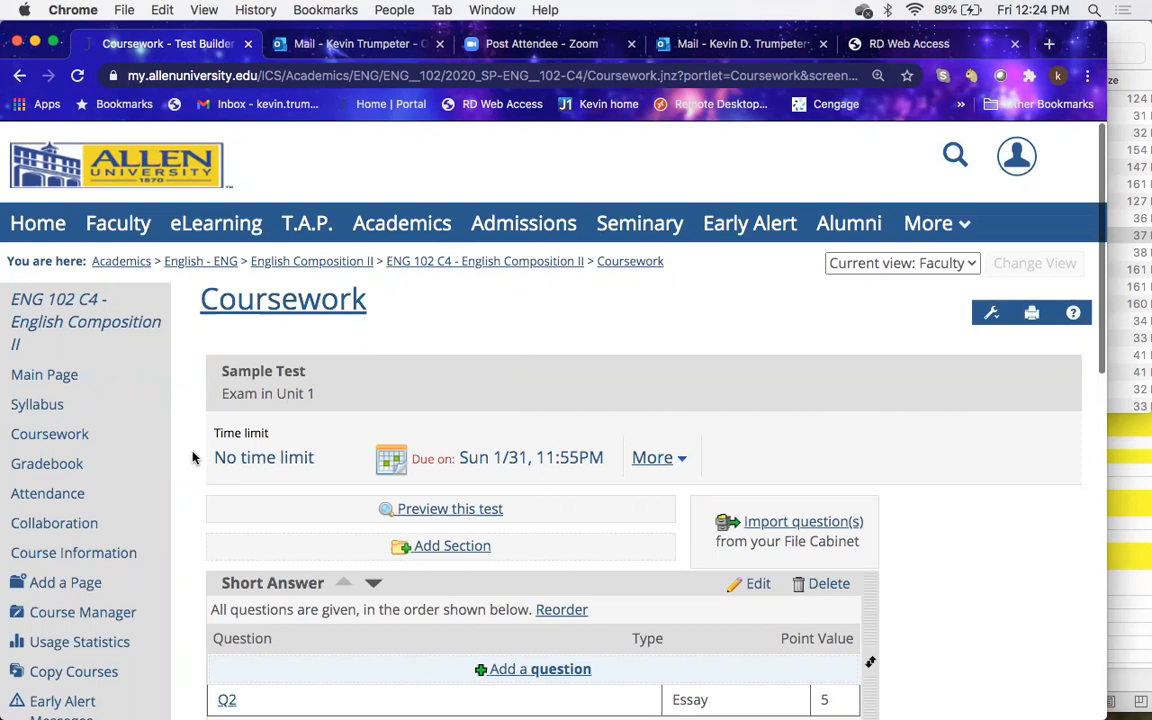
Step: Open the Coursework page of the ENG 226 (1) New Media Writing course from the eLearning course list
{"action": "left_click", "coordinate": [210, 237]}
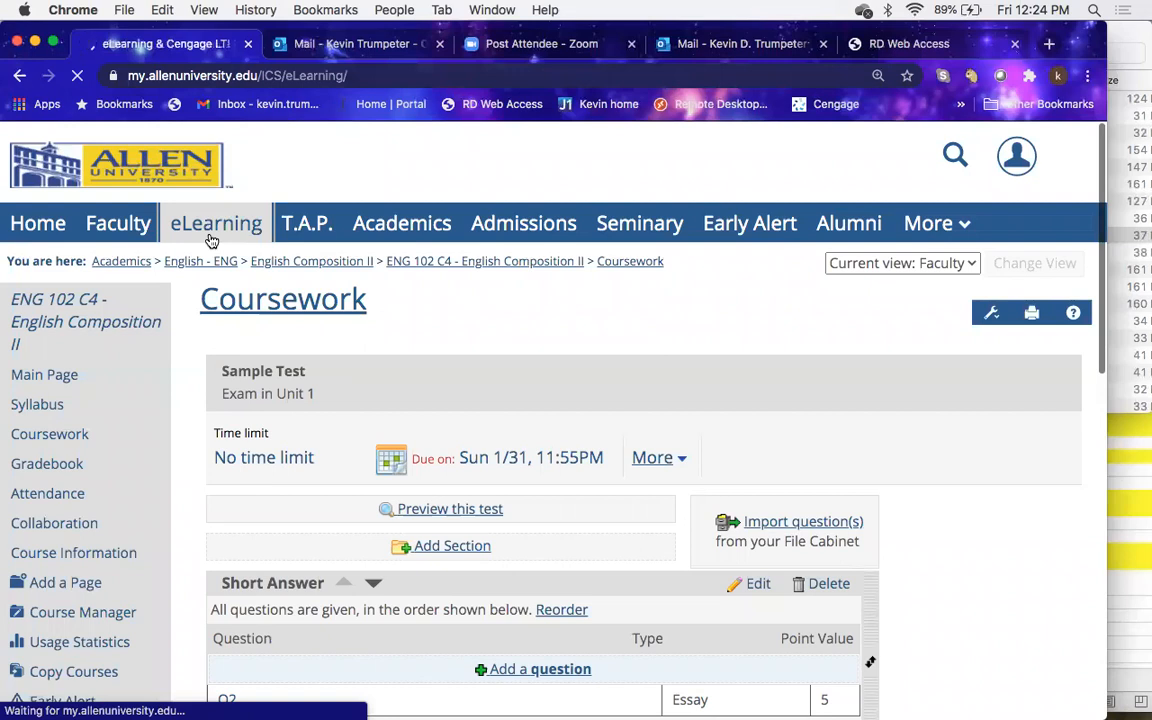
{"action": "scroll", "coordinate": [396, 535], "scroll_direction": "down", "scroll_amount": 5}
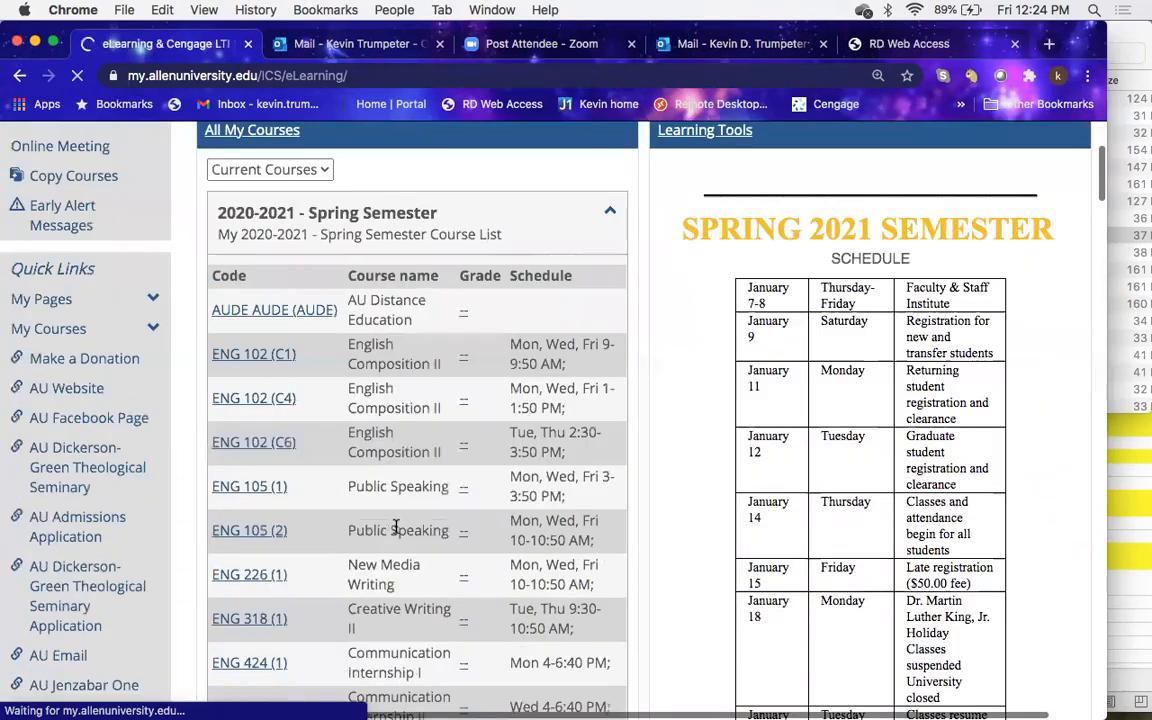
{"action": "left_click", "coordinate": [252, 577]}
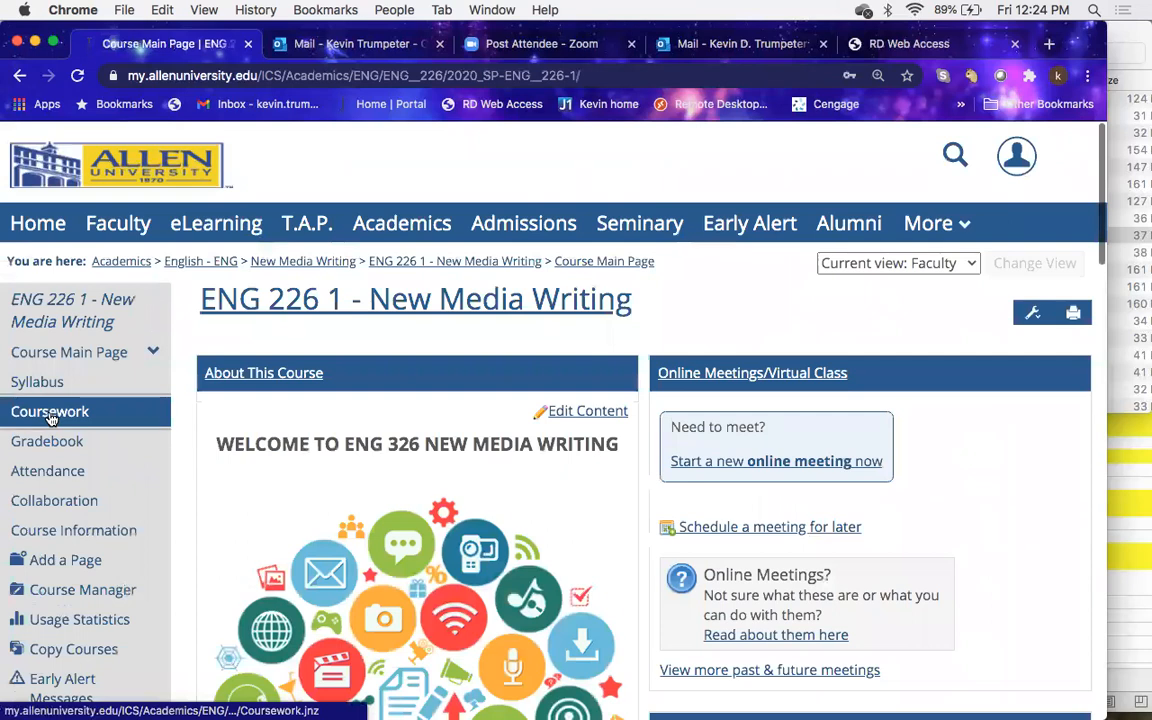
{"action": "left_click", "coordinate": [52, 418]}
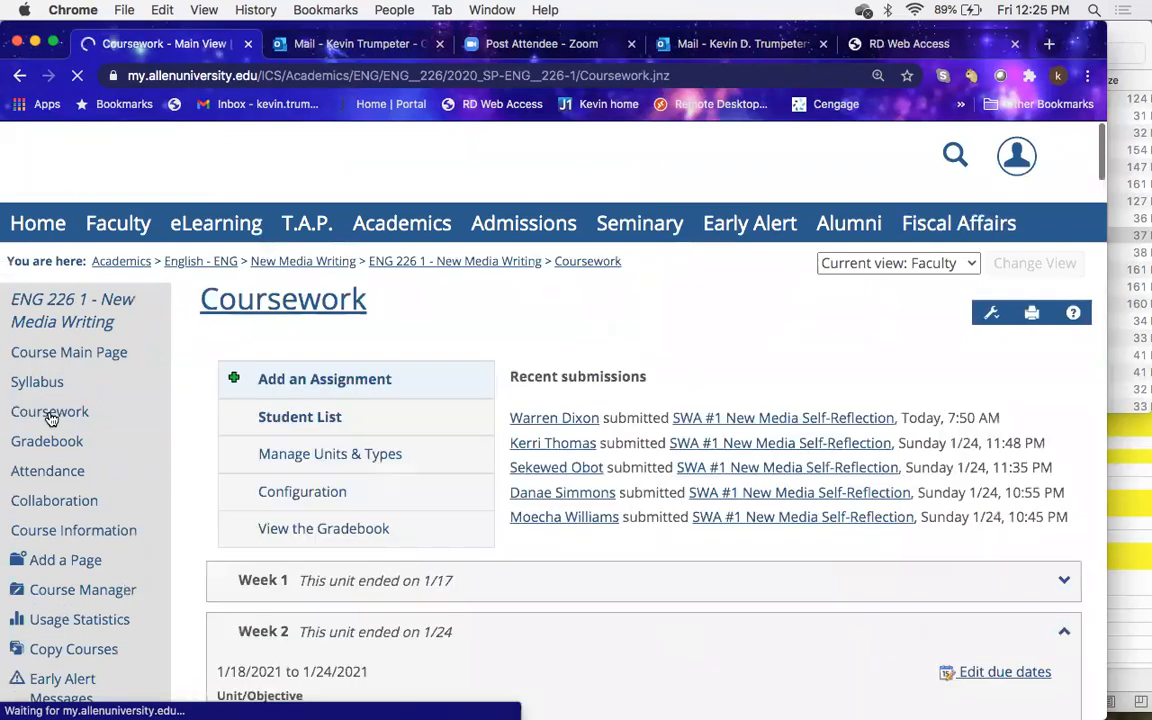
Step: Expand the Week 1 unit and open the SWA #1 New Media Self-Reflection assignment in Week 2
{"action": "scroll", "coordinate": [458, 491], "scroll_direction": "down", "scroll_amount": 3}
{"action": "scroll", "coordinate": [458, 491], "scroll_direction": "down", "scroll_amount": 2}
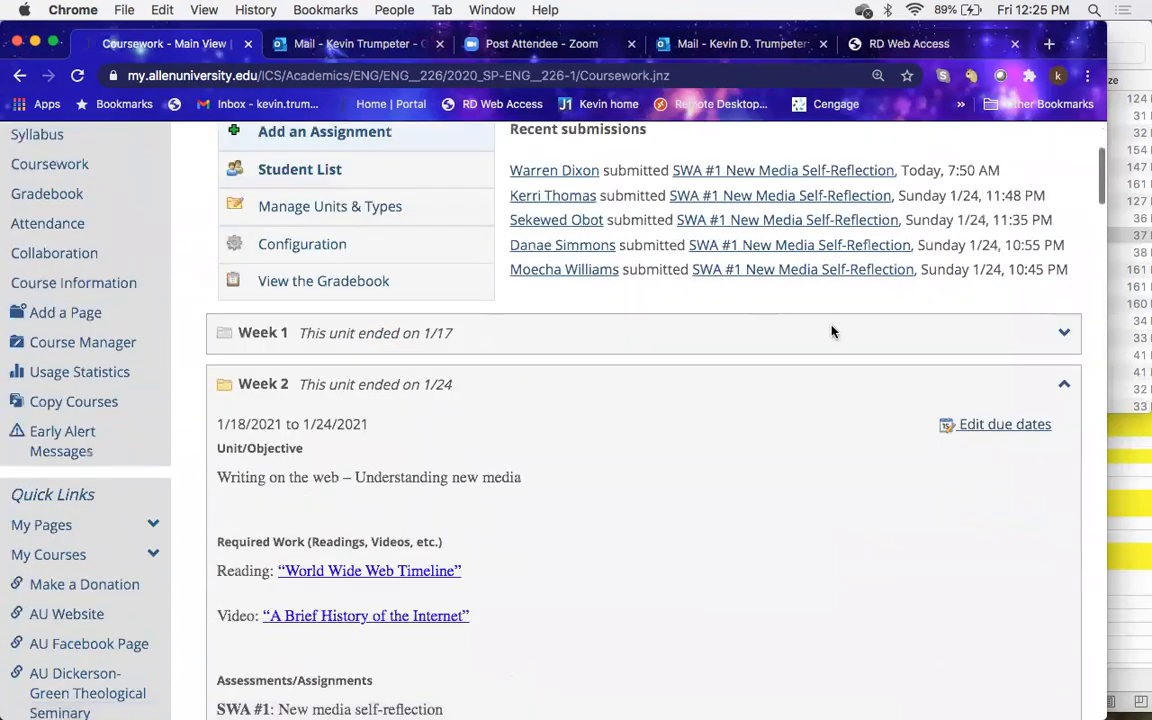
{"action": "left_click", "coordinate": [1062, 336]}
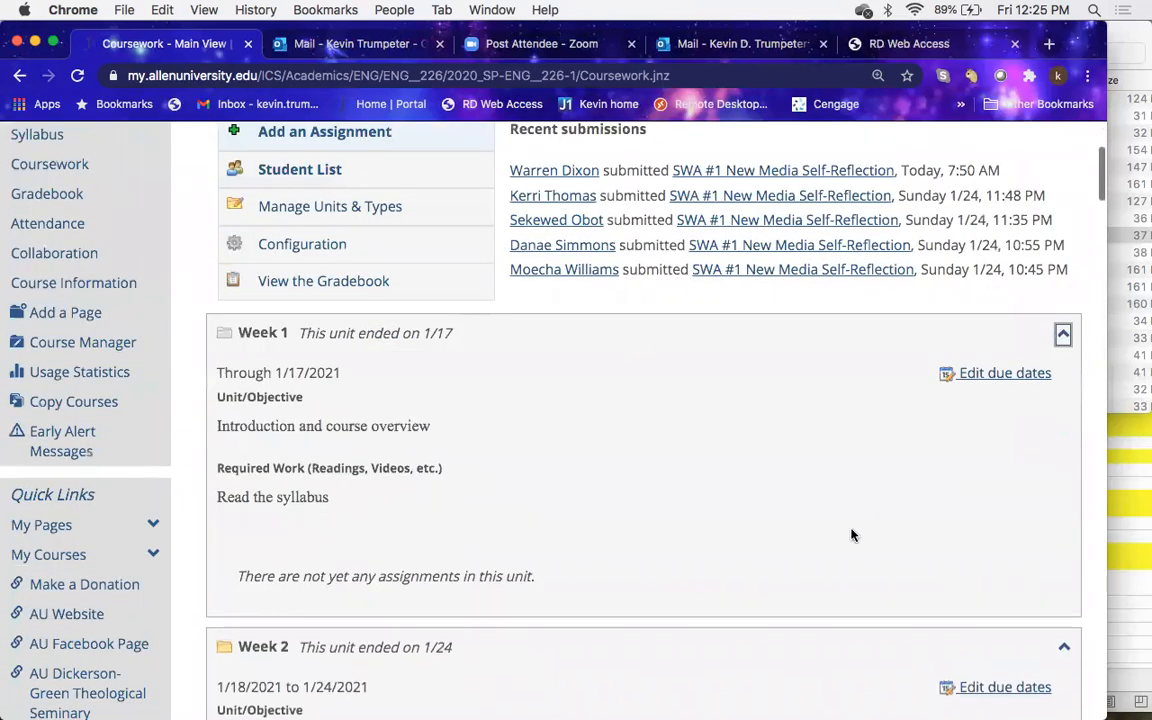
{"action": "scroll", "coordinate": [851, 532], "scroll_direction": "down", "scroll_amount": 6}
{"action": "scroll", "coordinate": [849, 535], "scroll_direction": "down", "scroll_amount": 2}
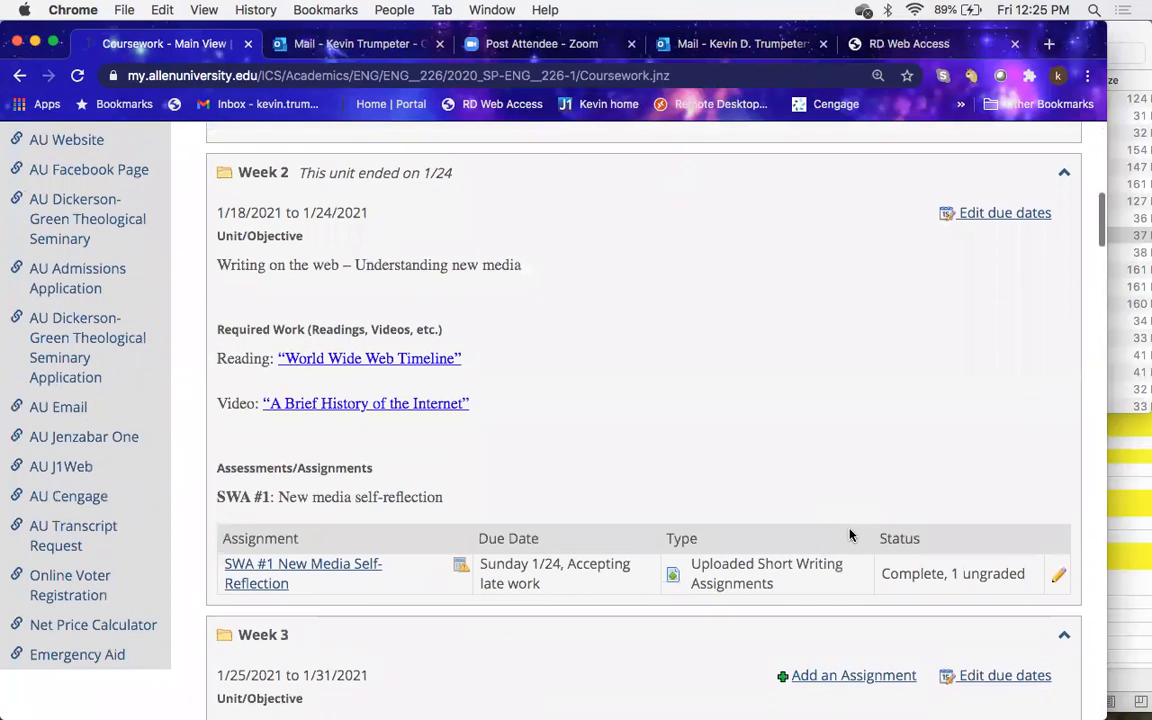
{"action": "left_click", "coordinate": [336, 568]}
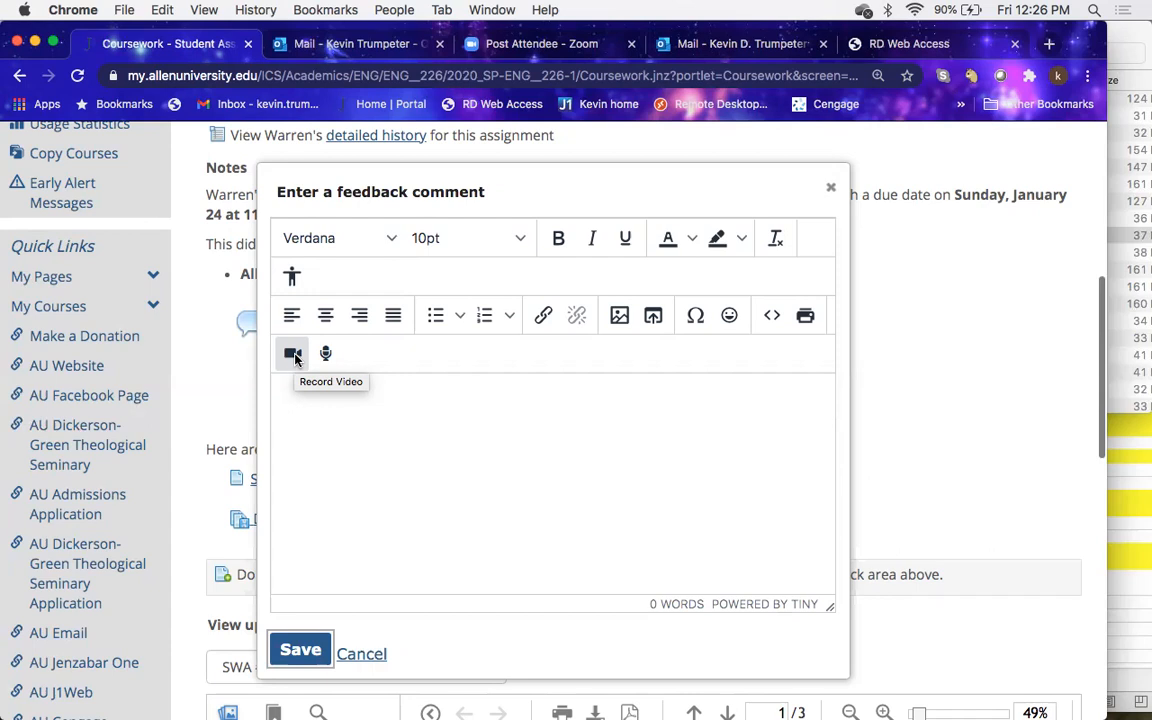
Step: Record a short webcam video, insert it into the student's feedback comment, and close the comment without saving
{"action": "left_click", "coordinate": [293, 356]}
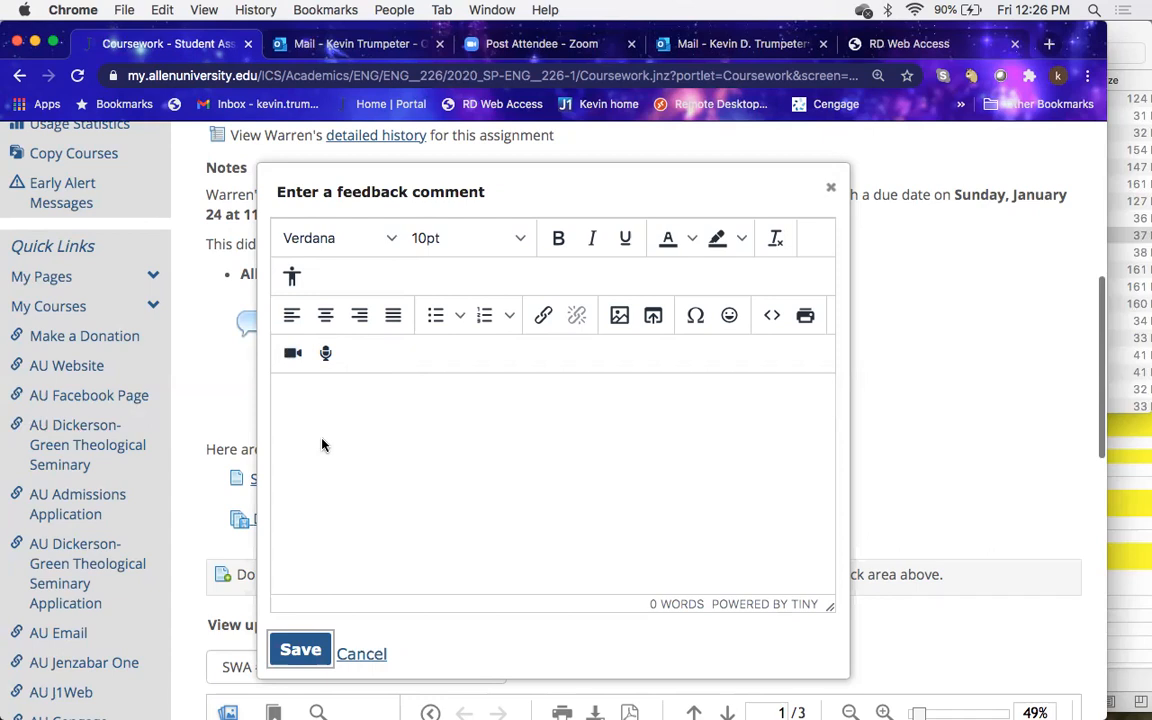
{"action": "left_click", "coordinate": [292, 354]}
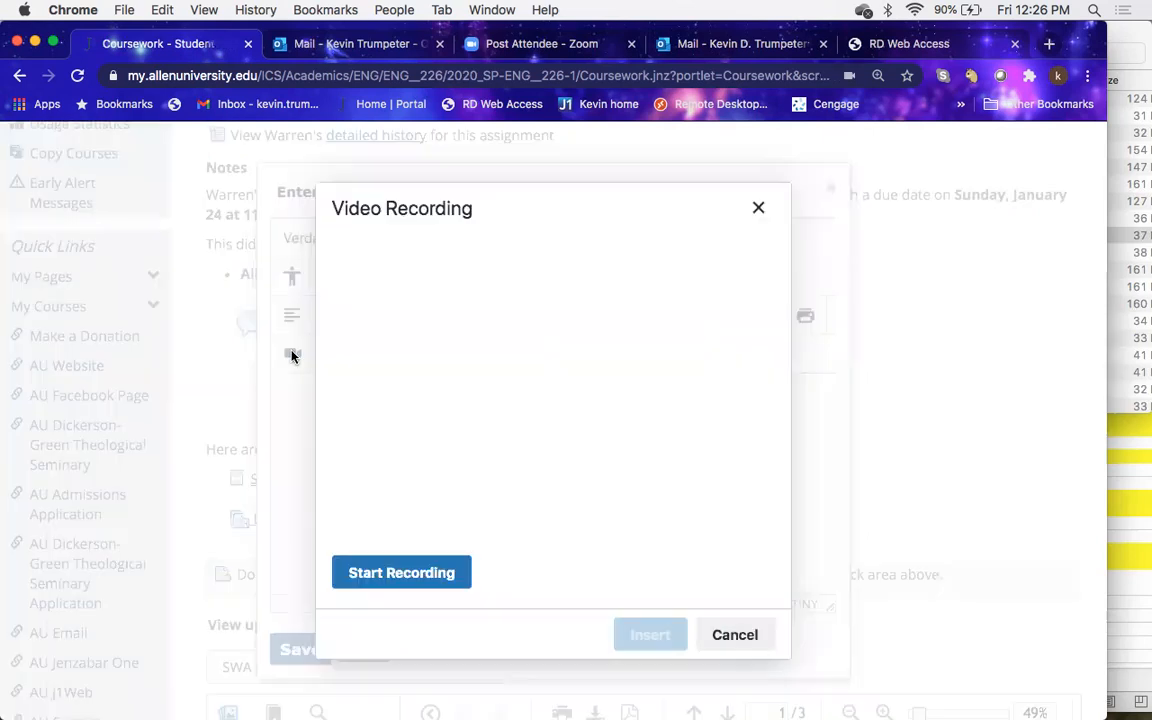
{"action": "left_click", "coordinate": [411, 579]}
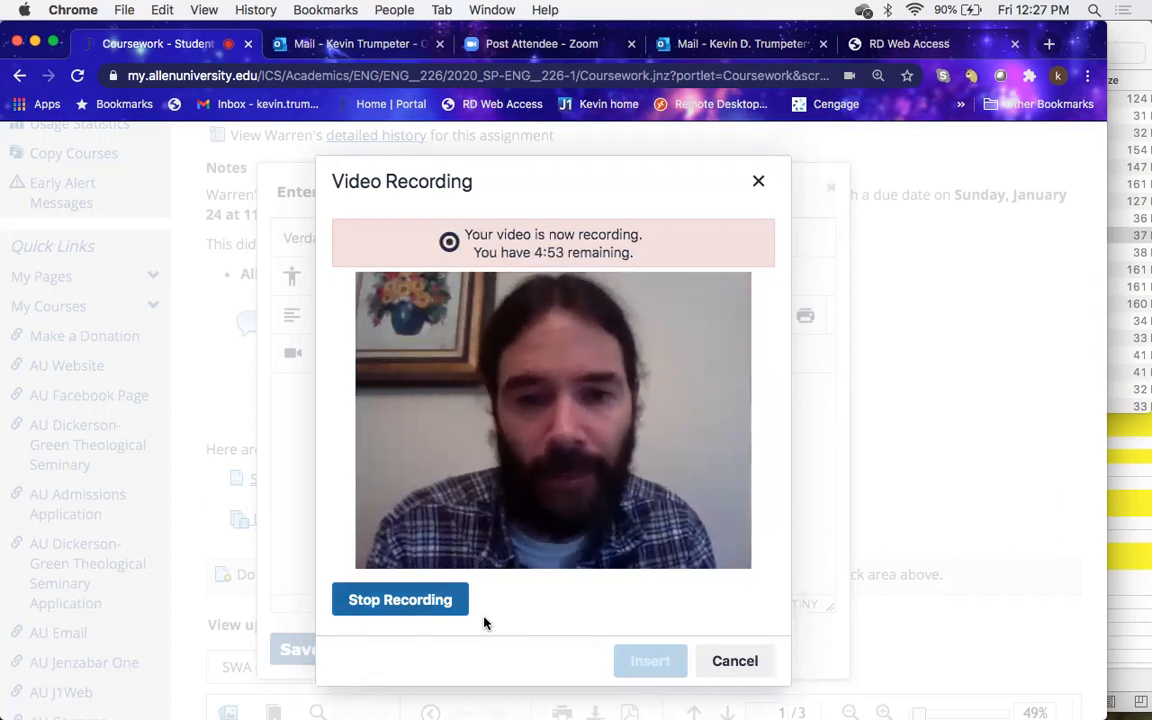
{"action": "left_click", "coordinate": [416, 601]}
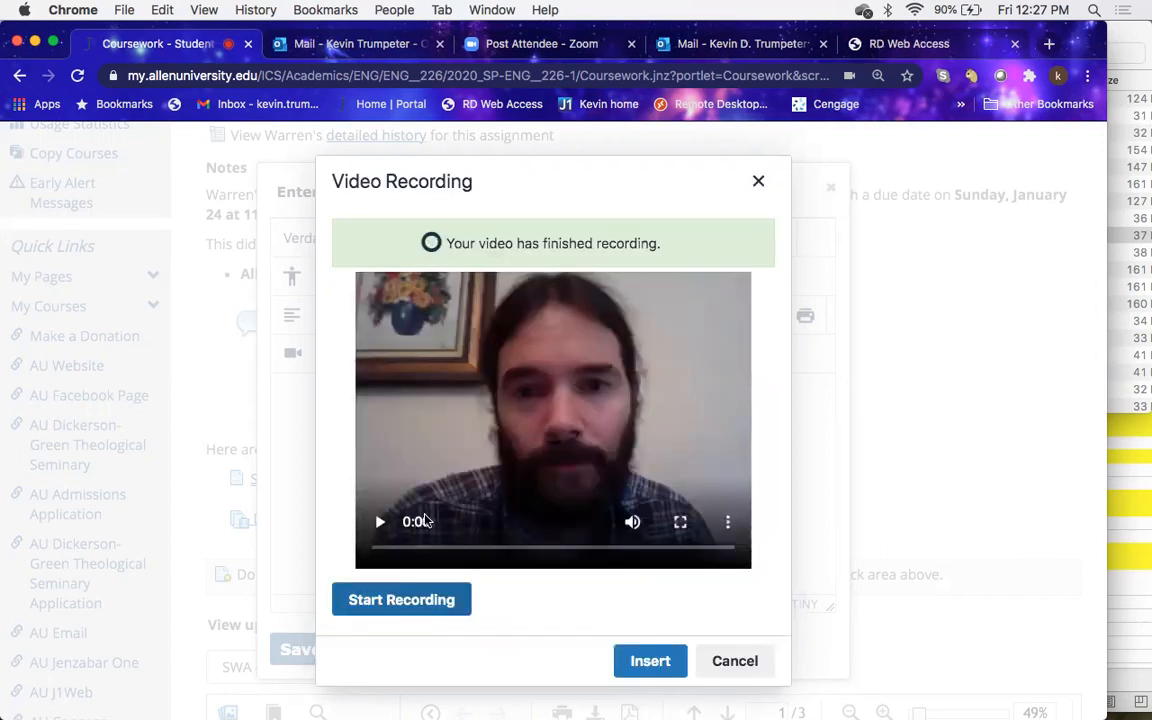
{"action": "left_click", "coordinate": [650, 662]}
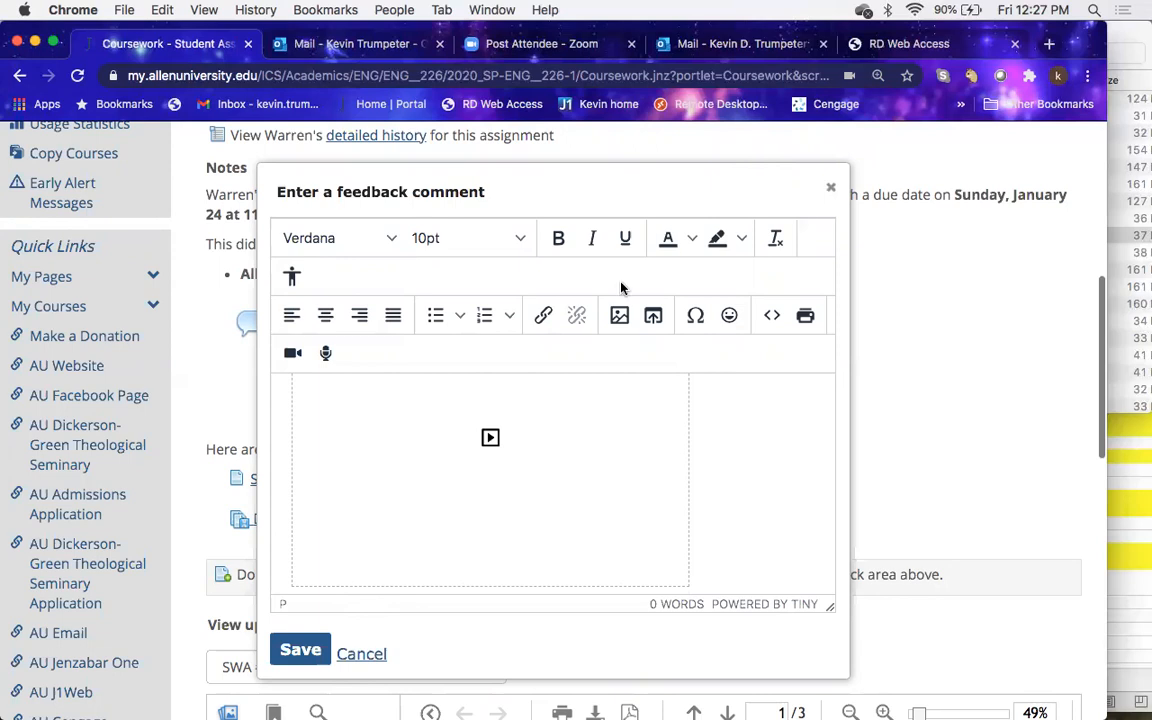
{"action": "left_click", "coordinate": [829, 187]}
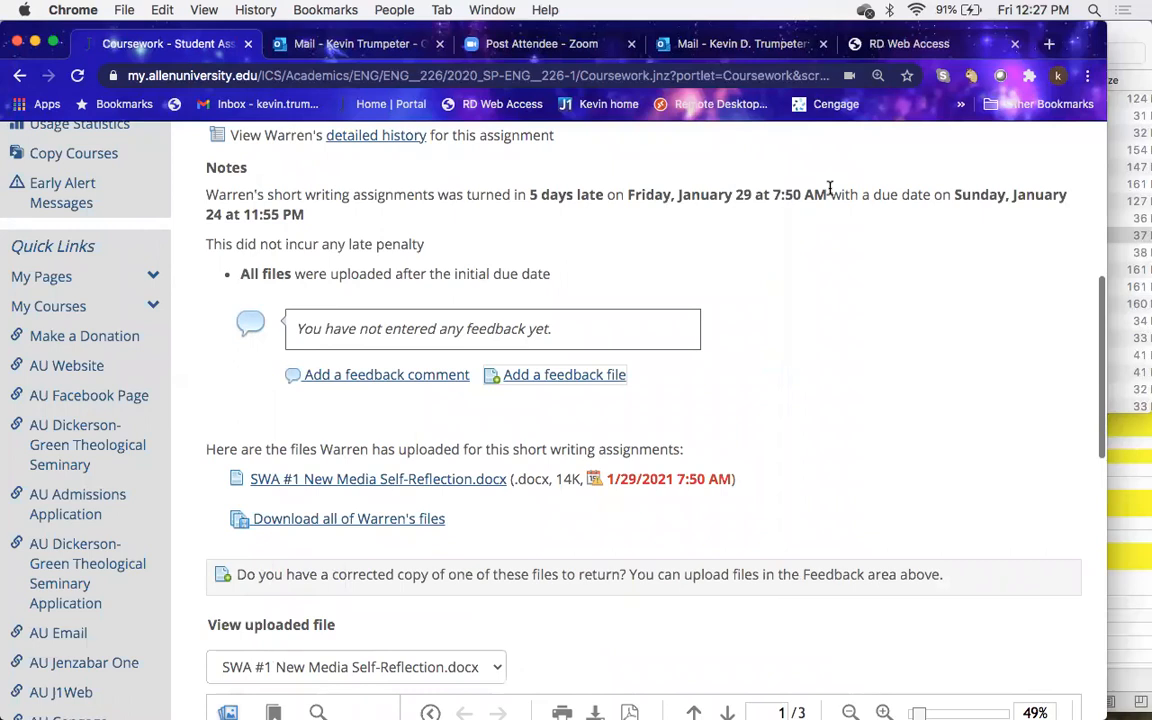
Step: Leave the student's assignment and open the Course Main Page of the ENG 226 1 New Media Writing course
{"action": "scroll", "coordinate": [720, 457], "scroll_direction": "up", "scroll_amount": 4}
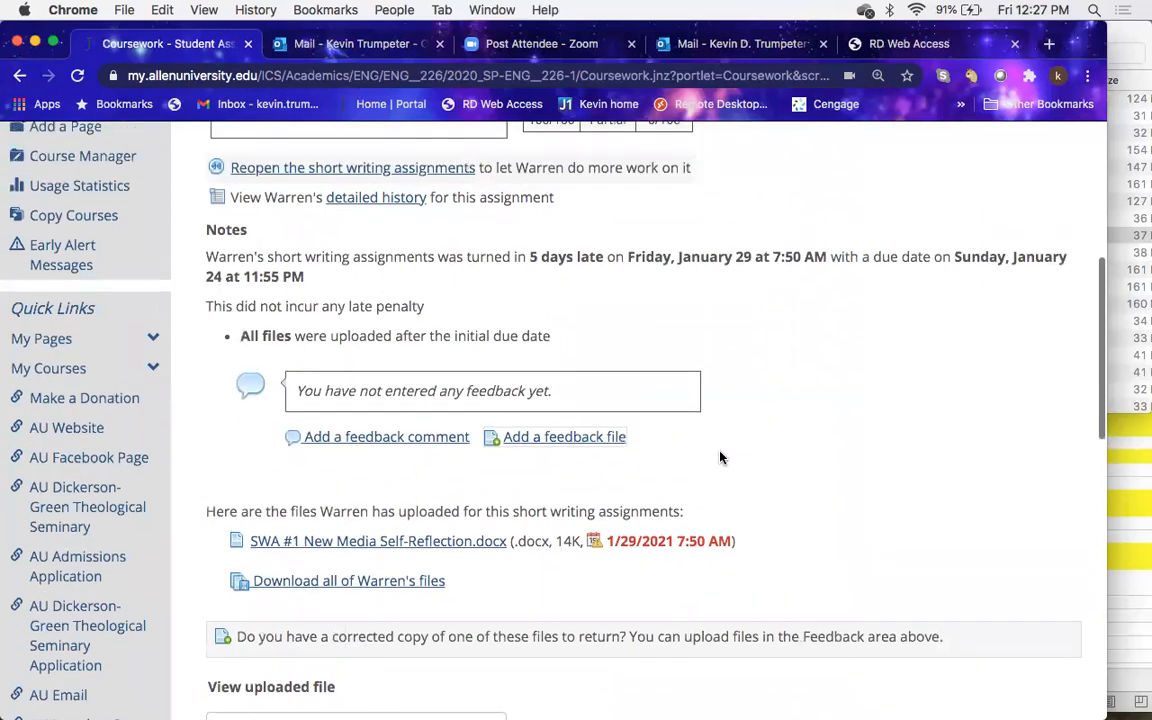
{"action": "scroll", "coordinate": [720, 457], "scroll_direction": "up", "scroll_amount": 5}
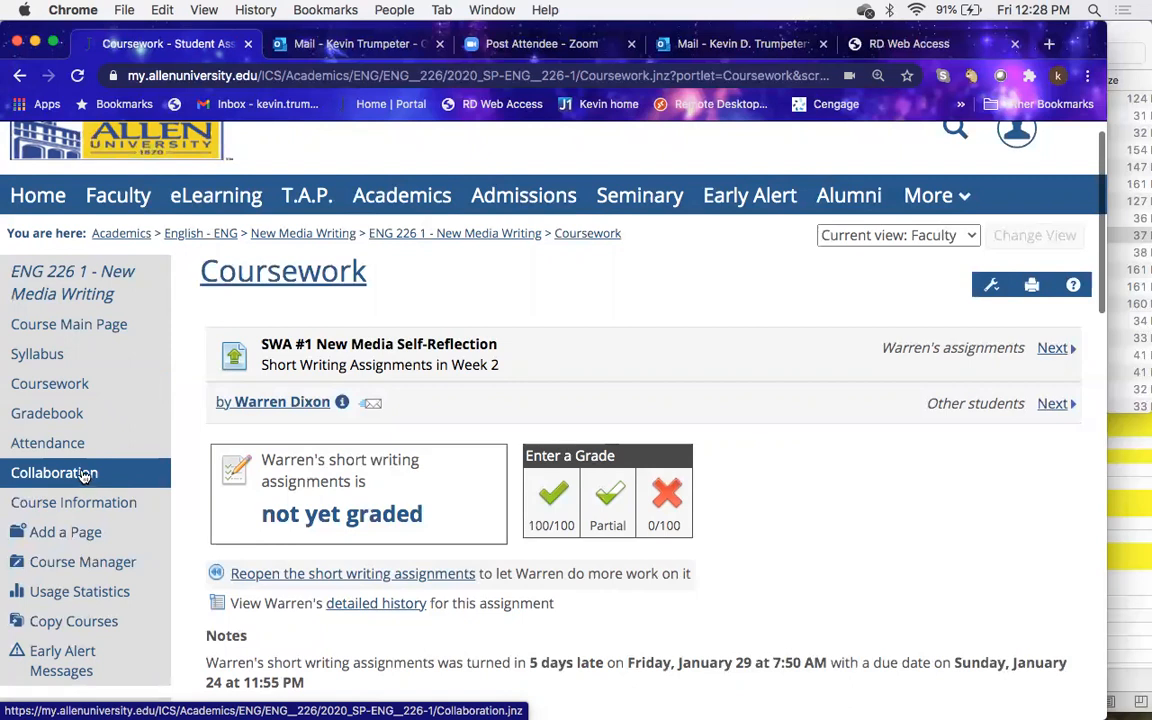
{"action": "left_click", "coordinate": [96, 326]}
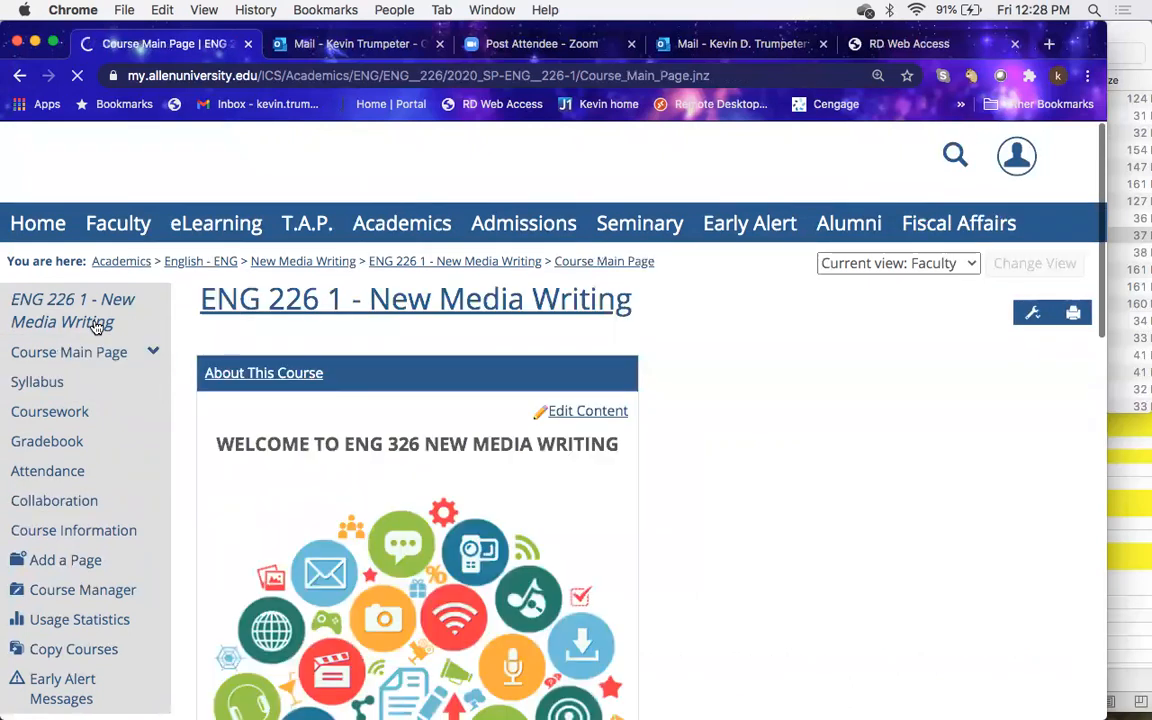
Step: Examine the New Media Writing main page, including its welcome image, course description, professor contact details, office hours and handouts
{"action": "scroll", "coordinate": [536, 479], "scroll_direction": "down", "scroll_amount": 1}
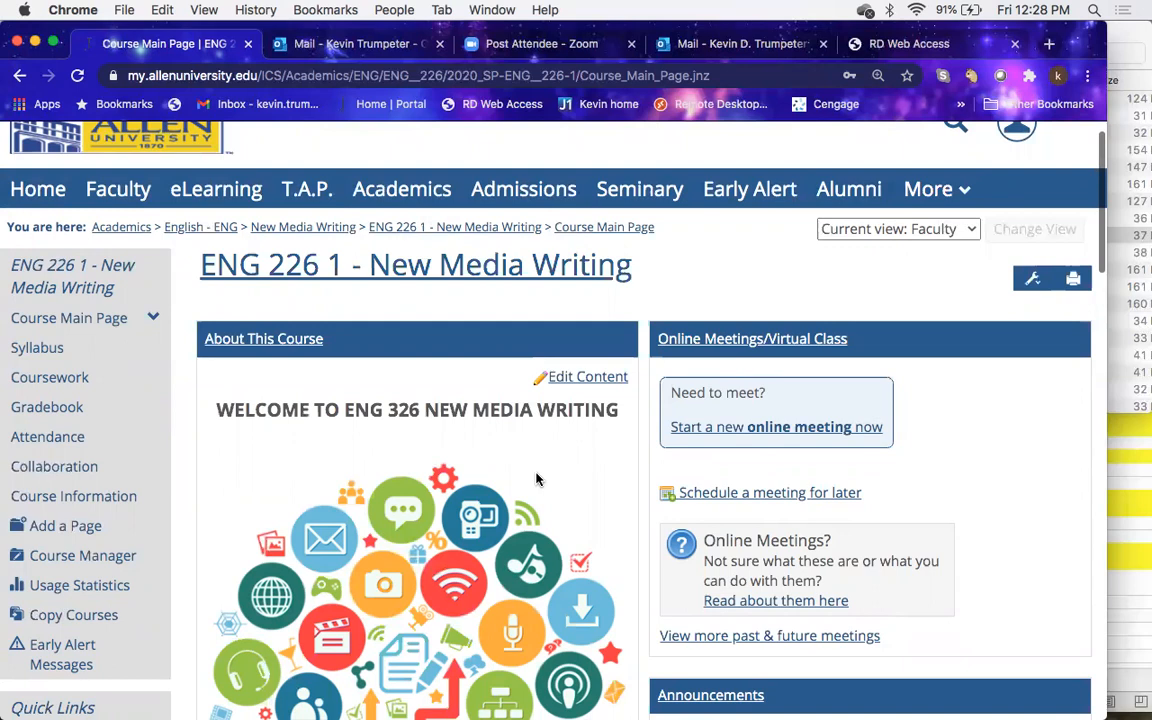
{"action": "scroll", "coordinate": [536, 479], "scroll_direction": "down", "scroll_amount": 3}
{"action": "scroll", "coordinate": [536, 479], "scroll_direction": "up", "scroll_amount": 1}
{"action": "scroll", "coordinate": [536, 479], "scroll_direction": "down", "scroll_amount": 10}
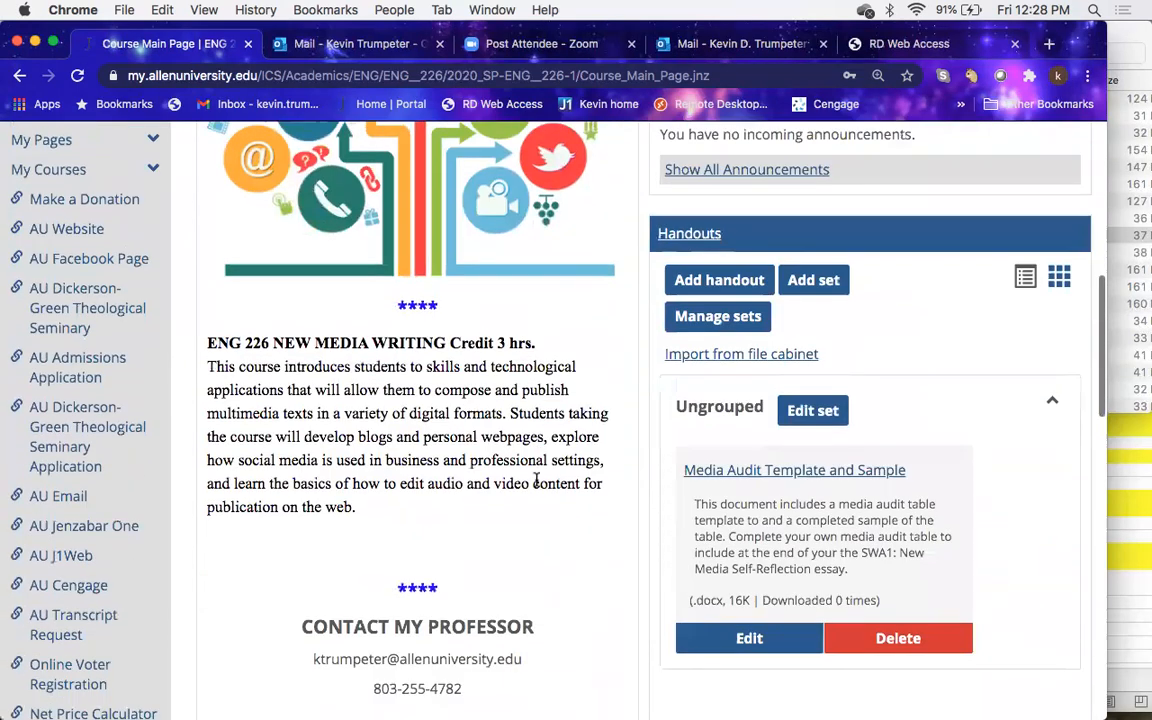
{"action": "scroll", "coordinate": [468, 591], "scroll_direction": "up", "scroll_amount": 8}
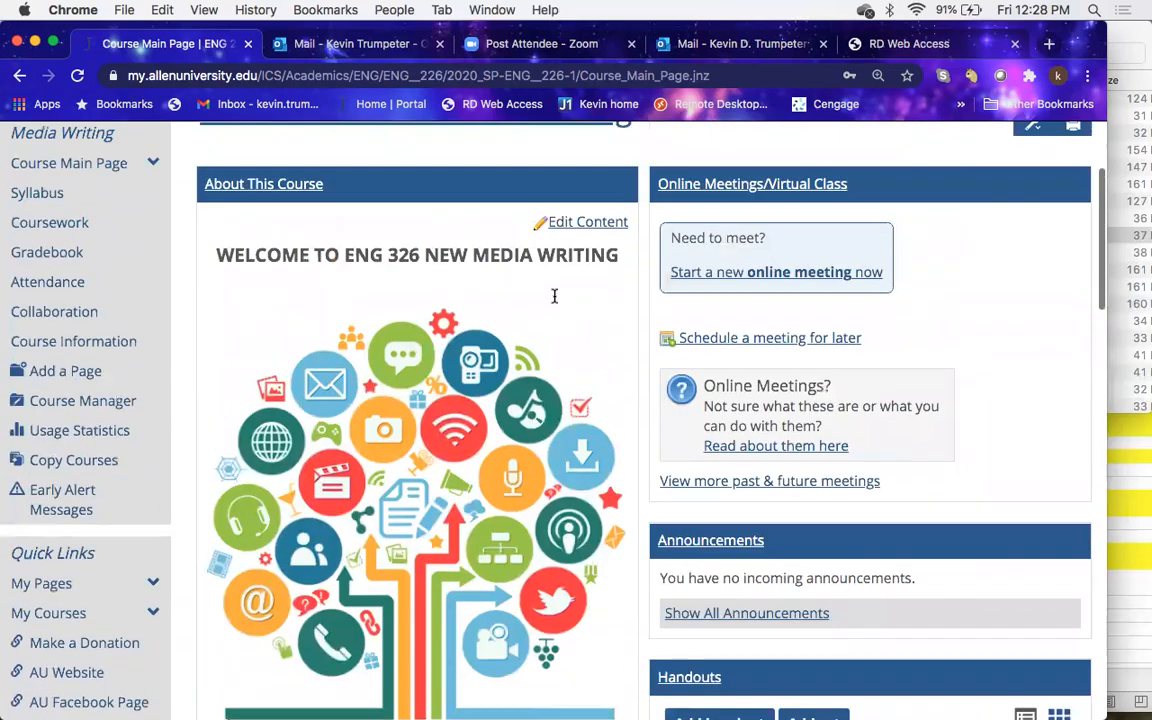
{"action": "scroll", "coordinate": [466, 420], "scroll_direction": "up", "scroll_amount": 3}
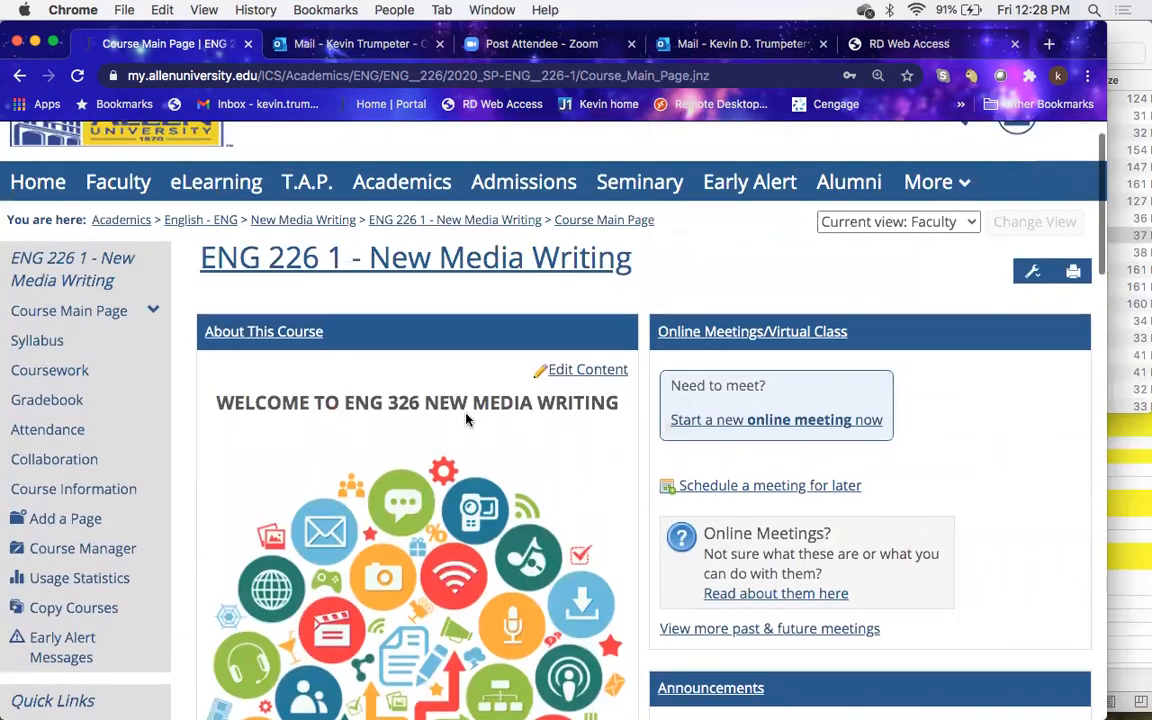
{"action": "scroll", "coordinate": [466, 420], "scroll_direction": "down", "scroll_amount": 8}
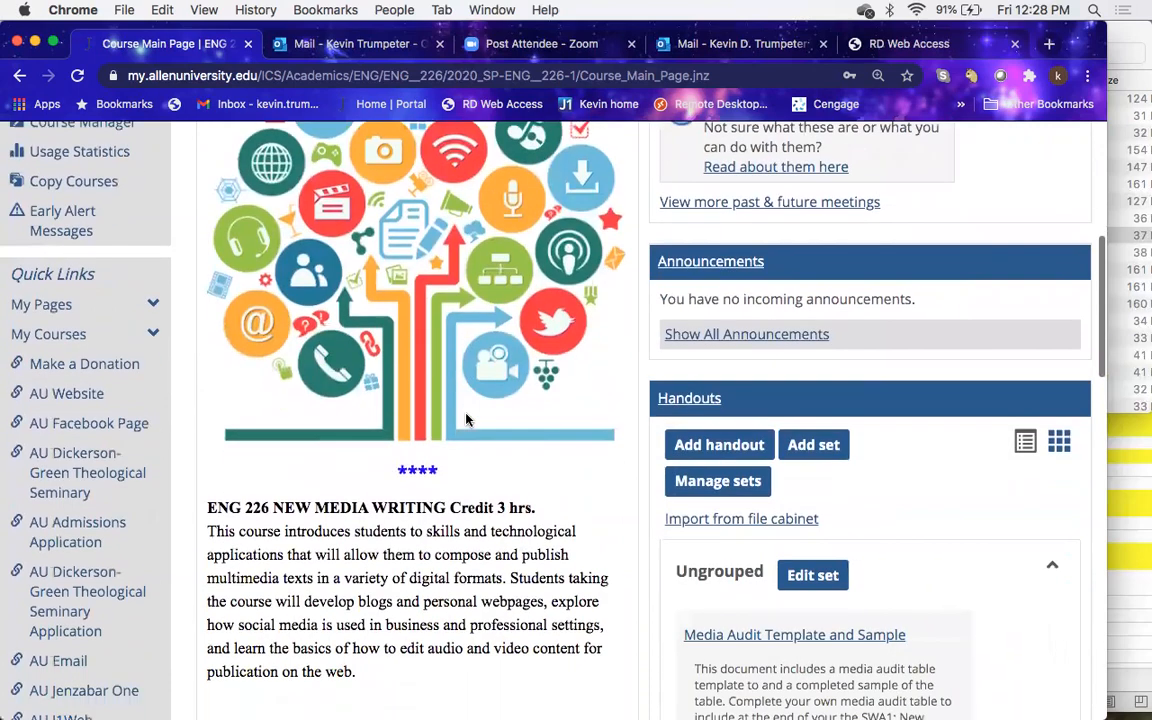
{"action": "scroll", "coordinate": [466, 420], "scroll_direction": "down", "scroll_amount": 3}
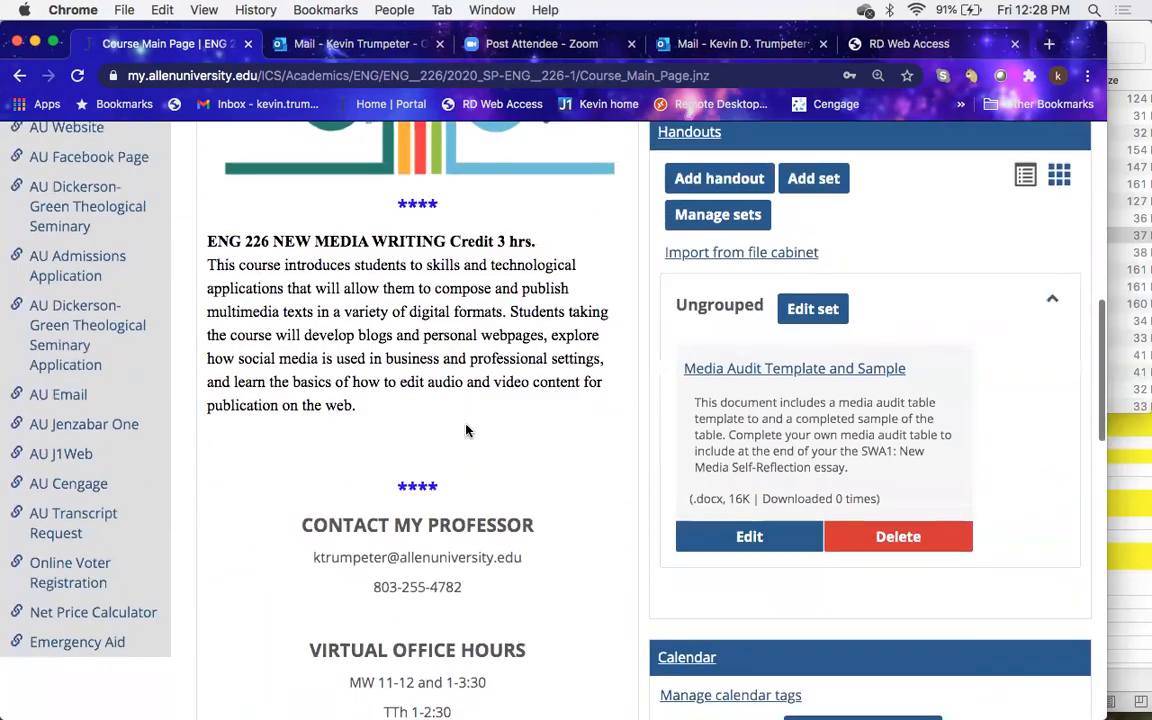
{"action": "scroll", "coordinate": [466, 415], "scroll_direction": "up", "scroll_amount": 10}
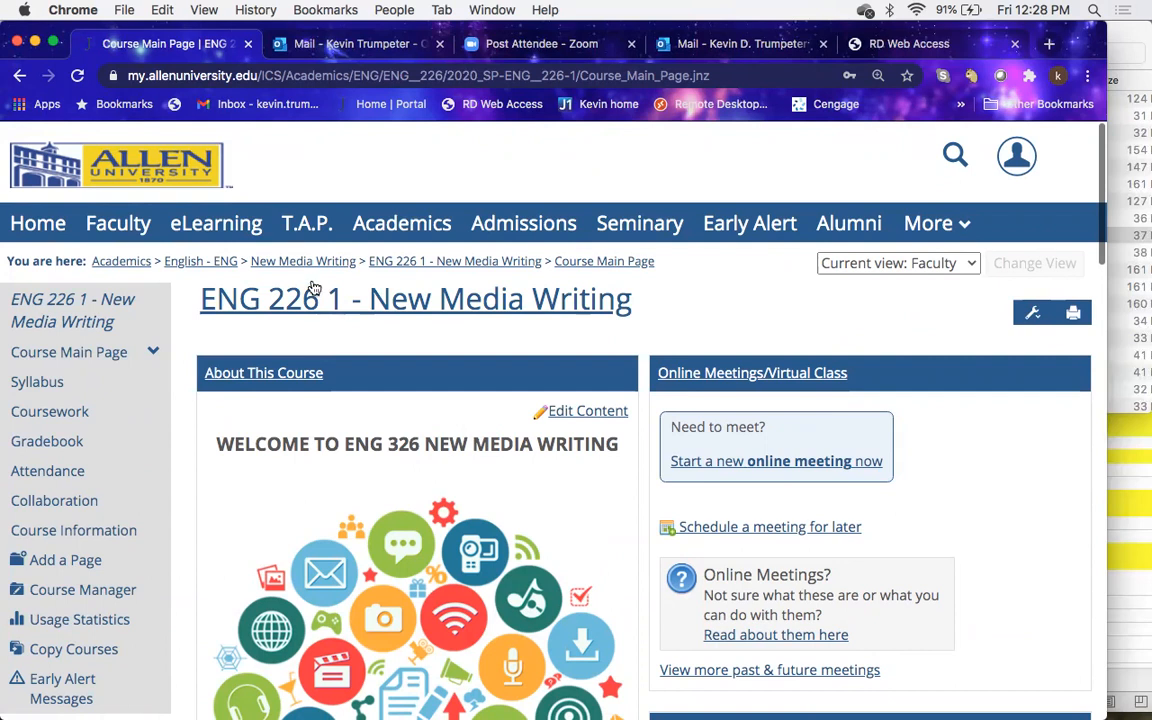
Step: Open ENG 105 (1) Public Speaking from the eLearning course list and review the professor biography, course description and class login details
{"action": "left_click", "coordinate": [213, 221]}
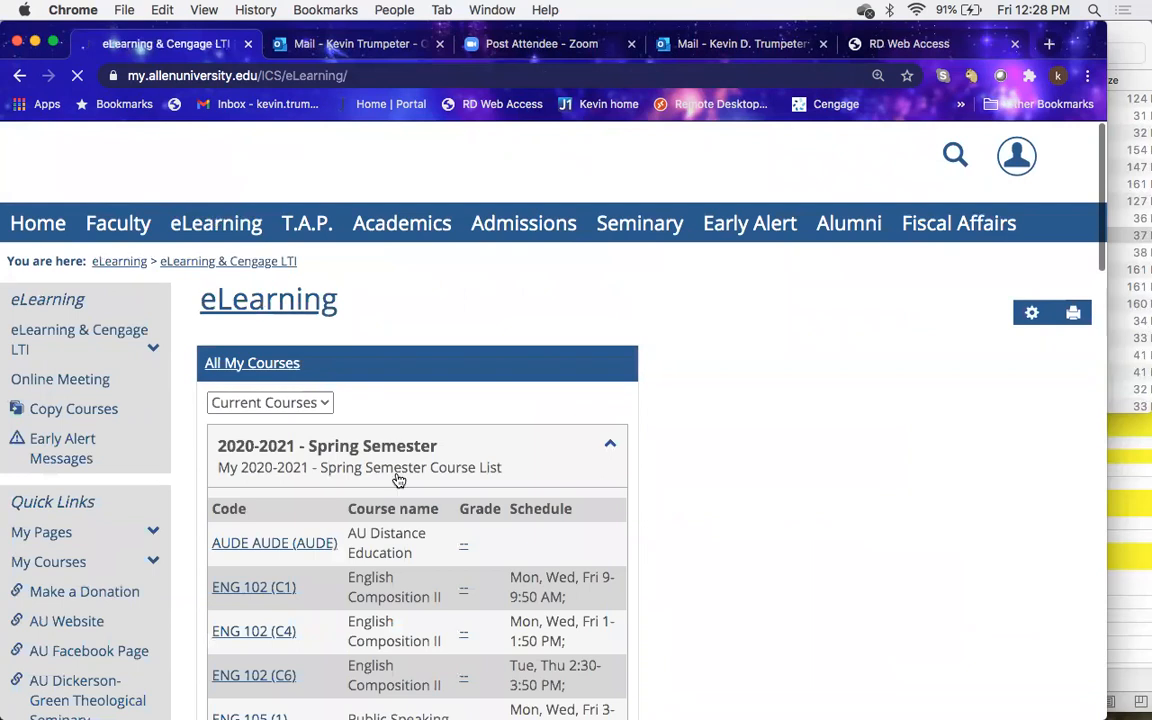
{"action": "scroll", "coordinate": [403, 497], "scroll_direction": "down", "scroll_amount": 3}
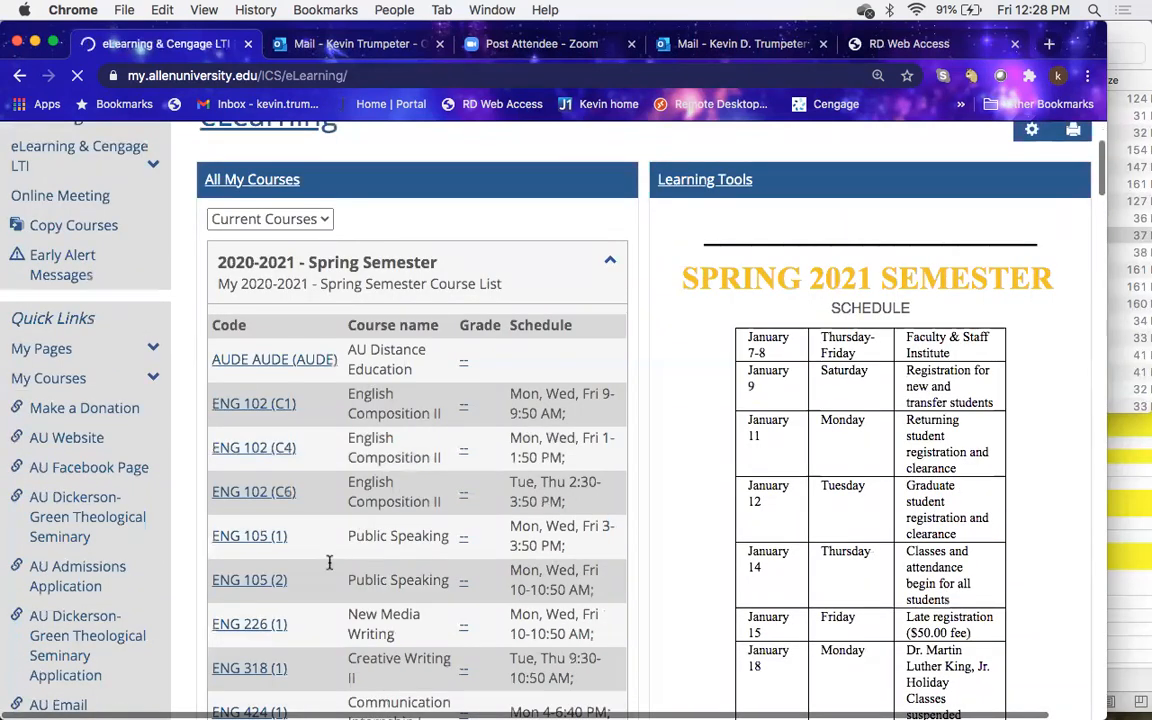
{"action": "left_click", "coordinate": [259, 539]}
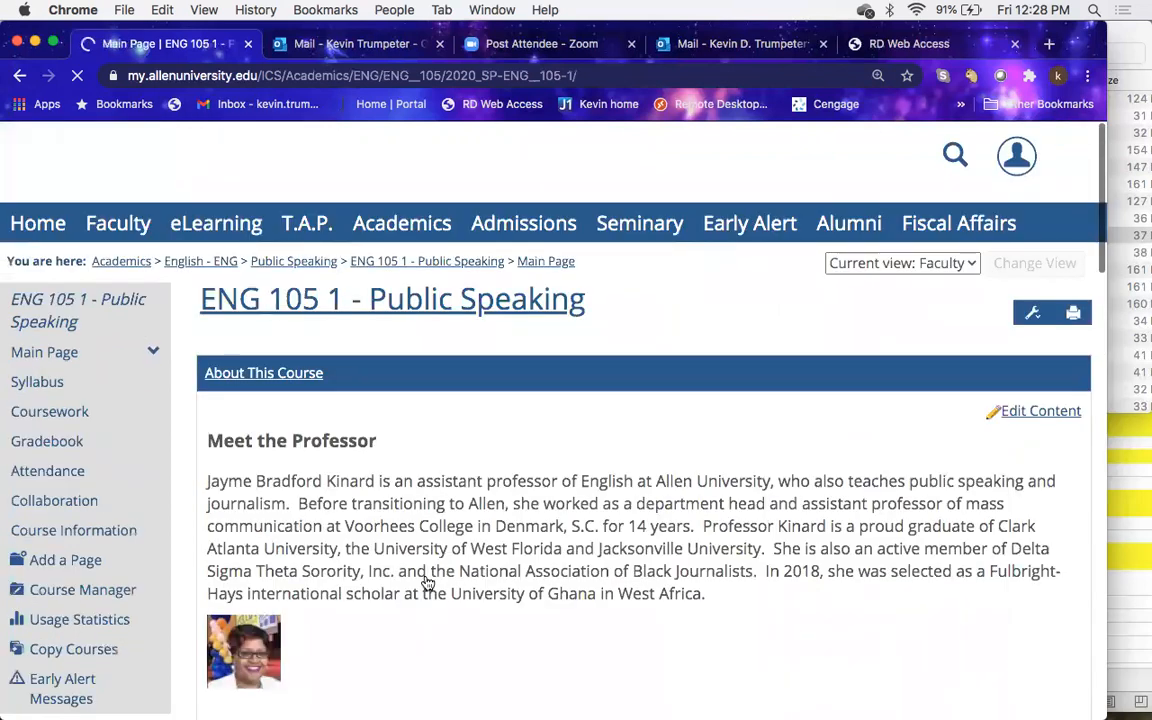
{"action": "scroll", "coordinate": [428, 584], "scroll_direction": "down", "scroll_amount": 2}
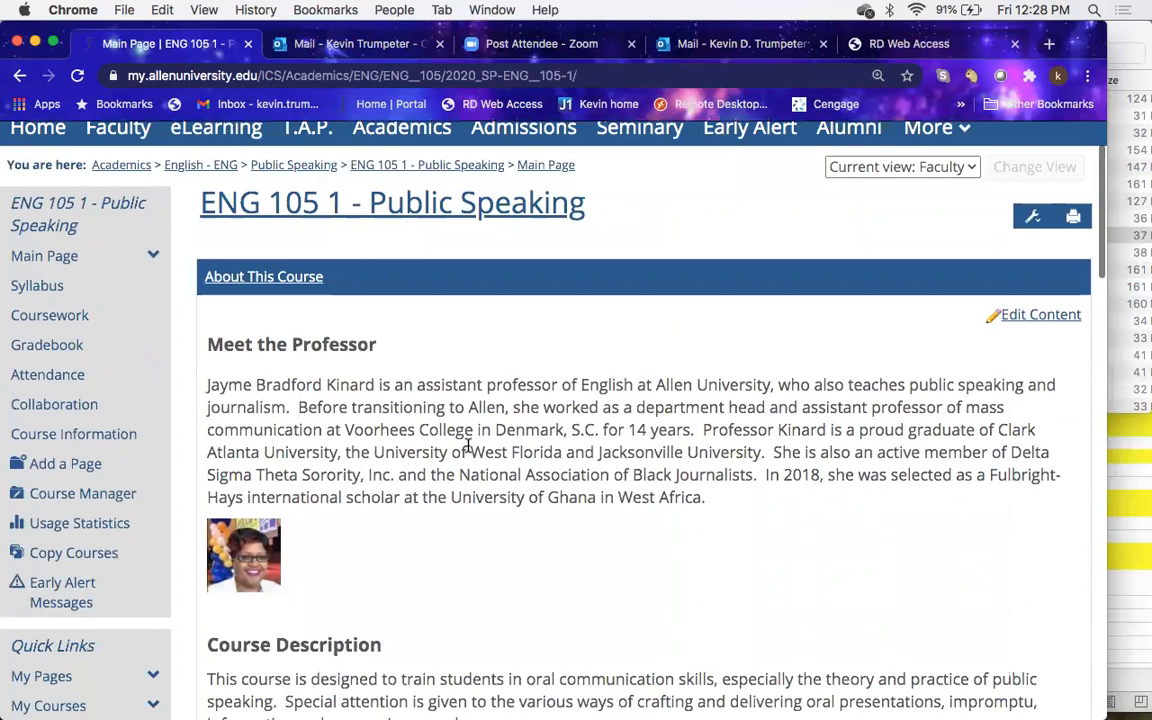
{"action": "scroll", "coordinate": [469, 448], "scroll_direction": "down", "scroll_amount": 2}
{"action": "scroll", "coordinate": [467, 445], "scroll_direction": "down", "scroll_amount": 4}
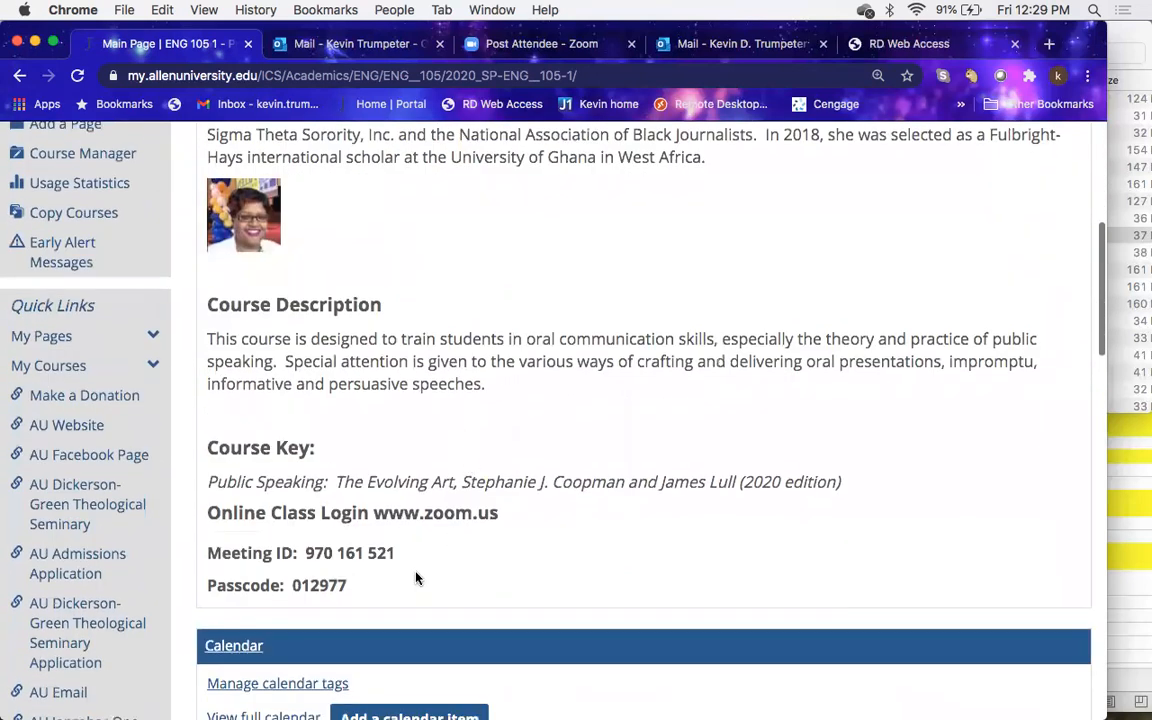
{"action": "scroll", "coordinate": [418, 578], "scroll_direction": "down", "scroll_amount": 2}
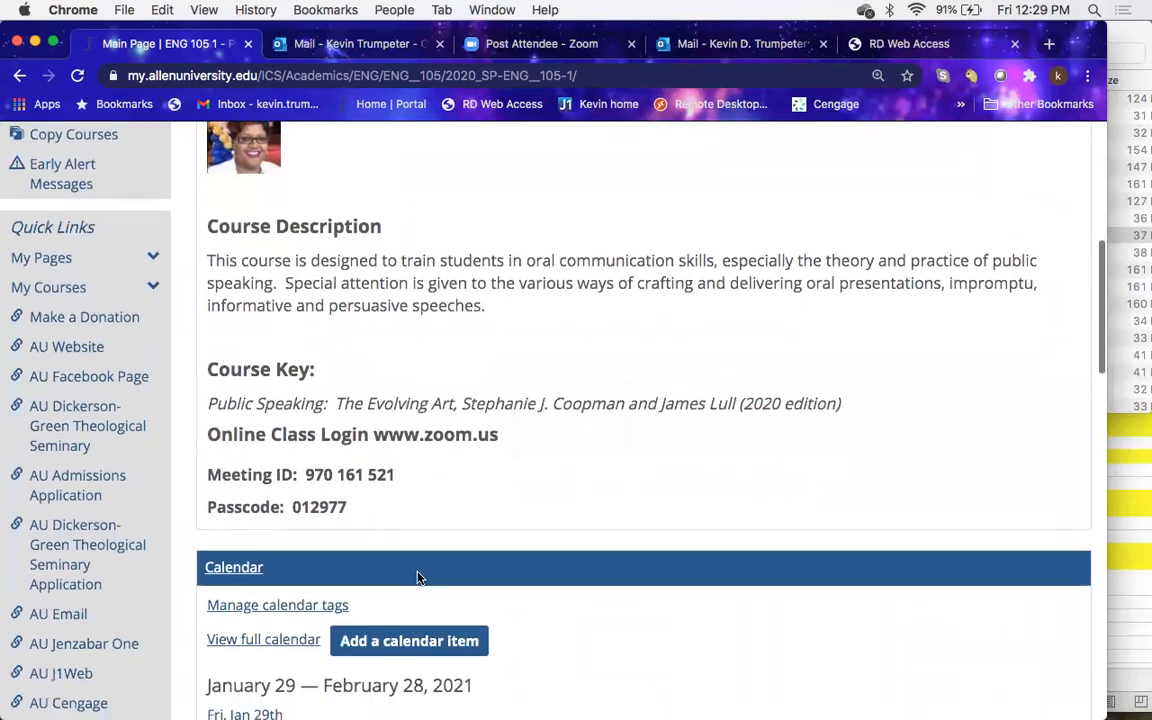
{"action": "scroll", "coordinate": [418, 578], "scroll_direction": "up", "scroll_amount": 4}
{"action": "scroll", "coordinate": [418, 578], "scroll_direction": "up", "scroll_amount": 4}
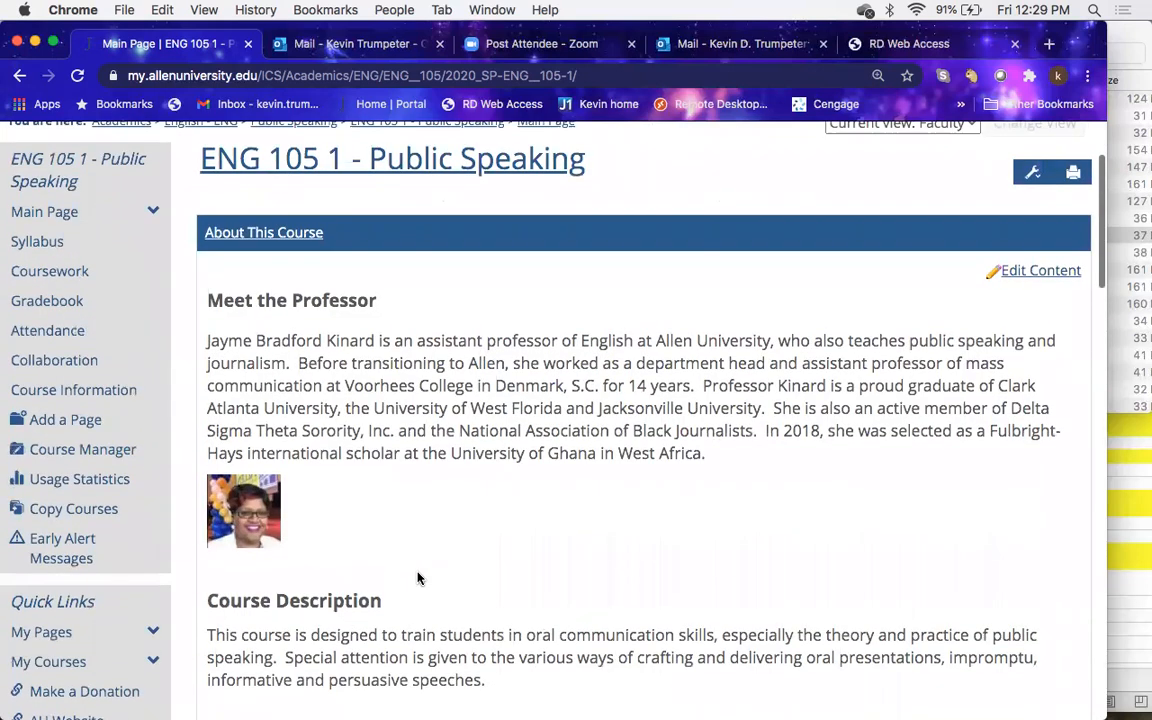
{"action": "scroll", "coordinate": [418, 578], "scroll_direction": "up", "scroll_amount": 3}
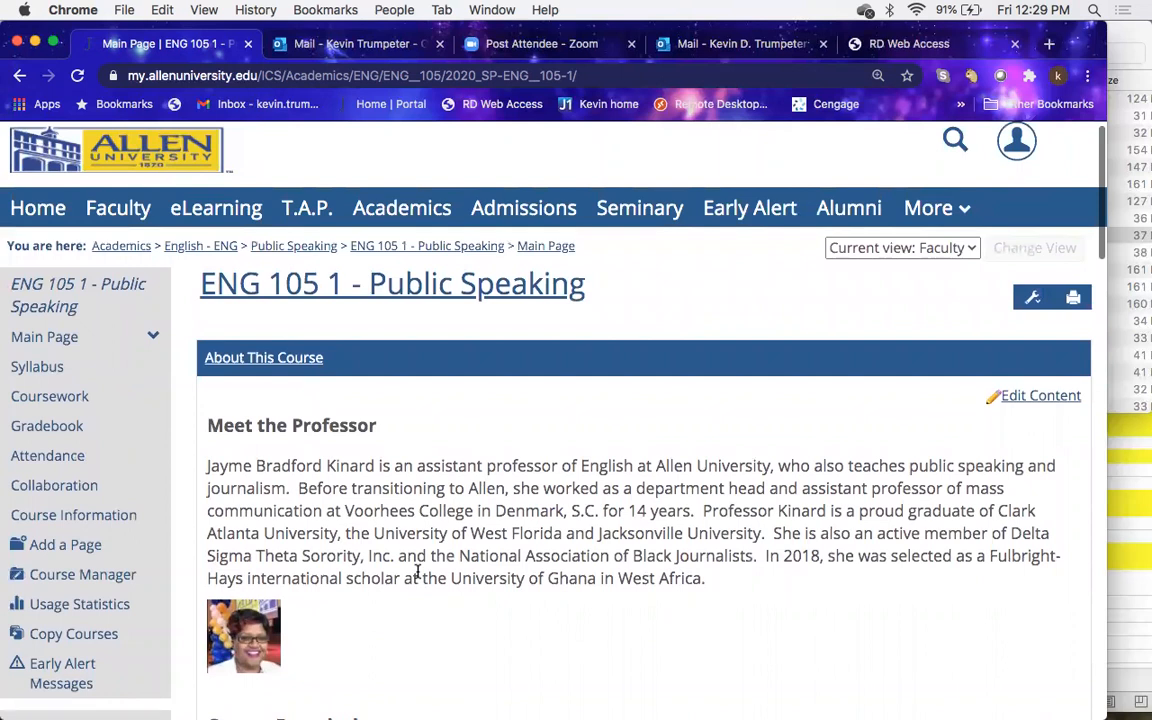
Step: Return to the eLearning course list and reopen the ENG 226 (1) New Media Writing main page to view its welcome section
{"action": "left_click", "coordinate": [248, 210]}
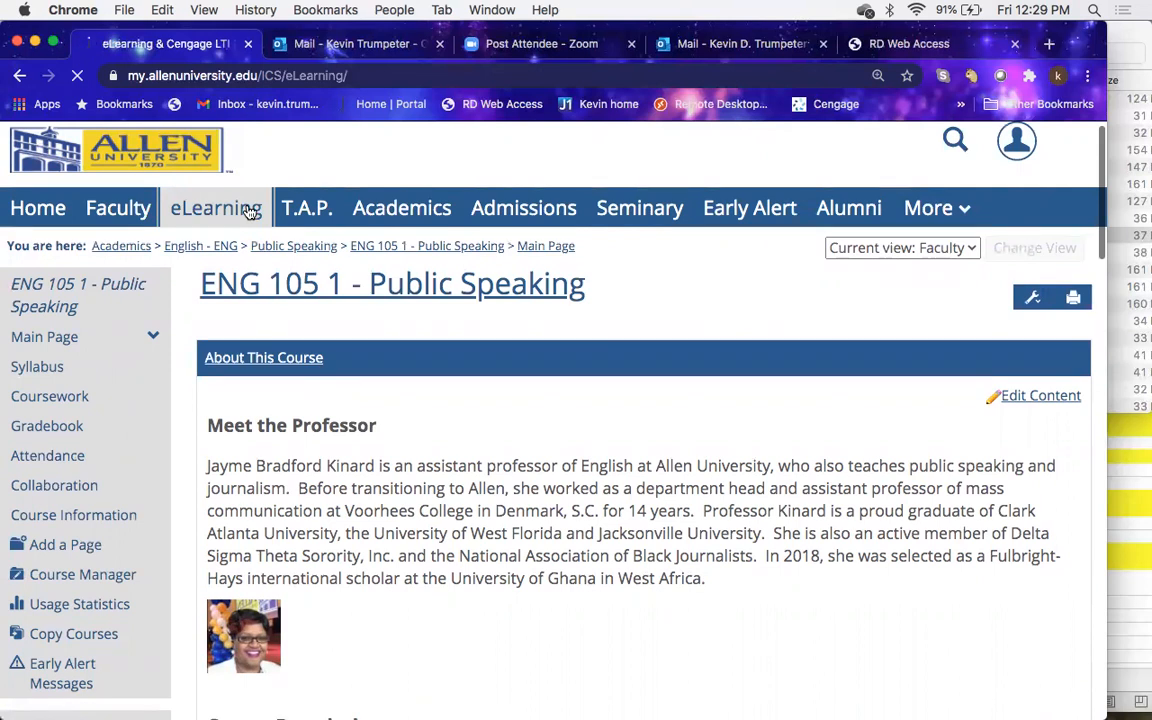
{"action": "scroll", "coordinate": [258, 600], "scroll_direction": "down", "scroll_amount": 5}
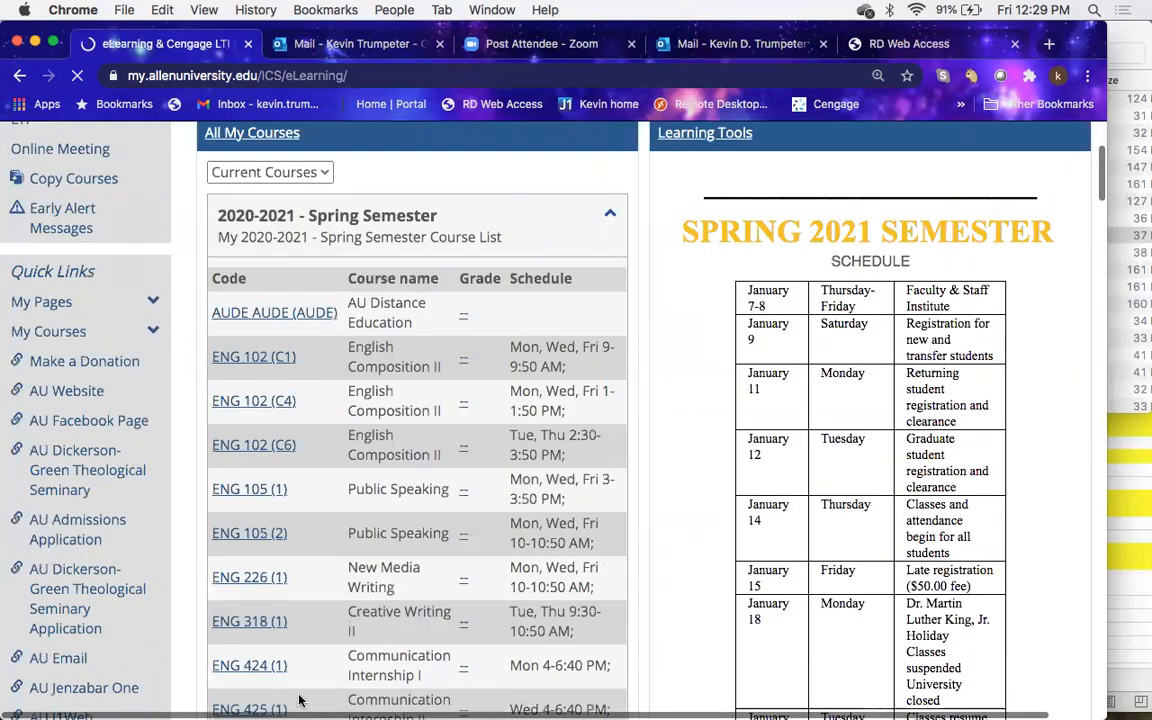
{"action": "left_click", "coordinate": [255, 589]}
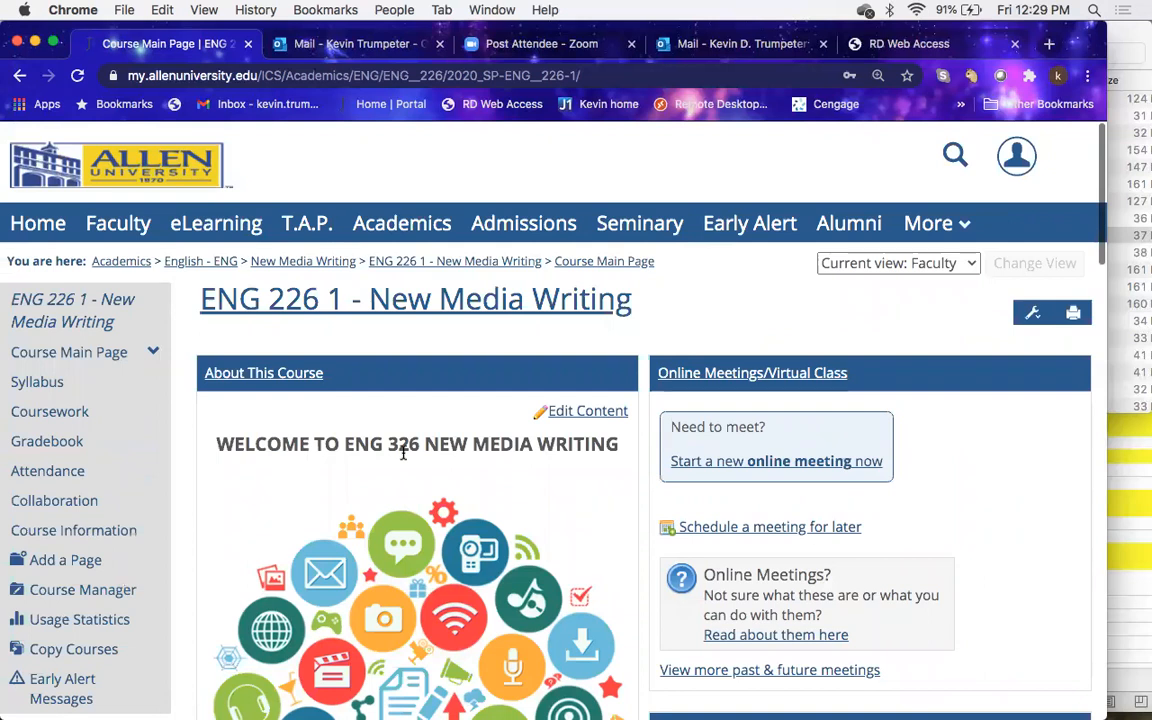
{"action": "scroll", "coordinate": [403, 453], "scroll_direction": "down", "scroll_amount": 1}
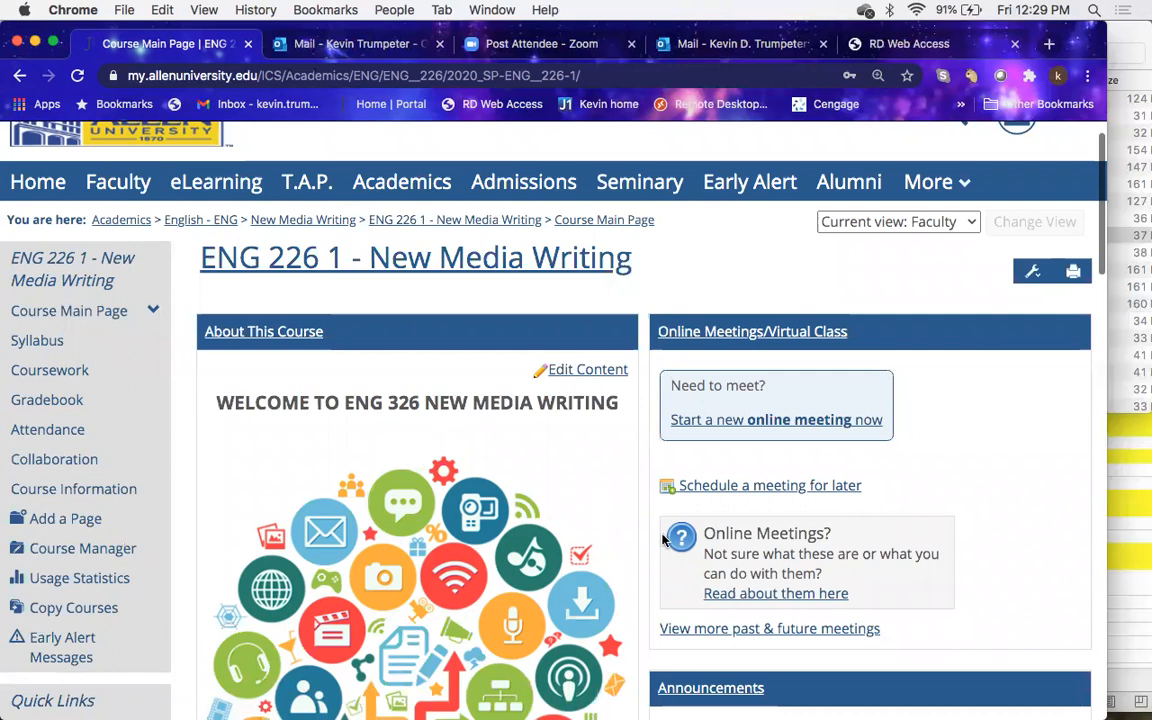
Step: Open ENG 102 (C6) English Composition II from the eLearning course list and review the About This Course section on its main page
{"action": "left_click", "coordinate": [197, 193]}
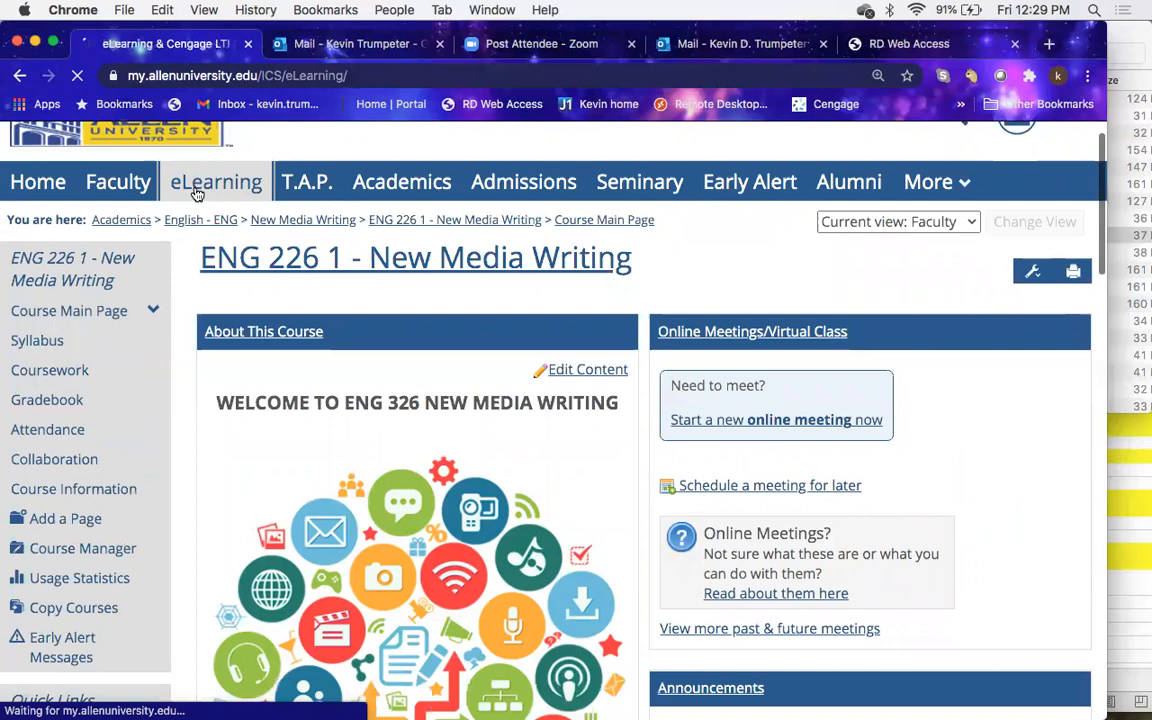
{"action": "scroll", "coordinate": [338, 550], "scroll_direction": "down", "scroll_amount": 3}
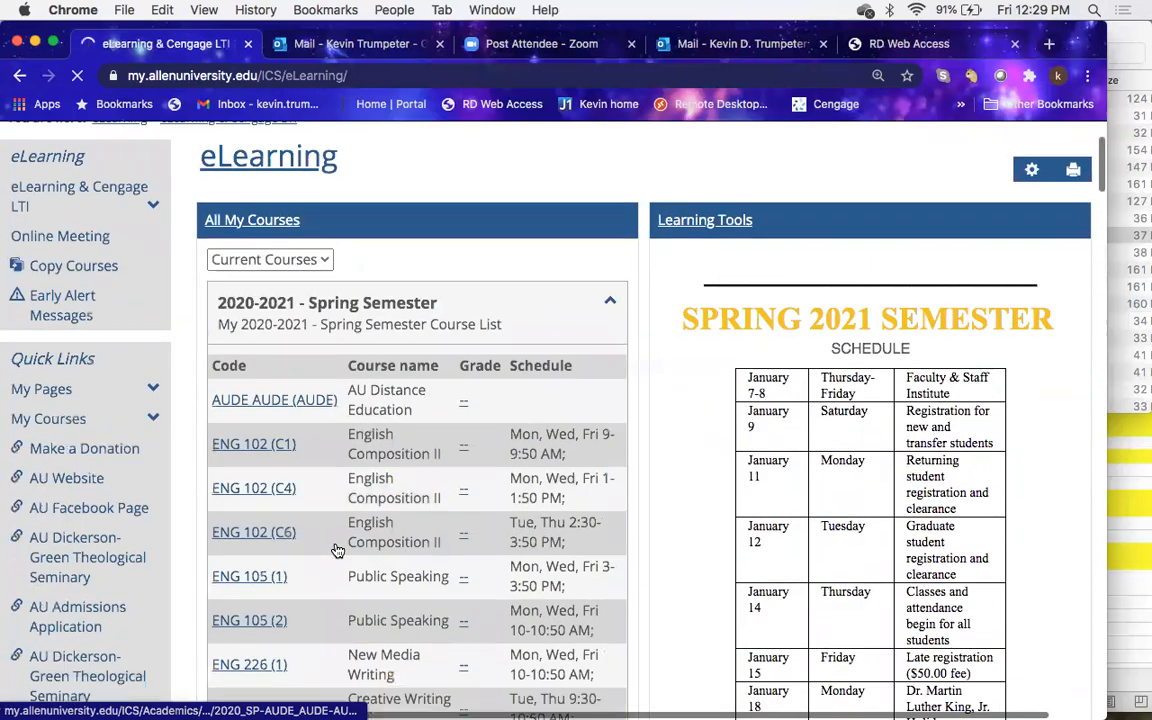
{"action": "left_click", "coordinate": [276, 512]}
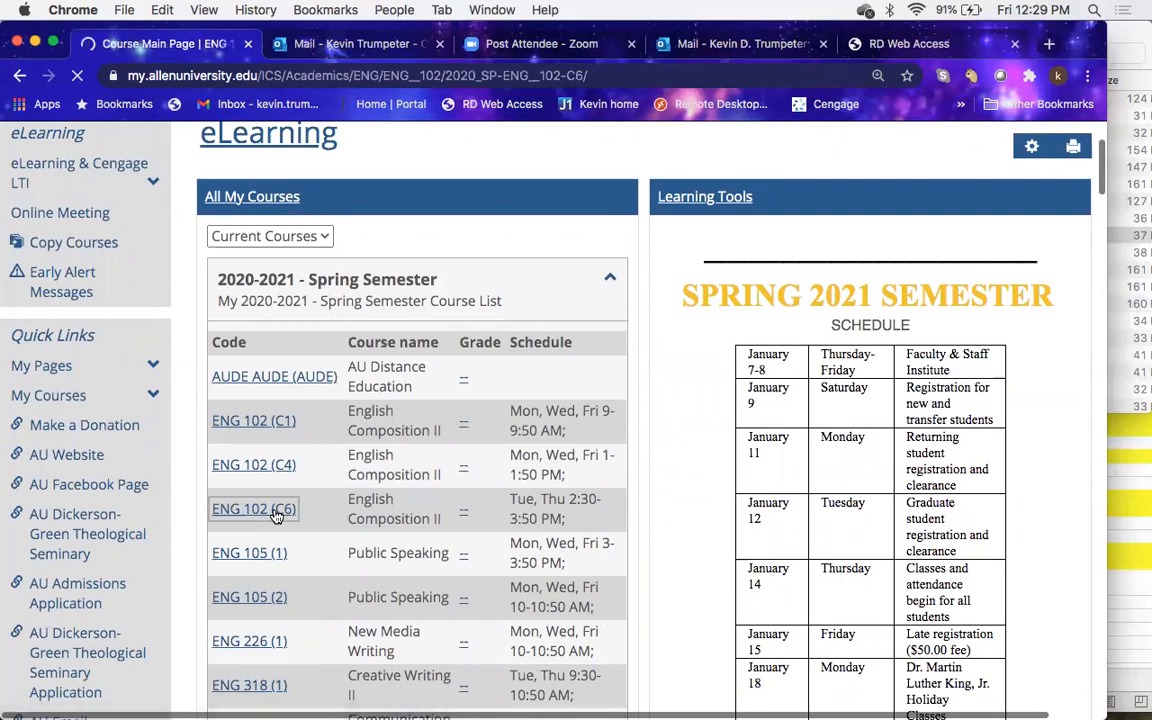
{"action": "scroll", "coordinate": [367, 521], "scroll_direction": "down", "scroll_amount": 1}
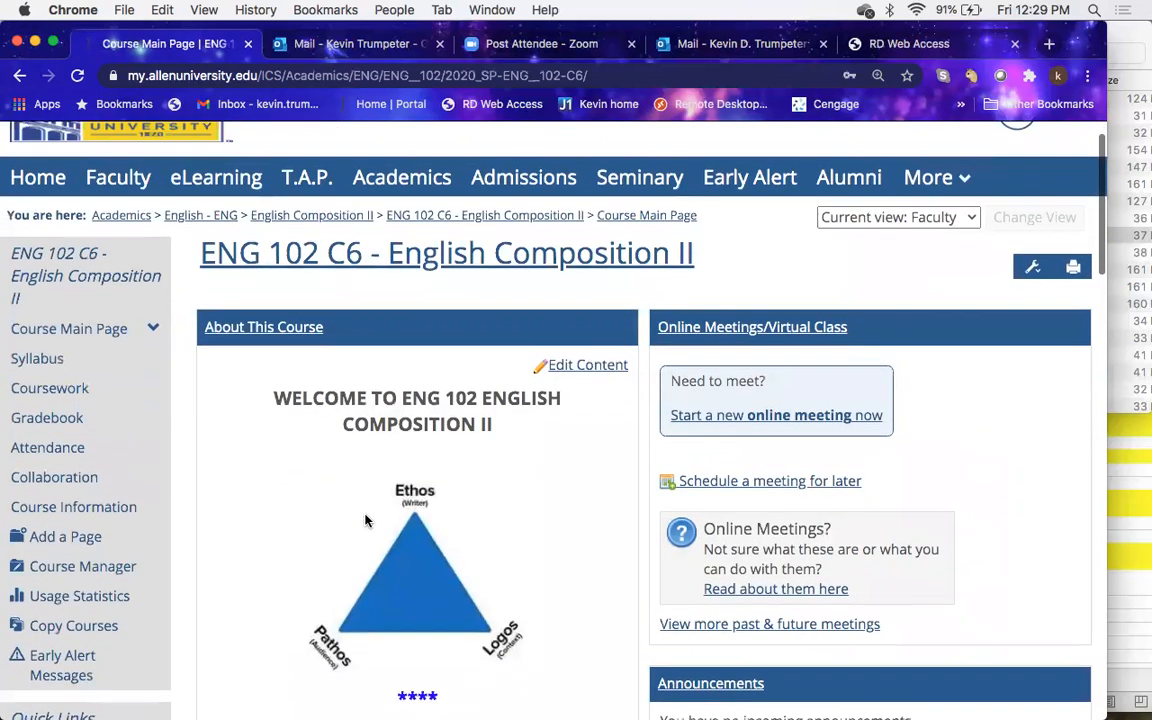
{"action": "scroll", "coordinate": [365, 520], "scroll_direction": "down", "scroll_amount": 2}
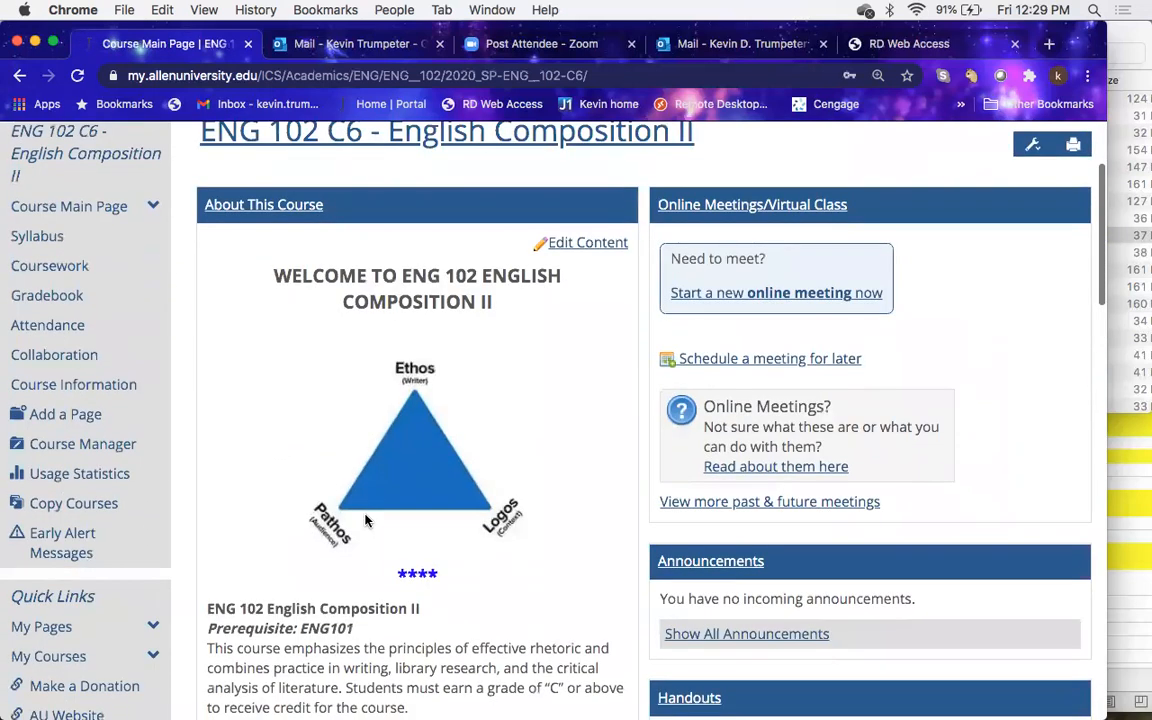
{"action": "scroll", "coordinate": [365, 520], "scroll_direction": "up", "scroll_amount": 3}
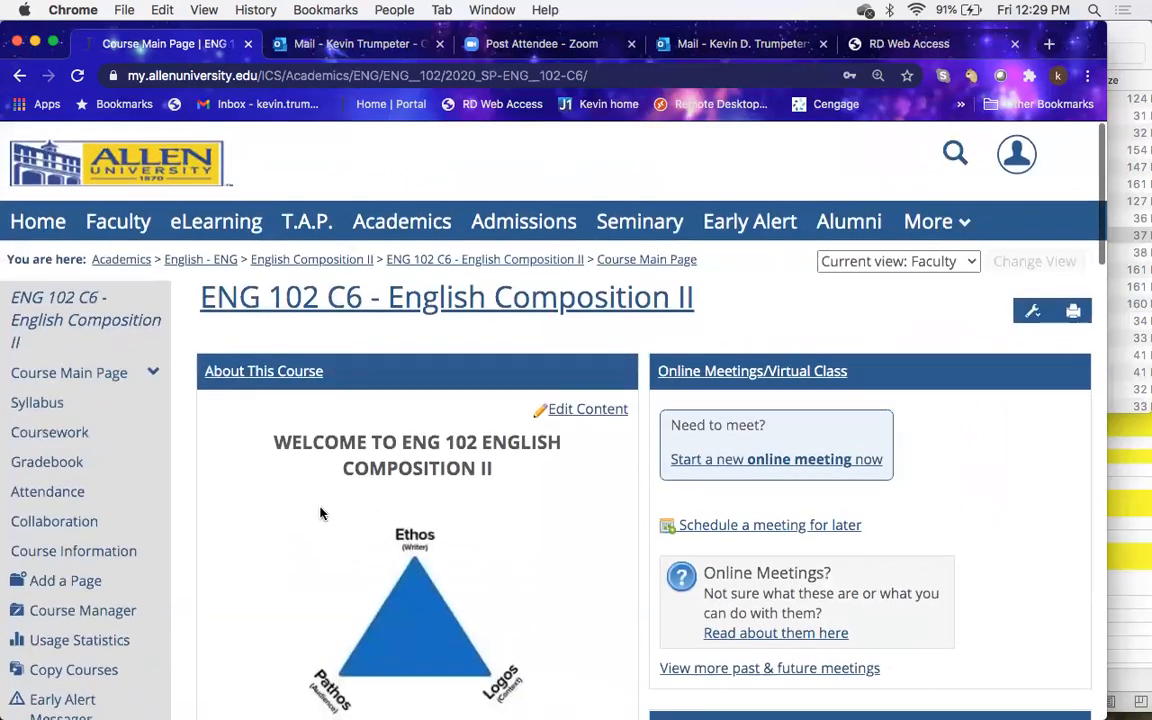
{"action": "scroll", "coordinate": [320, 513], "scroll_direction": "down", "scroll_amount": 3}
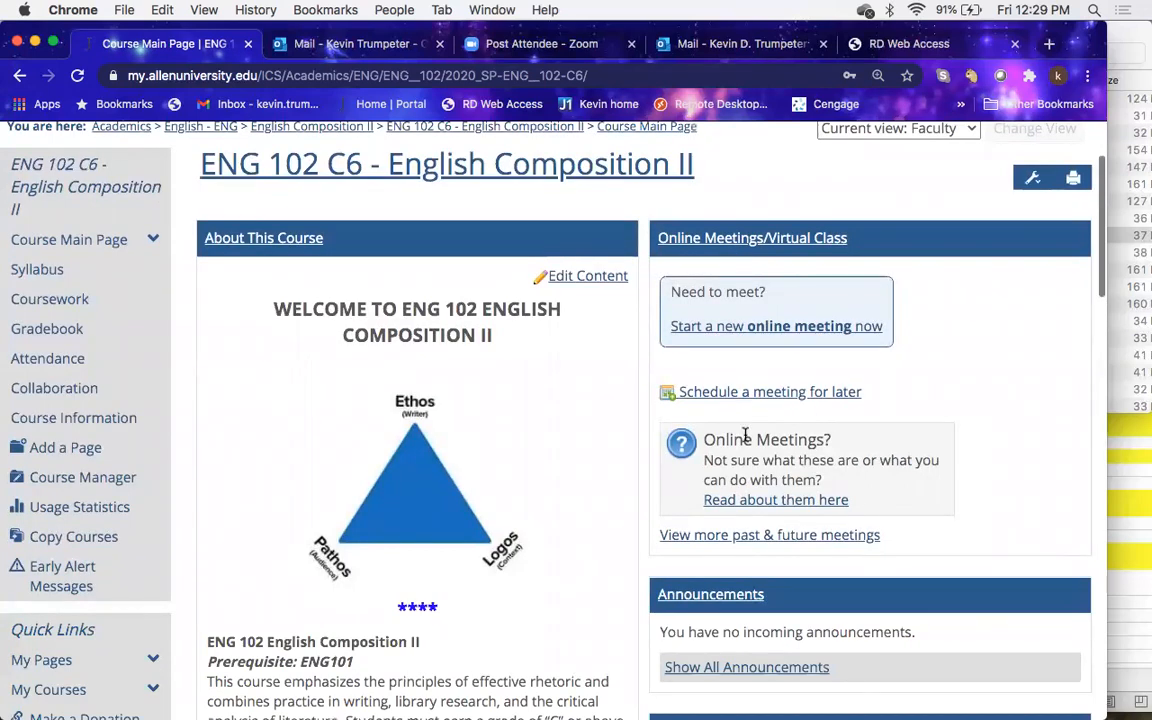
Step: Examine the ENG 102 C6 main page, including contact details, office hours, handouts, calendar and the academic support services bookmarks
{"action": "scroll", "coordinate": [746, 437], "scroll_direction": "down", "scroll_amount": 3}
{"action": "scroll", "coordinate": [745, 435], "scroll_direction": "down", "scroll_amount": 2}
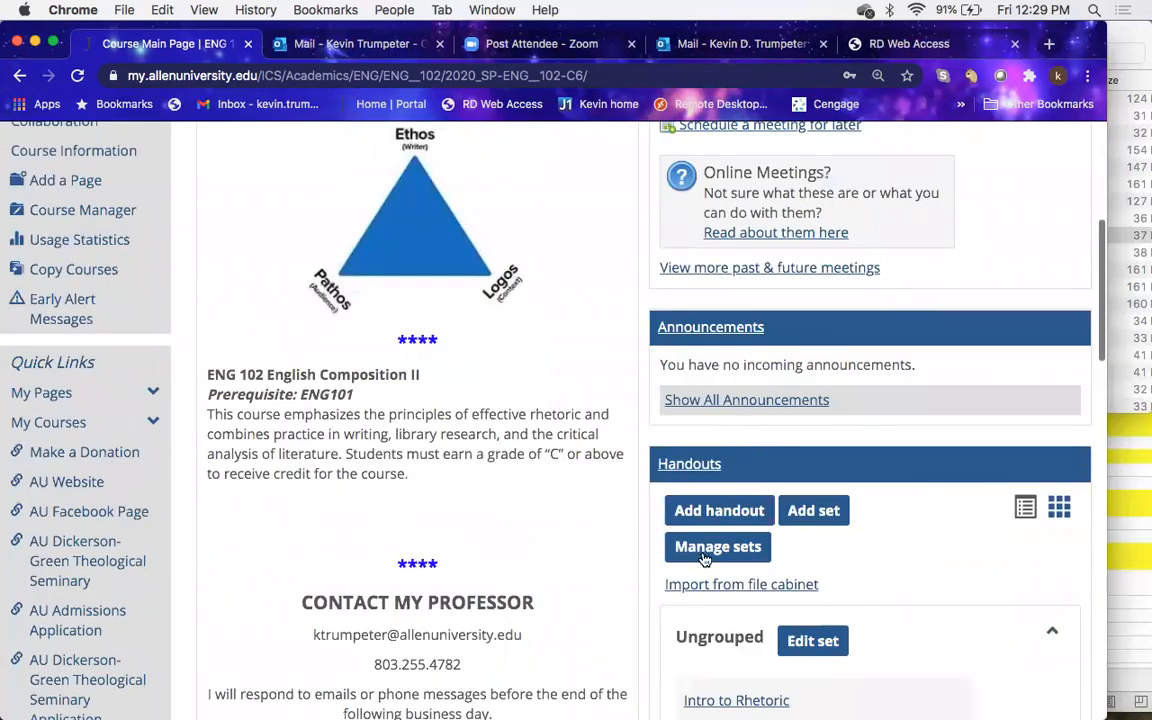
{"action": "scroll", "coordinate": [788, 213], "scroll_direction": "down", "scroll_amount": 10}
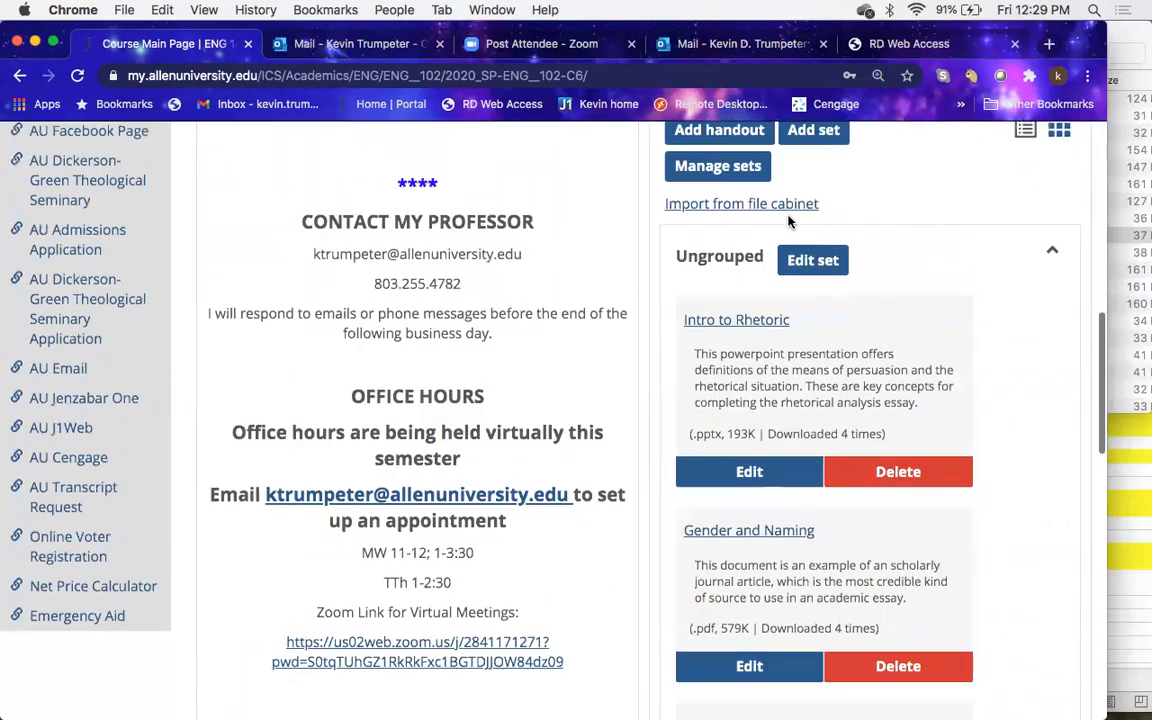
{"action": "scroll", "coordinate": [788, 217], "scroll_direction": "down", "scroll_amount": 2}
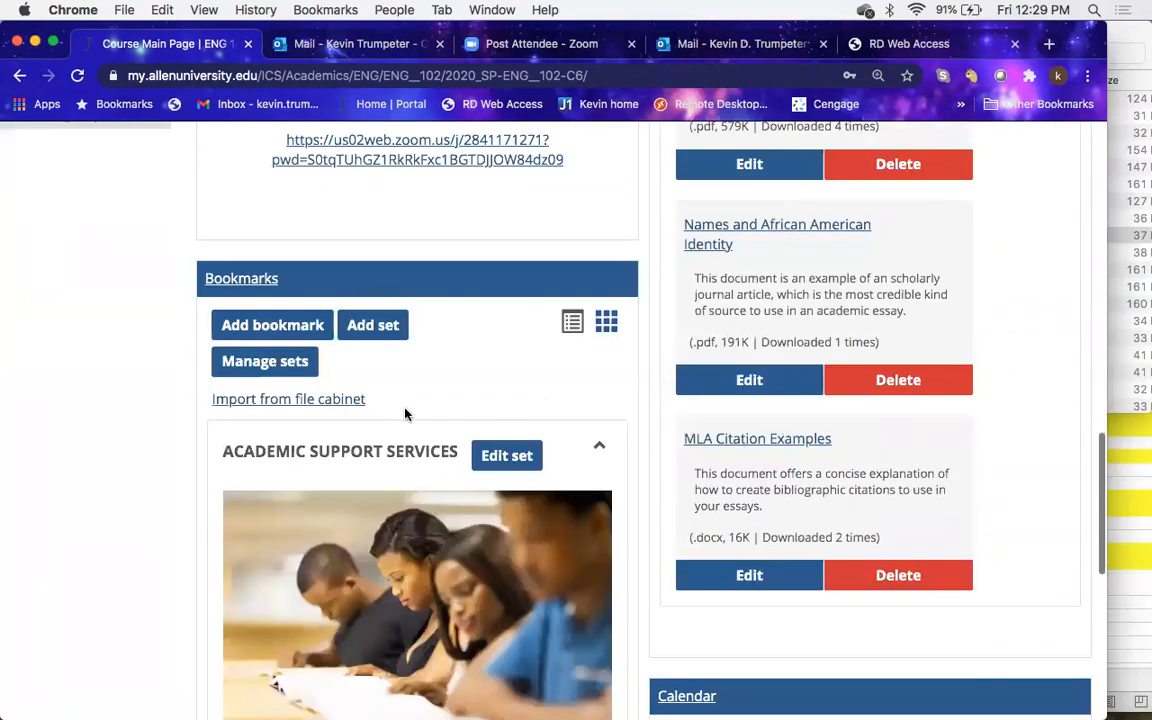
{"action": "scroll", "coordinate": [428, 400], "scroll_direction": "down", "scroll_amount": 2}
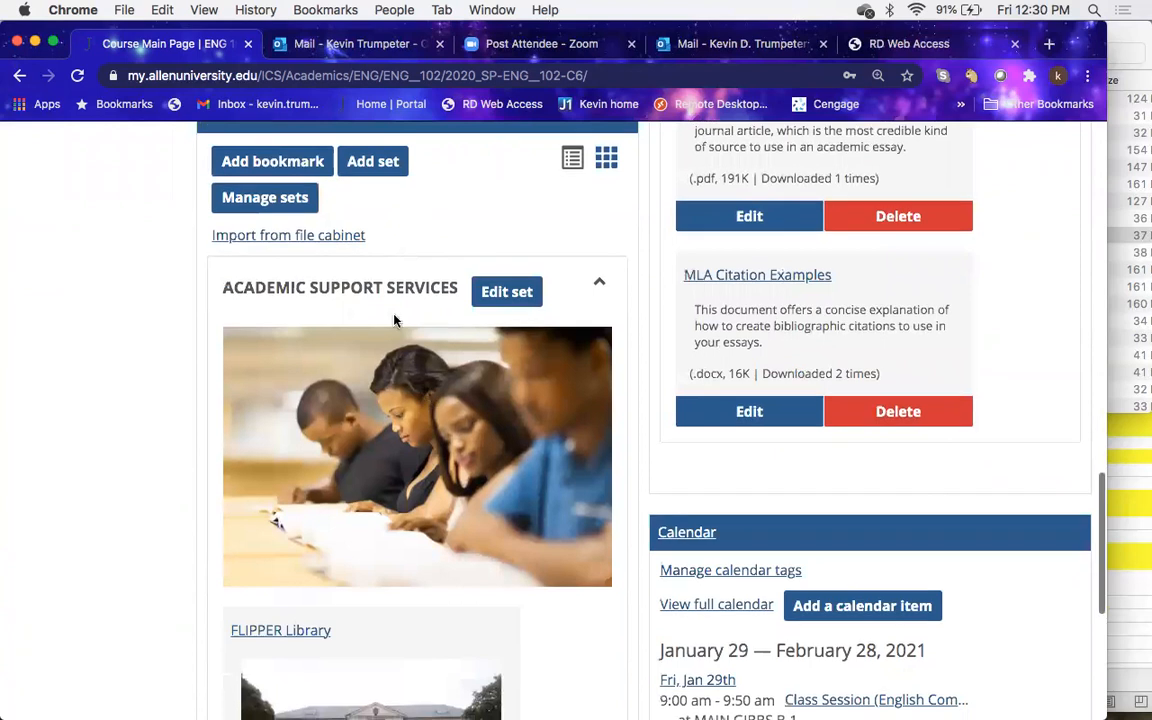
{"action": "scroll", "coordinate": [329, 312], "scroll_direction": "down", "scroll_amount": 4}
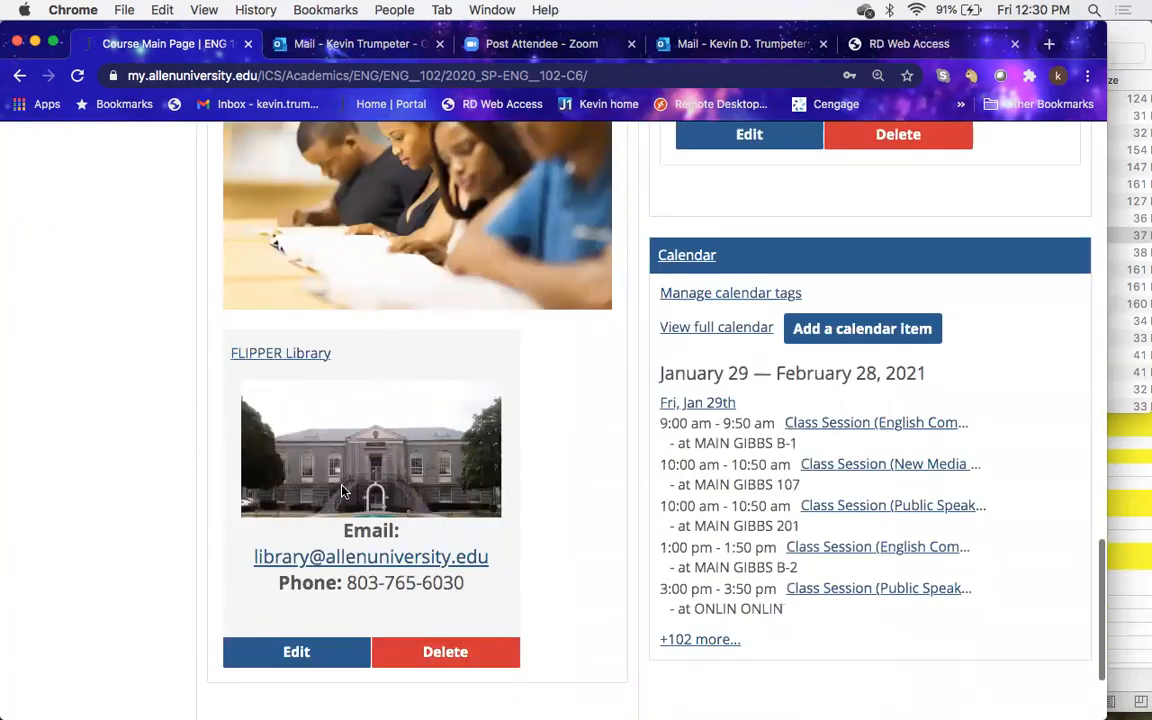
{"action": "scroll", "coordinate": [525, 561], "scroll_direction": "up", "scroll_amount": 12}
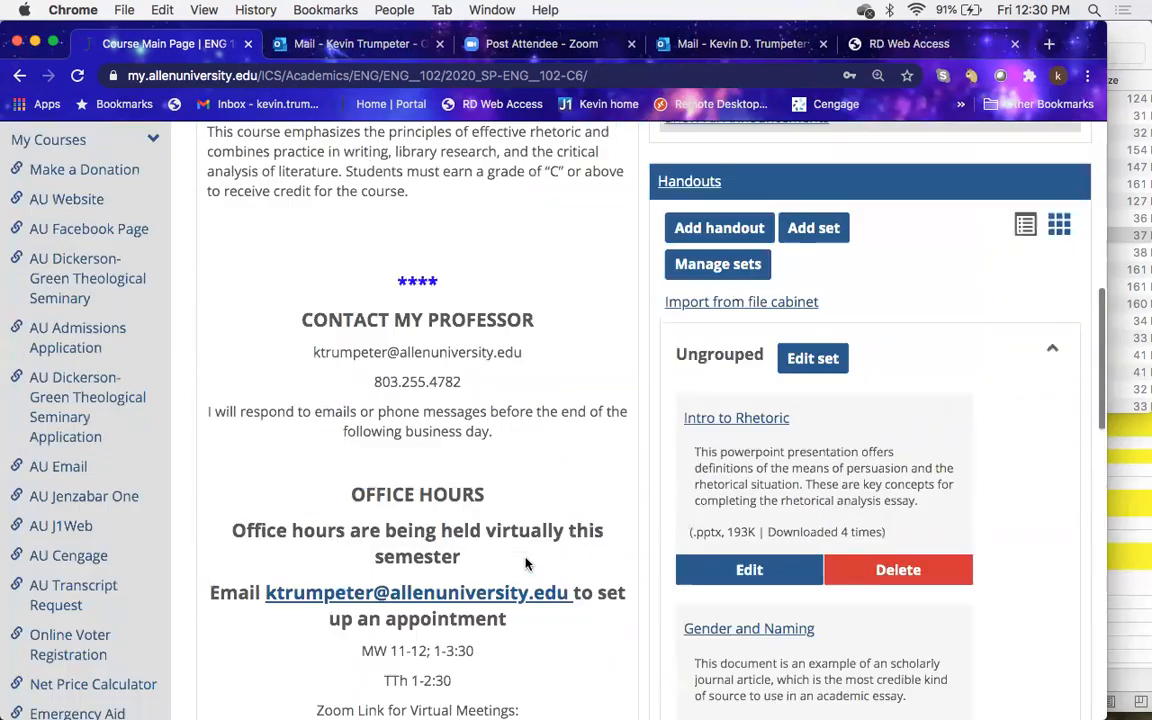
{"action": "scroll", "coordinate": [525, 564], "scroll_direction": "down", "scroll_amount": 15}
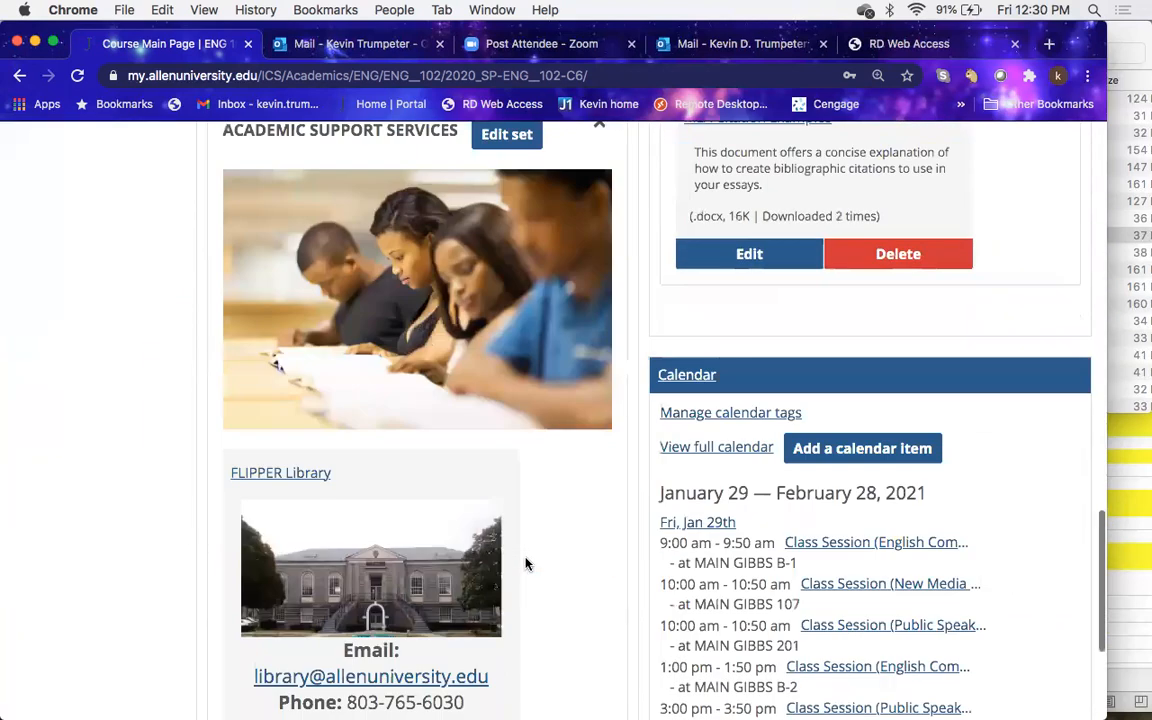
{"action": "scroll", "coordinate": [525, 564], "scroll_direction": "down", "scroll_amount": 1}
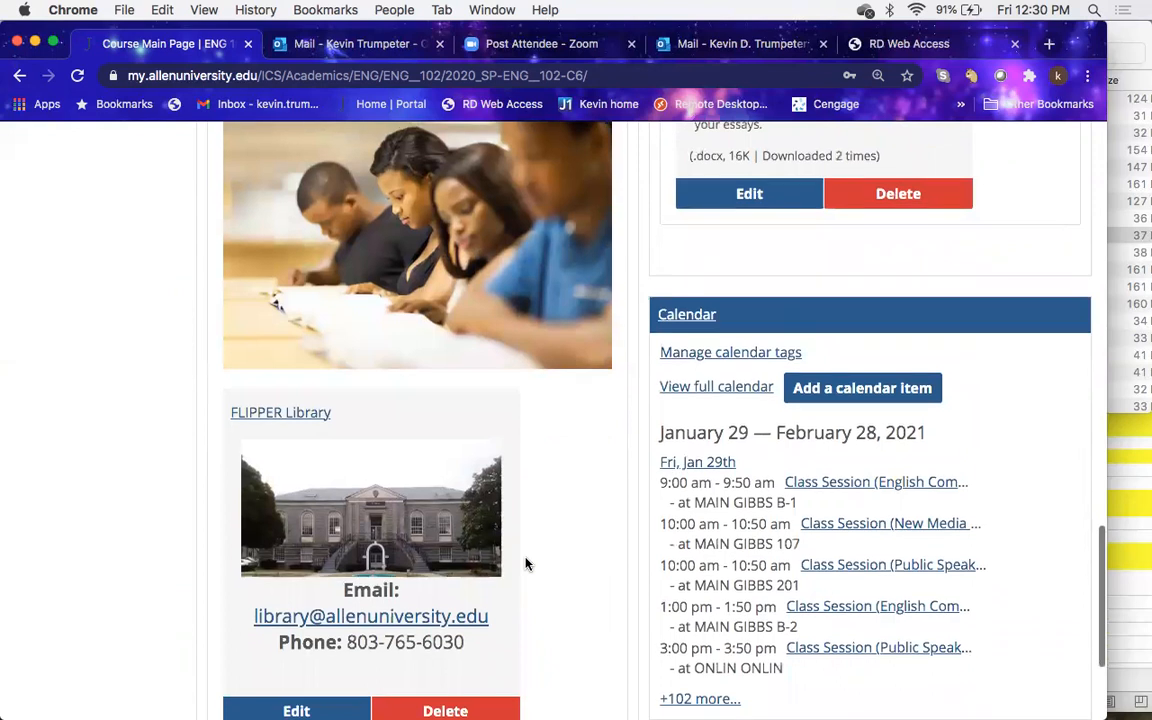
{"action": "scroll", "coordinate": [525, 564], "scroll_direction": "up", "scroll_amount": 12}
{"action": "scroll", "coordinate": [525, 564], "scroll_direction": "up", "scroll_amount": 8}
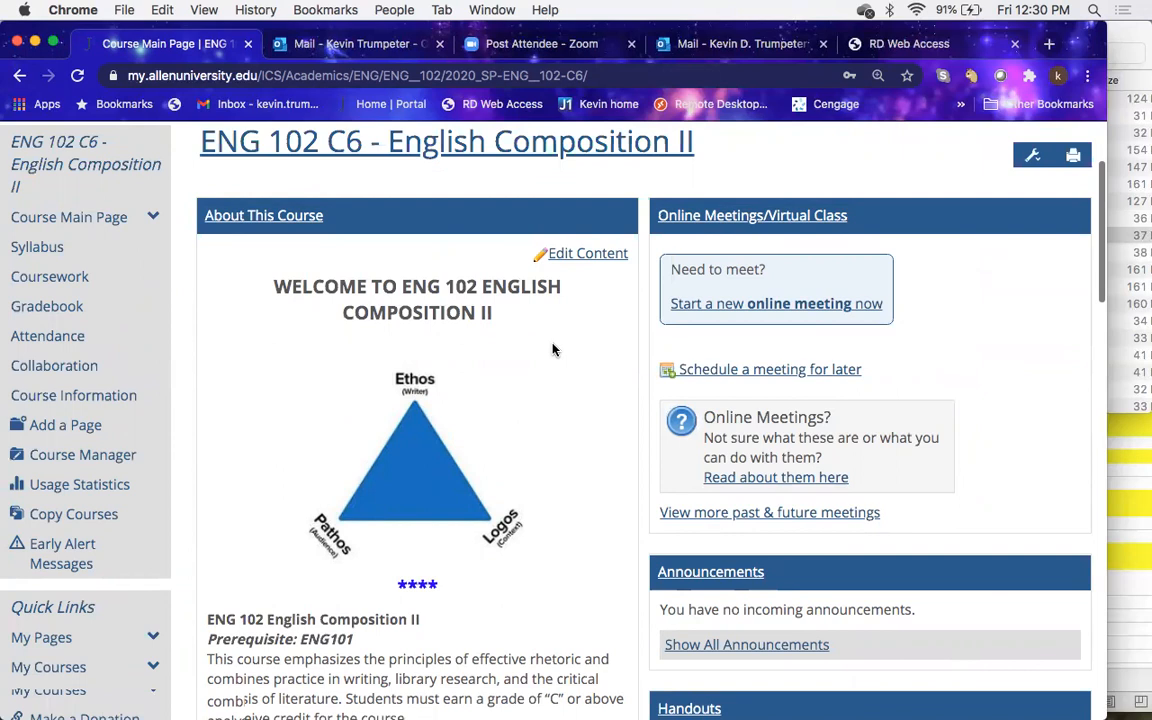
{"action": "scroll", "coordinate": [553, 347], "scroll_direction": "up", "scroll_amount": 2}
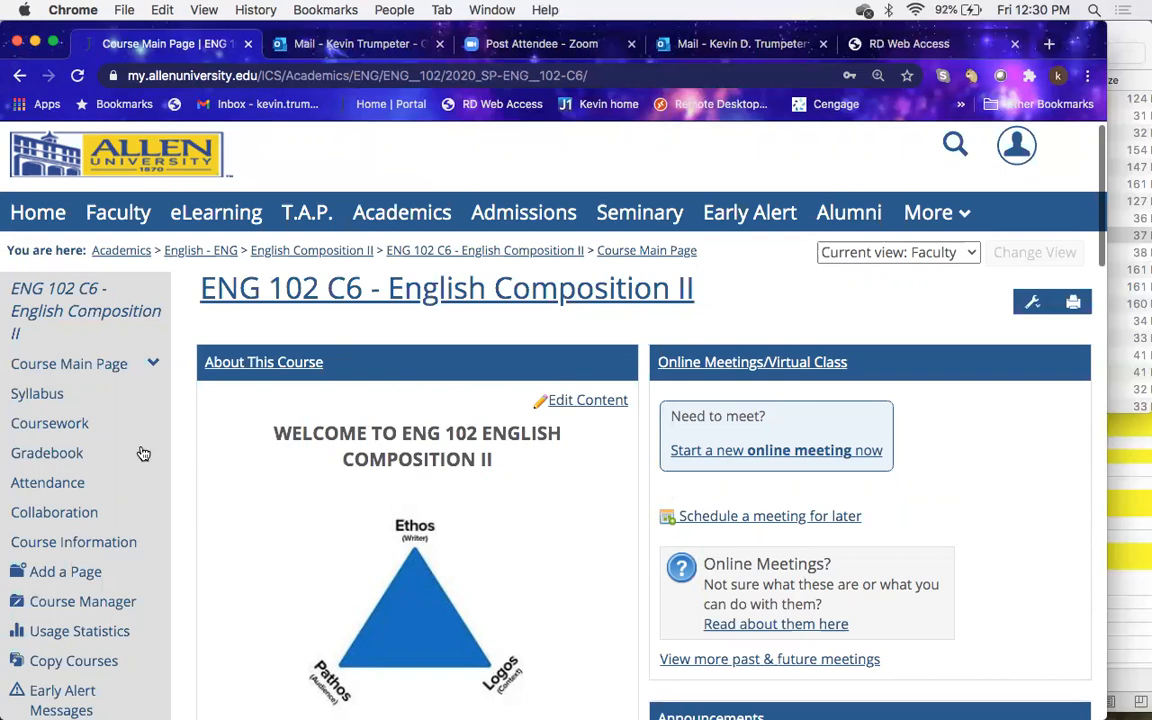
Step: Open the course copying tool and choose 2020-2021 - Spring Semester as the term to copy from
{"action": "scroll", "coordinate": [105, 474], "scroll_direction": "down", "scroll_amount": 1}
{"action": "scroll", "coordinate": [105, 474], "scroll_direction": "down", "scroll_amount": 3}
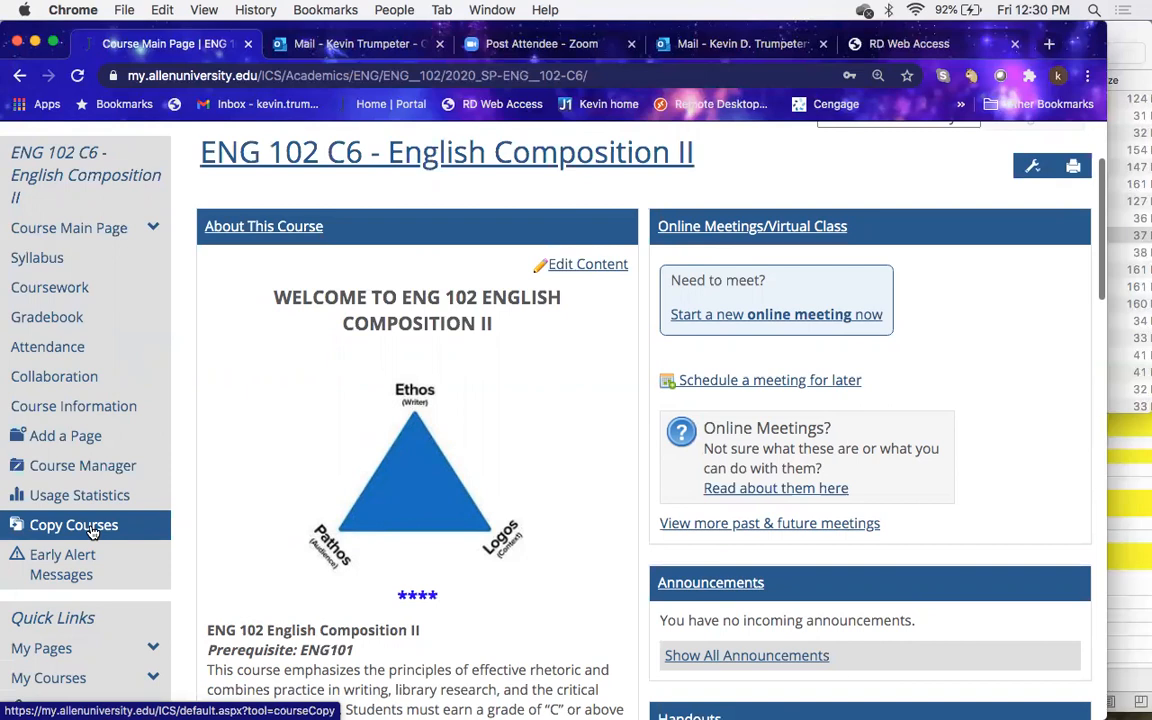
{"action": "left_click", "coordinate": [92, 532]}
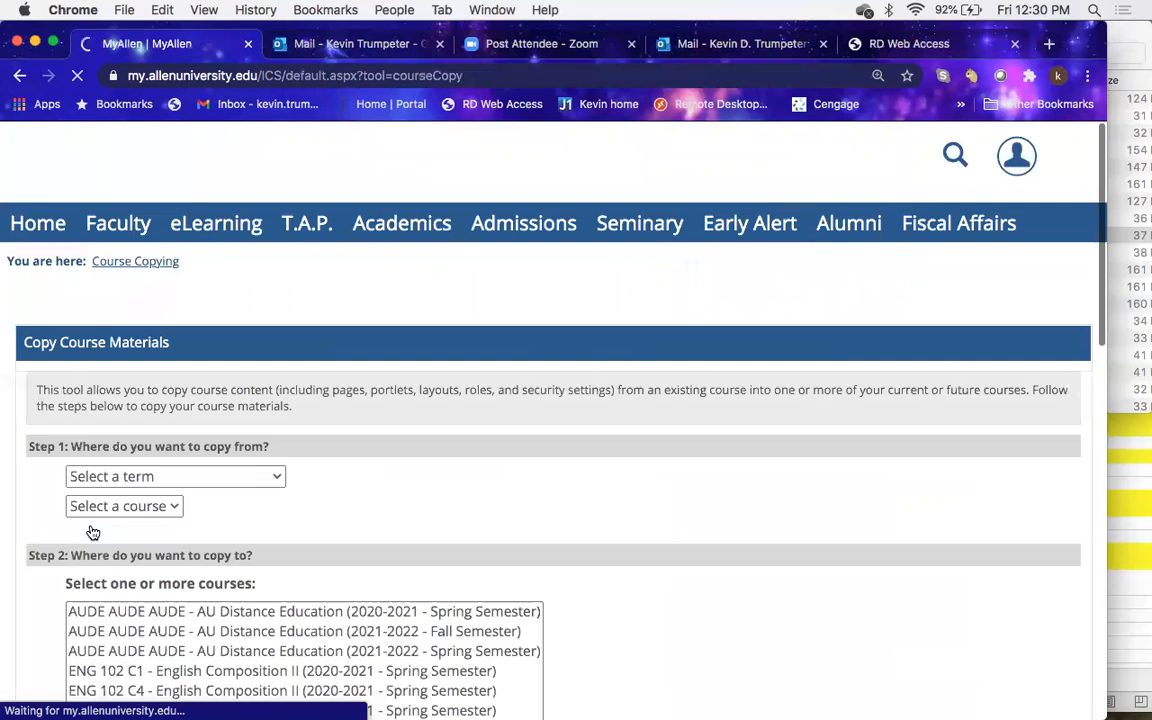
{"action": "scroll", "coordinate": [458, 473], "scroll_direction": "down", "scroll_amount": 1}
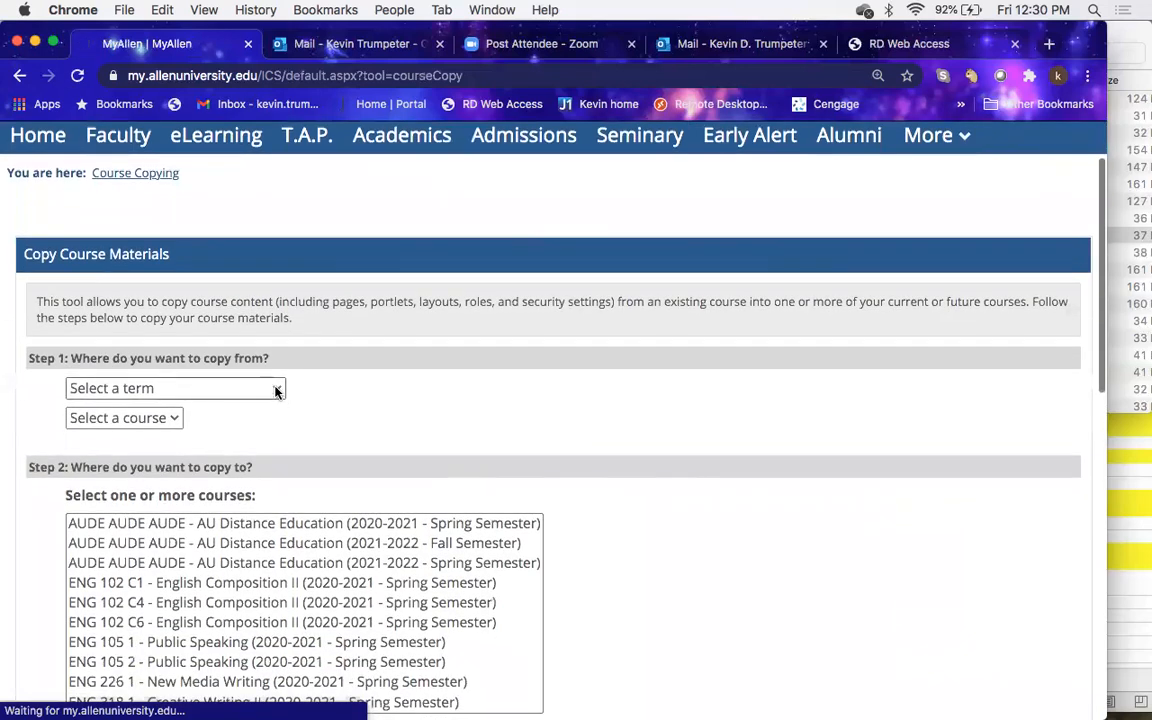
{"action": "left_click", "coordinate": [277, 390]}
{"action": "left_click", "coordinate": [277, 390]}
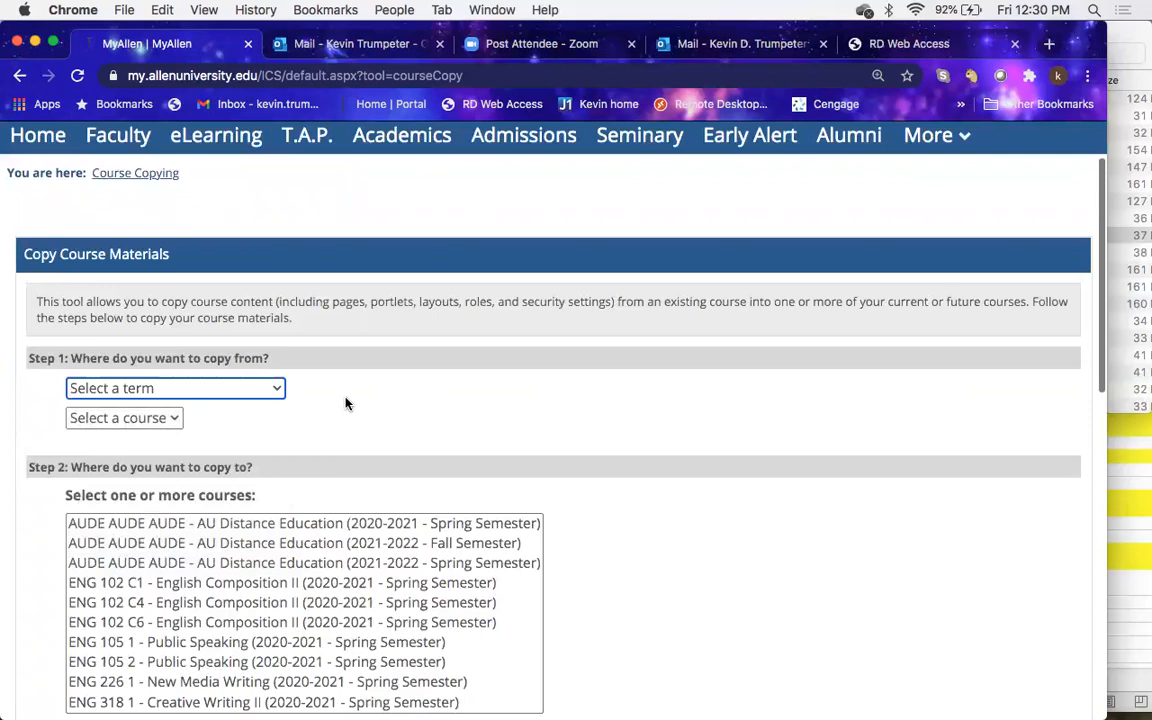
{"action": "left_click", "coordinate": [272, 392]}
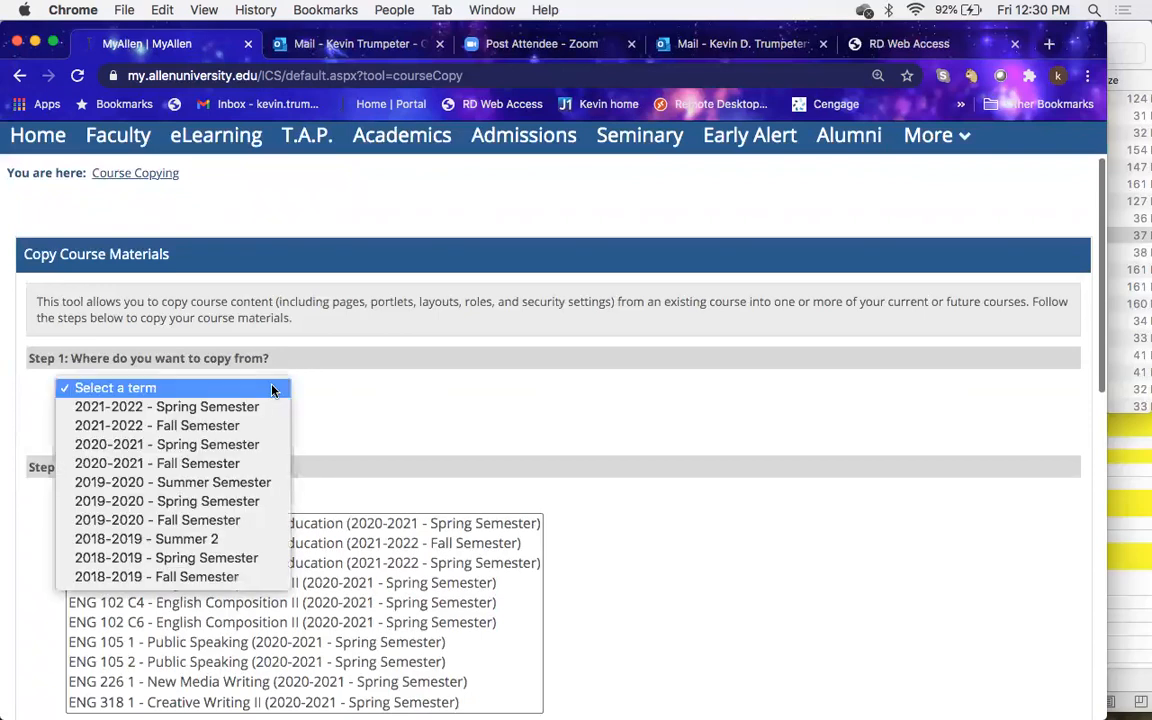
{"action": "left_click", "coordinate": [257, 448]}
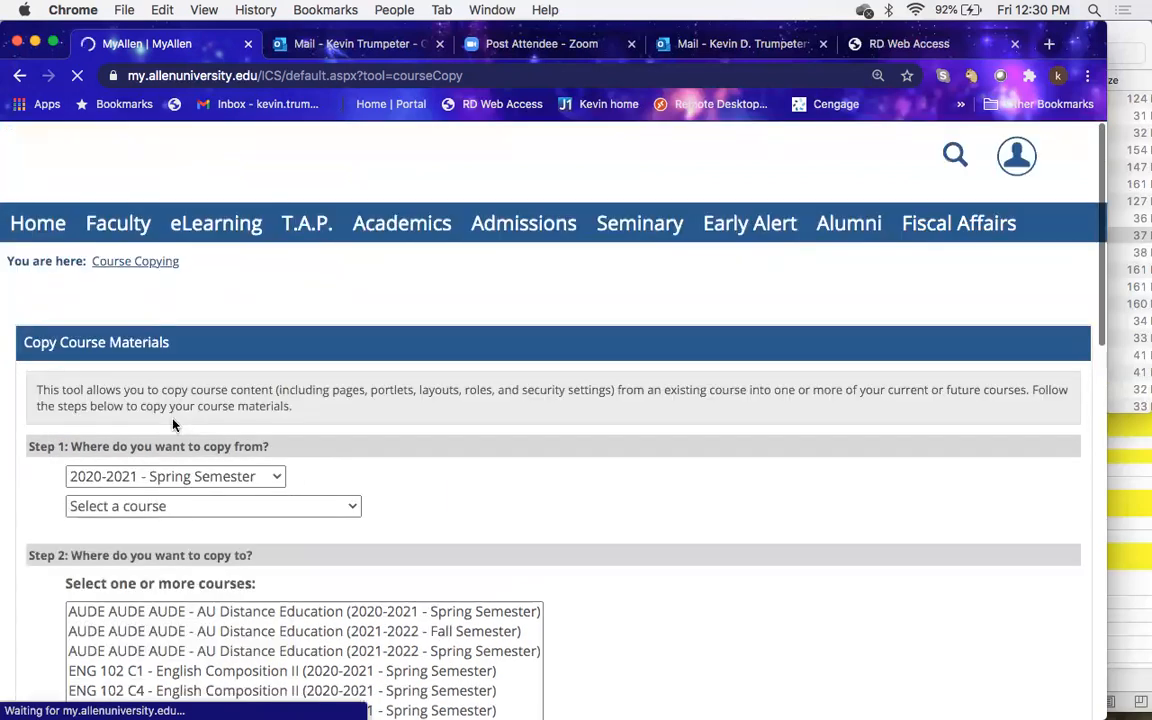
Step: Choose AUDE AUDE AUDE - AU Distance Education as the source course and look over the destination course list
{"action": "scroll", "coordinate": [360, 400], "scroll_direction": "down", "scroll_amount": 2}
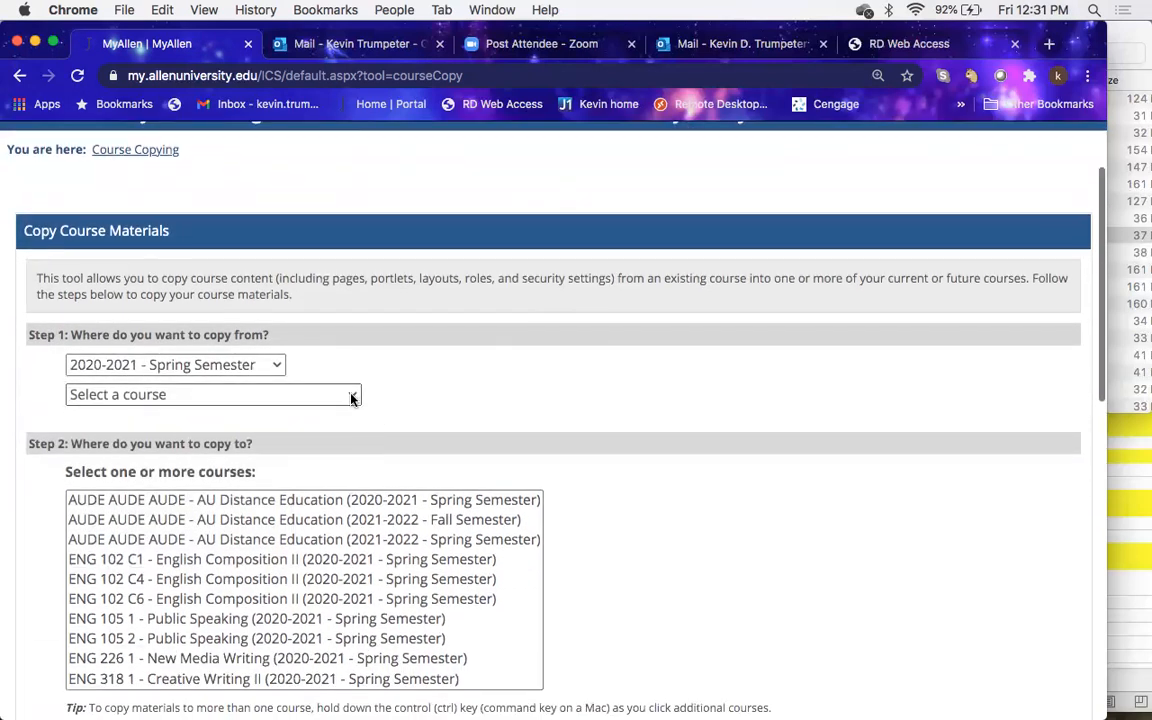
{"action": "left_click", "coordinate": [352, 397]}
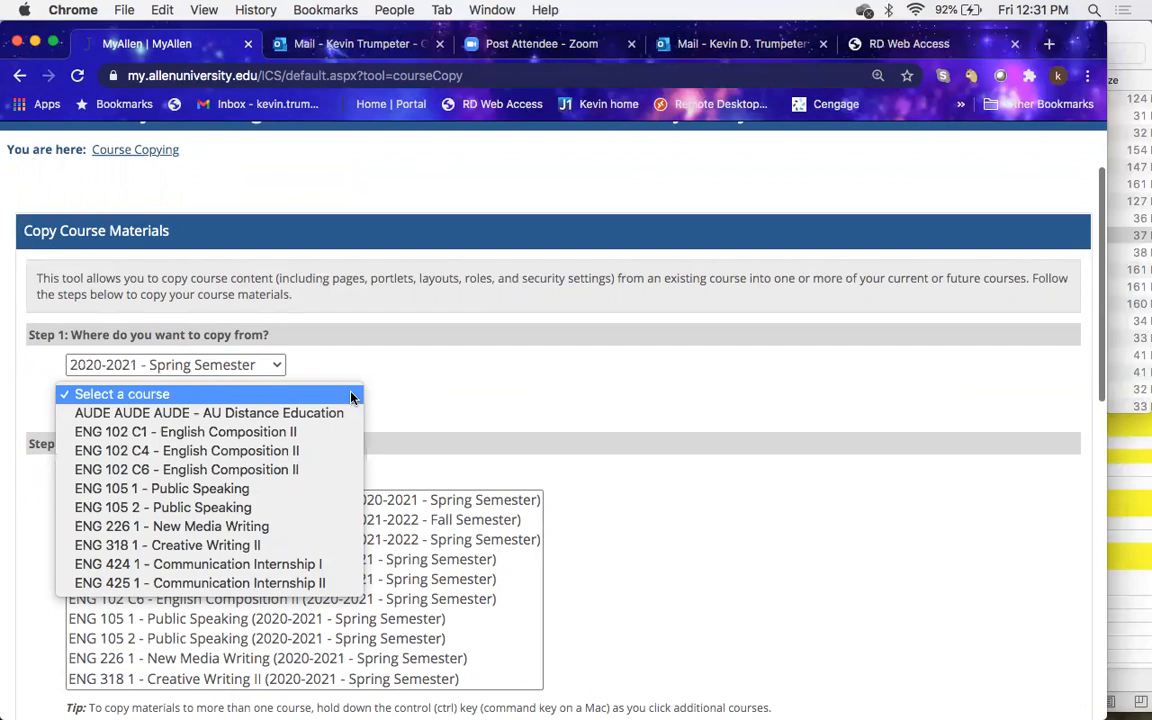
{"action": "left_click", "coordinate": [336, 413]}
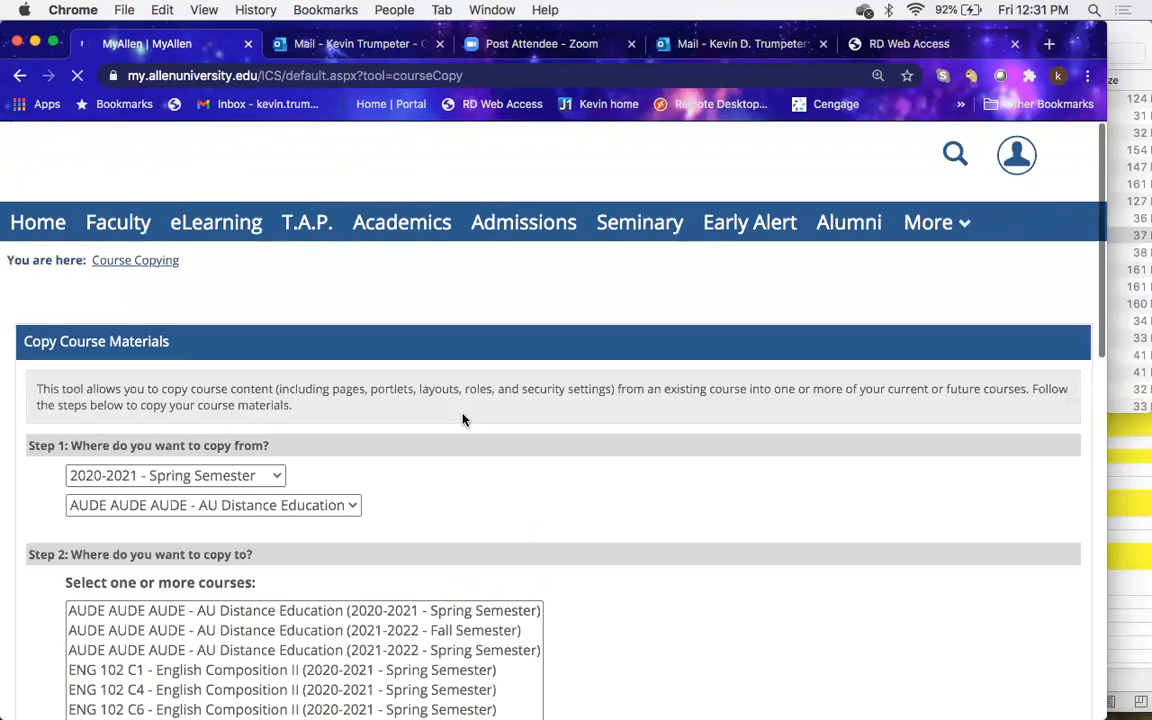
{"action": "scroll", "coordinate": [463, 420], "scroll_direction": "down", "scroll_amount": 1}
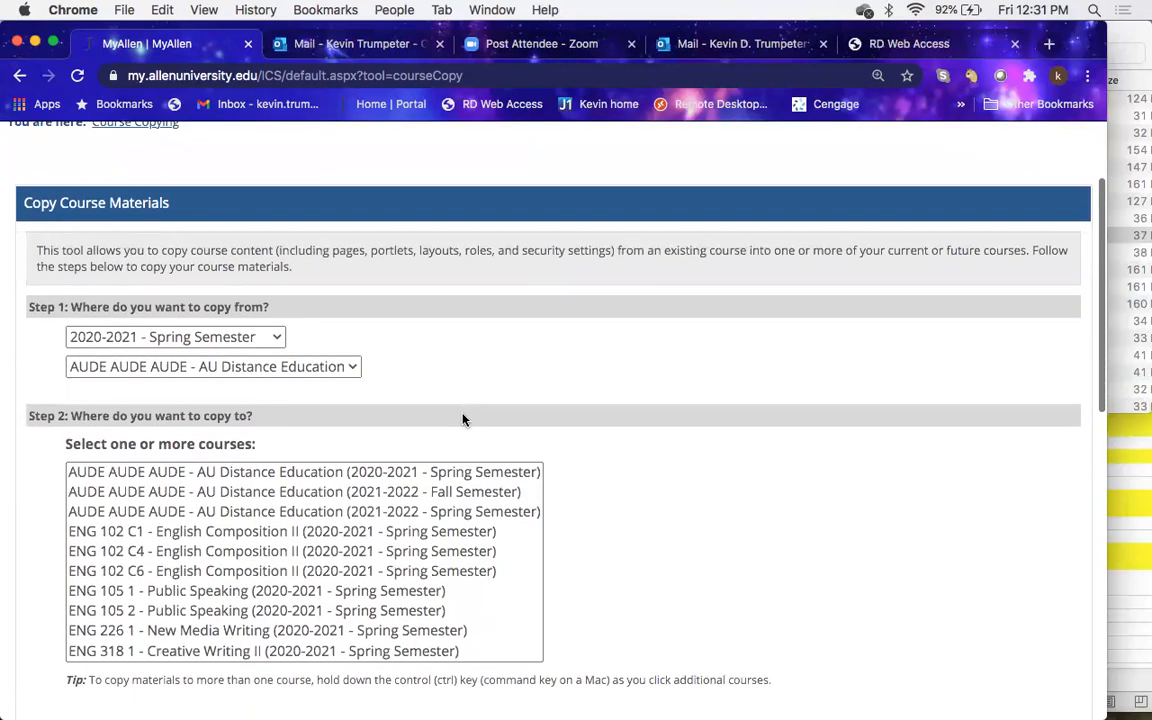
{"action": "scroll", "coordinate": [463, 420], "scroll_direction": "down", "scroll_amount": 4}
{"action": "scroll", "coordinate": [463, 420], "scroll_direction": "up", "scroll_amount": 1}
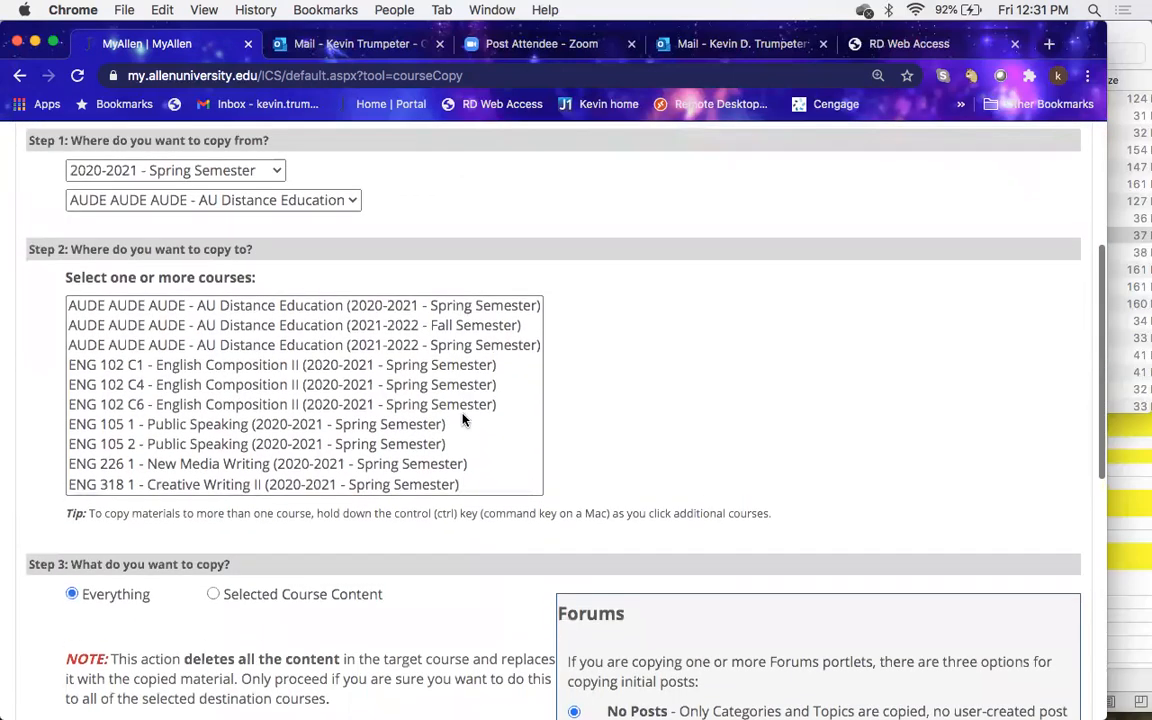
{"action": "scroll", "coordinate": [463, 420], "scroll_direction": "down", "scroll_amount": 1}
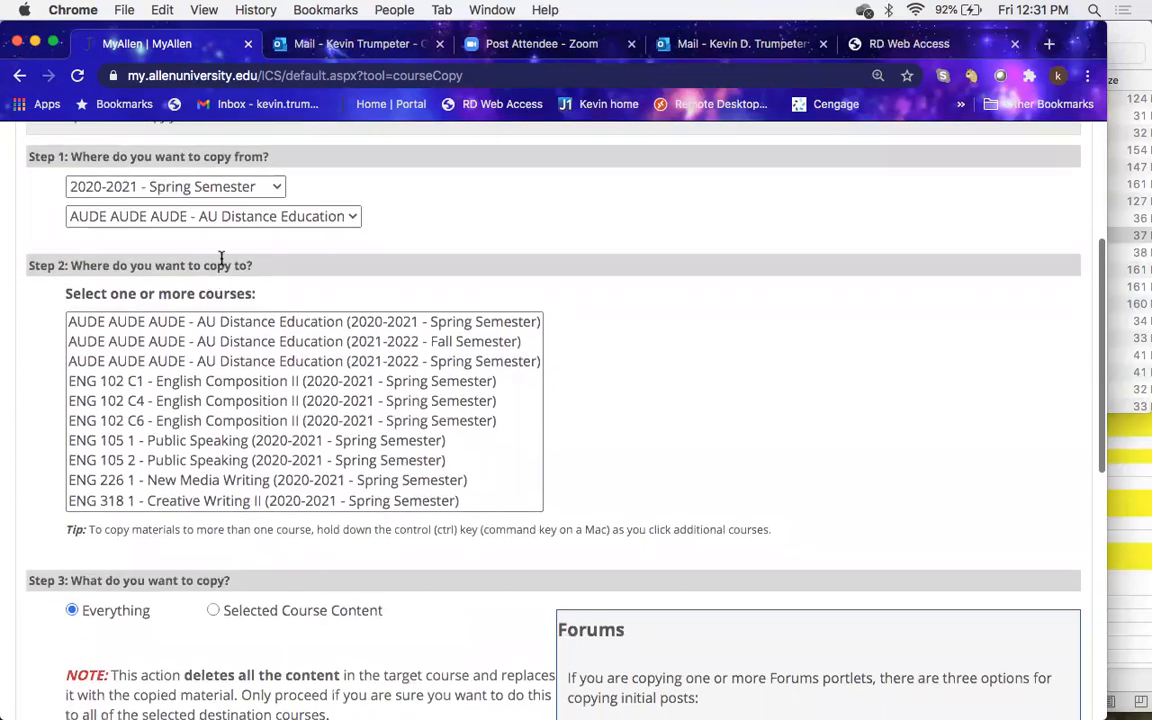
Step: Set ENG 102 C6 - English Composition II as the source course and AU Distance Education (2020-2021 - Spring Semester) as the destination
{"action": "left_click", "coordinate": [340, 217]}
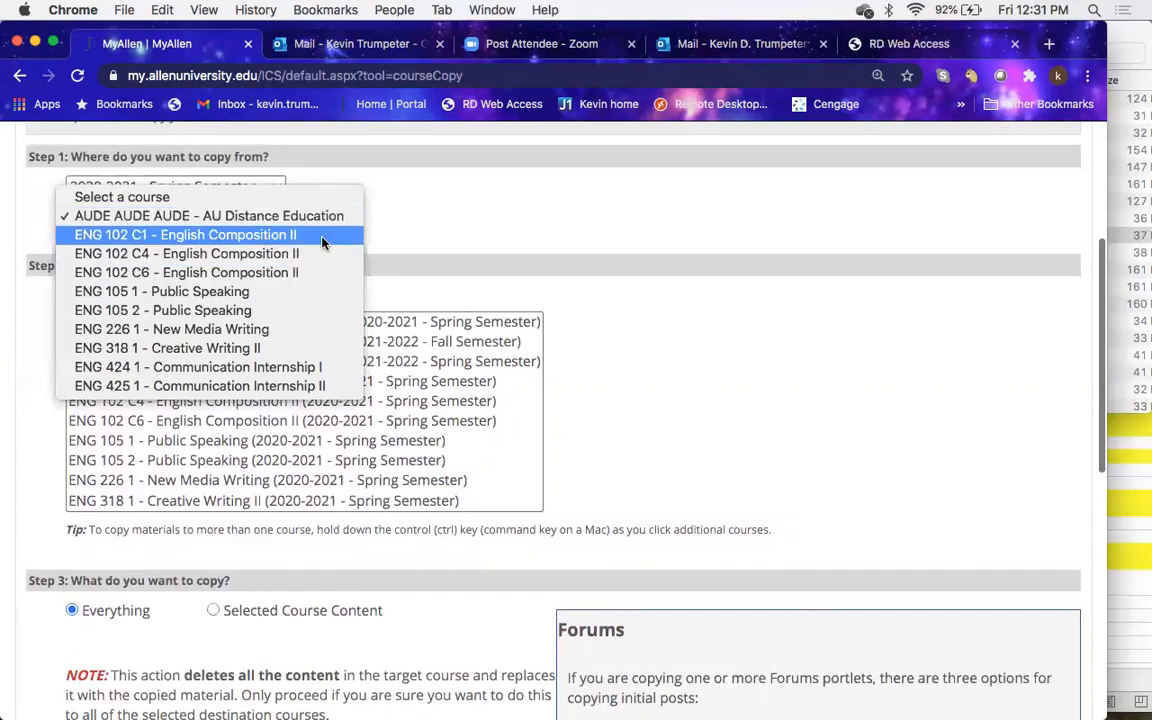
{"action": "left_click", "coordinate": [314, 273]}
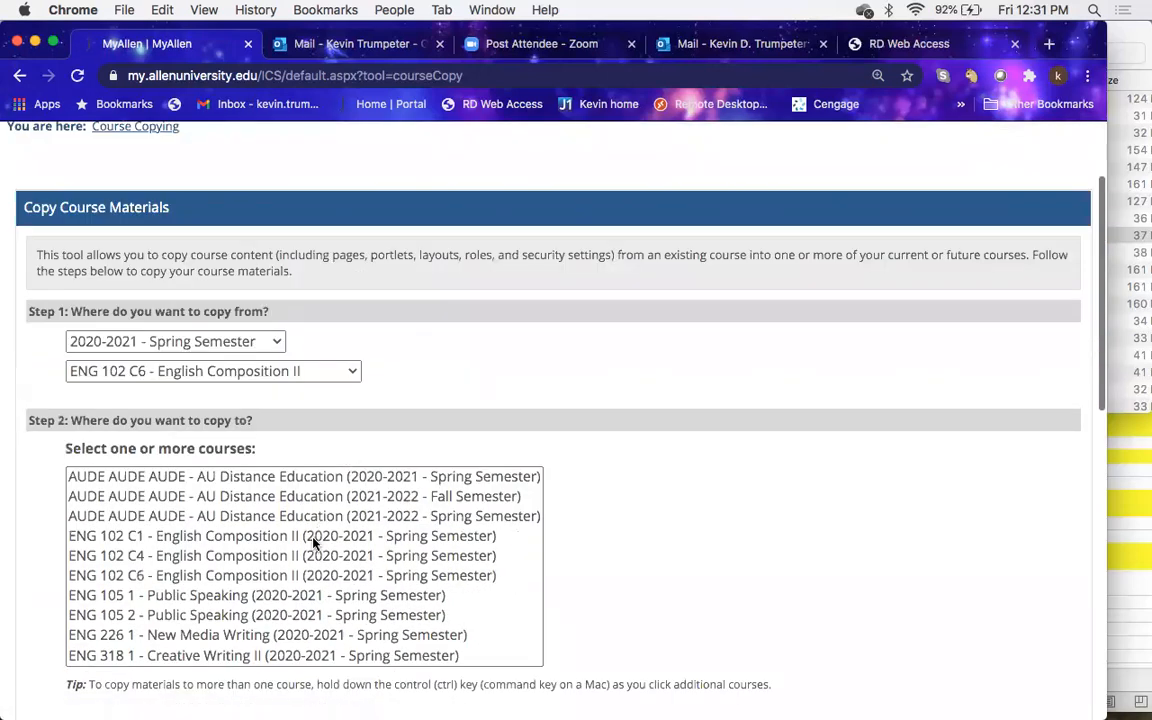
{"action": "left_click", "coordinate": [309, 478]}
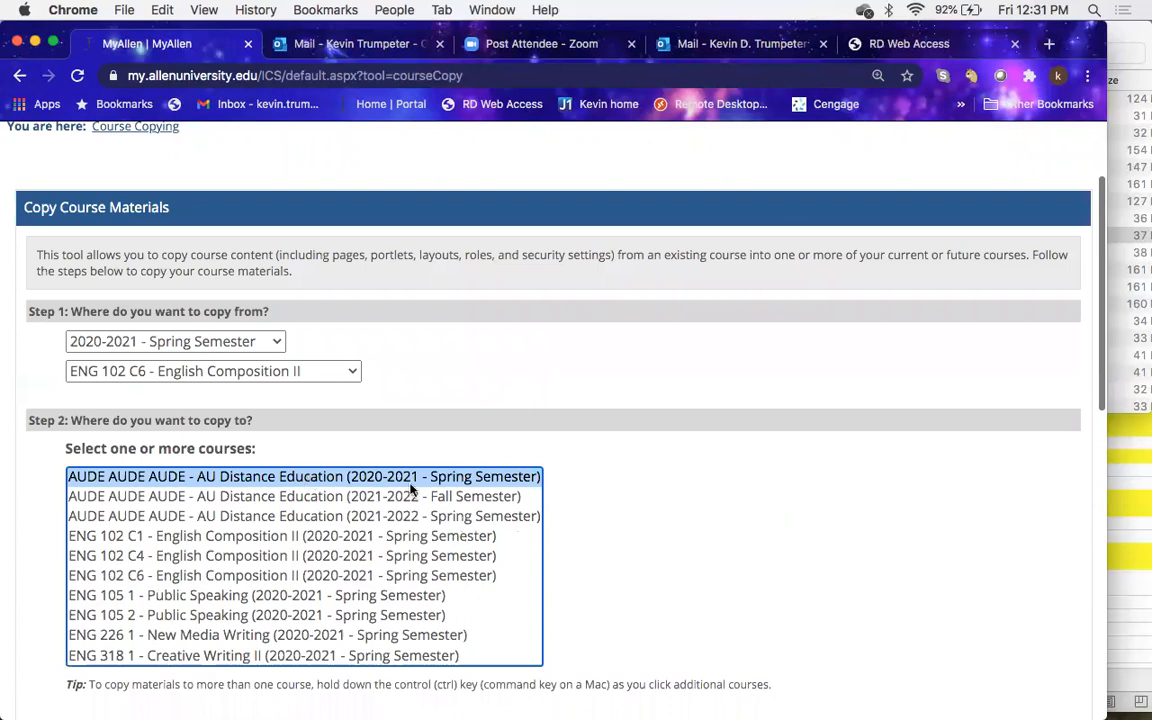
Step: Limit the copy to Selected Course Content and review the page choices, conflicting page name options and forum options
{"action": "scroll", "coordinate": [563, 538], "scroll_direction": "down", "scroll_amount": 3}
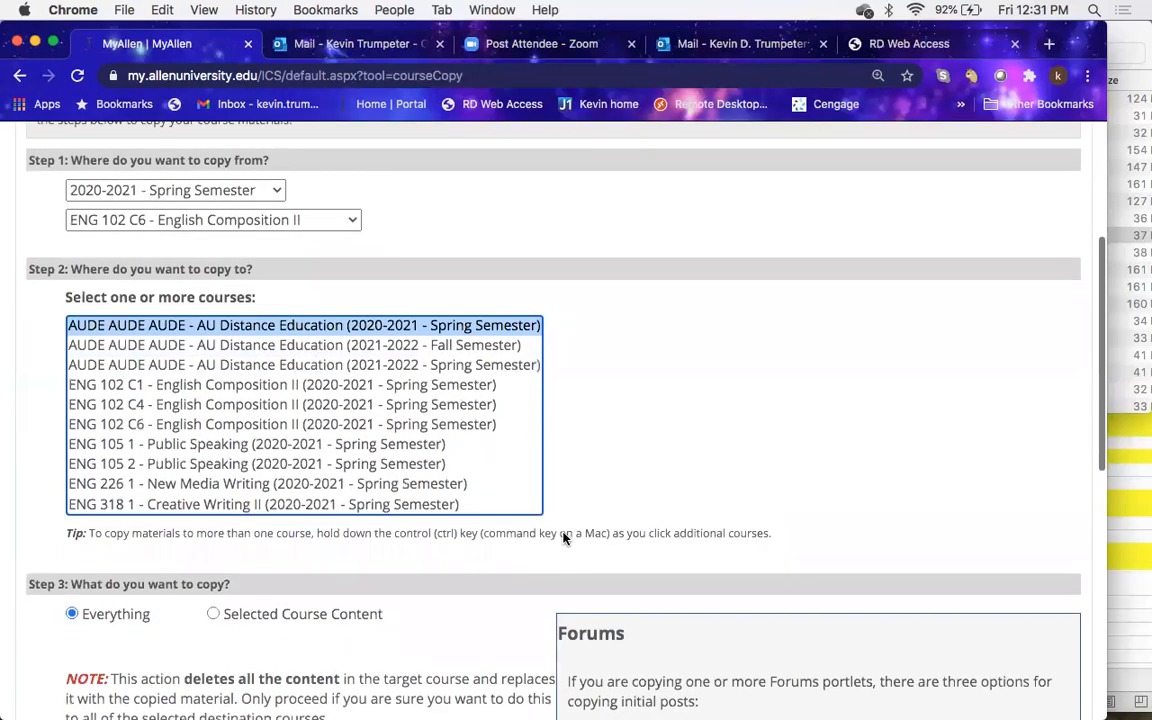
{"action": "scroll", "coordinate": [563, 538], "scroll_direction": "down", "scroll_amount": 3}
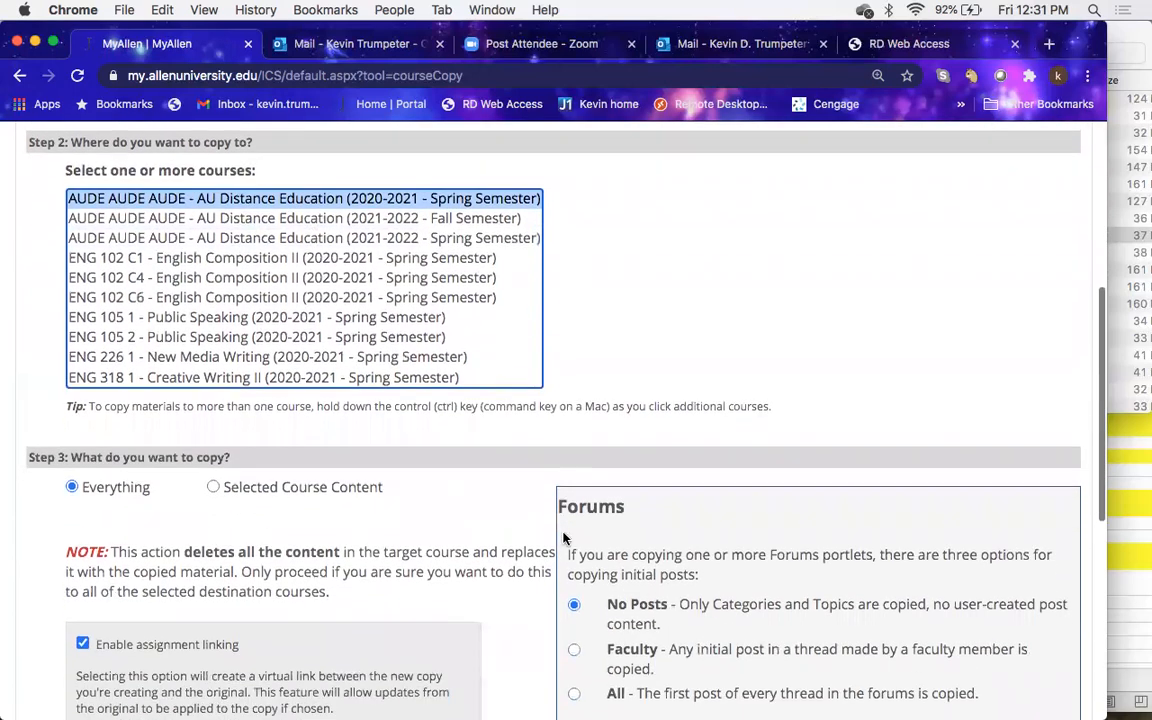
{"action": "scroll", "coordinate": [563, 538], "scroll_direction": "up", "scroll_amount": 3}
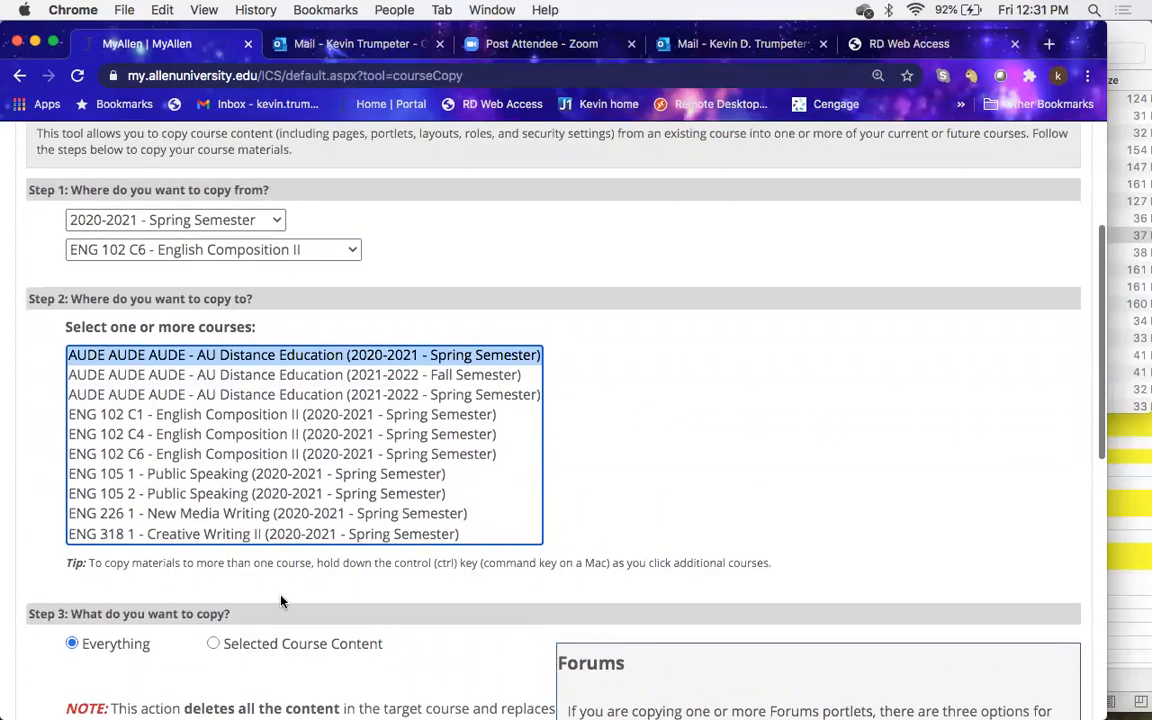
{"action": "scroll", "coordinate": [197, 578], "scroll_direction": "down", "scroll_amount": 3}
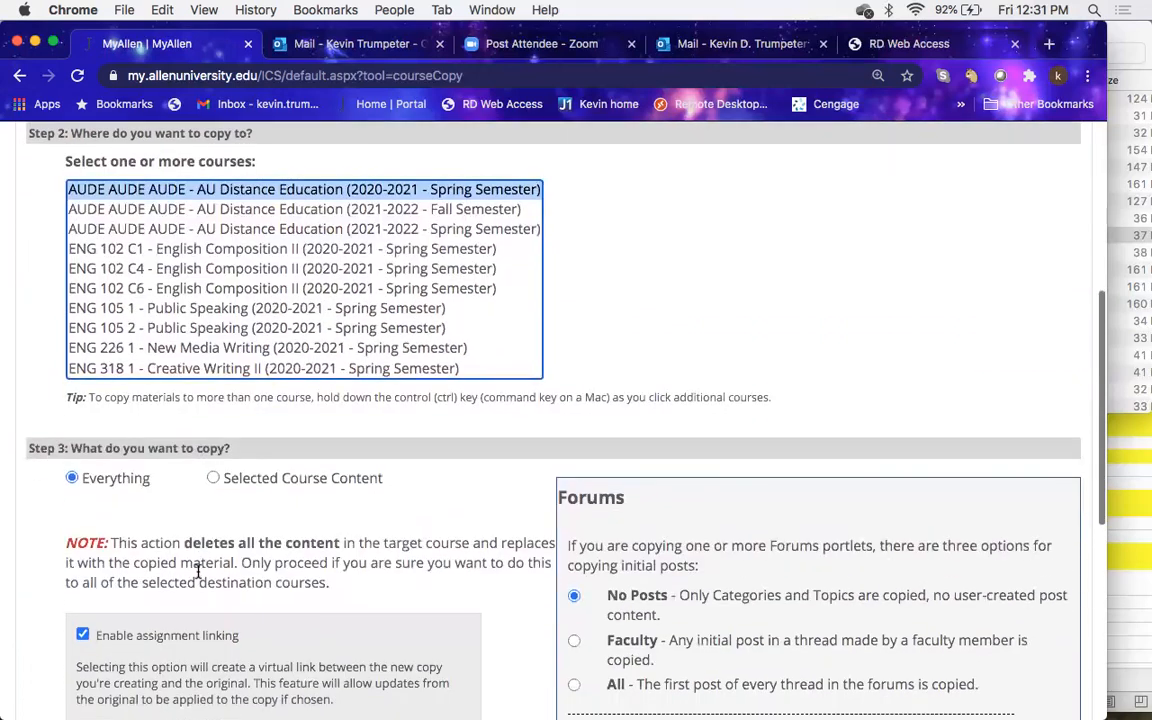
{"action": "left_click", "coordinate": [213, 479]}
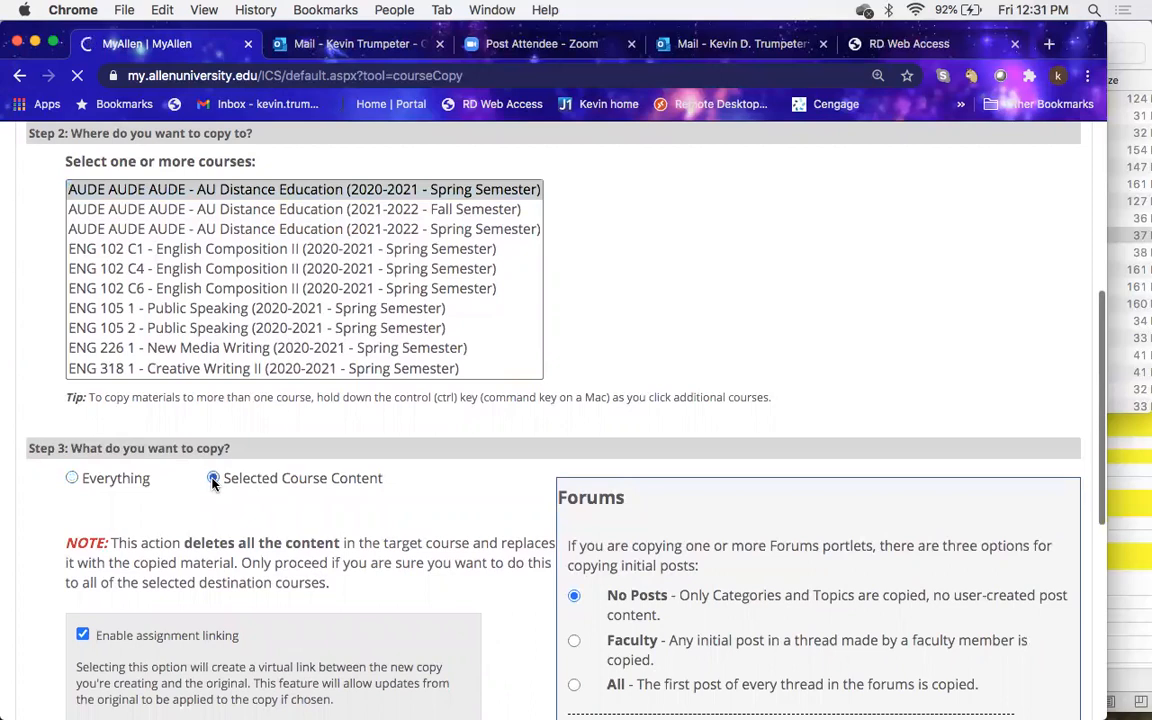
{"action": "scroll", "coordinate": [320, 600], "scroll_direction": "down", "scroll_amount": 4}
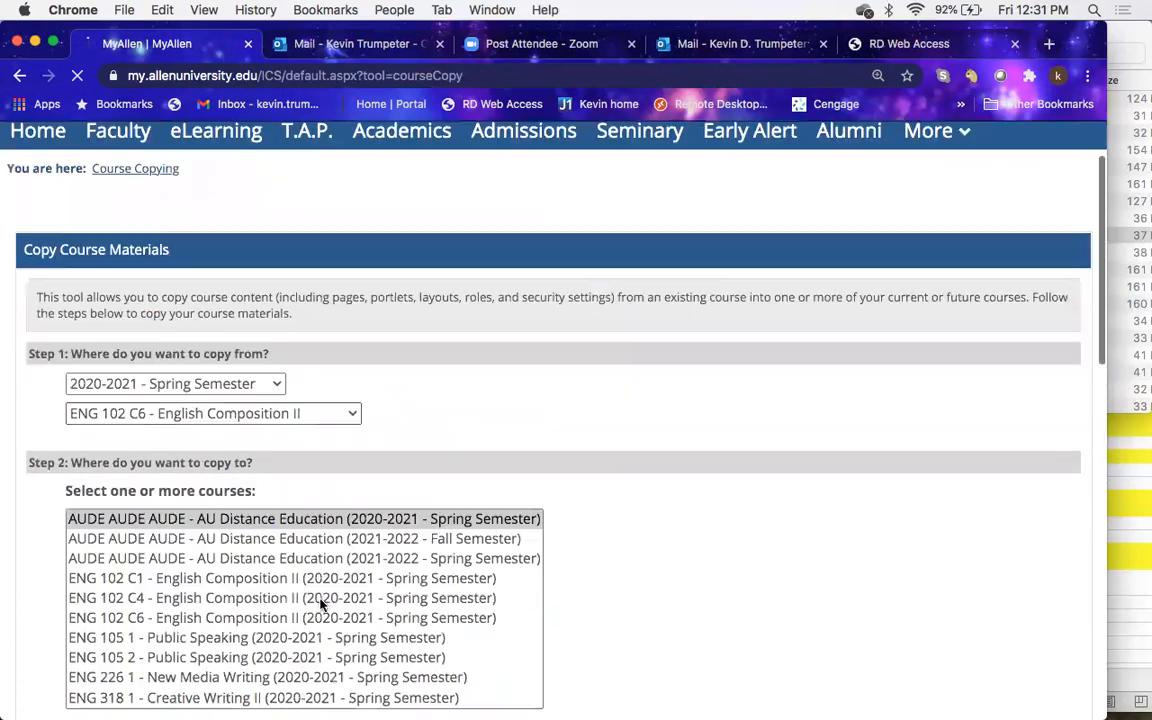
{"action": "scroll", "coordinate": [320, 605], "scroll_direction": "down", "scroll_amount": 5}
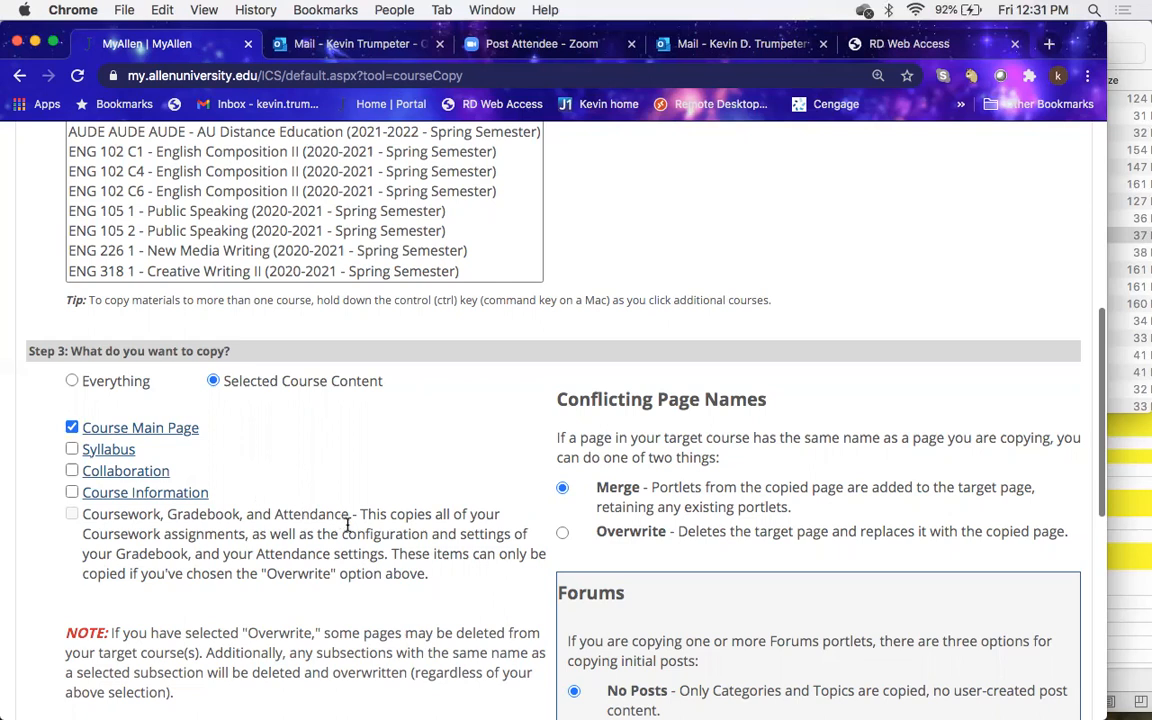
{"action": "scroll", "coordinate": [348, 525], "scroll_direction": "down", "scroll_amount": 3}
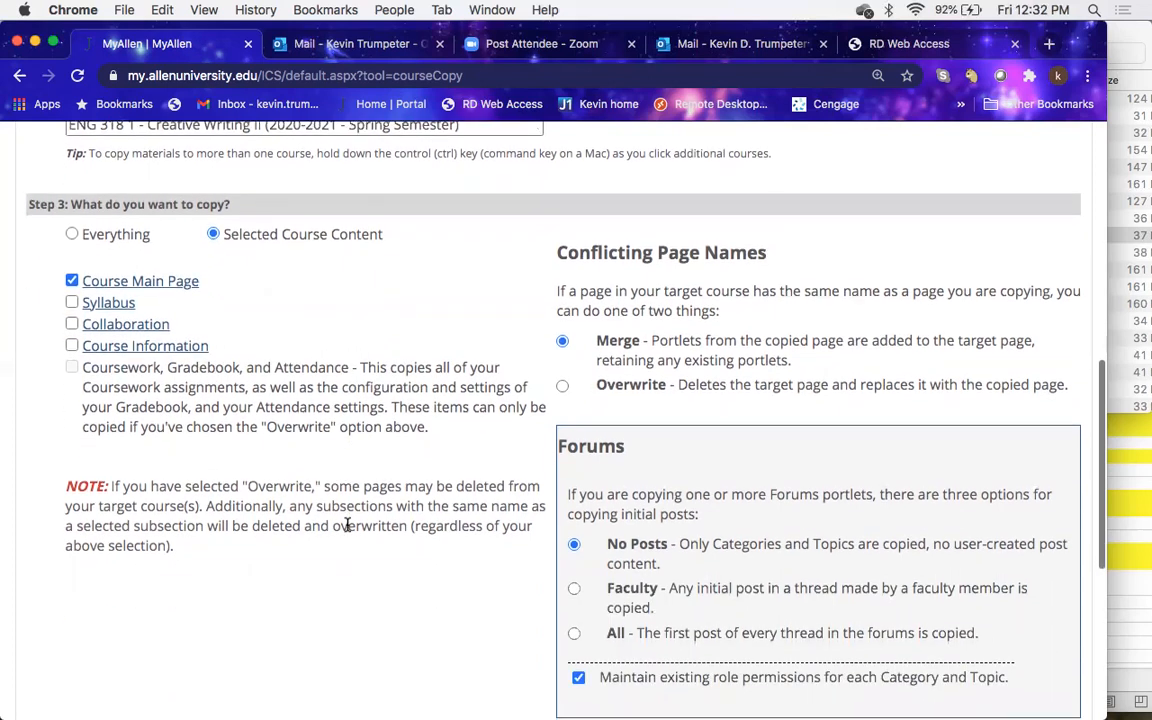
{"action": "scroll", "coordinate": [348, 525], "scroll_direction": "up", "scroll_amount": 8}
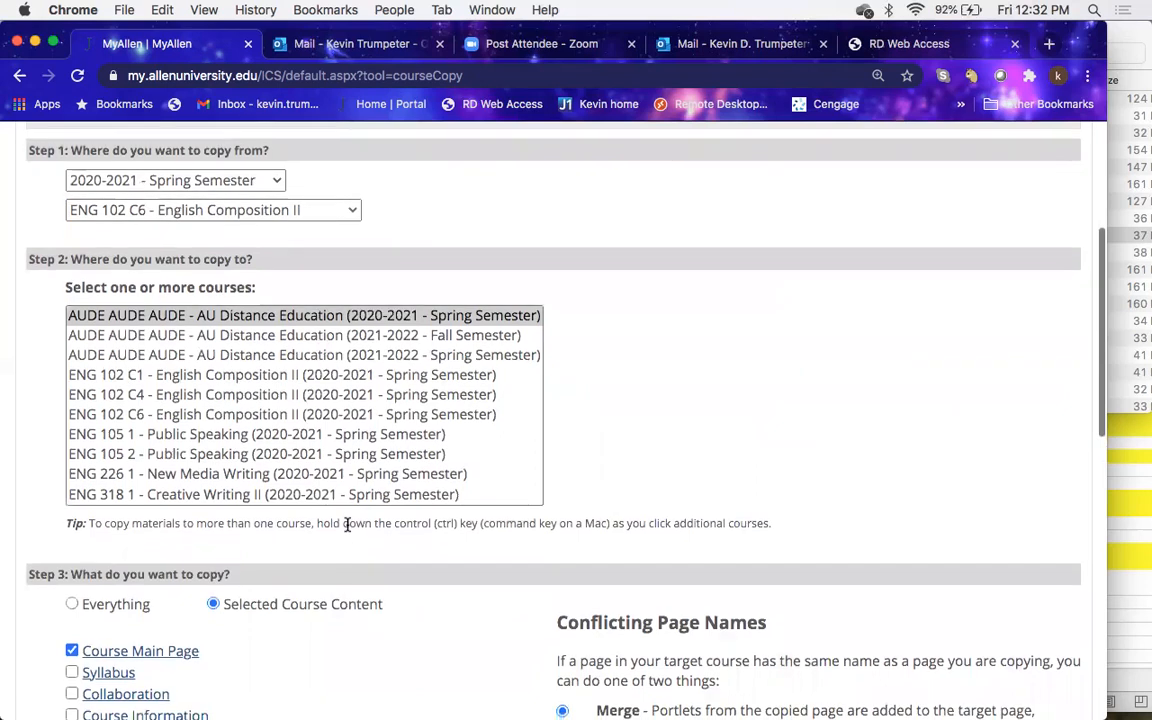
{"action": "scroll", "coordinate": [347, 525], "scroll_direction": "down", "scroll_amount": 4}
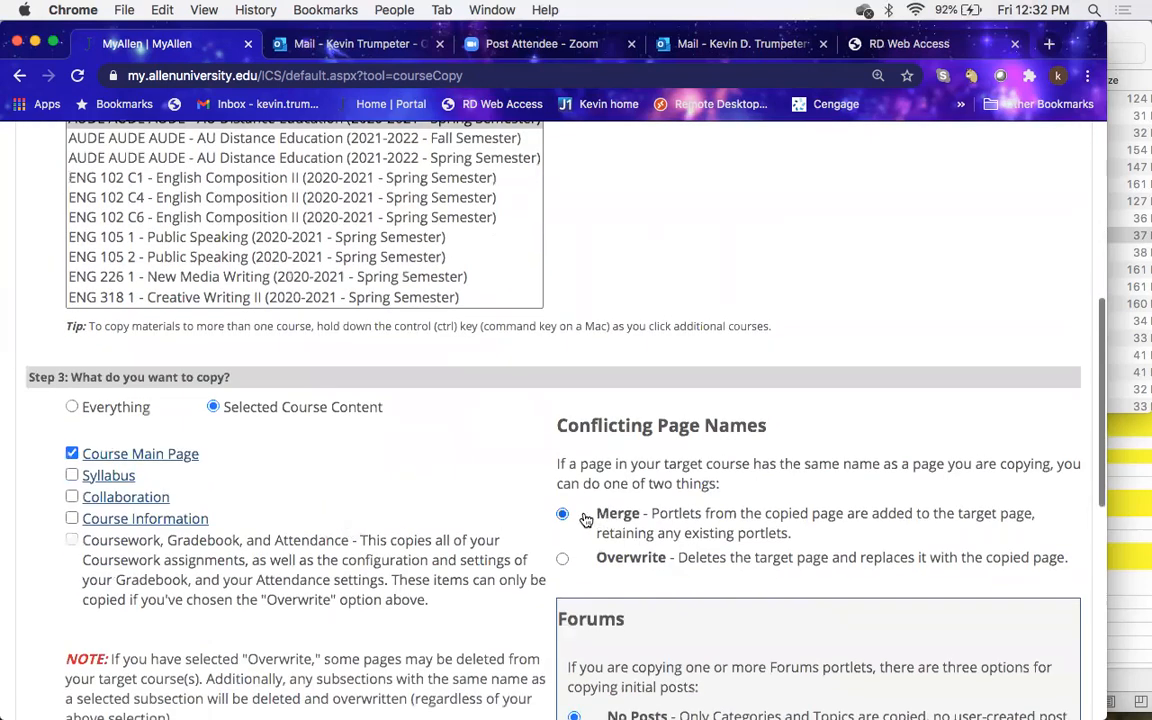
Step: Set ENG 226 1 - New Media Writing as the destination course, then copy the selected content and confirm the merge
{"action": "scroll", "coordinate": [348, 466], "scroll_direction": "up", "scroll_amount": 3}
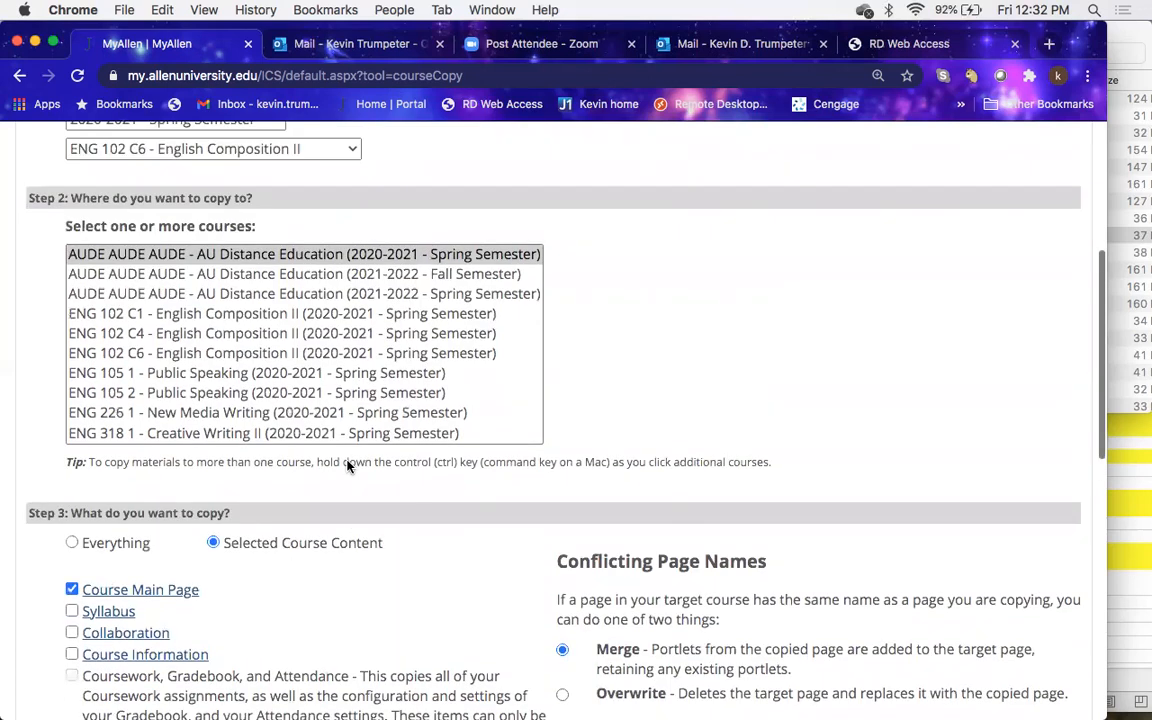
{"action": "left_click", "coordinate": [258, 417]}
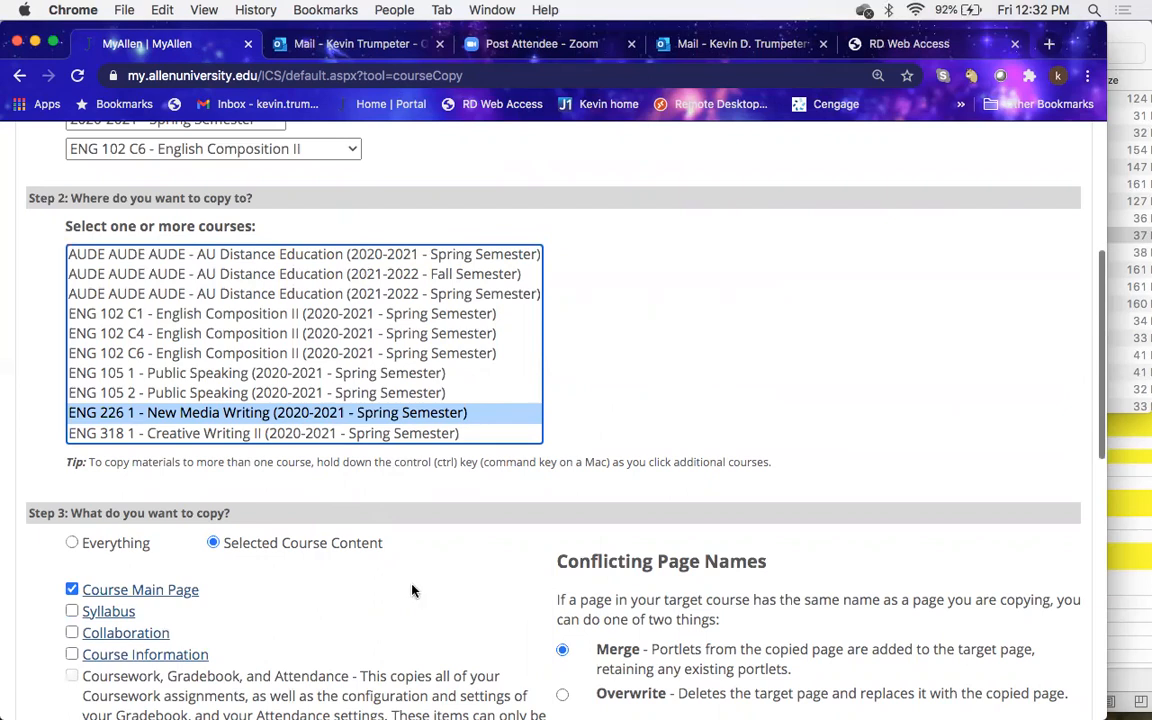
{"action": "scroll", "coordinate": [411, 586], "scroll_direction": "down", "scroll_amount": 3}
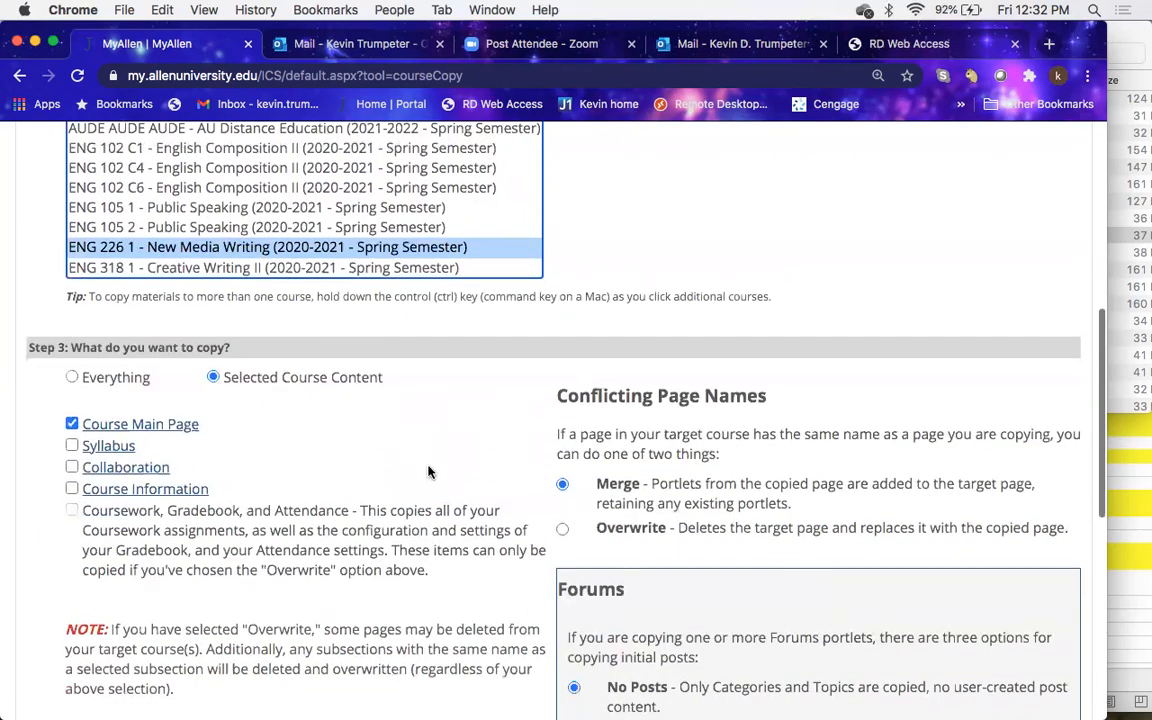
{"action": "scroll", "coordinate": [429, 470], "scroll_direction": "down", "scroll_amount": 2}
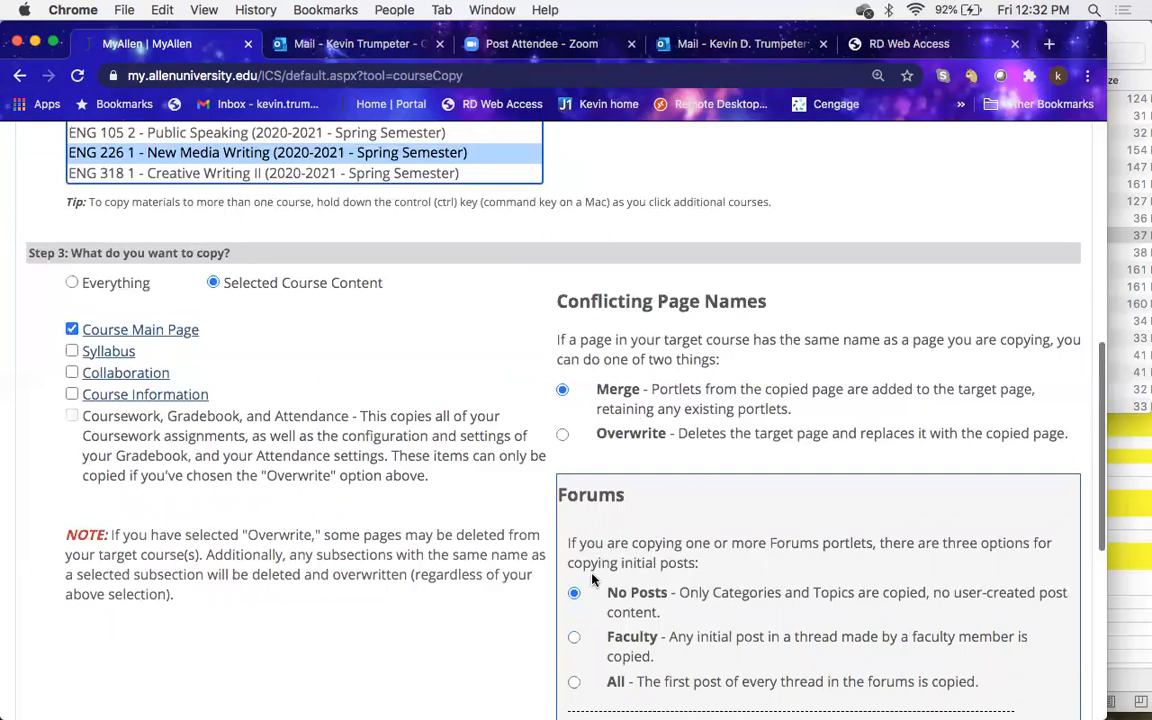
{"action": "scroll", "coordinate": [474, 617], "scroll_direction": "down", "scroll_amount": 5}
{"action": "scroll", "coordinate": [474, 617], "scroll_direction": "down", "scroll_amount": 2}
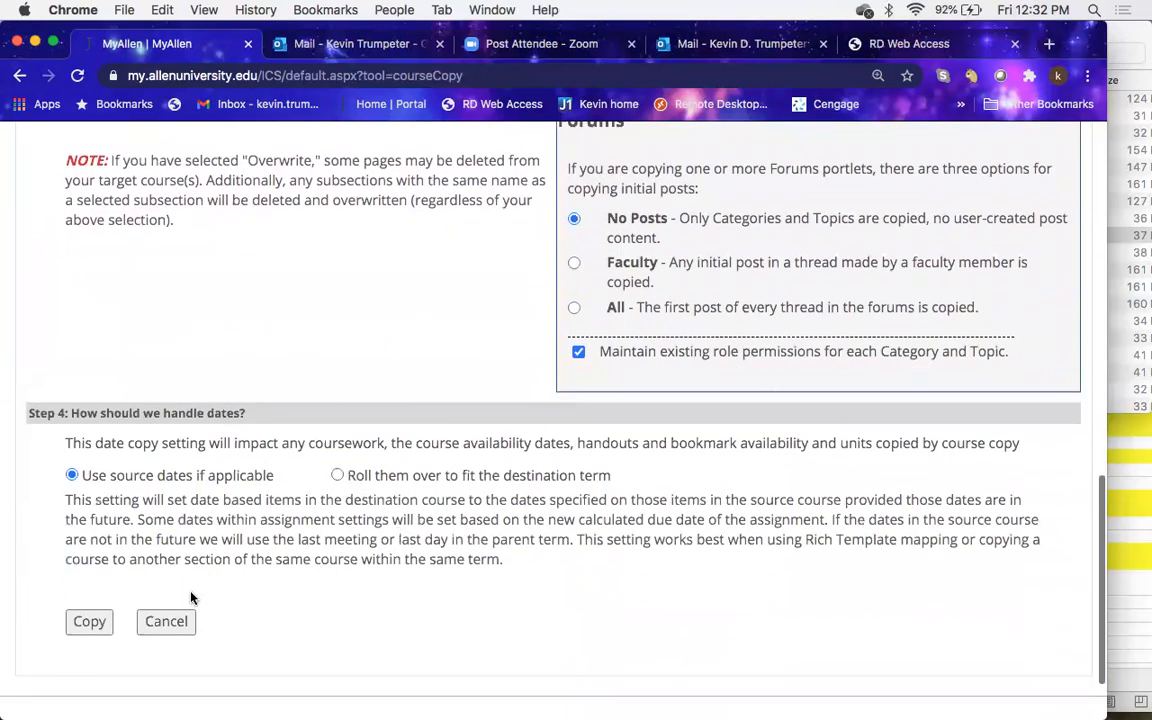
{"action": "left_click", "coordinate": [95, 621]}
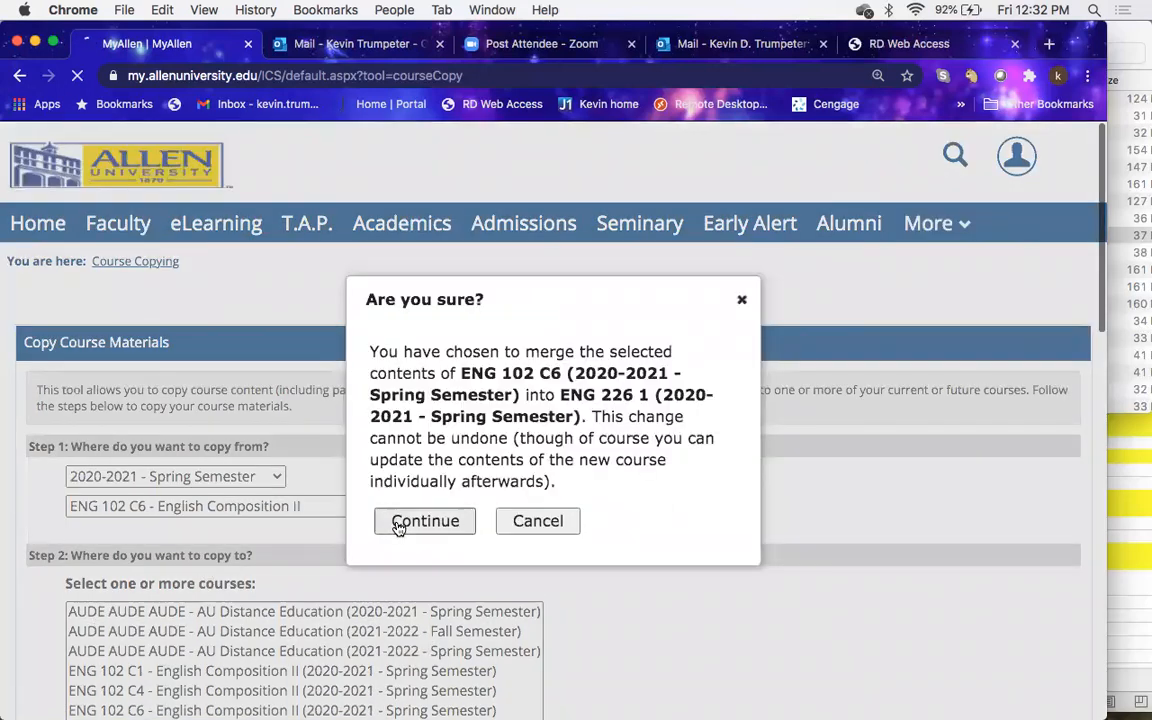
{"action": "left_click", "coordinate": [398, 526]}
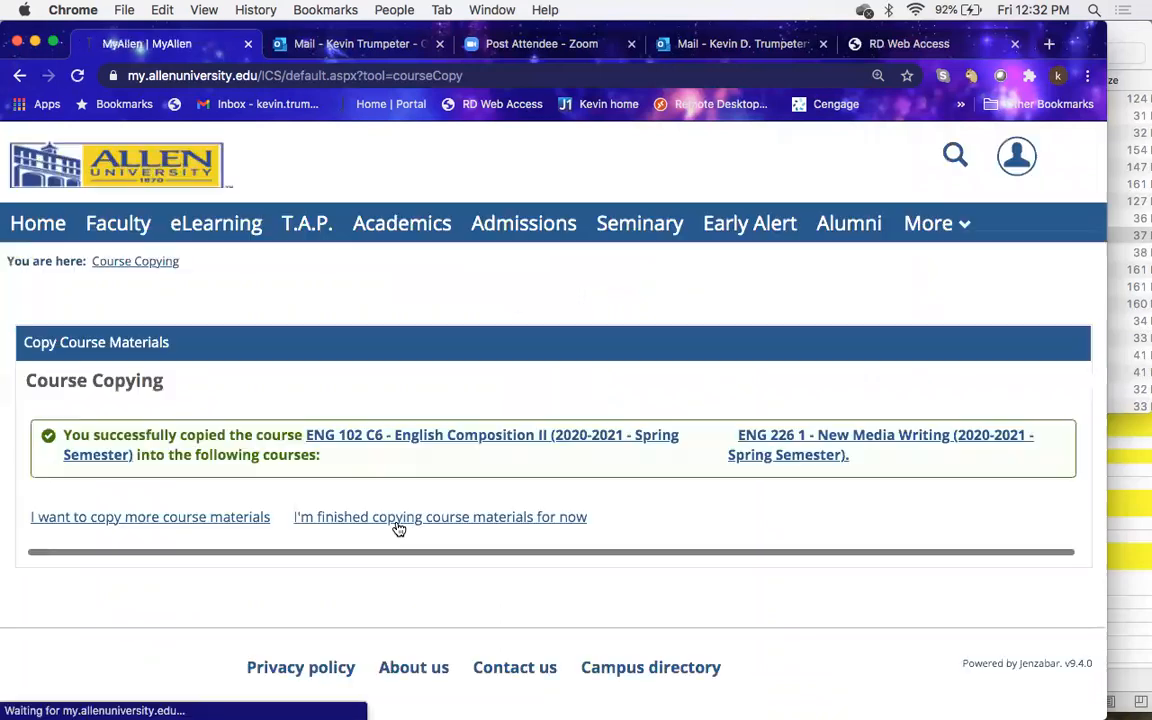
Step: Open the ENG 226 1 - New Media Writing course and expand its Course Main Page entries to examine the imported items
{"action": "left_click", "coordinate": [818, 441]}
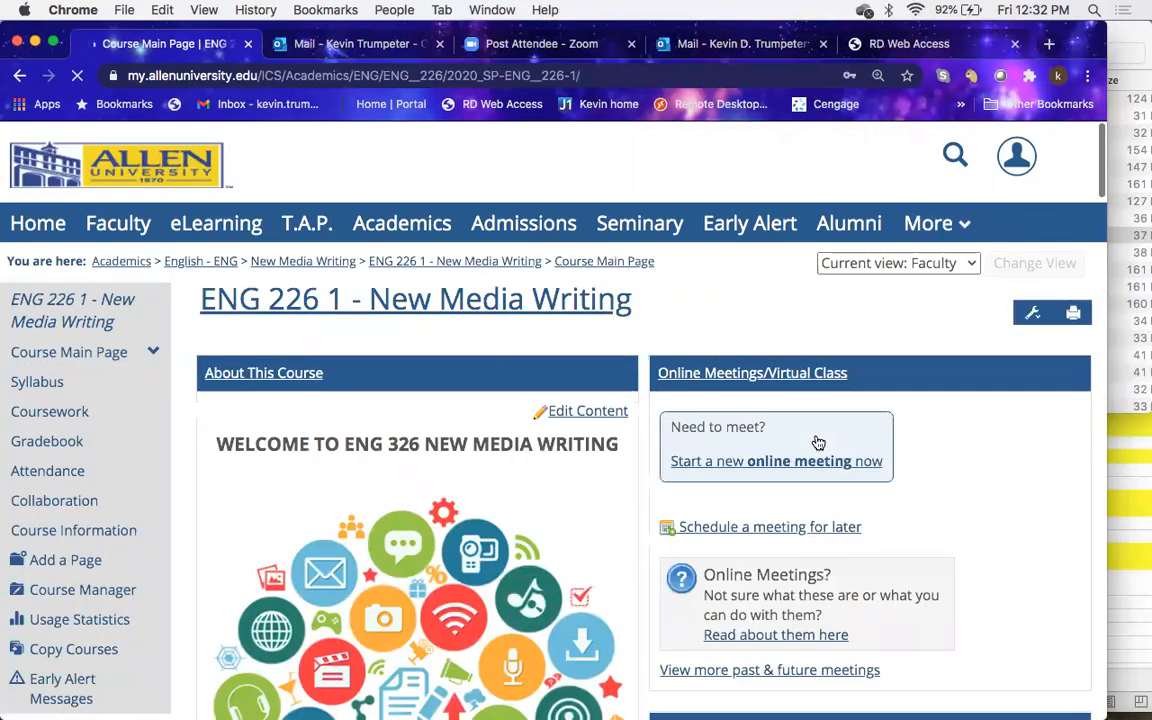
{"action": "left_click", "coordinate": [154, 355]}
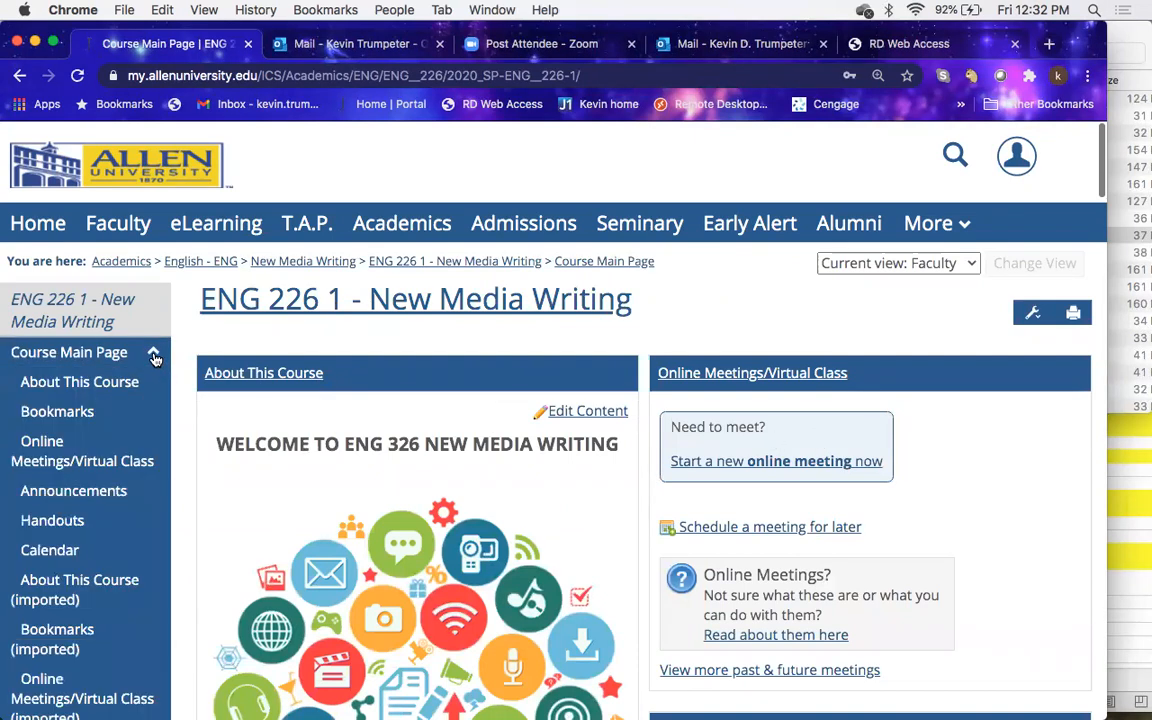
{"action": "scroll", "coordinate": [157, 464], "scroll_direction": "down", "scroll_amount": 3}
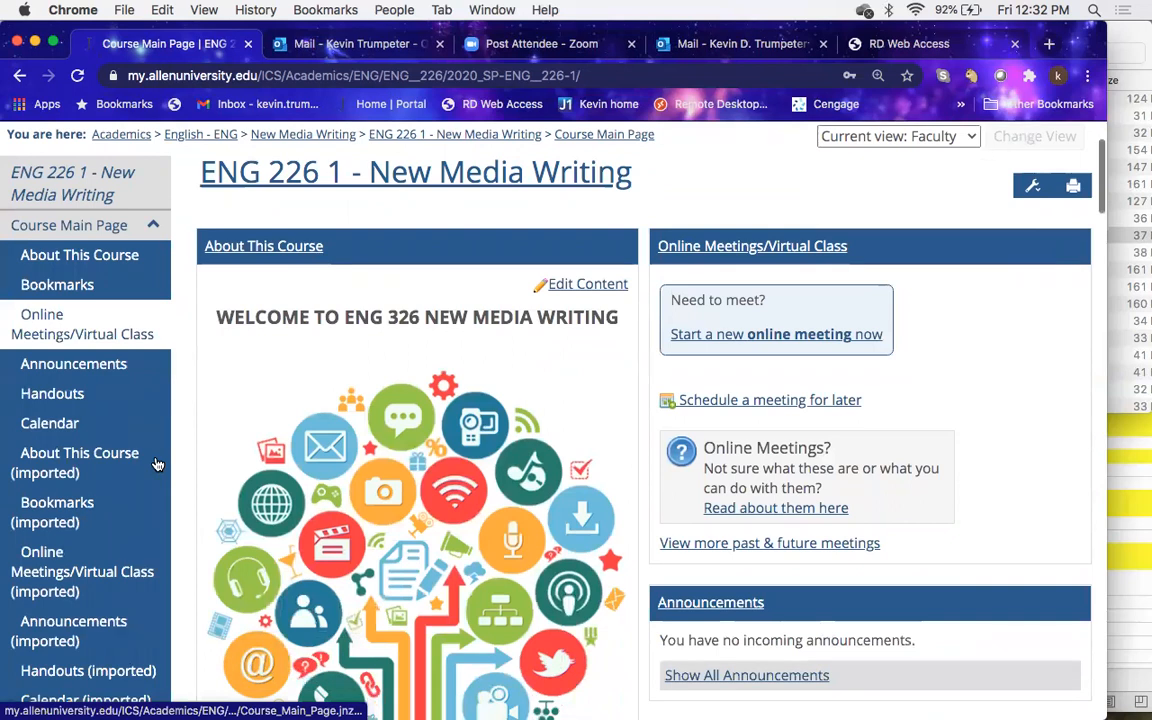
{"action": "scroll", "coordinate": [157, 464], "scroll_direction": "down", "scroll_amount": 2}
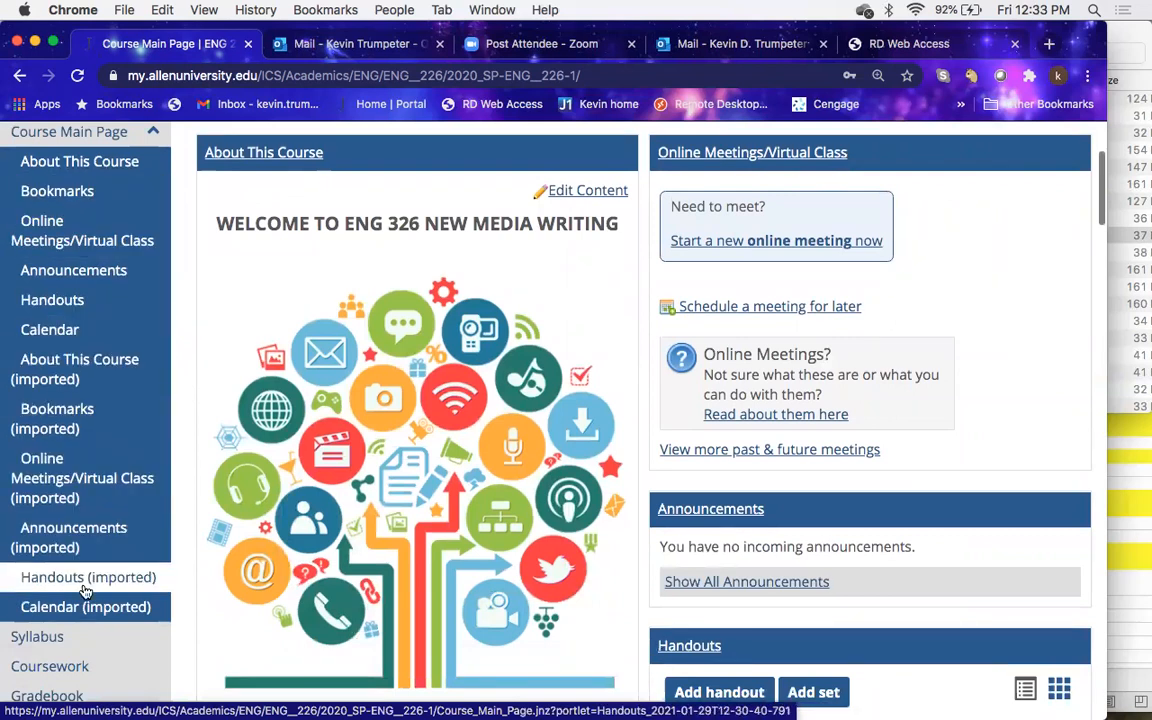
Step: Open About This Course (imported) and look over its copied content
{"action": "left_click", "coordinate": [89, 380]}
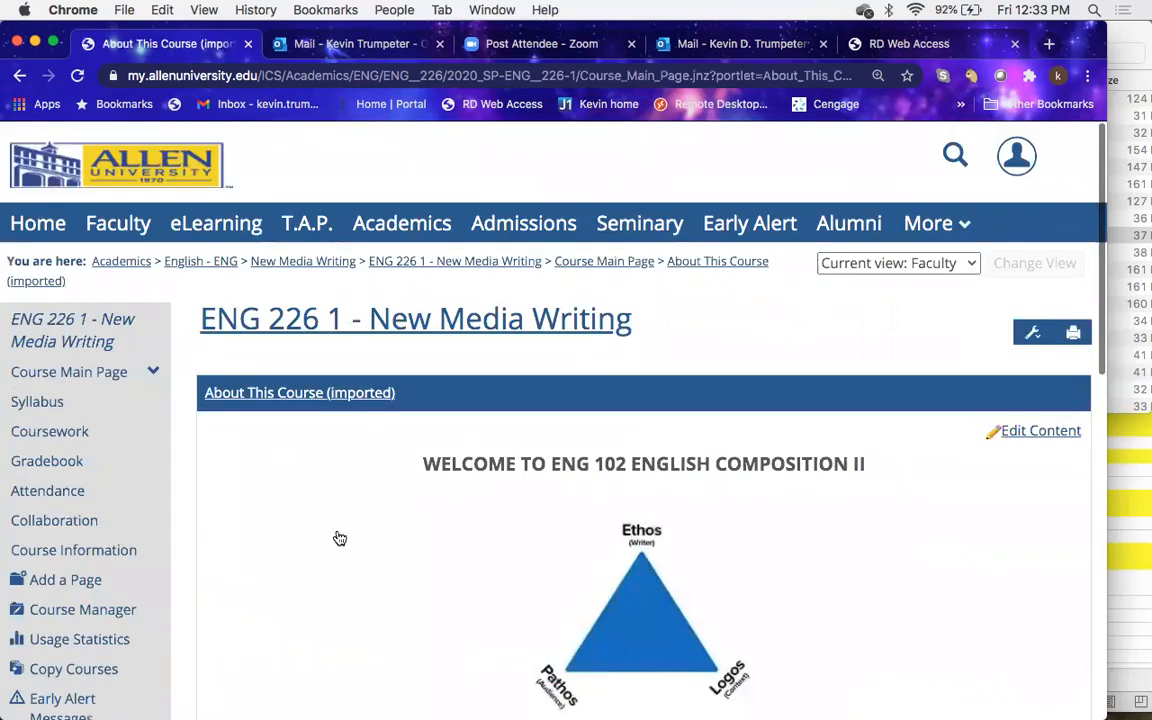
{"action": "scroll", "coordinate": [340, 539], "scroll_direction": "down", "scroll_amount": 1}
{"action": "scroll", "coordinate": [343, 539], "scroll_direction": "down", "scroll_amount": 1}
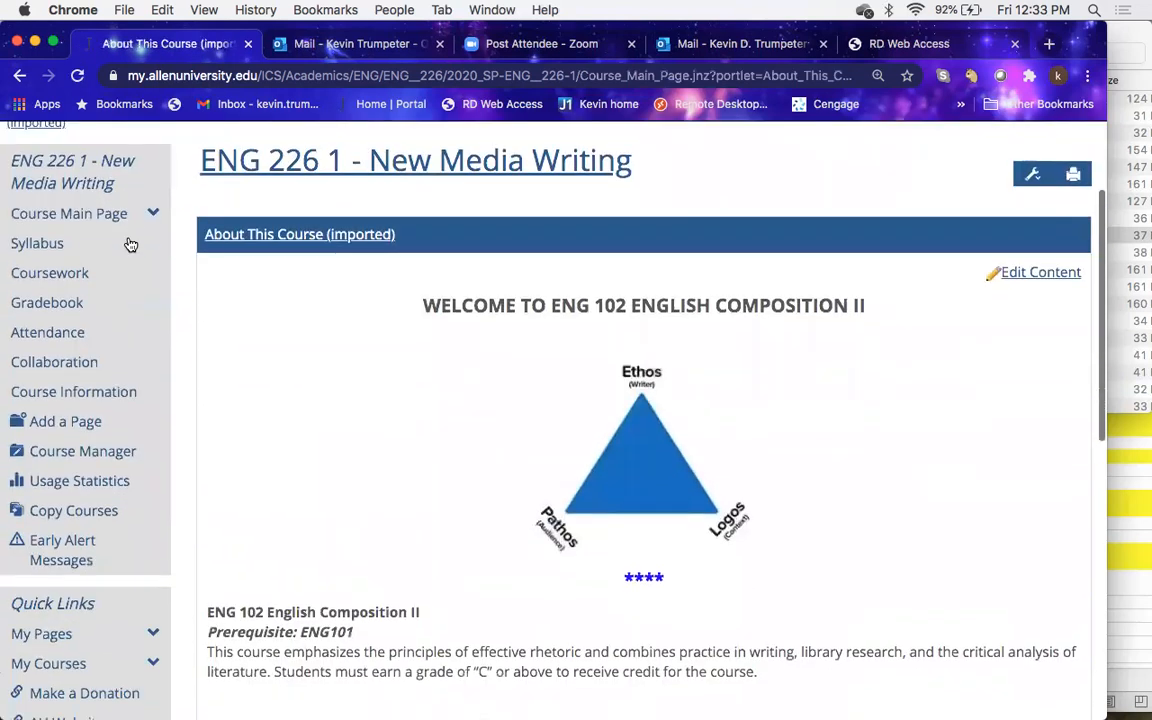
Step: Expand the Course Main Page entries again, compare the original and imported items, and collapse the list
{"action": "left_click", "coordinate": [138, 212]}
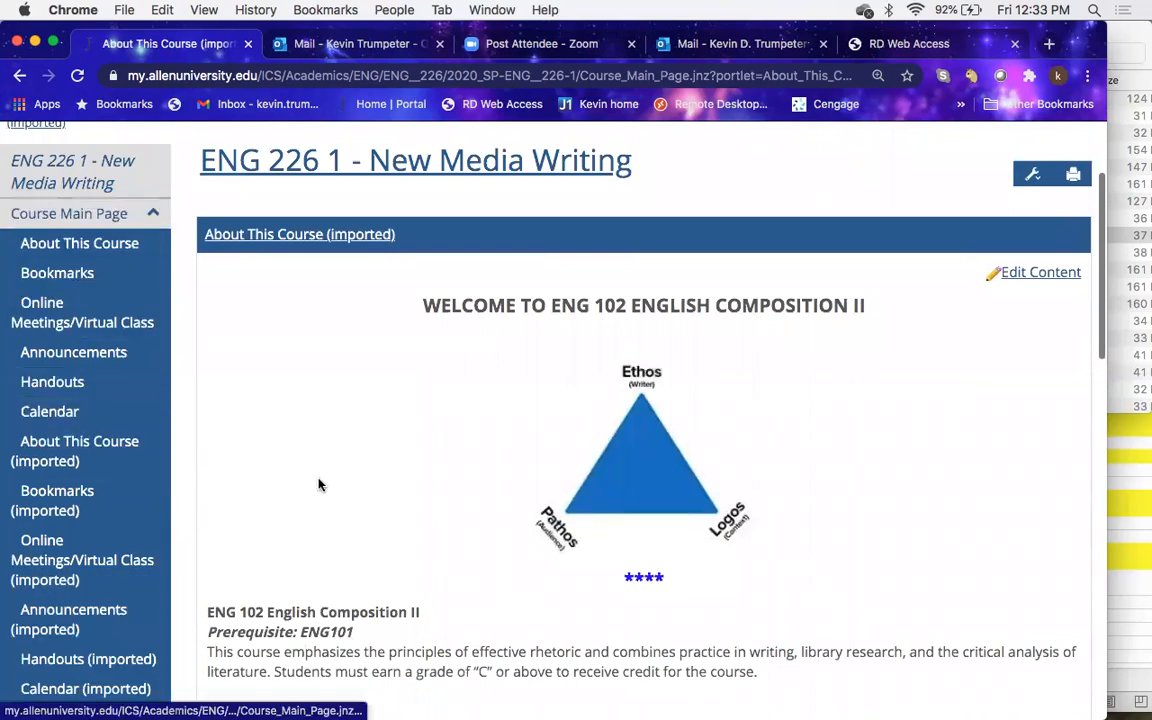
{"action": "scroll", "coordinate": [319, 483], "scroll_direction": "down", "scroll_amount": 3}
{"action": "scroll", "coordinate": [319, 483], "scroll_direction": "down", "scroll_amount": 2}
{"action": "scroll", "coordinate": [319, 481], "scroll_direction": "up", "scroll_amount": 3}
{"action": "scroll", "coordinate": [319, 478], "scroll_direction": "up", "scroll_amount": 3}
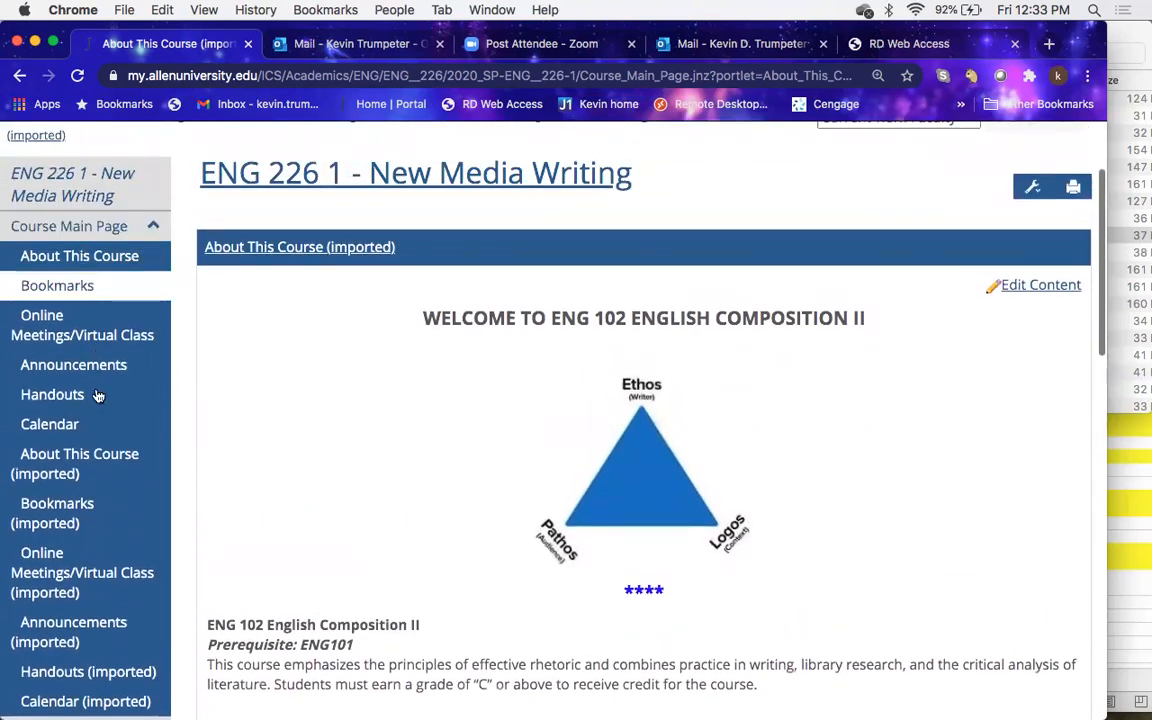
{"action": "scroll", "coordinate": [95, 393], "scroll_direction": "up", "scroll_amount": 1}
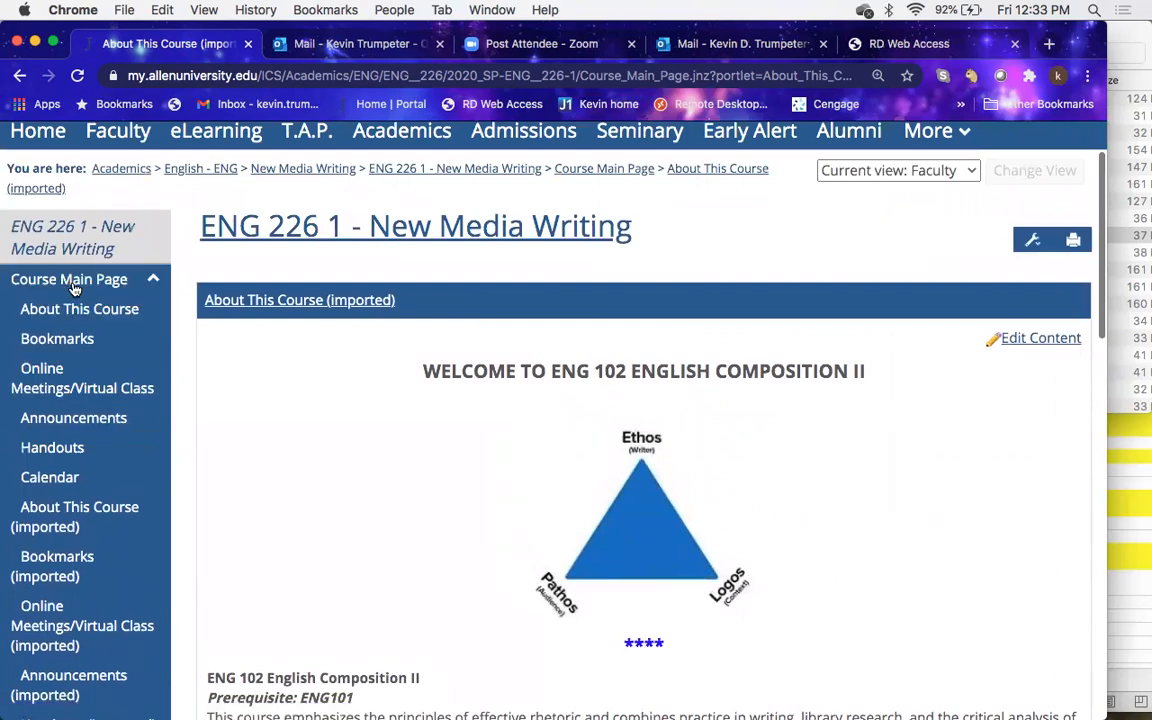
{"action": "left_click", "coordinate": [110, 279]}
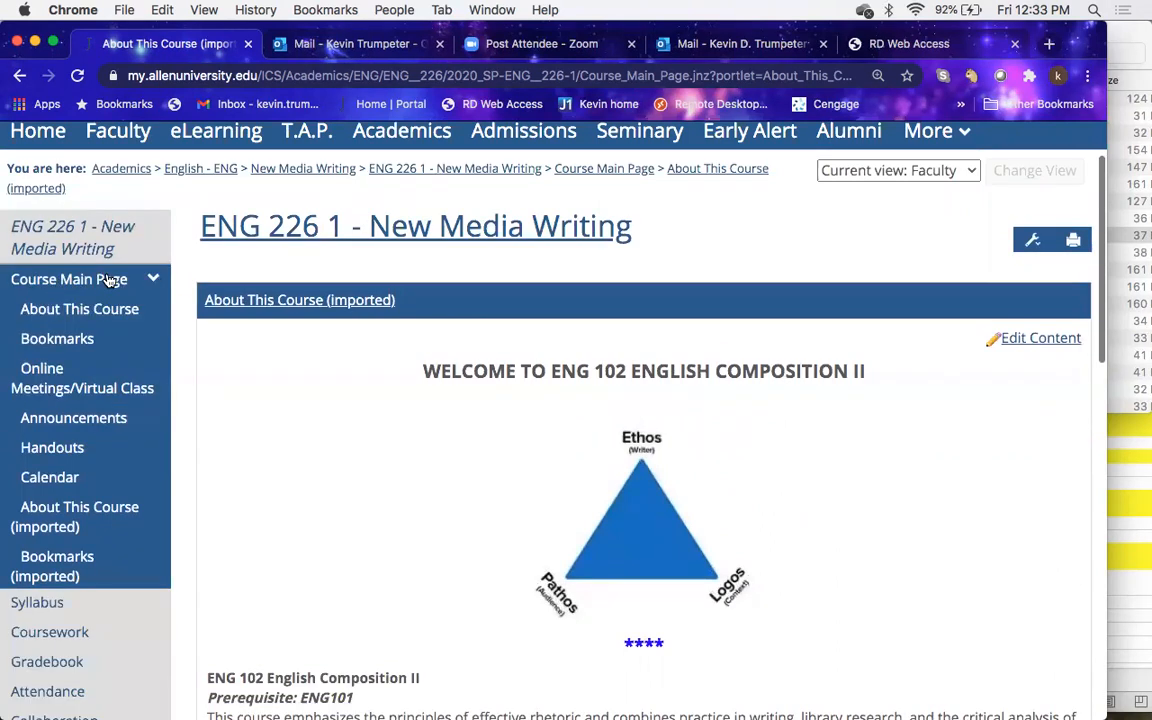
Step: Open the Course Manager for ENG 226 1 and examine its list of pages
{"action": "scroll", "coordinate": [120, 520], "scroll_direction": "down", "scroll_amount": 1}
{"action": "scroll", "coordinate": [120, 524], "scroll_direction": "down", "scroll_amount": 3}
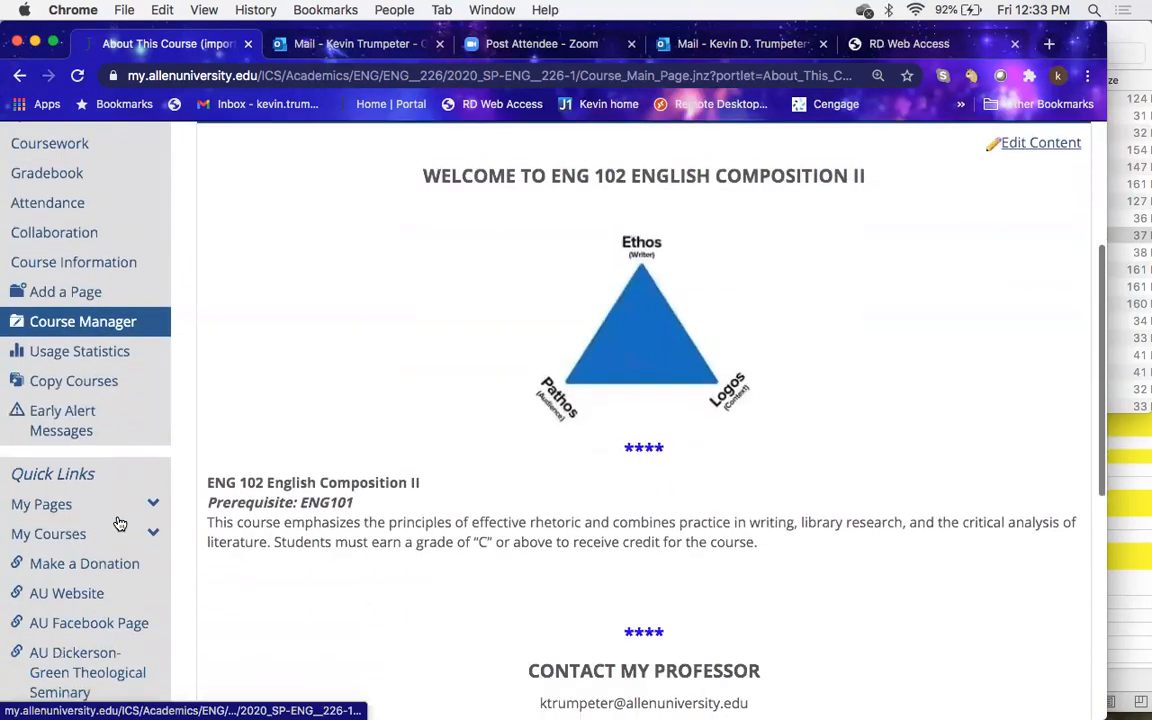
{"action": "scroll", "coordinate": [119, 524], "scroll_direction": "up", "scroll_amount": 1}
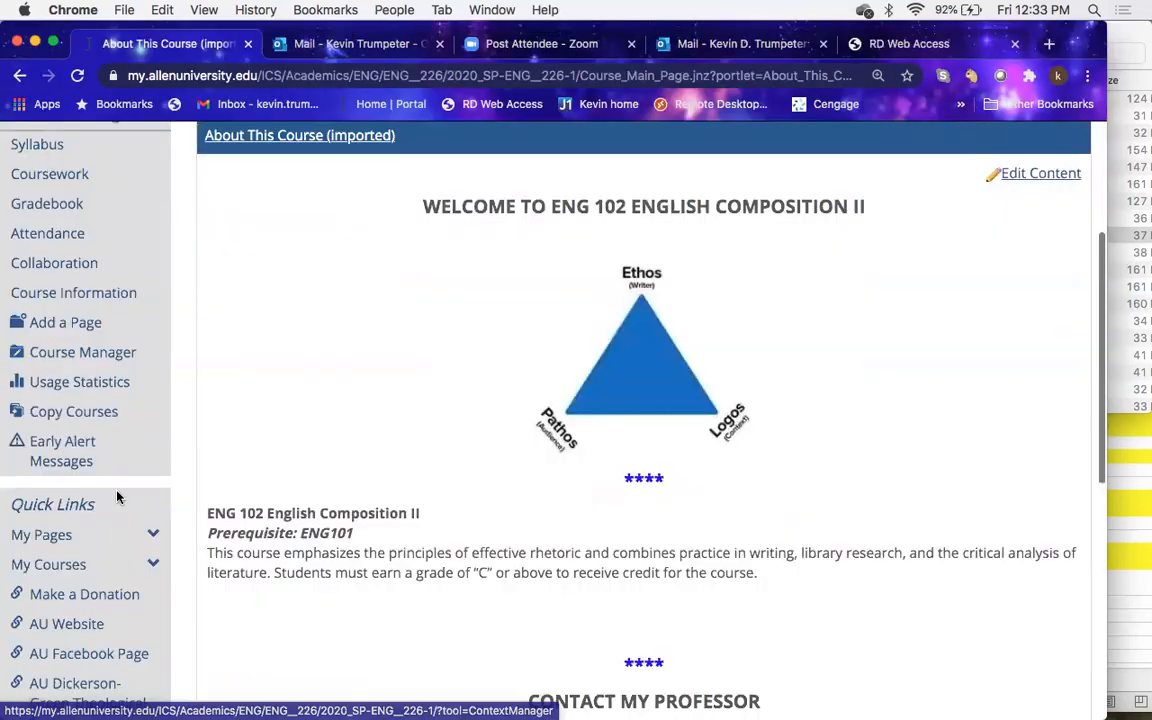
{"action": "left_click", "coordinate": [113, 362]}
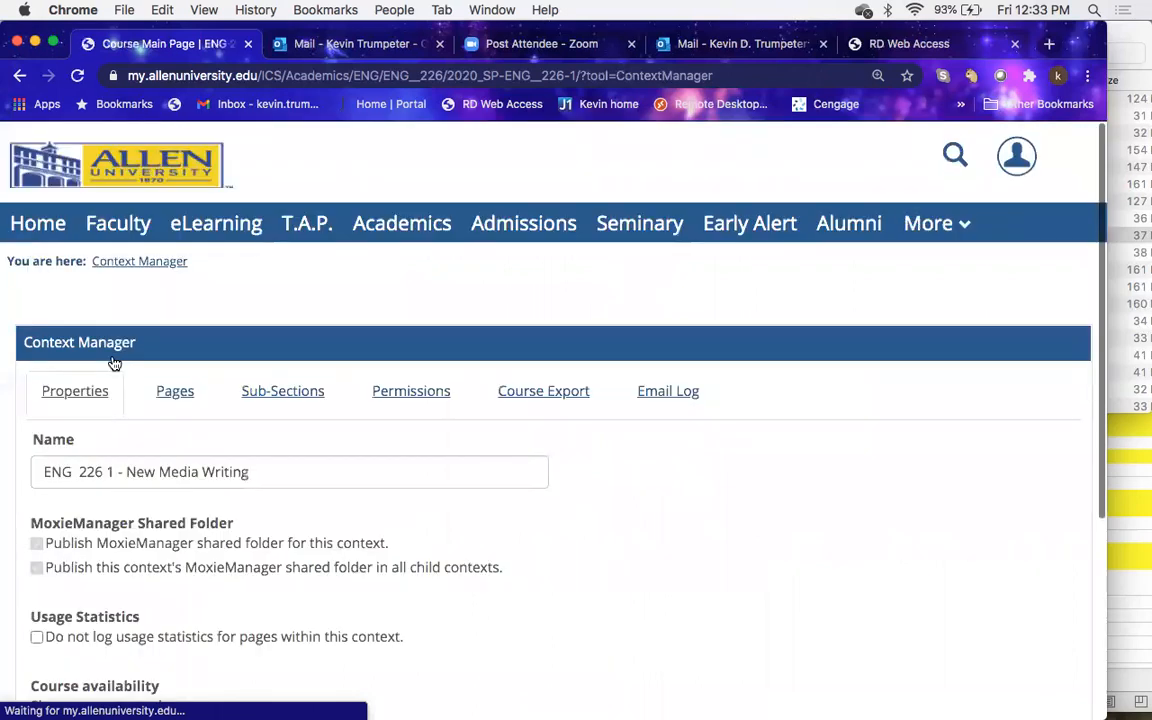
{"action": "left_click", "coordinate": [176, 375]}
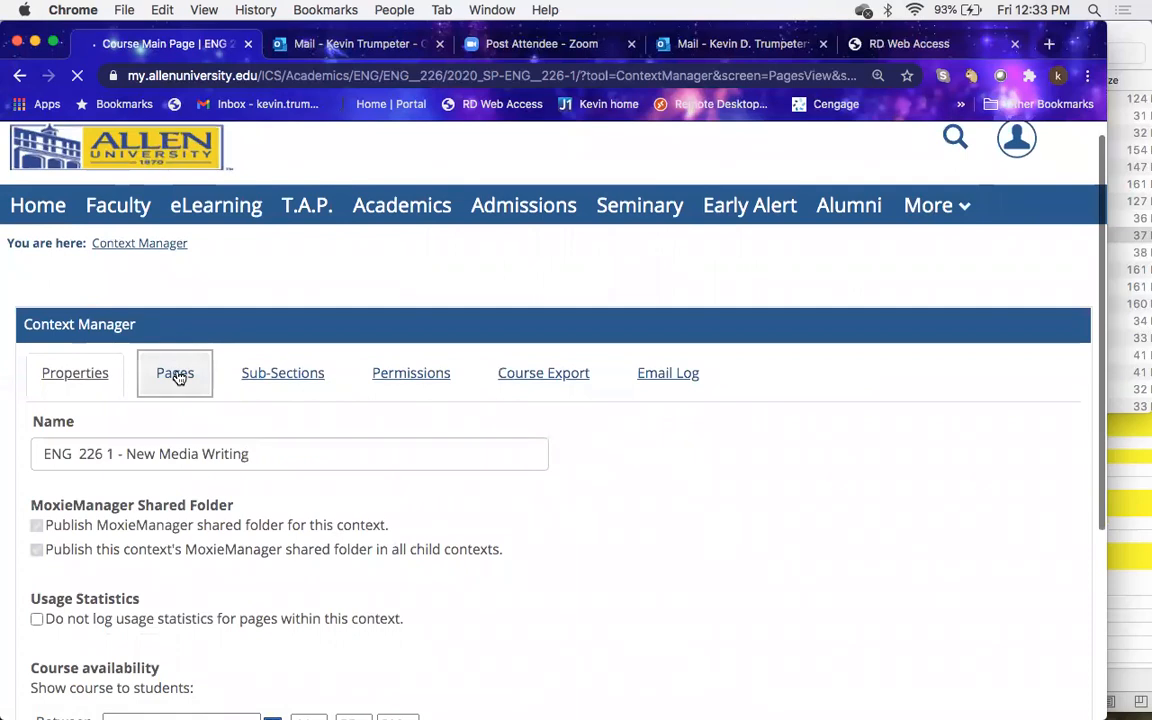
{"action": "scroll", "coordinate": [318, 567], "scroll_direction": "down", "scroll_amount": 3}
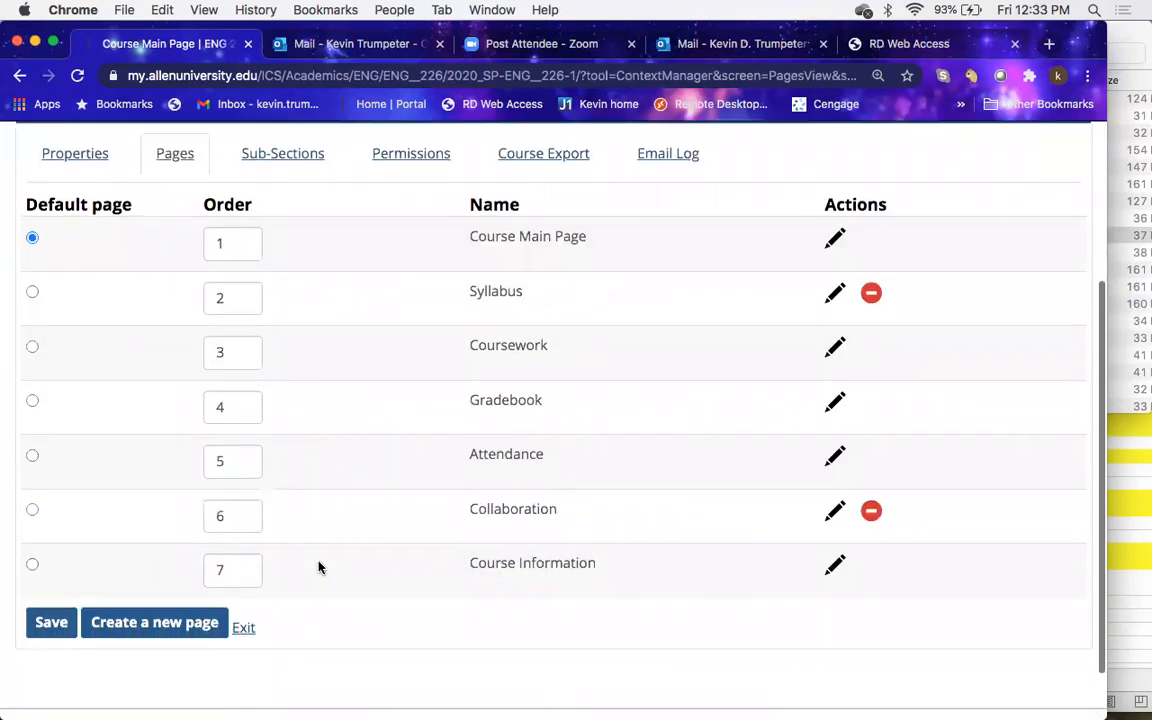
Step: Check the course's Sub-Sections and Properties, then return to the Pages list and review the page order and actions
{"action": "left_click", "coordinate": [287, 240]}
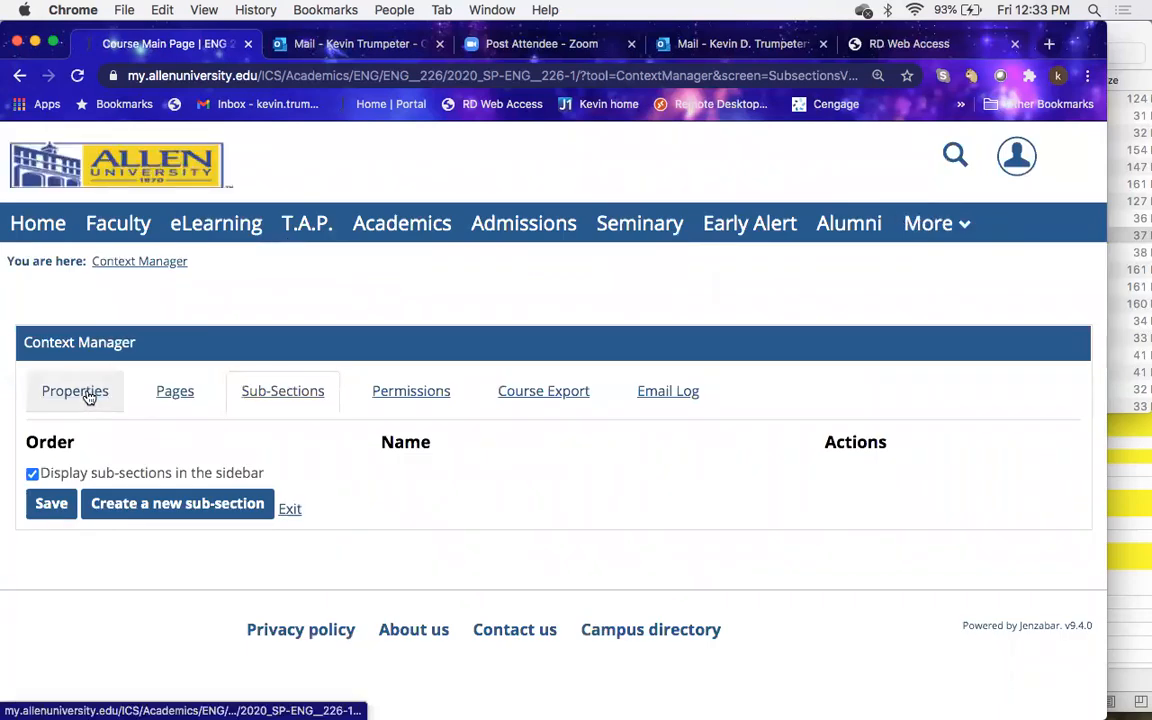
{"action": "left_click", "coordinate": [89, 395]}
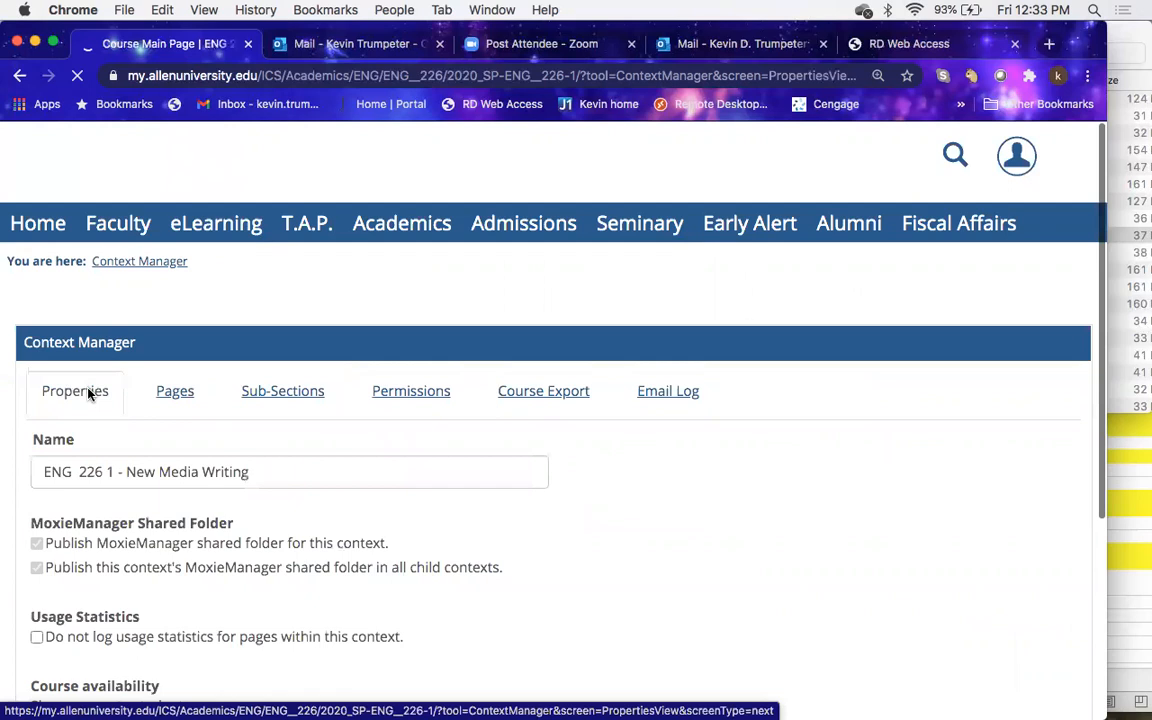
{"action": "left_click", "coordinate": [170, 393]}
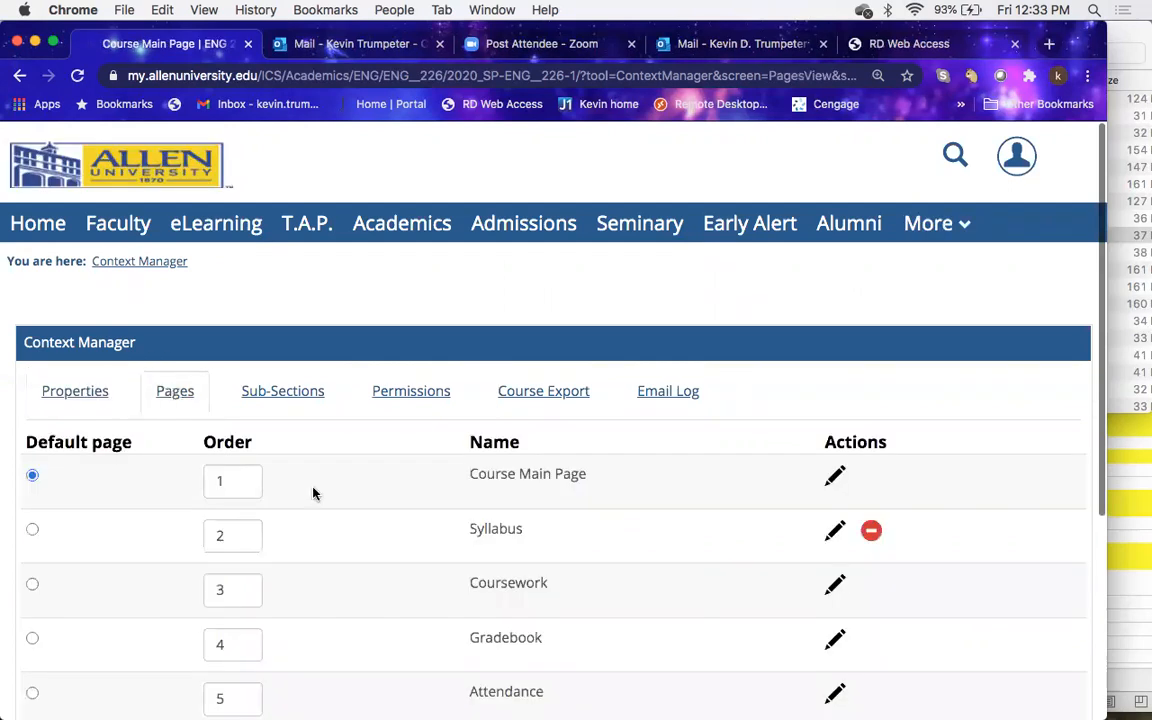
{"action": "scroll", "coordinate": [313, 493], "scroll_direction": "down", "scroll_amount": 3}
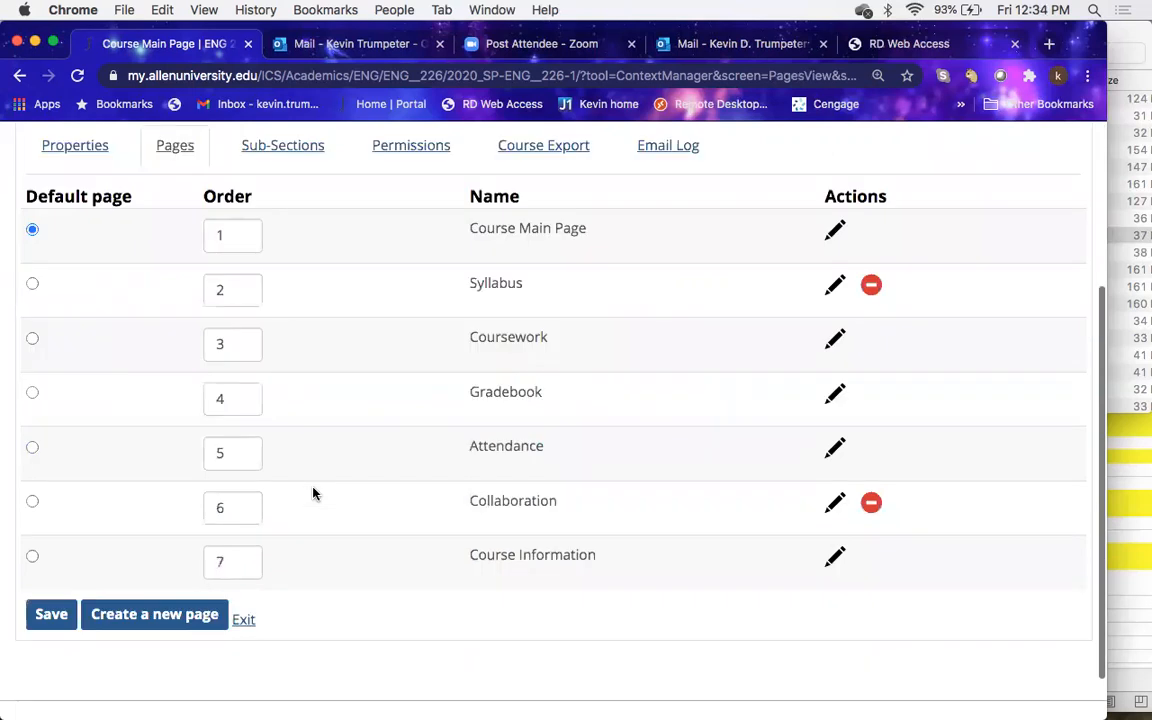
{"action": "scroll", "coordinate": [313, 493], "scroll_direction": "up", "scroll_amount": 2}
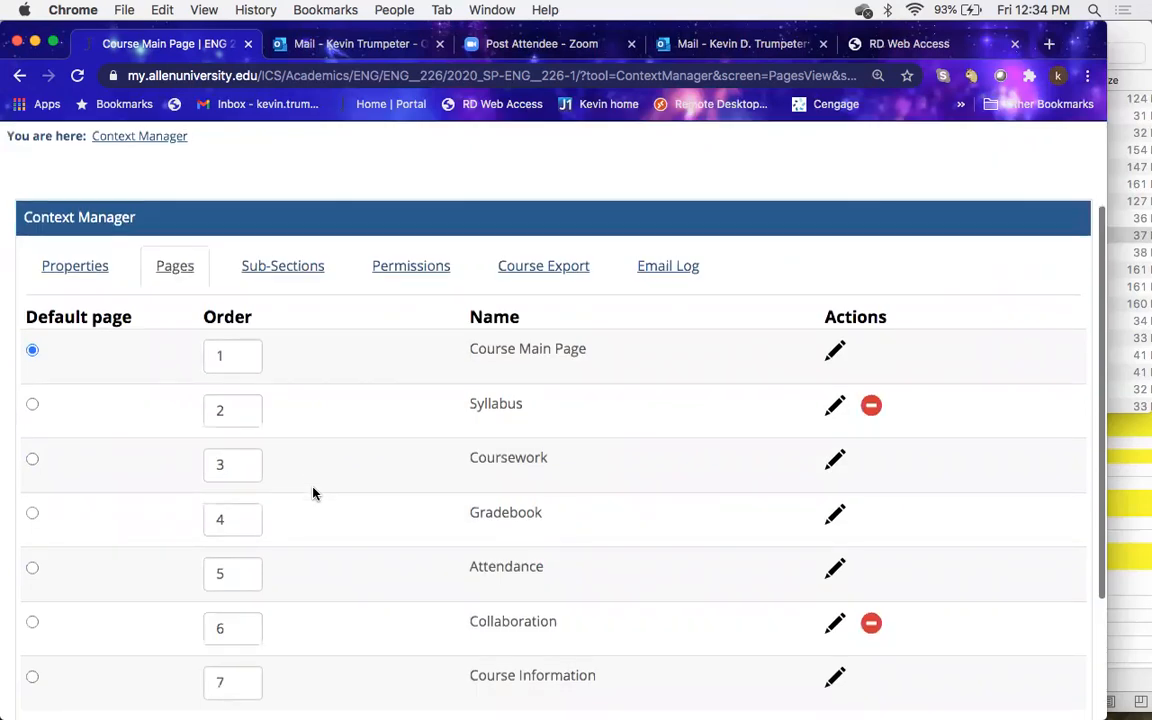
{"action": "scroll", "coordinate": [313, 493], "scroll_direction": "up", "scroll_amount": 1}
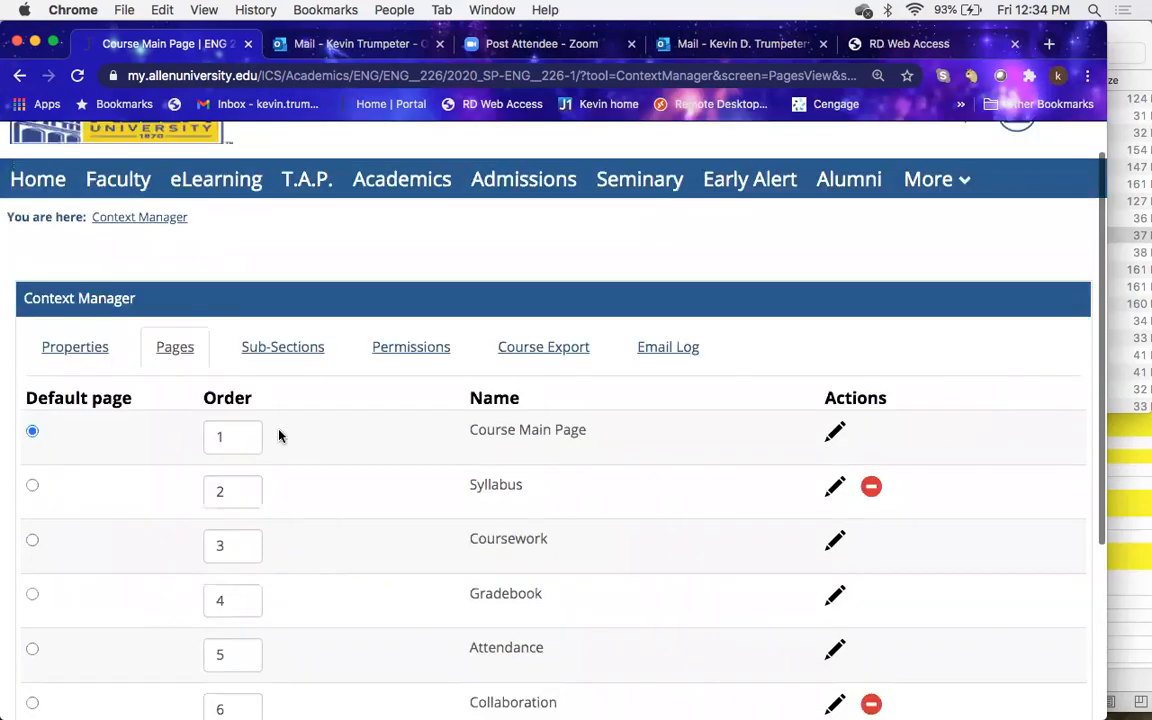
Step: Review the course properties down to the course availability dates, then exit the Context Manager without saving
{"action": "left_click", "coordinate": [141, 218]}
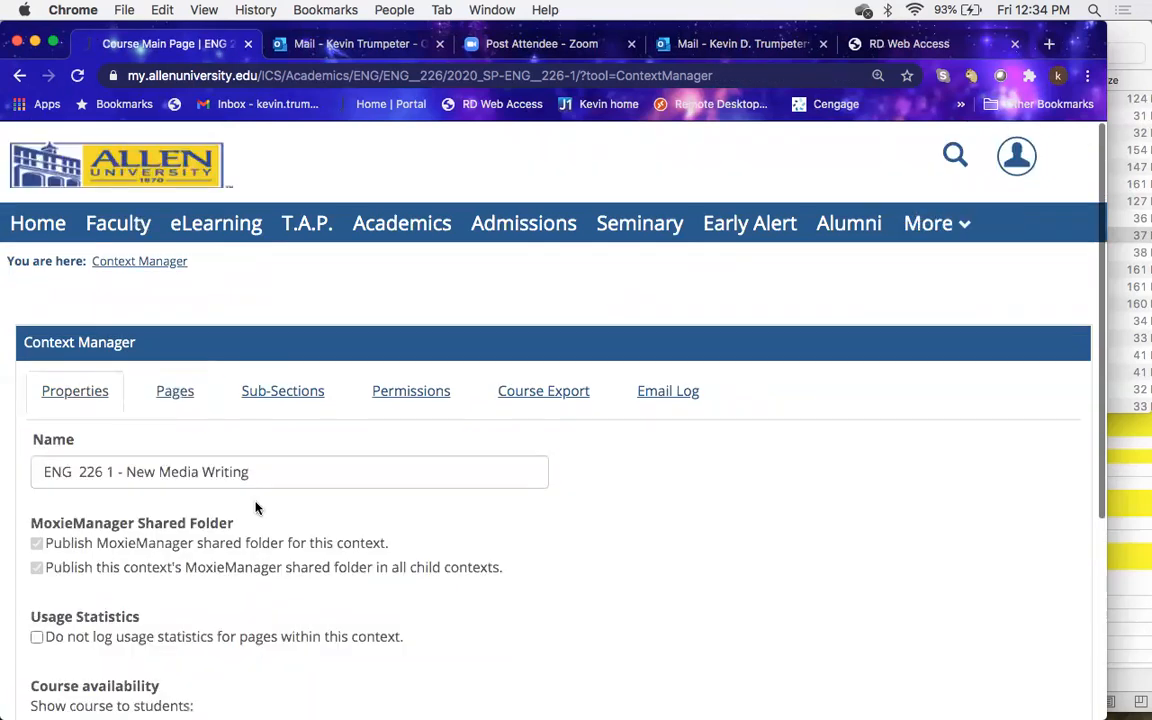
{"action": "scroll", "coordinate": [255, 508], "scroll_direction": "down", "scroll_amount": 3}
{"action": "left_click", "coordinate": [87, 236]}
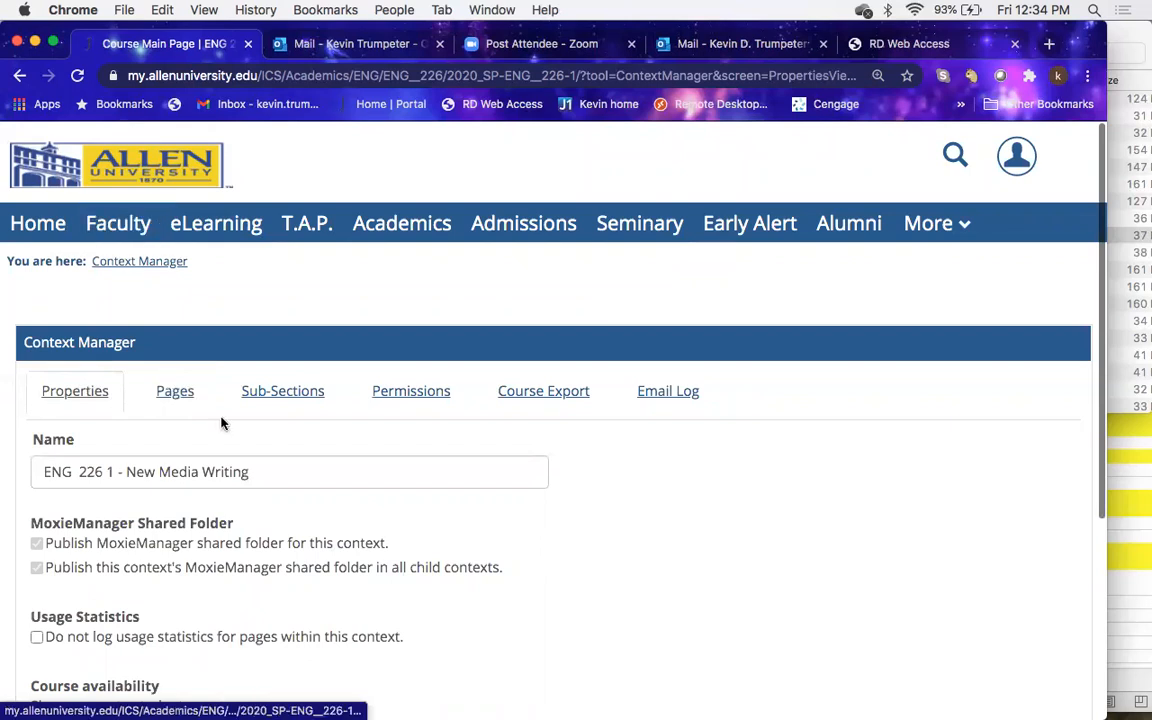
{"action": "scroll", "coordinate": [268, 536], "scroll_direction": "down", "scroll_amount": 5}
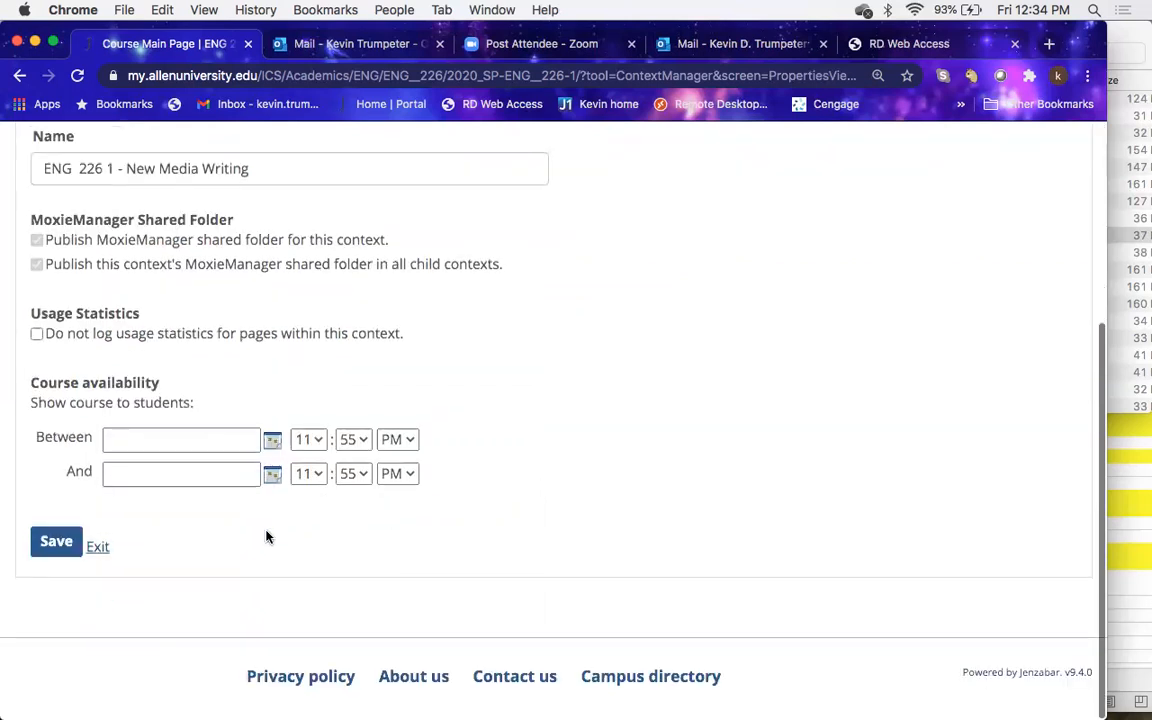
{"action": "left_click", "coordinate": [98, 551]}
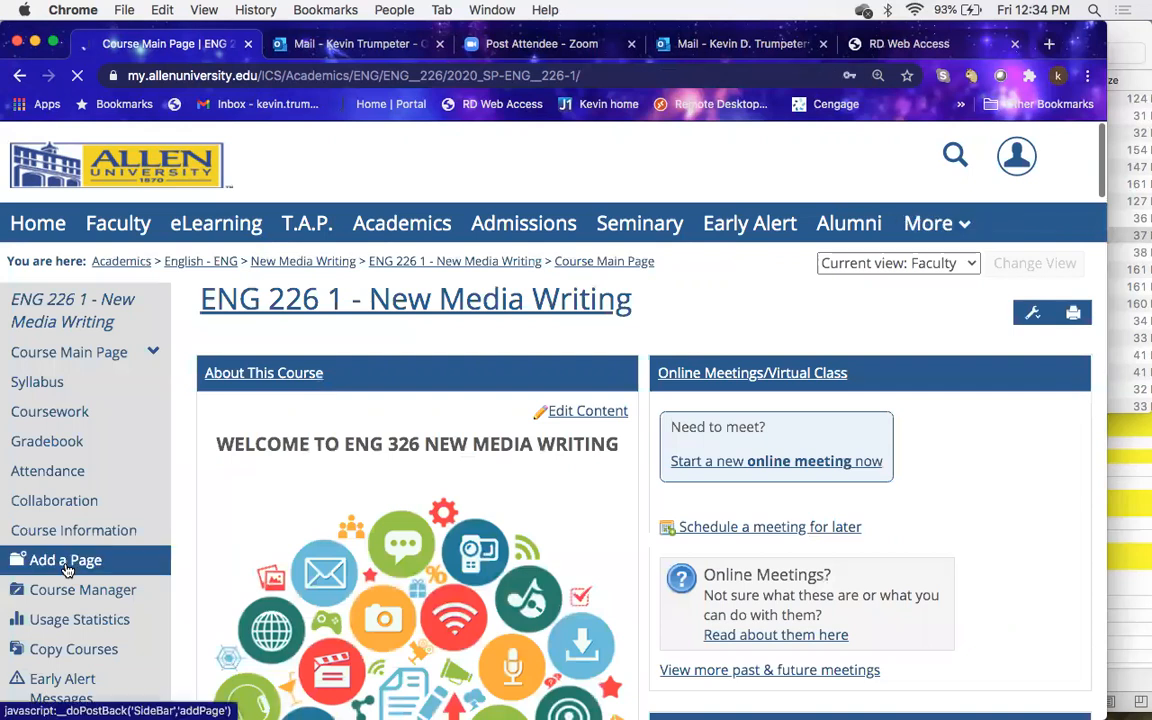
Step: Open the page for adding a new page to ENG 226 1 and examine the features it offers
{"action": "left_click", "coordinate": [67, 566]}
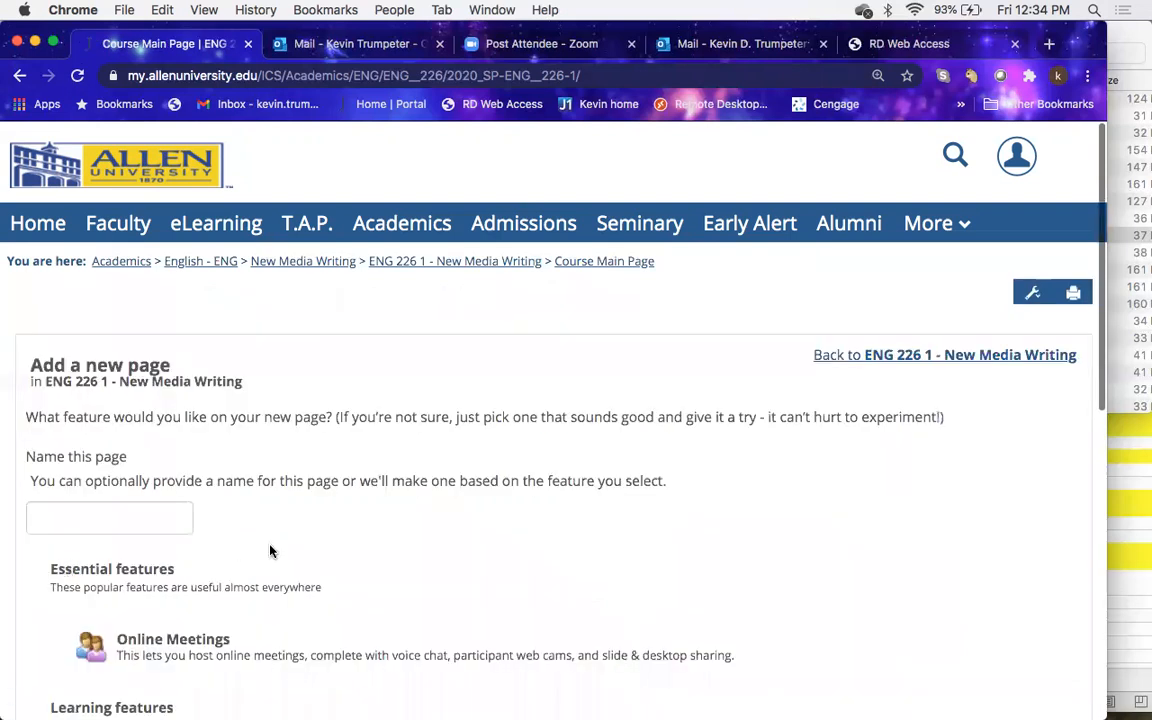
{"action": "scroll", "coordinate": [270, 548], "scroll_direction": "down", "scroll_amount": 3}
{"action": "scroll", "coordinate": [270, 552], "scroll_direction": "down", "scroll_amount": 3}
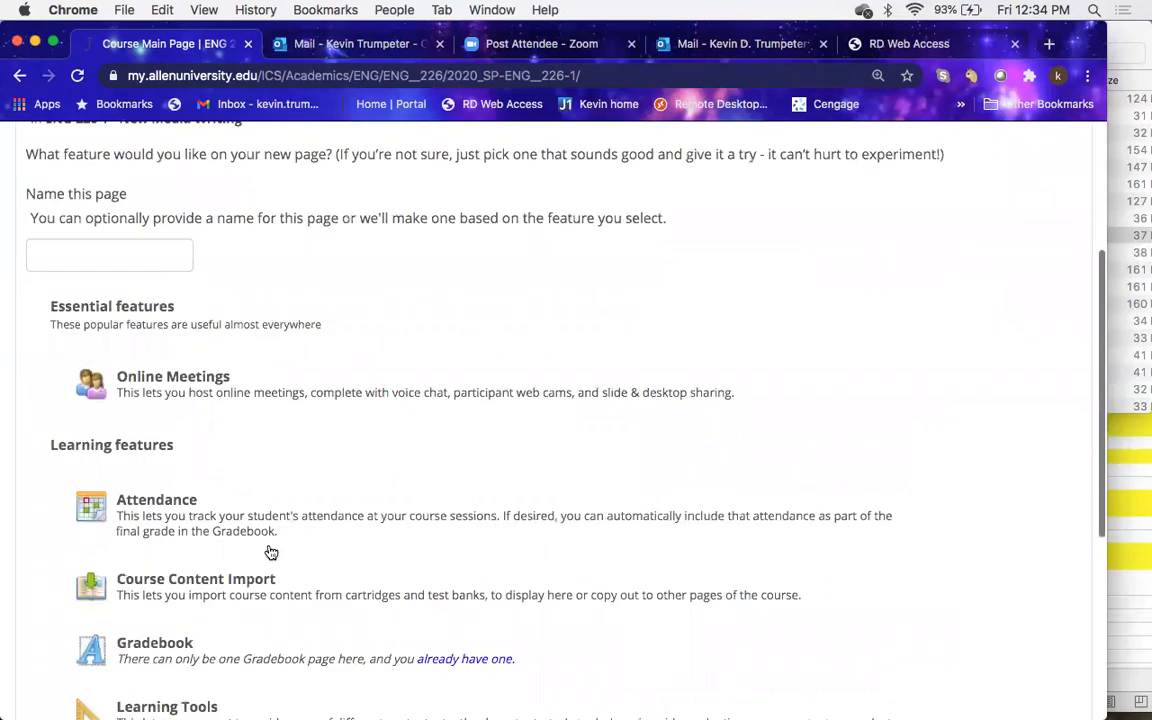
{"action": "scroll", "coordinate": [270, 552], "scroll_direction": "down", "scroll_amount": 3}
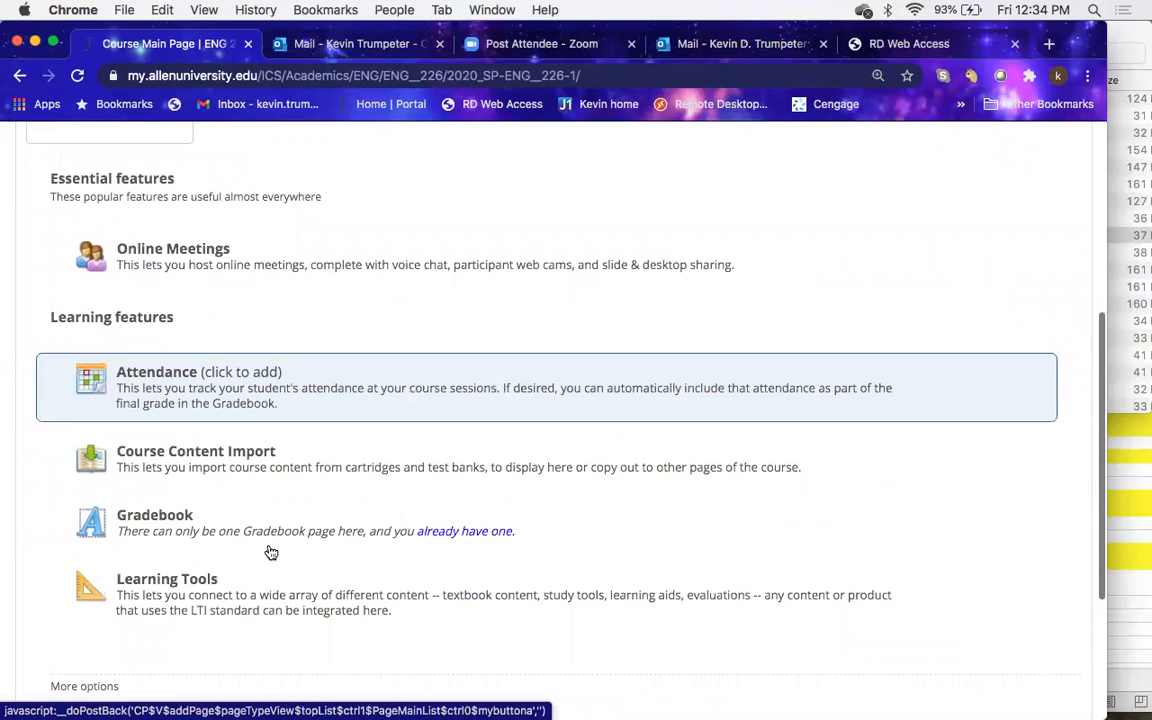
{"action": "scroll", "coordinate": [270, 552], "scroll_direction": "down", "scroll_amount": 3}
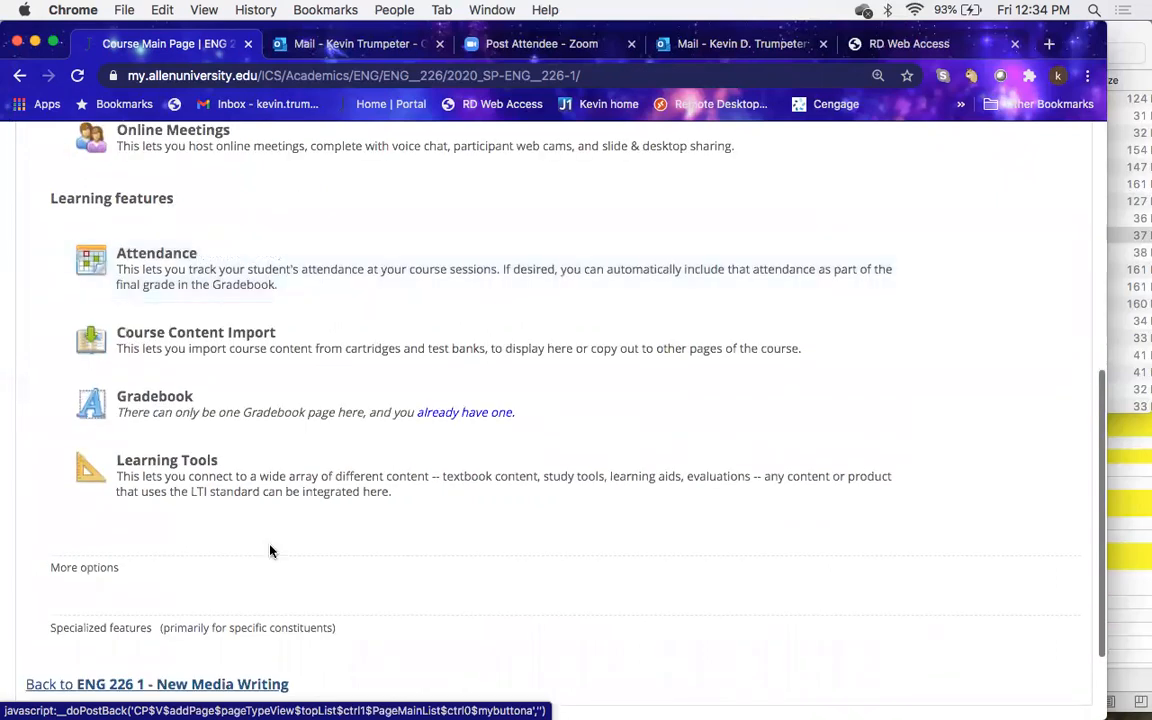
{"action": "scroll", "coordinate": [270, 550], "scroll_direction": "down", "scroll_amount": 3}
{"action": "scroll", "coordinate": [270, 551], "scroll_direction": "up", "scroll_amount": 10}
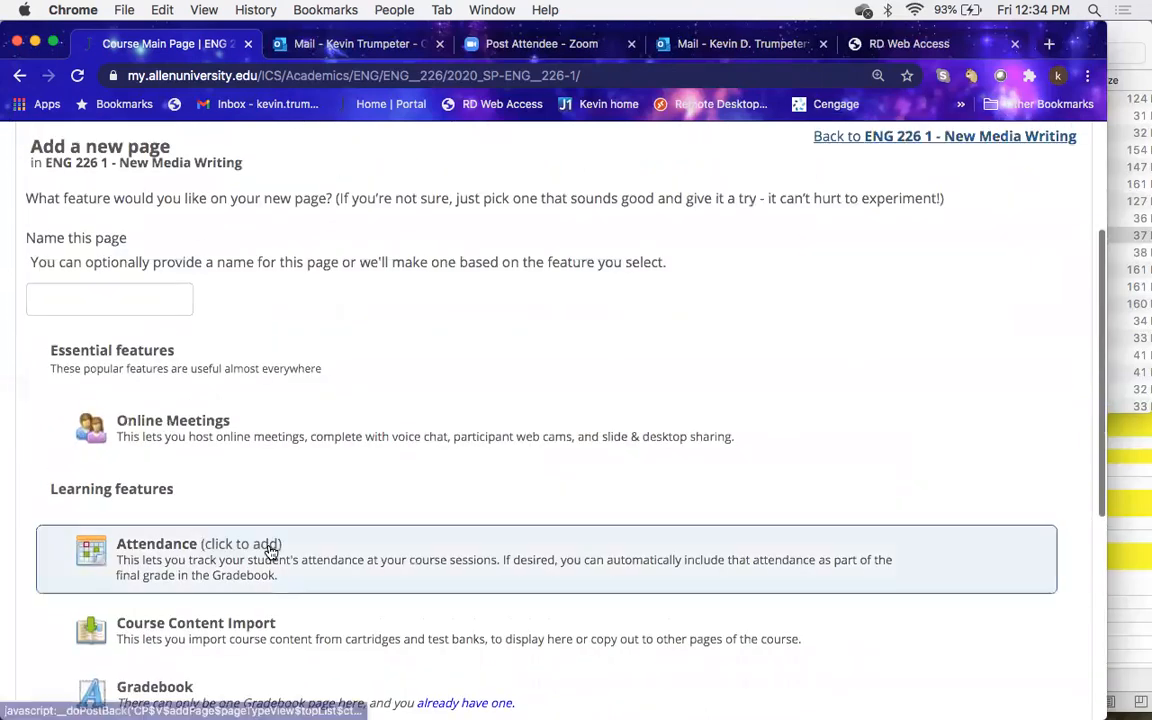
Step: Return to the eLearning course list and reopen the ENG 226 1 New Media Writing course
{"action": "left_click", "coordinate": [183, 228]}
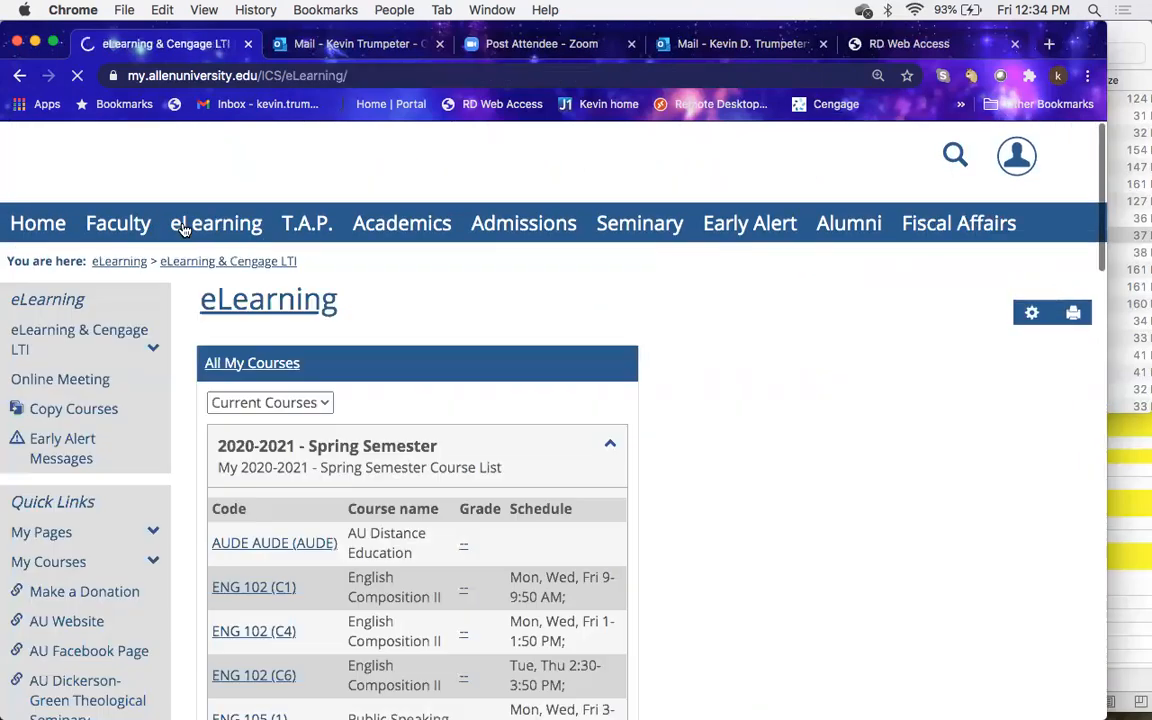
{"action": "scroll", "coordinate": [280, 550], "scroll_direction": "down", "scroll_amount": 5}
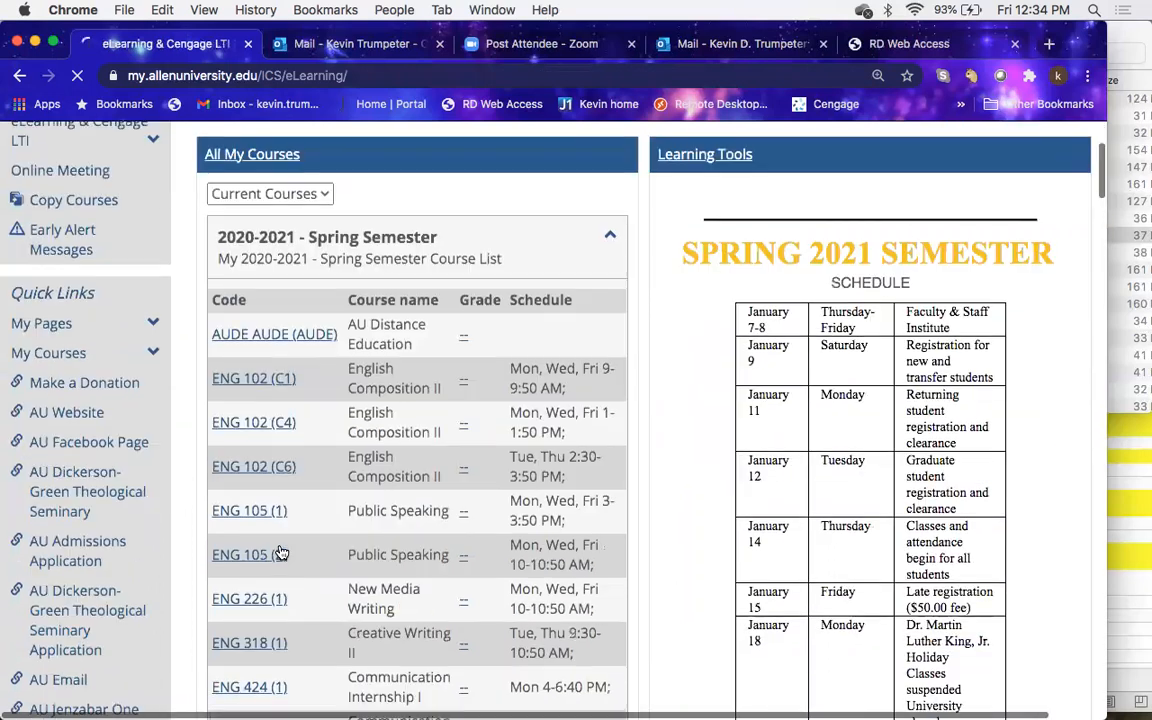
{"action": "left_click", "coordinate": [272, 553]}
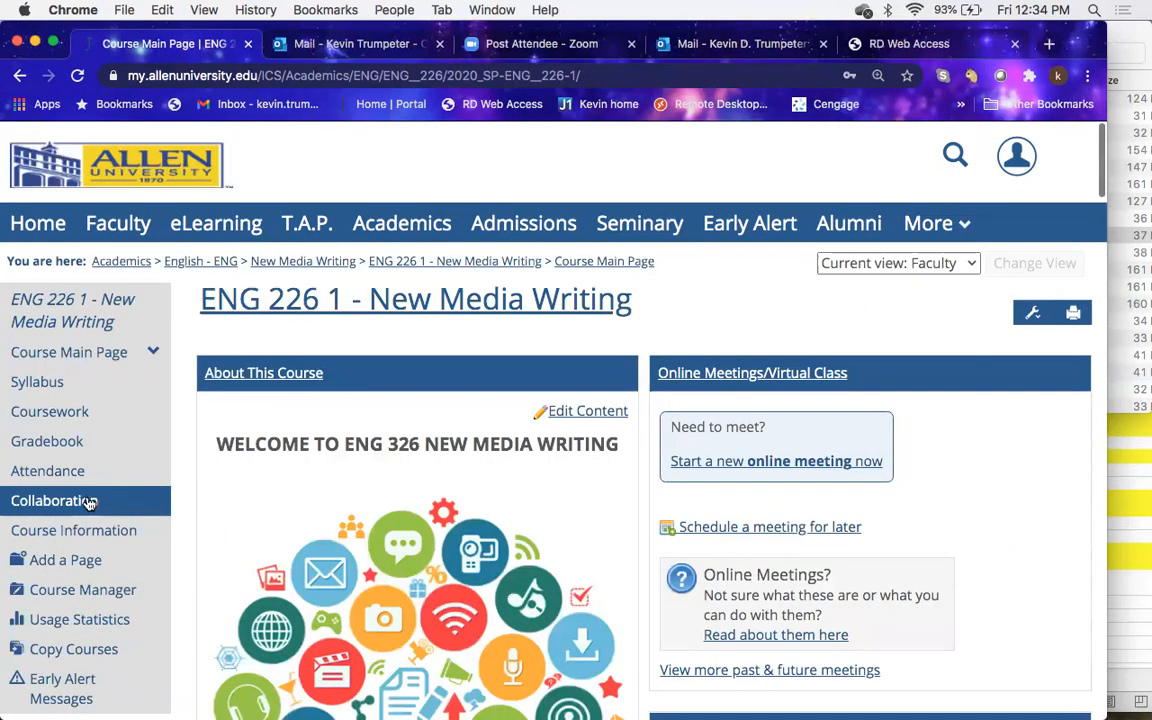
Step: View the Collaboration page of ENG 226 1 with its entries expanded, then return to the Course Main Page
{"action": "left_click", "coordinate": [88, 502]}
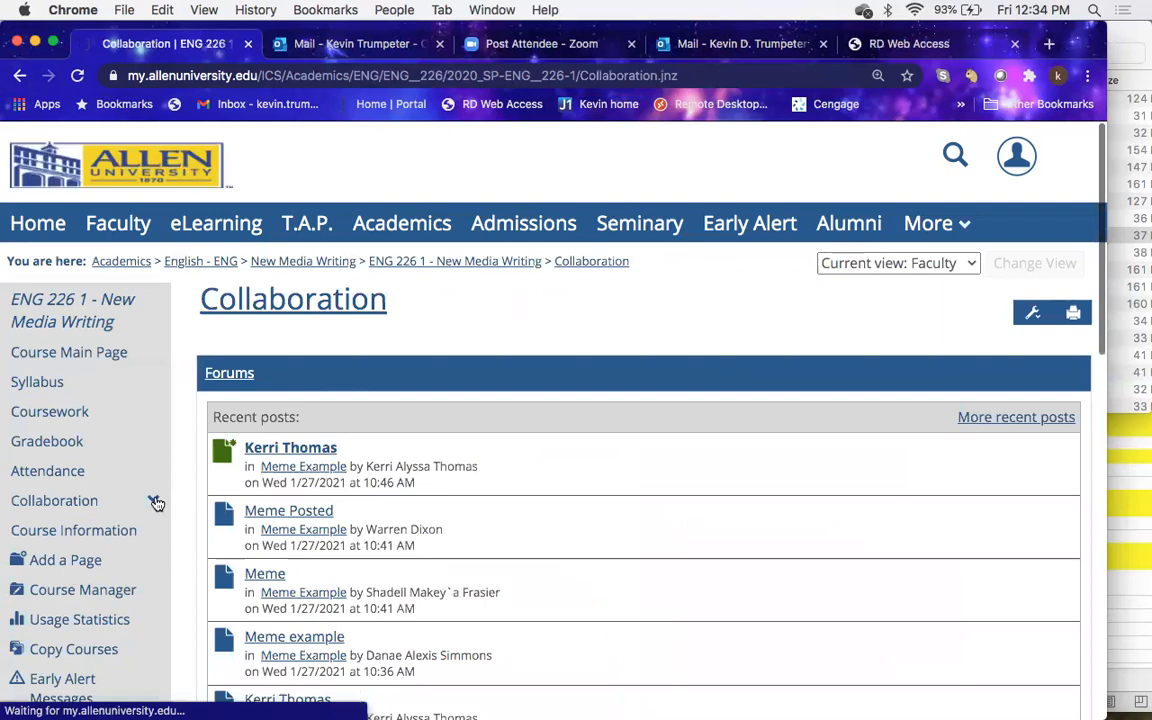
{"action": "left_click", "coordinate": [153, 500]}
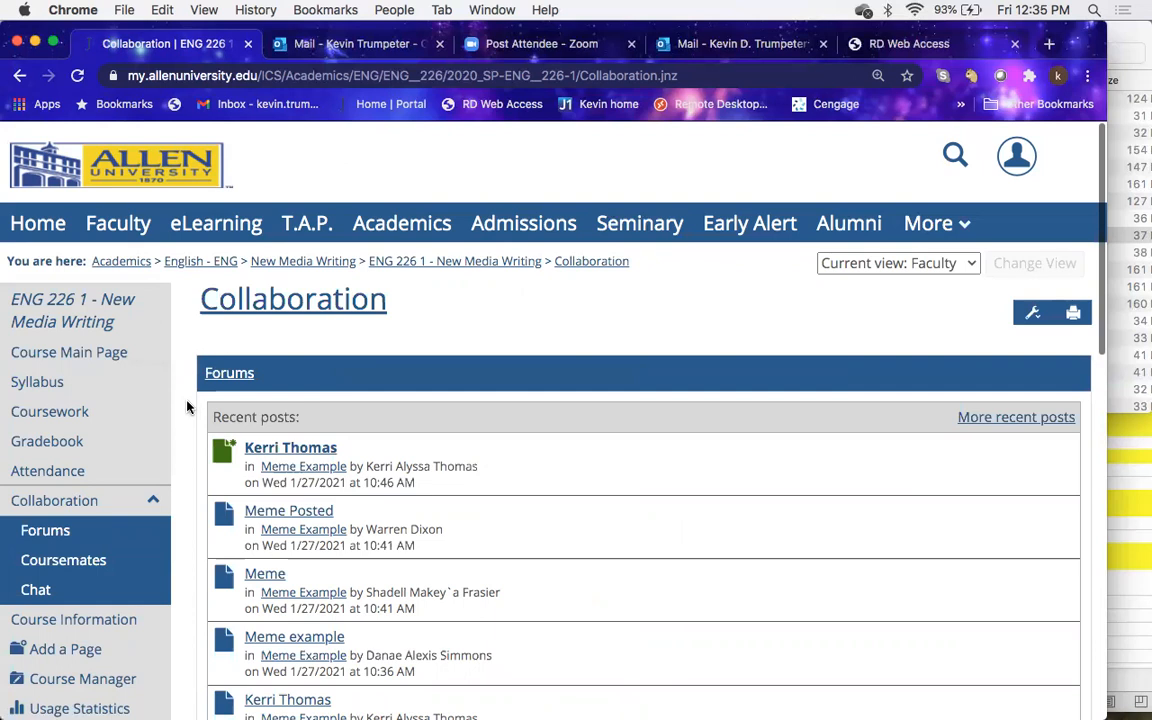
{"action": "left_click", "coordinate": [85, 365]}
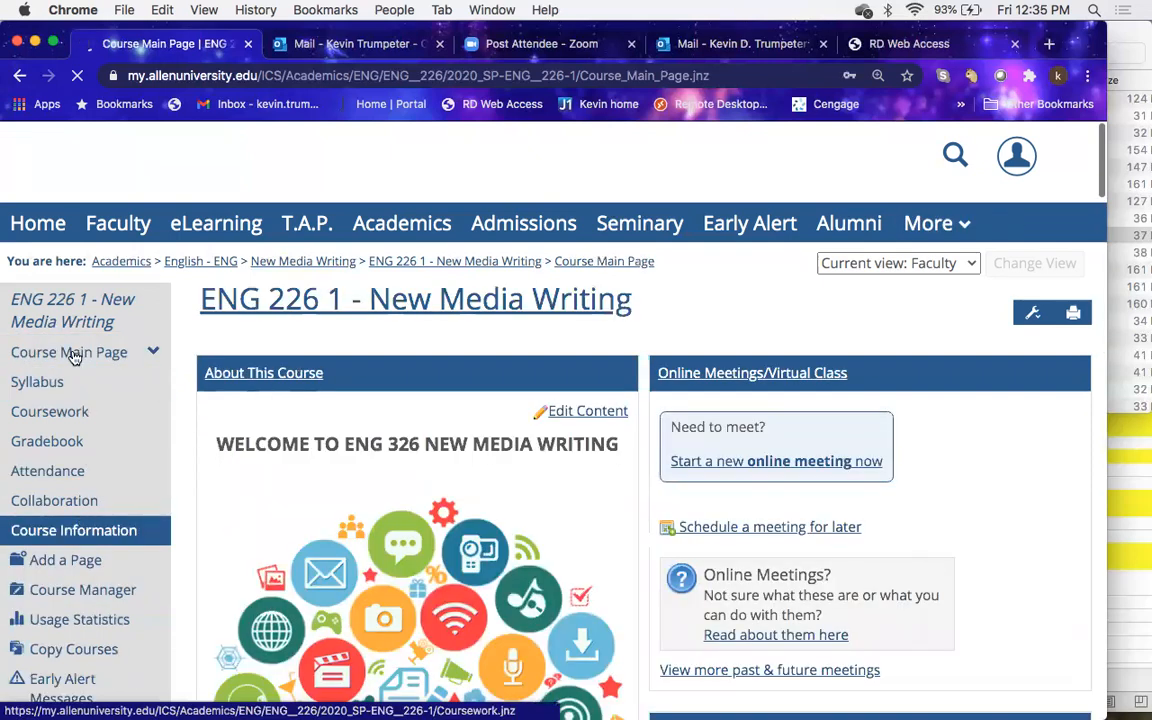
{"action": "left_click", "coordinate": [75, 426]}
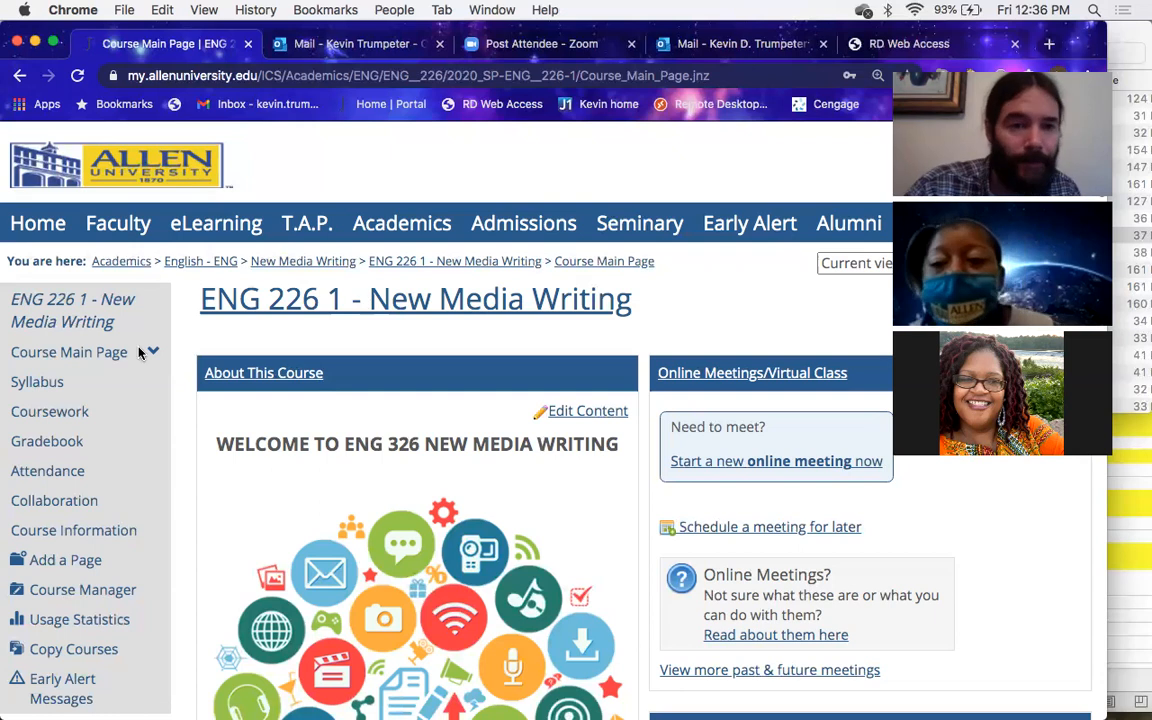
Step: Go to the eLearning course list and open the Coursework page of ENG 102 C4
{"action": "left_click", "coordinate": [204, 230]}
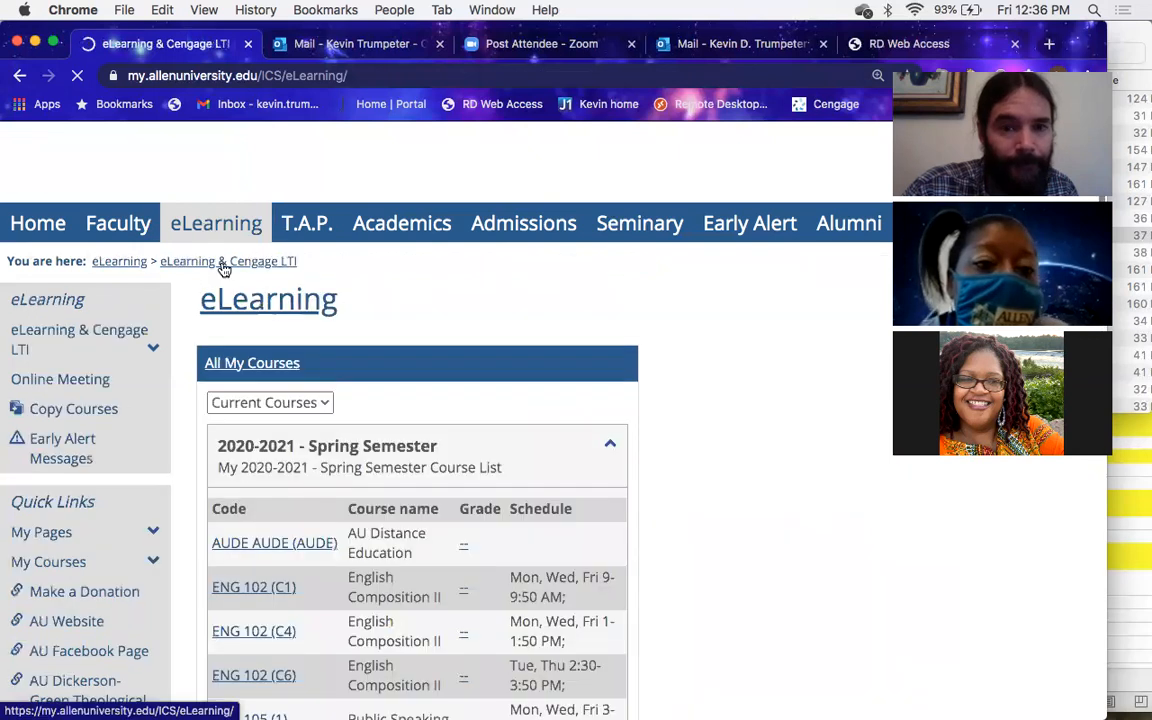
{"action": "scroll", "coordinate": [320, 510], "scroll_direction": "down", "scroll_amount": 3}
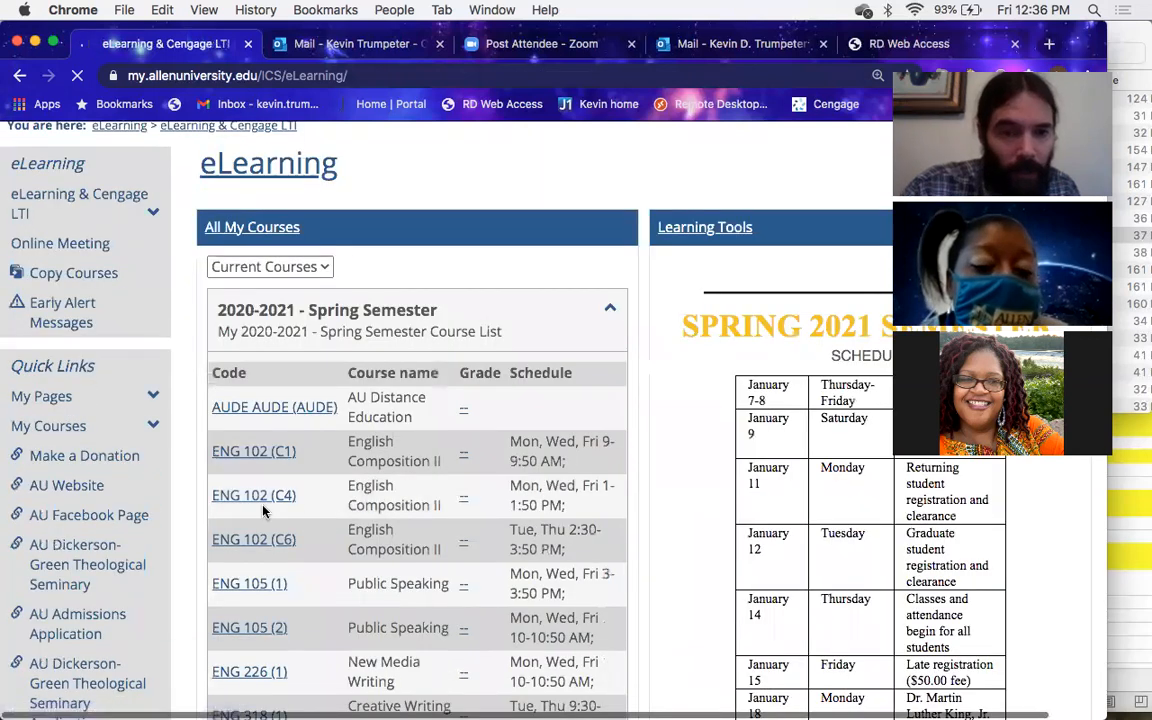
{"action": "left_click", "coordinate": [267, 497]}
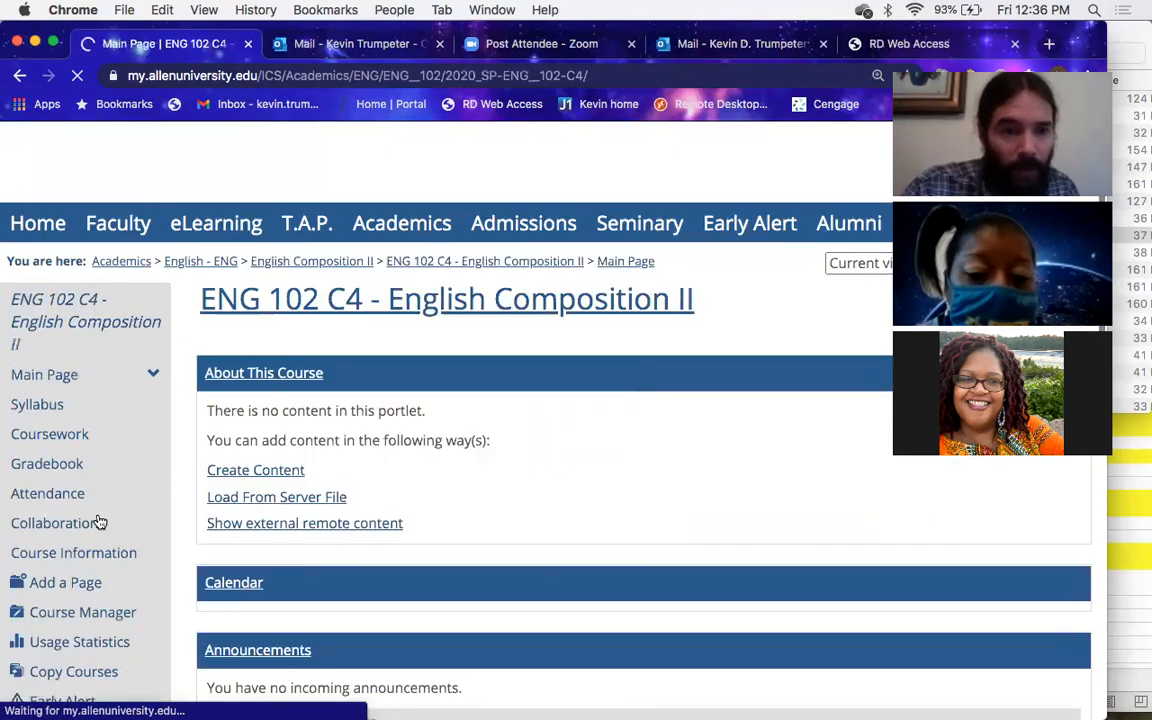
{"action": "left_click", "coordinate": [71, 443]}
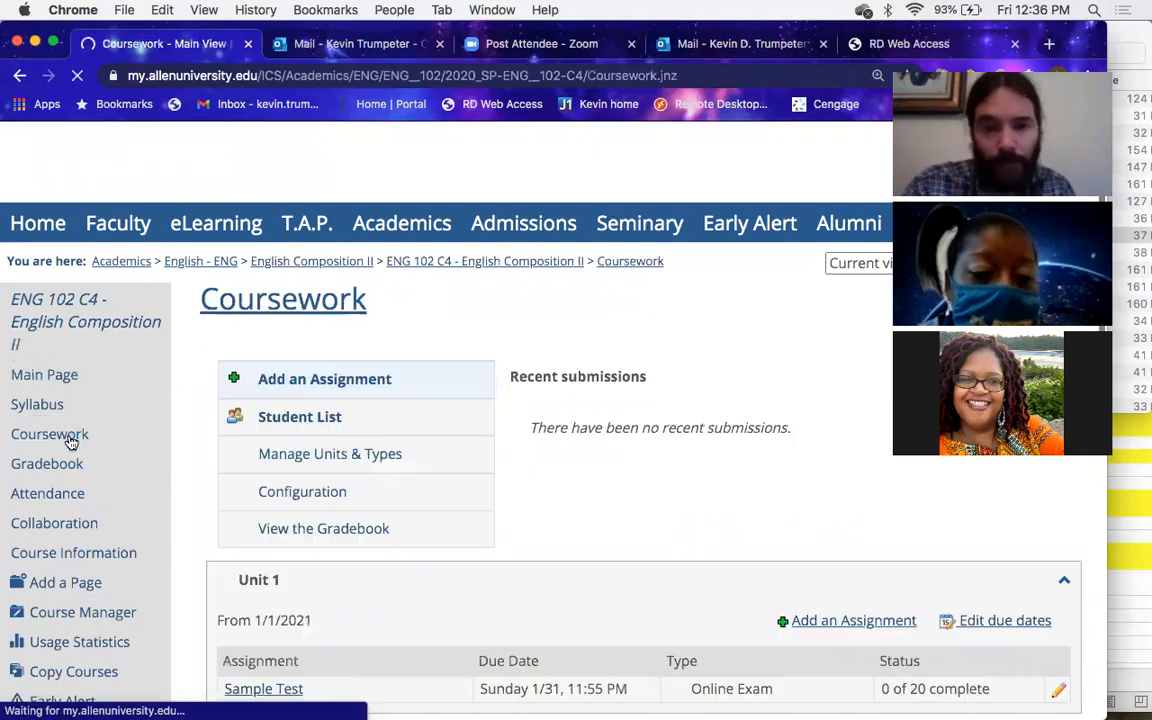
Step: Add a new assignment to Unit 1 using the Forum format and name it "Forum"
{"action": "scroll", "coordinate": [397, 511], "scroll_direction": "down", "scroll_amount": 2}
{"action": "scroll", "coordinate": [800, 420], "scroll_direction": "down", "scroll_amount": 3}
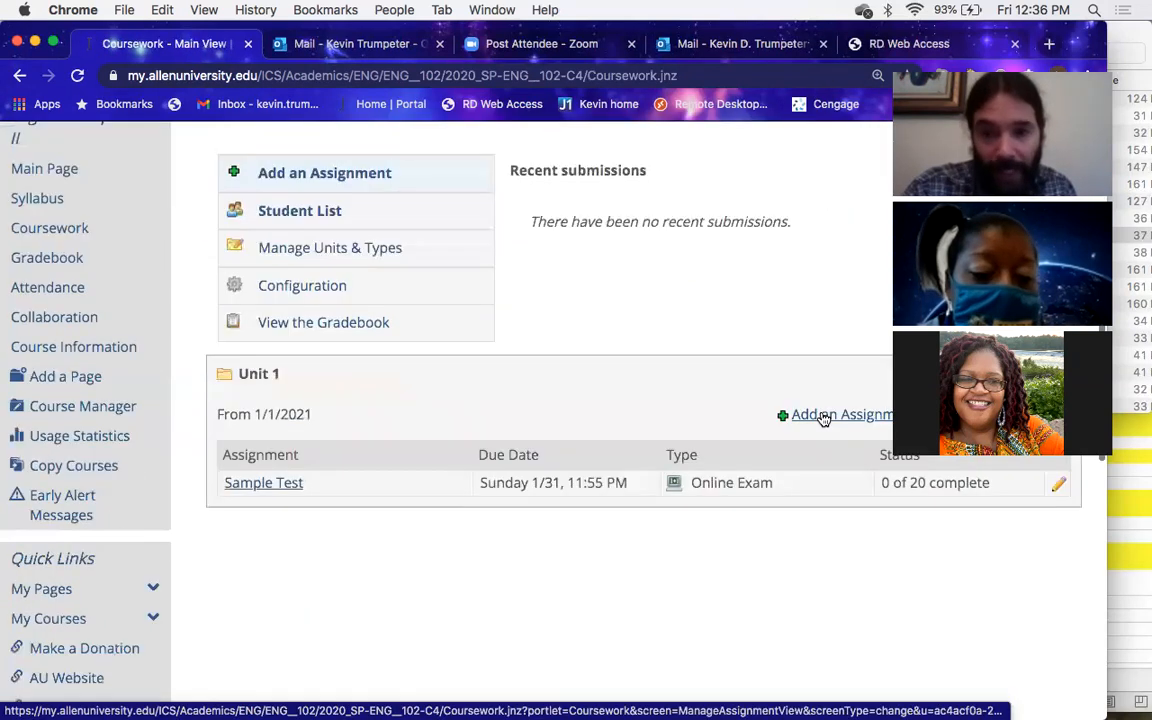
{"action": "left_click", "coordinate": [822, 415]}
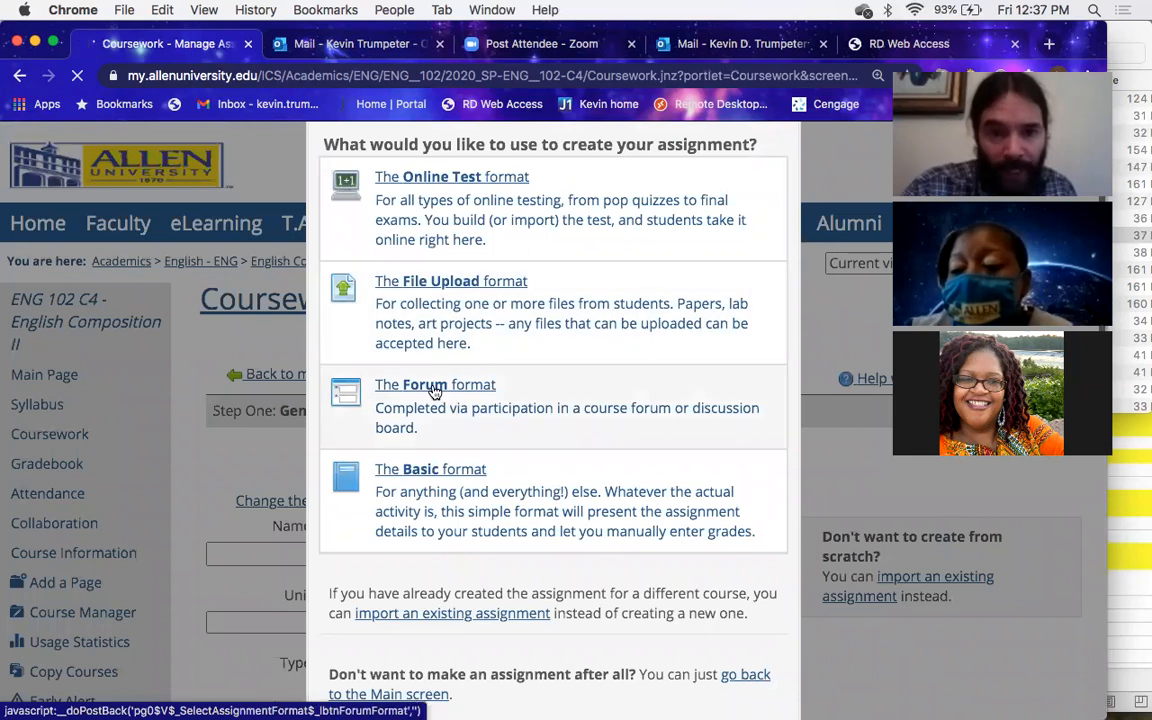
{"action": "left_click", "coordinate": [435, 388]}
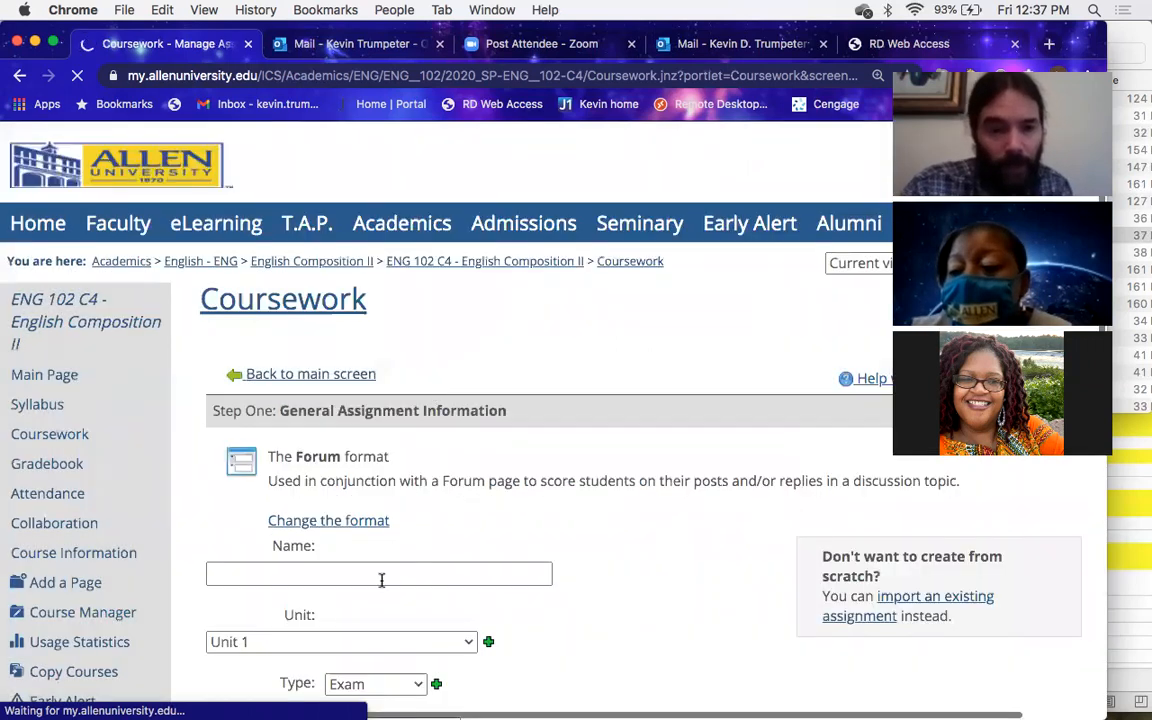
{"action": "left_click", "coordinate": [381, 580]}
{"action": "type", "text": "Forum"}
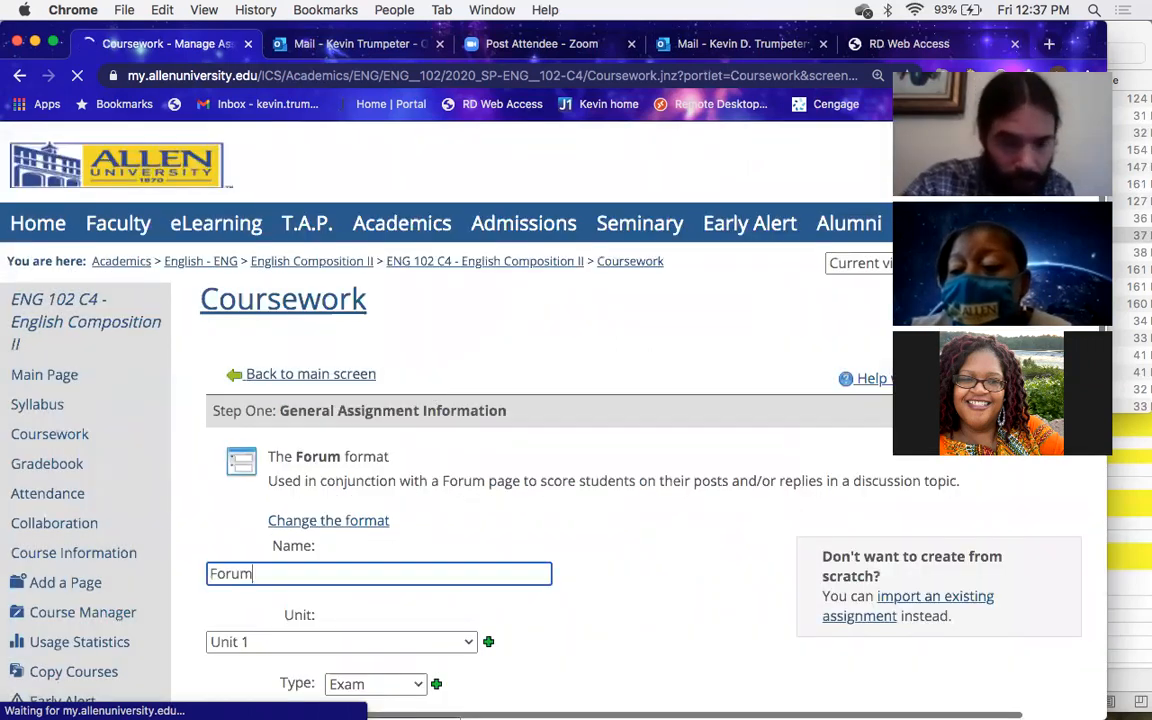
Step: Create a new assignment type named "Discussion Forum" for the Forum assignment
{"action": "scroll", "coordinate": [450, 400], "scroll_direction": "down", "scroll_amount": 3}
{"action": "scroll", "coordinate": [389, 481], "scroll_direction": "down", "scroll_amount": 1}
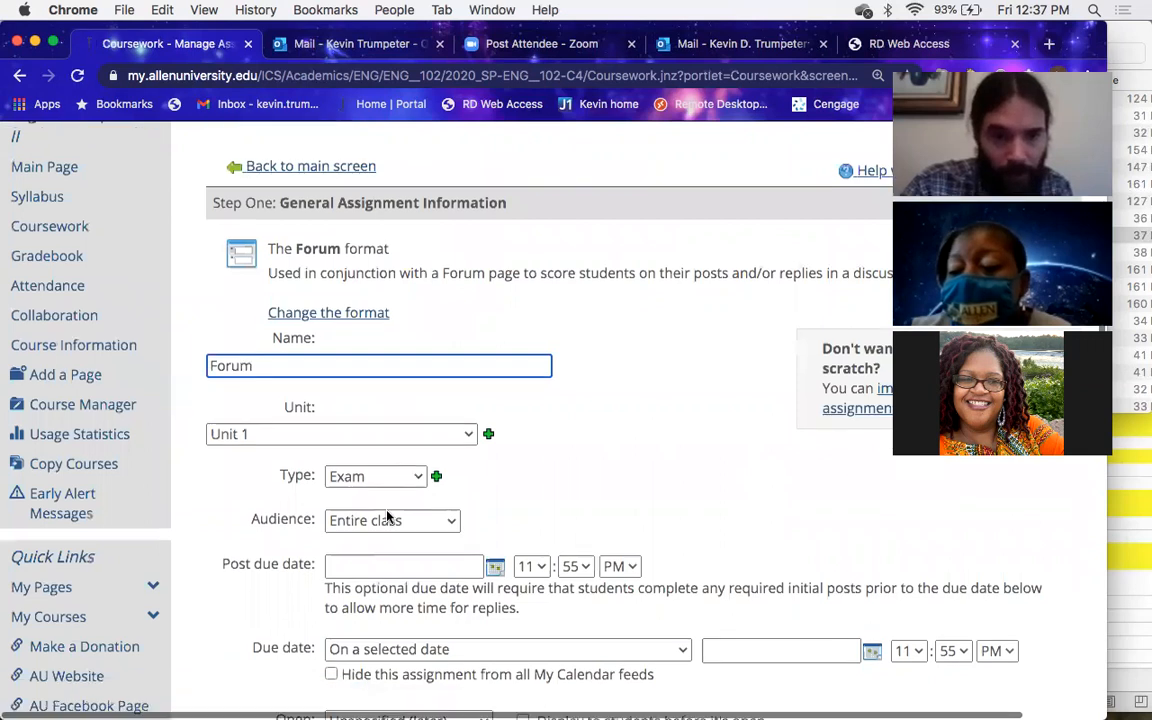
{"action": "left_click", "coordinate": [419, 479]}
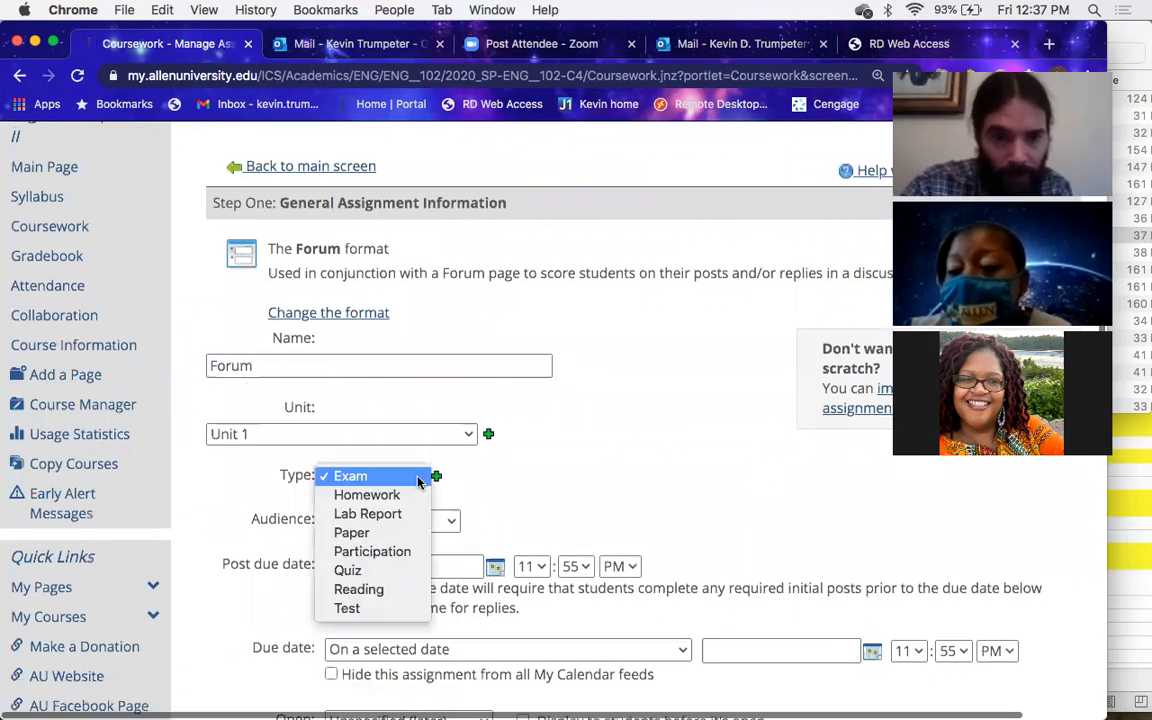
{"action": "left_click", "coordinate": [436, 479]}
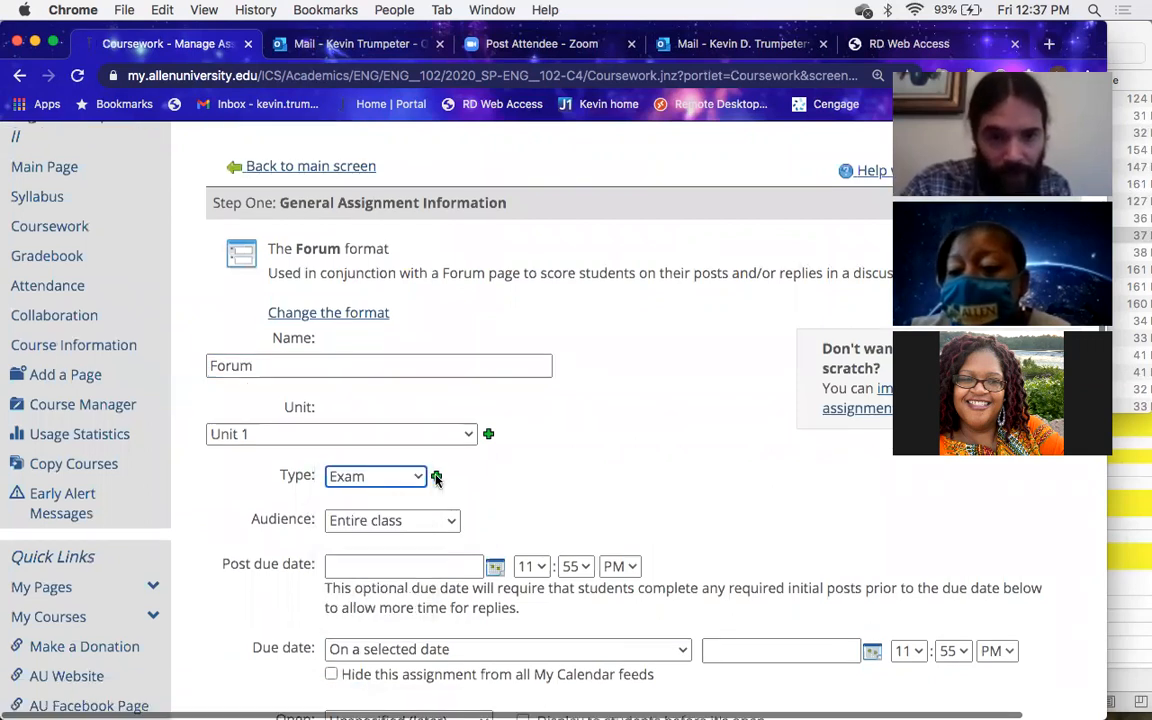
{"action": "left_click", "coordinate": [436, 478]}
{"action": "left_click", "coordinate": [500, 418]}
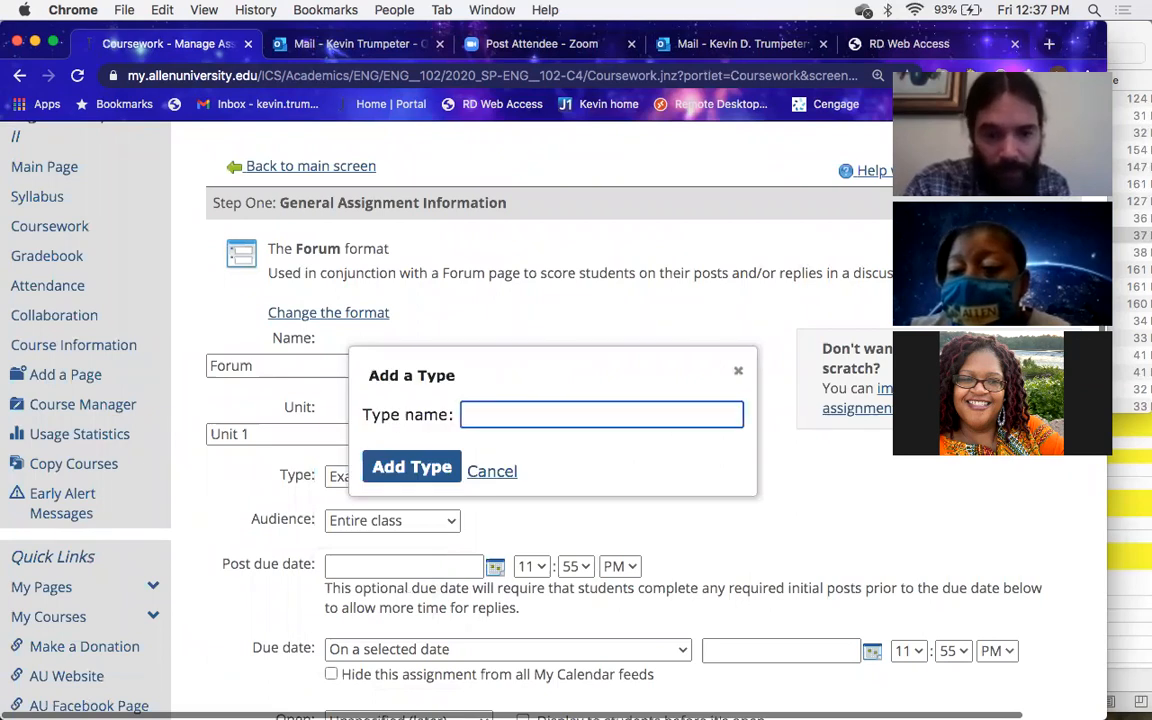
{"action": "type", "text": "Discussion Foru"}
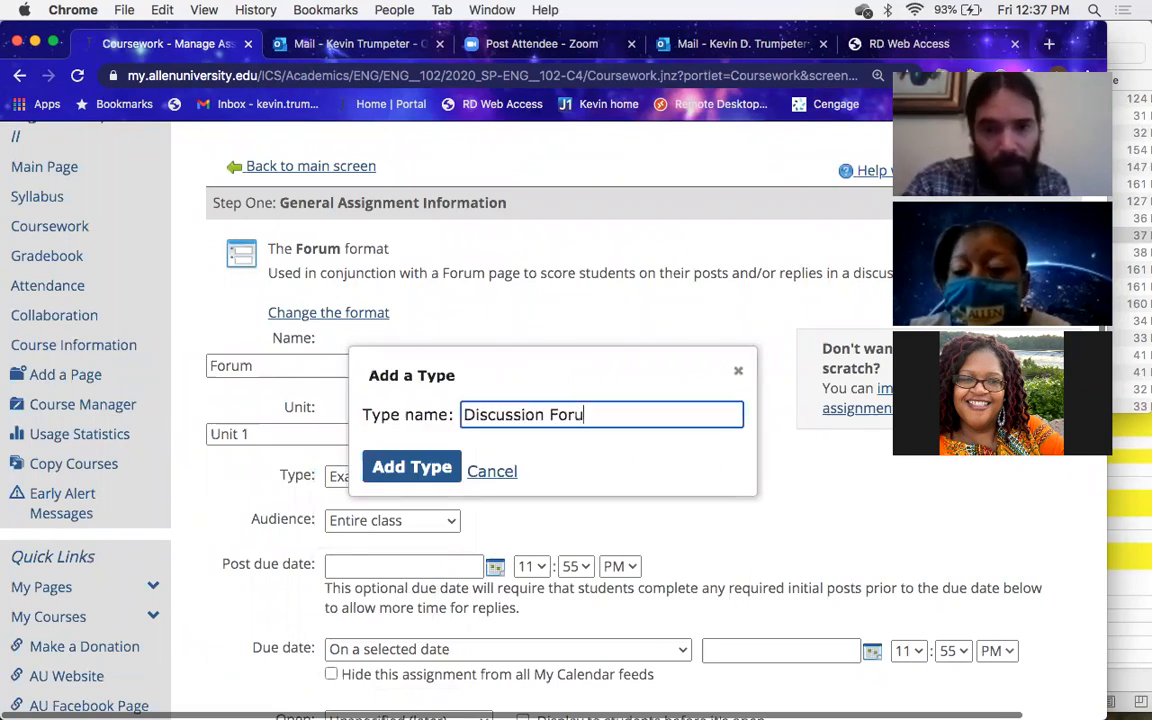
{"action": "type", "text": "m"}
{"action": "left_click", "coordinate": [388, 467]}
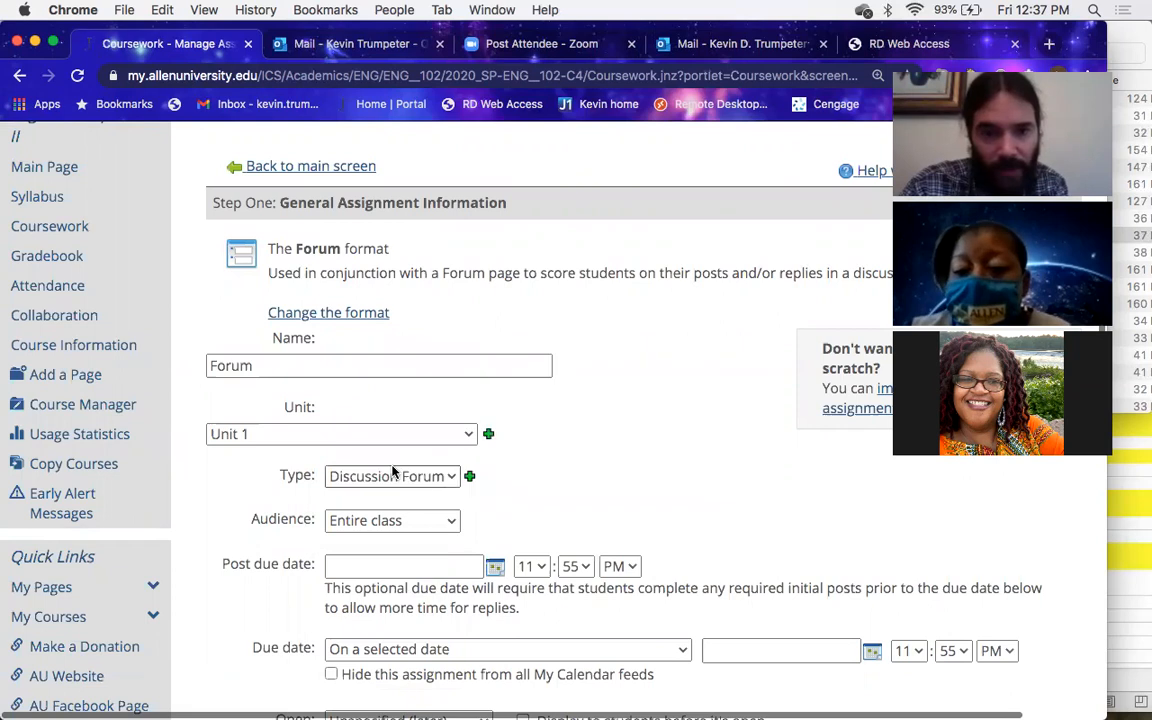
Step: Set the Forum assignment's due date to 1/31/2021
{"action": "scroll", "coordinate": [568, 491], "scroll_direction": "down", "scroll_amount": 1}
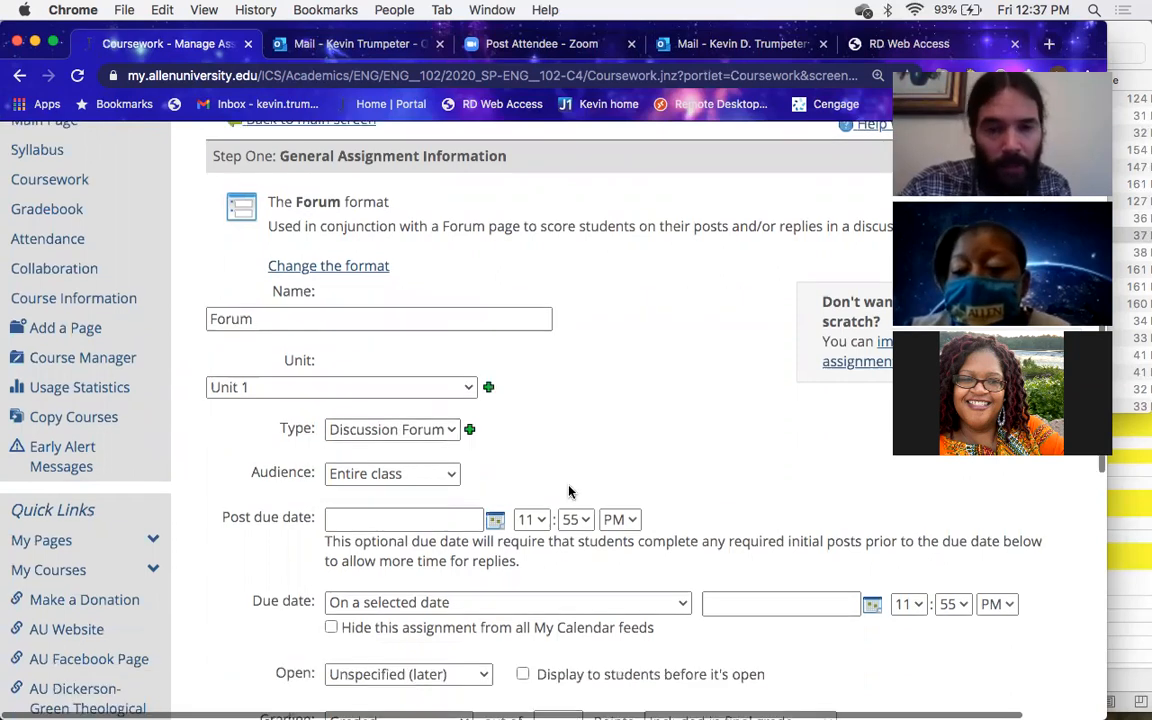
{"action": "scroll", "coordinate": [568, 491], "scroll_direction": "down", "scroll_amount": 2}
{"action": "scroll", "coordinate": [568, 491], "scroll_direction": "down", "scroll_amount": 2}
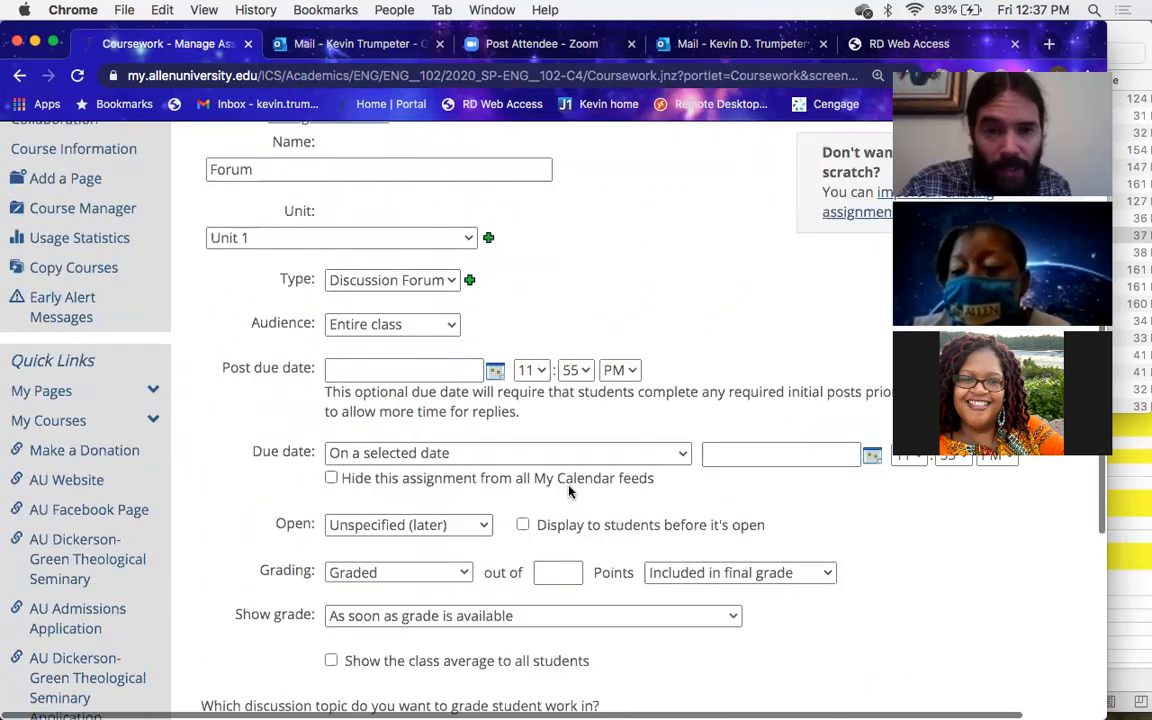
{"action": "scroll", "coordinate": [568, 491], "scroll_direction": "down", "scroll_amount": 1}
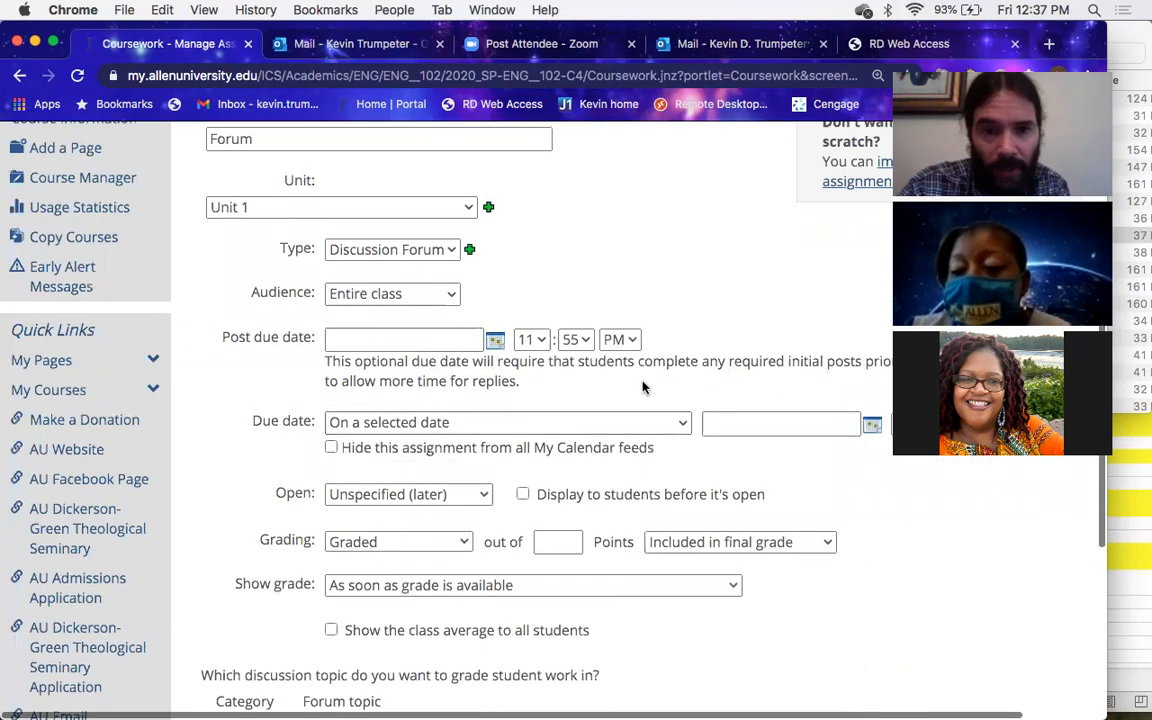
{"action": "scroll", "coordinate": [632, 392], "scroll_direction": "right", "scroll_amount": 2}
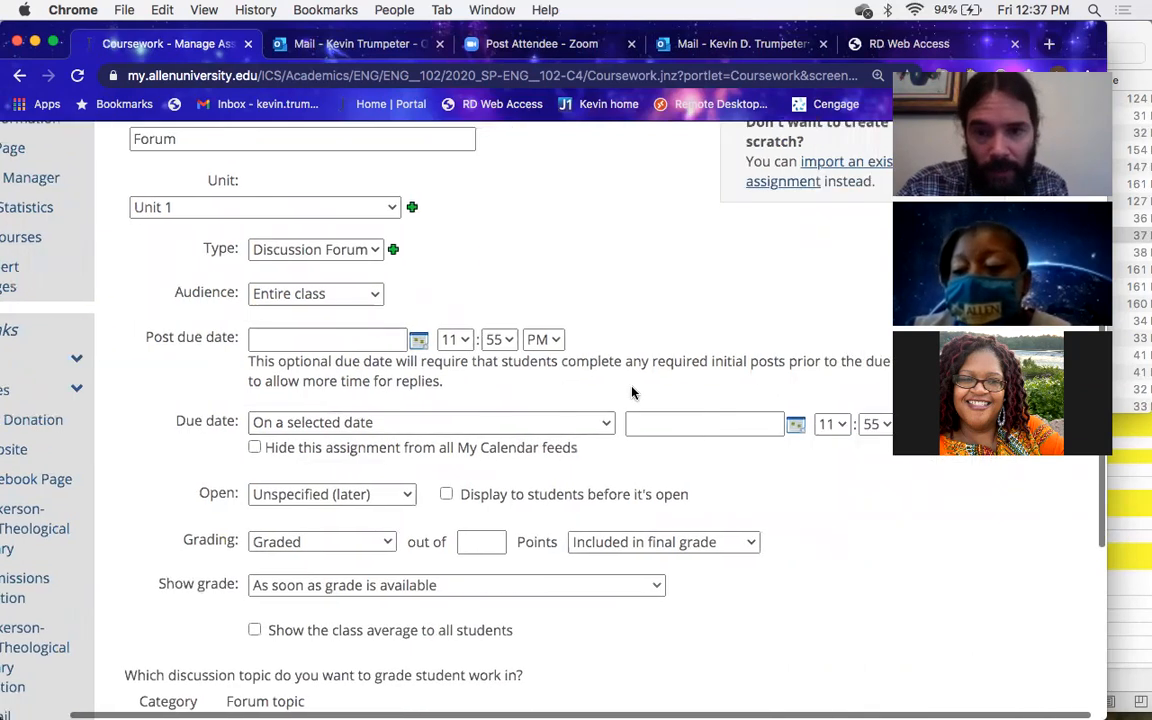
{"action": "left_click", "coordinate": [797, 426]}
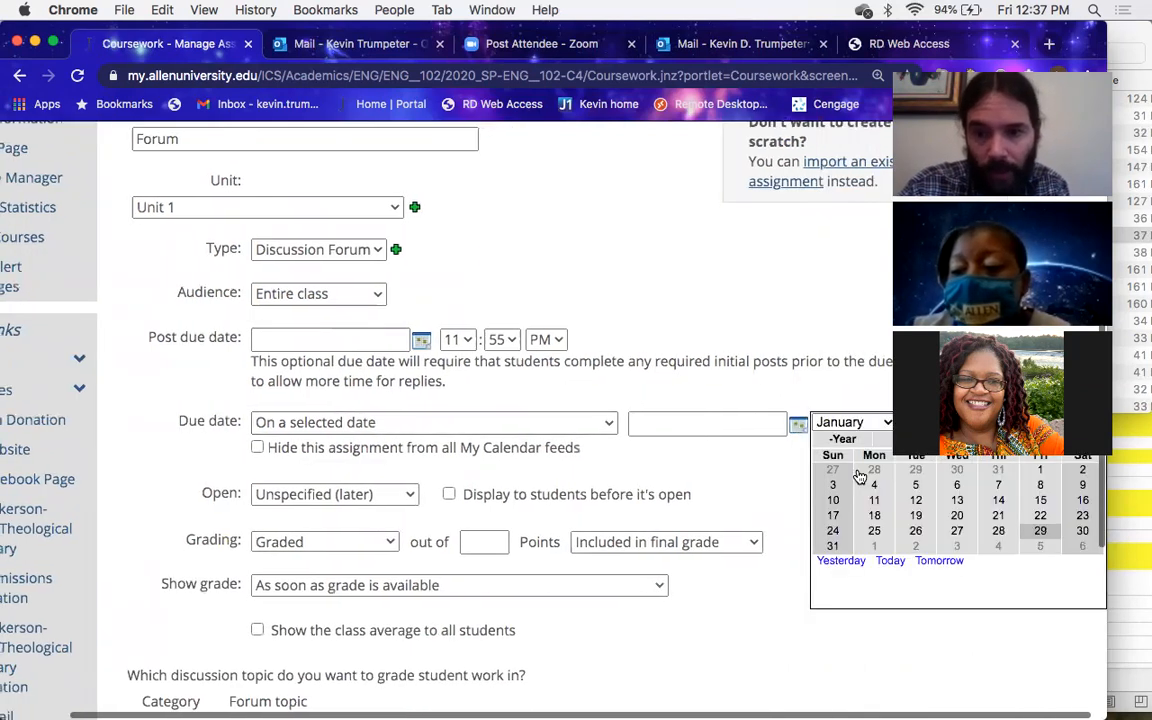
{"action": "left_click", "coordinate": [832, 546]}
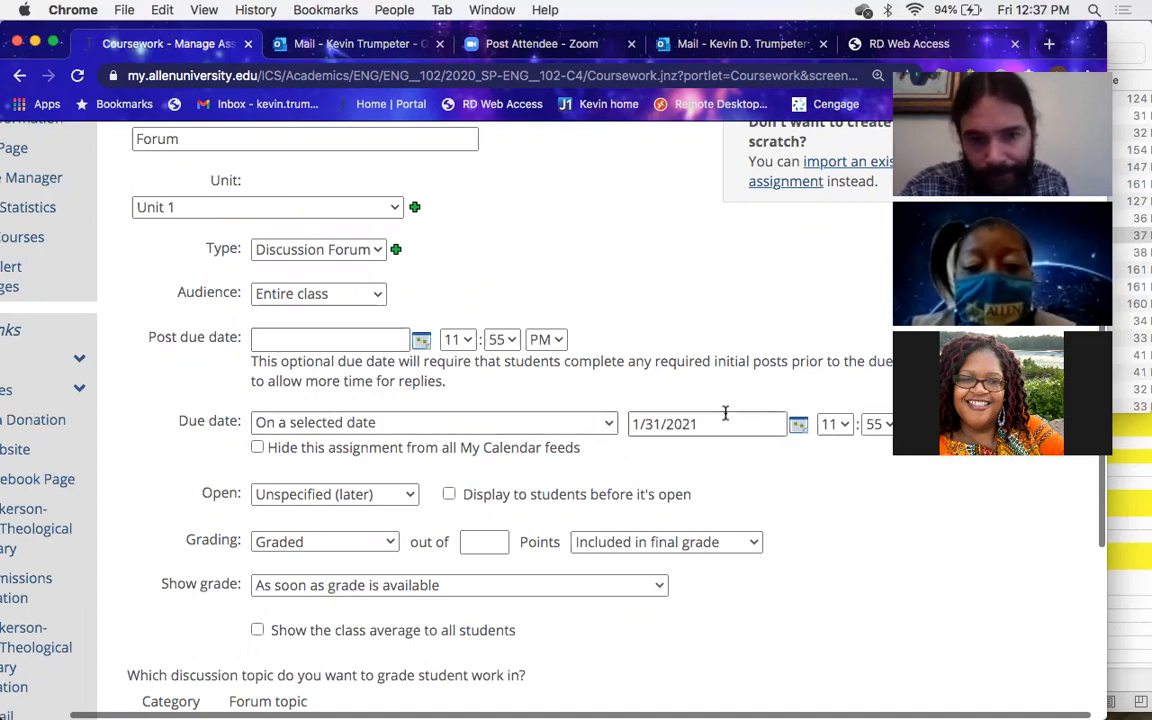
Step: Open the Forum assignment immediately and grade it out of 100 points
{"action": "left_click", "coordinate": [400, 494]}
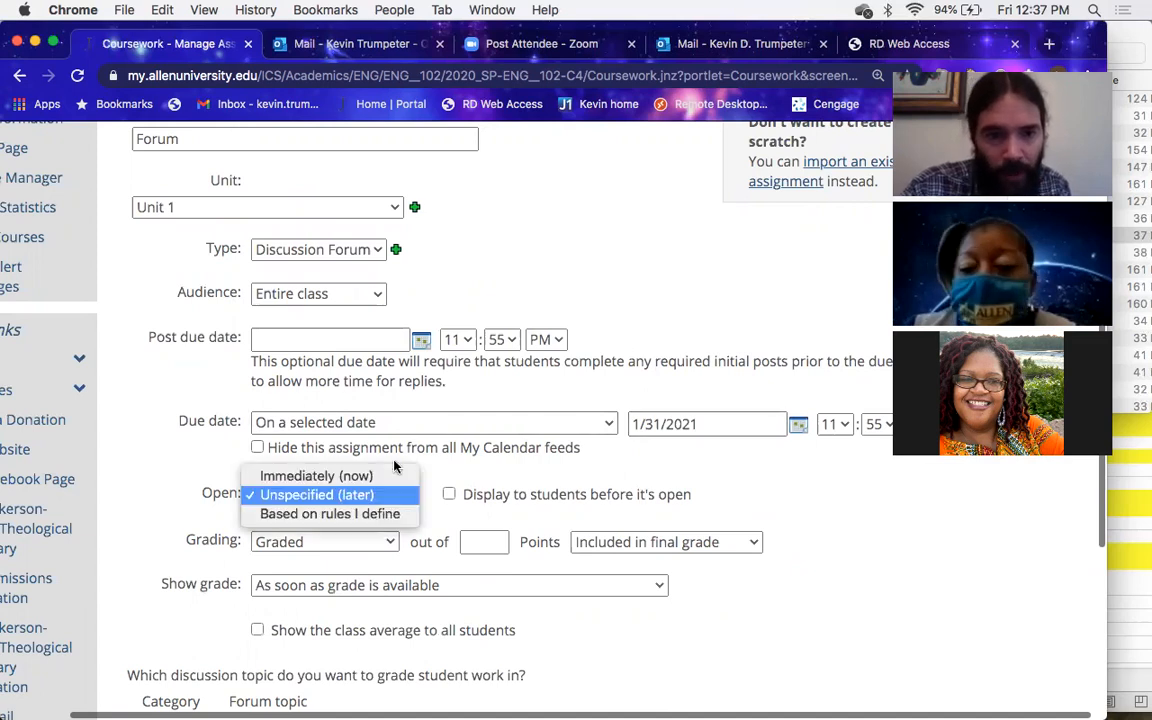
{"action": "left_click", "coordinate": [395, 477]}
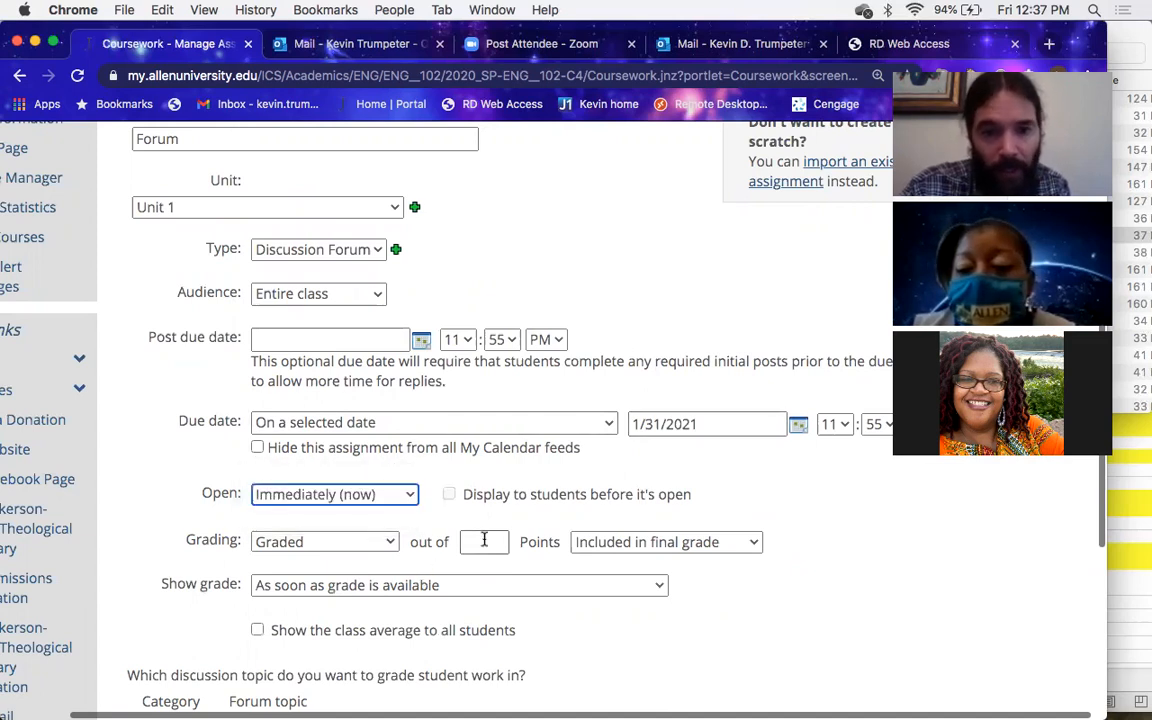
{"action": "left_click", "coordinate": [484, 539]}
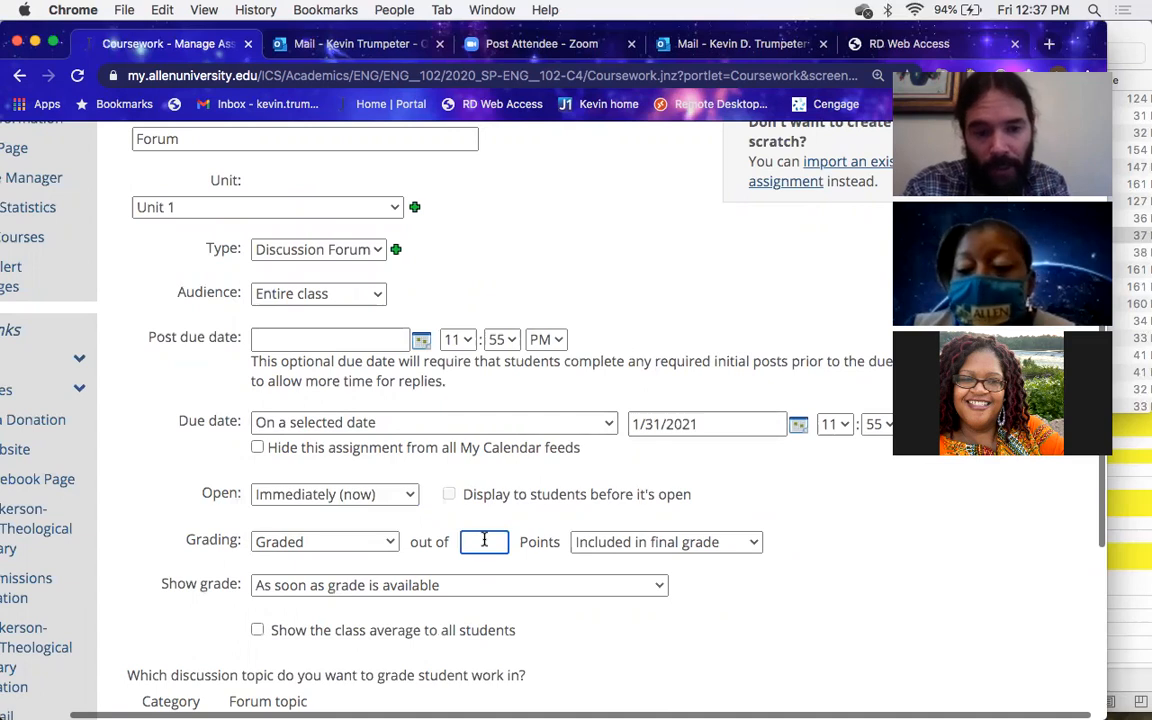
{"action": "type", "text": "100"}
{"action": "scroll", "coordinate": [498, 378], "scroll_direction": "down", "scroll_amount": 1}
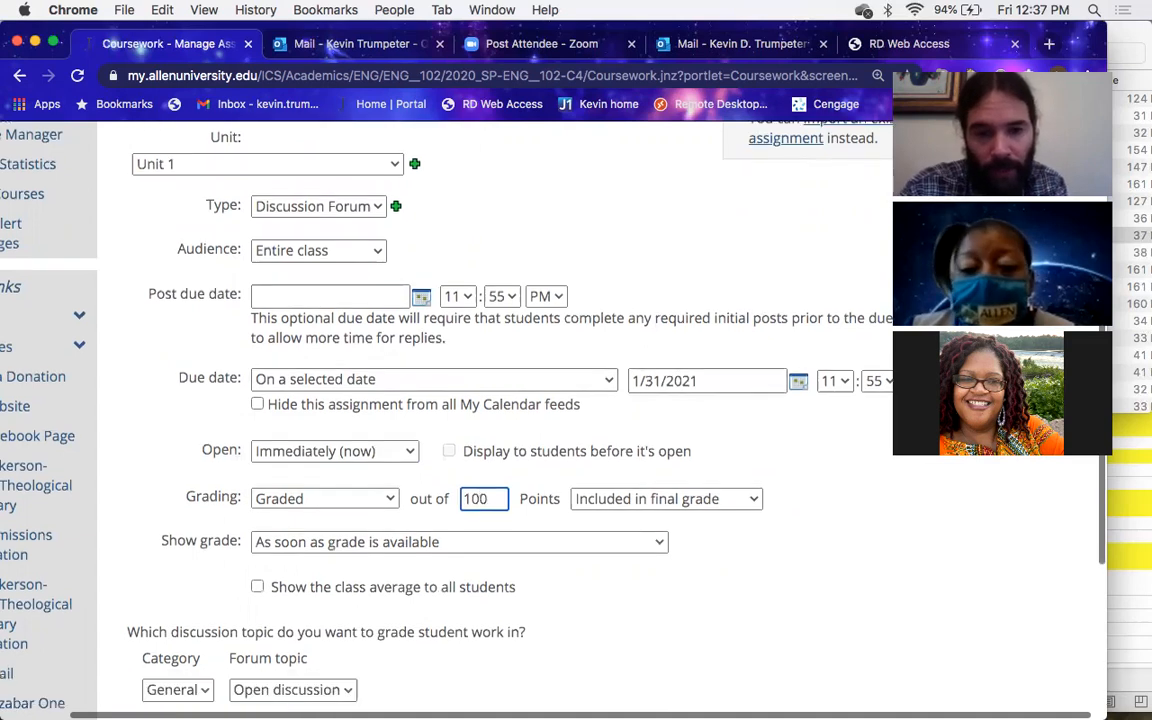
Step: Choose Open discussion in the General category as the forum topic in which student work is graded
{"action": "scroll", "coordinate": [486, 539], "scroll_direction": "down", "scroll_amount": 4}
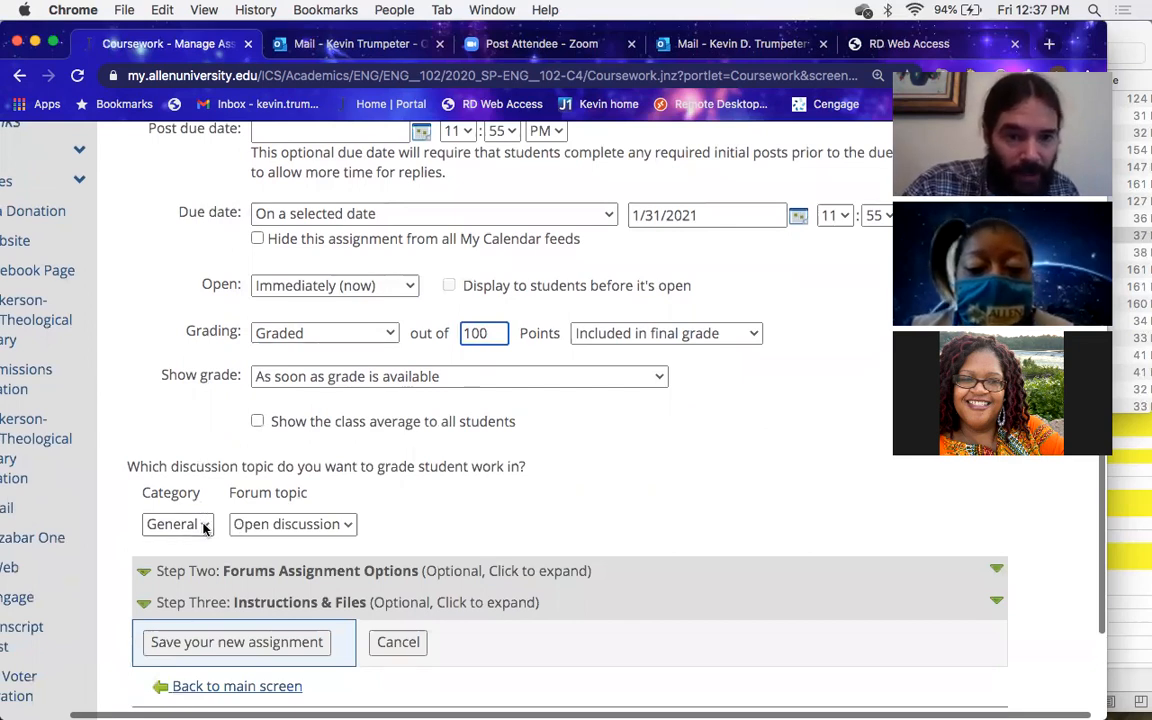
{"action": "left_click", "coordinate": [342, 528]}
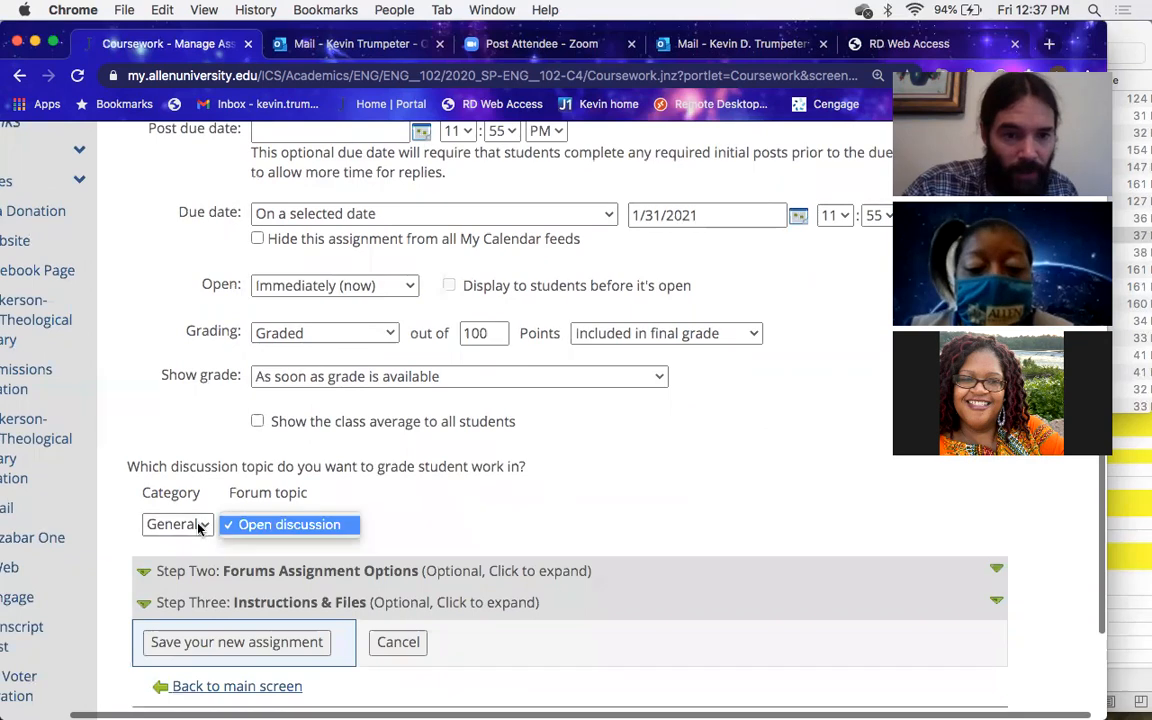
{"action": "left_click", "coordinate": [289, 525]}
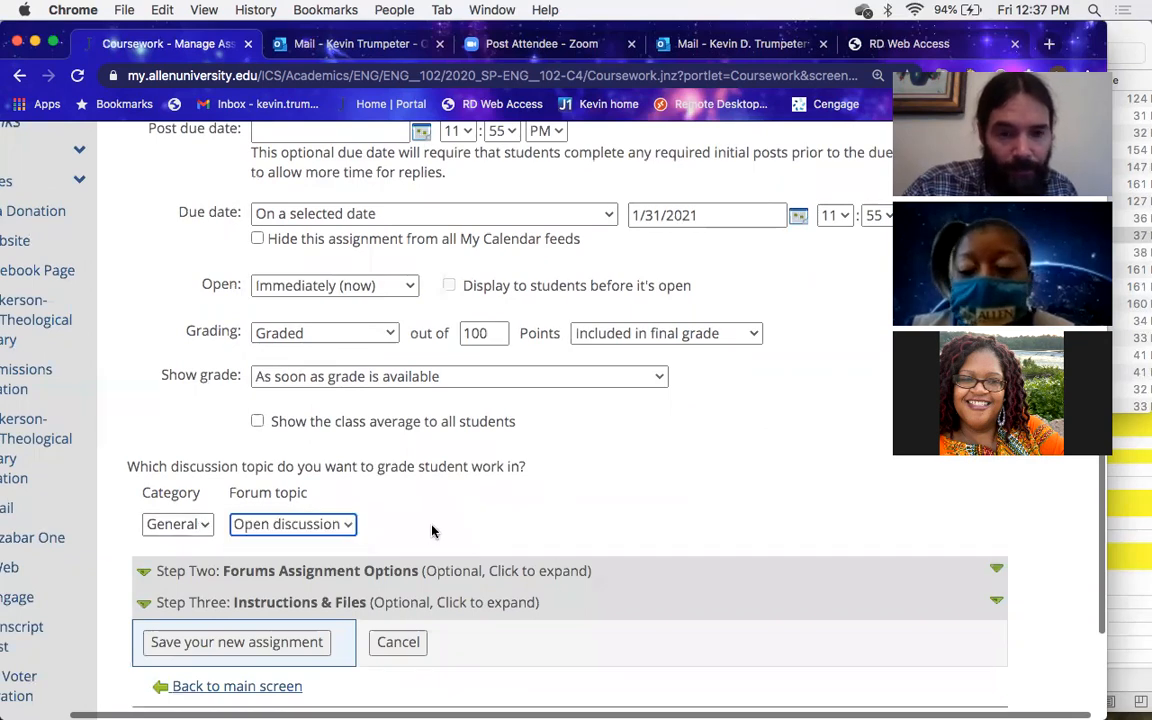
{"action": "scroll", "coordinate": [432, 531], "scroll_direction": "down", "scroll_amount": 1}
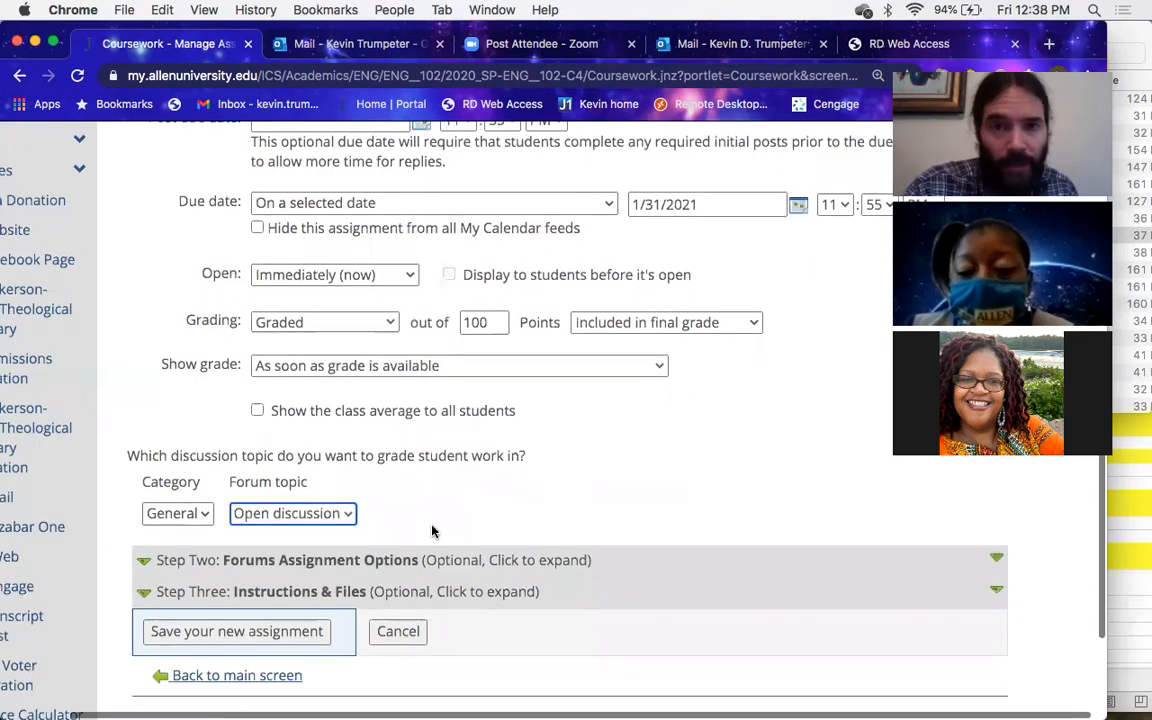
Step: Expand the Instructions & Files and Forums Assignment Options sections and review the available settings
{"action": "left_click", "coordinate": [538, 592]}
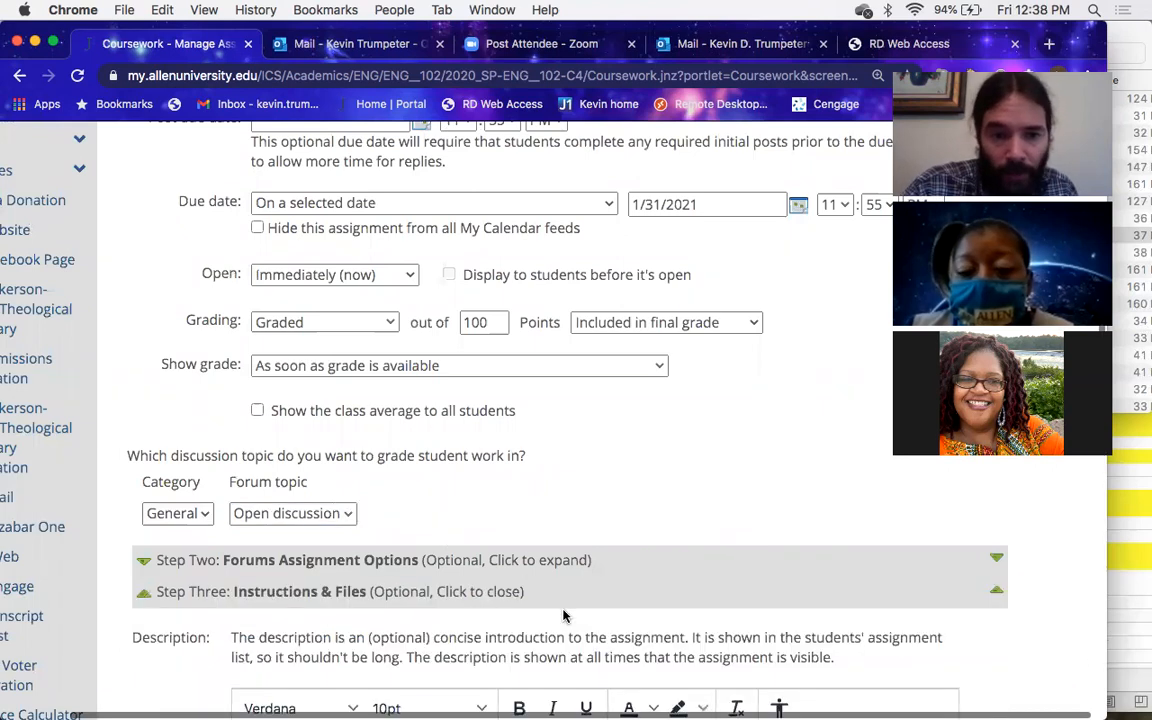
{"action": "scroll", "coordinate": [560, 605], "scroll_direction": "down", "scroll_amount": 8}
{"action": "scroll", "coordinate": [563, 610], "scroll_direction": "up", "scroll_amount": 5}
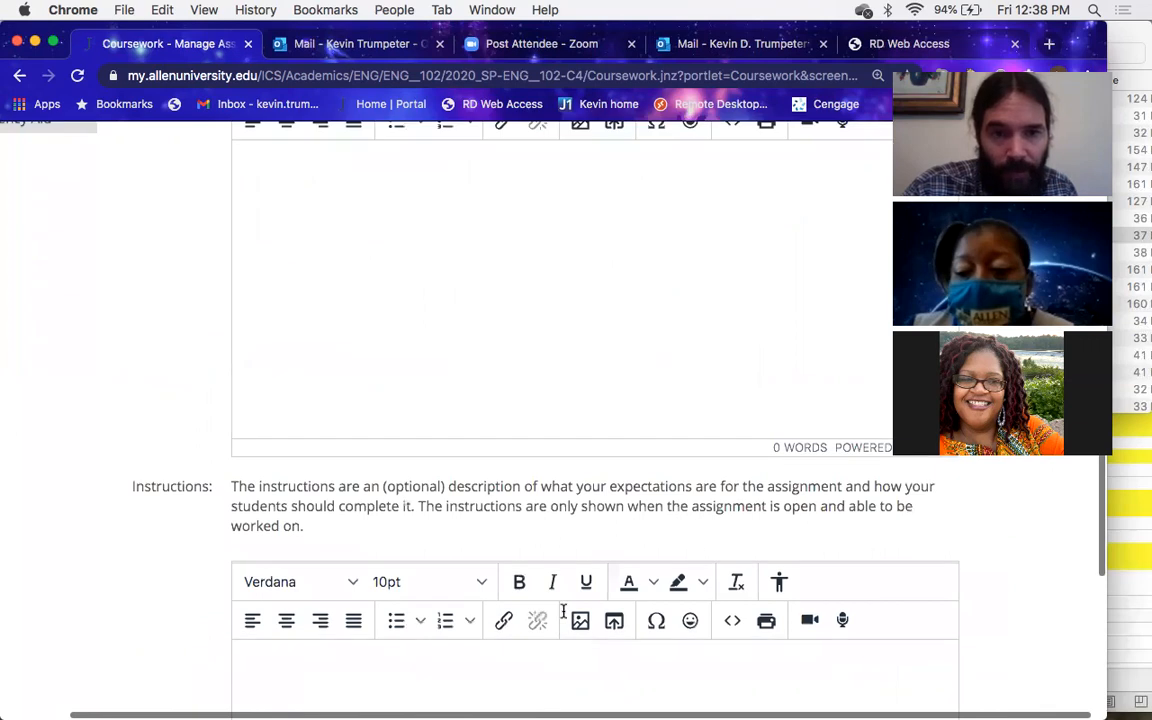
{"action": "left_click", "coordinate": [753, 329]}
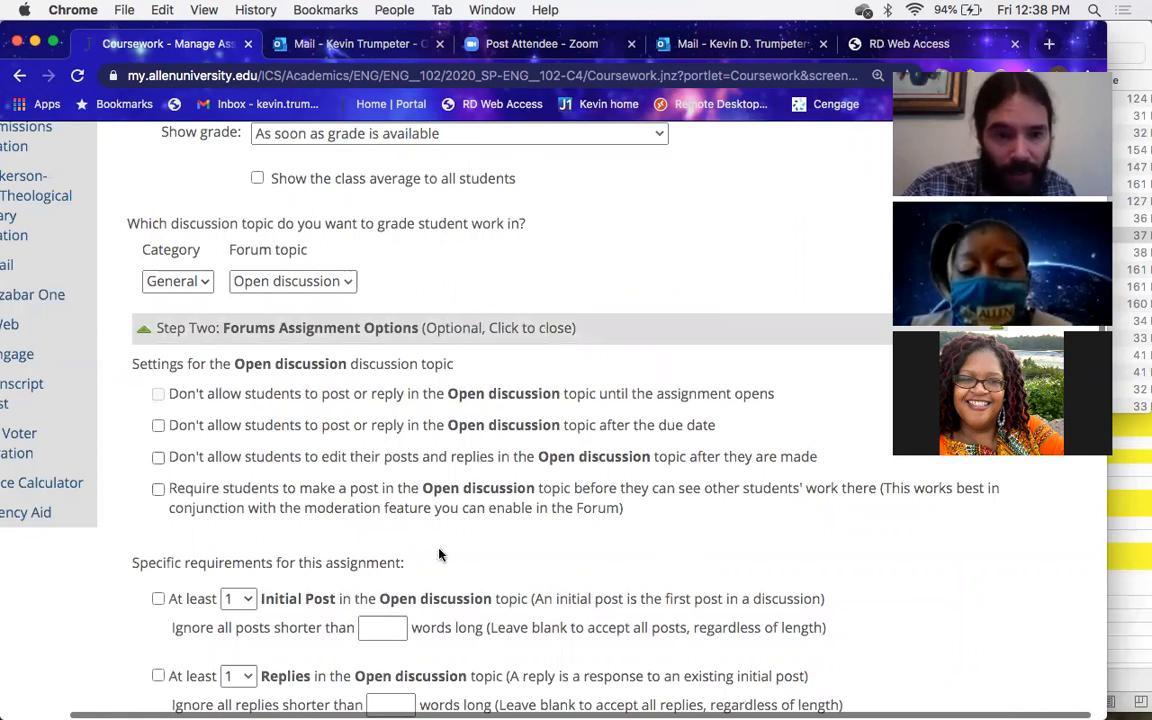
{"action": "scroll", "coordinate": [245, 485], "scroll_direction": "down", "scroll_amount": 3}
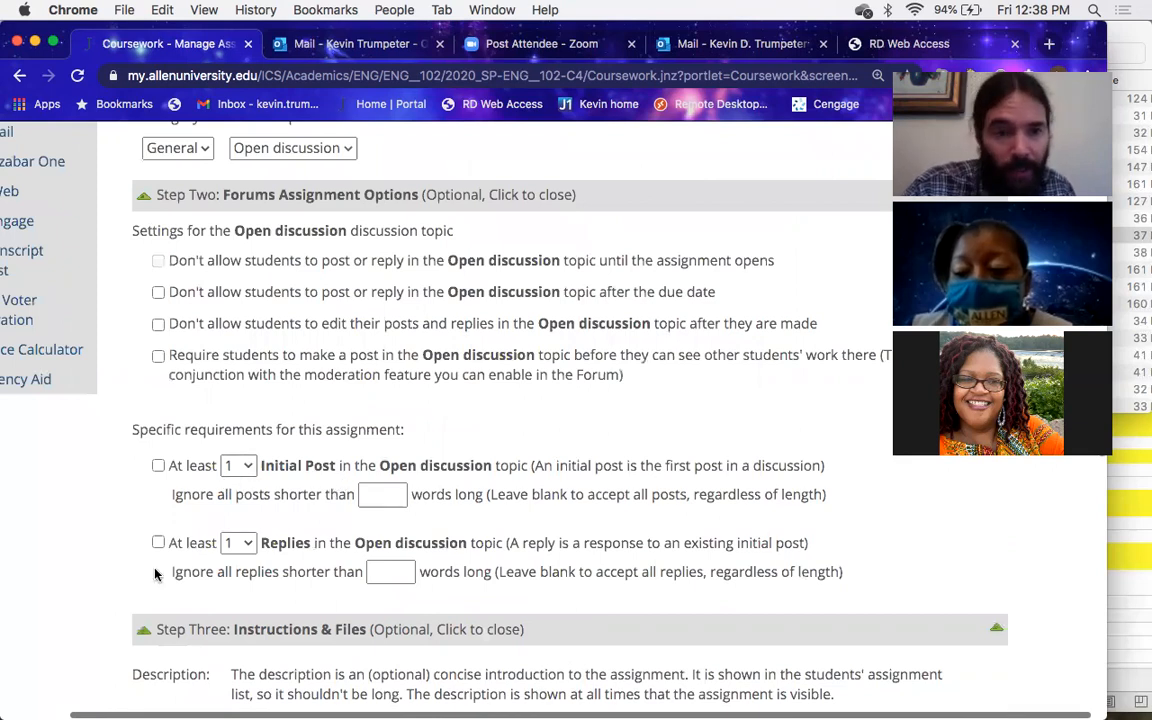
Step: Try a minimum length of 250 words for initial posts and clear the value again
{"action": "left_click", "coordinate": [380, 492]}
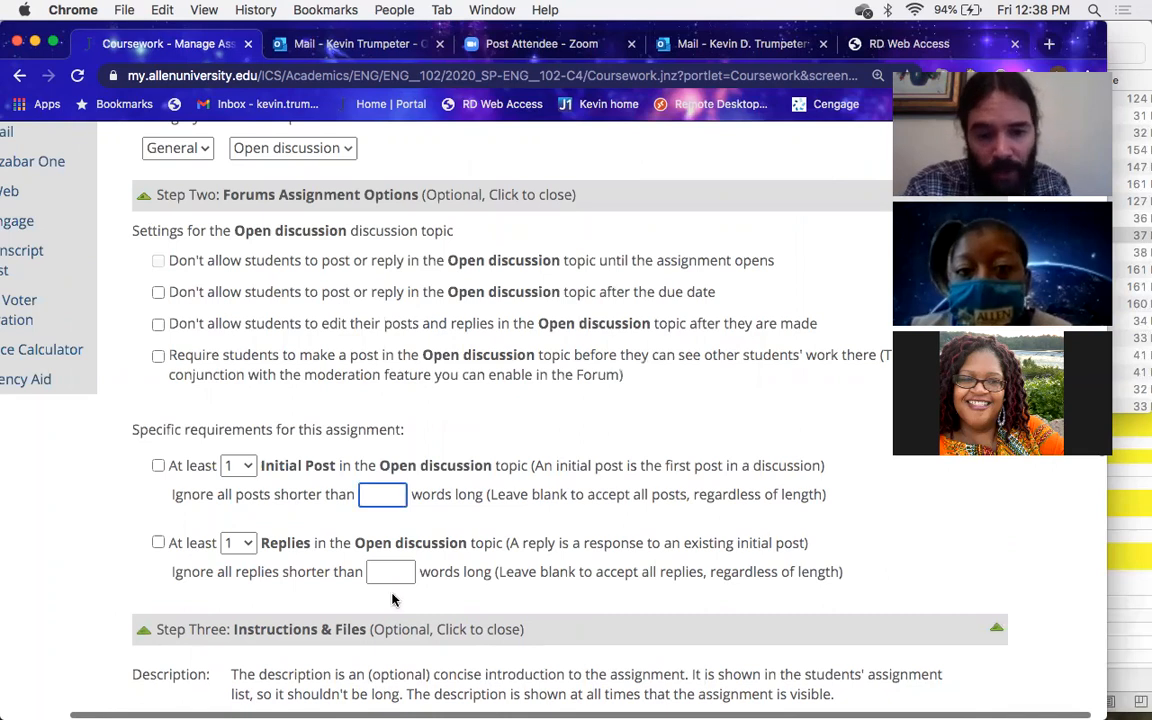
{"action": "type", "text": "250"}
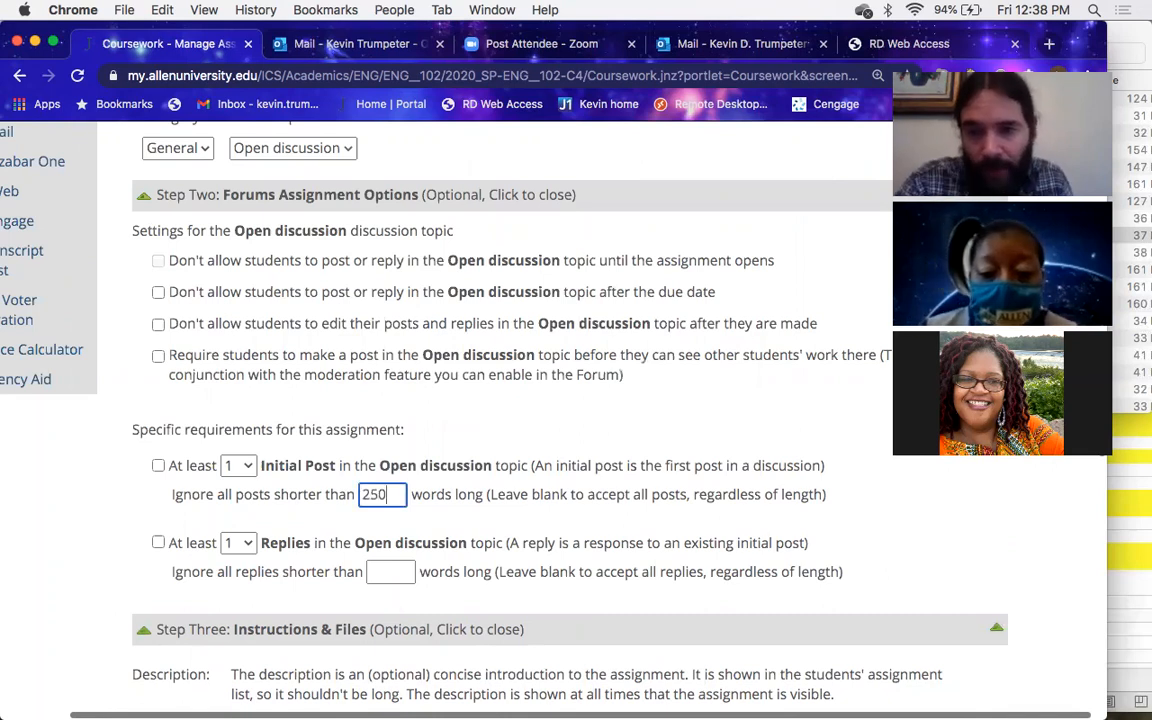
{"action": "key", "text": "BackSpace"}
{"action": "key", "text": "BackSpace"}
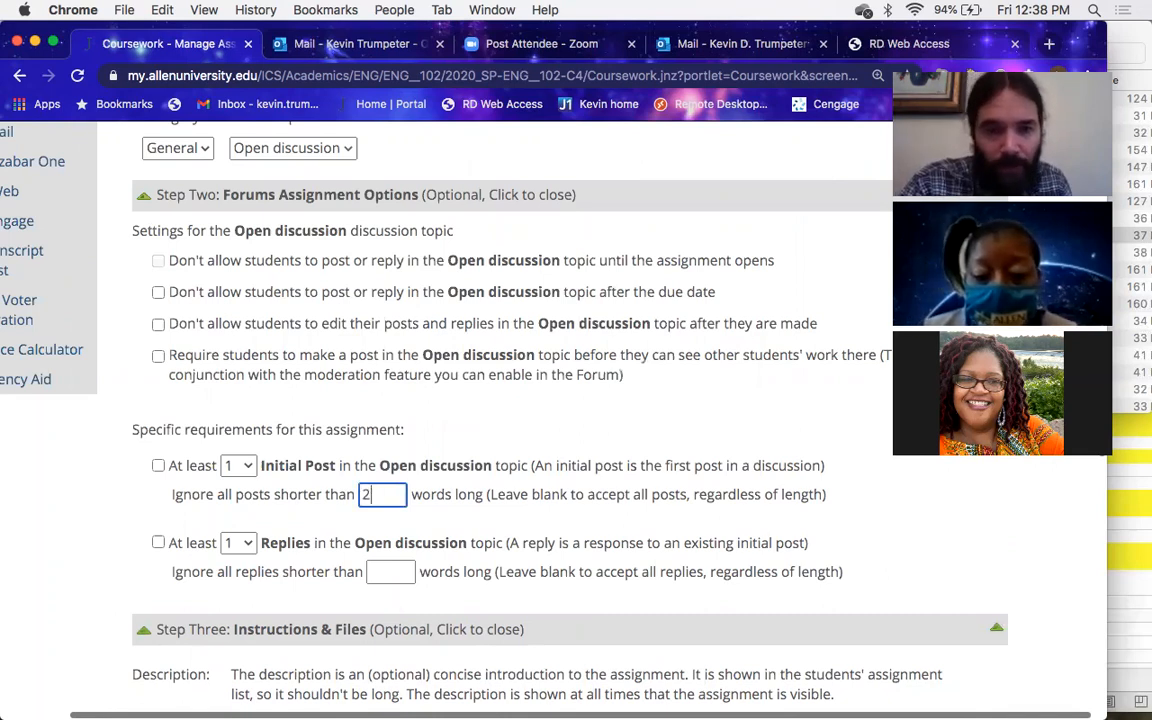
{"action": "key", "text": "BackSpace"}
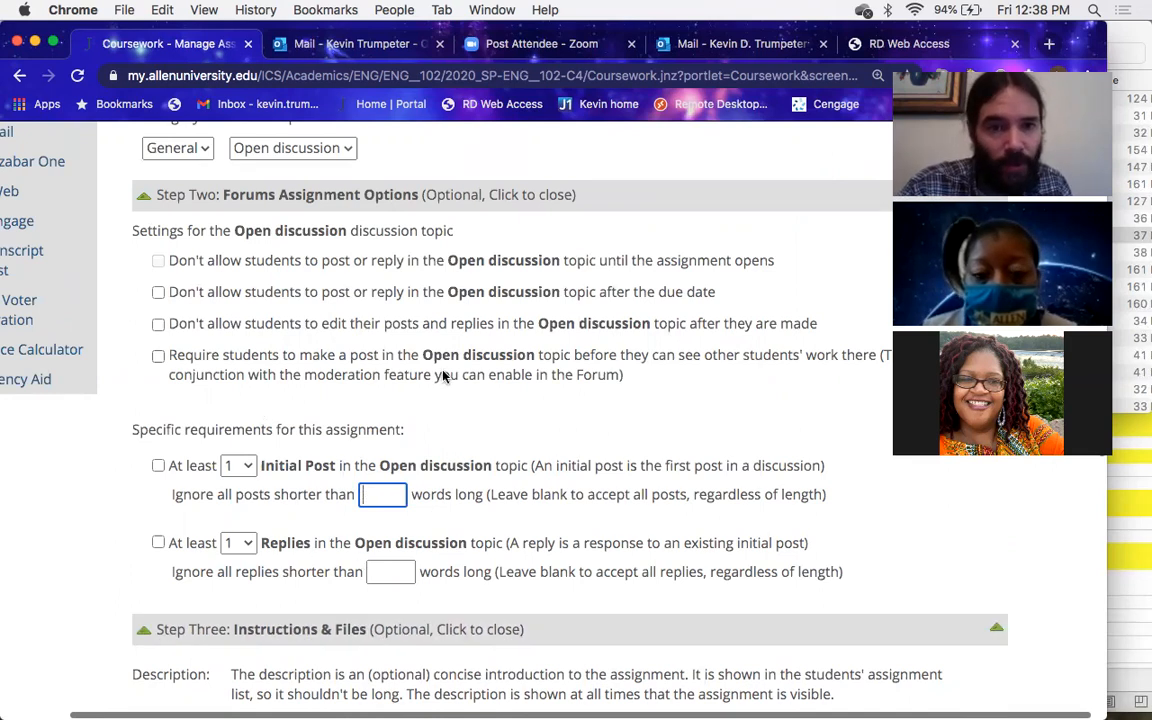
Step: Save the new Forum assignment with its description and instructions left blank
{"action": "scroll", "coordinate": [494, 473], "scroll_direction": "down", "scroll_amount": 1}
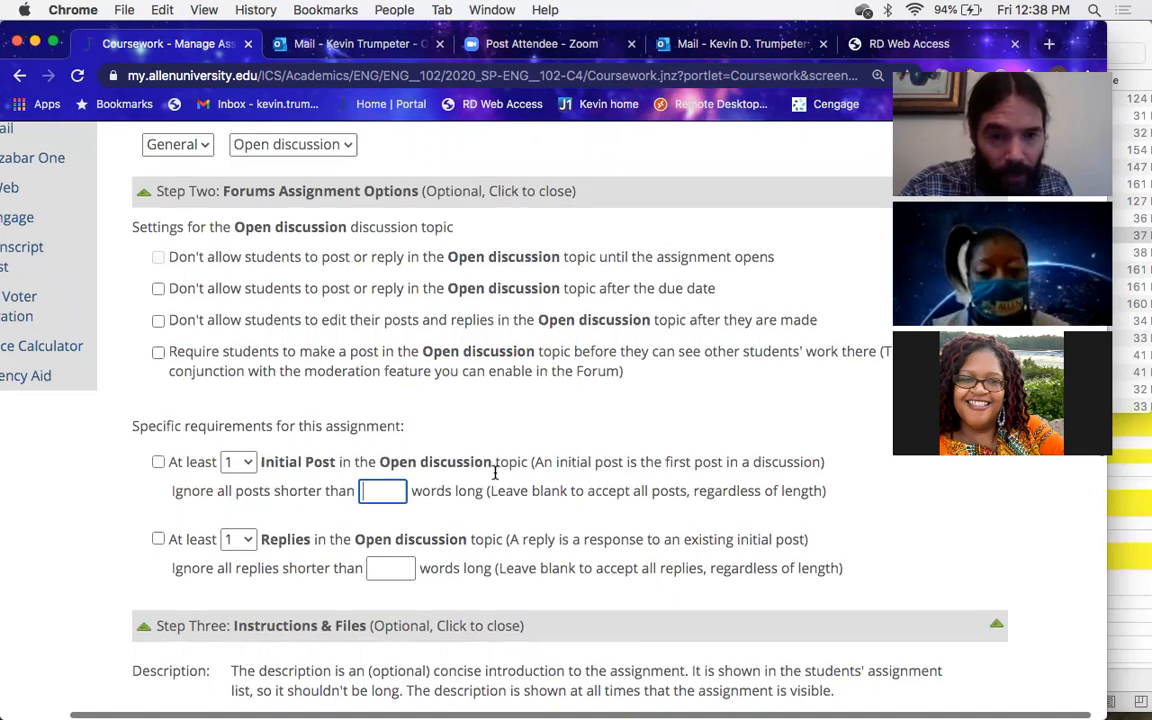
{"action": "scroll", "coordinate": [494, 473], "scroll_direction": "down", "scroll_amount": 5}
{"action": "scroll", "coordinate": [494, 477], "scroll_direction": "down", "scroll_amount": 10}
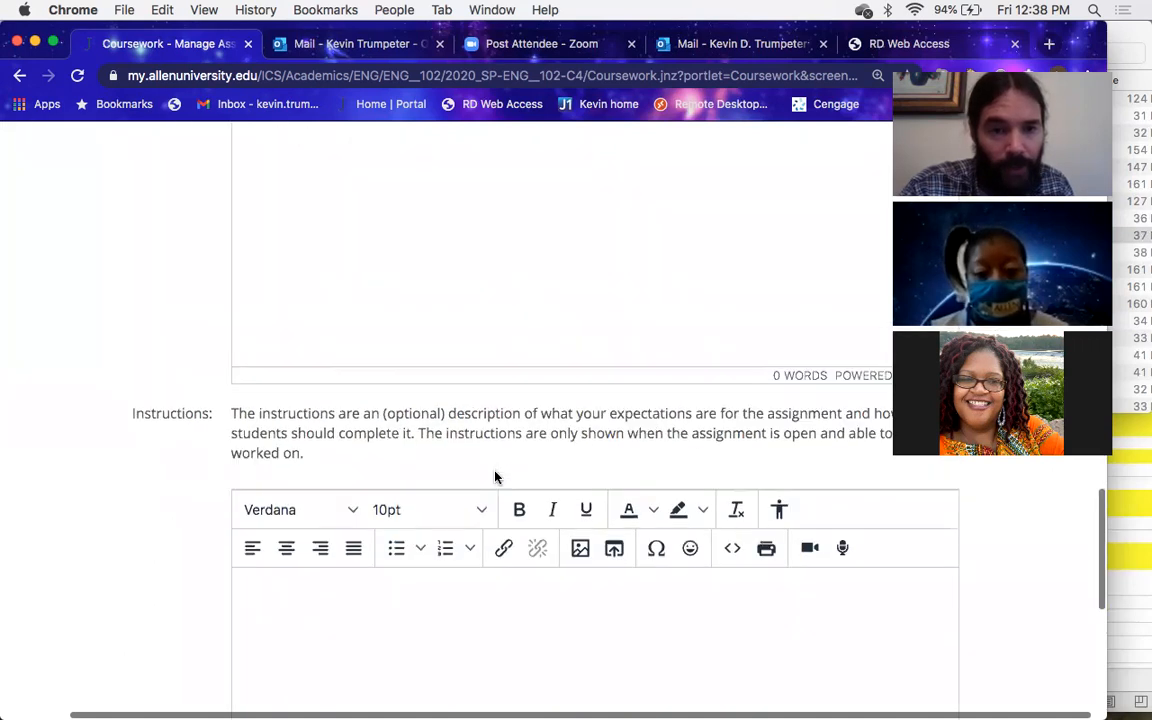
{"action": "scroll", "coordinate": [305, 560], "scroll_direction": "down", "scroll_amount": 8}
{"action": "left_click", "coordinate": [299, 566]}
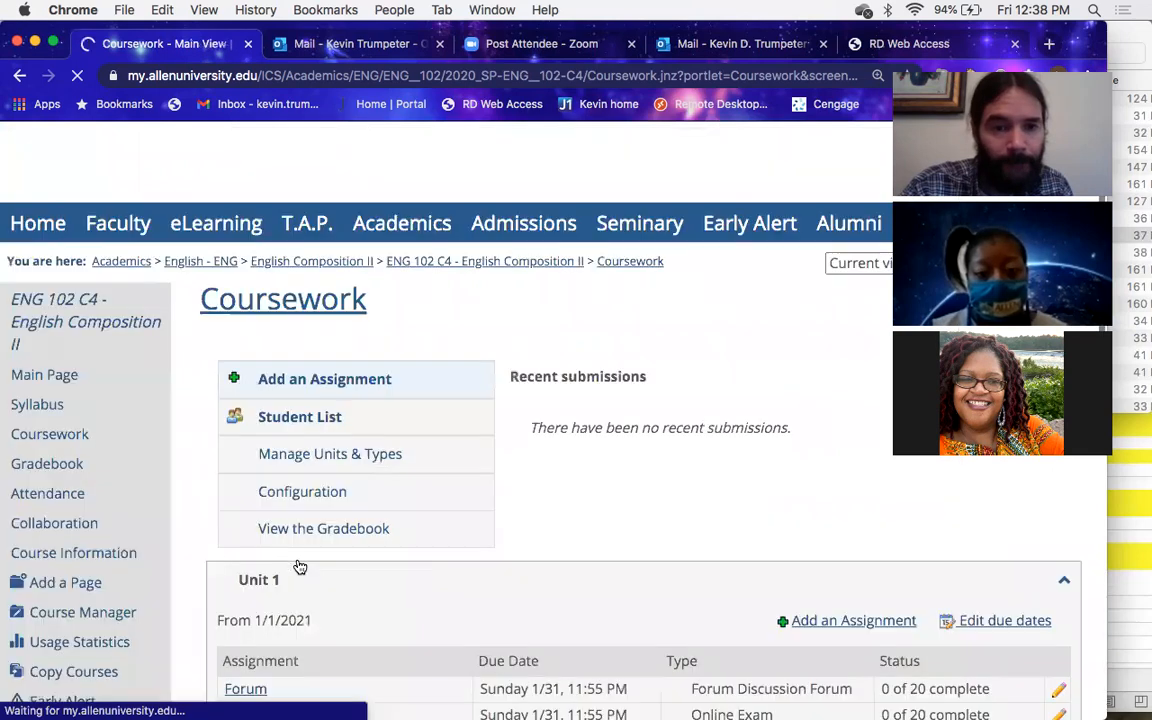
Step: Open the Forum assignment from Unit 1 and look through its student results list
{"action": "scroll", "coordinate": [462, 494], "scroll_direction": "down", "scroll_amount": 2}
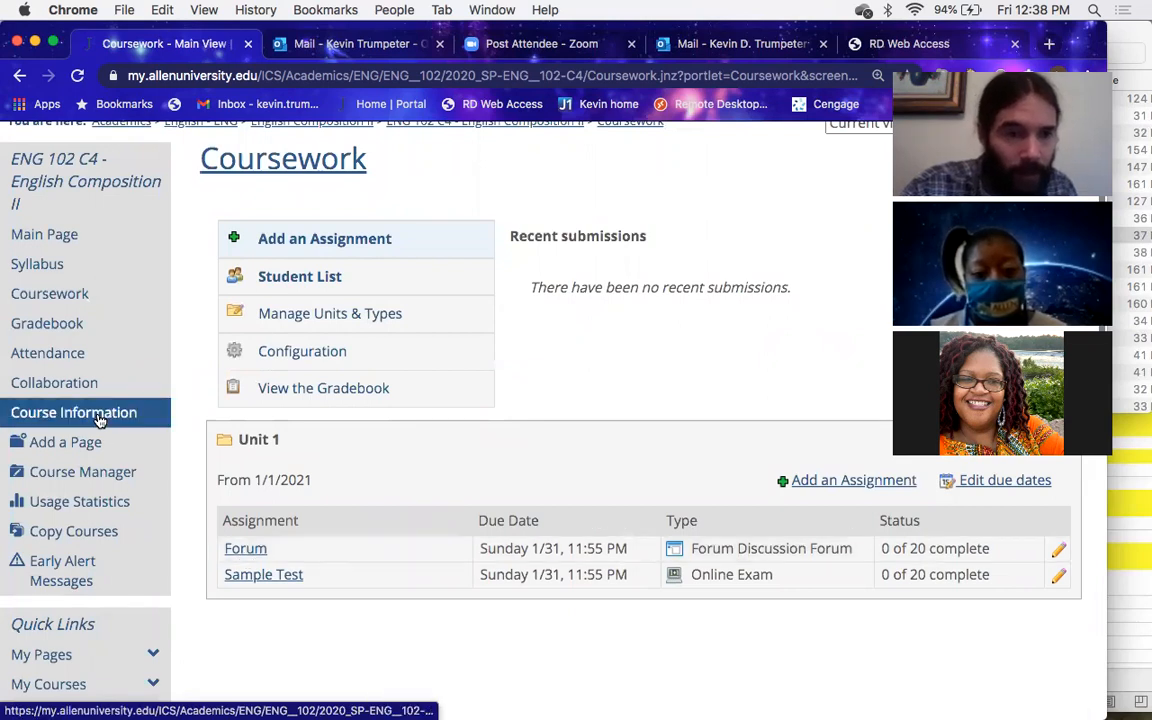
{"action": "left_click", "coordinate": [244, 550]}
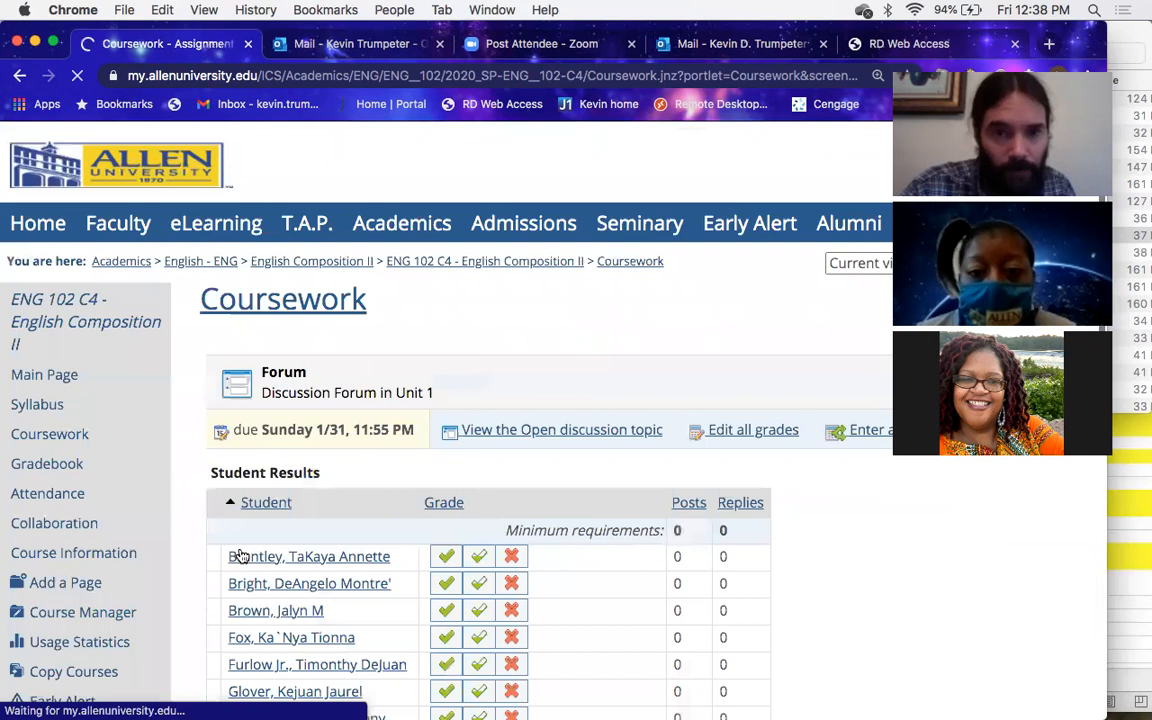
{"action": "scroll", "coordinate": [386, 484], "scroll_direction": "down", "scroll_amount": 3}
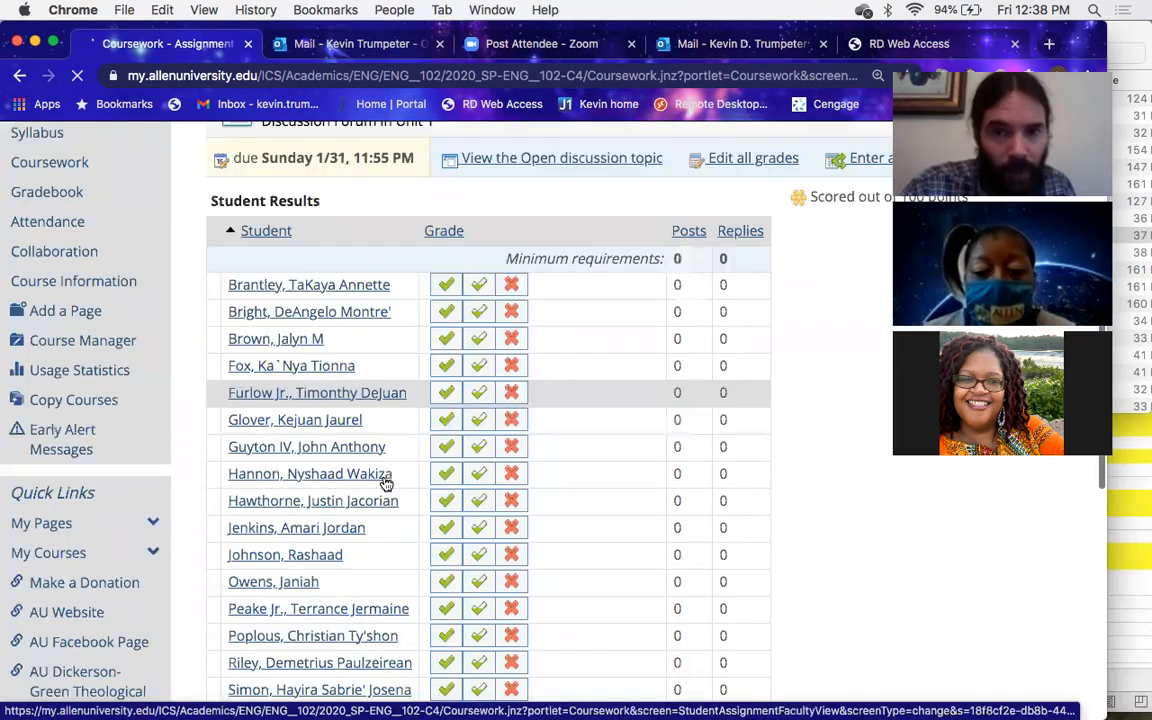
{"action": "scroll", "coordinate": [548, 365], "scroll_direction": "up", "scroll_amount": 5}
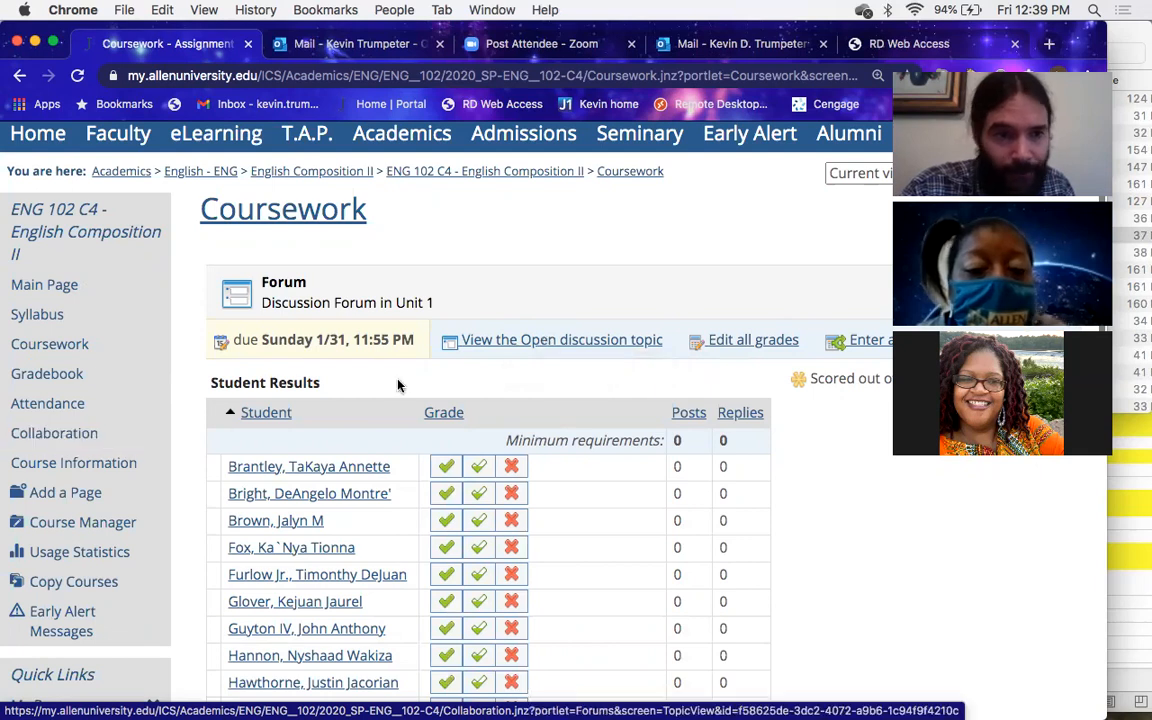
Step: Go to the course's Collaboration forums and examine the Open discussion topic with its linked assignment
{"action": "left_click", "coordinate": [137, 432]}
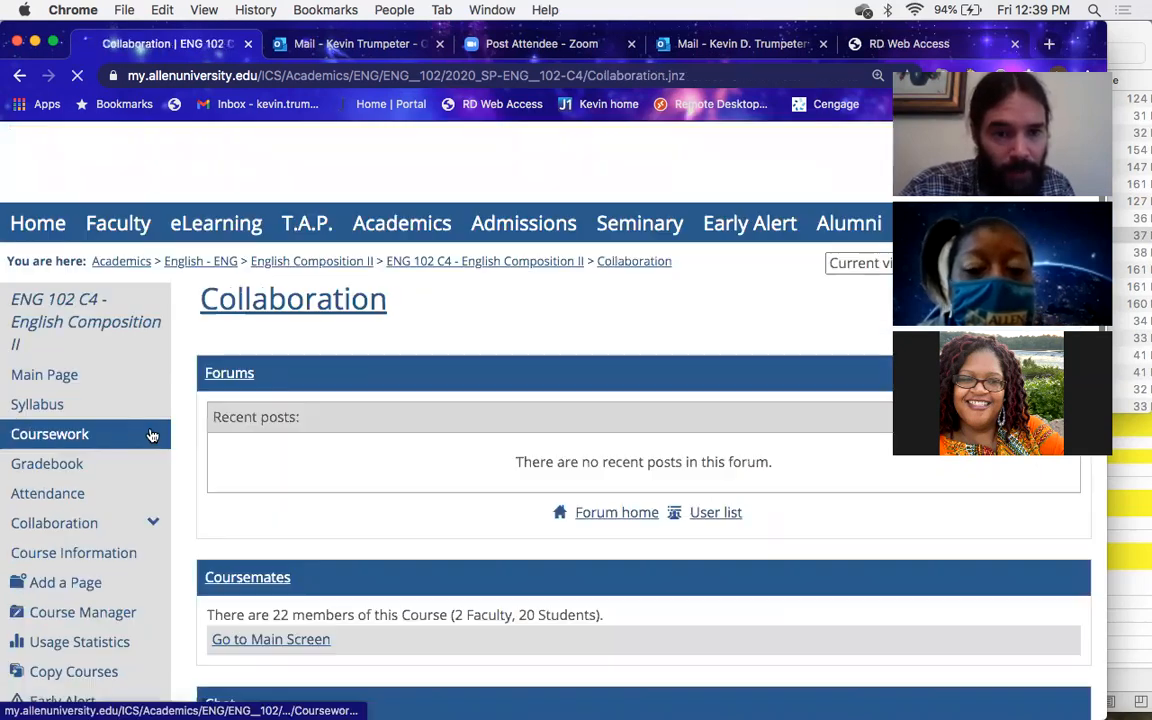
{"action": "left_click", "coordinate": [229, 376]}
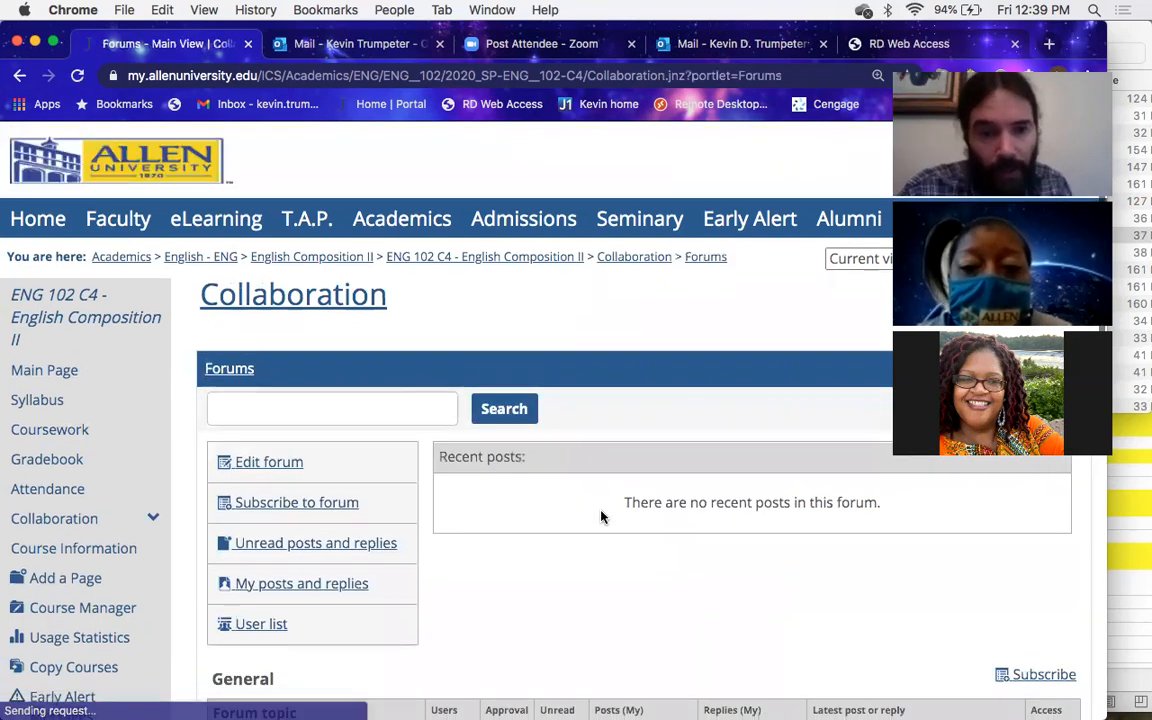
{"action": "scroll", "coordinate": [601, 517], "scroll_direction": "down", "scroll_amount": 3}
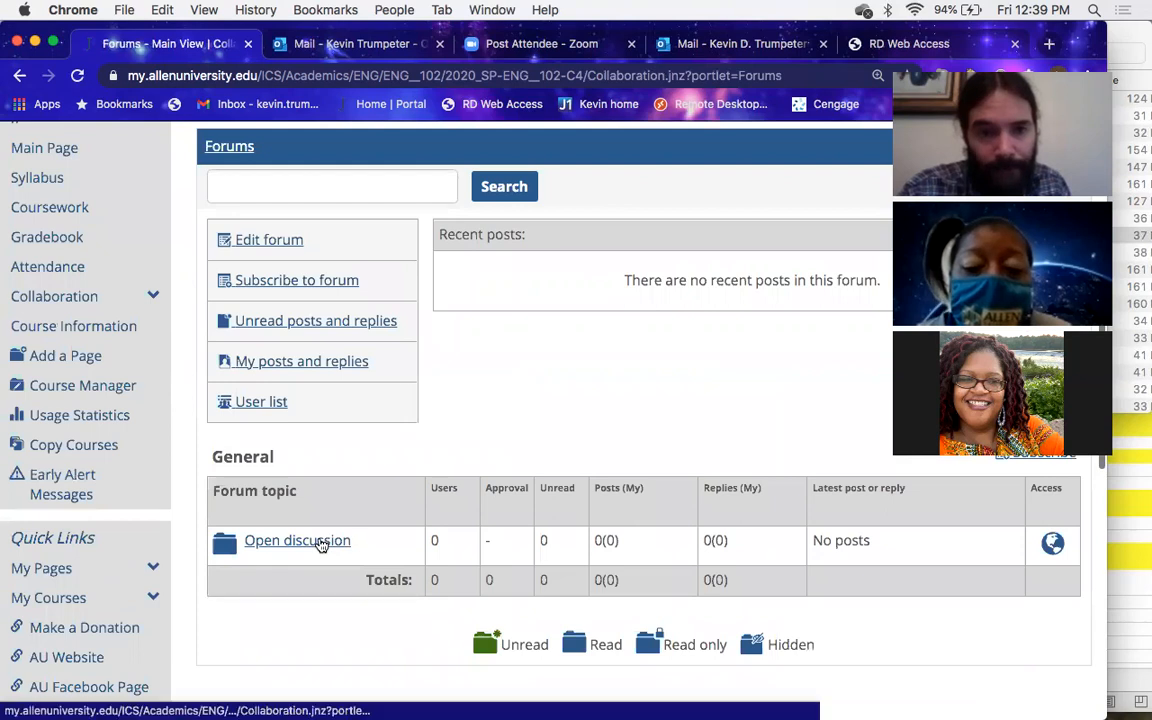
{"action": "left_click", "coordinate": [320, 543]}
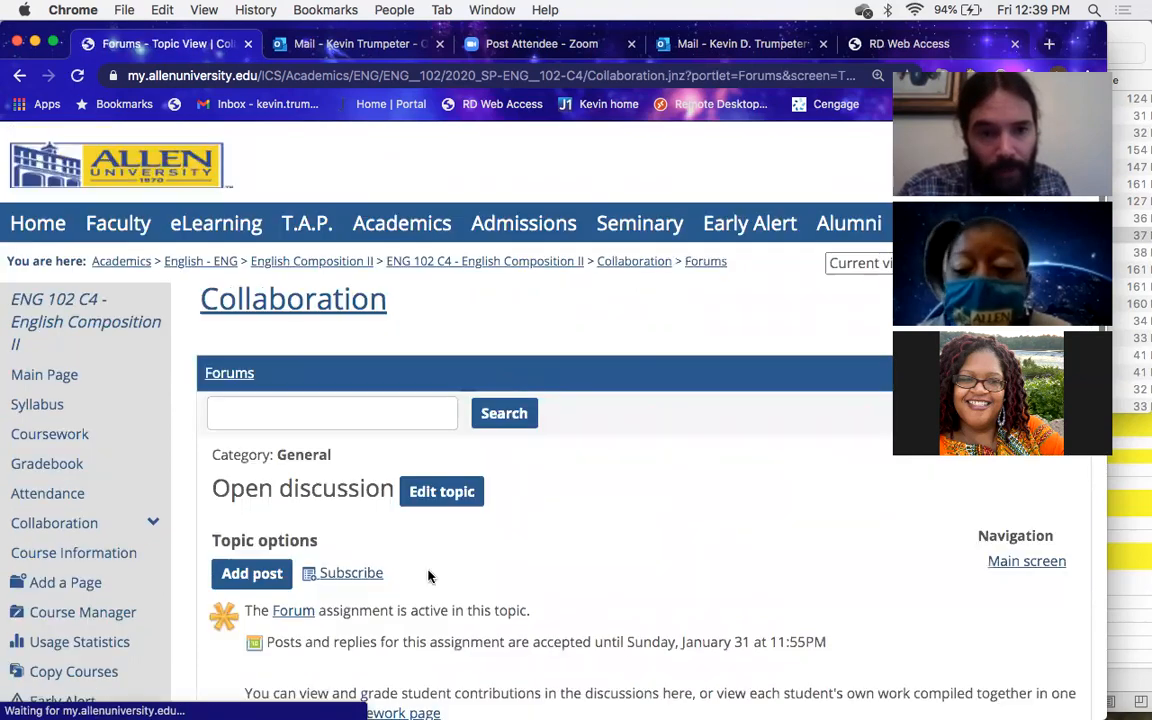
{"action": "scroll", "coordinate": [428, 576], "scroll_direction": "down", "scroll_amount": 5}
{"action": "scroll", "coordinate": [428, 576], "scroll_direction": "up", "scroll_amount": 3}
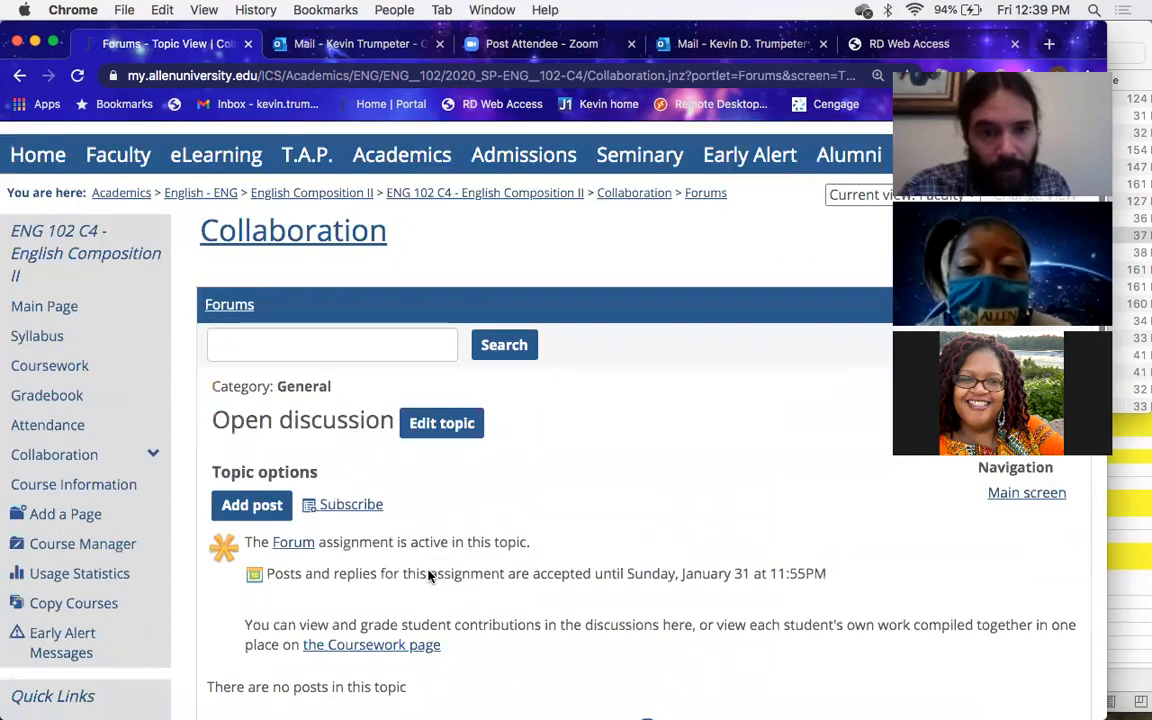
{"action": "scroll", "coordinate": [425, 575], "scroll_direction": "down", "scroll_amount": 1}
{"action": "scroll", "coordinate": [273, 509], "scroll_direction": "down", "scroll_amount": 1}
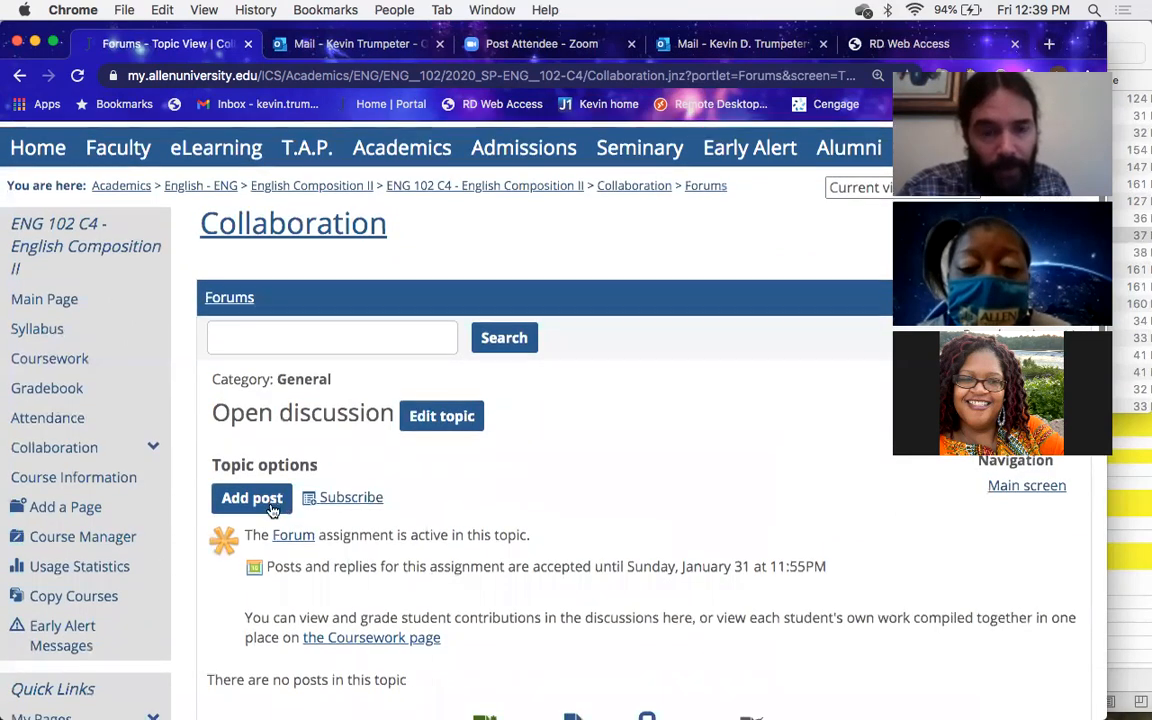
Step: Return to the Forums main page of the Collaboration section and open the forum for editing
{"action": "left_click", "coordinate": [230, 298]}
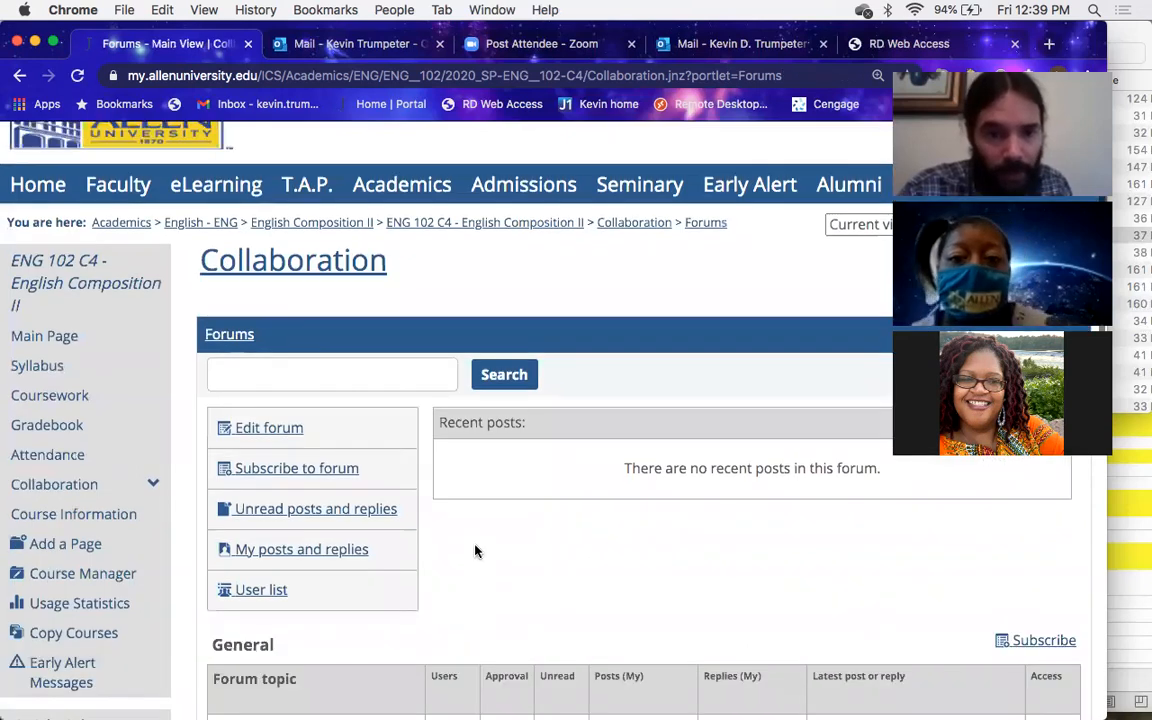
{"action": "scroll", "coordinate": [475, 551], "scroll_direction": "down", "scroll_amount": 5}
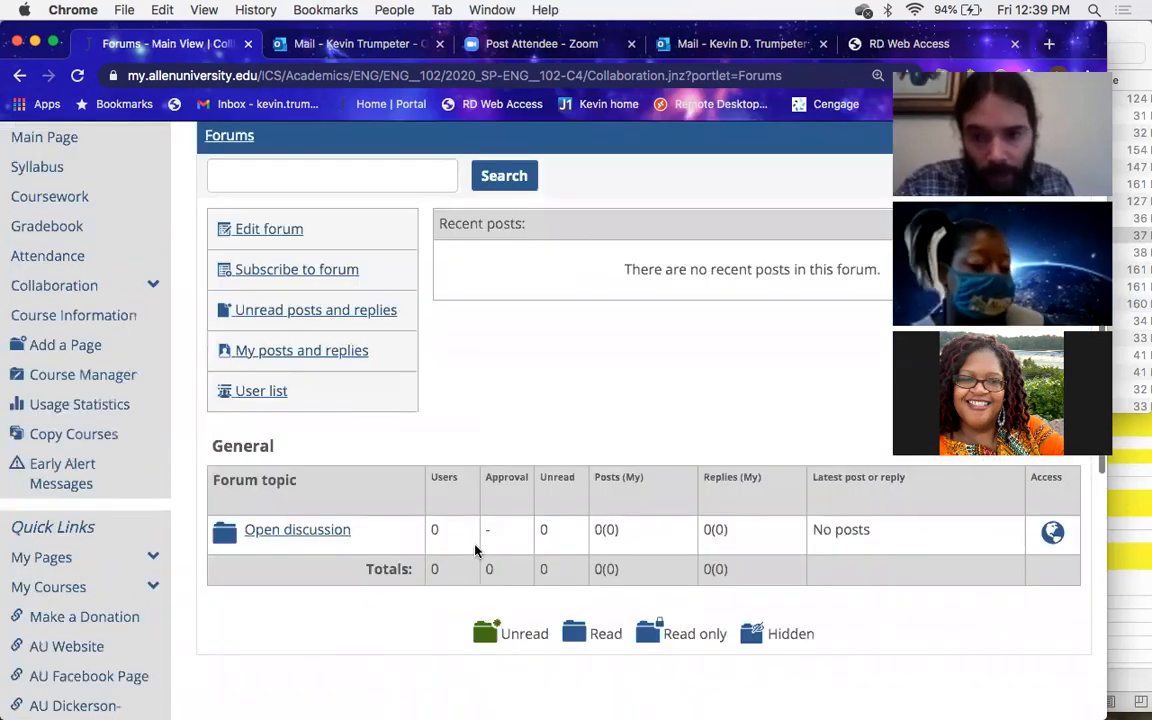
{"action": "scroll", "coordinate": [475, 549], "scroll_direction": "up", "scroll_amount": 2}
{"action": "scroll", "coordinate": [475, 549], "scroll_direction": "down", "scroll_amount": 1}
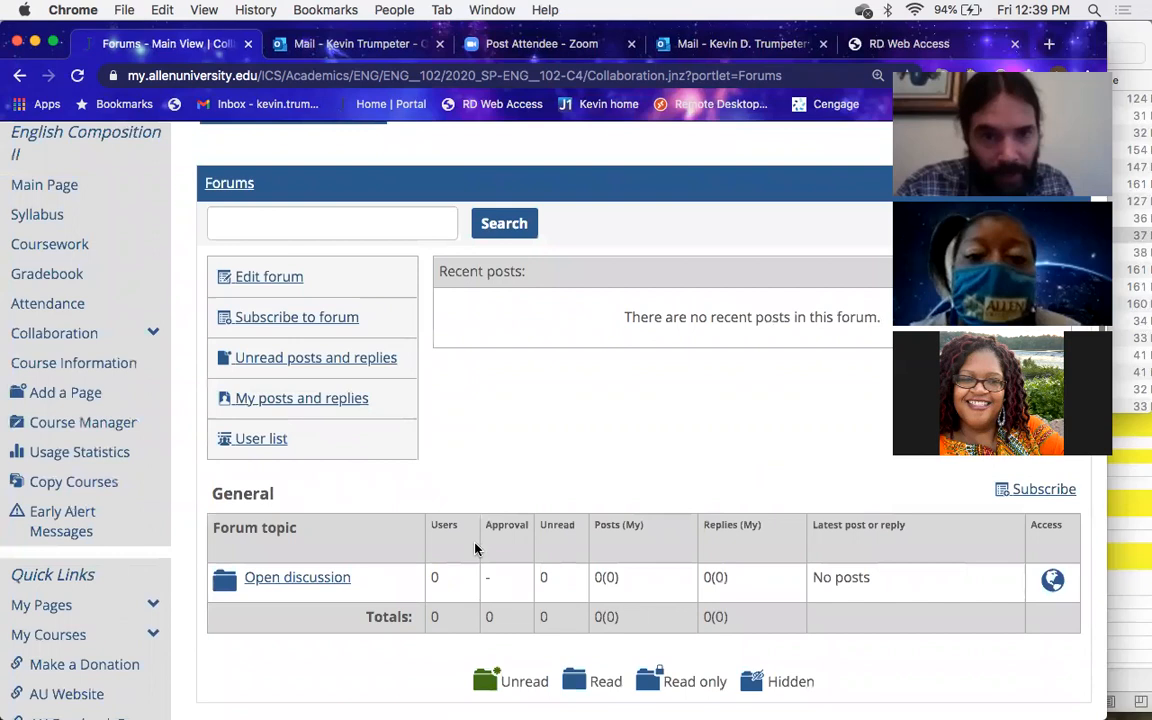
{"action": "left_click", "coordinate": [255, 277]}
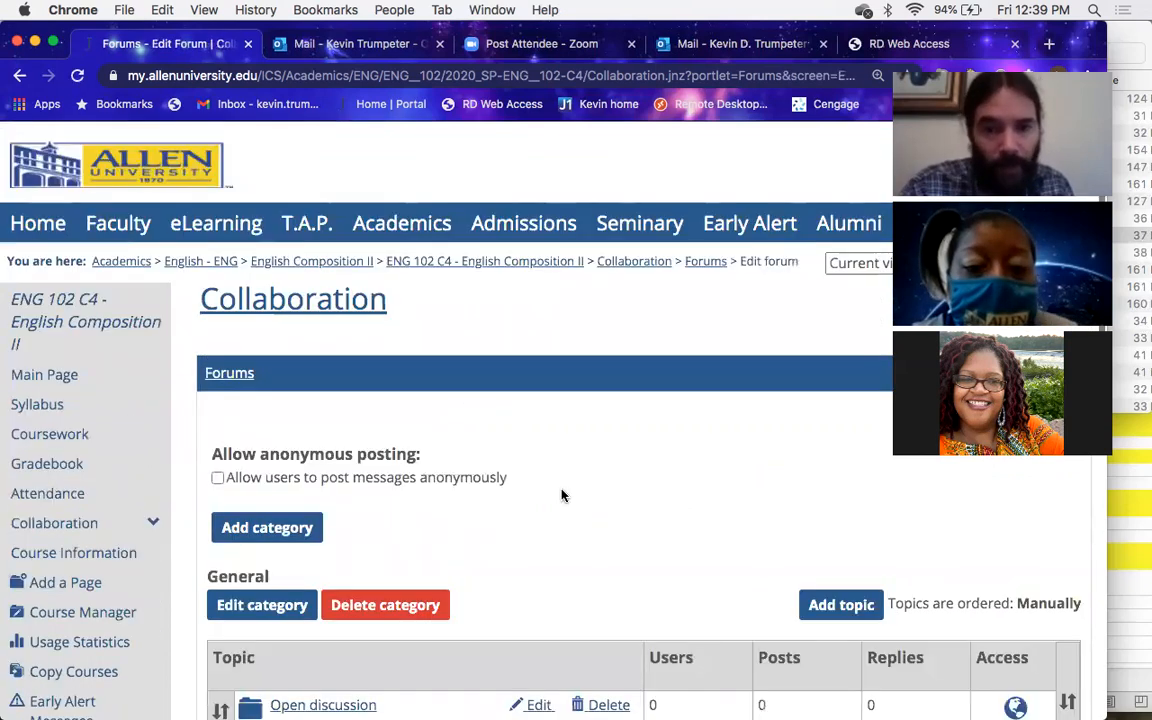
{"action": "scroll", "coordinate": [561, 495], "scroll_direction": "down", "scroll_amount": 3}
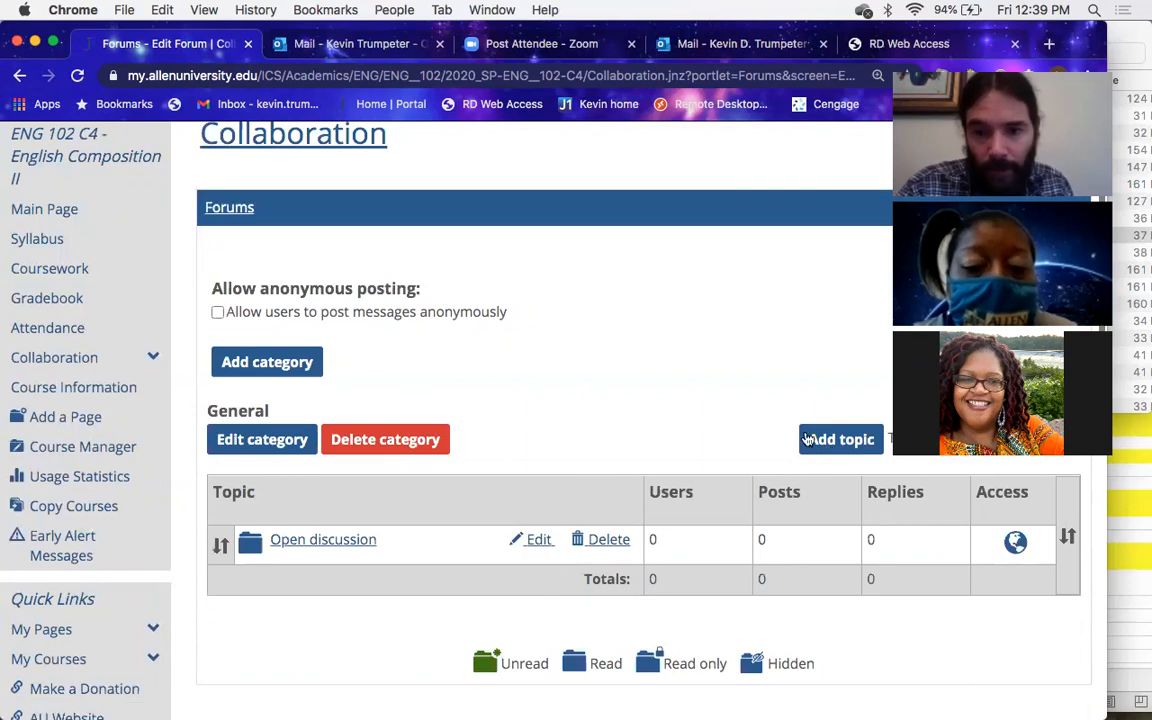
Step: Start a new topic in the General category named "Forum 1" with the description "Post your"
{"action": "left_click", "coordinate": [828, 442]}
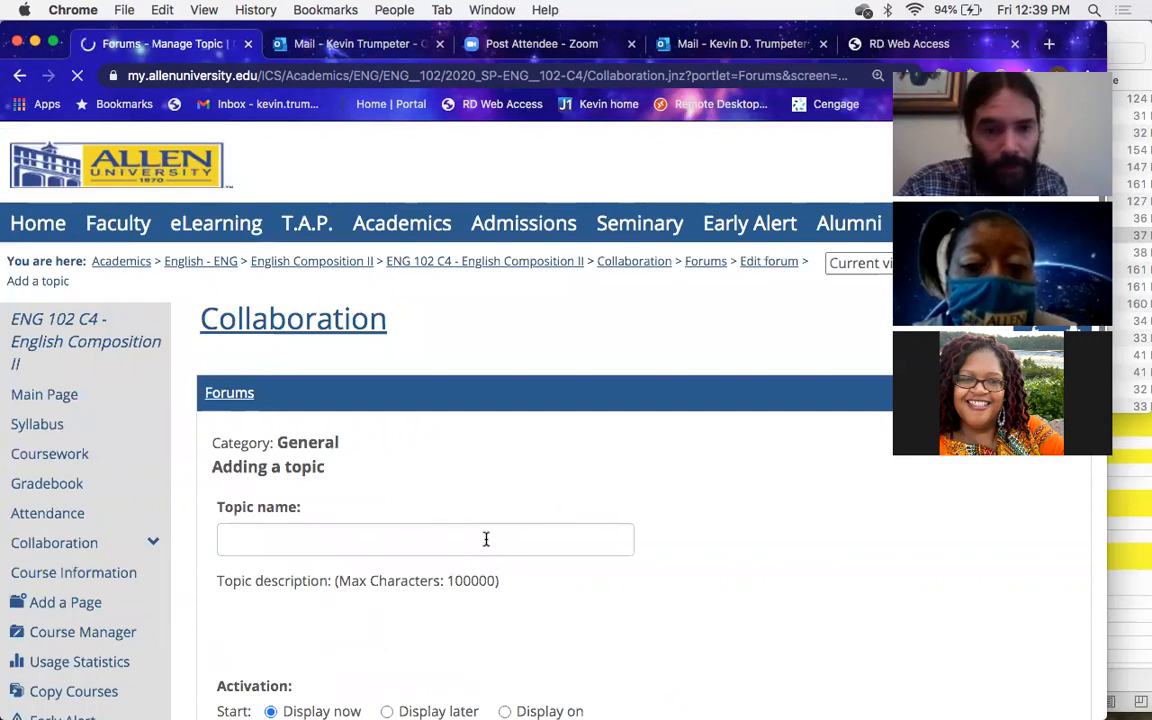
{"action": "left_click", "coordinate": [486, 539]}
{"action": "type", "text": "Fo"}
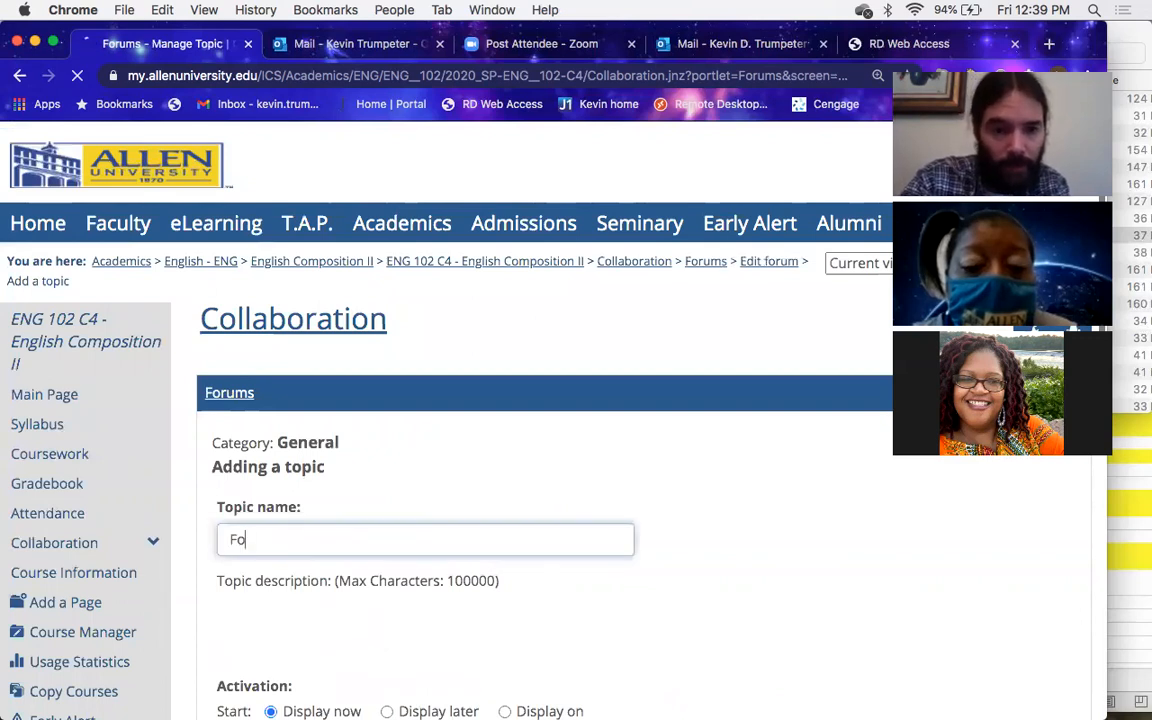
{"action": "type", "text": "rum 1"}
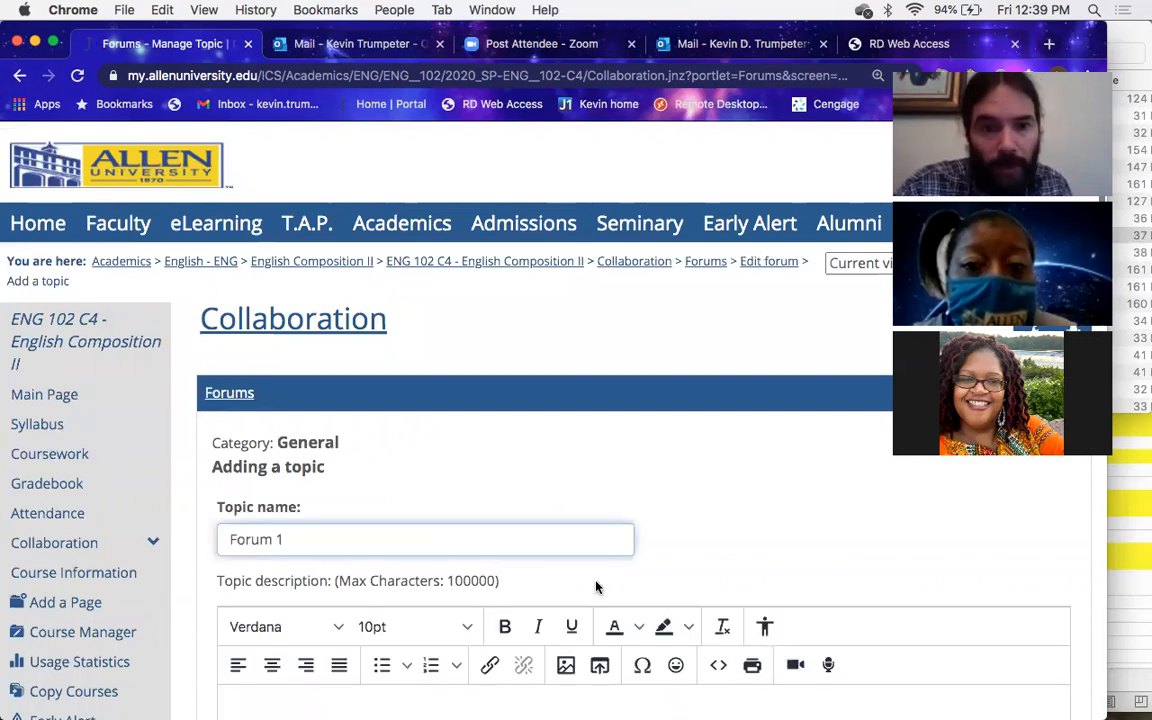
{"action": "scroll", "coordinate": [596, 587], "scroll_direction": "down", "scroll_amount": 3}
{"action": "scroll", "coordinate": [557, 529], "scroll_direction": "down", "scroll_amount": 2}
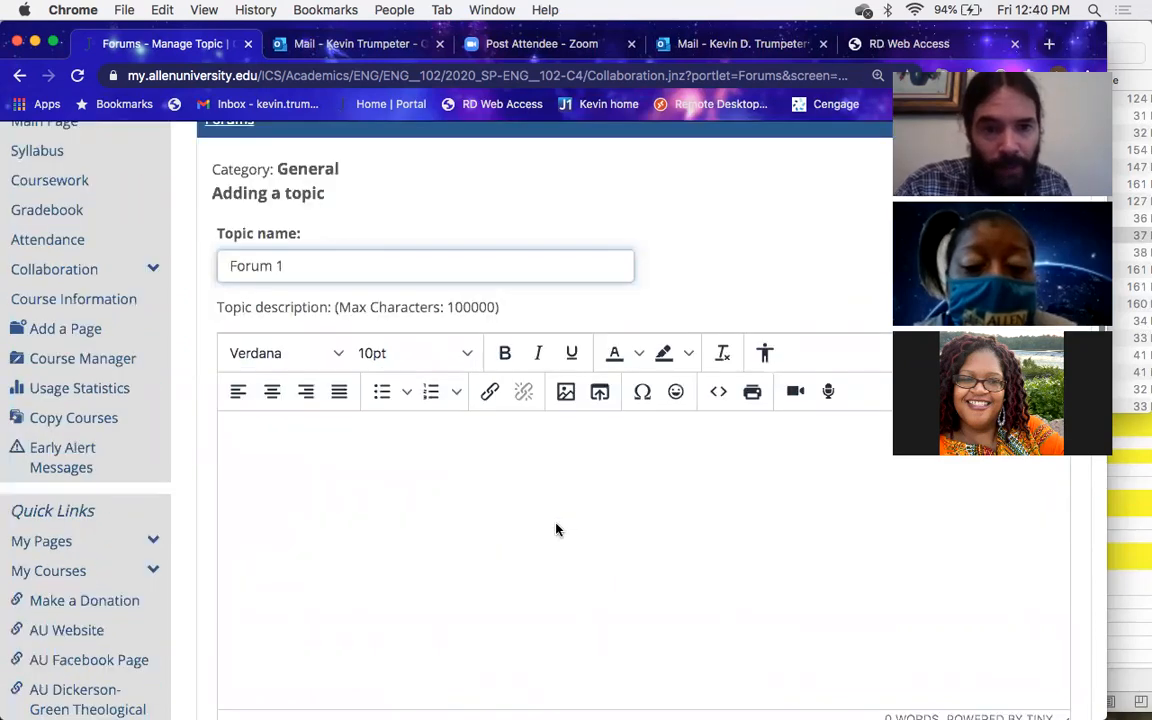
{"action": "left_click", "coordinate": [557, 529]}
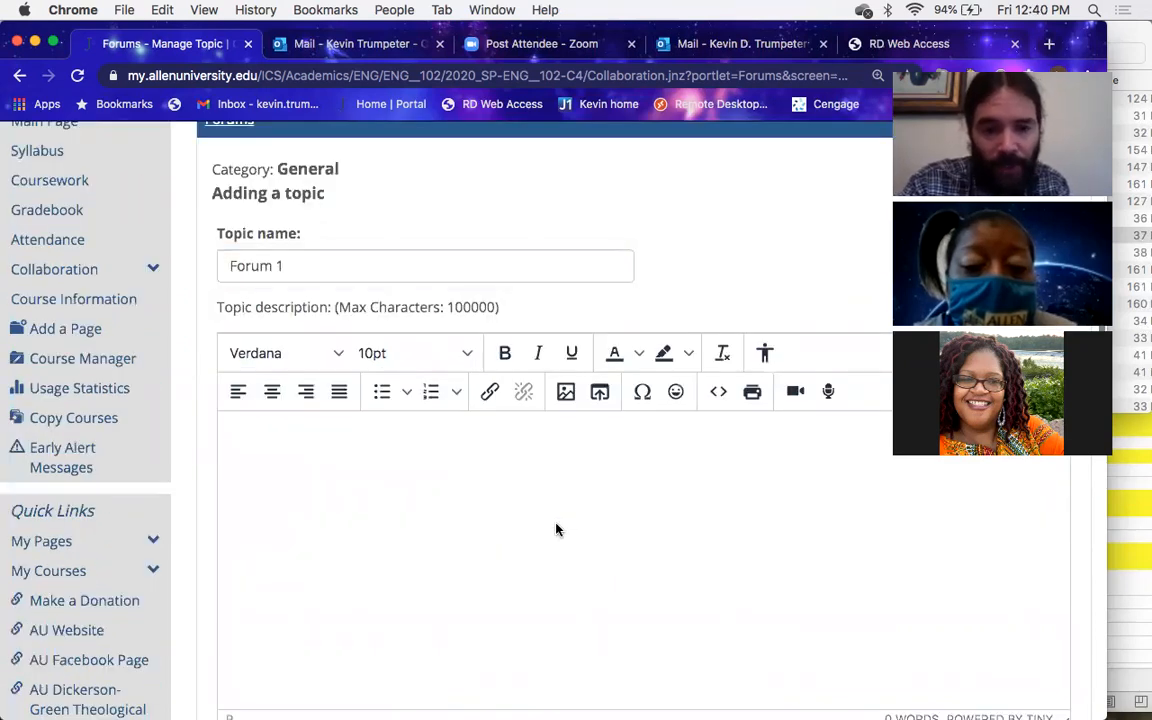
{"action": "type", "text": "Post "}
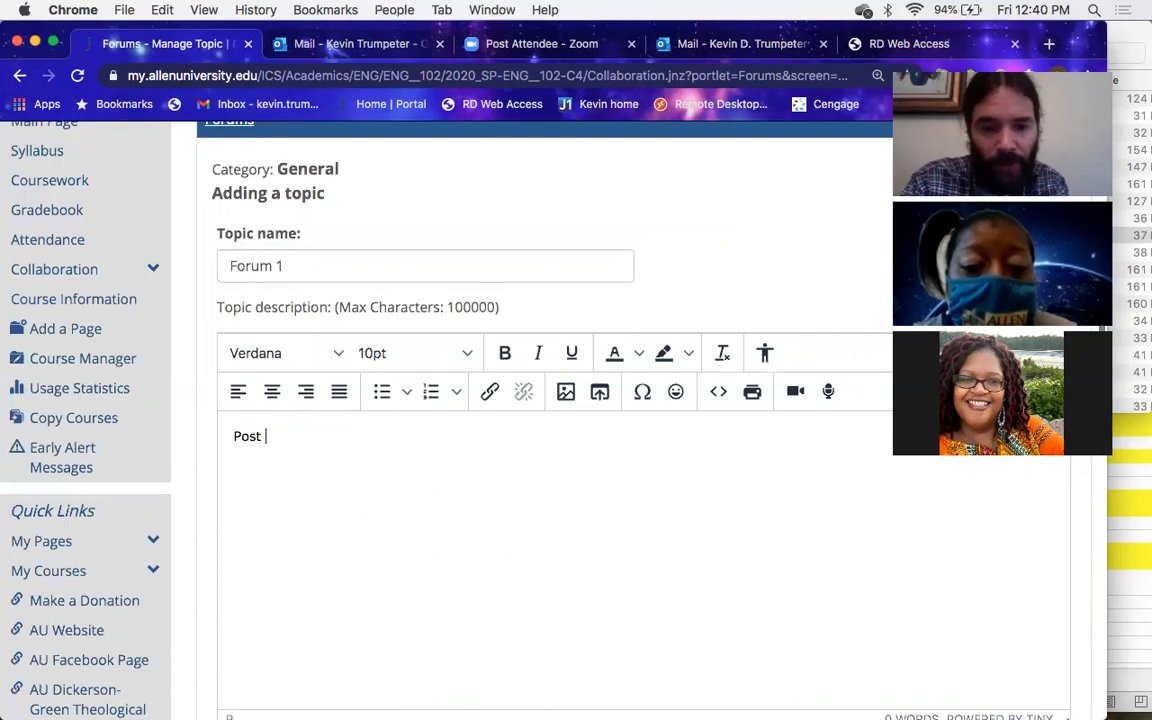
{"action": "type", "text": "your"}
Step: Set the new topic's restriction to Post-first, keep its other options at their defaults, and save the topic
{"action": "scroll", "coordinate": [540, 420], "scroll_direction": "down", "scroll_amount": 2}
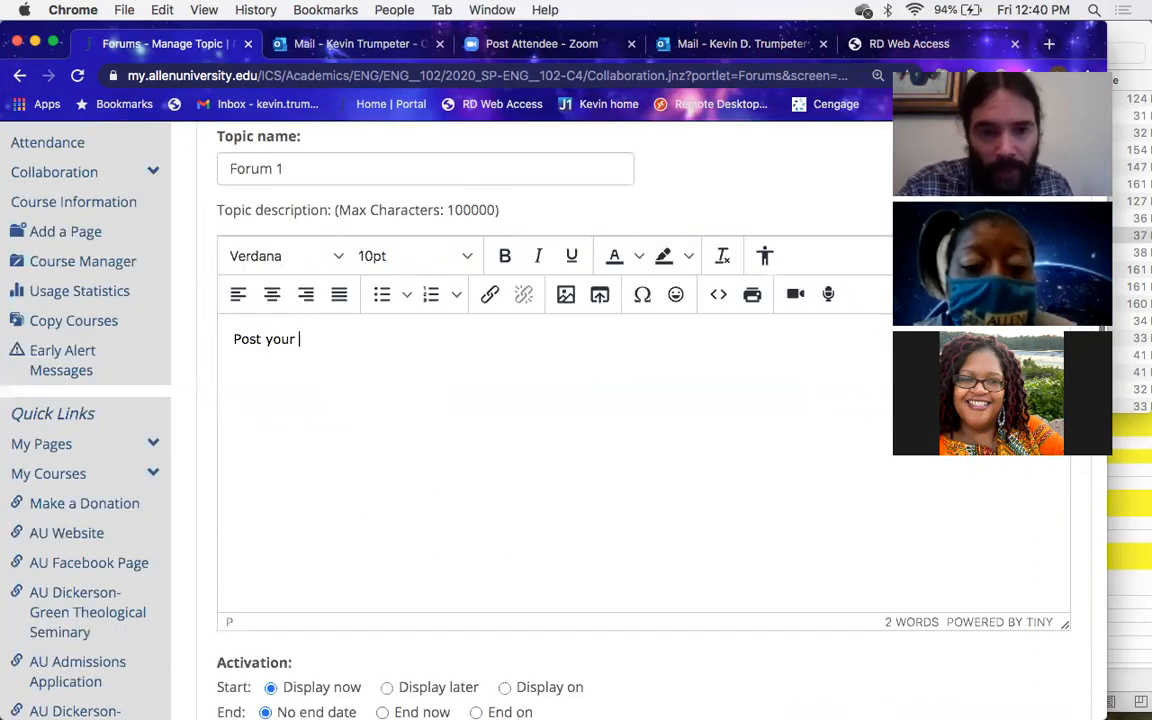
{"action": "scroll", "coordinate": [540, 420], "scroll_direction": "down", "scroll_amount": 3}
{"action": "scroll", "coordinate": [556, 530], "scroll_direction": "down", "scroll_amount": 4}
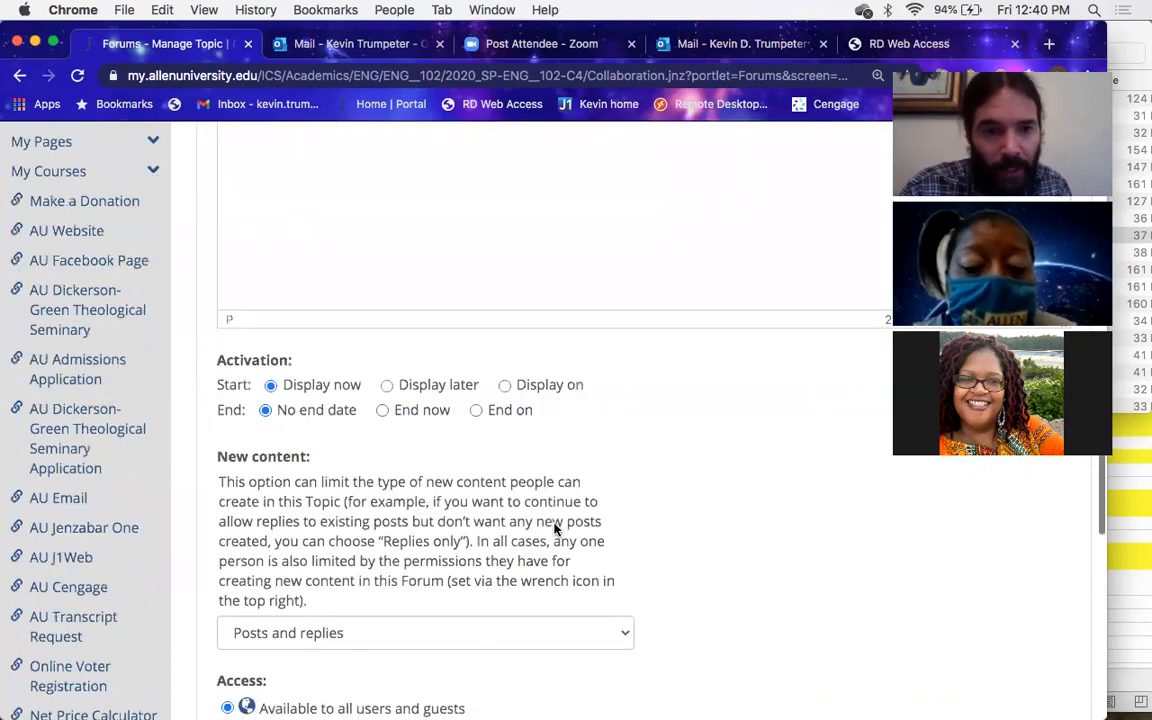
{"action": "scroll", "coordinate": [556, 530], "scroll_direction": "down", "scroll_amount": 5}
{"action": "scroll", "coordinate": [556, 530], "scroll_direction": "down", "scroll_amount": 2}
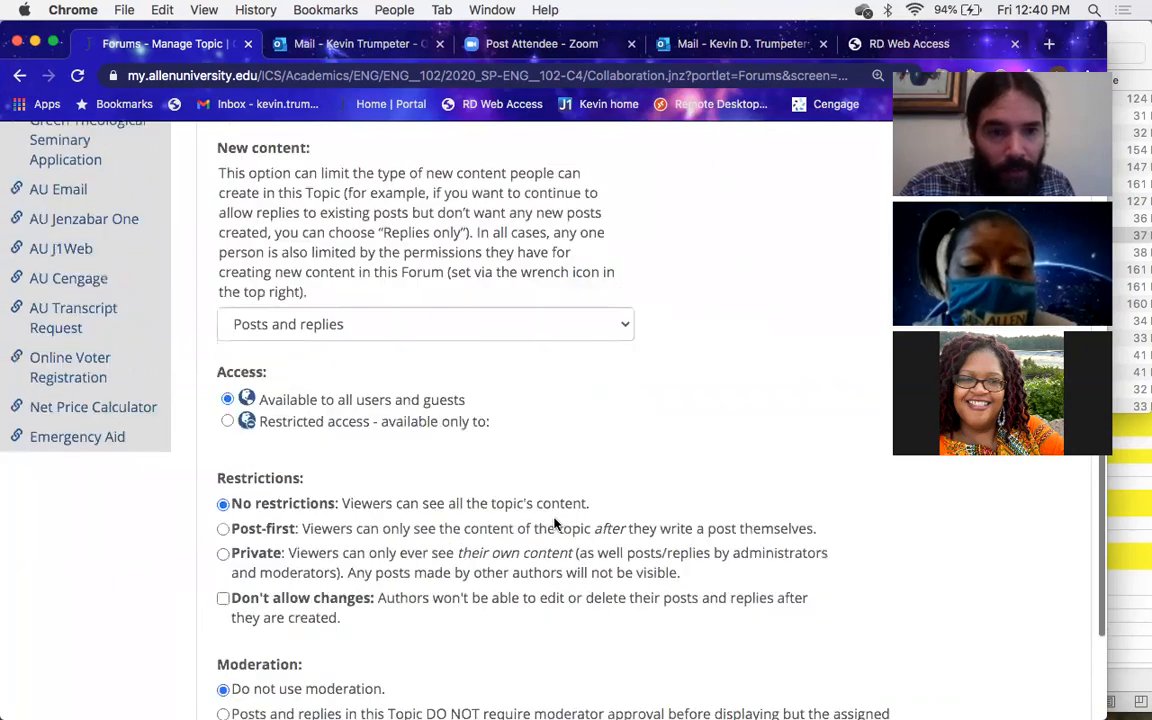
{"action": "scroll", "coordinate": [418, 497], "scroll_direction": "down", "scroll_amount": 2}
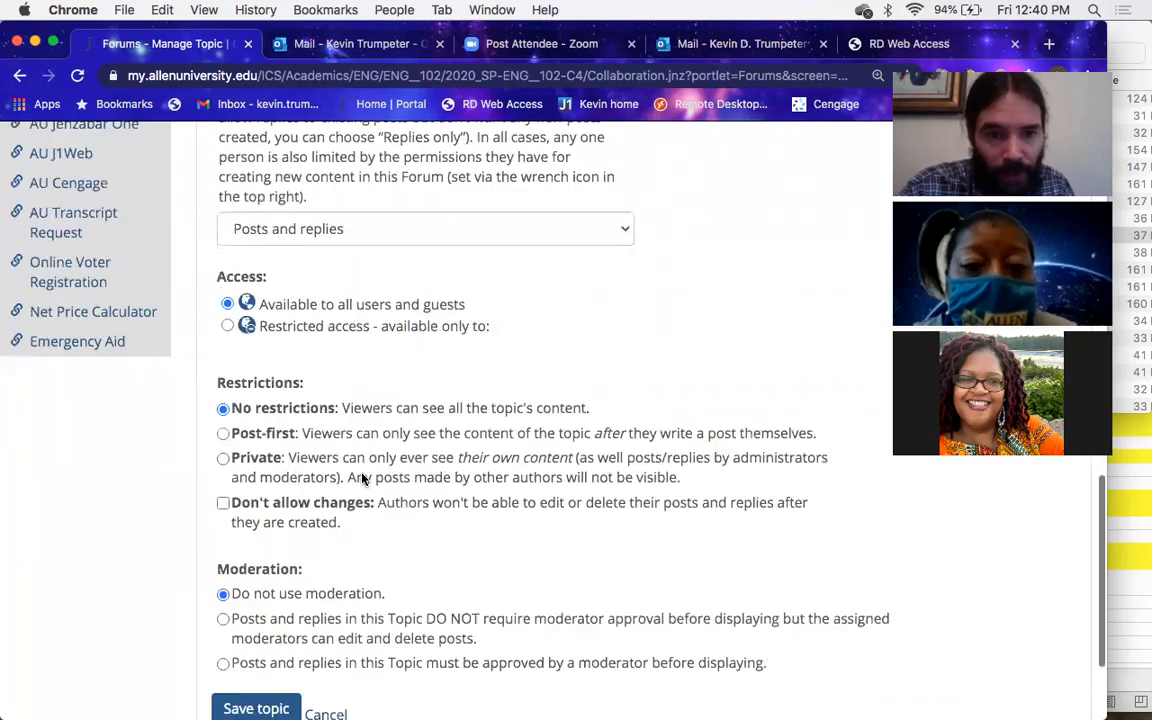
{"action": "left_click", "coordinate": [223, 435]}
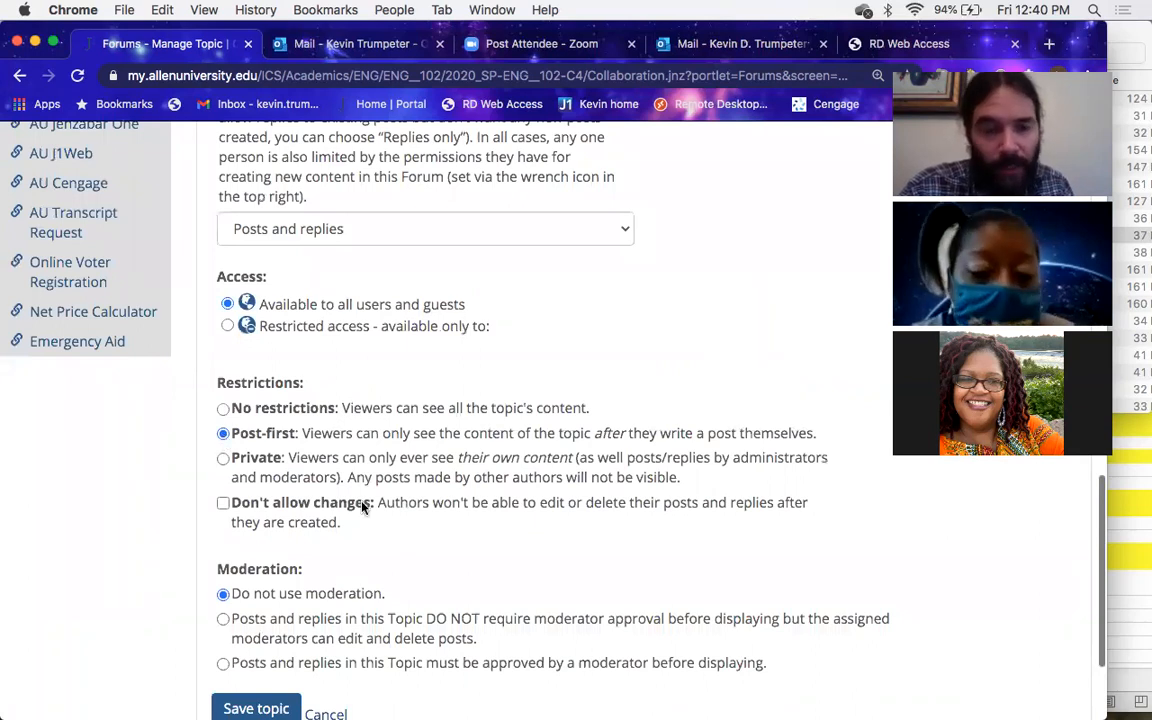
{"action": "scroll", "coordinate": [372, 517], "scroll_direction": "down", "scroll_amount": 3}
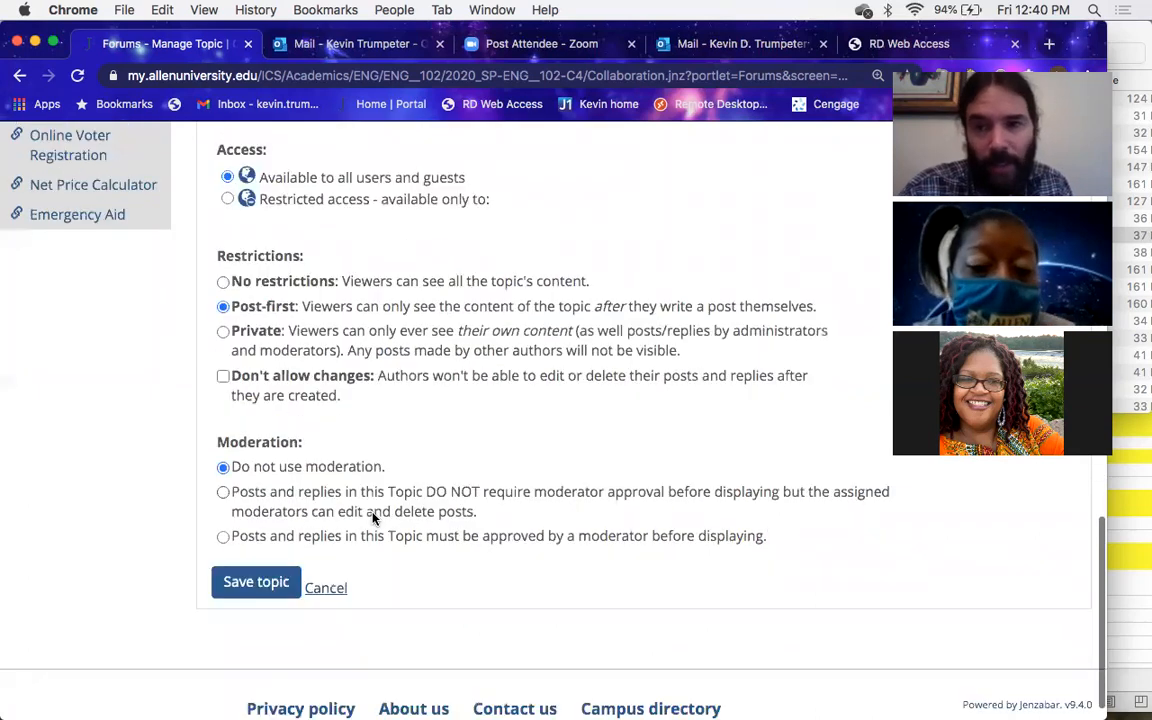
{"action": "left_click", "coordinate": [255, 591]}
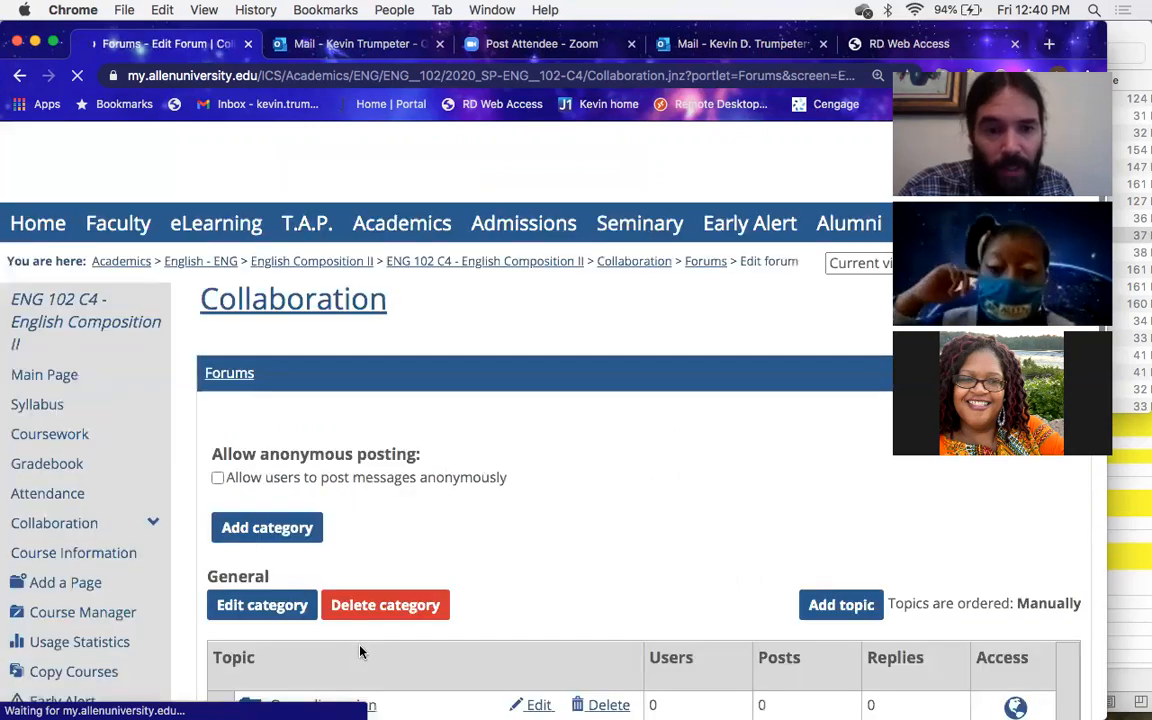
{"action": "scroll", "coordinate": [361, 651], "scroll_direction": "down", "scroll_amount": 3}
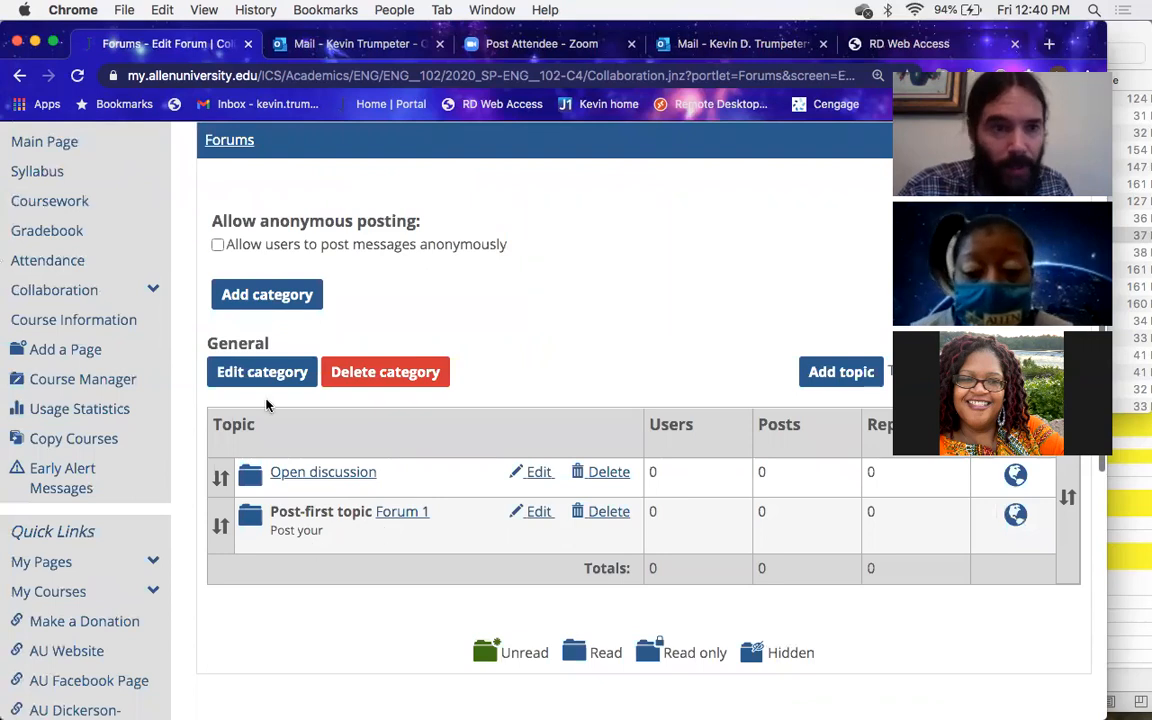
{"action": "scroll", "coordinate": [200, 440], "scroll_direction": "up", "scroll_amount": 1}
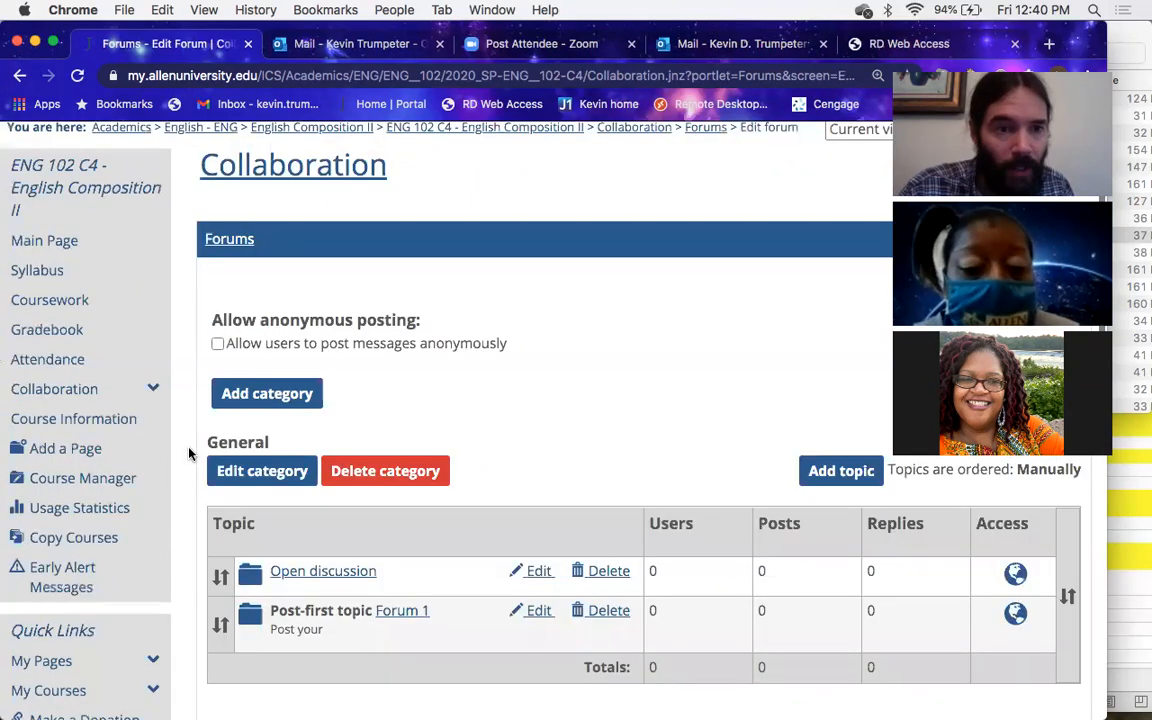
Step: Go to the course's Coursework and open the Forum assignment in Unit 1 for editing
{"action": "left_click", "coordinate": [70, 305]}
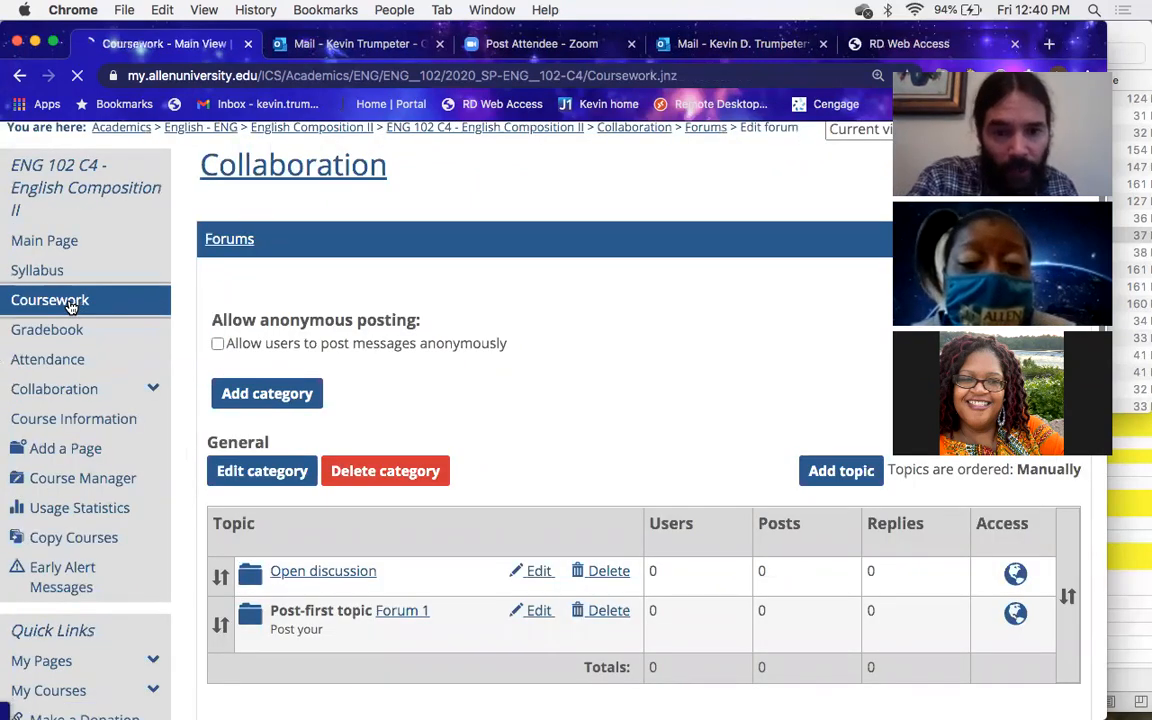
{"action": "scroll", "coordinate": [518, 592], "scroll_direction": "down", "scroll_amount": 5}
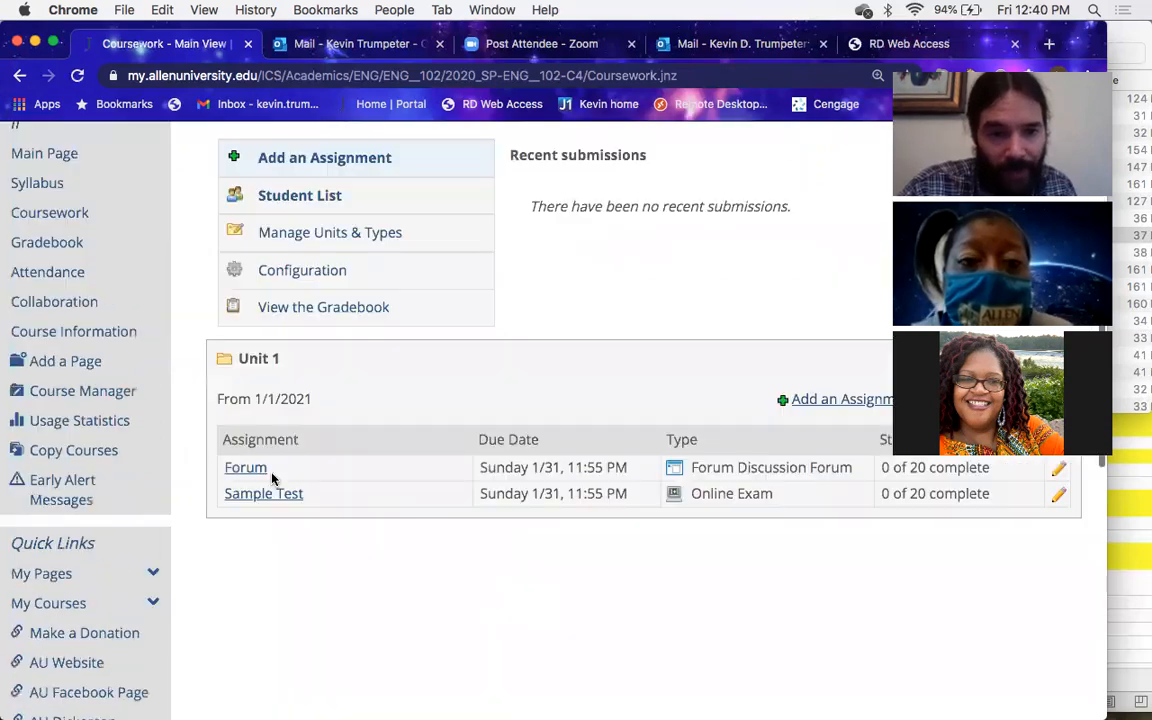
{"action": "left_click", "coordinate": [245, 468]}
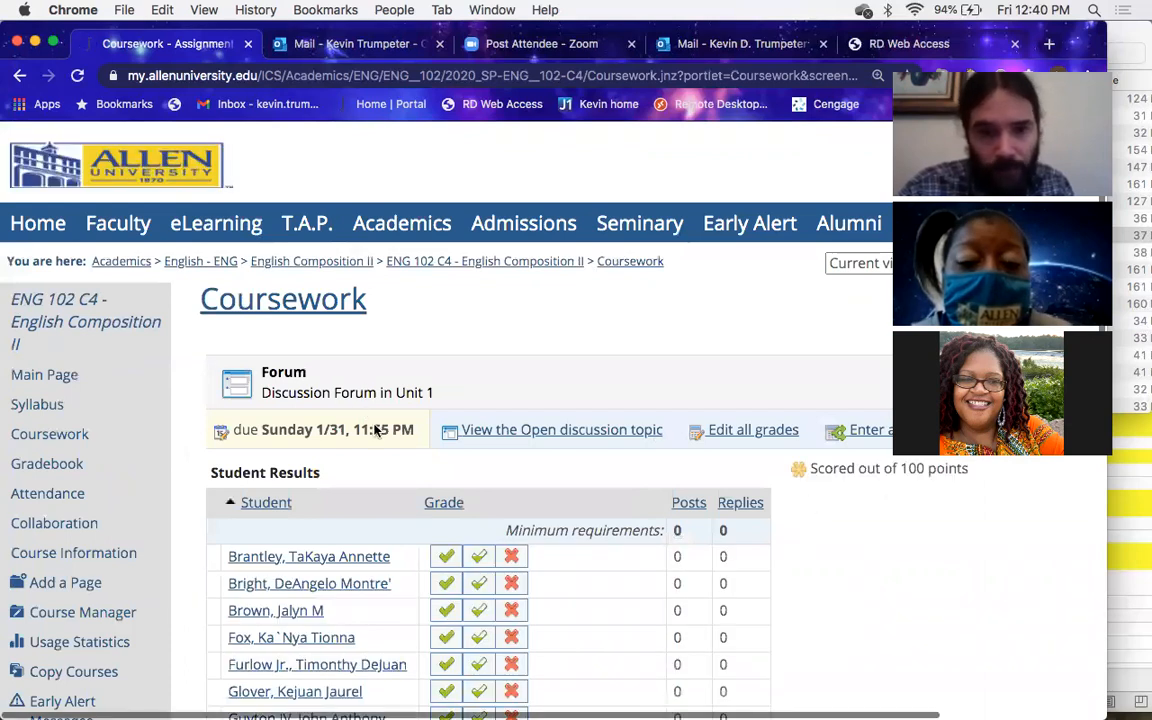
{"action": "left_click", "coordinate": [354, 396]}
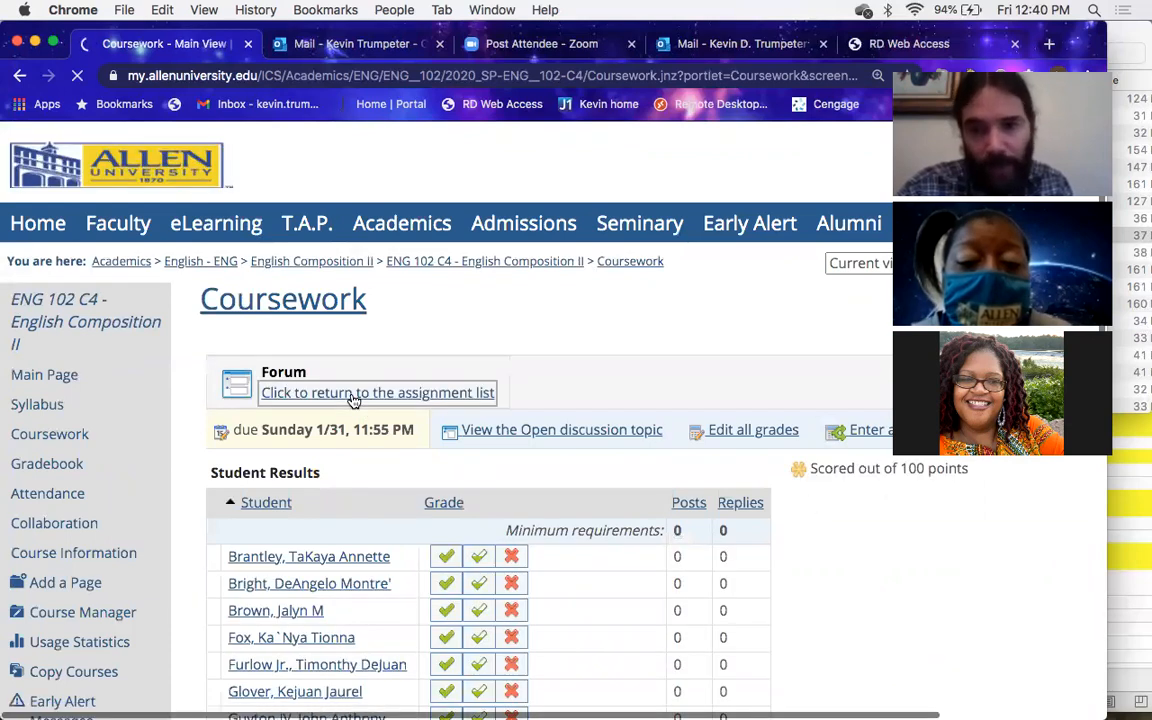
{"action": "scroll", "coordinate": [1030, 605], "scroll_direction": "down", "scroll_amount": 3}
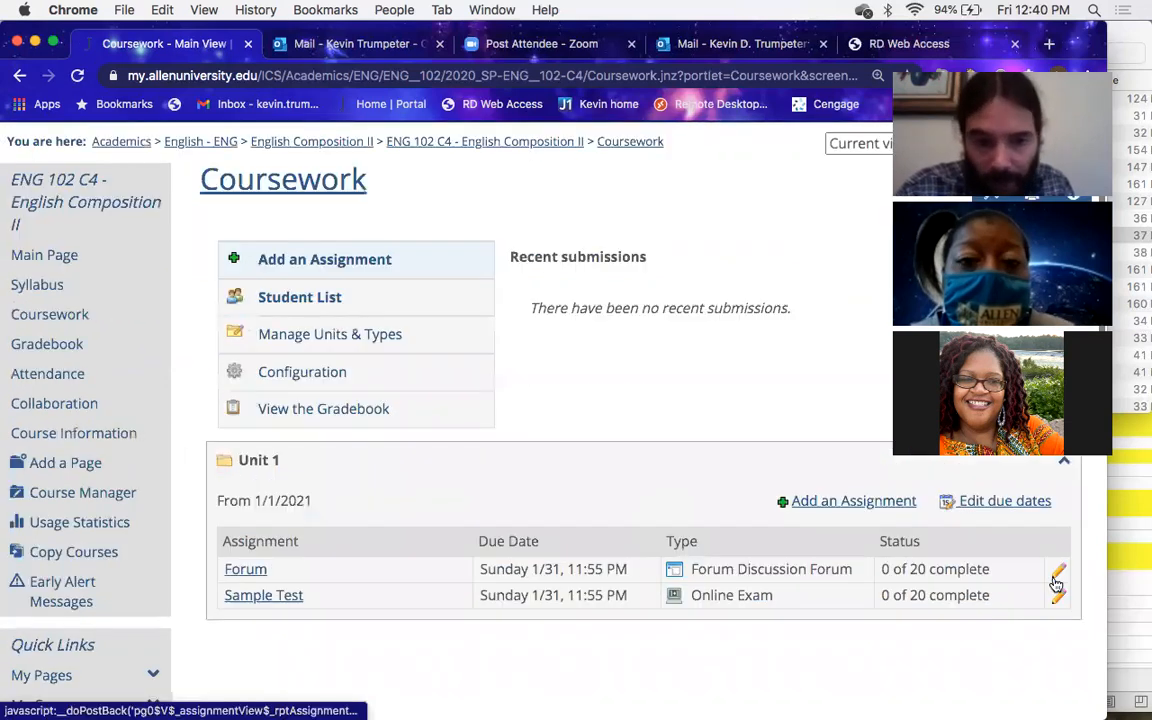
{"action": "left_click", "coordinate": [1058, 577]}
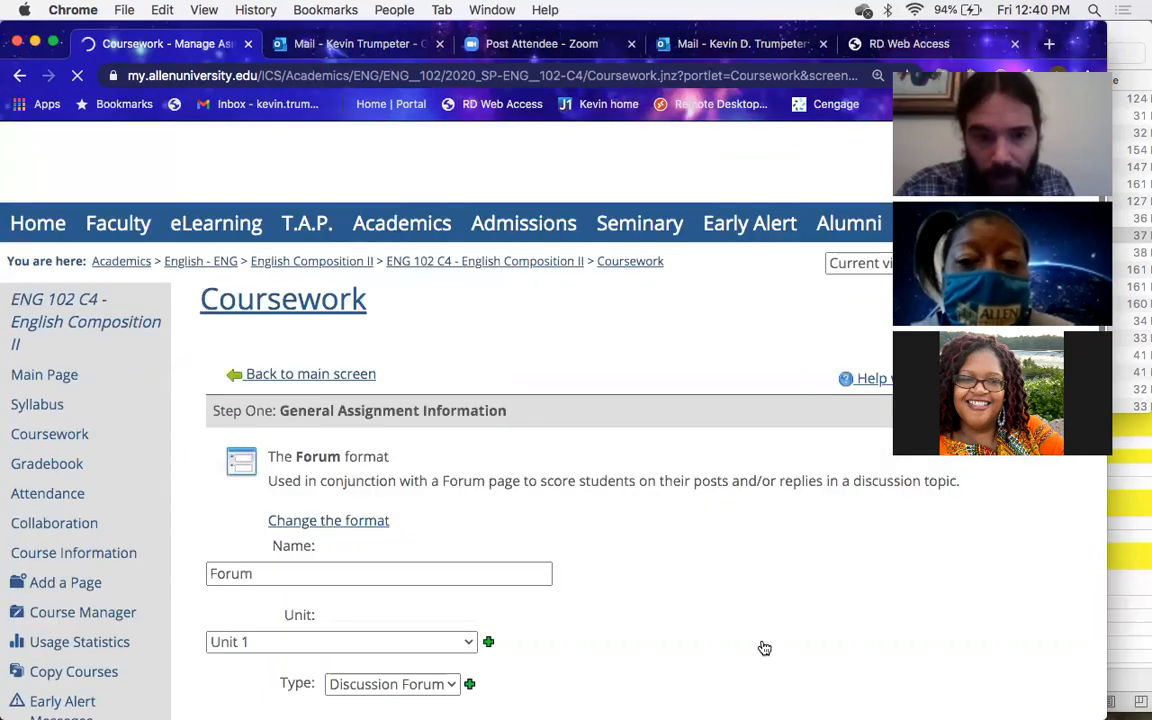
Step: Link the Forum assignment to the "Forum 1" topic in the General category for grading student work
{"action": "scroll", "coordinate": [761, 648], "scroll_direction": "down", "scroll_amount": 10}
{"action": "scroll", "coordinate": [761, 648], "scroll_direction": "down", "scroll_amount": 4}
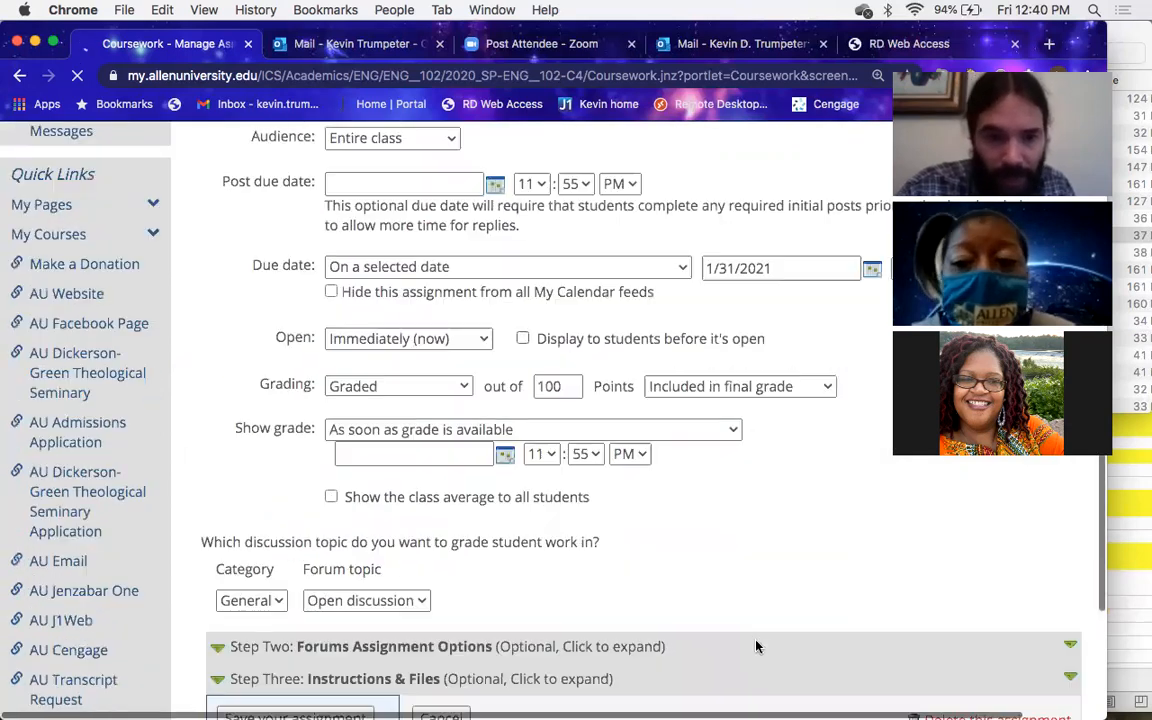
{"action": "left_click", "coordinate": [279, 583]}
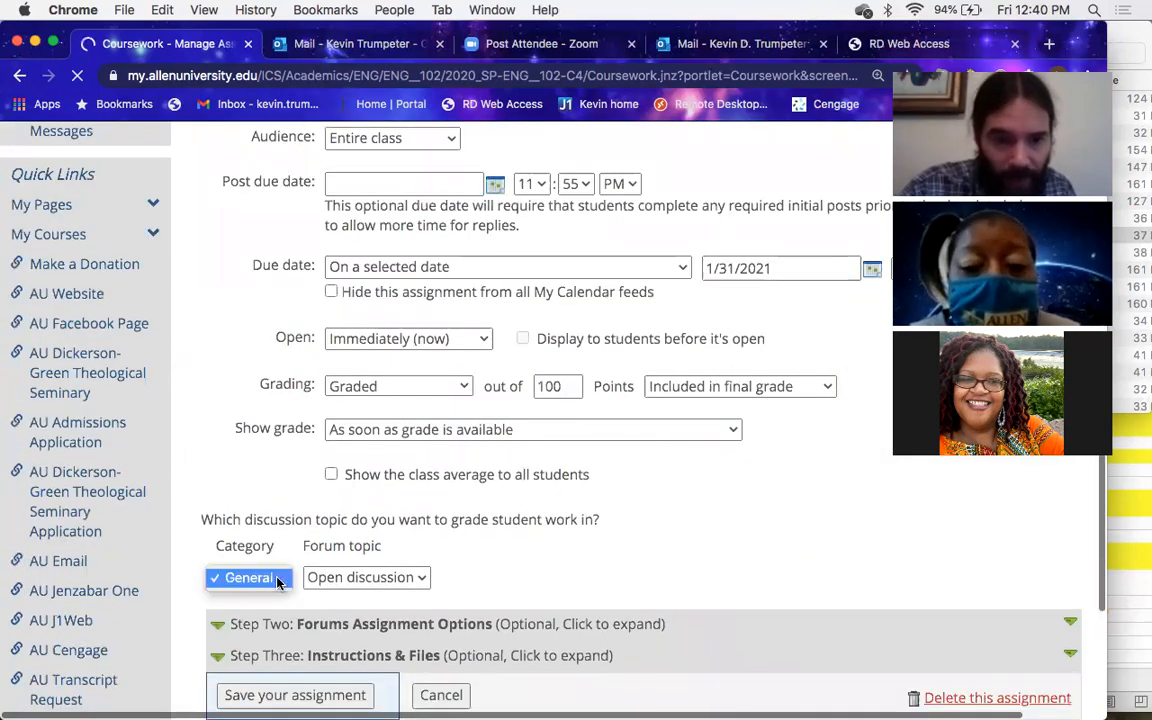
{"action": "left_click", "coordinate": [415, 581]}
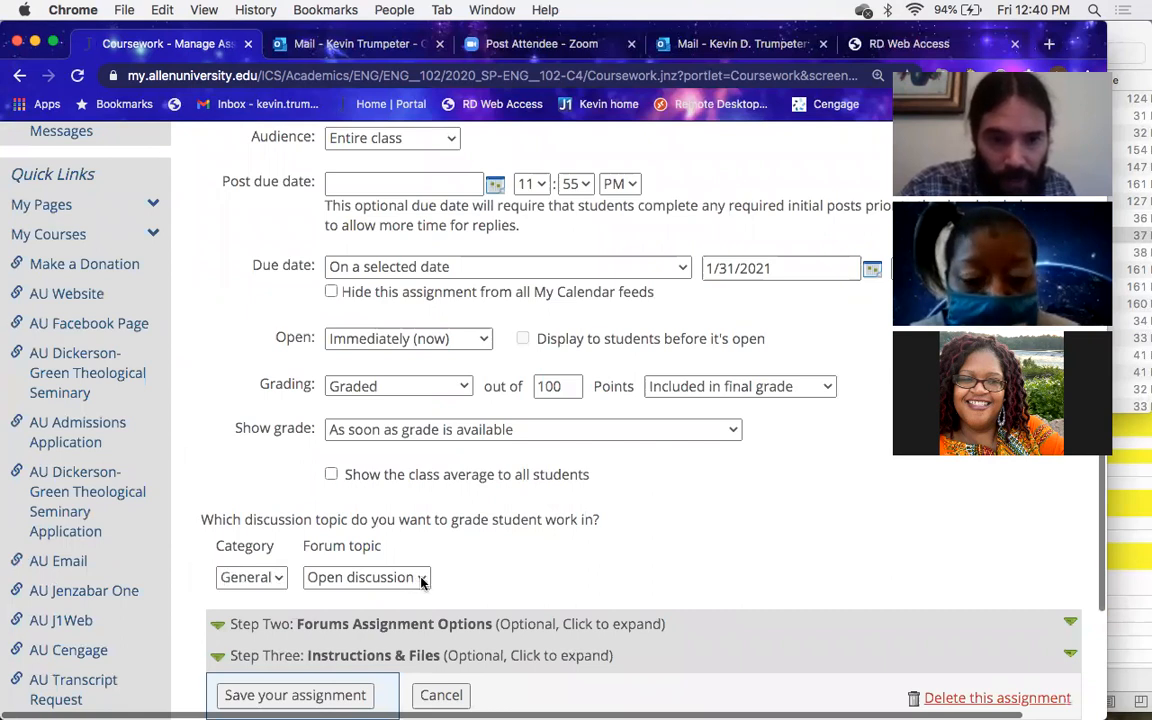
{"action": "left_click", "coordinate": [415, 581]}
{"action": "left_click", "coordinate": [407, 563]}
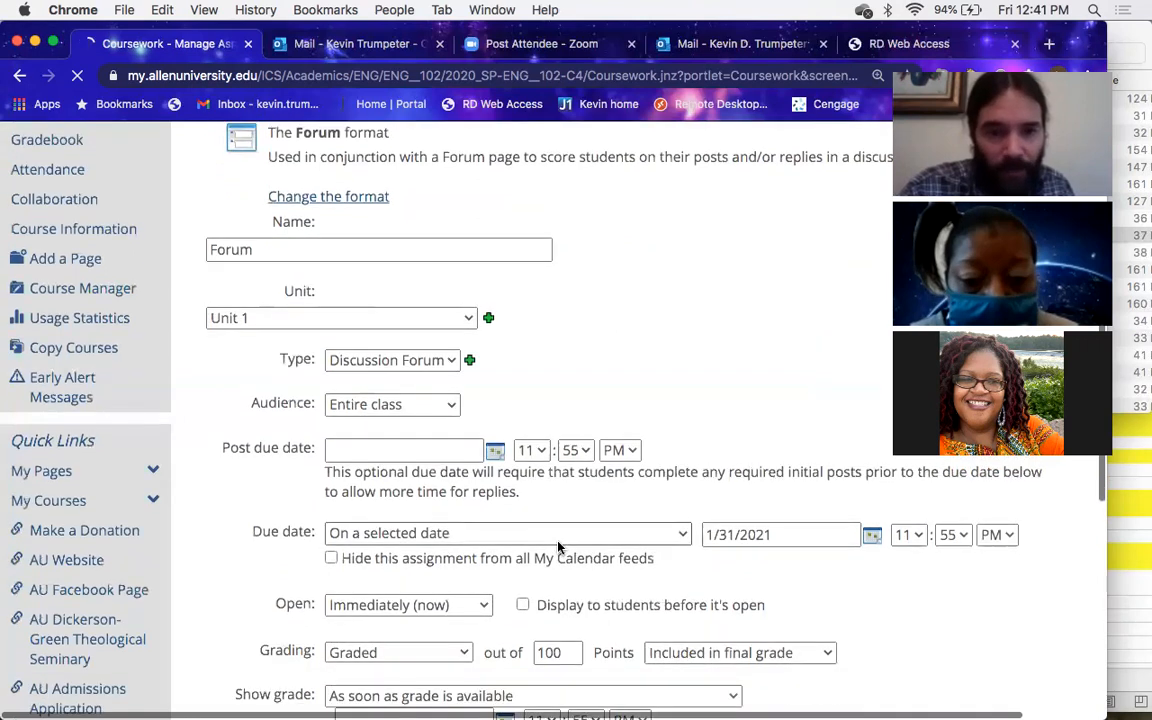
{"action": "scroll", "coordinate": [559, 547], "scroll_direction": "down", "scroll_amount": 2}
{"action": "scroll", "coordinate": [350, 590], "scroll_direction": "down", "scroll_amount": 1}
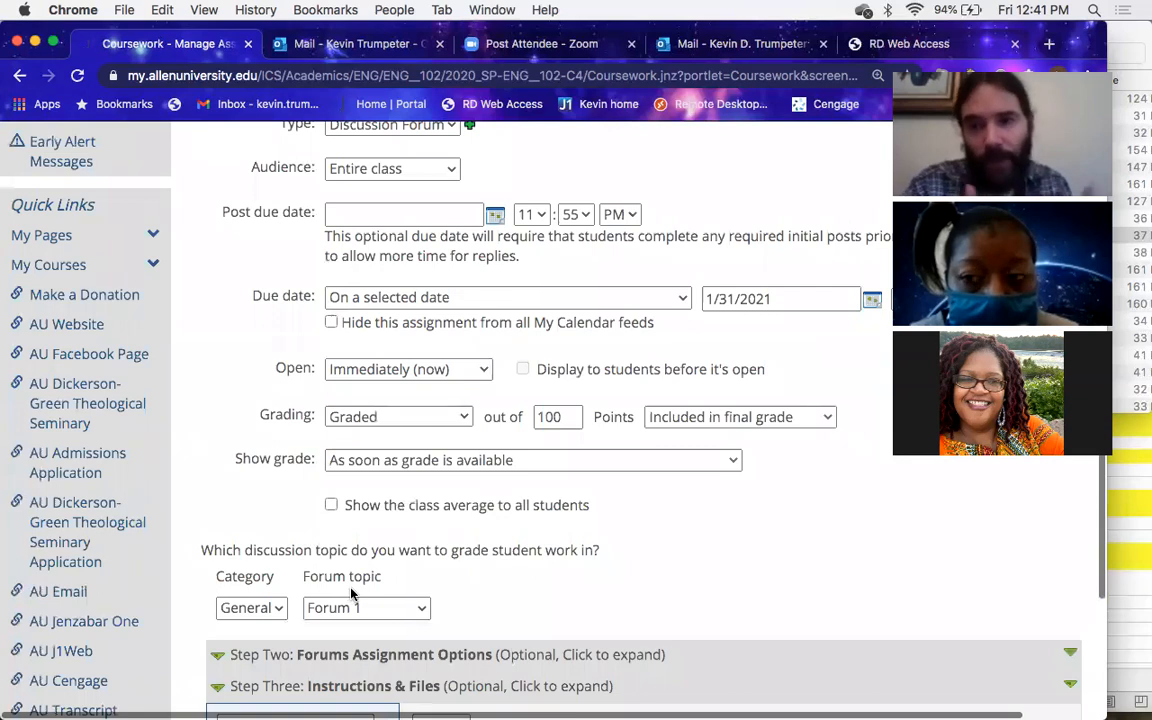
Step: Save the edited Forum assignment and return to the Unit 1 assignment list
{"action": "scroll", "coordinate": [350, 593], "scroll_direction": "down", "scroll_amount": 1}
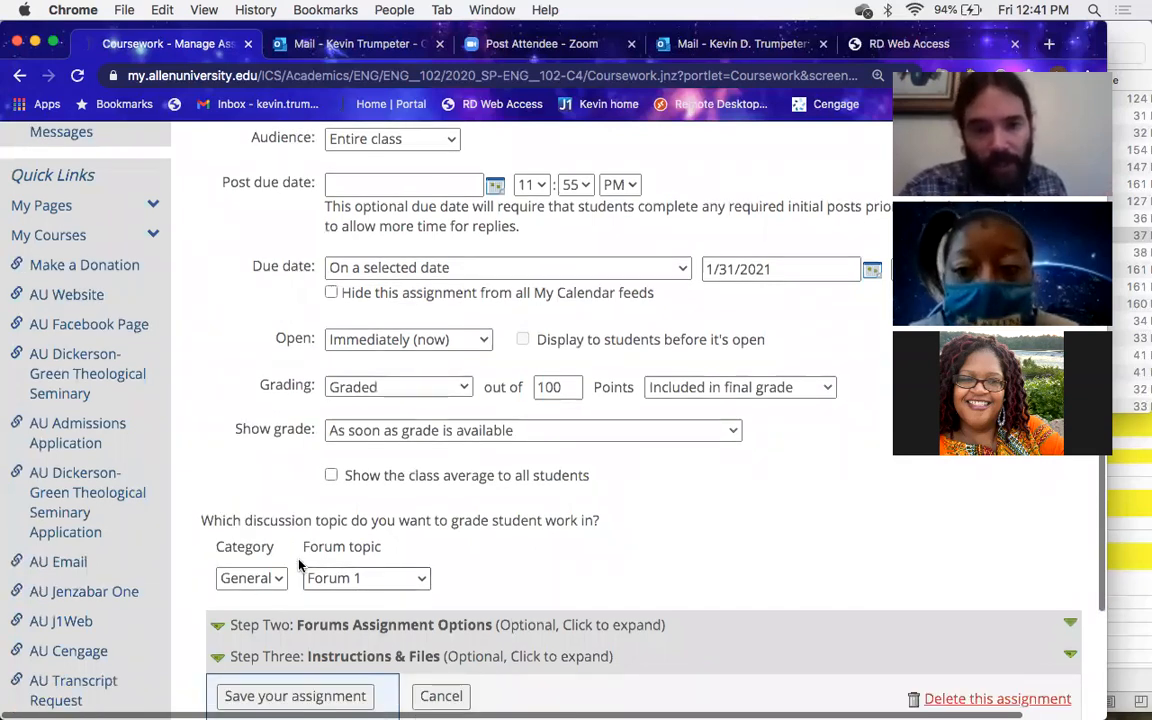
{"action": "scroll", "coordinate": [354, 593], "scroll_direction": "down", "scroll_amount": 1}
{"action": "scroll", "coordinate": [306, 652], "scroll_direction": "down", "scroll_amount": 1}
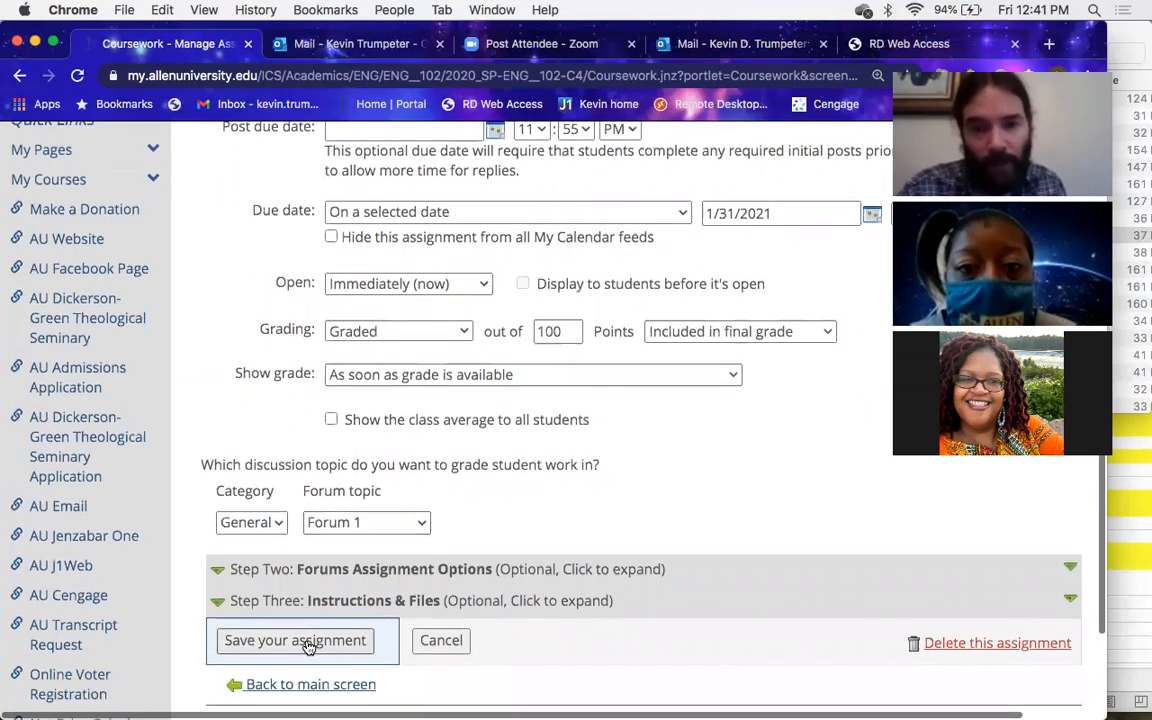
{"action": "left_click", "coordinate": [310, 648]}
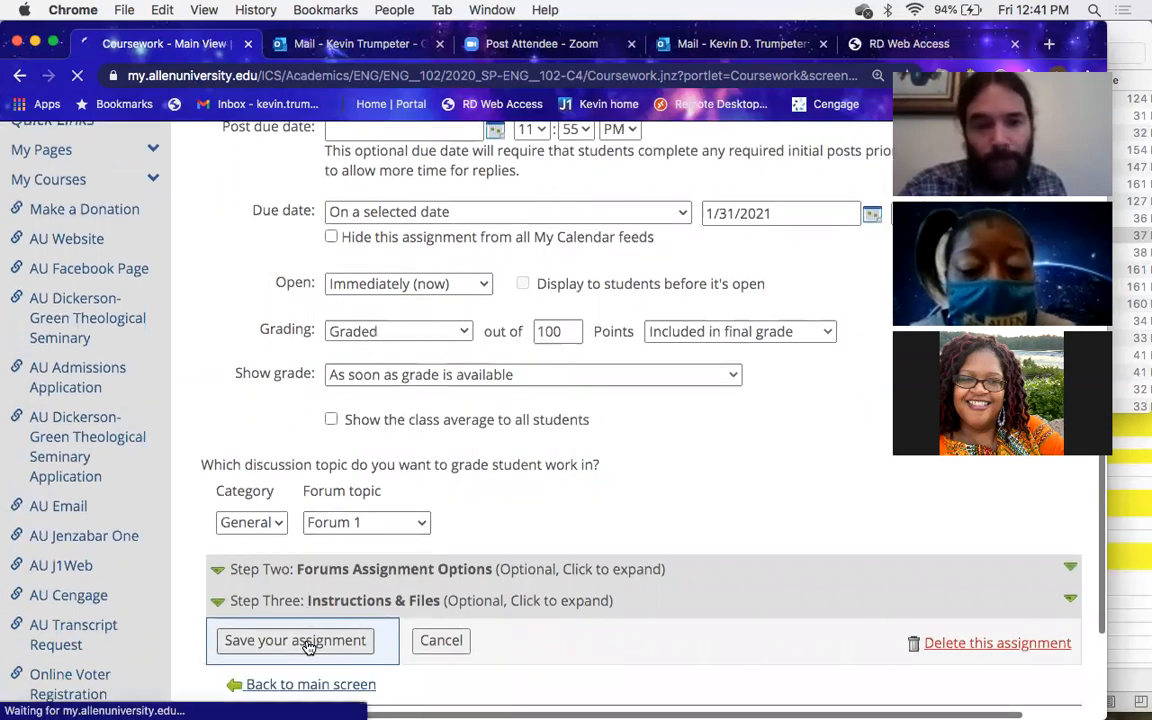
{"action": "scroll", "coordinate": [309, 648], "scroll_direction": "down", "scroll_amount": 2}
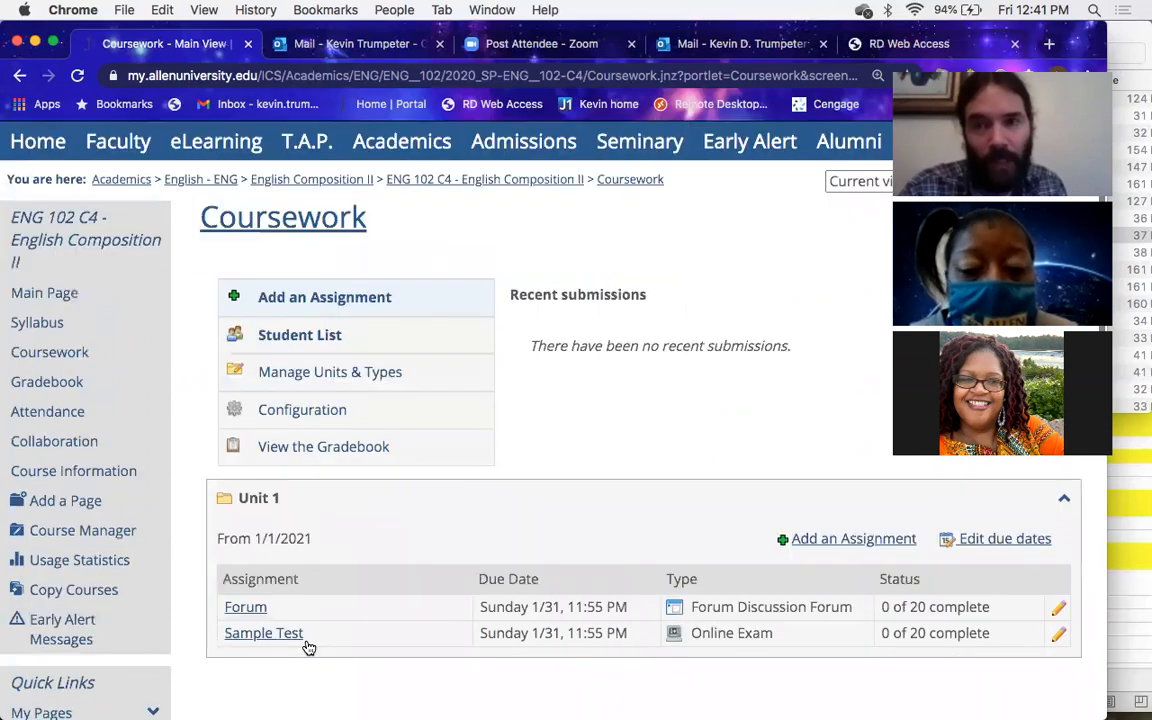
{"action": "scroll", "coordinate": [309, 648], "scroll_direction": "up", "scroll_amount": 1}
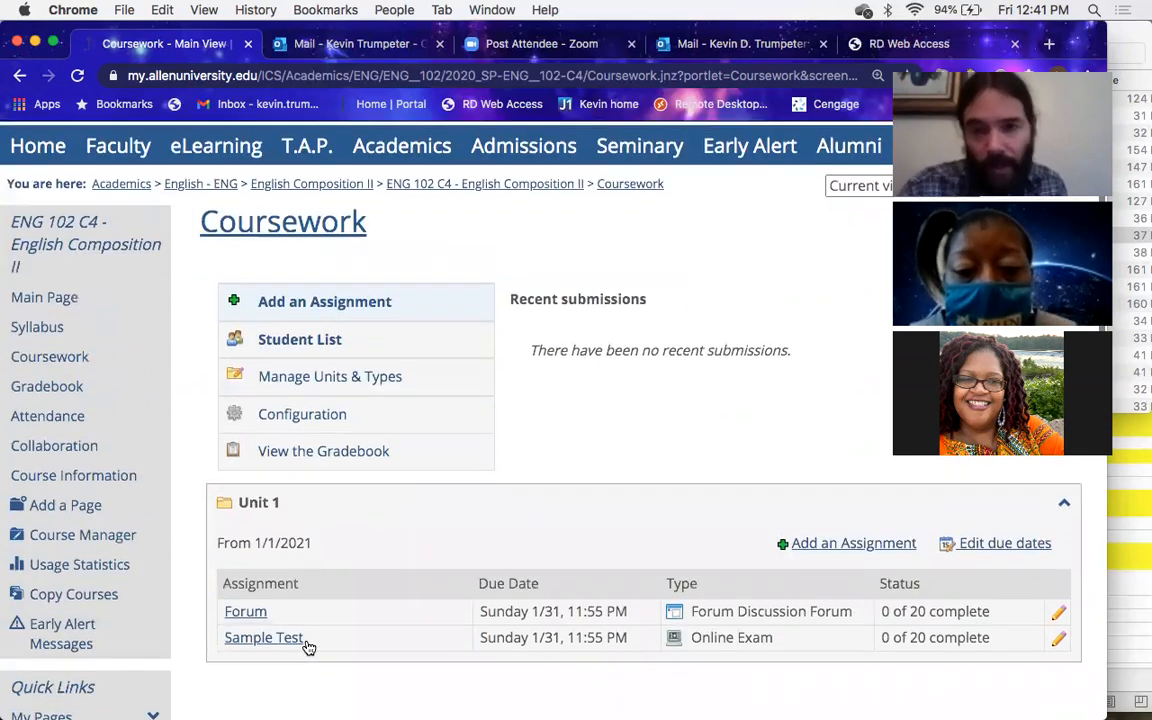